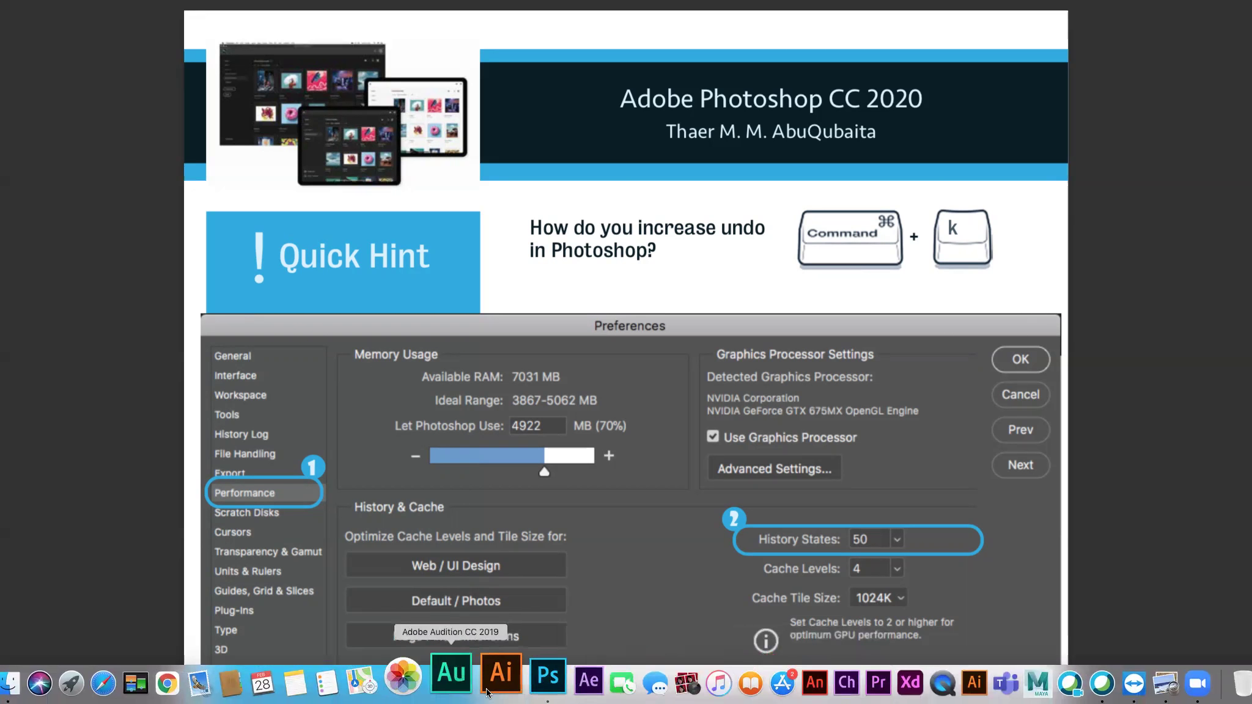
- Switch from the Keynote undo-history slide to Photoshop showing the Pisa photo
{"action": "left_click", "coordinate": [547, 675]}
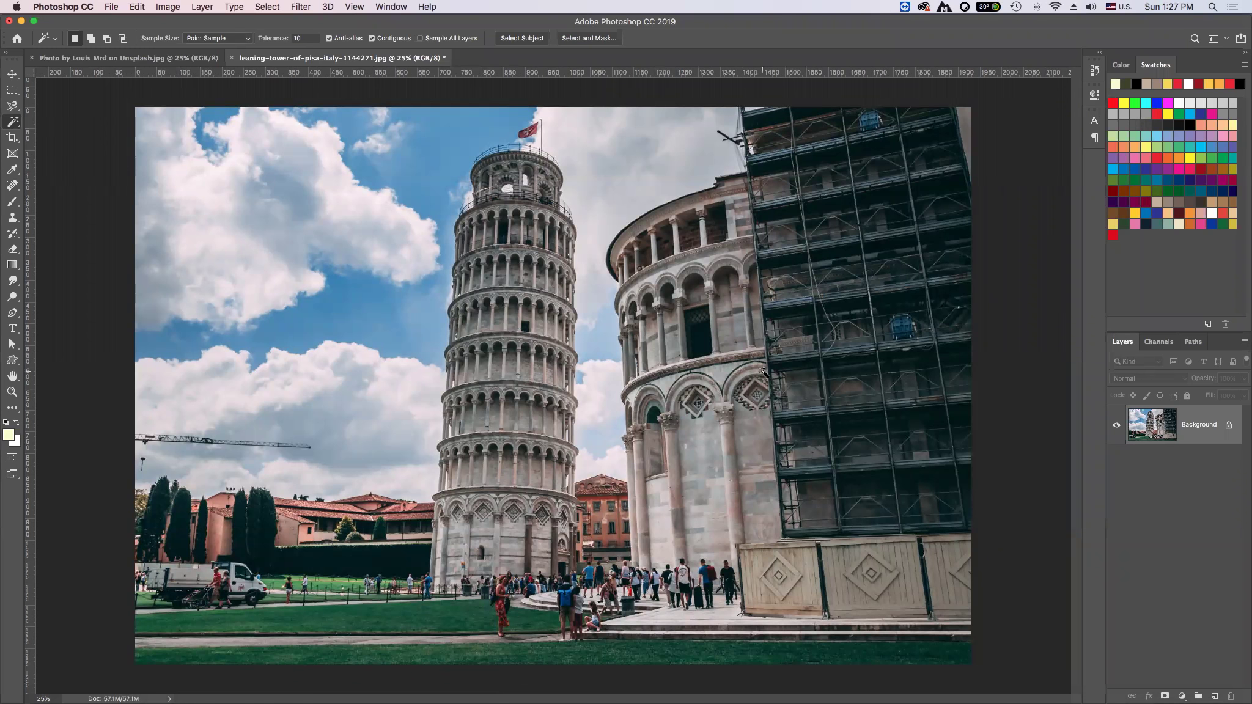
- Set History States to 10 in Photoshop's Performance preferences
{"action": "key", "text": "i"}
{"action": "key", "text": "super+k"}
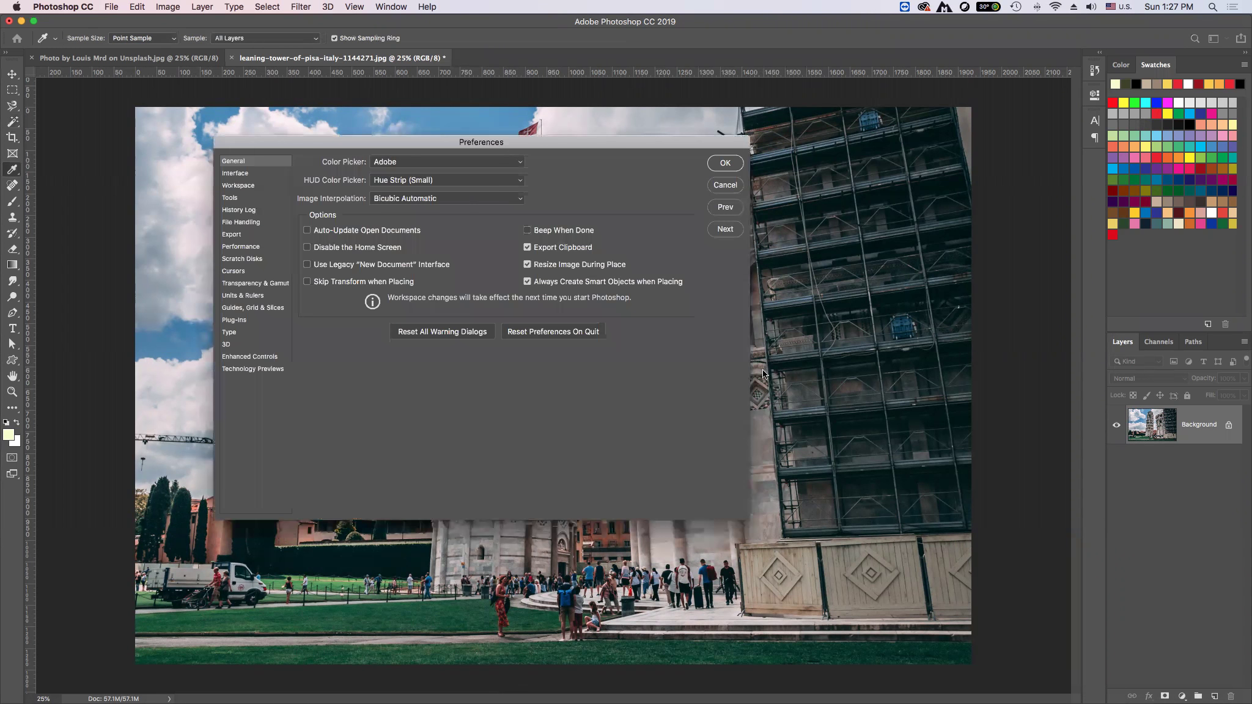
{"action": "left_click_drag", "start_coordinate": [499, 142], "coordinate": [507, 172]}
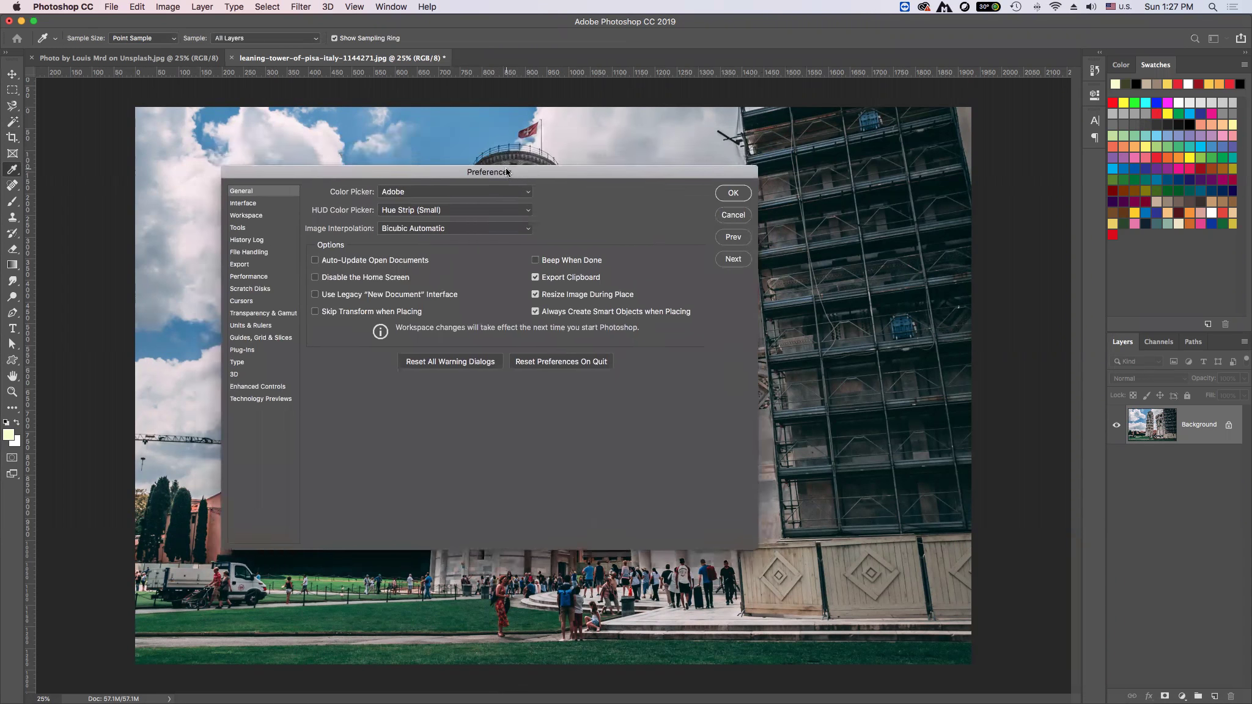
{"action": "left_click", "coordinate": [250, 279]}
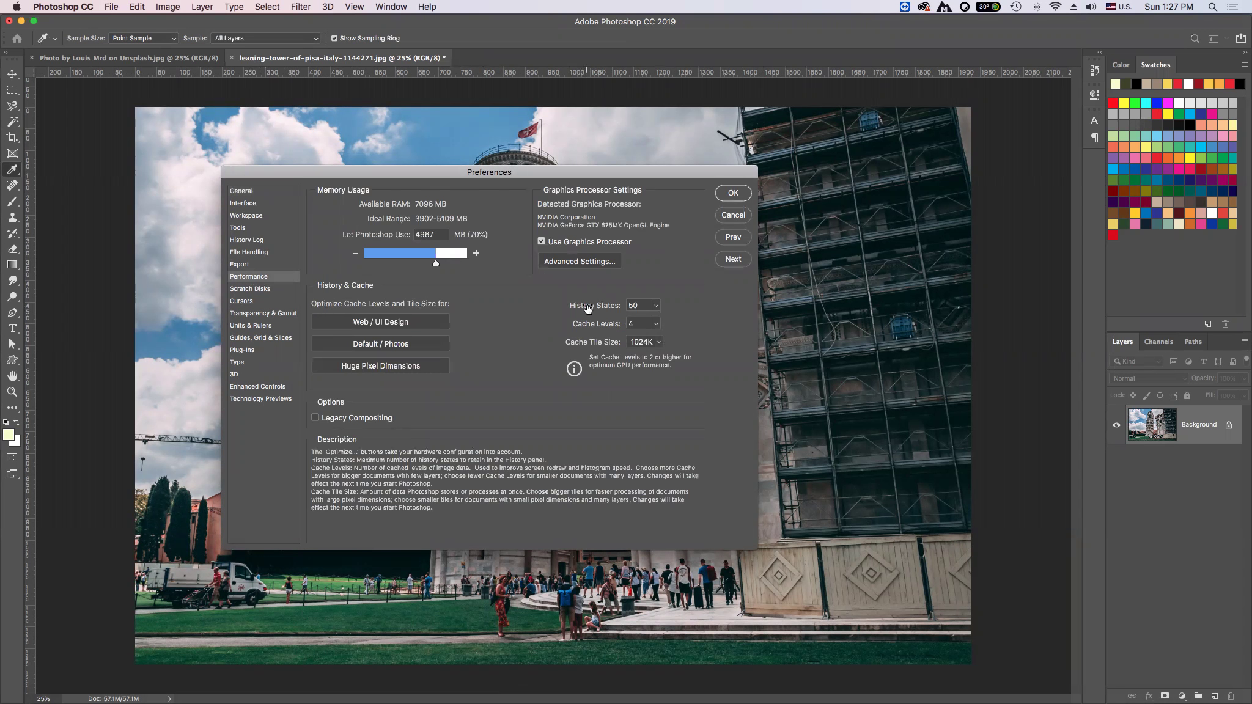
{"action": "left_click", "coordinate": [655, 305]}
{"action": "left_click", "coordinate": [644, 304]}
{"action": "type", "text": "10"}
{"action": "left_click", "coordinate": [736, 194]}
{"action": "key", "text": "w"}
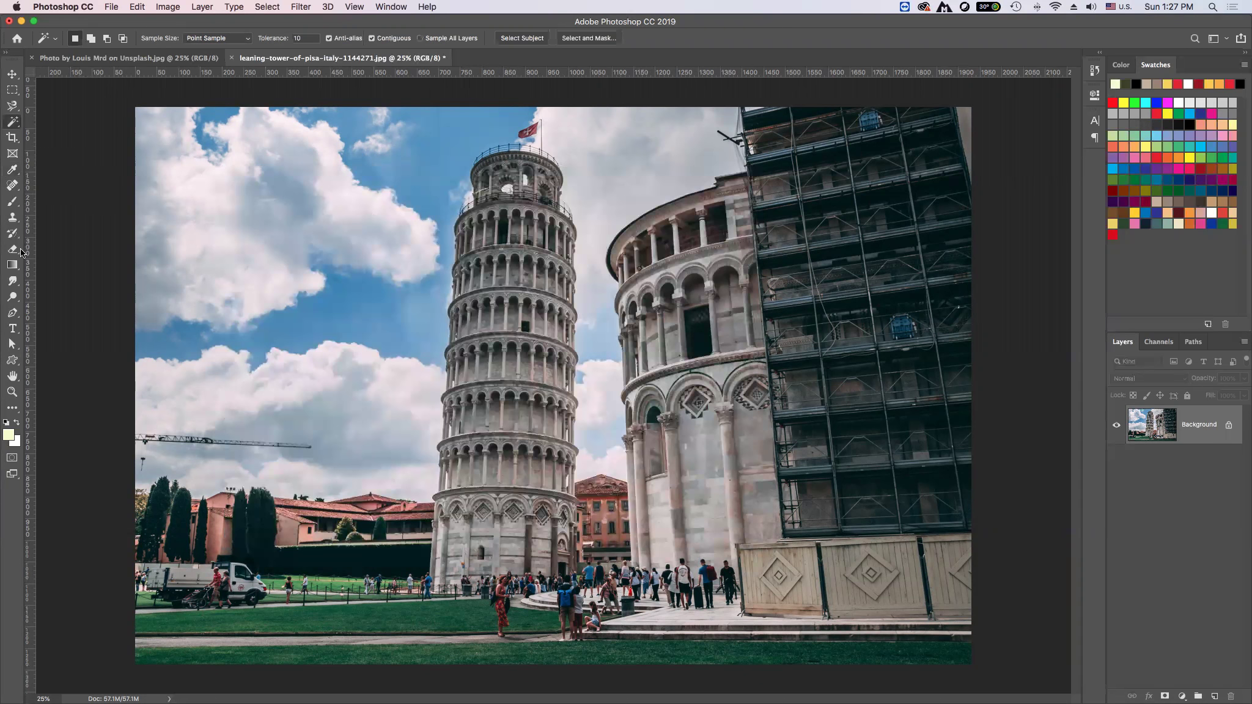
- Paint eleven pale yellow brush dots across the sky, tower and clouds
{"action": "left_click", "coordinate": [16, 204]}
{"action": "left_click", "coordinate": [261, 248]}
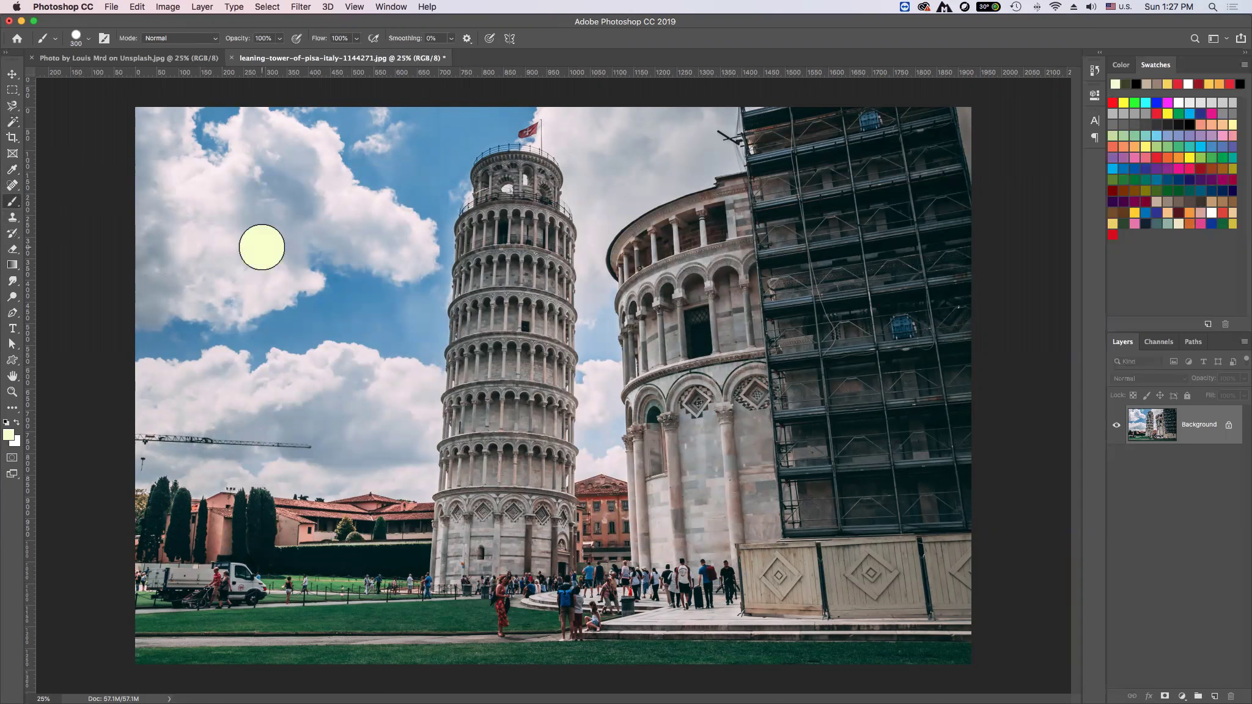
{"action": "left_click", "coordinate": [345, 232]}
{"action": "left_click", "coordinate": [449, 208]}
{"action": "left_click", "coordinate": [358, 297]}
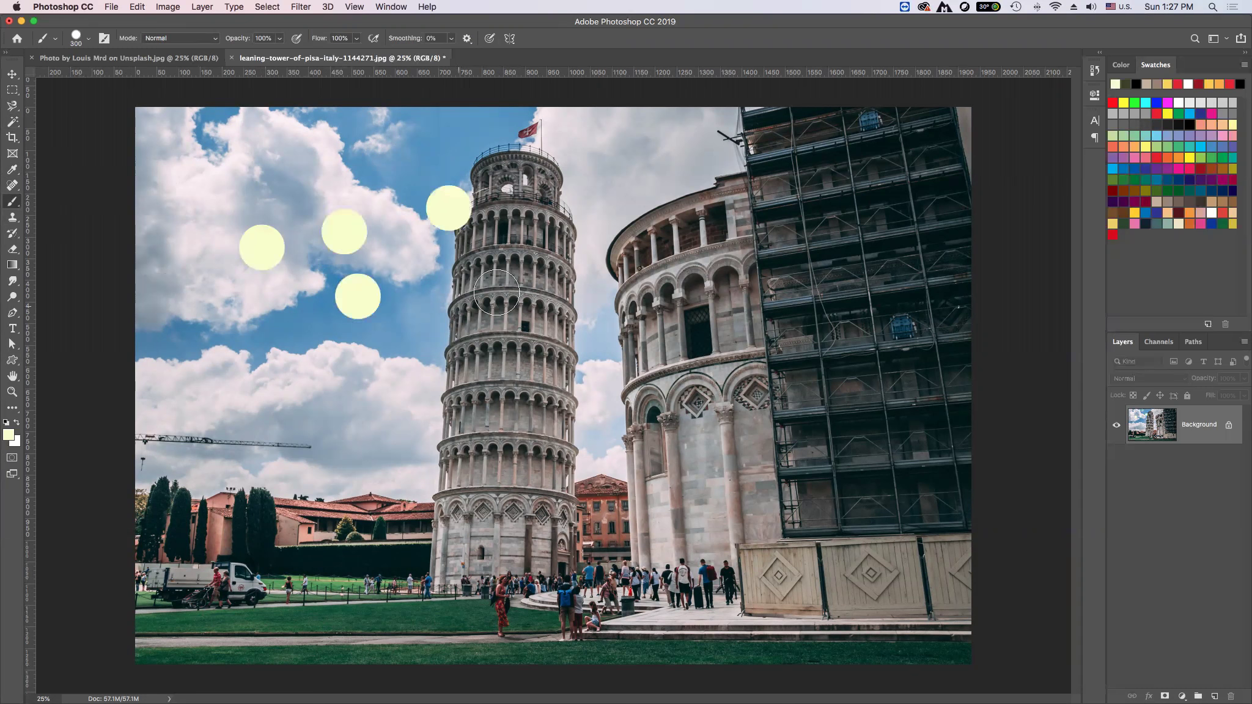
{"action": "left_click", "coordinate": [496, 293]}
{"action": "left_click", "coordinate": [587, 214]}
{"action": "left_click", "coordinate": [603, 310]}
{"action": "left_click", "coordinate": [372, 436]}
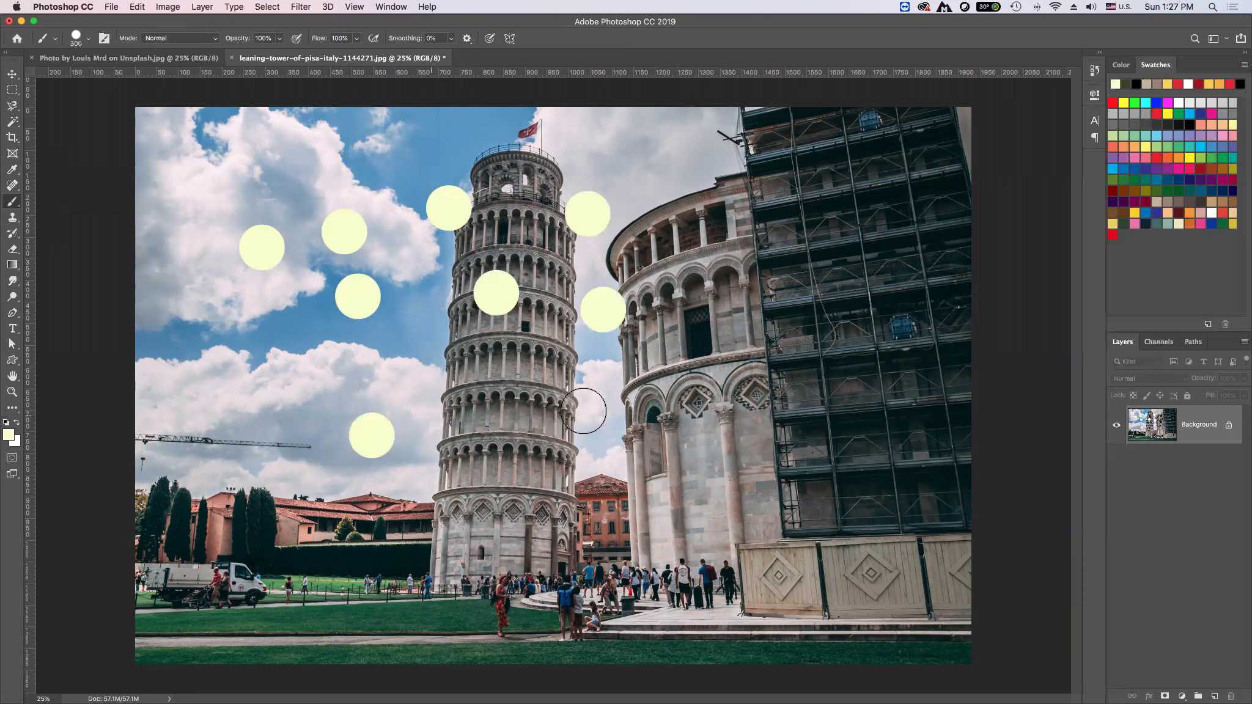
{"action": "left_click", "coordinate": [590, 408]}
{"action": "left_click", "coordinate": [367, 392]}
{"action": "left_click", "coordinate": [259, 354]}
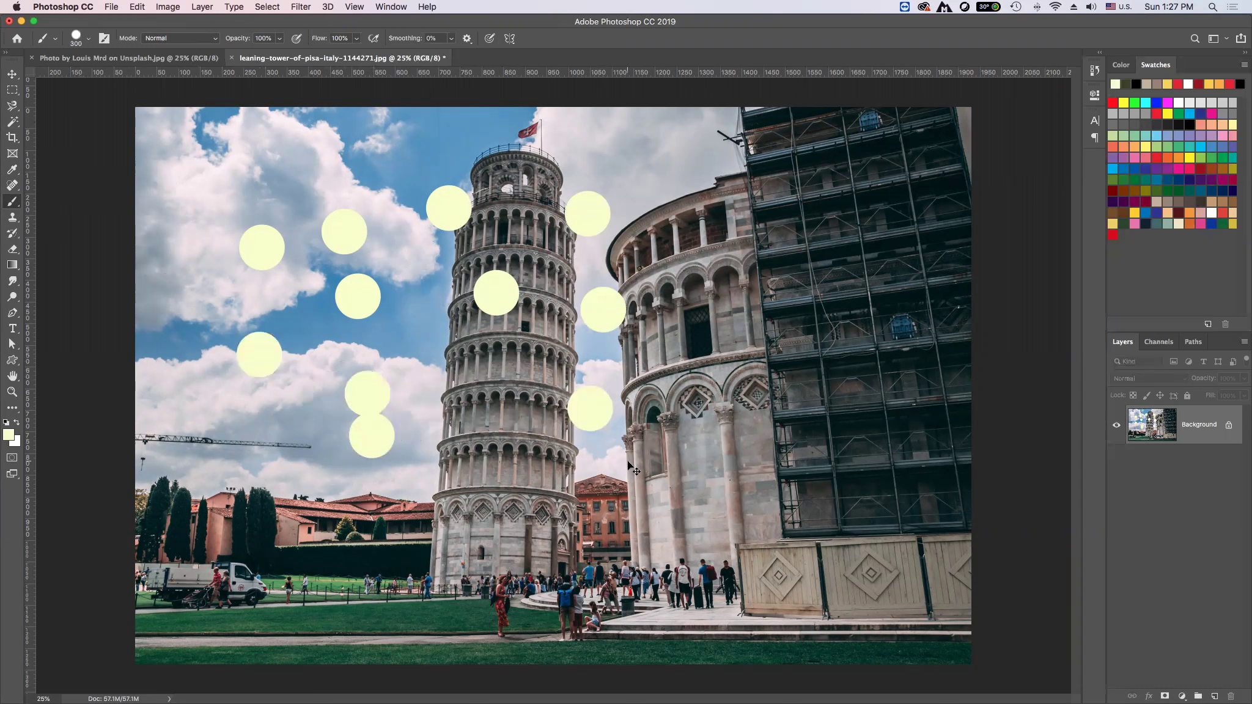
- Undo the four most recently painted dots with Cmd+Z
{"action": "key", "text": "super+z"}
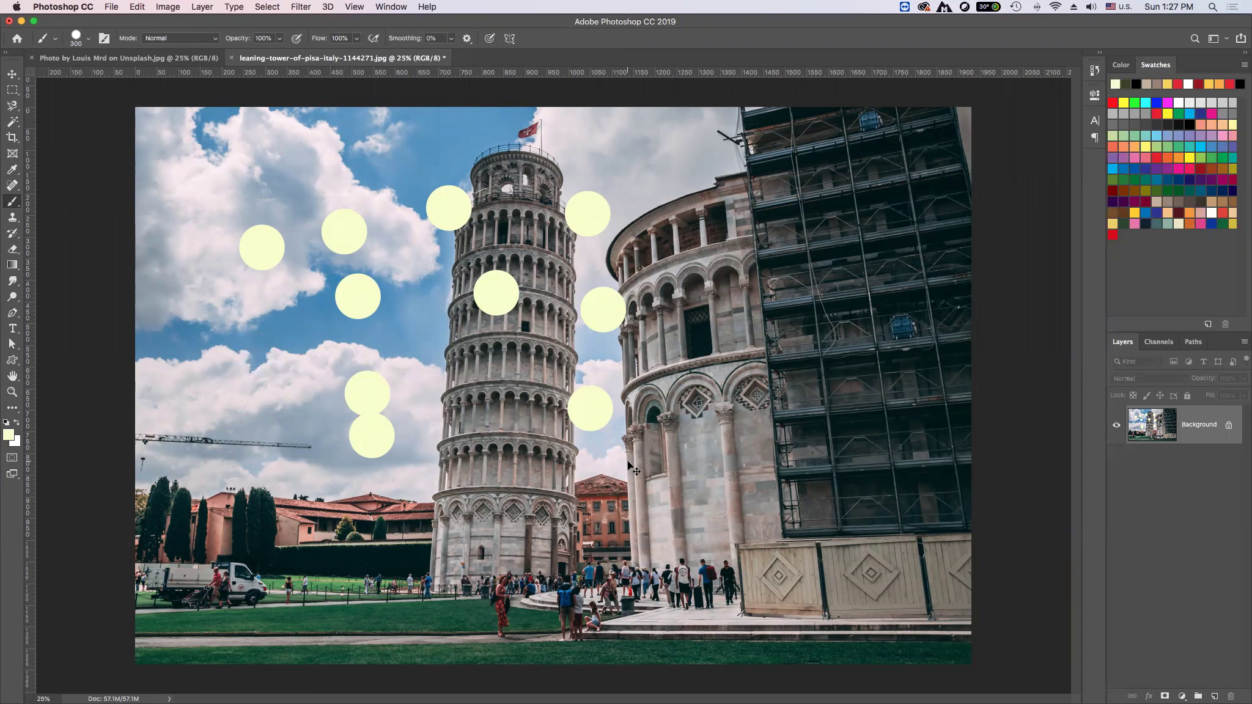
{"action": "key", "text": "super+z"}
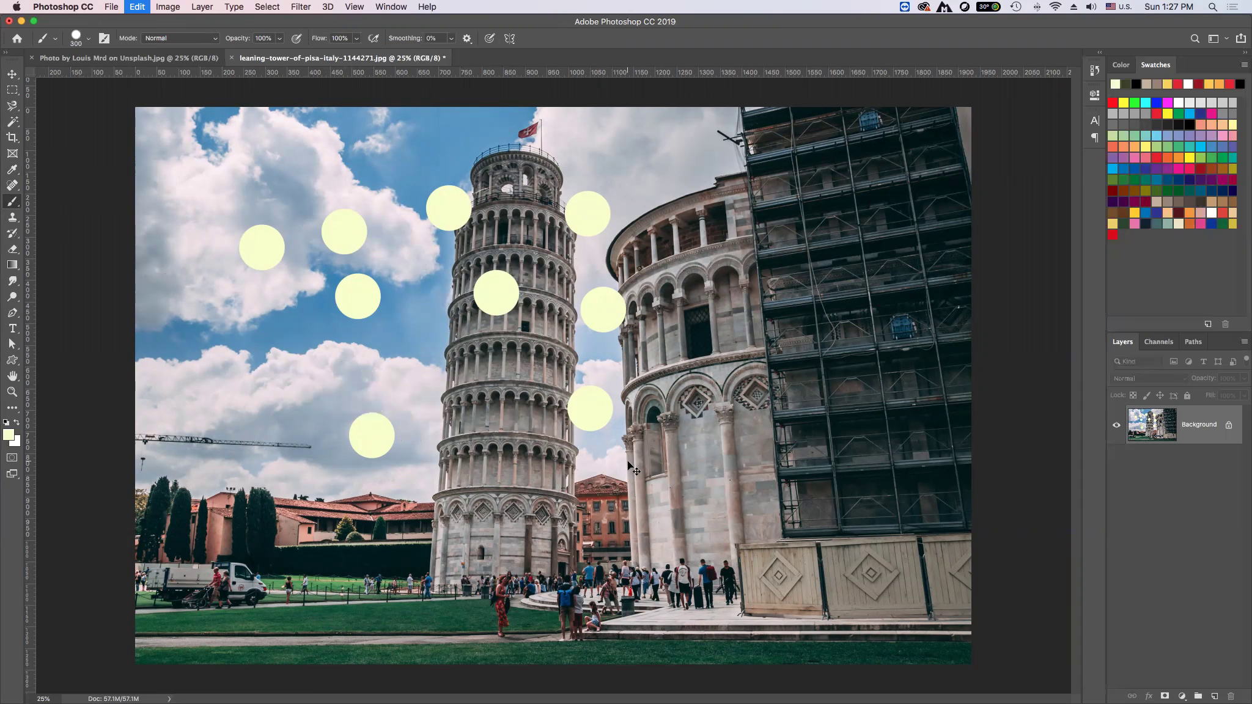
{"action": "key", "text": "super+z"}
{"action": "key", "text": "super+z"}
{"action": "key", "text": "super+z"}
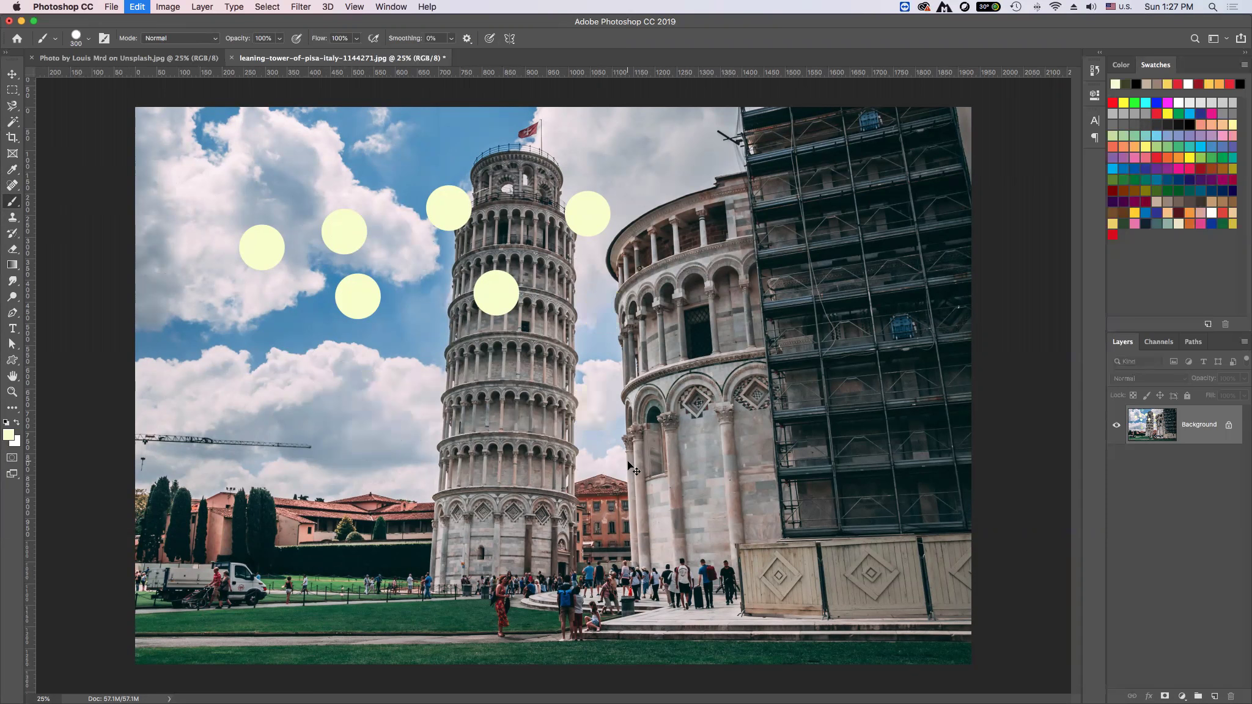
{"action": "key", "text": "super+z"}
{"action": "key", "text": "super+z"}
{"action": "key", "text": "super+z"}
{"action": "key", "text": "super+z"}
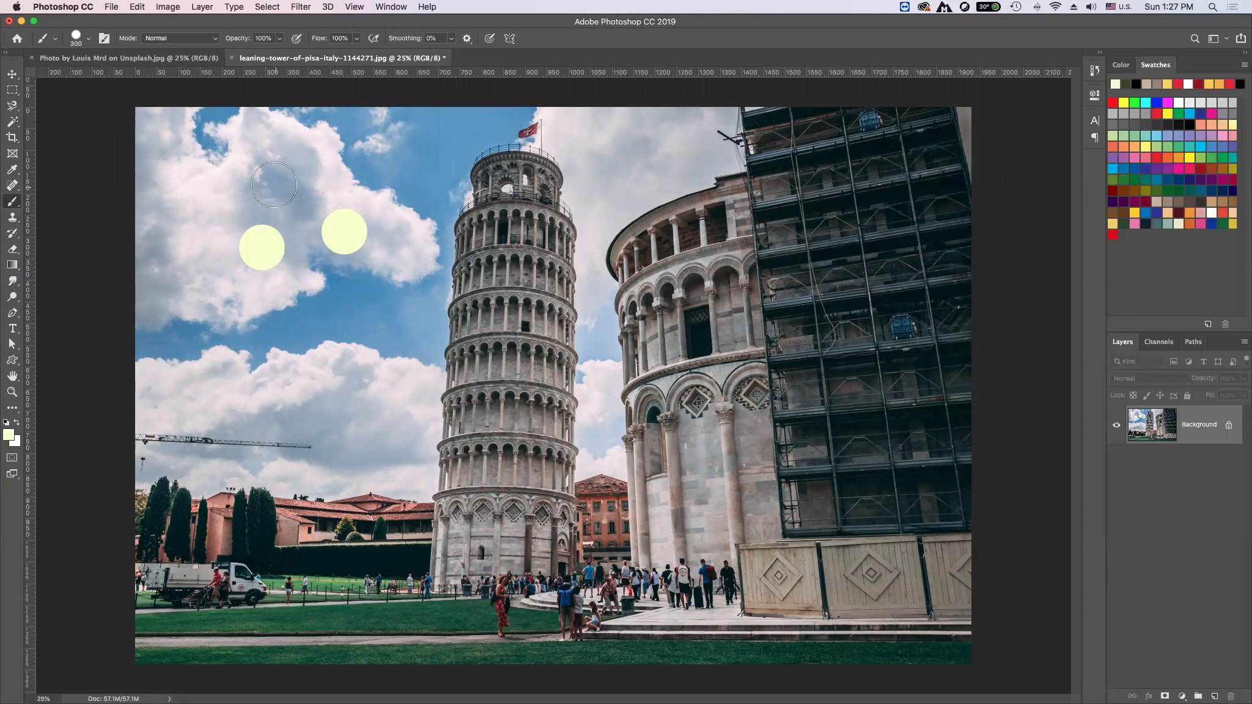
- Set History States back to 50 in the Performance preferences
{"action": "key", "text": "super+k"}
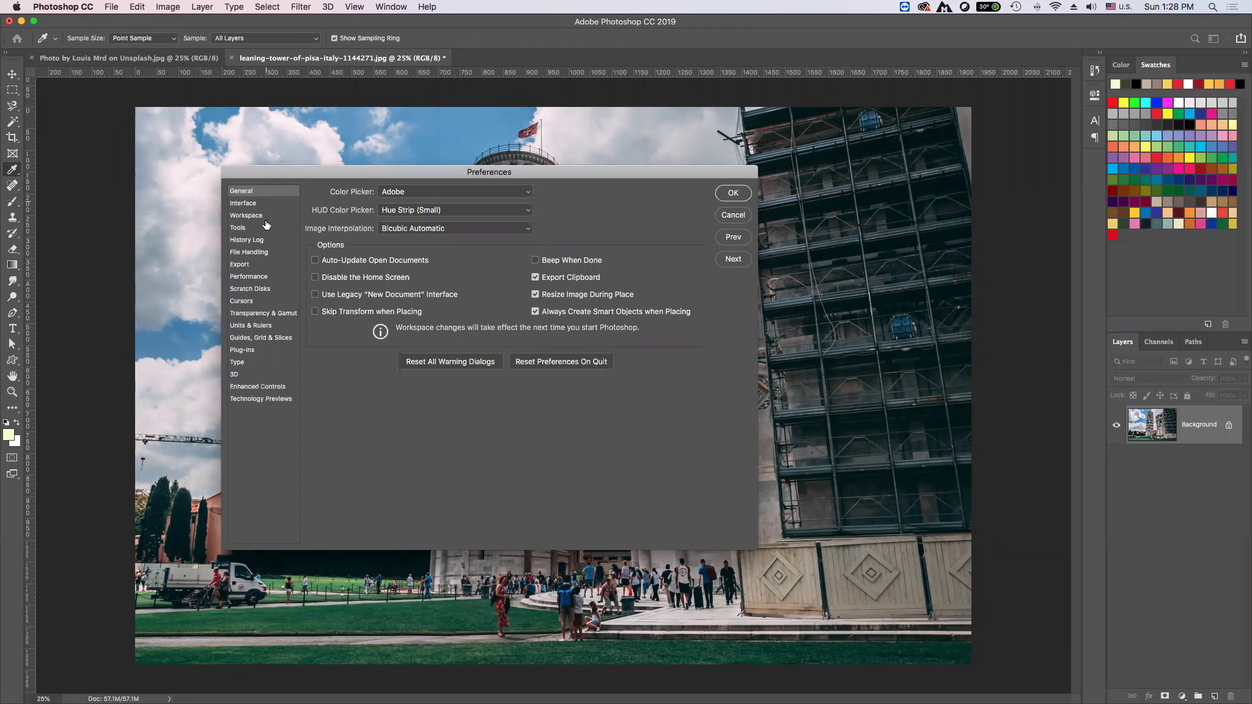
{"action": "left_click", "coordinate": [257, 277]}
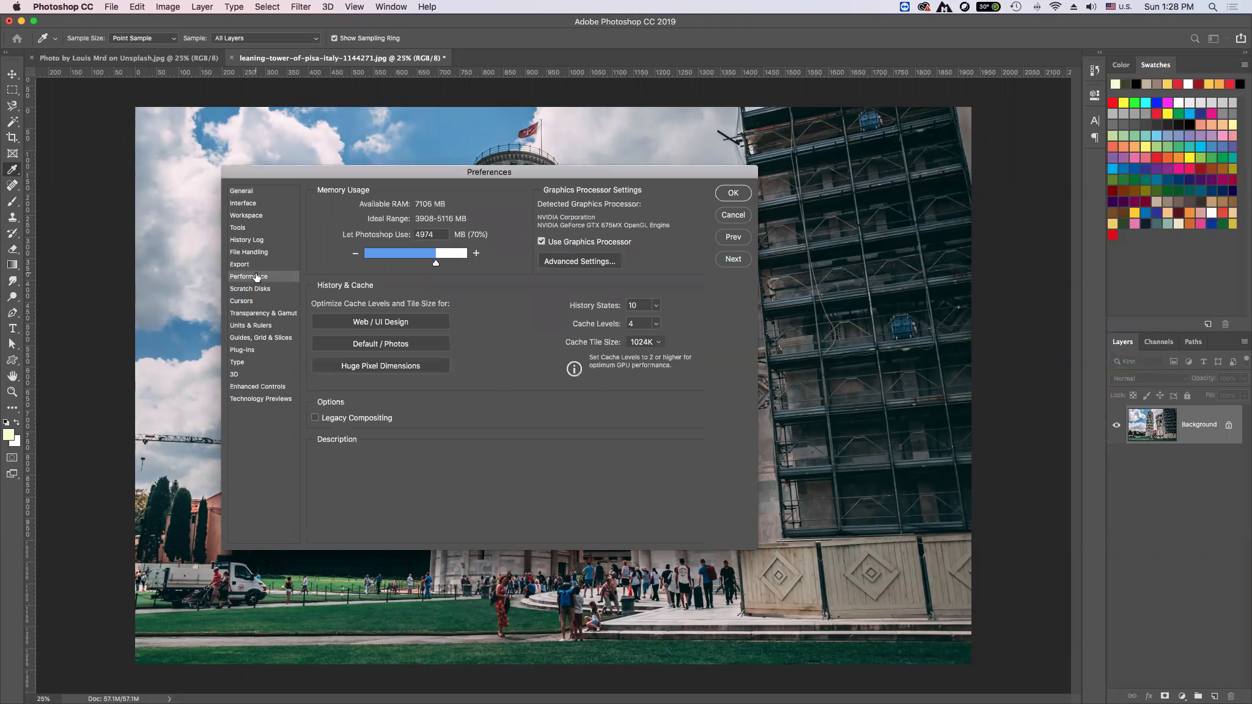
{"action": "double_click", "coordinate": [644, 304]}
{"action": "type", "text": "50"}
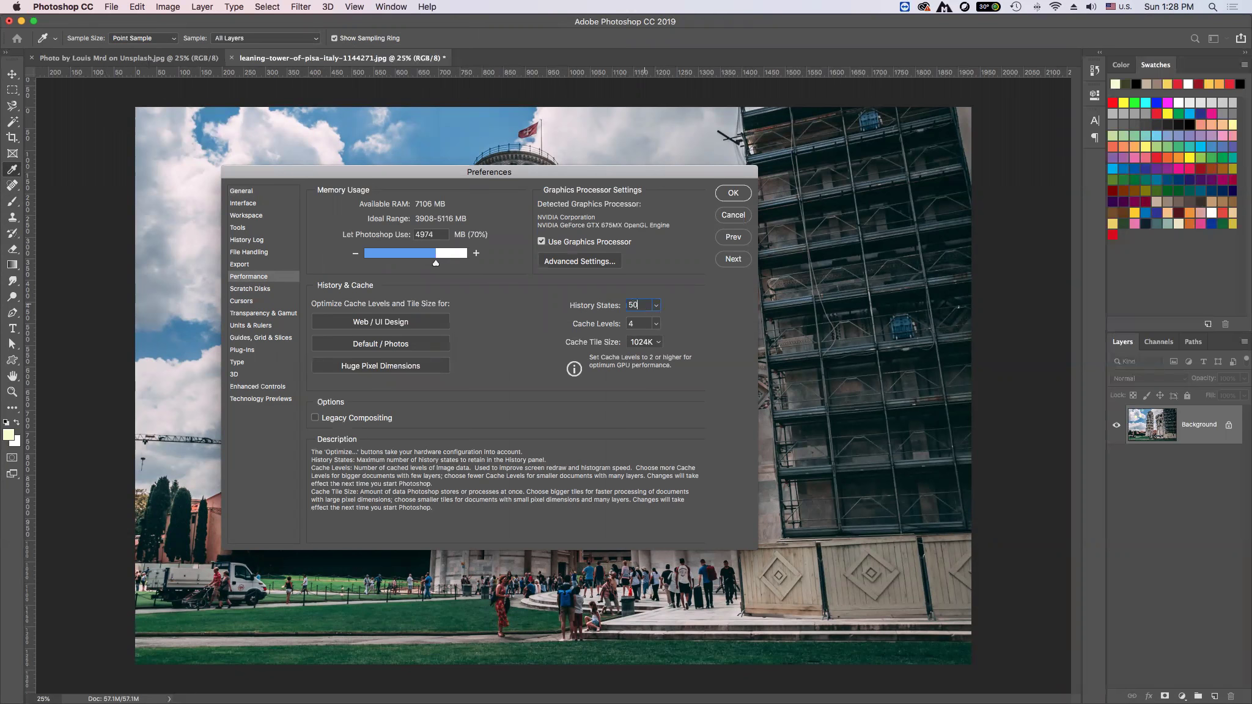
{"action": "key", "text": "Return"}
{"action": "key", "text": "b"}
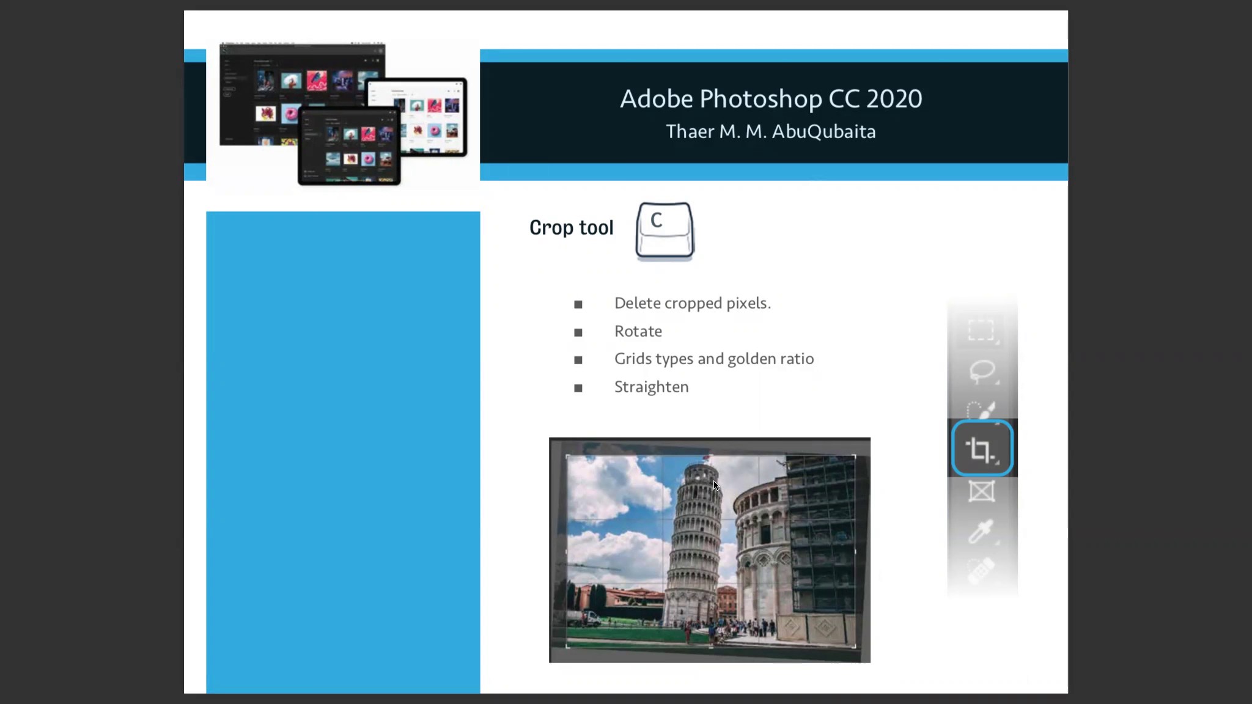
{"action": "mouse_move", "coordinate": [798, 698]}
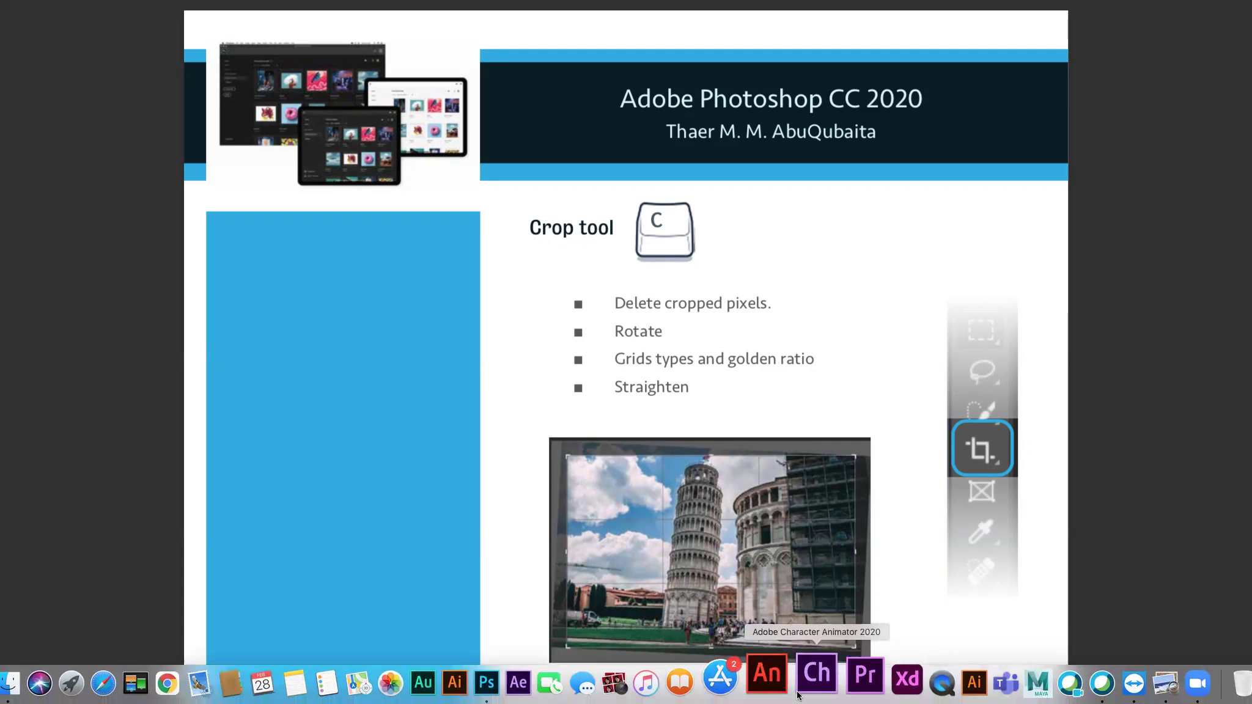
- Return from the Keynote Crop tool slide to the Pisa photo in Photoshop
{"action": "left_click", "coordinate": [523, 686]}
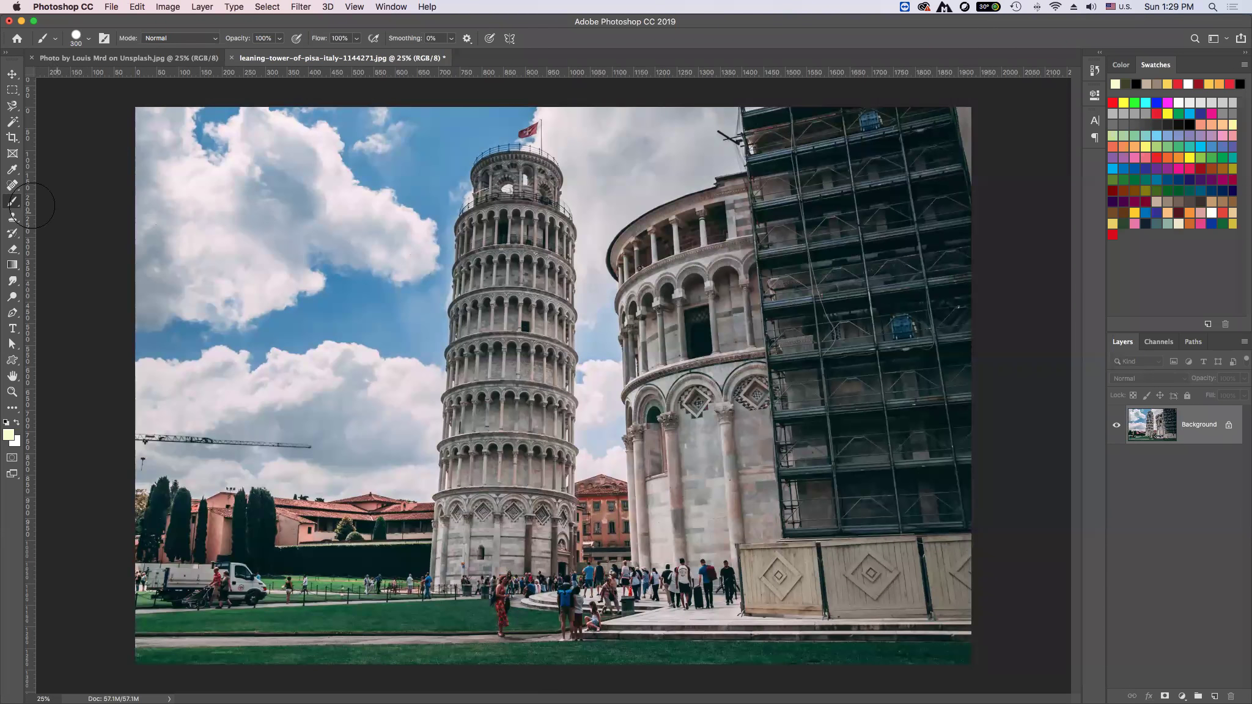
- Crop the photo, pulling the right edge in to remove the scaffolded building
{"action": "left_click", "coordinate": [11, 140]}
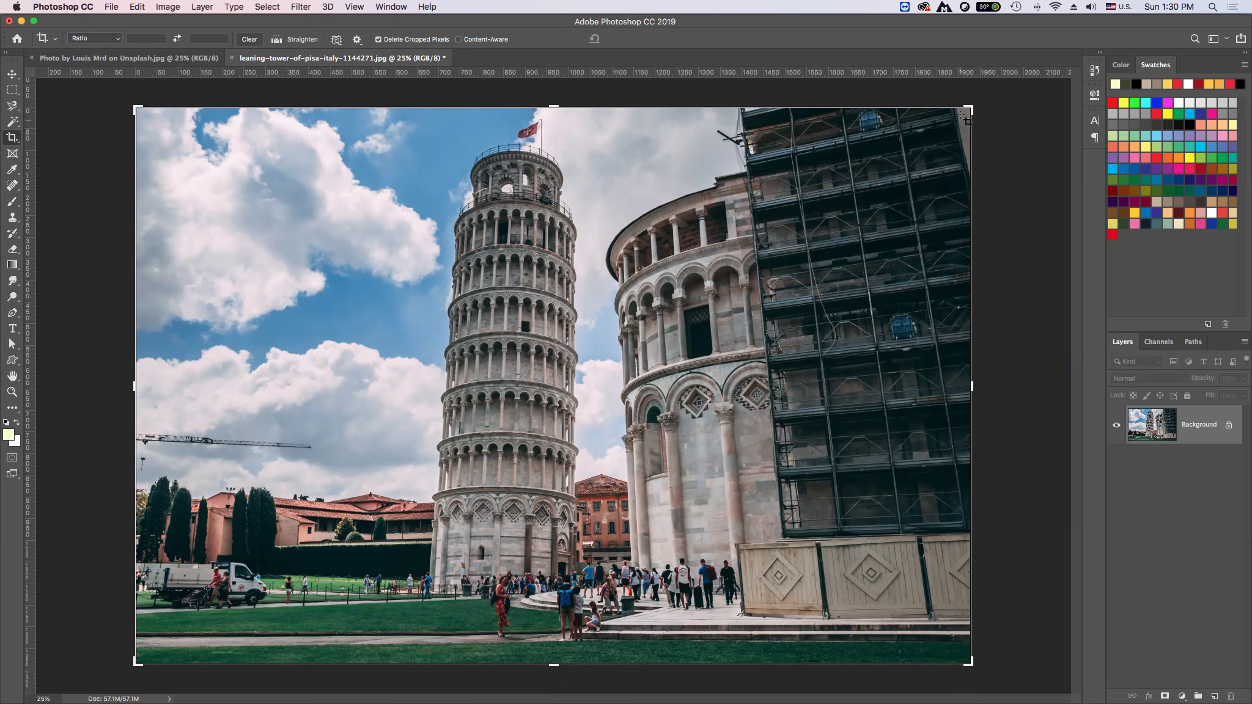
{"action": "left_click_drag", "start_coordinate": [967, 121], "coordinate": [965, 174]}
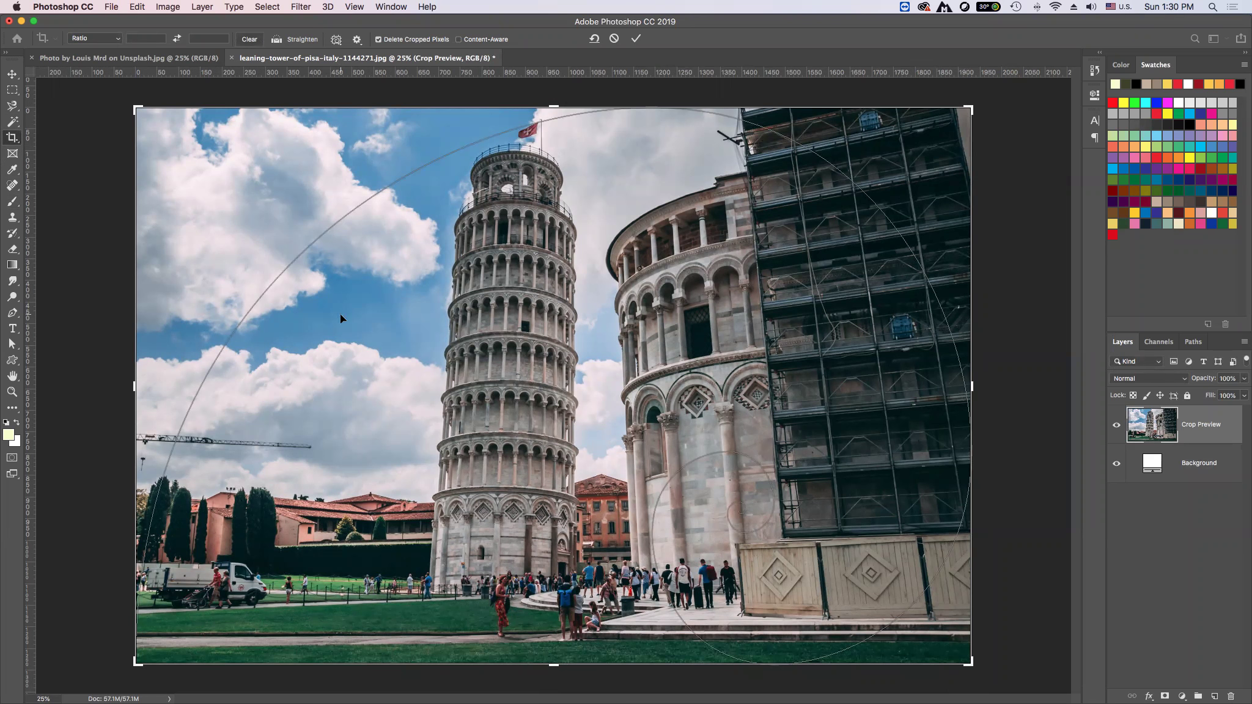
{"action": "key", "text": "o"}
{"action": "key", "text": "o"}
{"action": "key", "text": "o"}
{"action": "key", "text": "o"}
{"action": "key", "text": "o"}
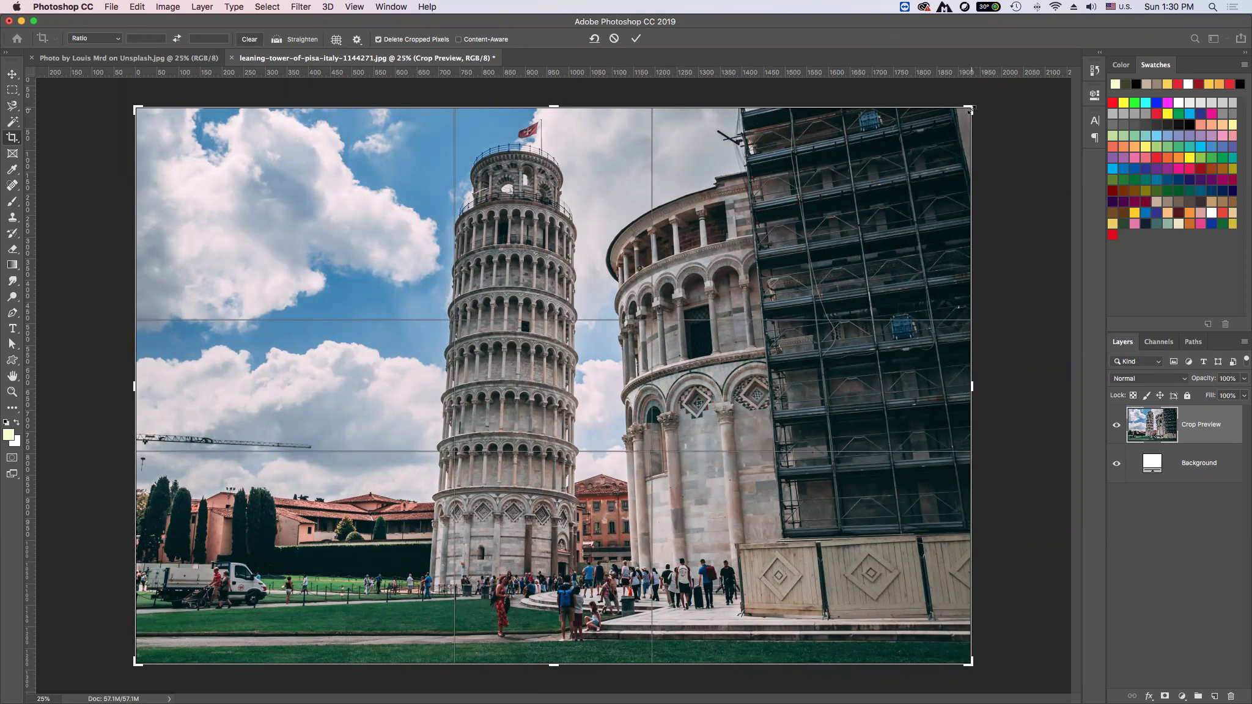
{"action": "left_click_drag", "start_coordinate": [970, 106], "coordinate": [846, 105]}
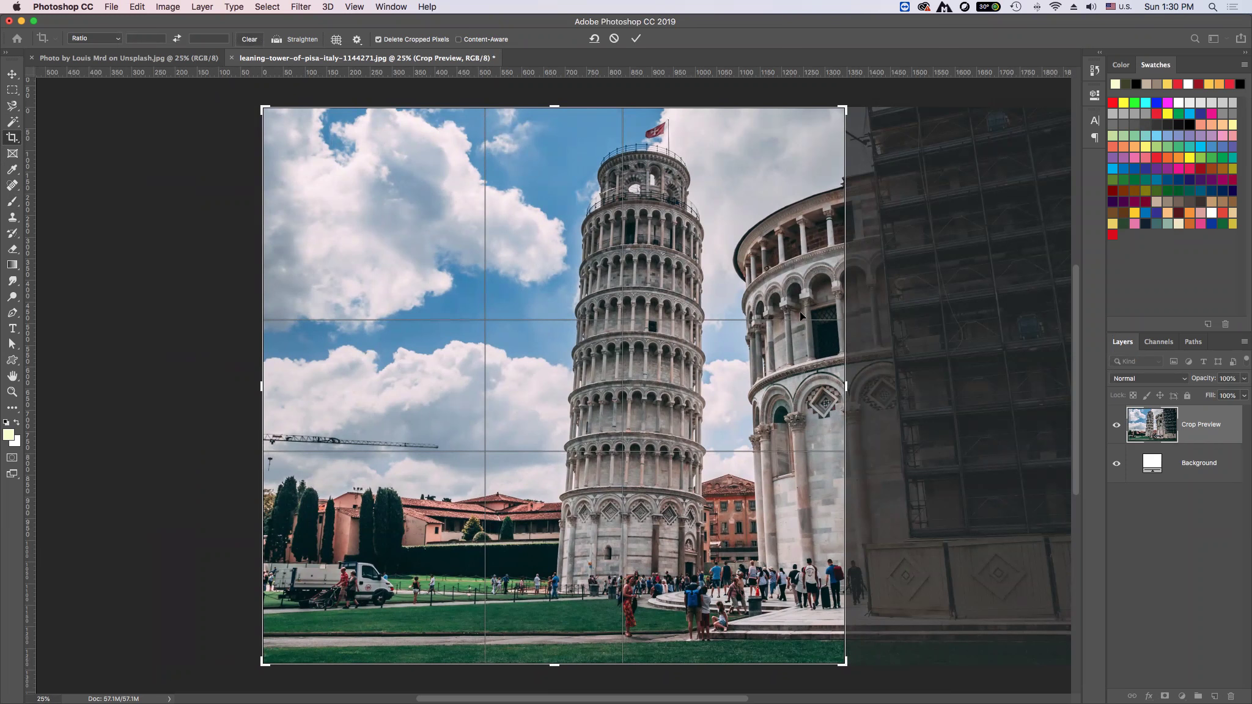
{"action": "key", "text": "Return"}
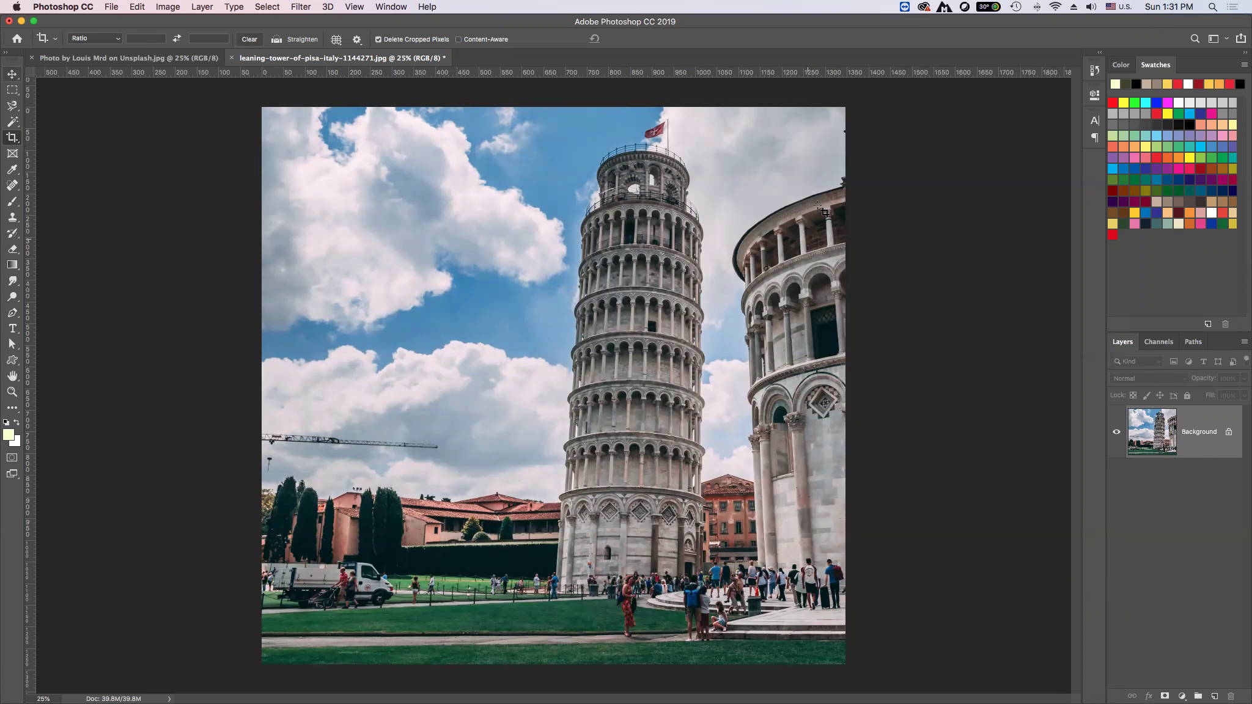
- Crop the lawn and people off the bottom by raising the crop's lower edge
{"action": "left_click", "coordinate": [12, 74]}
{"action": "left_click", "coordinate": [12, 137]}
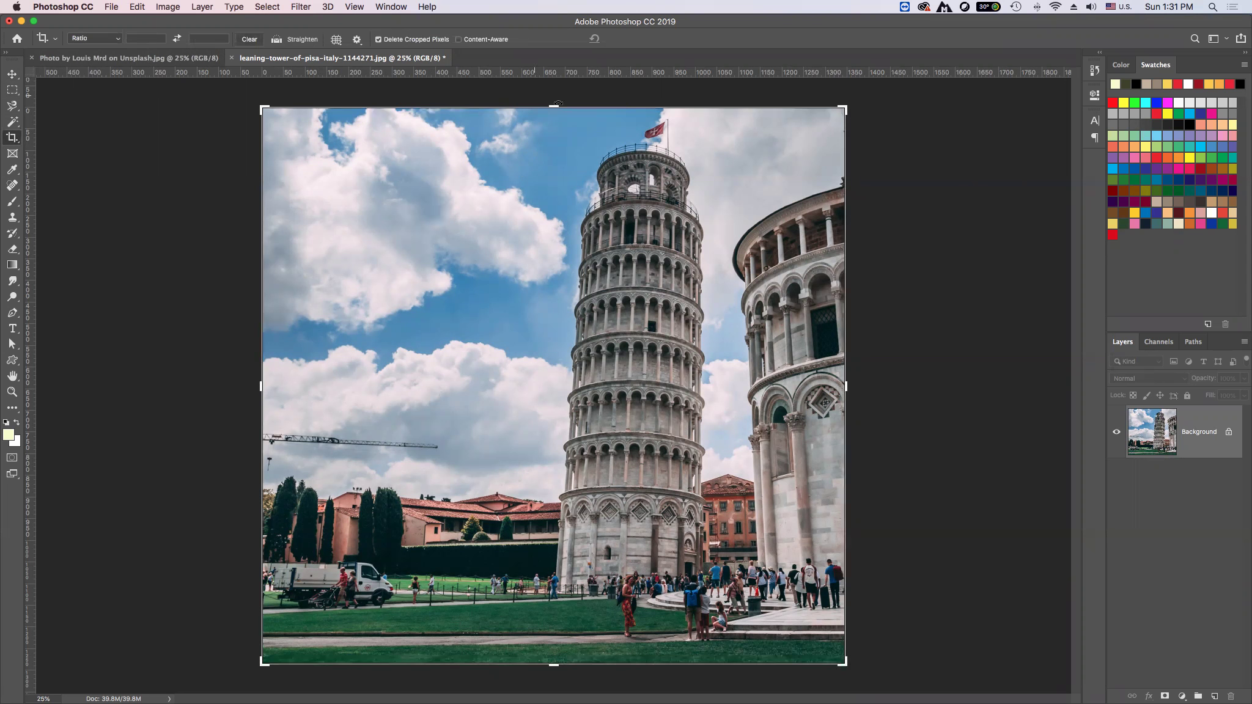
{"action": "left_click_drag", "start_coordinate": [554, 664], "coordinate": [558, 559]}
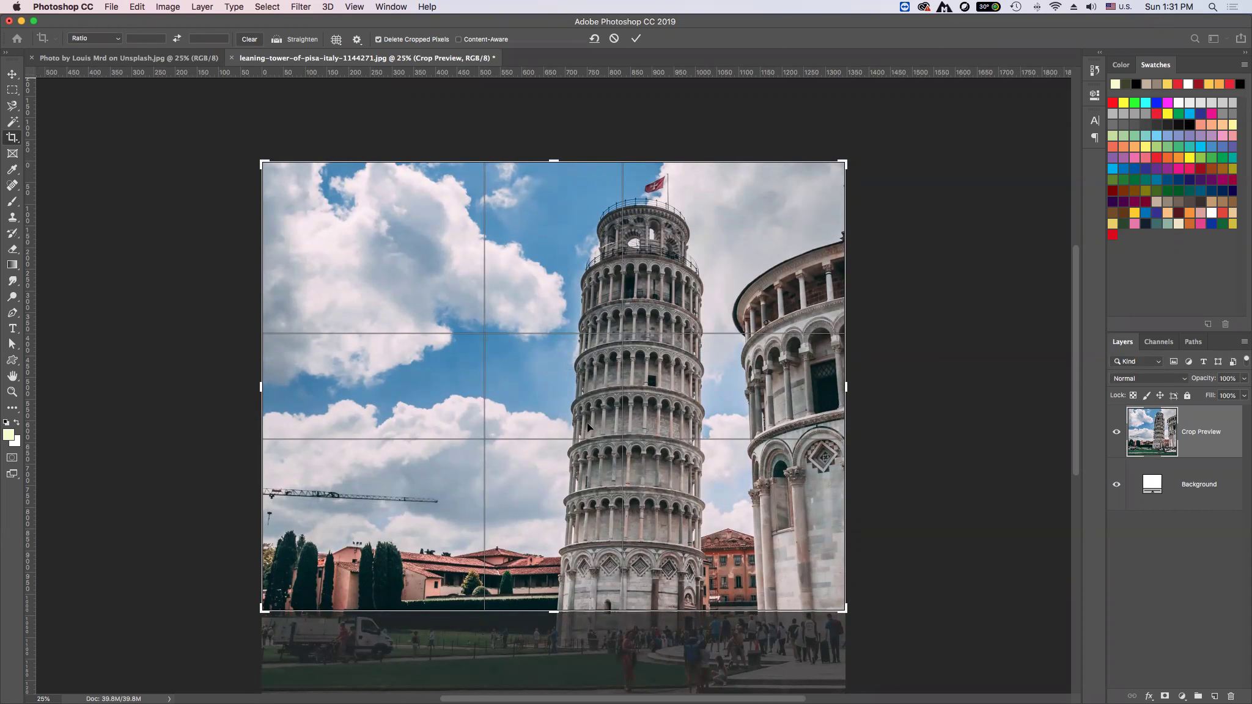
{"action": "key", "text": "Return"}
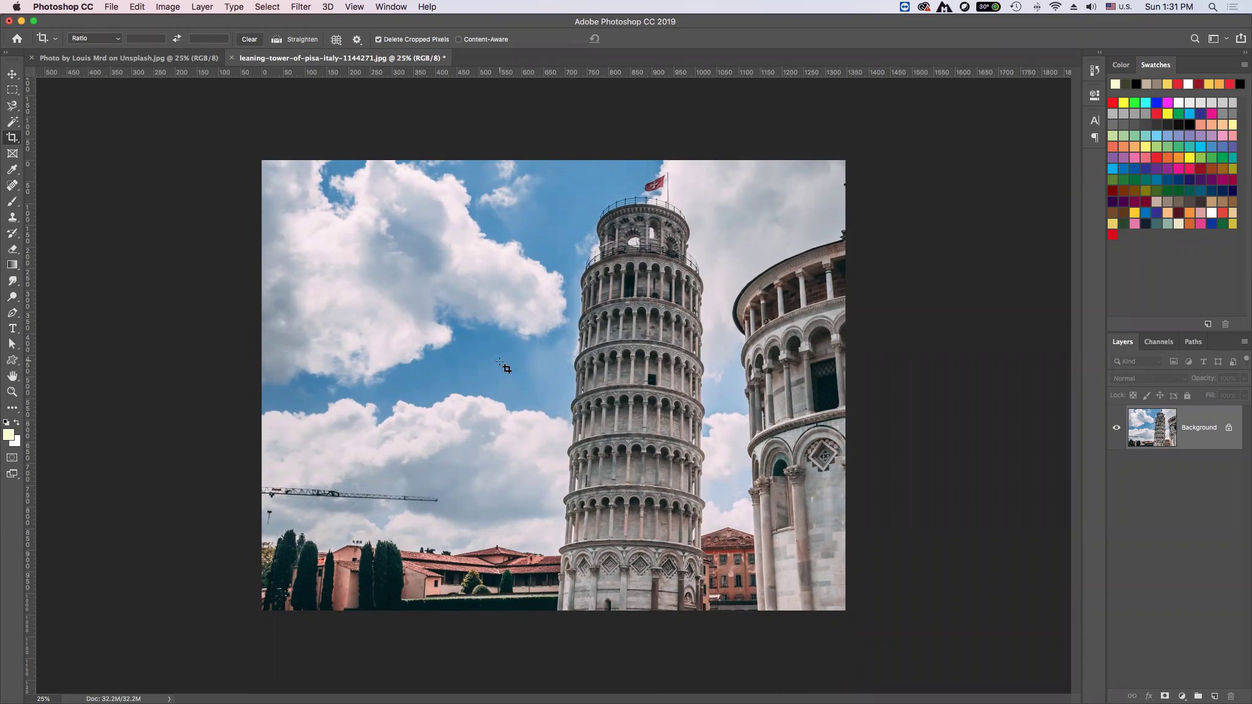
- Undo the crop and toggle undo/redo to compare cropped and uncropped versions
{"action": "key", "text": "super+z"}
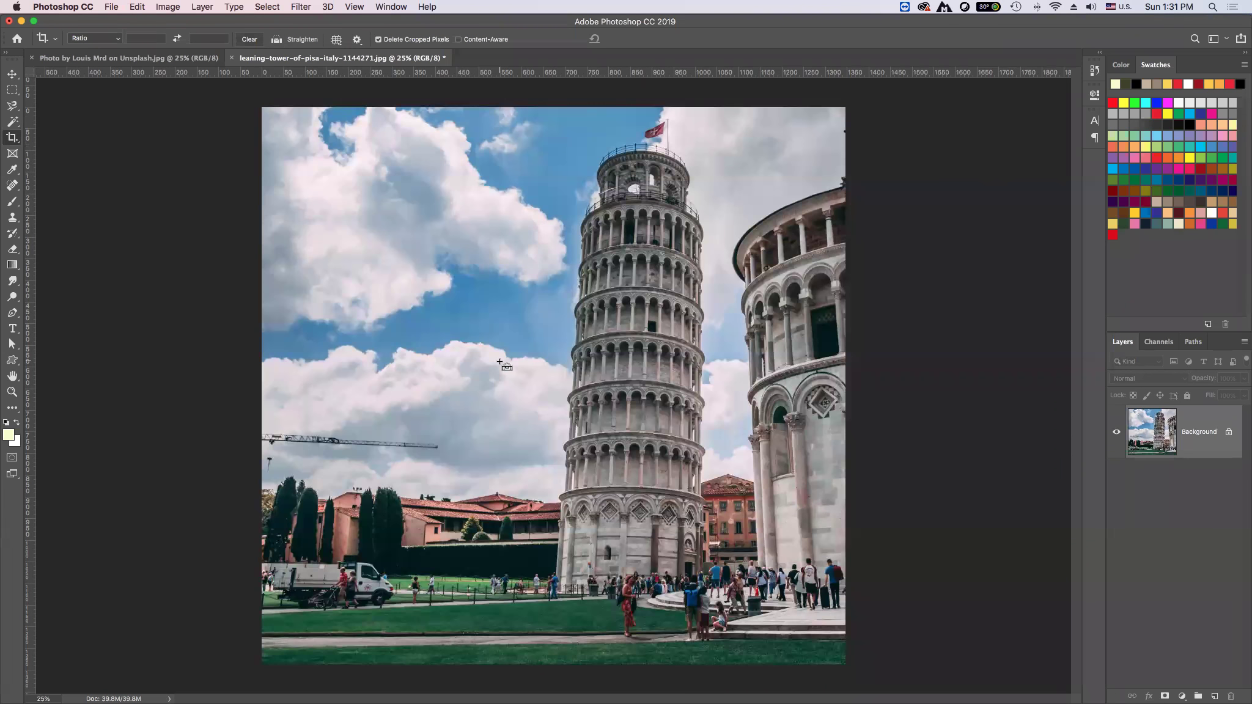
{"action": "key", "text": "v"}
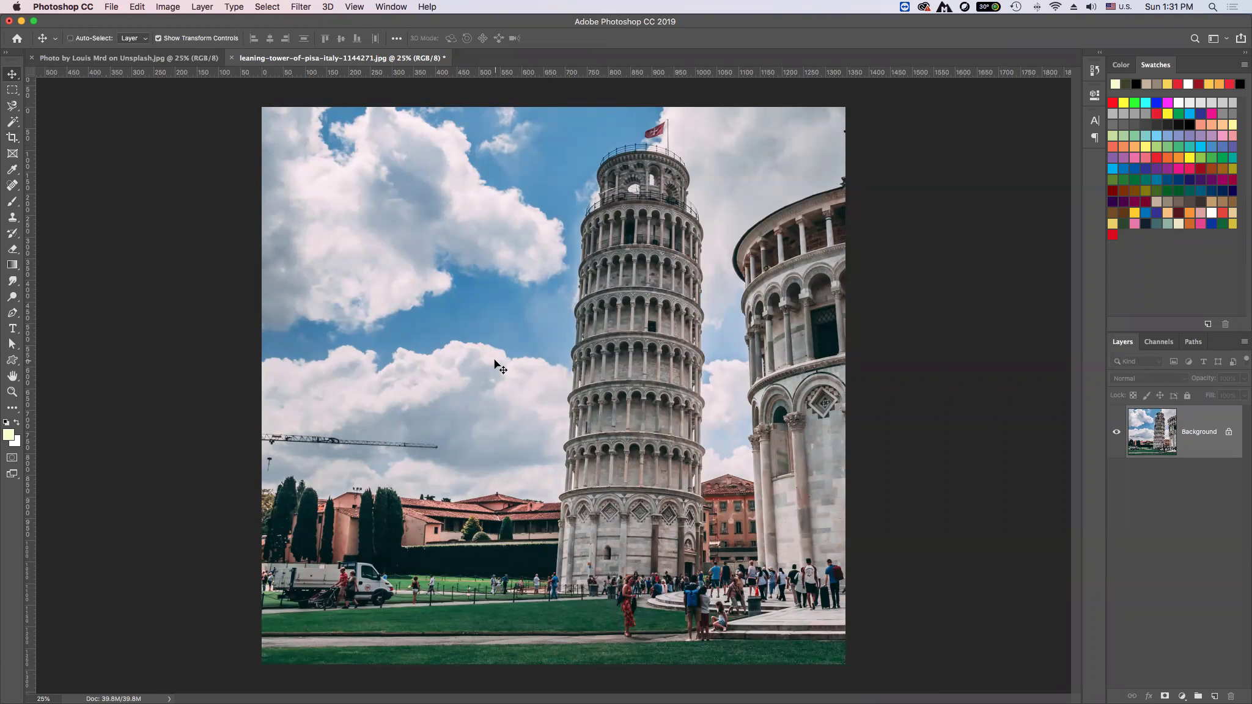
{"action": "key", "text": "super"}
{"action": "key", "text": "super+shift+z"}
{"action": "key", "text": "super+z"}
{"action": "key", "text": "super"}
{"action": "key", "text": "XF86AudioRaiseVolume"}
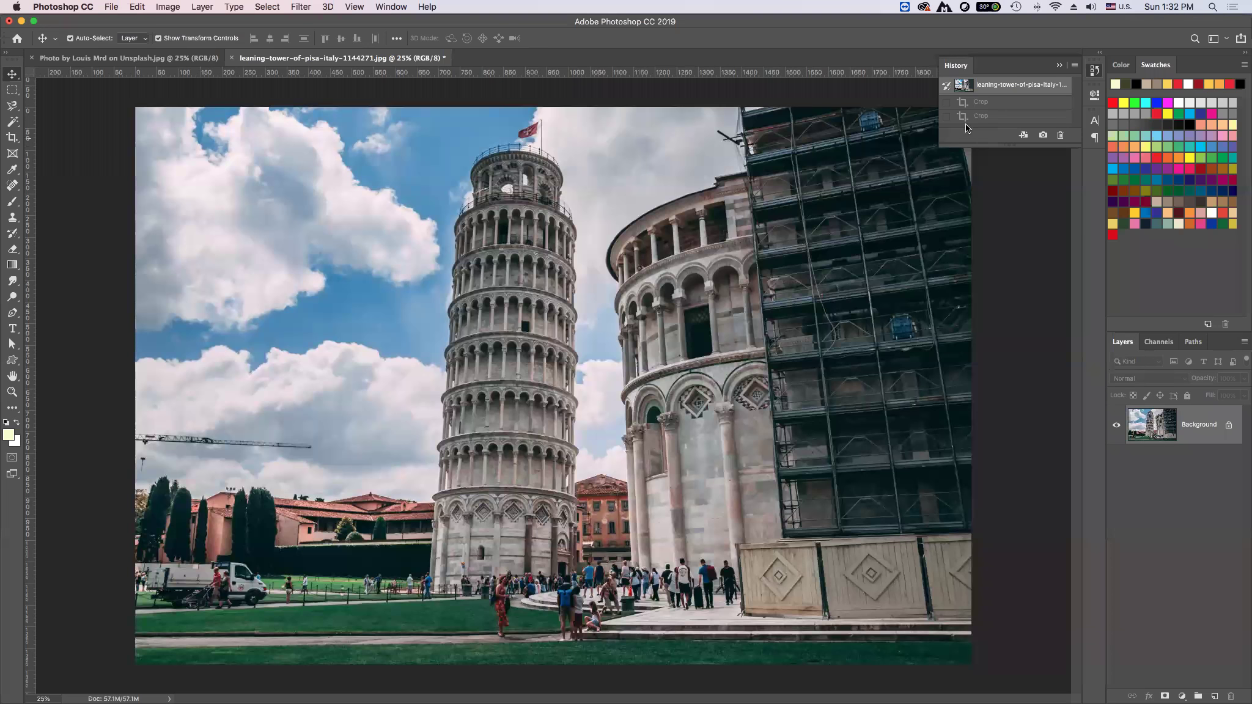
- Frame a new crop, trimming the top slightly and pulling the right edge past the scaffolding
{"action": "left_click", "coordinate": [1094, 70]}
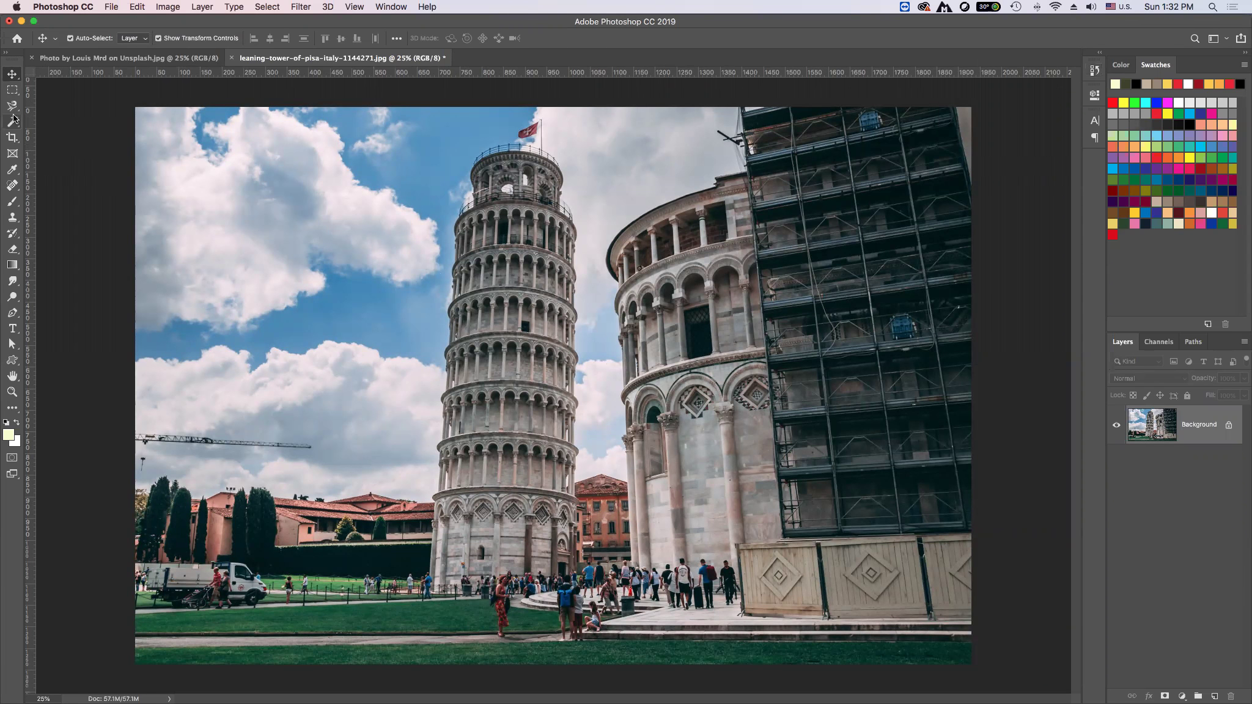
{"action": "left_click", "coordinate": [12, 138]}
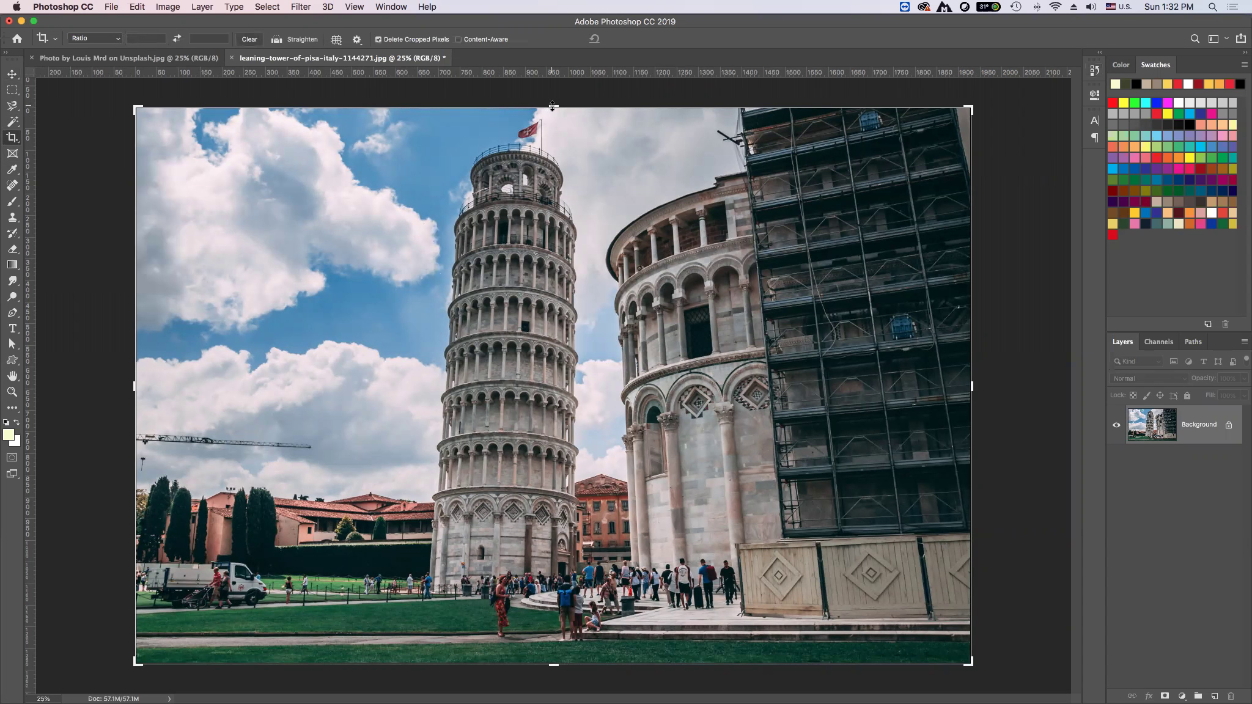
{"action": "left_click_drag", "start_coordinate": [553, 106], "coordinate": [552, 107]}
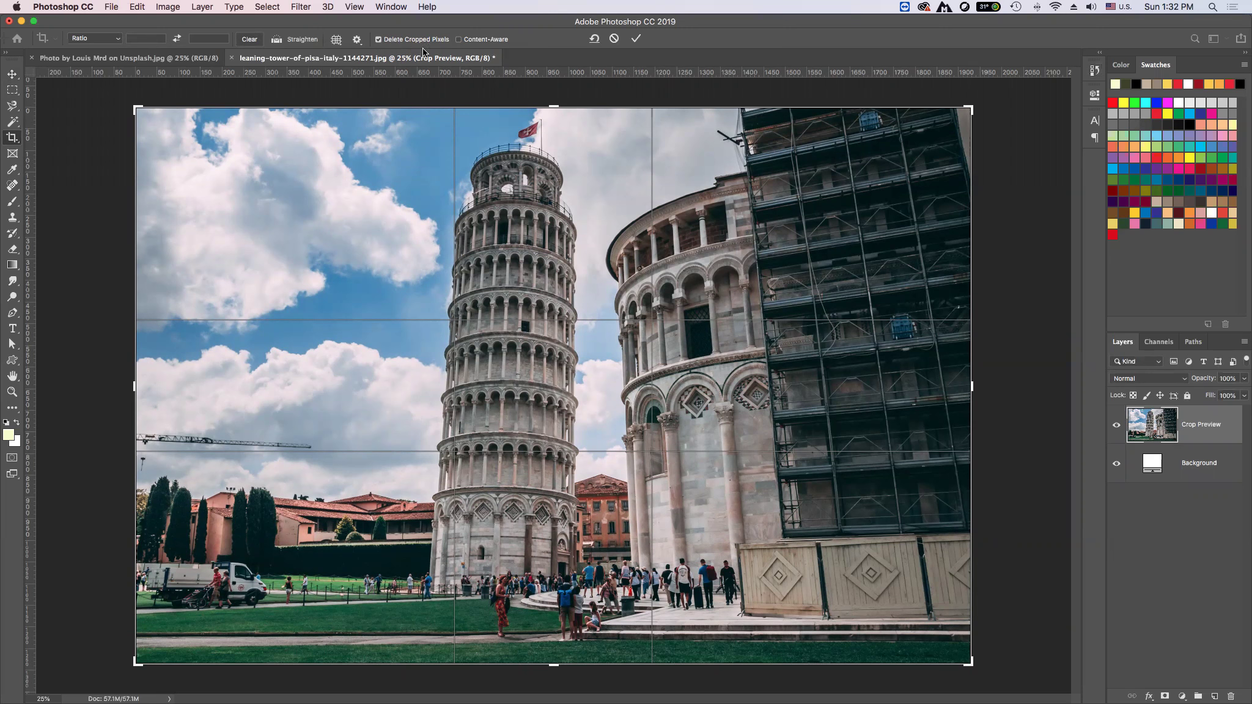
{"action": "left_click_drag", "start_coordinate": [549, 106], "coordinate": [549, 118]}
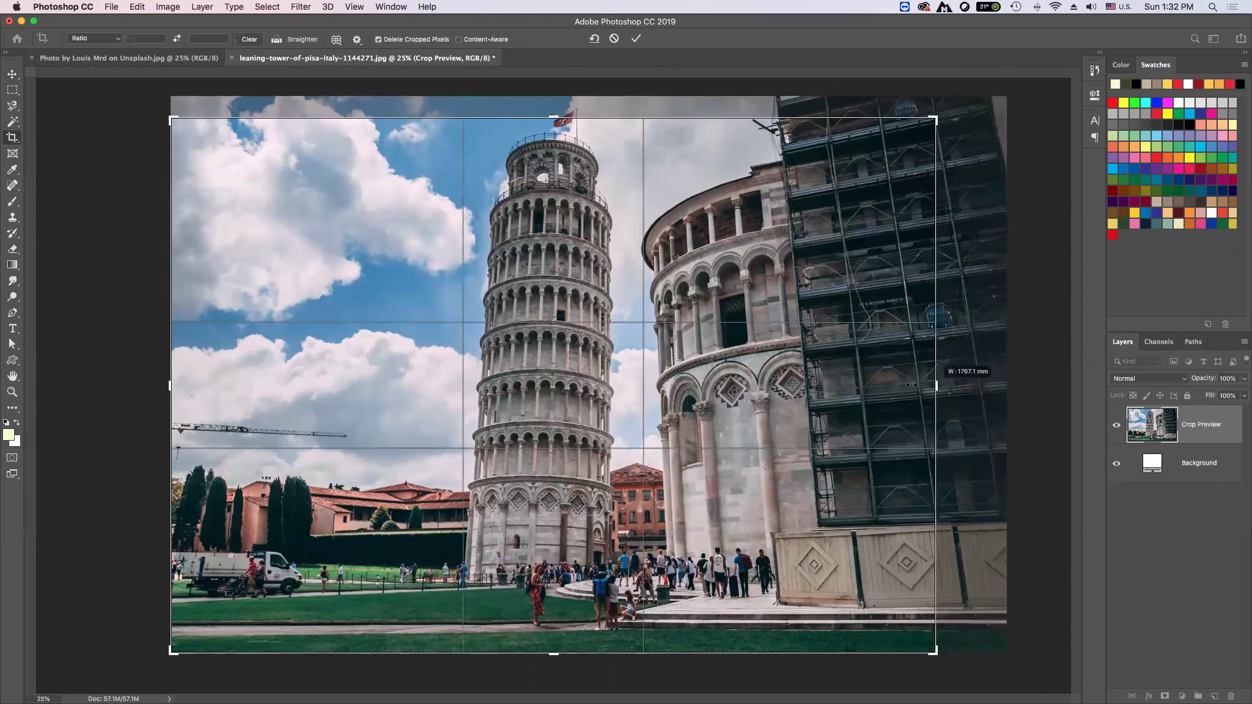
{"action": "left_click_drag", "start_coordinate": [973, 388], "coordinate": [855, 386]}
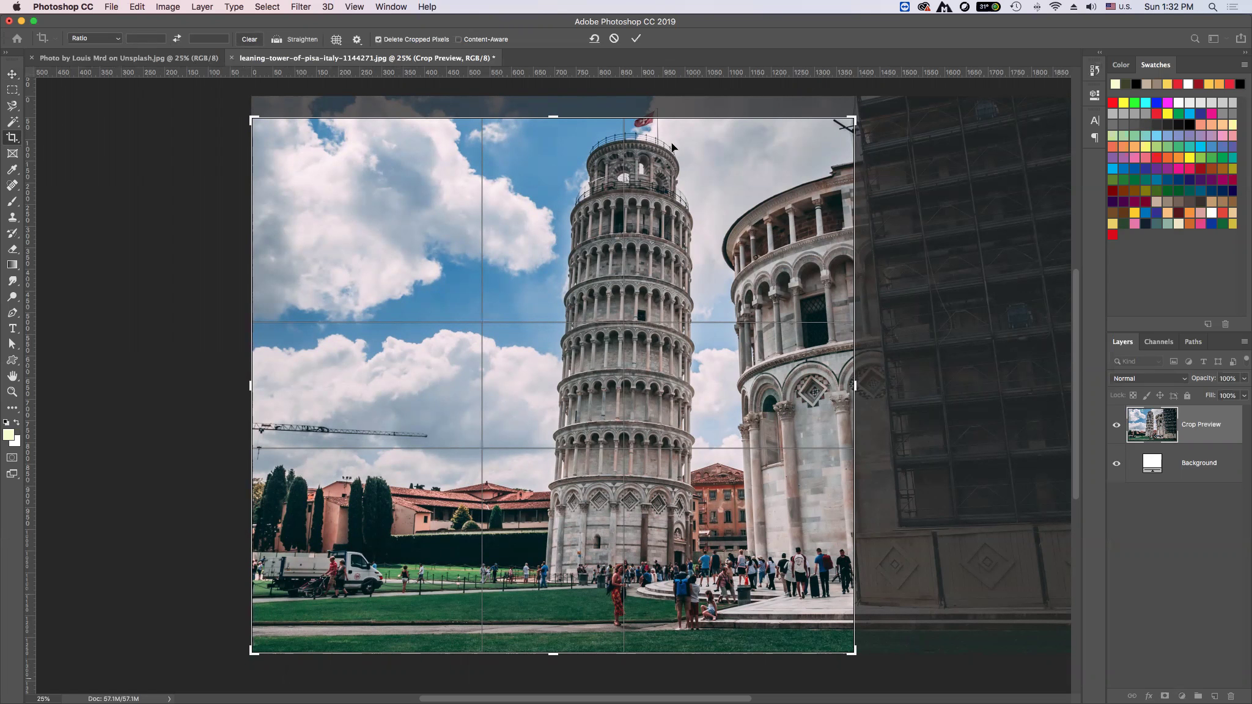
- Apply the crop with Delete Cropped Pixels turned off
{"action": "left_click", "coordinate": [378, 39]}
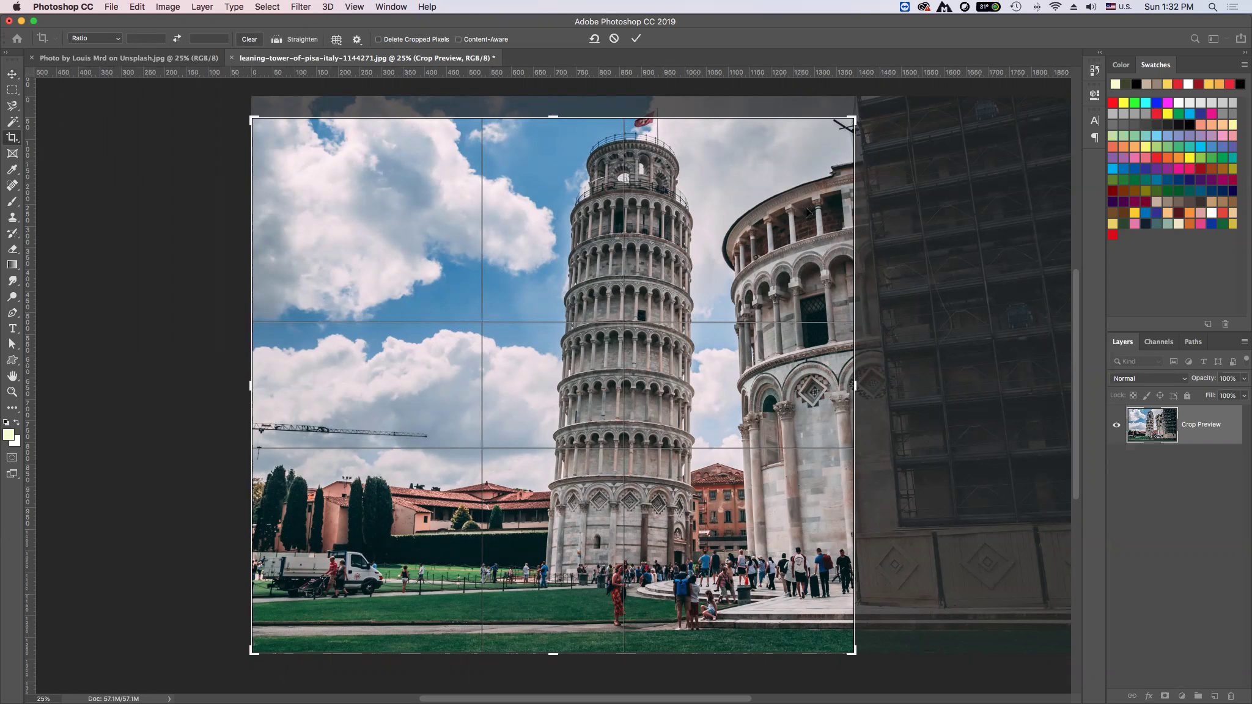
{"action": "key", "text": "Return"}
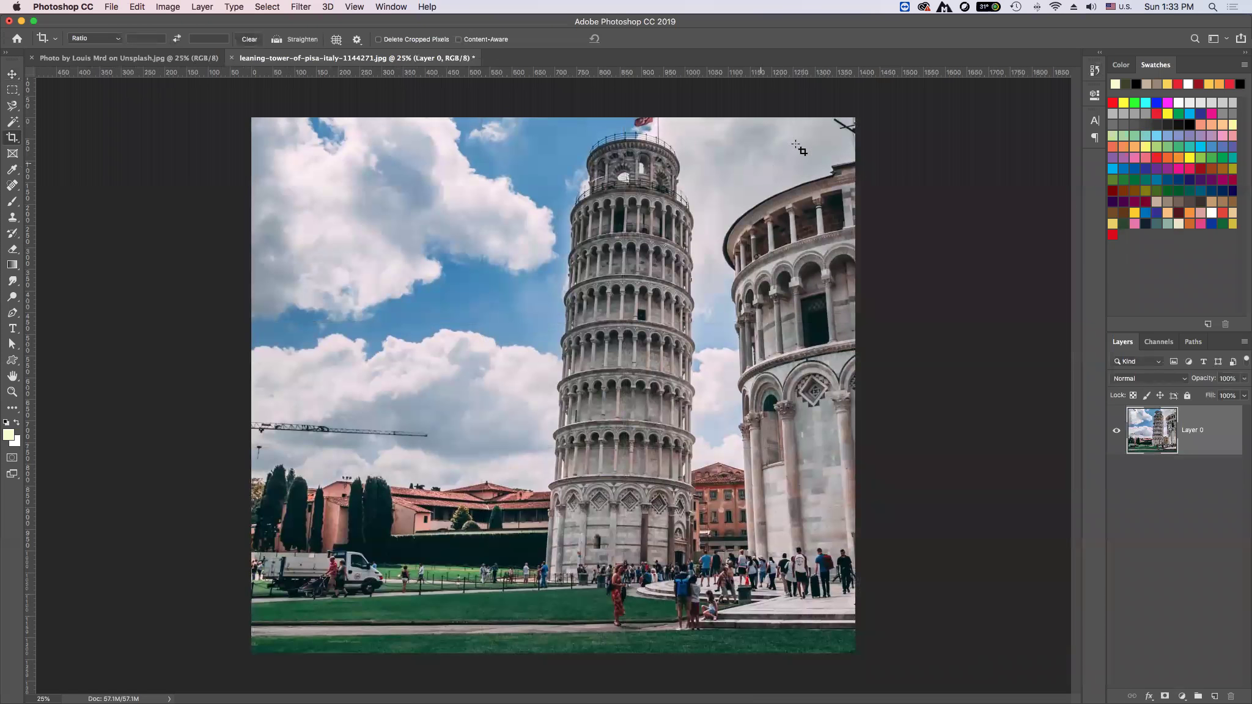
{"action": "left_click", "coordinate": [13, 75]}
{"action": "left_click", "coordinate": [12, 137]}
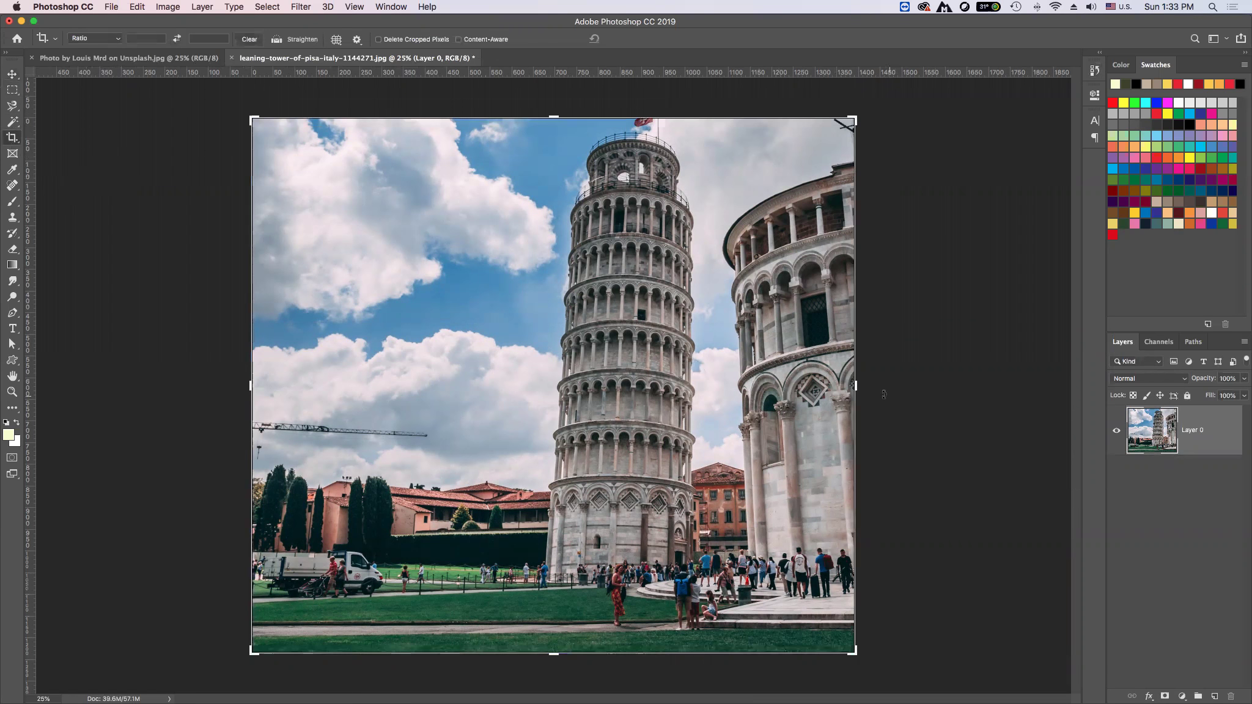
- Slide the photo left with the Move tool to reveal hidden scaffolding, then undo the move
{"action": "left_click", "coordinate": [12, 74]}
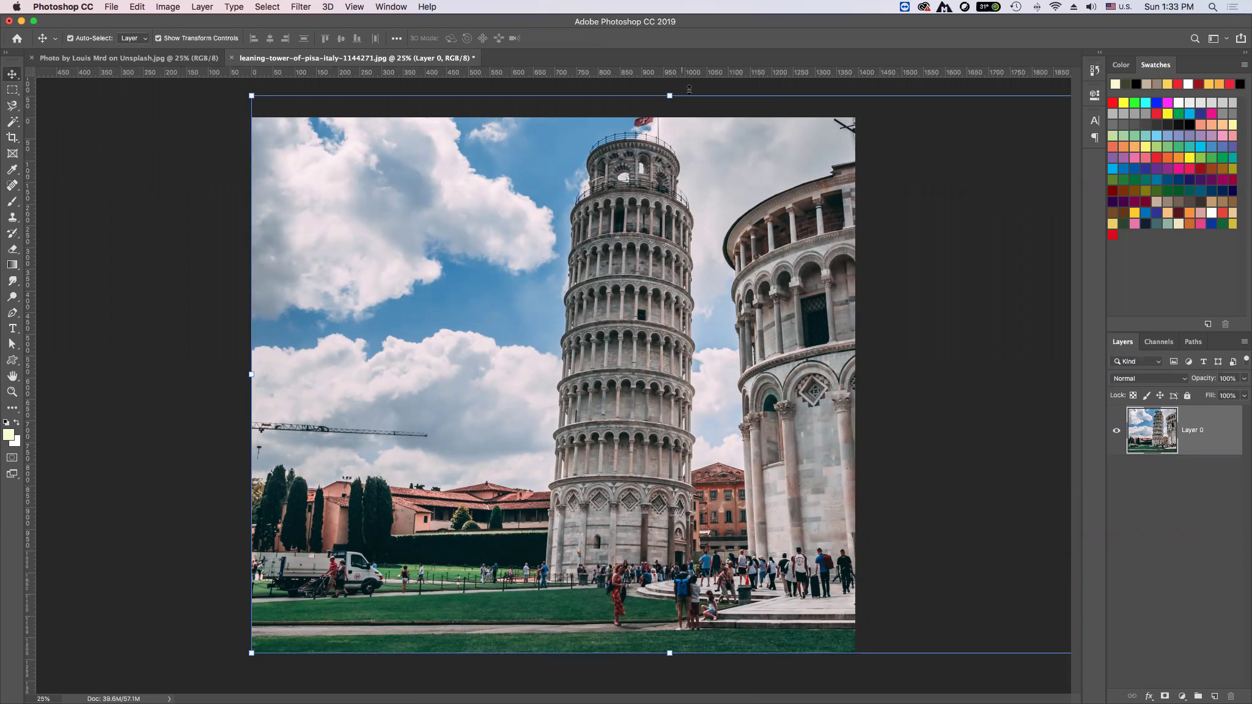
{"action": "left_click_drag", "start_coordinate": [782, 229], "coordinate": [517, 244]}
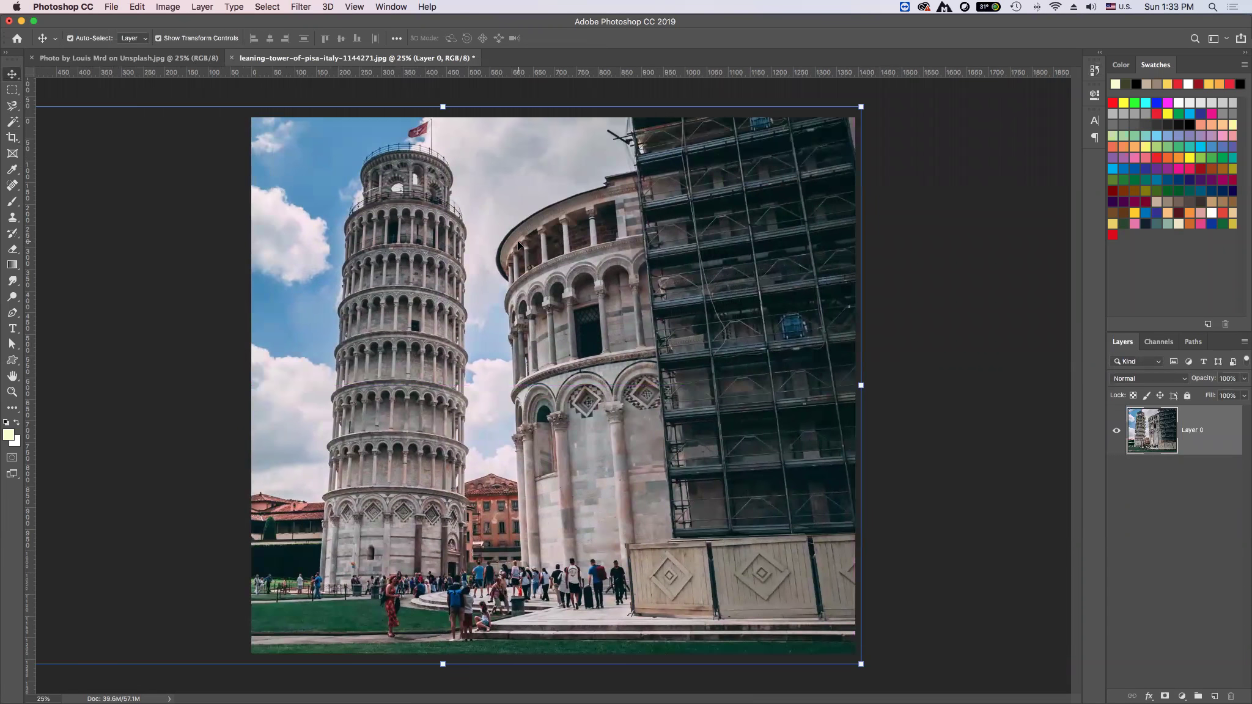
{"action": "key", "text": "ctrl+z"}
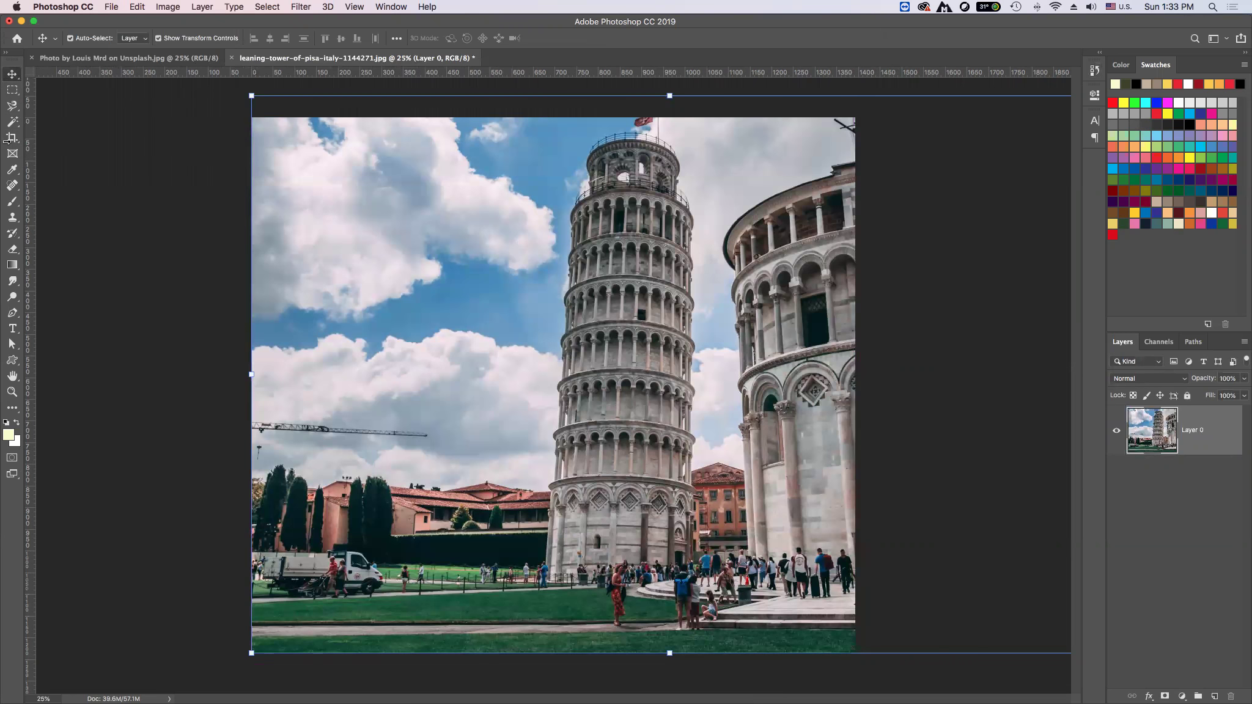
{"action": "left_click", "coordinate": [11, 140]}
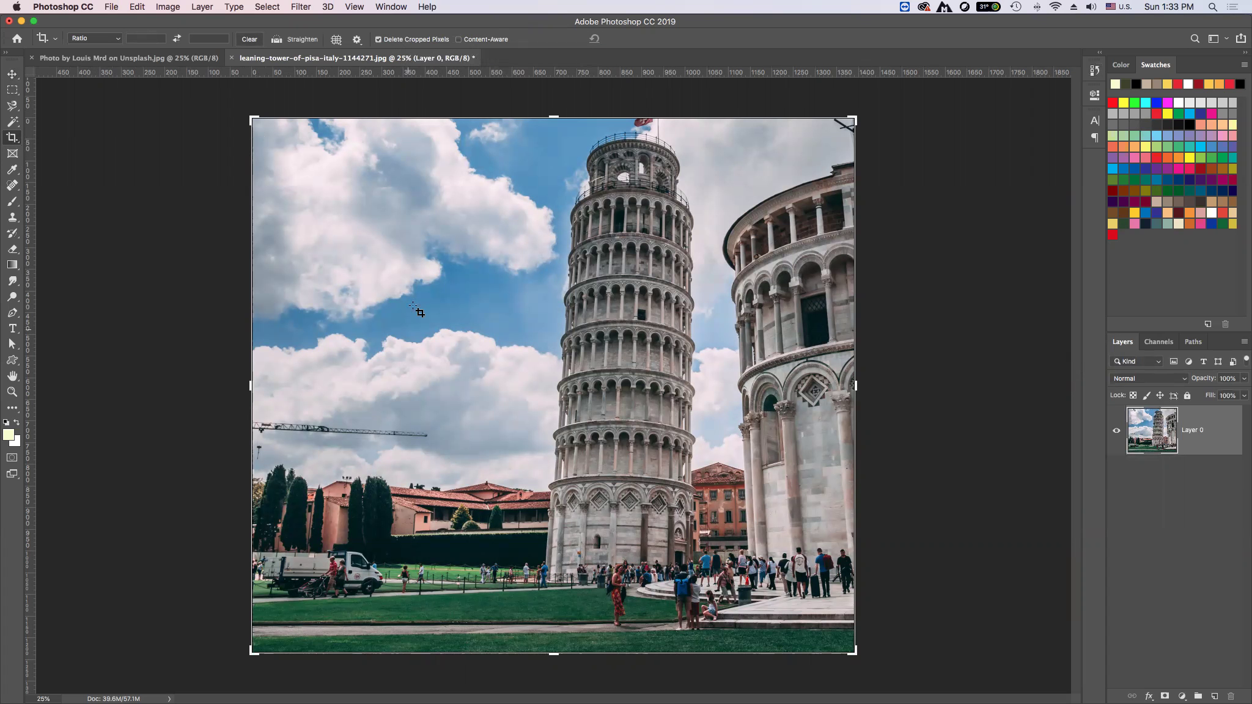
{"action": "key", "text": "Return"}
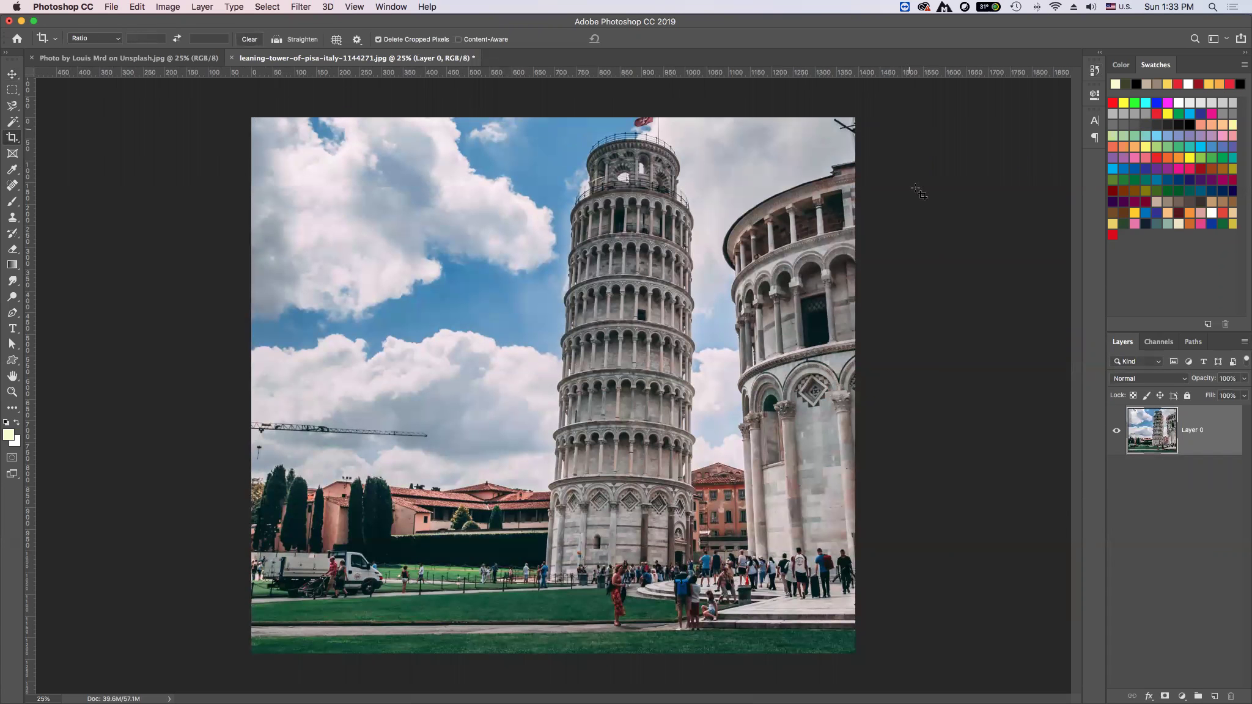
{"action": "left_click", "coordinate": [12, 75]}
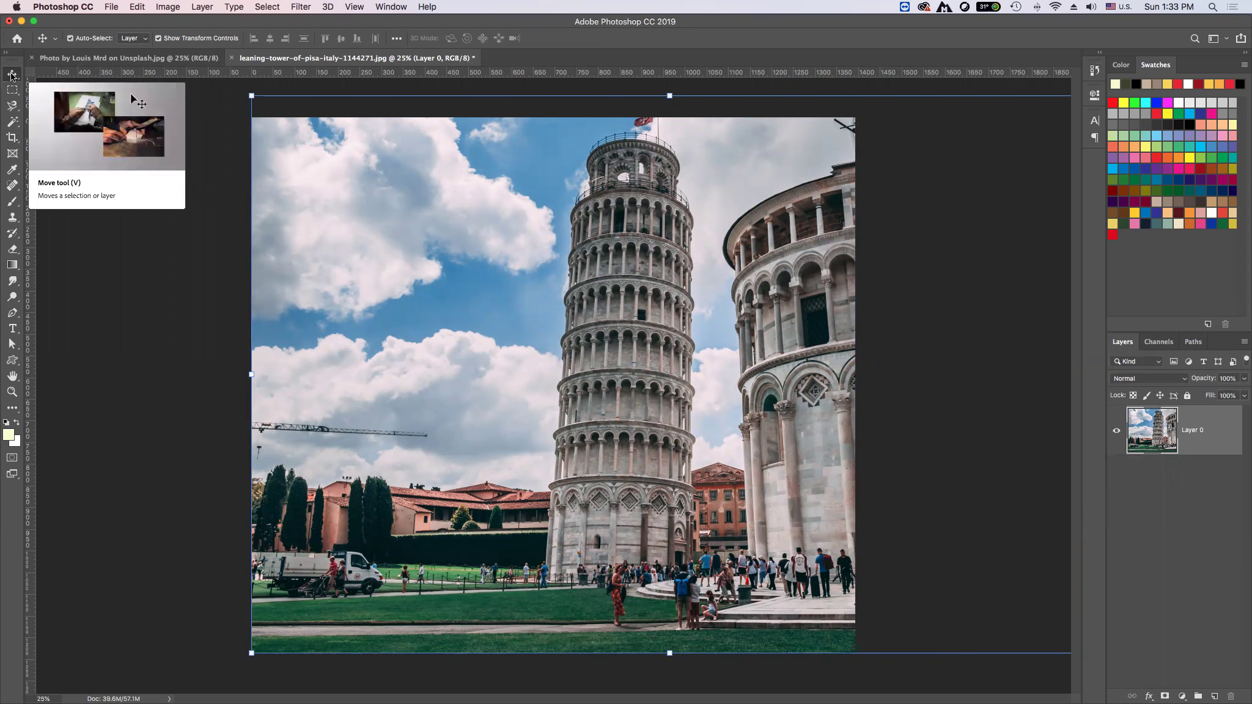
{"action": "left_click", "coordinate": [12, 137]}
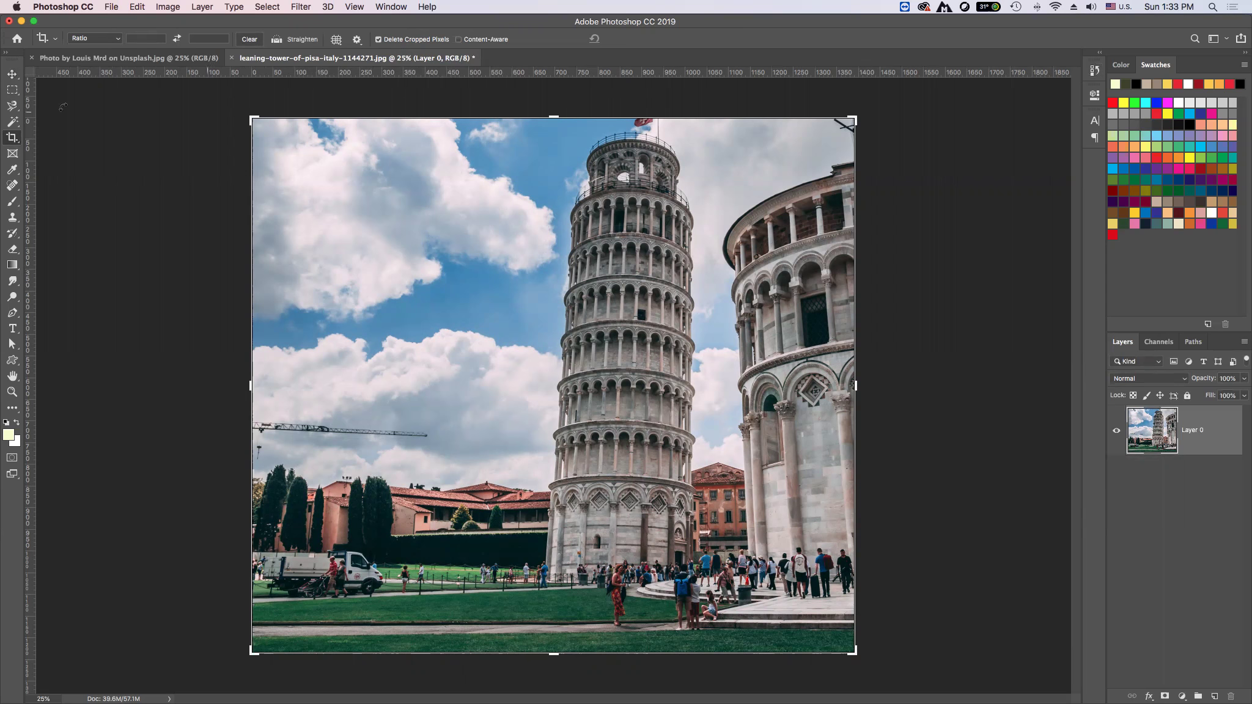
- Crop tightly around the tower top, then undo back to the full photo with a fresh crop frame
{"action": "left_click", "coordinate": [12, 138]}
{"action": "mouse_move", "coordinate": [495, 162]}
{"action": "left_mouse_down"}
{"action": "mouse_move", "coordinate": [615, 334]}
{"action": "mouse_move", "coordinate": [753, 383]}
{"action": "mouse_move", "coordinate": [726, 373]}
{"action": "mouse_move", "coordinate": [627, 513]}
{"action": "mouse_move", "coordinate": [749, 347]}
{"action": "mouse_move", "coordinate": [738, 336]}
{"action": "left_mouse_up"}
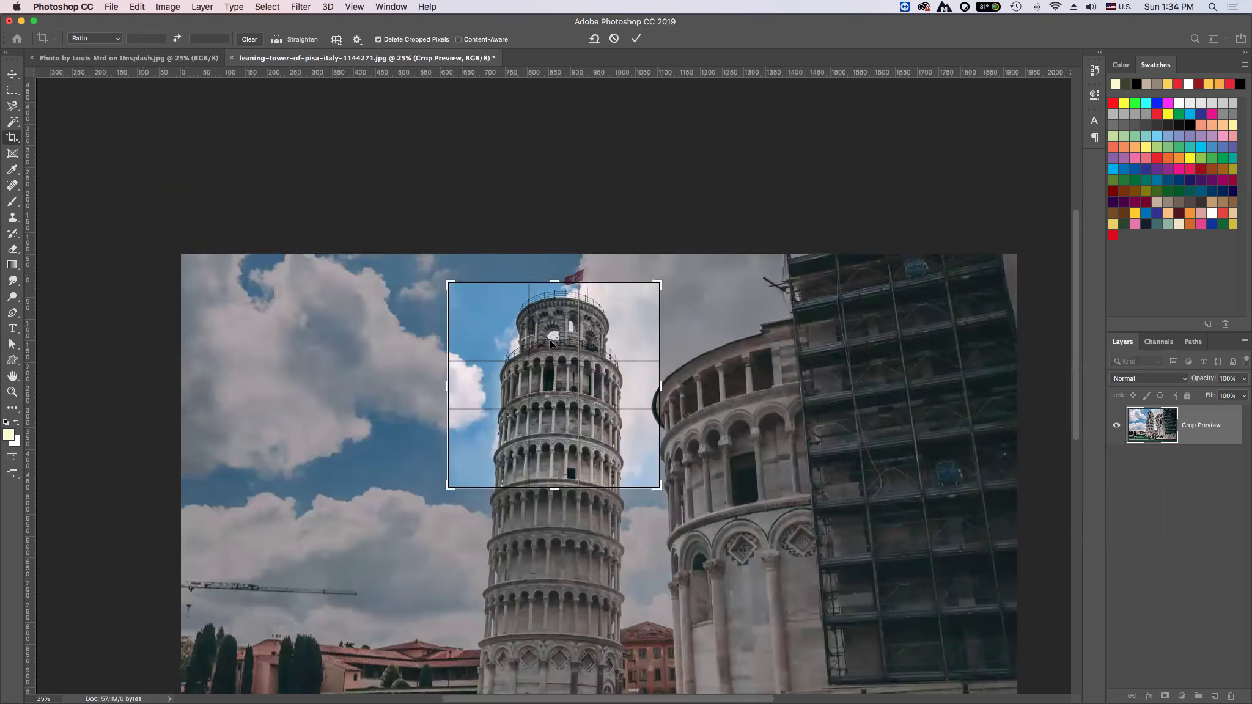
{"action": "double_click", "coordinate": [549, 341]}
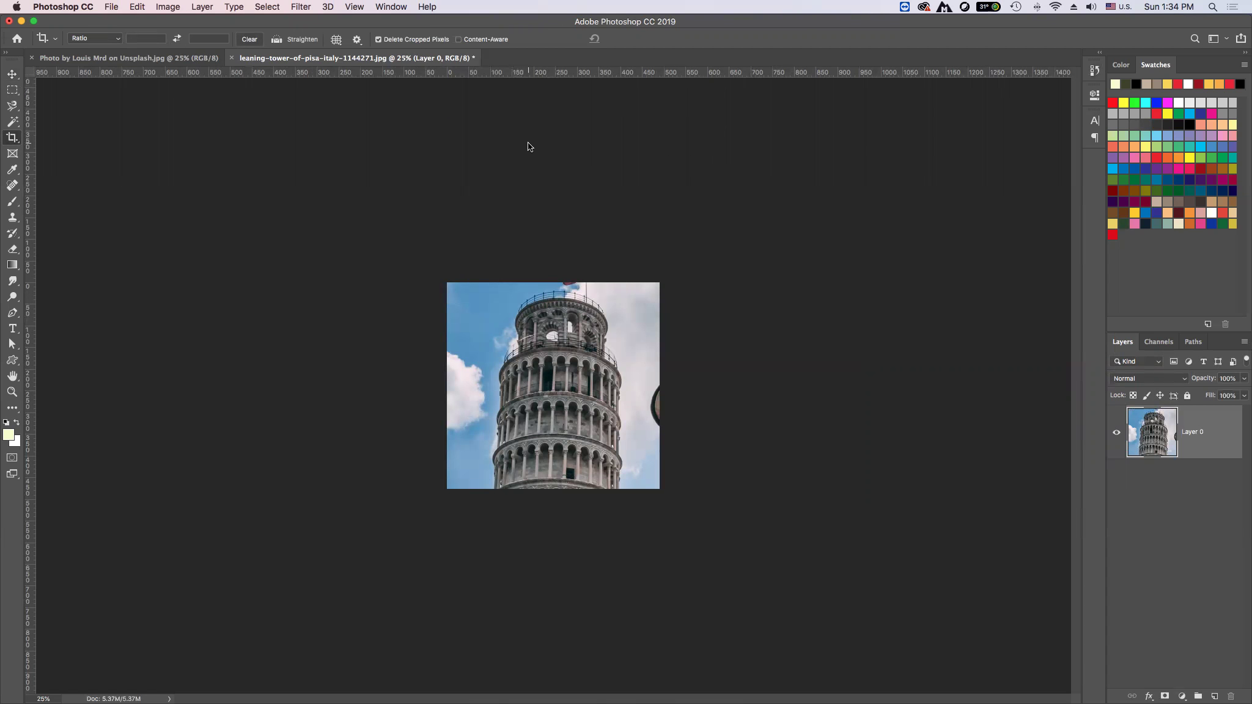
{"action": "key", "text": "super+z"}
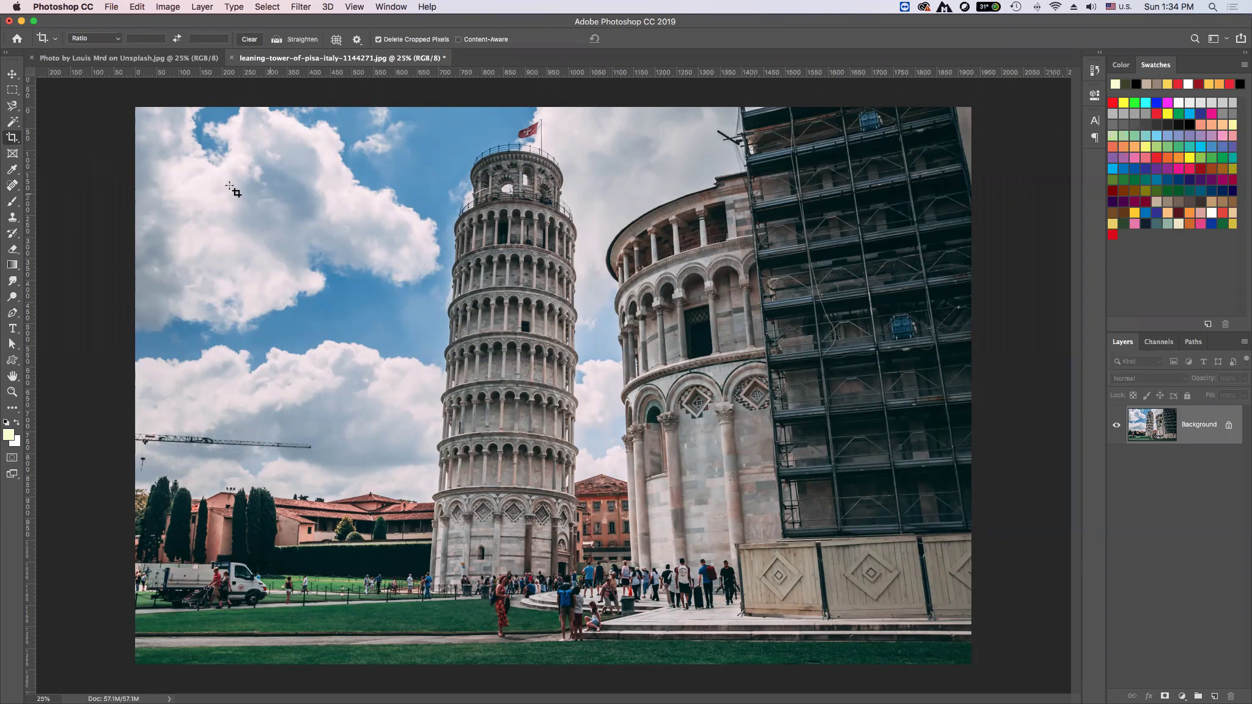
{"action": "left_click", "coordinate": [14, 139]}
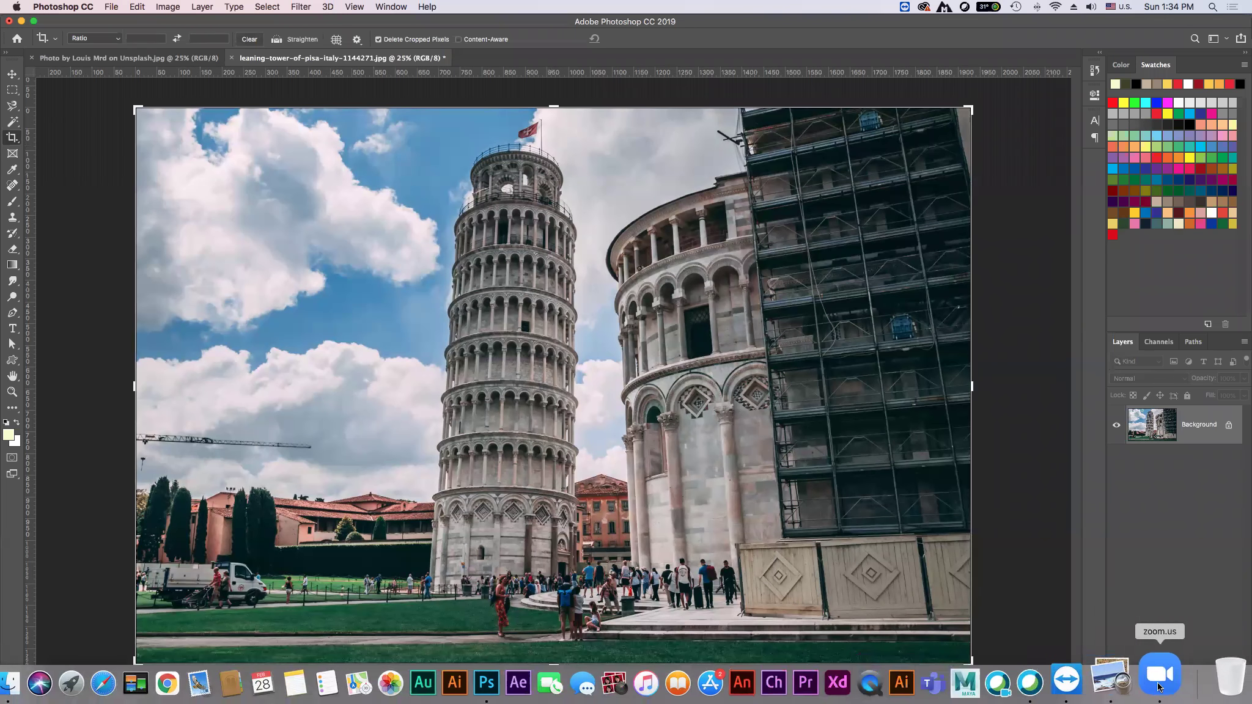
- Advance the Zoom slides to the crop-grid overlay shortcuts page, then return to Photoshop
{"action": "mouse_move", "coordinate": [1158, 675]}
{"action": "left_click", "coordinate": [1141, 692]}
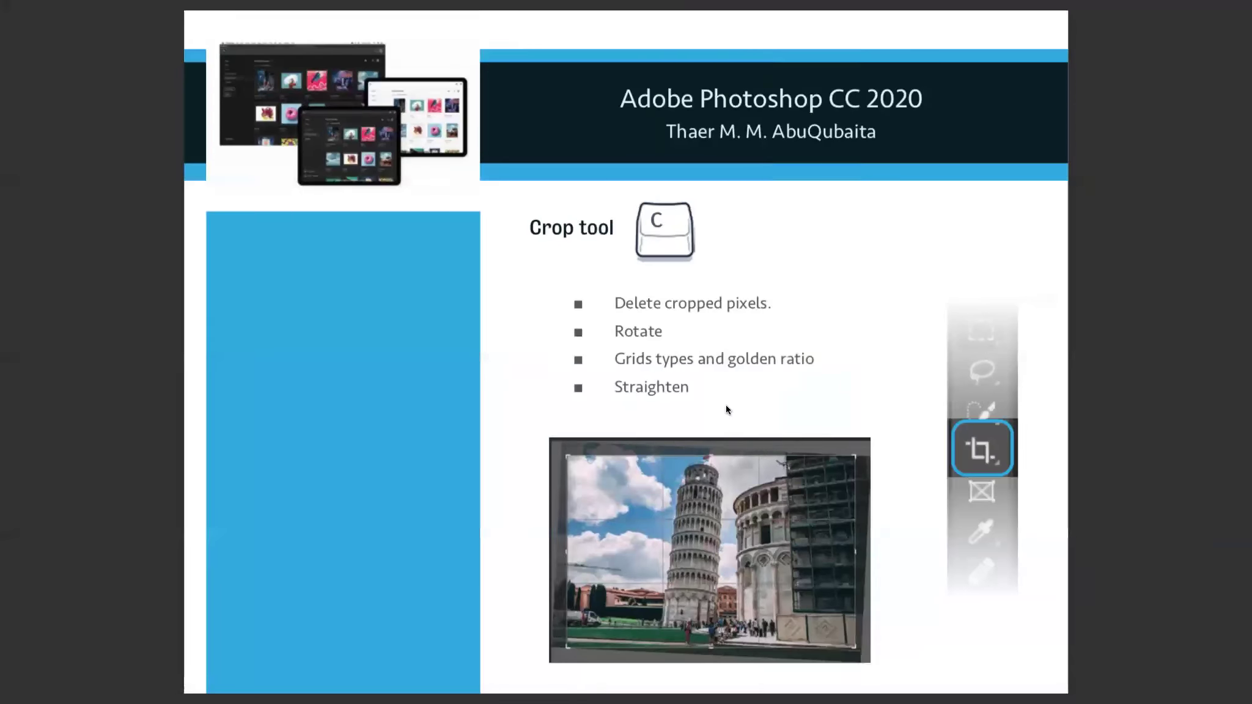
{"action": "key", "text": "Right"}
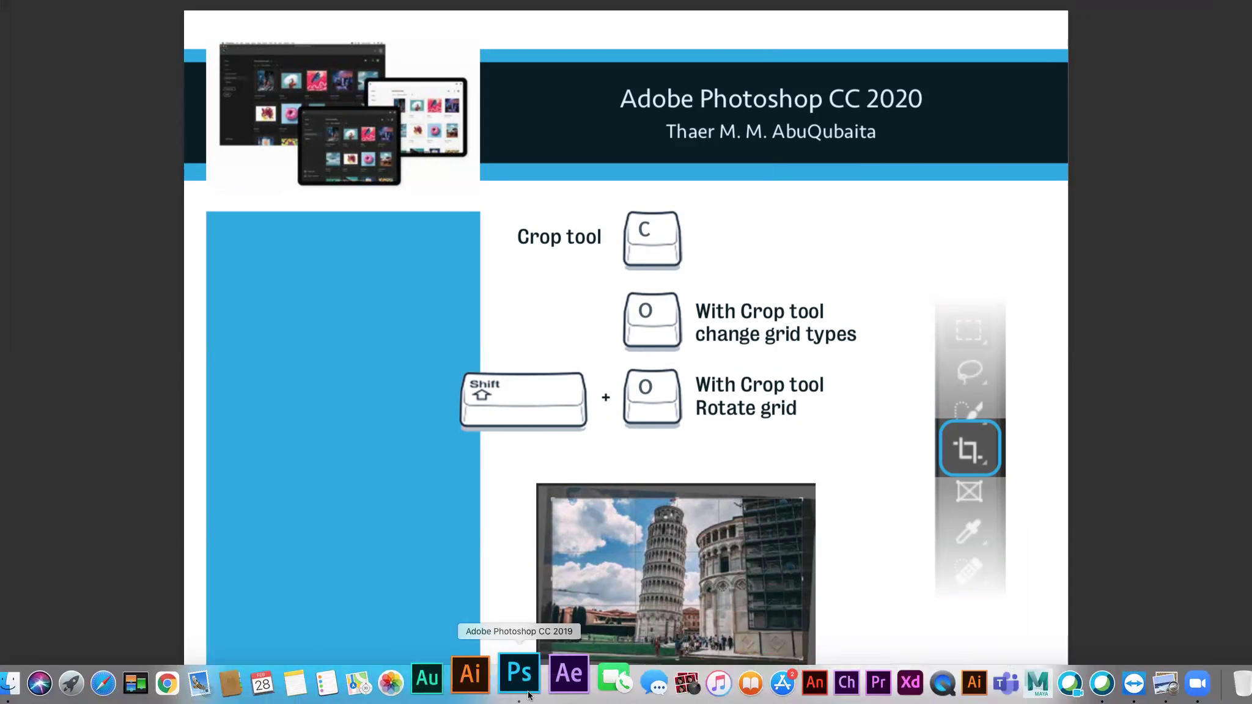
{"action": "left_click", "coordinate": [513, 685]}
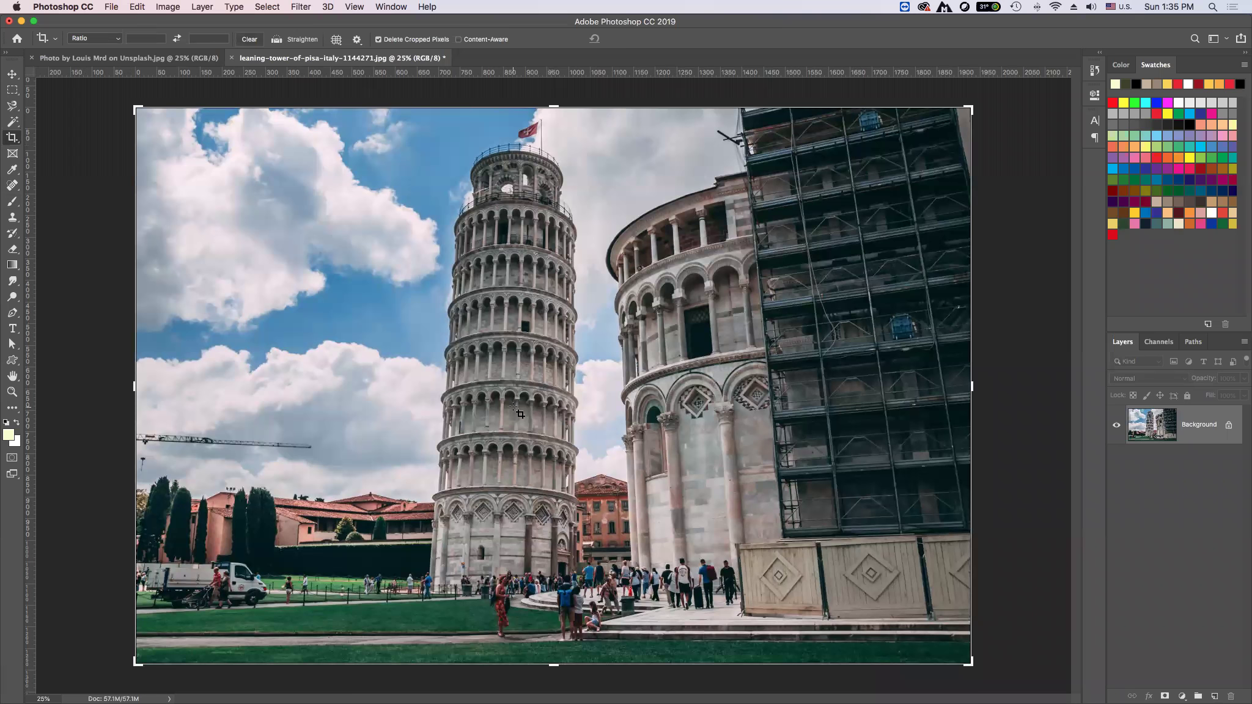
- Select the Crop tool and show the crop overlay grid on the Pisa photo
{"action": "key", "text": "o"}
{"action": "key", "text": "c"}
{"action": "key", "text": "o"}
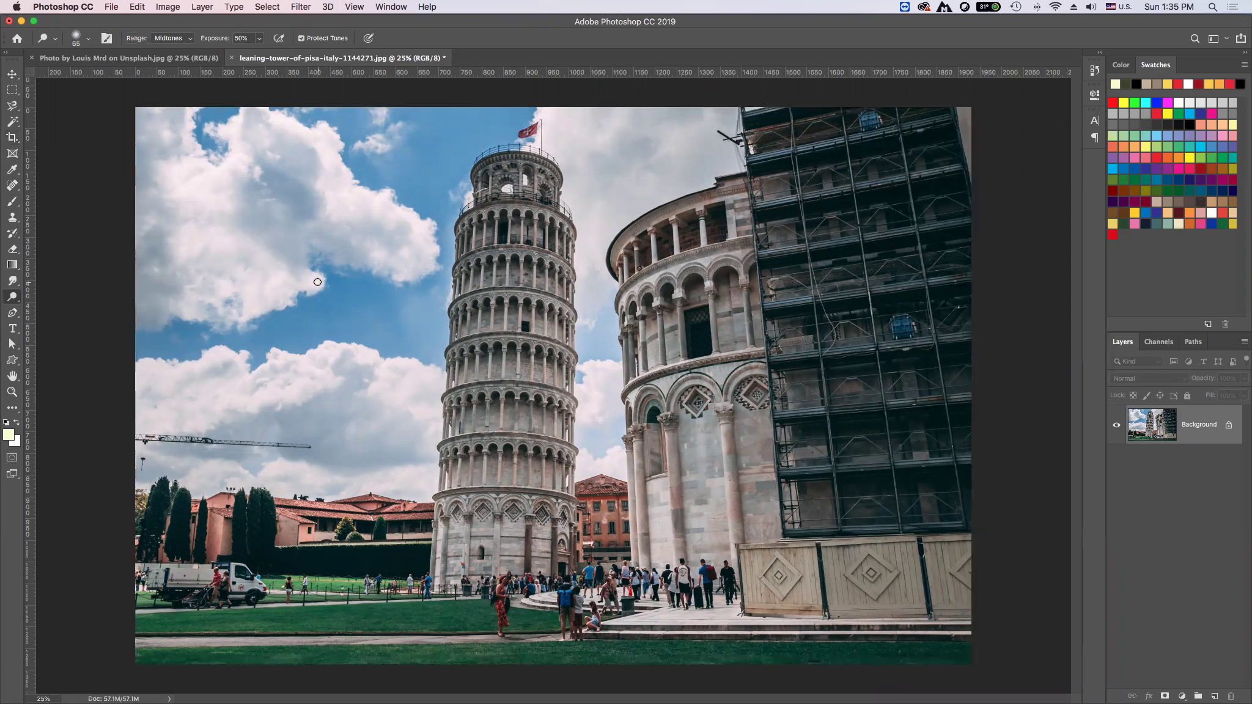
{"action": "left_click", "coordinate": [14, 140]}
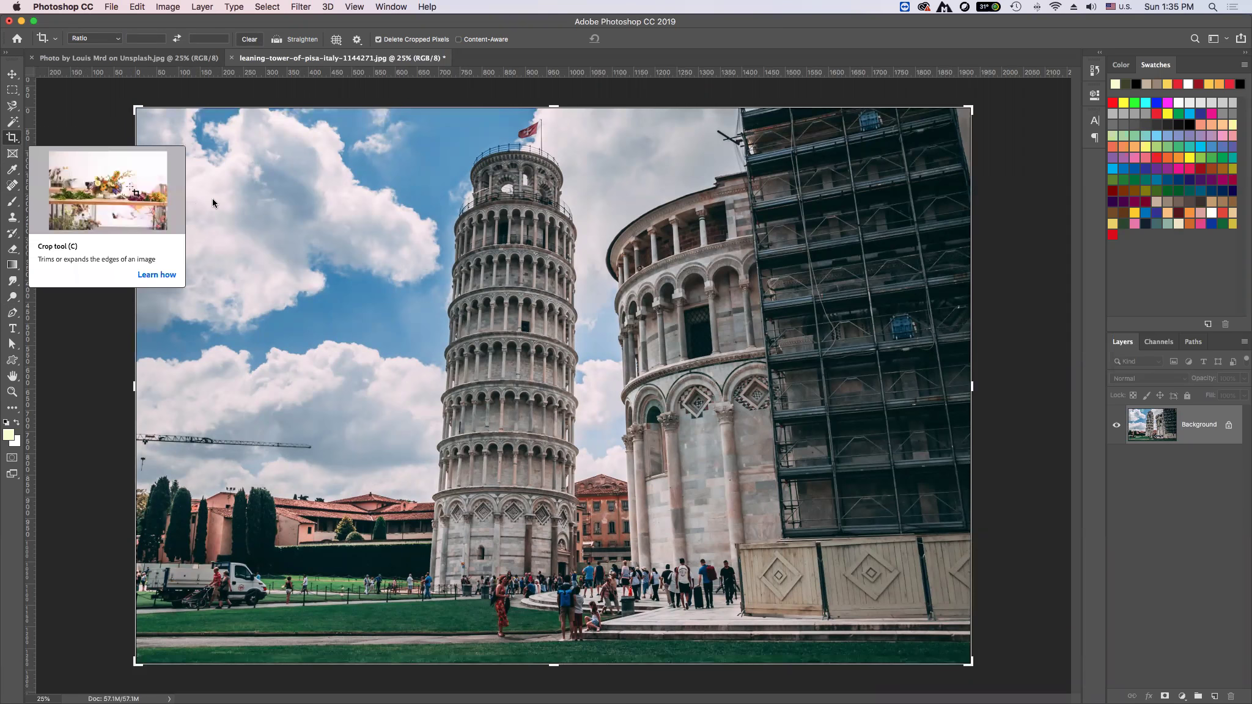
{"action": "left_click", "coordinate": [290, 237]}
- Cycle the crop overlay through golden spiral, thirds, grid, diagonal and triangle
{"action": "key", "text": "o"}
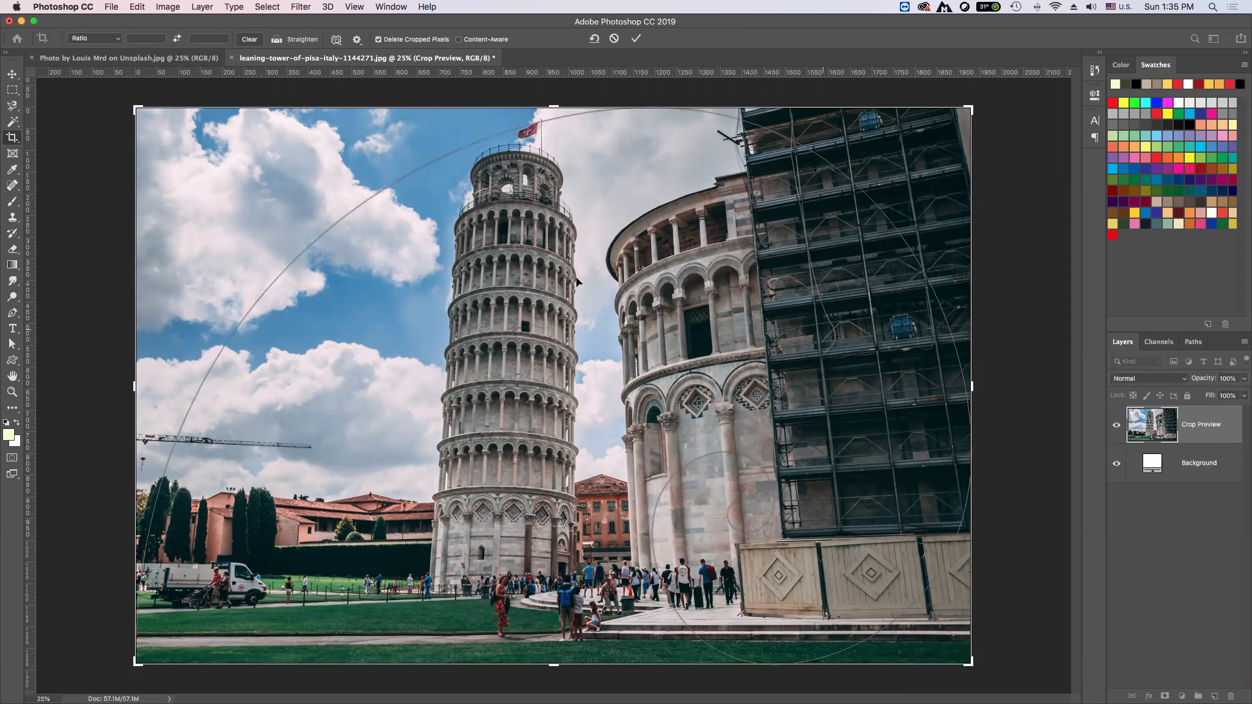
{"action": "key", "text": "o"}
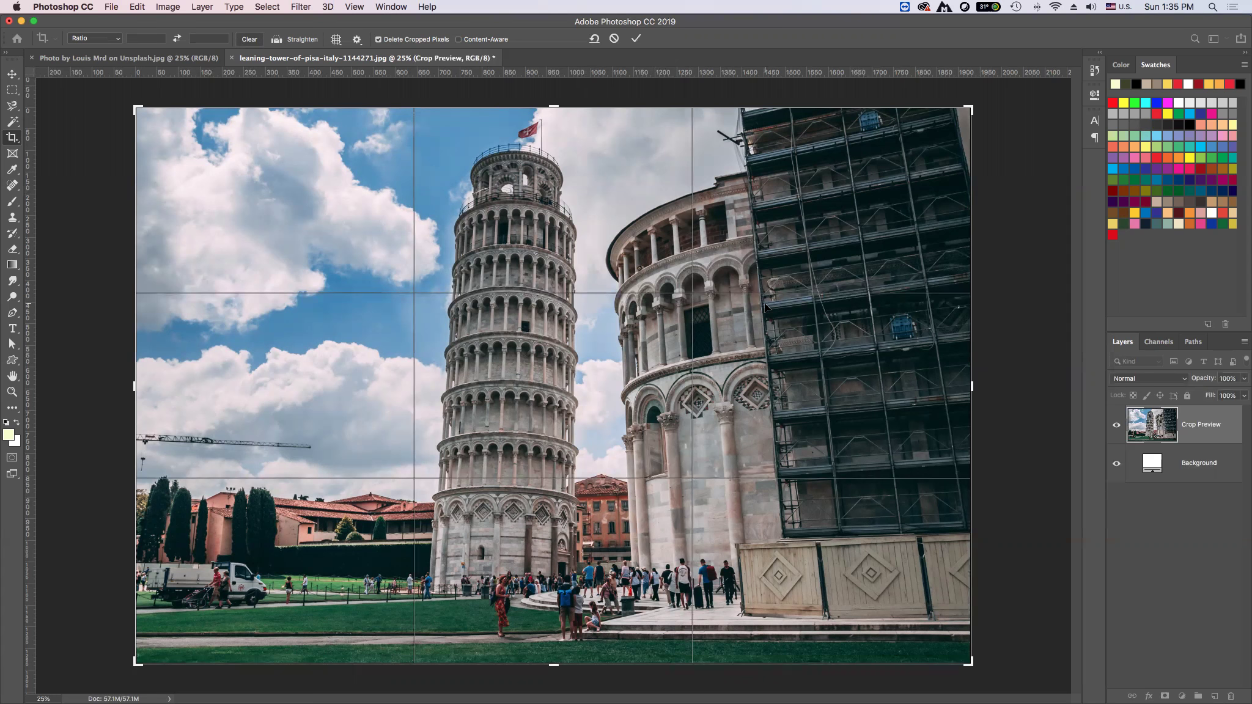
{"action": "key", "text": "o"}
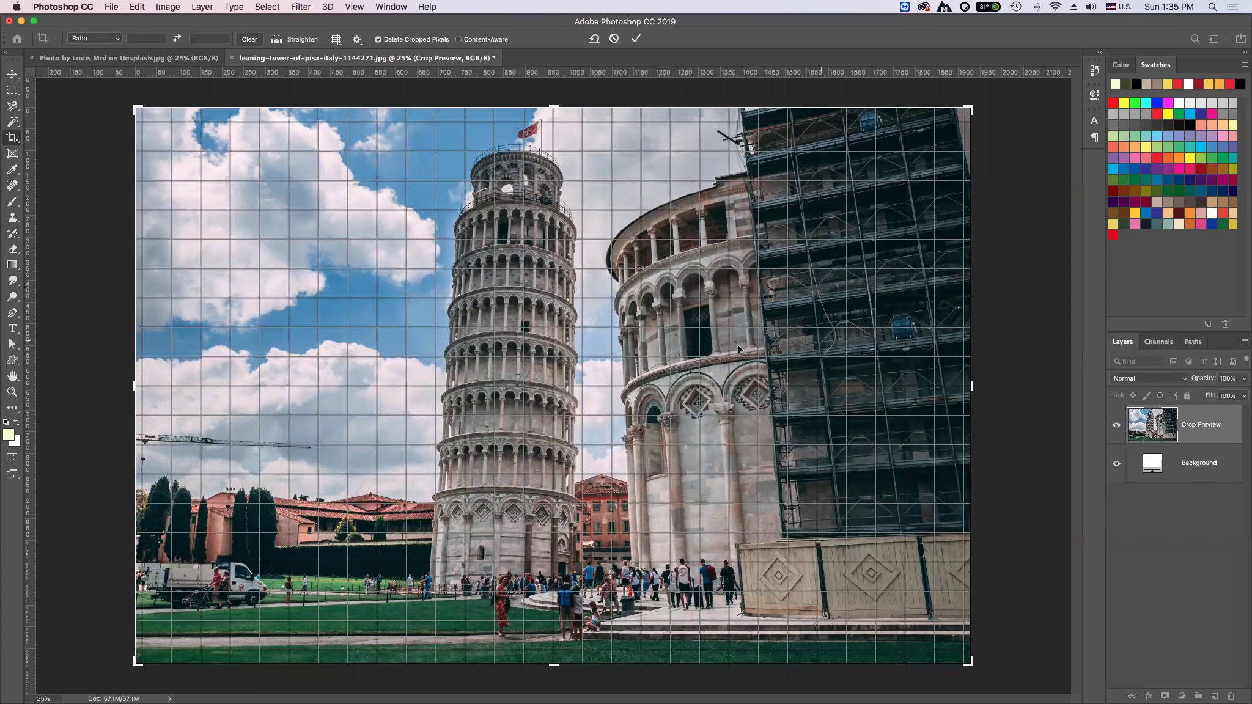
{"action": "key", "text": "o"}
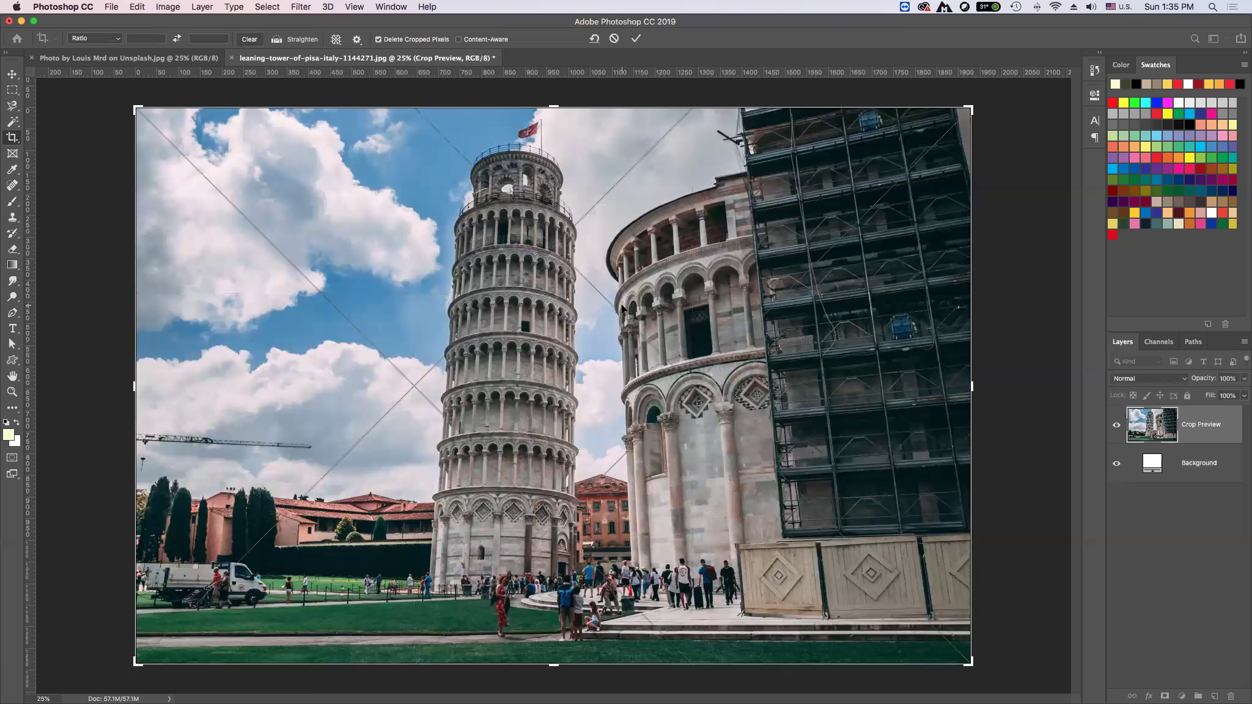
{"action": "key", "text": "o"}
{"action": "key", "text": "o"}
{"action": "key", "text": "o"}
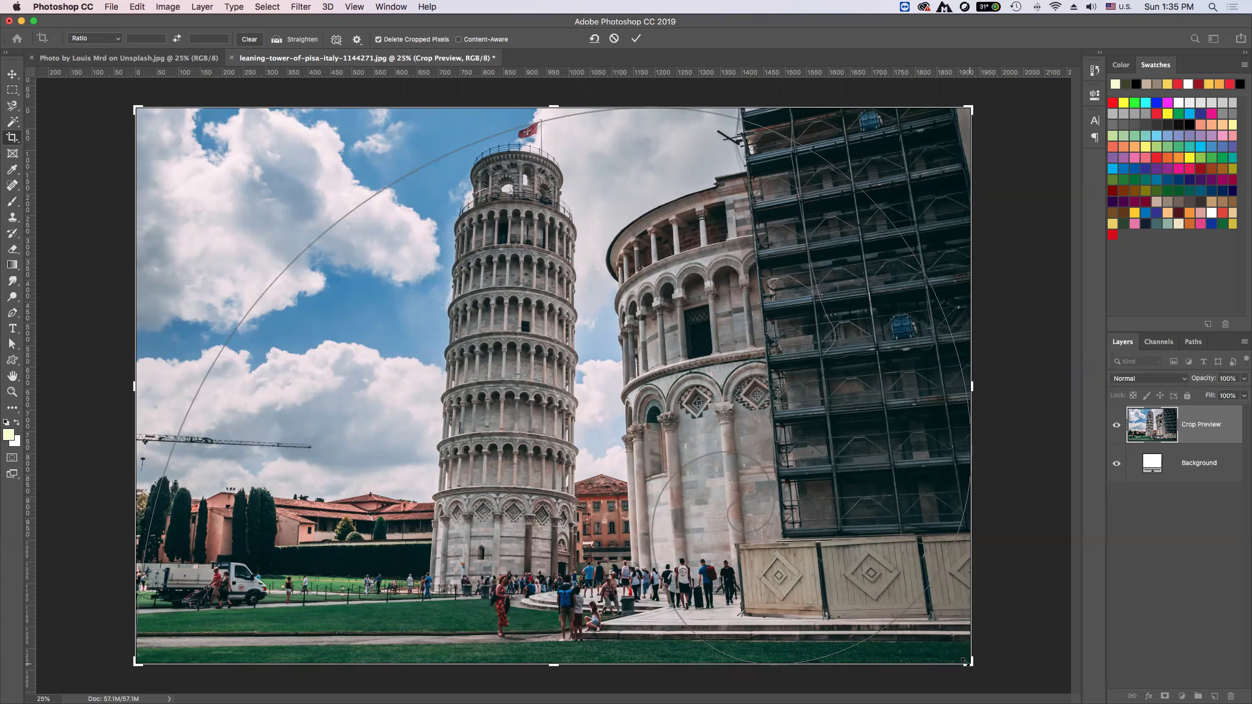
- Return to the Rule of Thirds guide and shrink the crop from the bottom-right toward the tower
{"action": "key", "text": "o"}
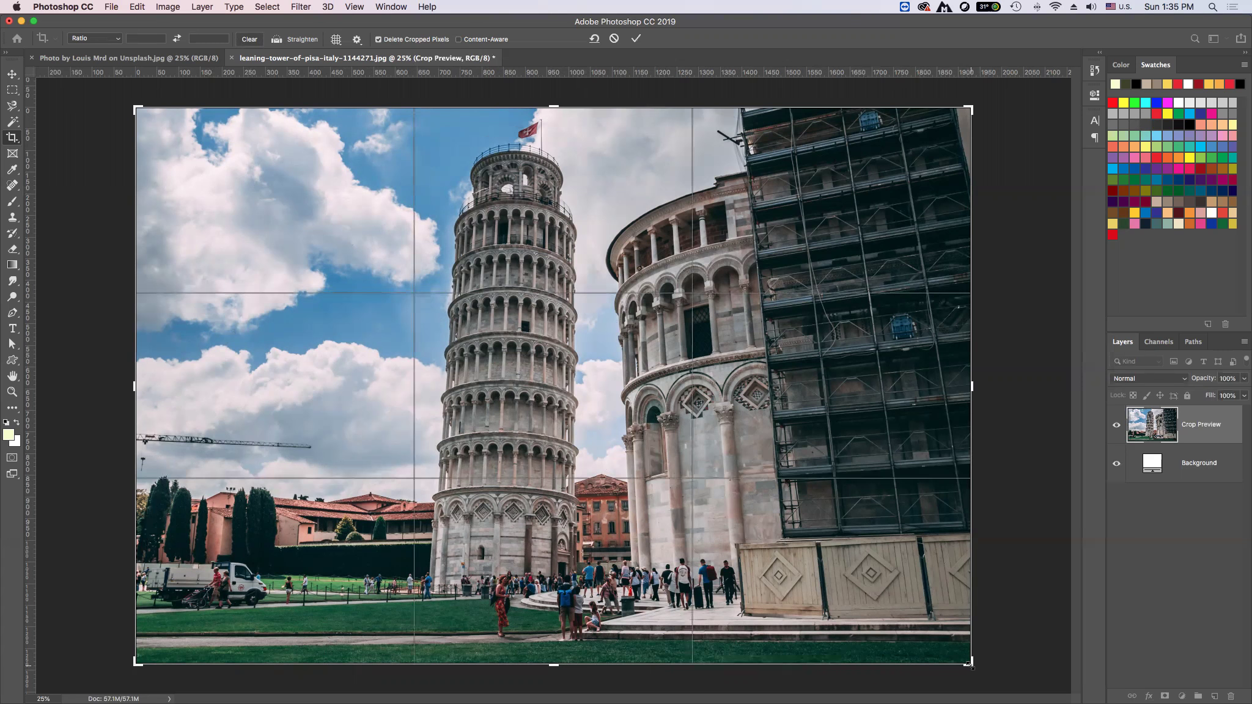
{"action": "left_click_drag", "start_coordinate": [970, 662], "coordinate": [839, 643]}
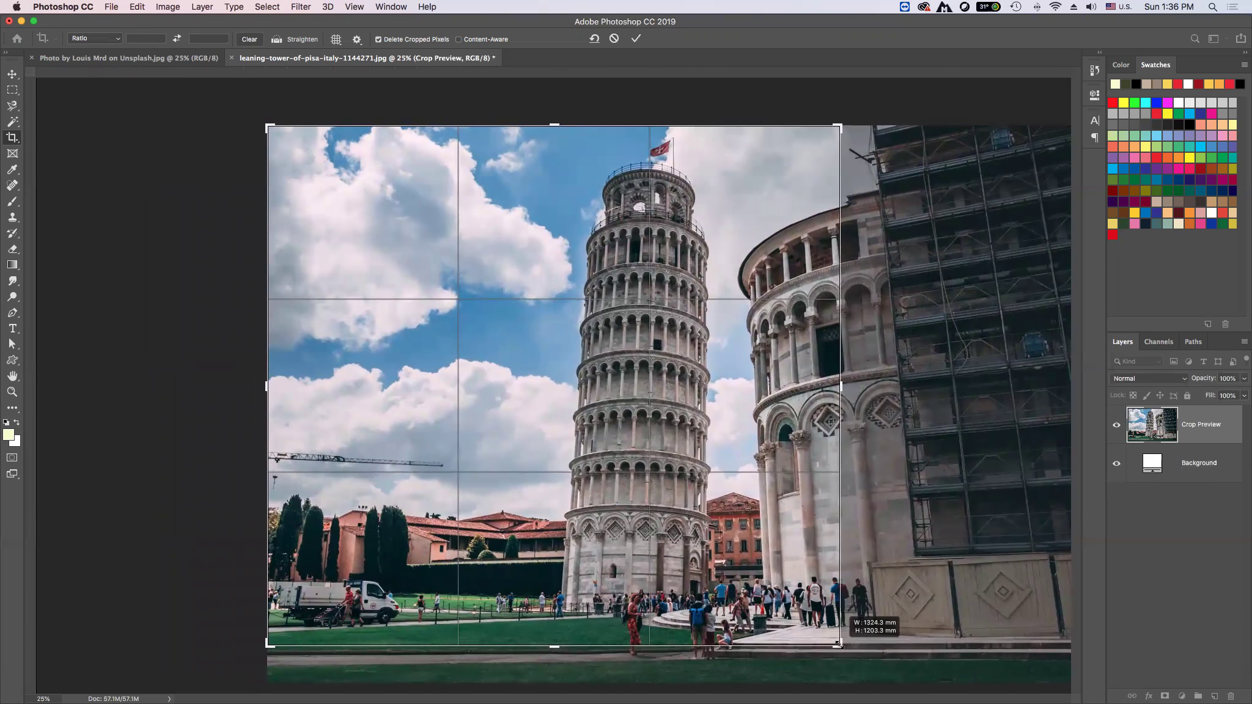
{"action": "mouse_move", "coordinate": [838, 643]}
{"action": "left_mouse_down"}
{"action": "mouse_move", "coordinate": [798, 640]}
{"action": "mouse_move", "coordinate": [832, 641]}
{"action": "left_mouse_up"}
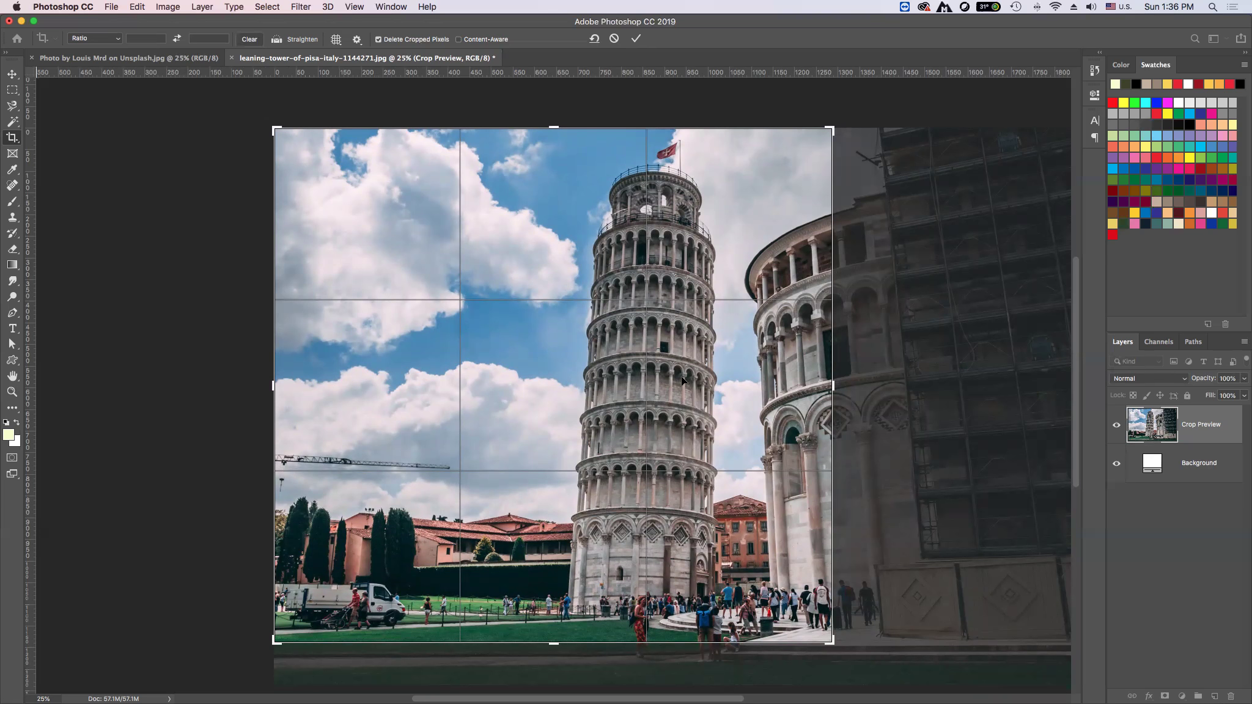
- Switch to the golden spiral guide, flip it, and narrow the crop to exclude the scaffolded building
{"action": "key", "text": "o"}
{"action": "key", "text": "o"}
{"action": "key", "text": "o"}
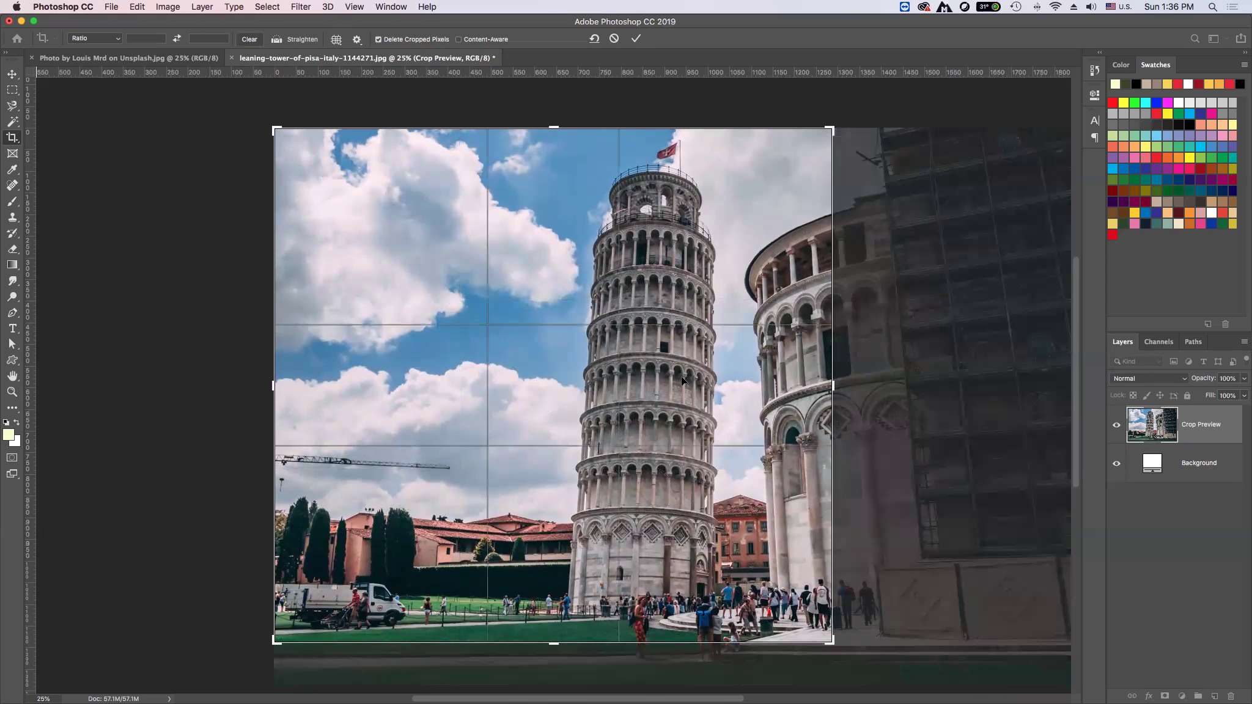
{"action": "key", "text": "o"}
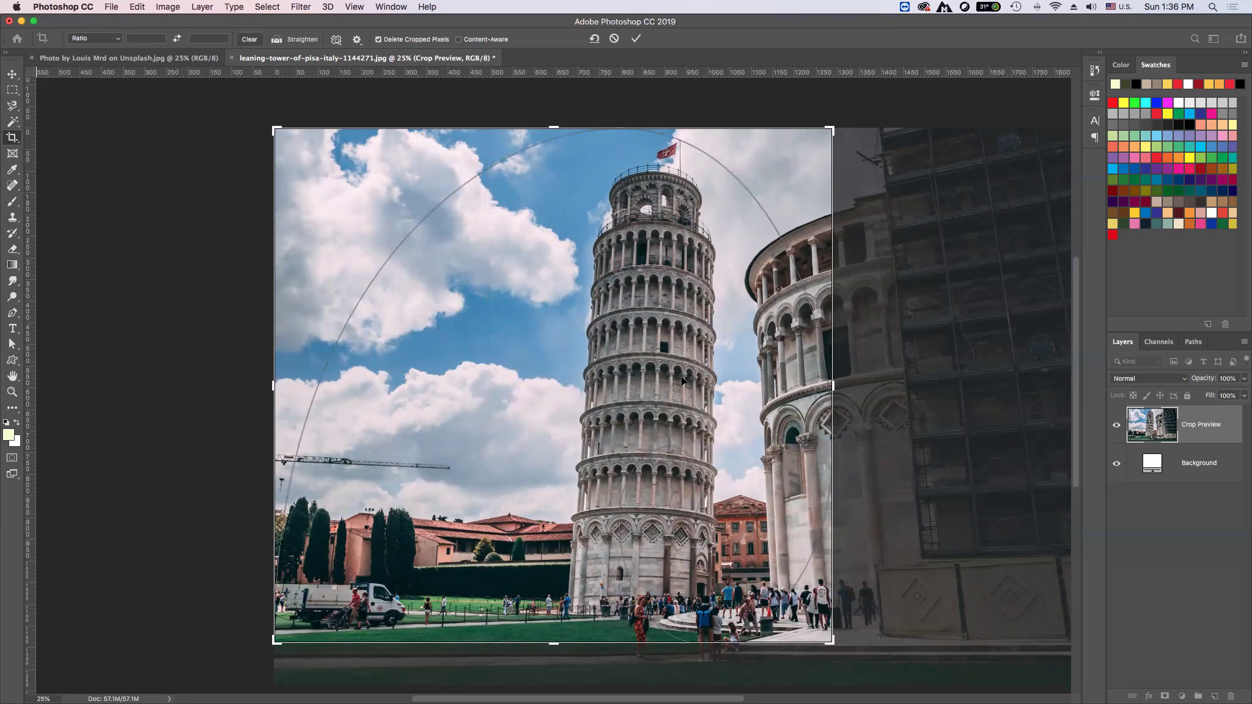
{"action": "left_click_drag", "start_coordinate": [836, 640], "coordinate": [931, 644]}
{"action": "key", "text": "super+r"}
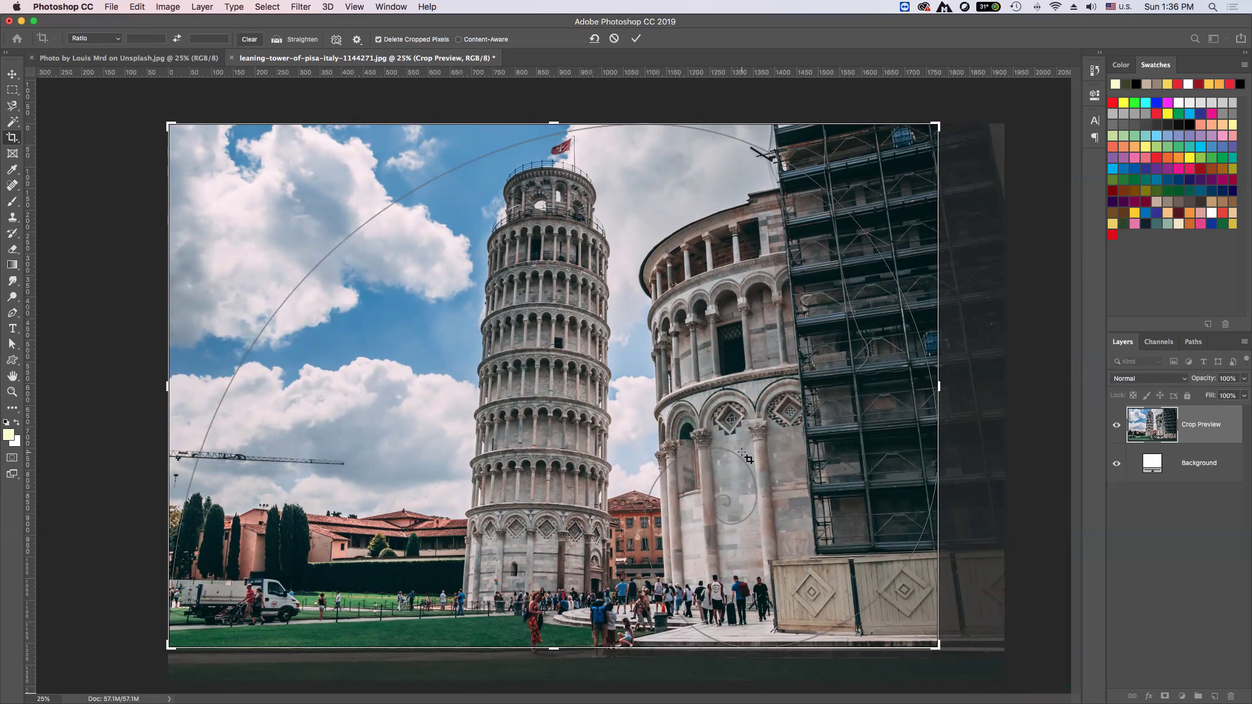
{"action": "key", "text": "shift+o"}
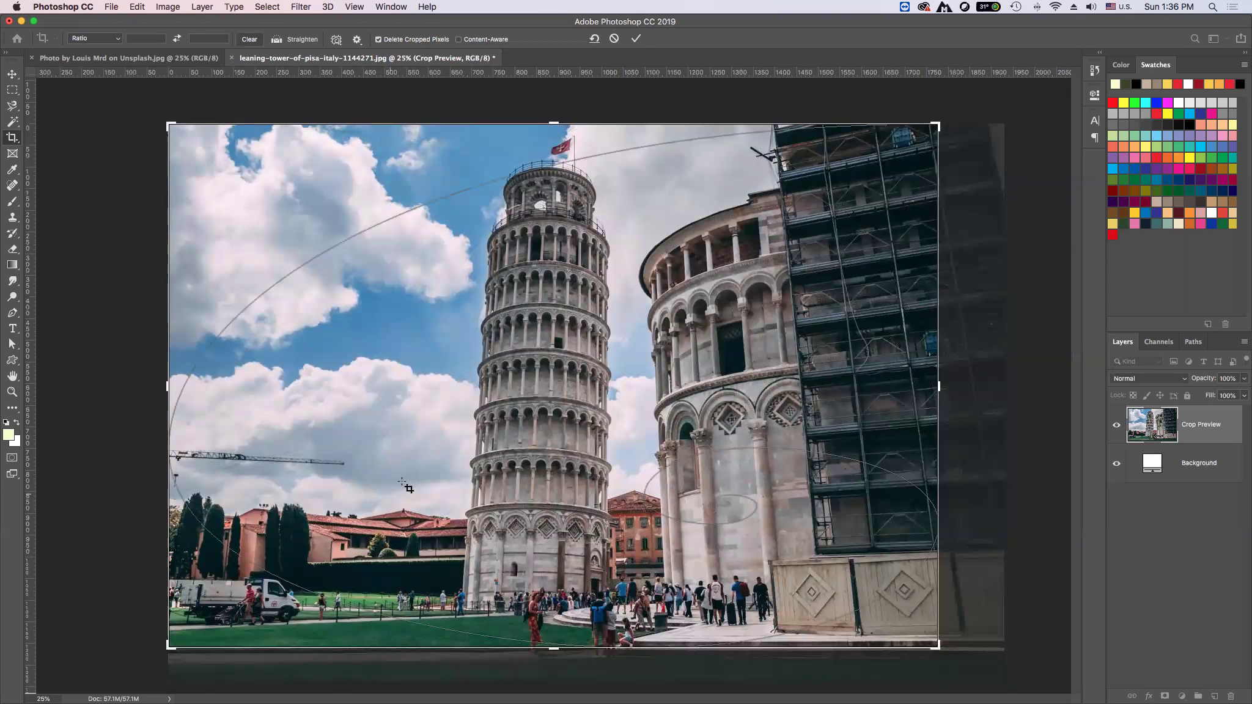
{"action": "key", "text": "shift+o"}
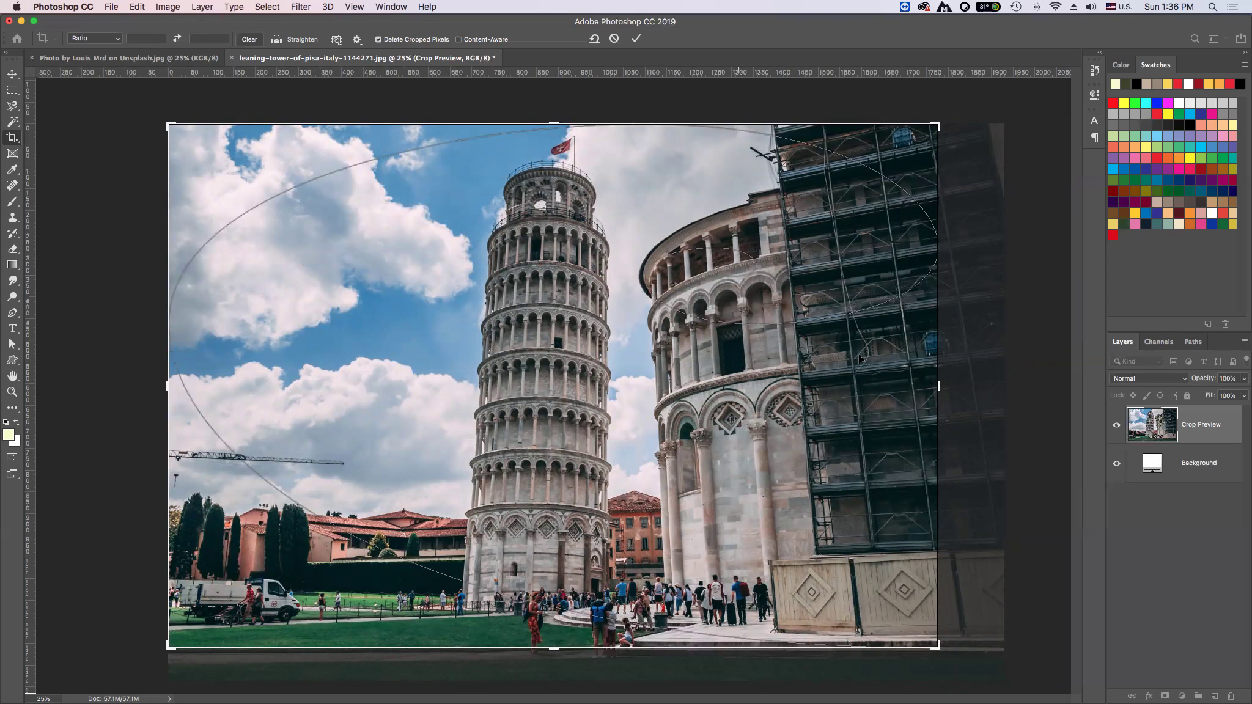
{"action": "left_click_drag", "start_coordinate": [944, 386], "coordinate": [828, 356]}
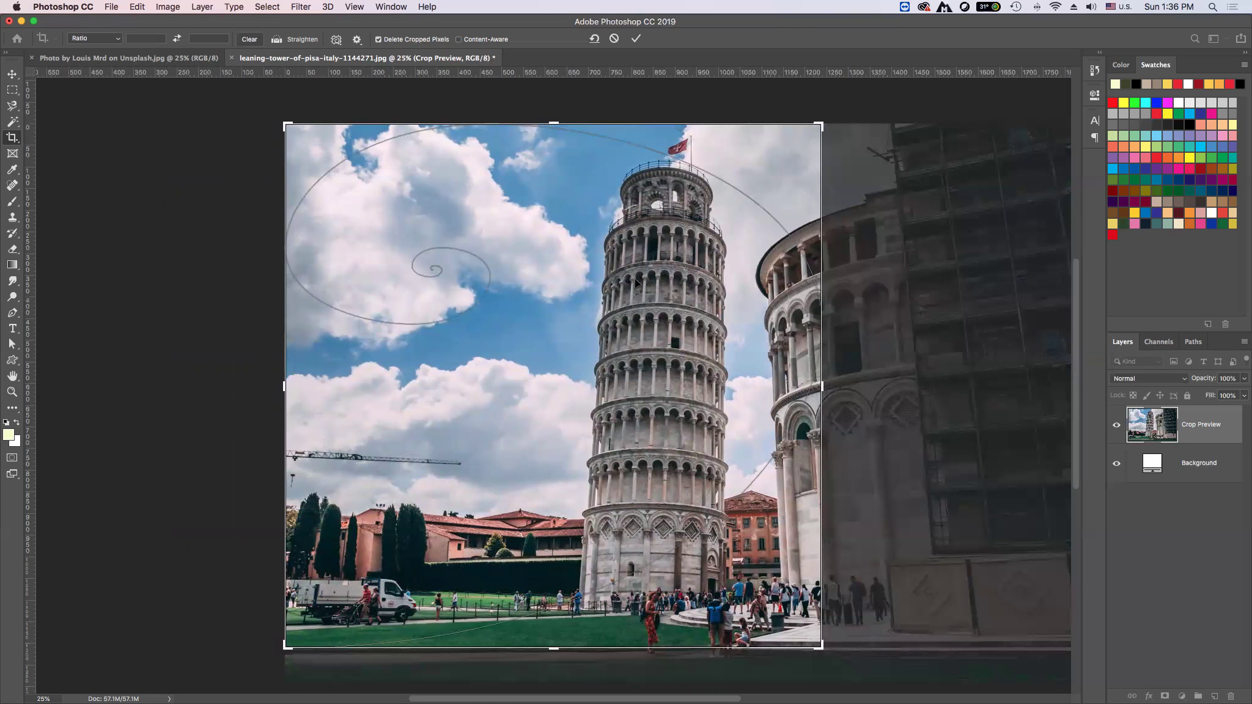
- Flip the spiral, return to Rule of Thirds, and widen the crop back to the right edge
{"action": "key", "text": "shift+o"}
{"action": "key", "text": "shift+o"}
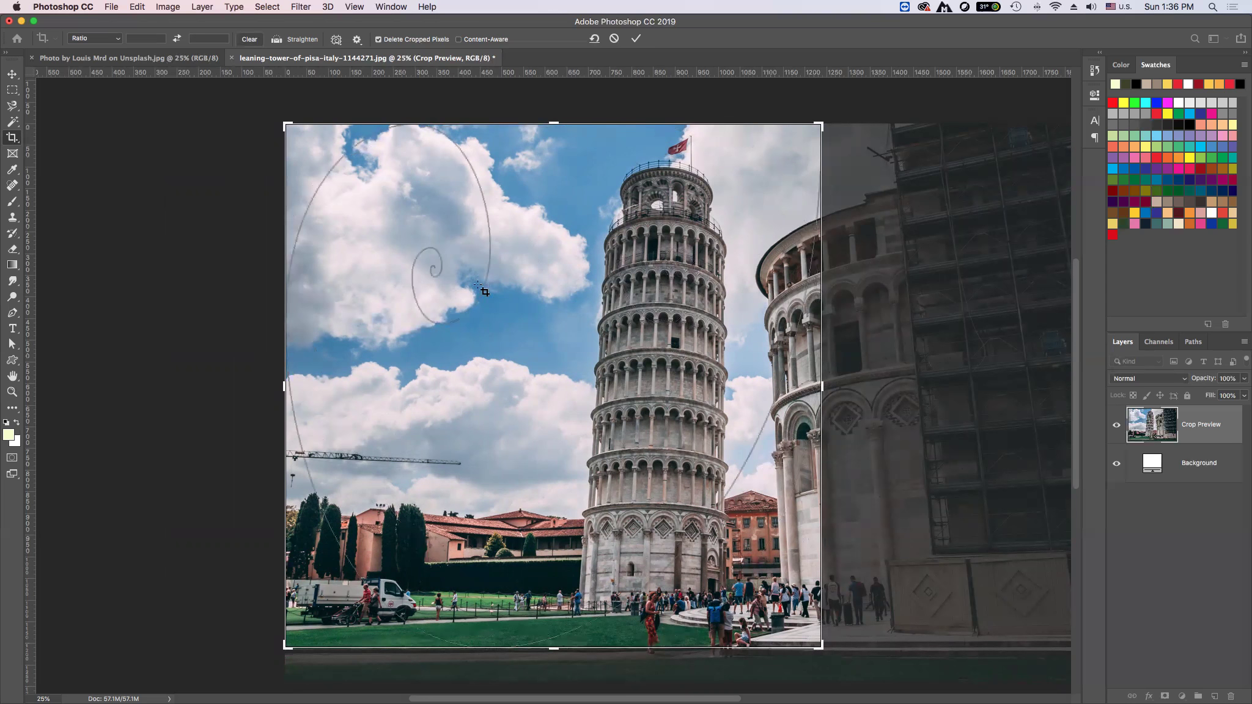
{"action": "key", "text": "shift+o"}
{"action": "key", "text": "shift+o"}
{"action": "key", "text": "shift+o"}
{"action": "key", "text": "o"}
{"action": "key", "text": "o"}
{"action": "key", "text": "o"}
{"action": "key", "text": "o"}
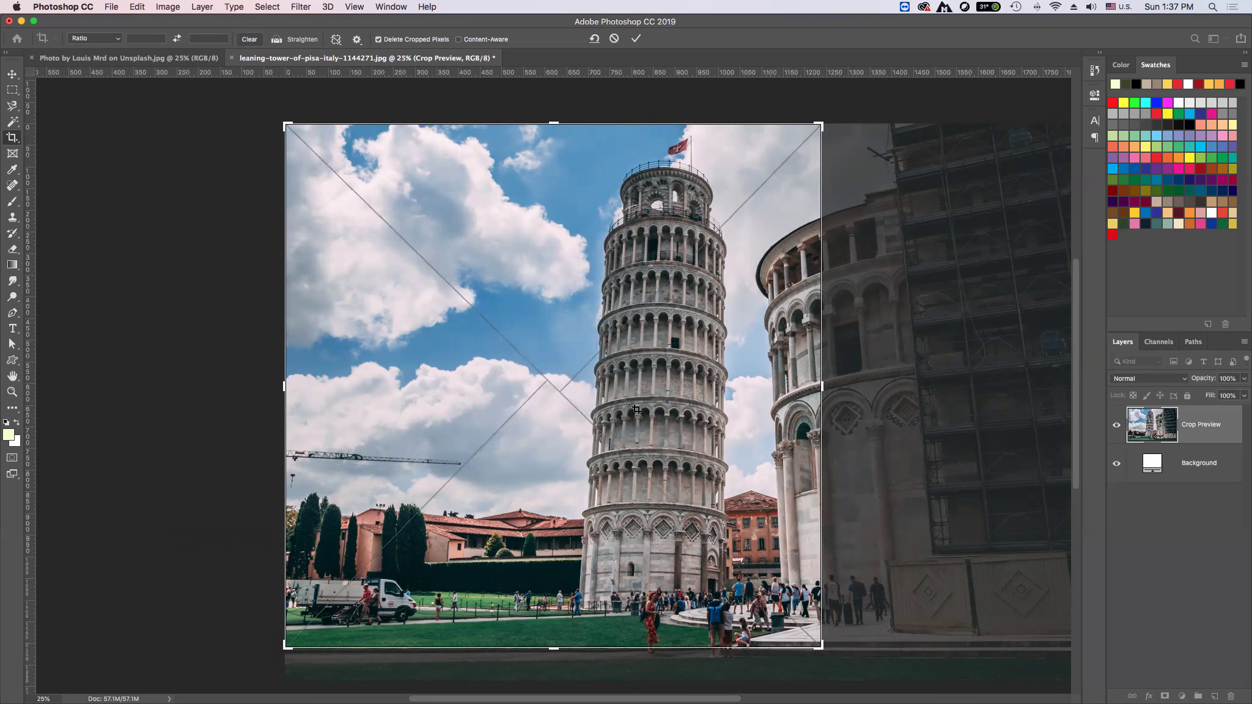
{"action": "left_click_drag", "start_coordinate": [821, 386], "coordinate": [921, 385]}
{"action": "key", "text": "ctrl+r"}
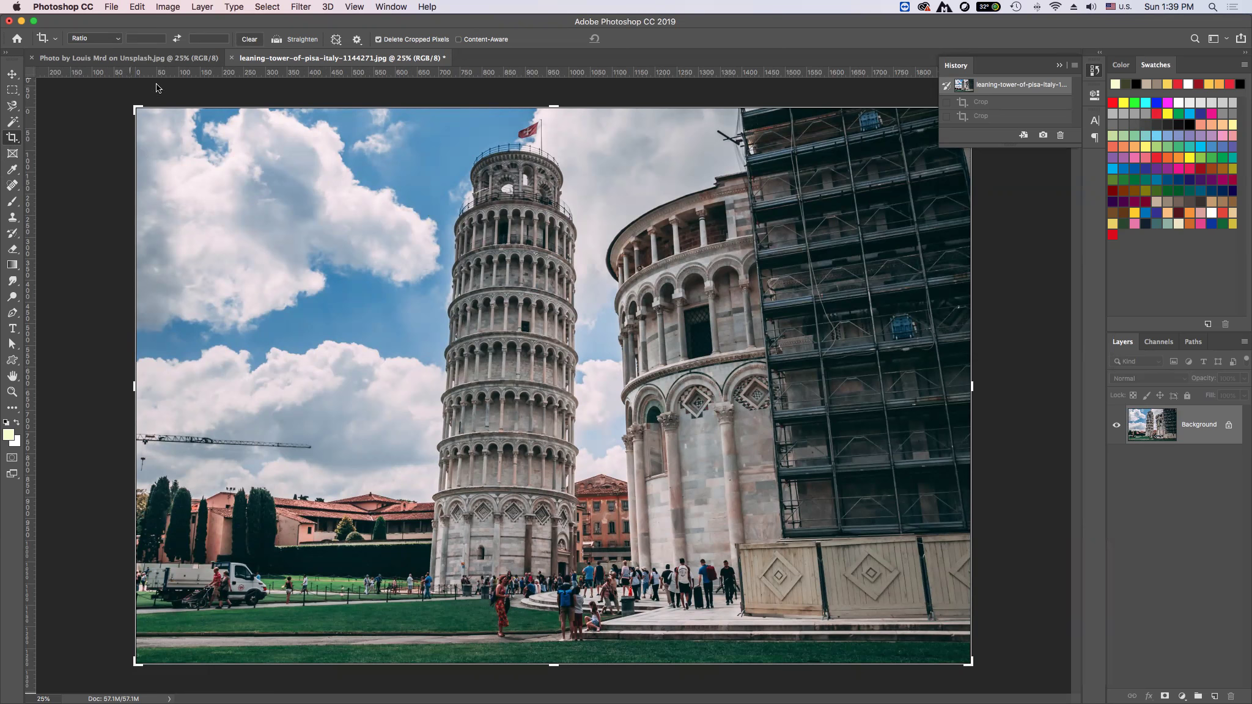
- Straighten the photo along the tower's edge, raise the crop's top edge, and enable Content-Aware
{"action": "left_click", "coordinate": [277, 42]}
{"action": "left_click_drag", "start_coordinate": [454, 228], "coordinate": [436, 594]}
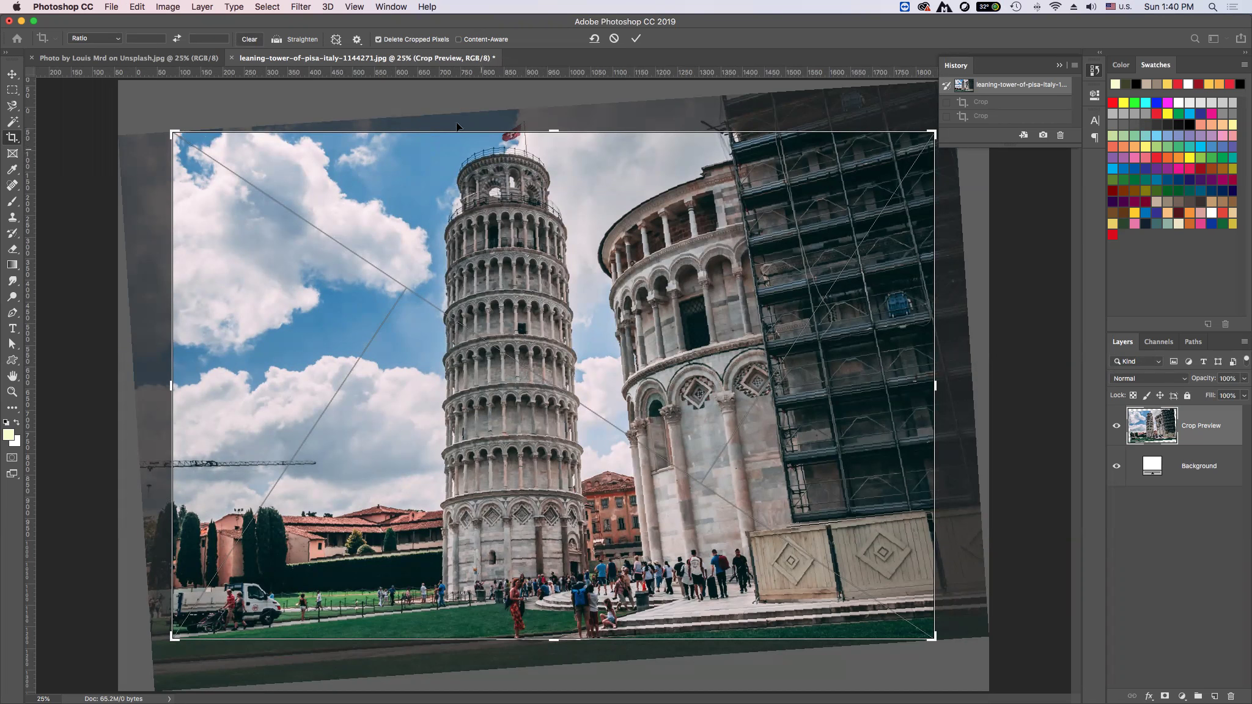
{"action": "left_click_drag", "start_coordinate": [553, 131], "coordinate": [555, 115]}
{"action": "key", "text": "super+r"}
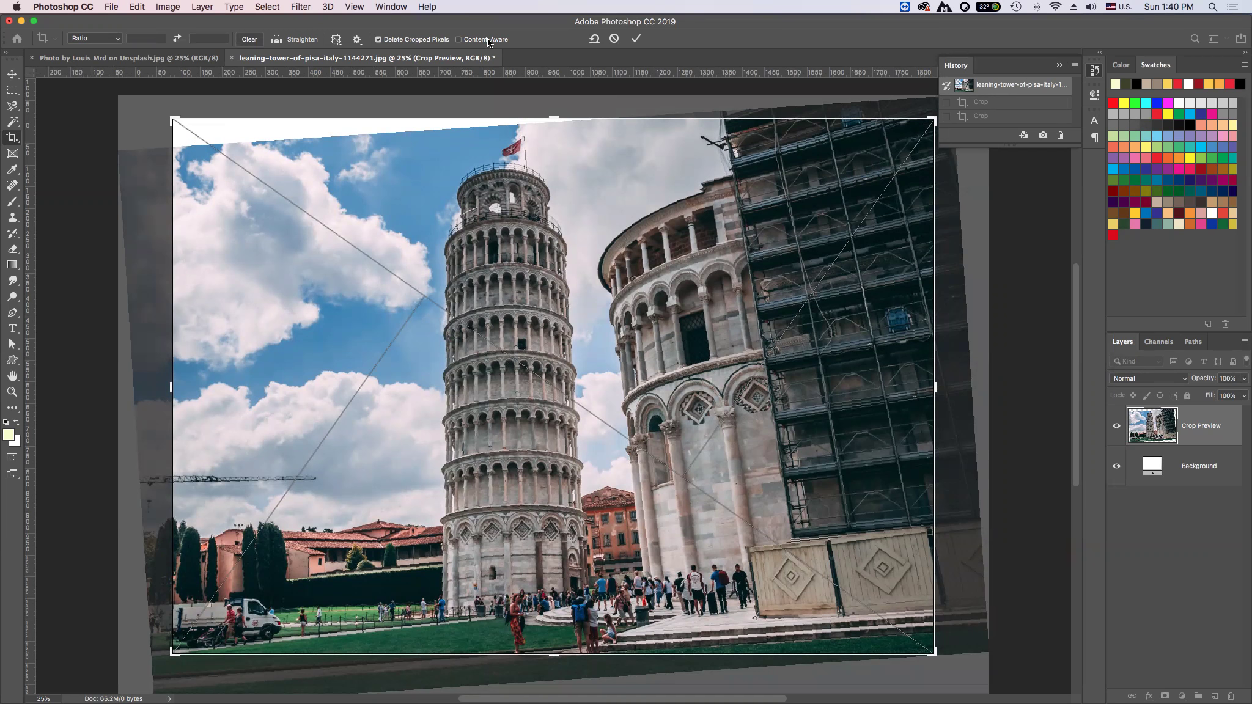
{"action": "left_click", "coordinate": [458, 39]}
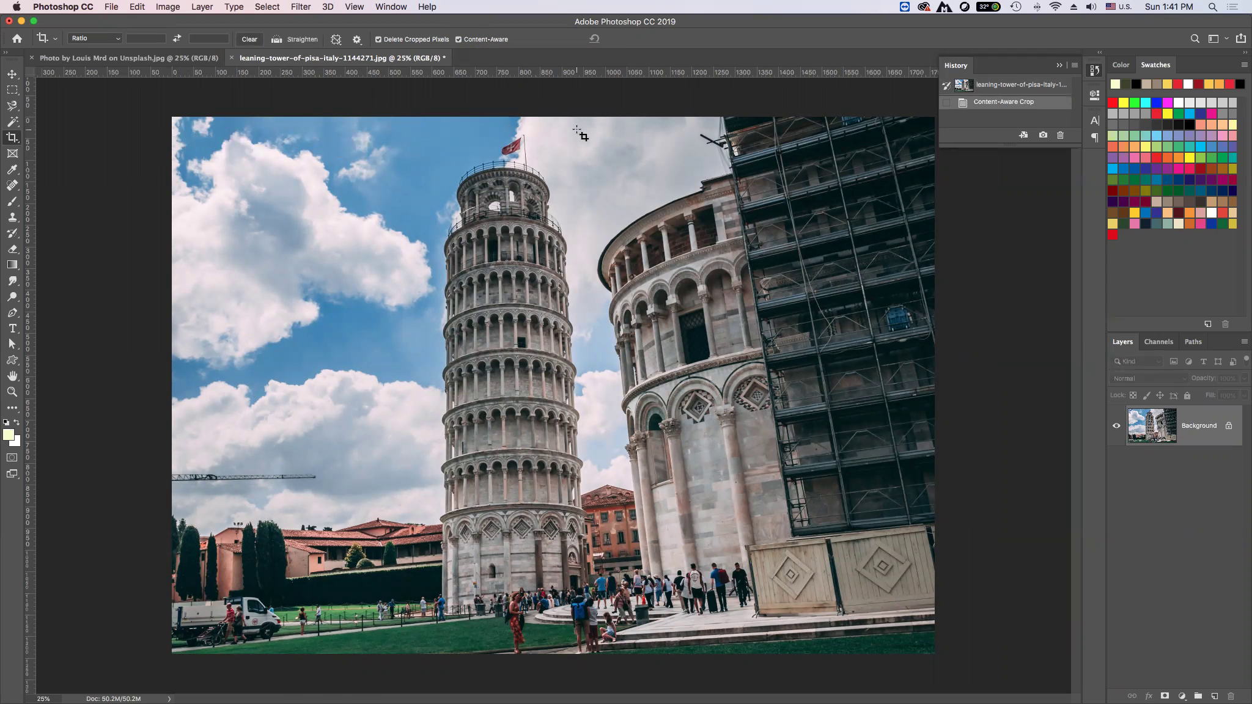
- Undo the content-aware crop, re-enable Content-Aware, and rotate the crop about 2.3°
{"action": "key", "text": "ctrl+z"}
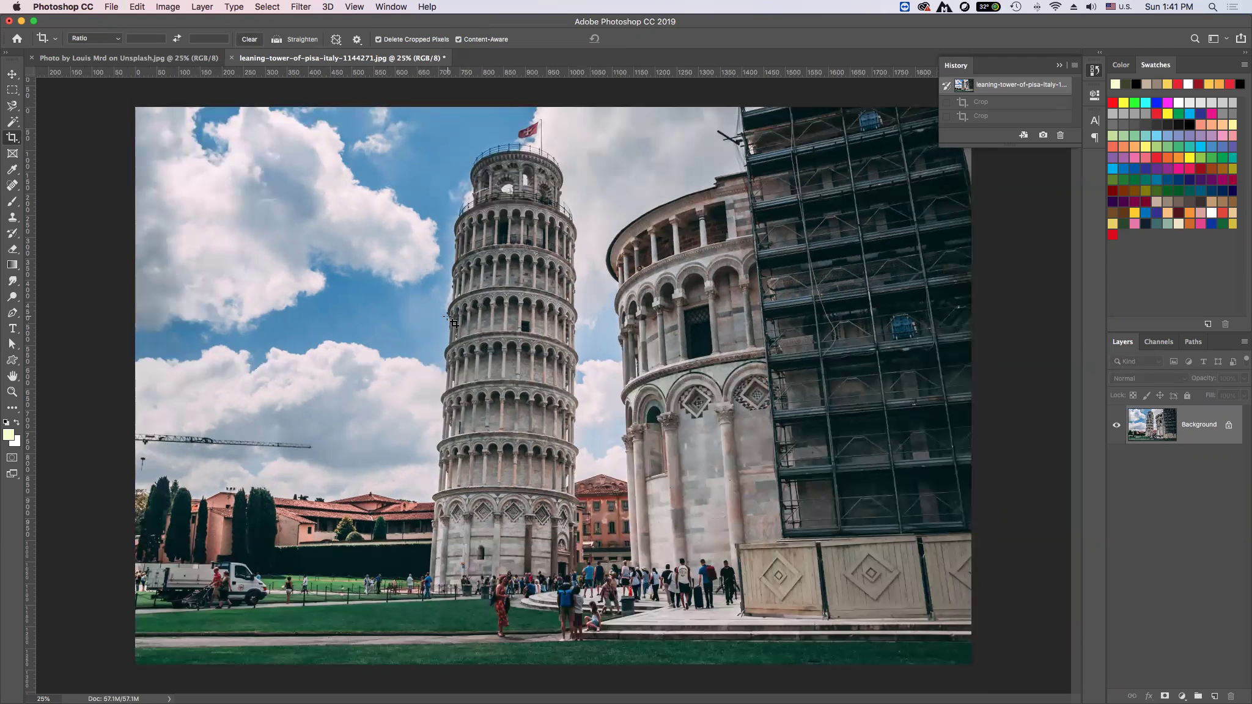
{"action": "left_click", "coordinate": [459, 40]}
{"action": "left_click", "coordinate": [213, 232]}
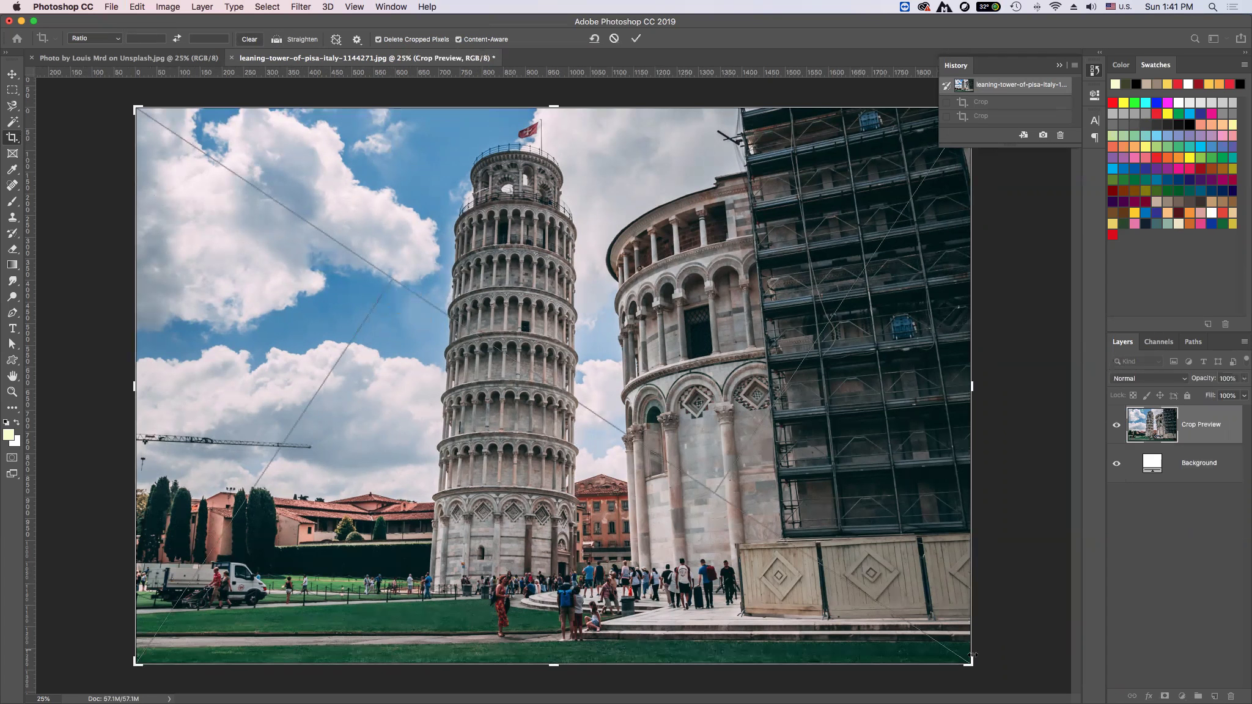
{"action": "left_click_drag", "start_coordinate": [972, 656], "coordinate": [1009, 641]}
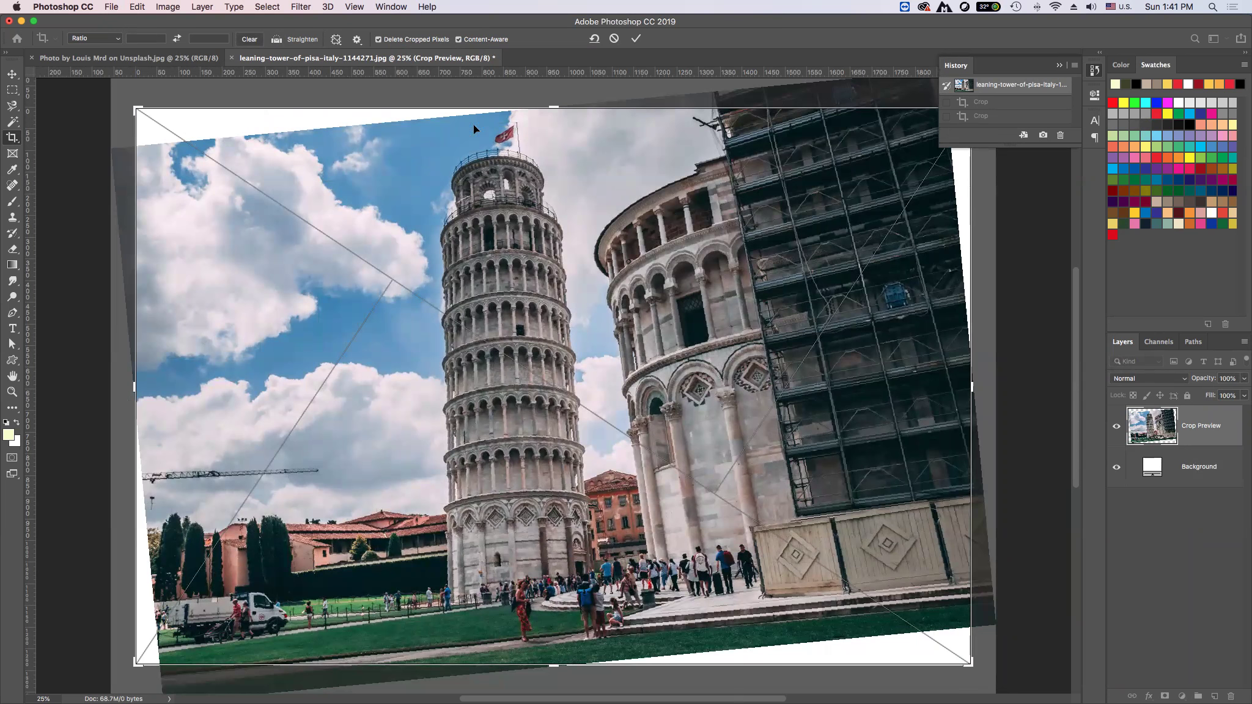
- Toggle Content-Aware off and on to compare, then commit the rotated crop with filled corners
{"action": "left_click", "coordinate": [460, 39]}
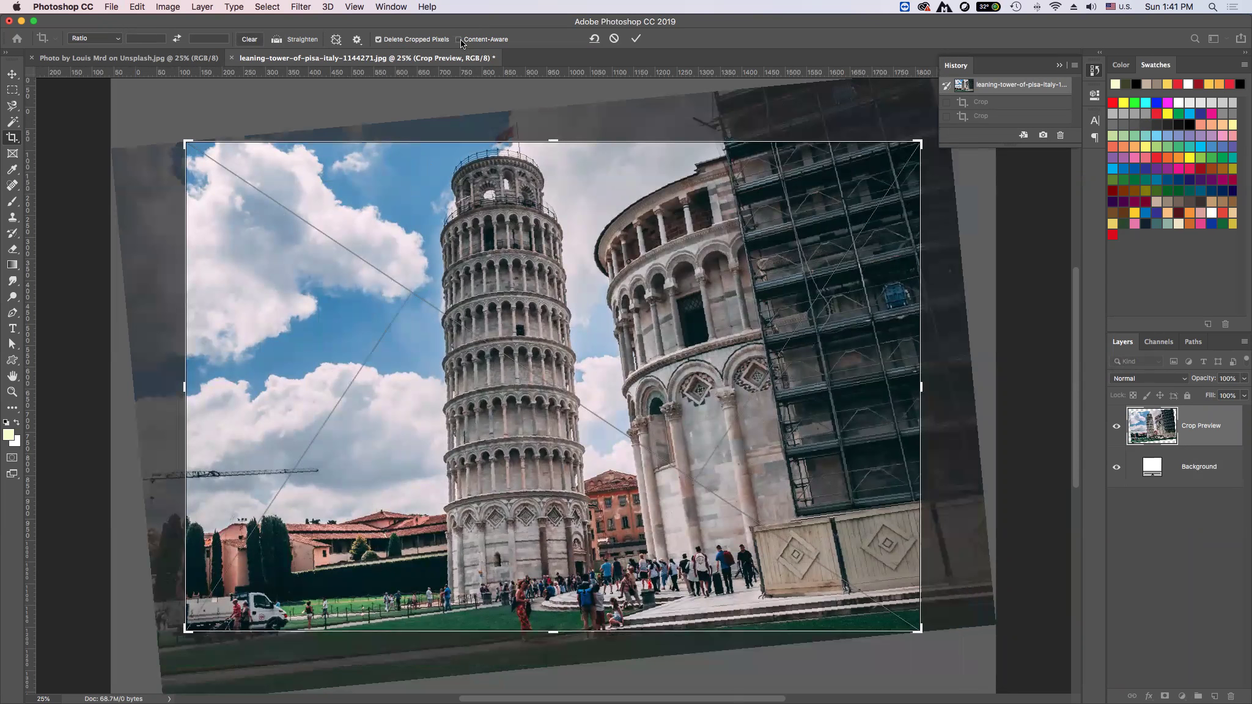
{"action": "left_click", "coordinate": [458, 39]}
{"action": "left_click", "coordinate": [459, 39]}
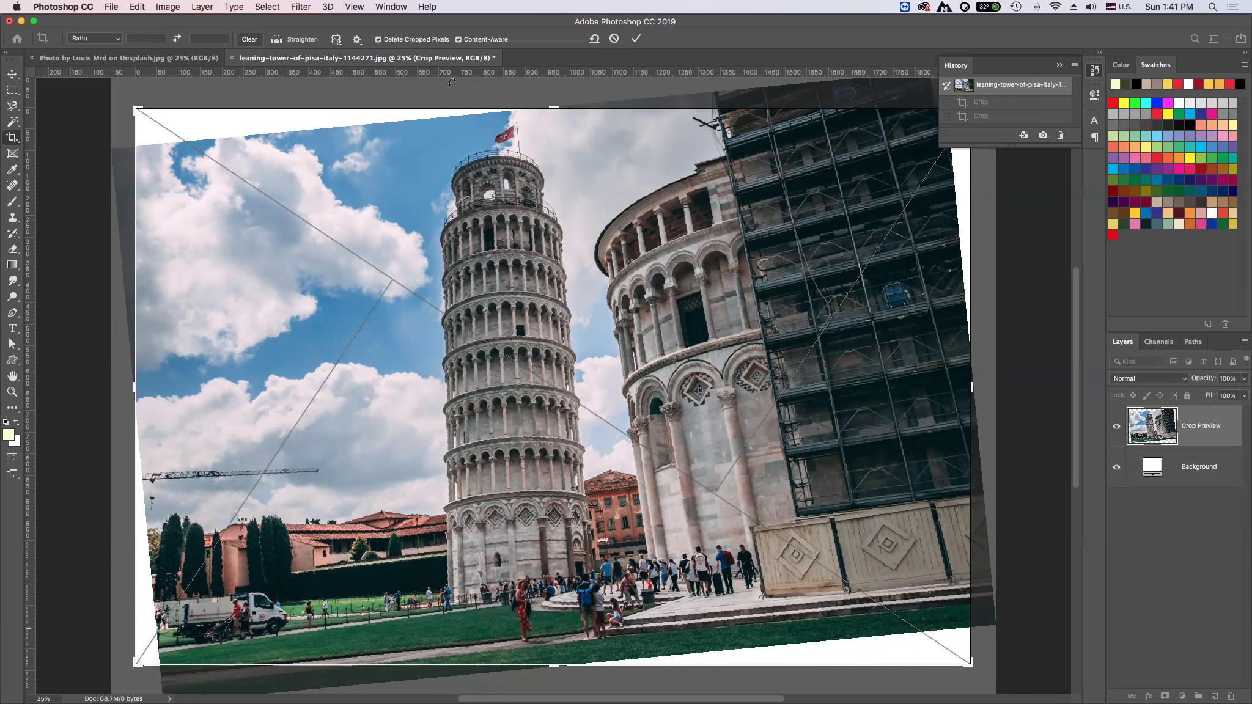
{"action": "left_click", "coordinate": [459, 40]}
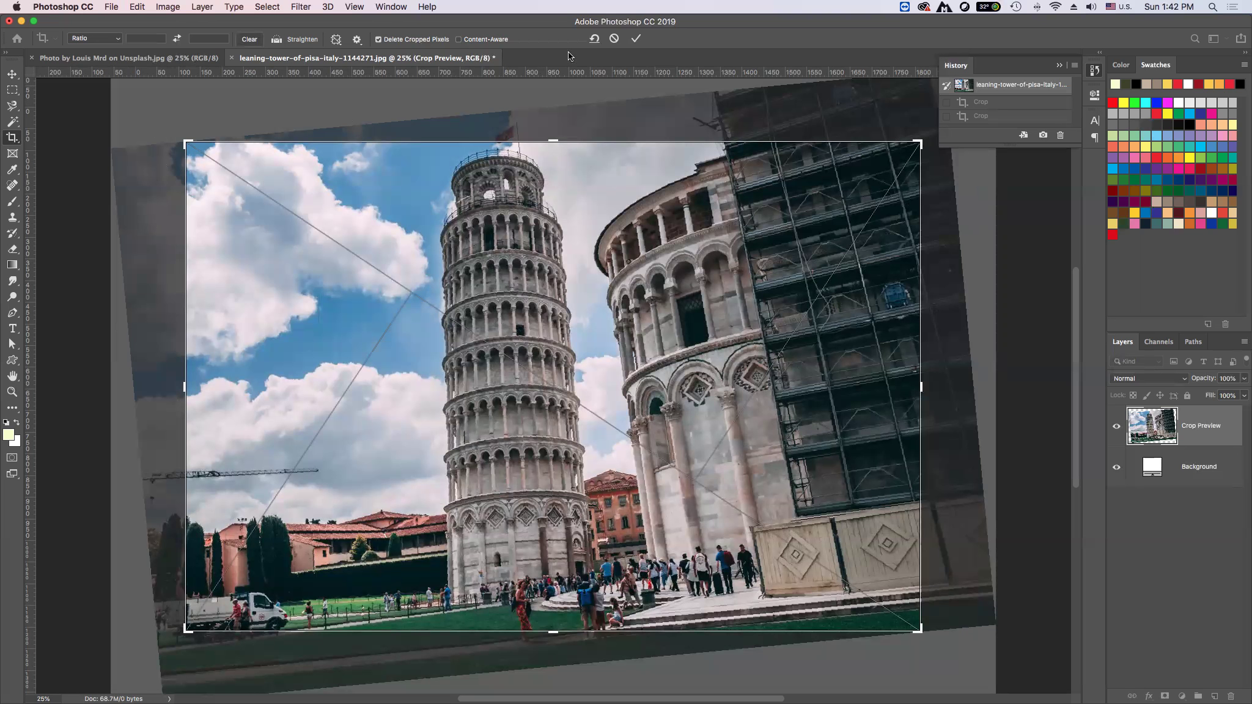
{"action": "left_click", "coordinate": [459, 39]}
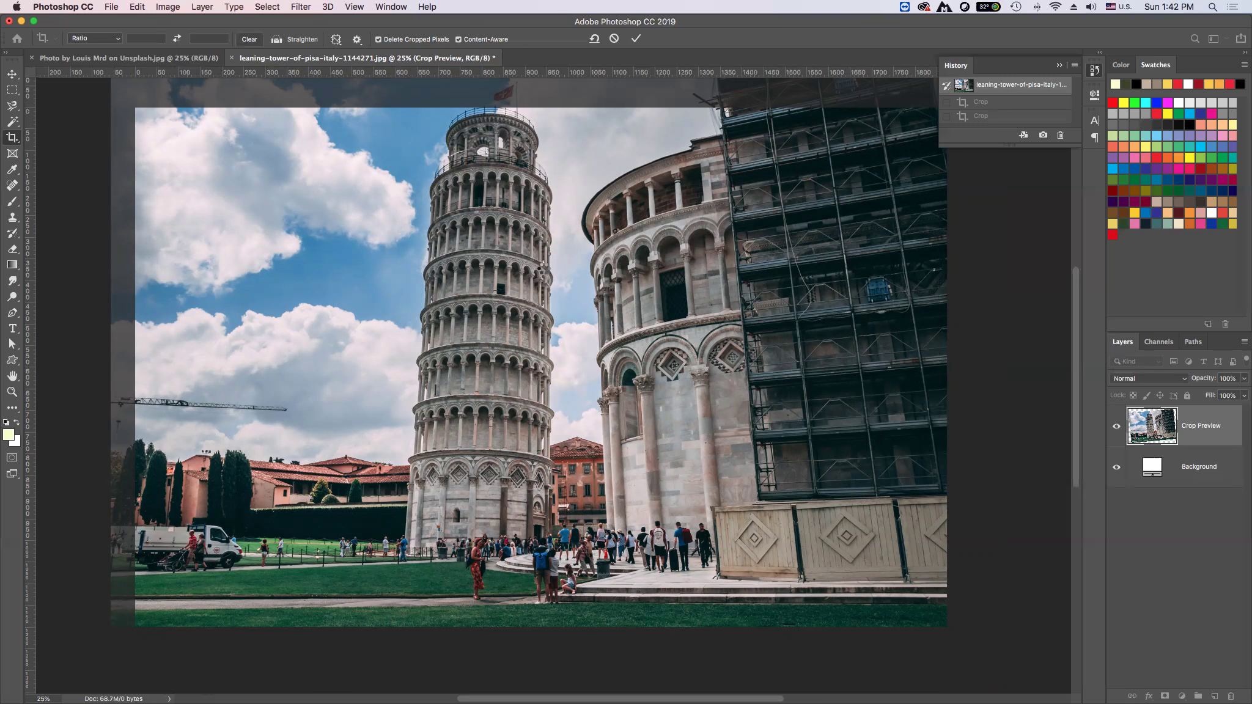
{"action": "key", "text": "Return"}
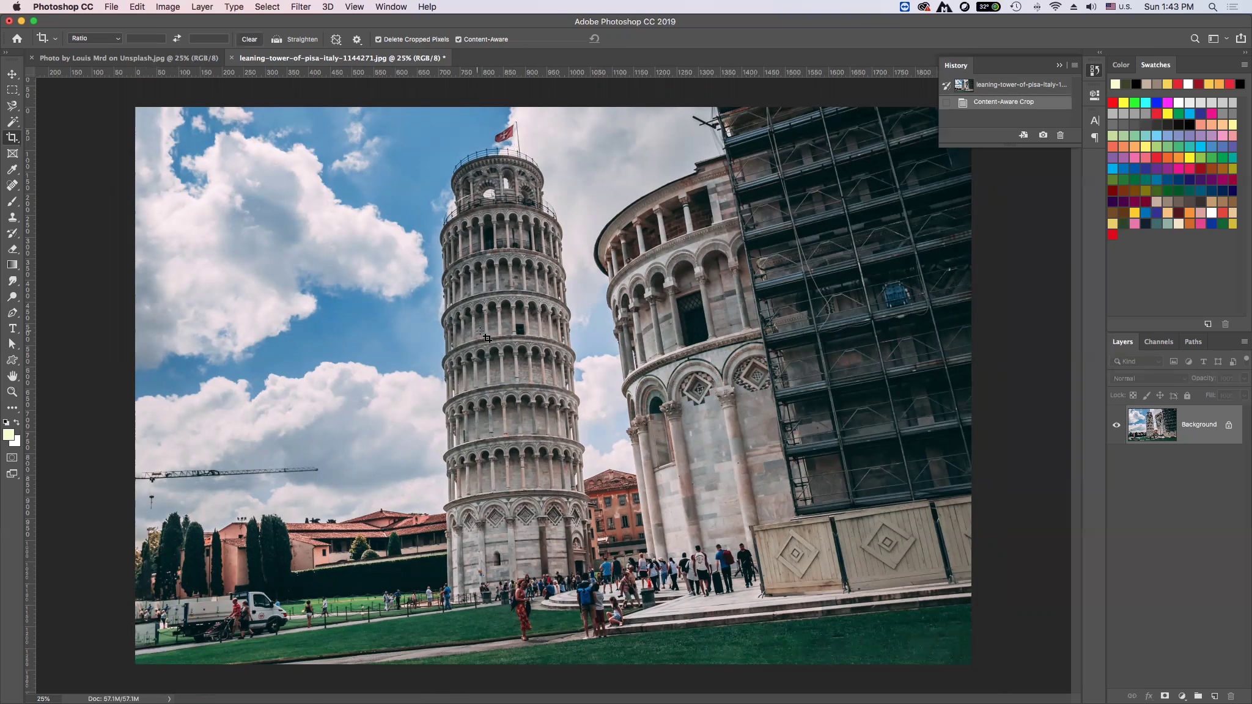
- Start a new crop on the straightened photo with the Crop tool
{"action": "left_click", "coordinate": [13, 142]}
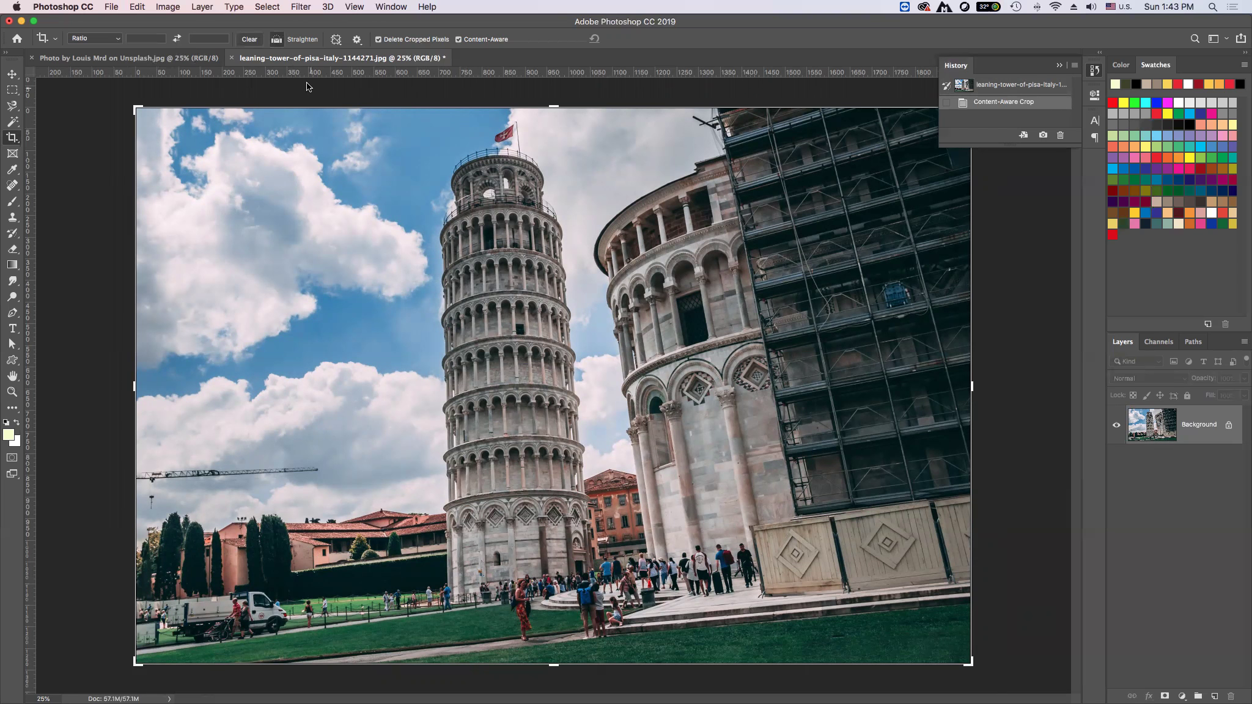
- Straighten the photo along the tower's left edge by about 3.5°
{"action": "left_click", "coordinate": [277, 41]}
{"action": "left_click_drag", "start_coordinate": [439, 235], "coordinate": [455, 613]}
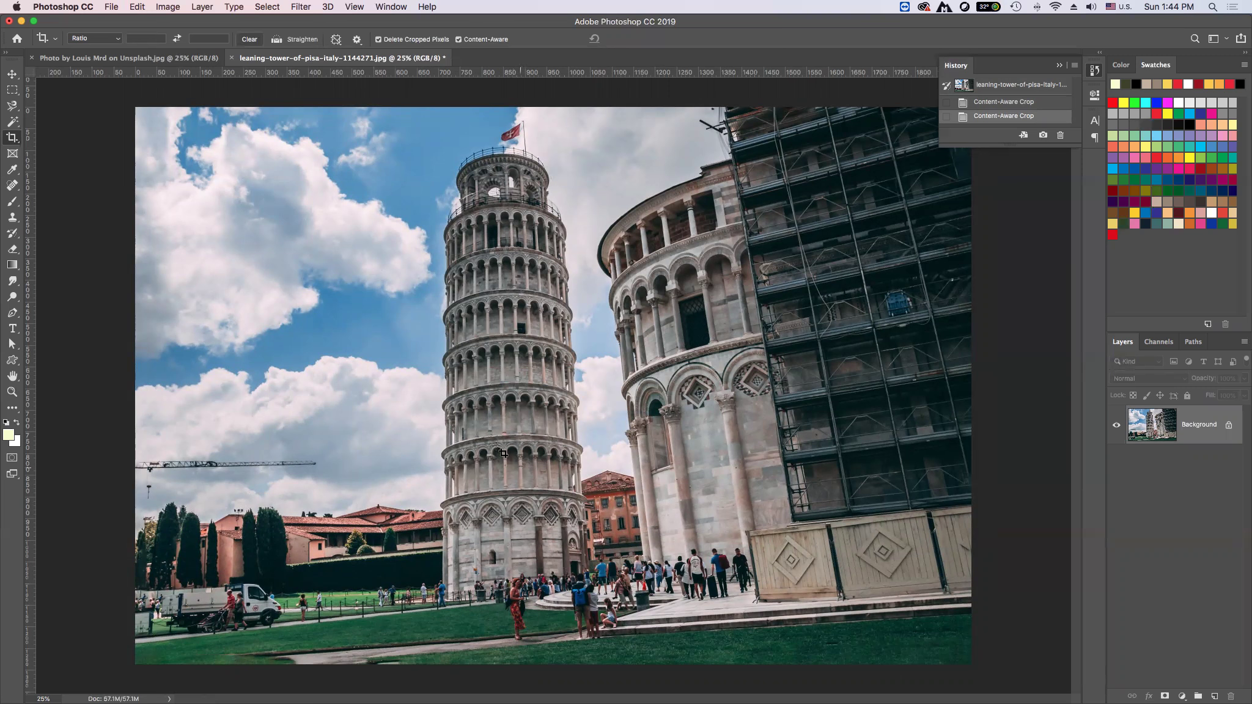
{"action": "mouse_move", "coordinate": [1127, 687]}
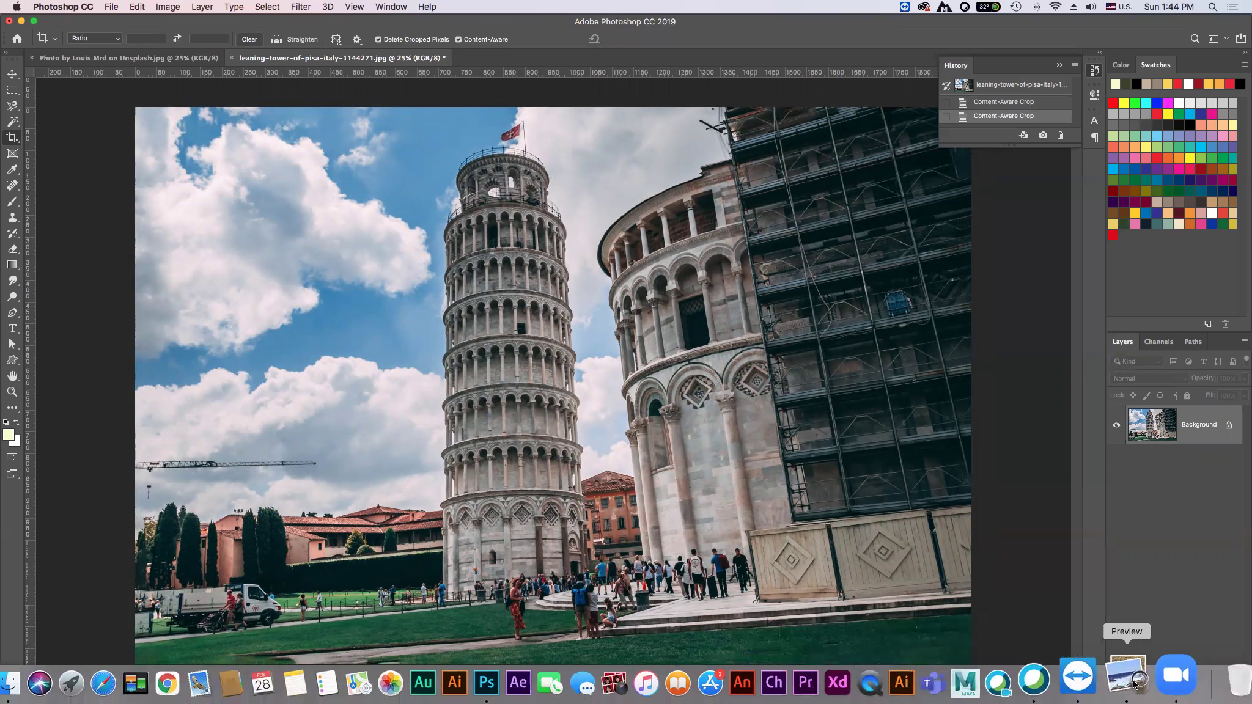
- Show the Preview slide covering crop deletion, rotation, grid types, golden ratio and straightening
{"action": "left_click", "coordinate": [1122, 678]}
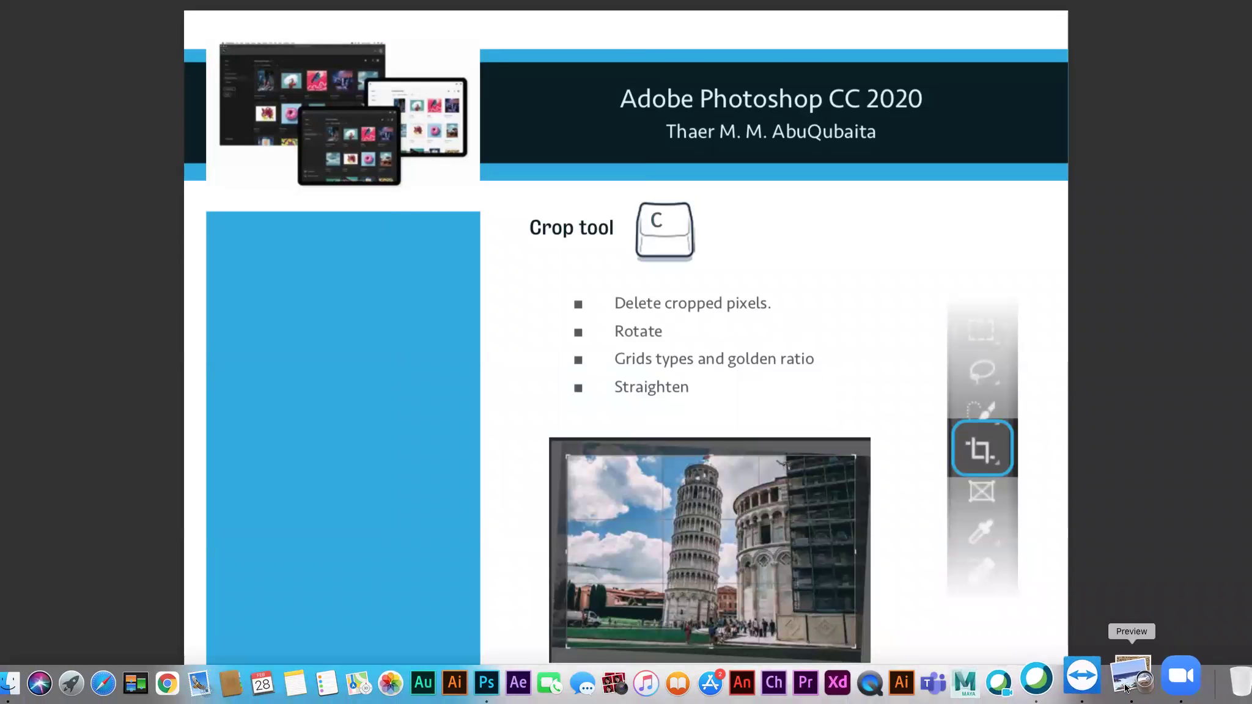
- Drag the crop corners beyond the Pisa image and apply it, adding a white canvas border
{"action": "left_click", "coordinate": [512, 686]}
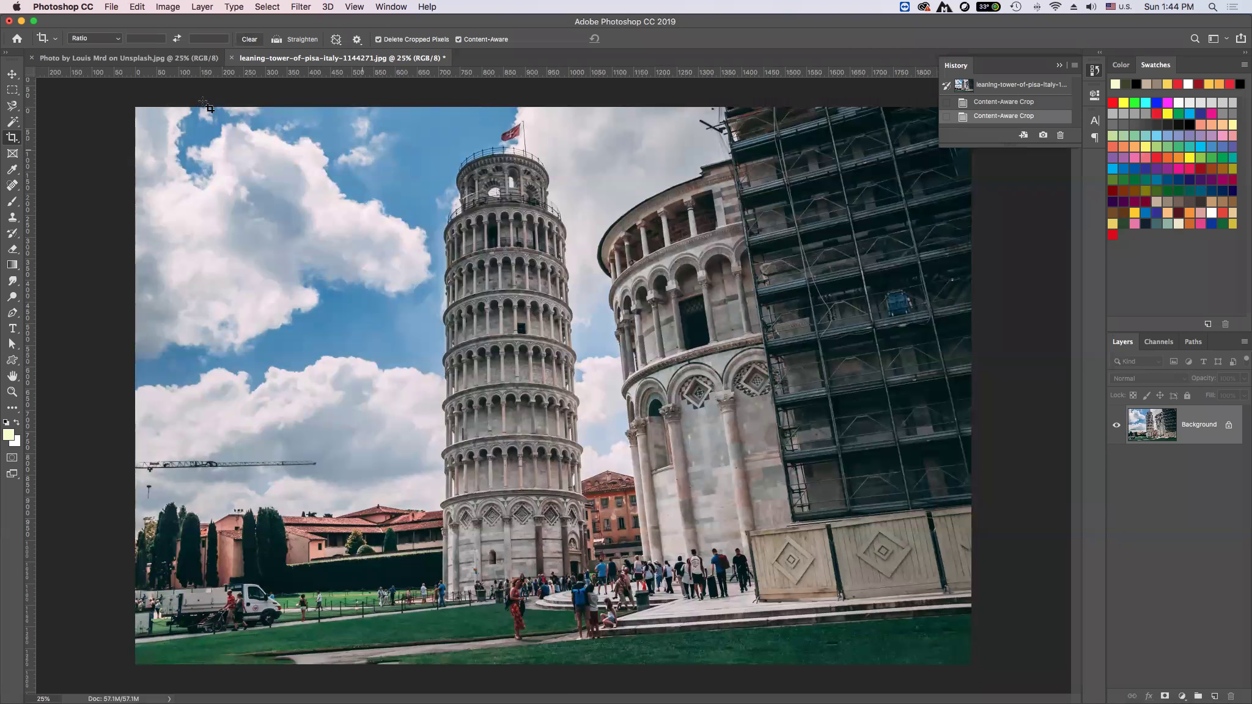
{"action": "left_click", "coordinate": [12, 137]}
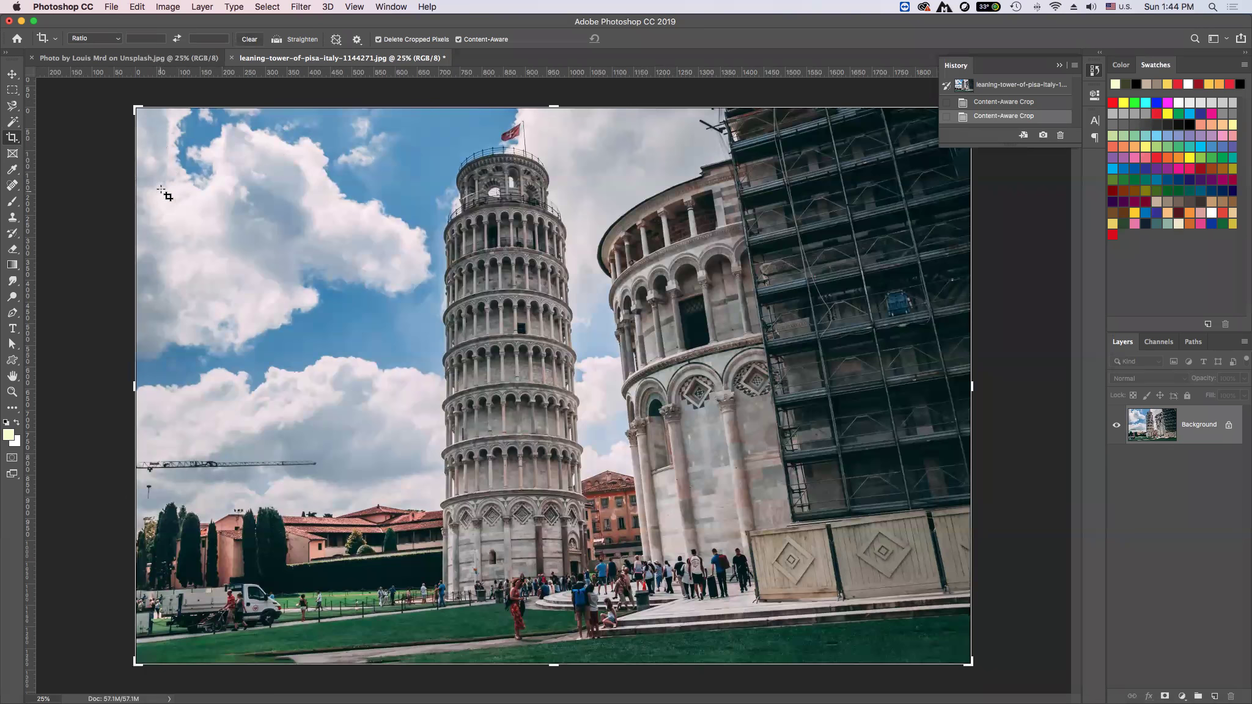
{"action": "left_click_drag", "start_coordinate": [134, 111], "coordinate": [130, 110]}
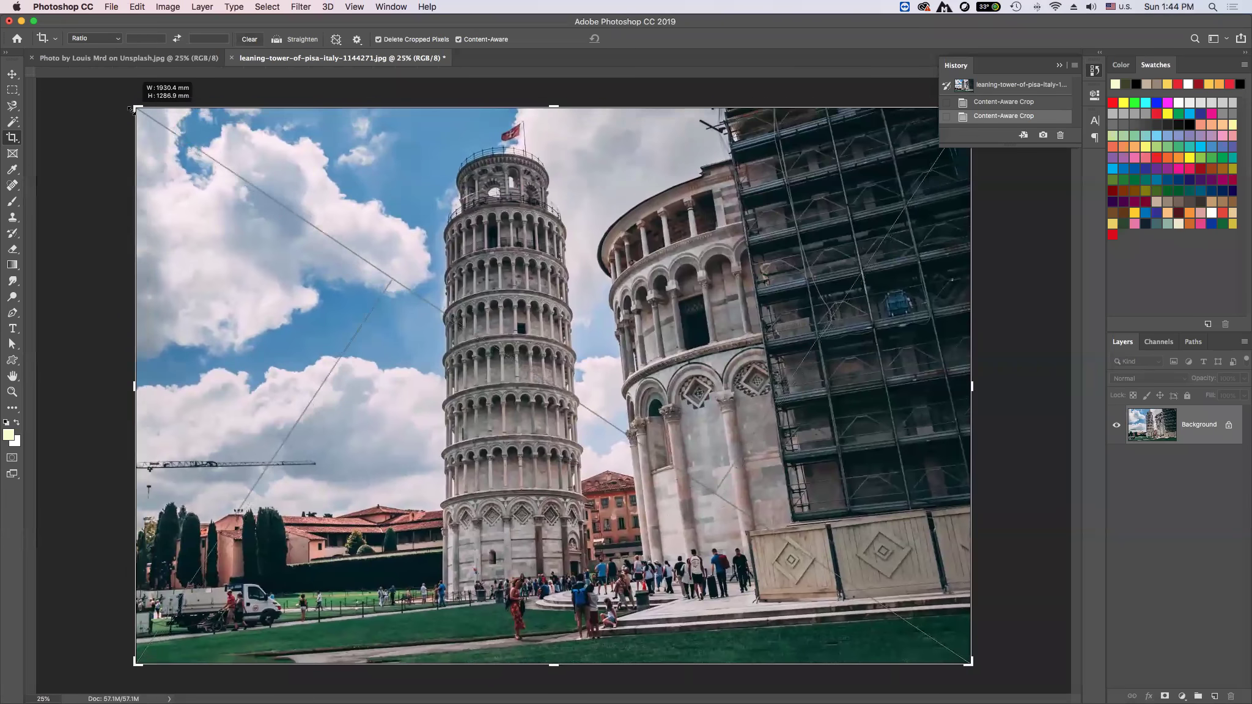
{"action": "key", "text": "super+minus"}
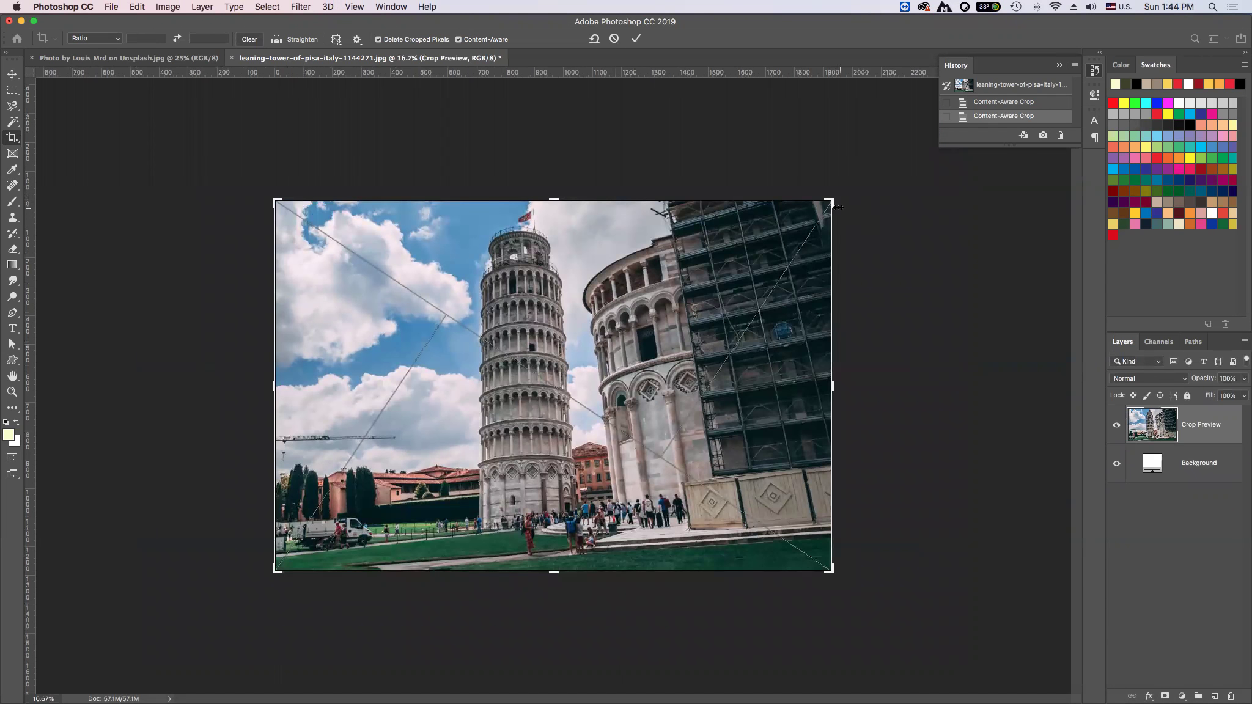
{"action": "left_click_drag", "start_coordinate": [831, 202], "coordinate": [839, 192]}
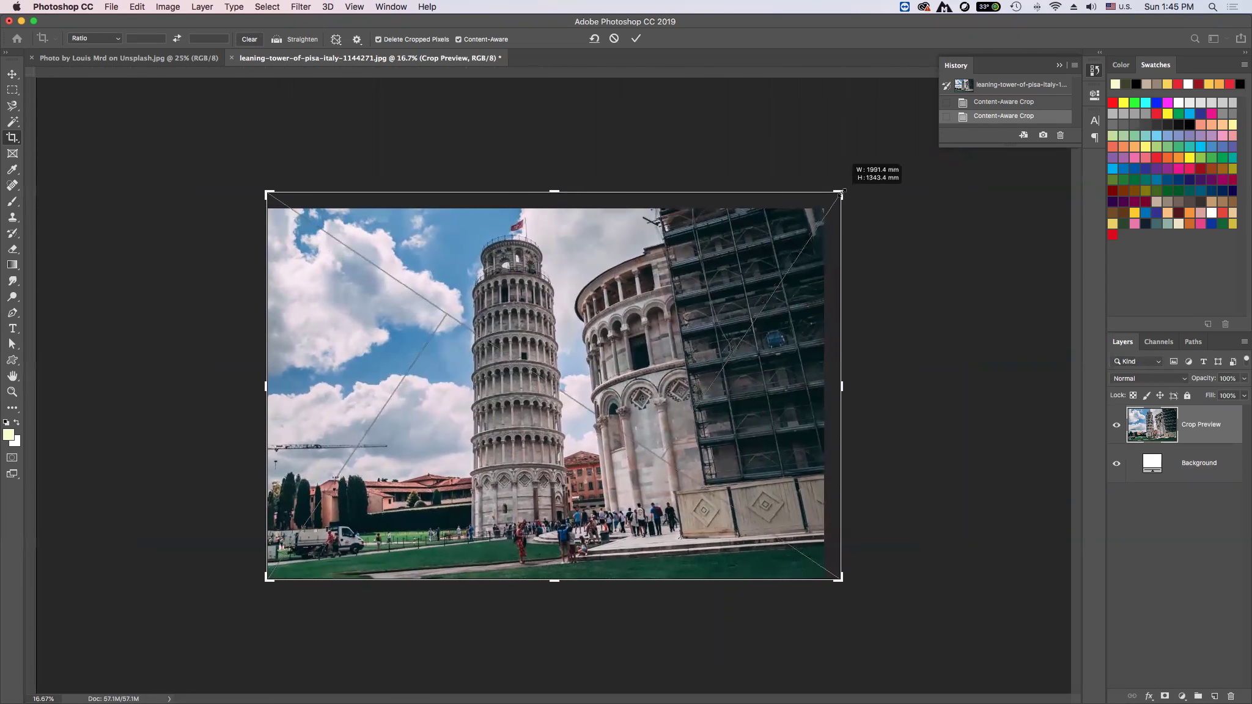
{"action": "left_click_drag", "start_coordinate": [839, 192], "coordinate": [842, 191]}
{"action": "key", "text": "super+r"}
{"action": "key", "text": "super+r"}
{"action": "left_click_drag", "start_coordinate": [262, 586], "coordinate": [254, 598]}
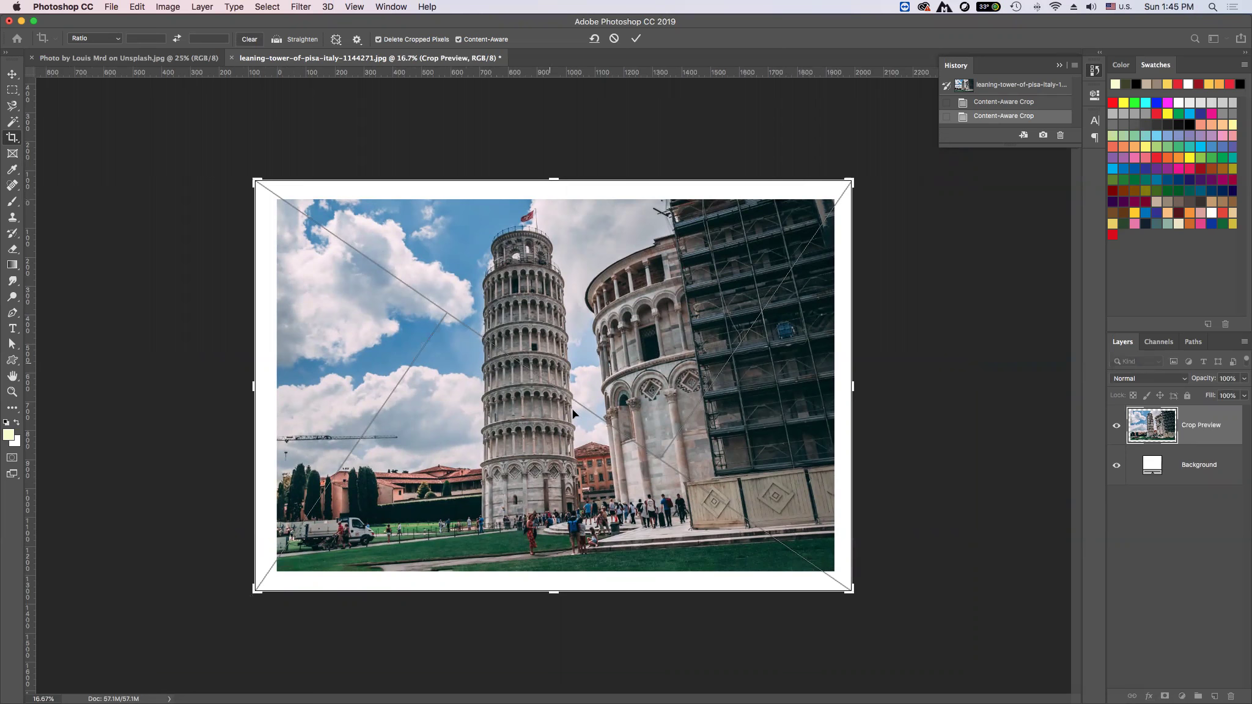
{"action": "key", "text": "Return"}
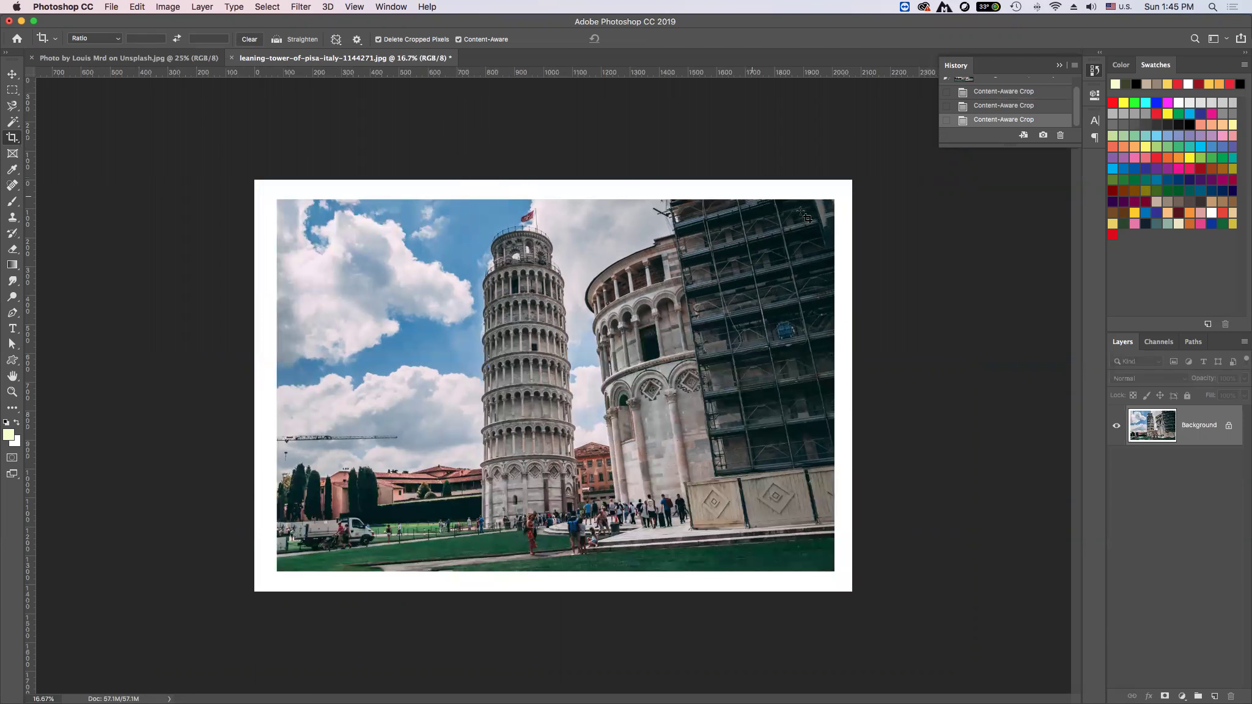
- Apply the crop with Content-Aware off, then undo both crops to restore the original photo
{"action": "left_click", "coordinate": [459, 39]}
{"action": "key", "text": "Return"}
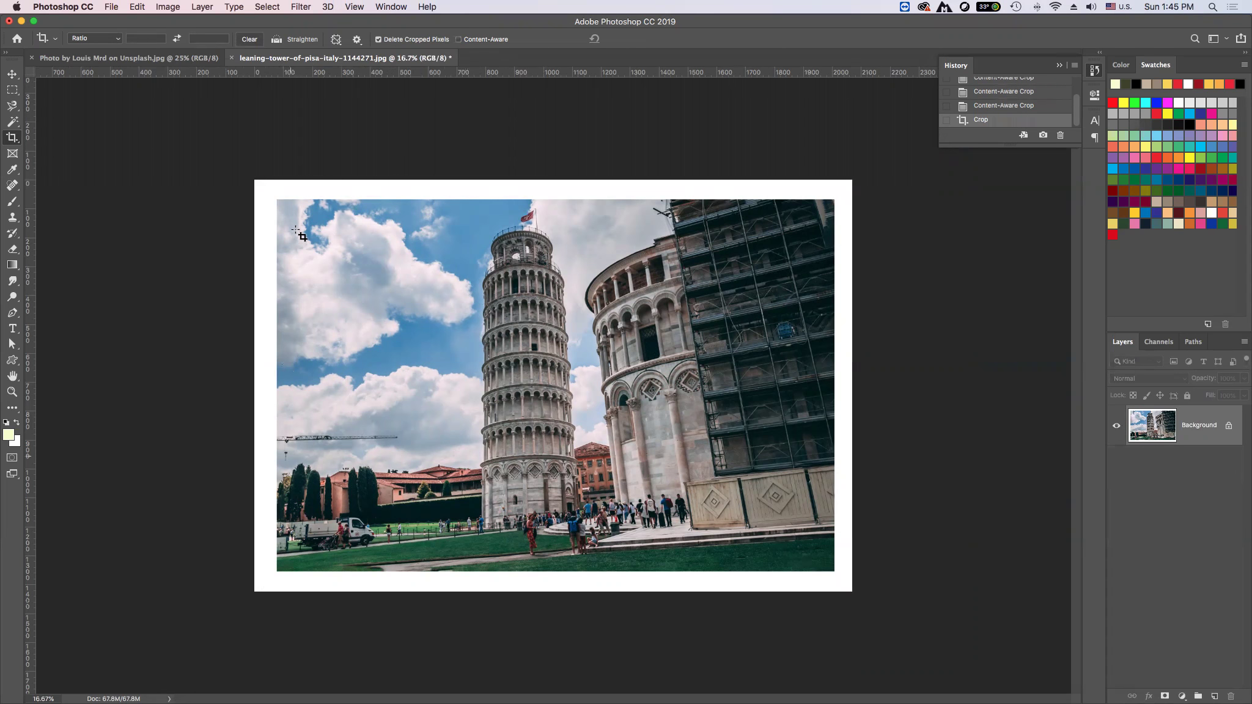
{"action": "key", "text": "super+z"}
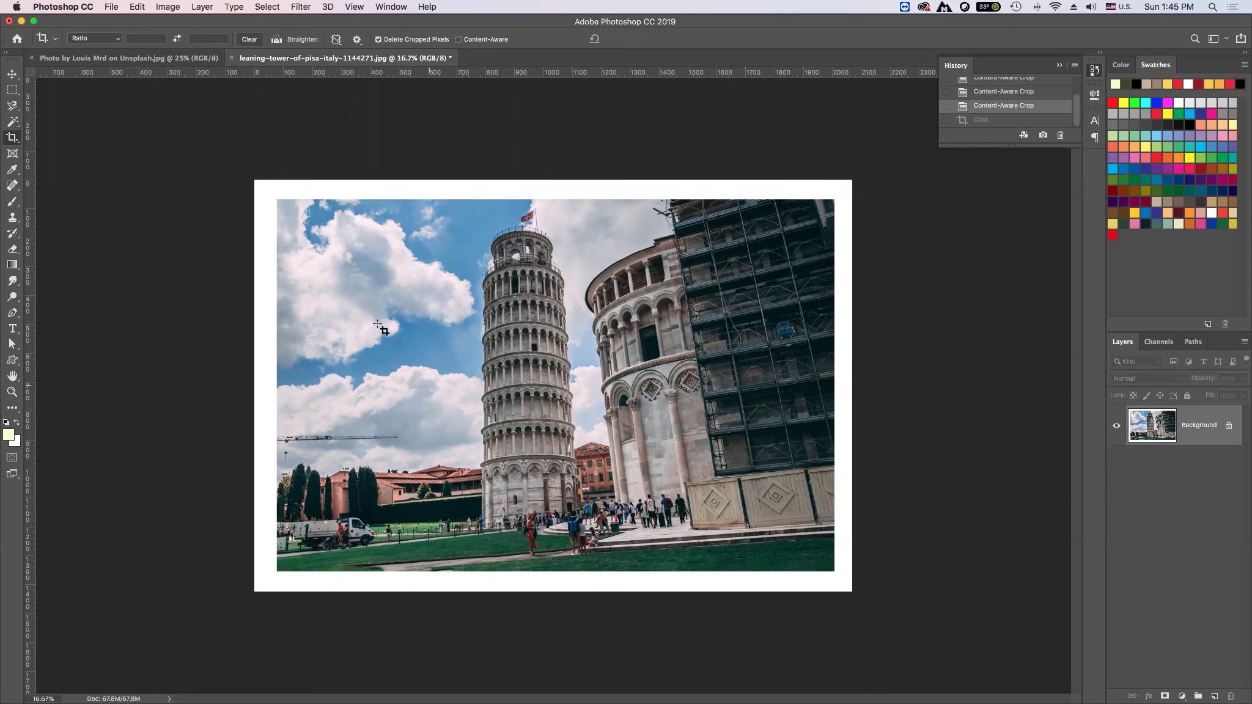
{"action": "key", "text": "super+z"}
- Re-enable Content-Aware and extend the crop past the photo's top-left edges, then undo it
{"action": "left_click", "coordinate": [459, 39]}
{"action": "mouse_move", "coordinate": [272, 197]}
{"action": "left_mouse_down"}
{"action": "mouse_move", "coordinate": [624, 476]}
{"action": "mouse_move", "coordinate": [841, 584]}
{"action": "mouse_move", "coordinate": [840, 568]}
{"action": "left_mouse_up"}
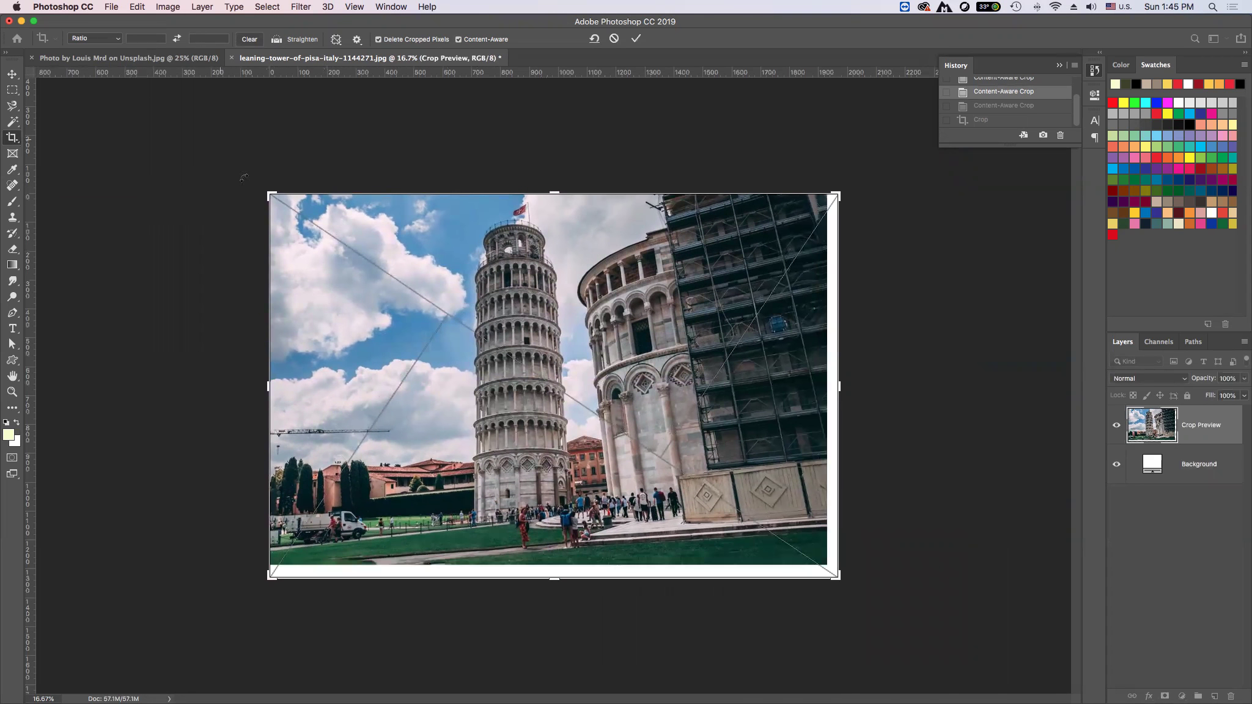
{"action": "left_click_drag", "start_coordinate": [270, 197], "coordinate": [279, 174]}
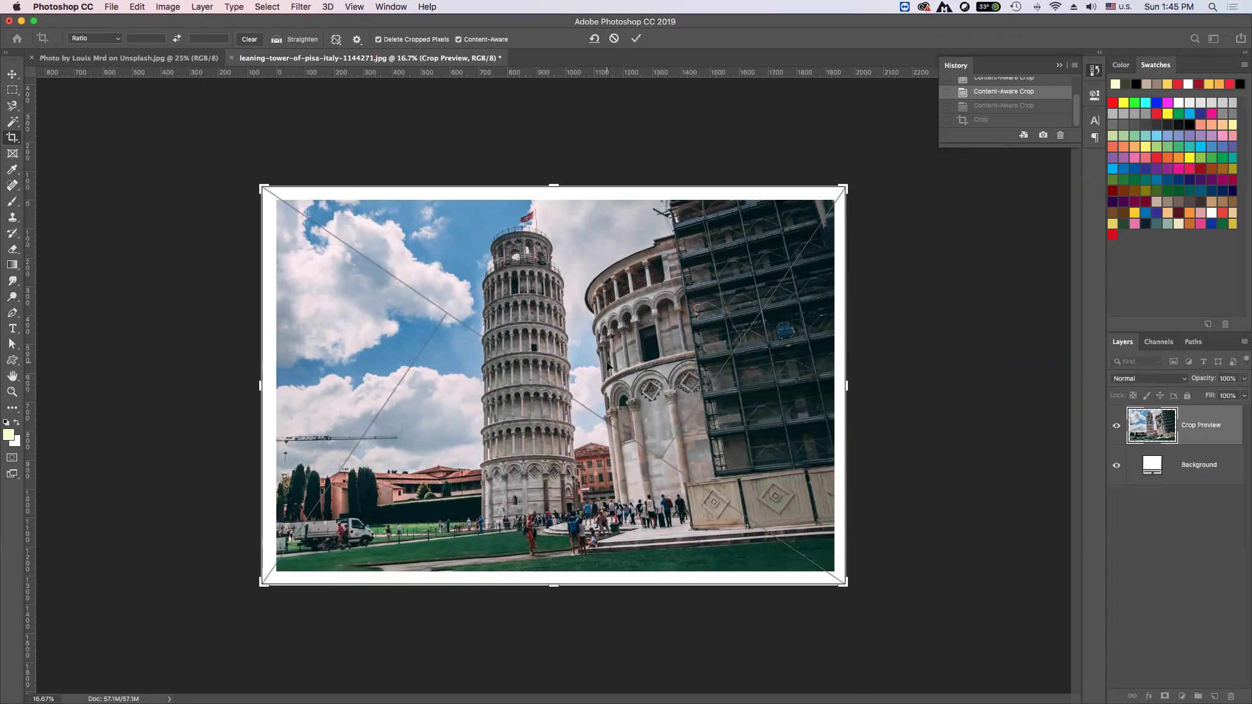
{"action": "key", "text": "Return"}
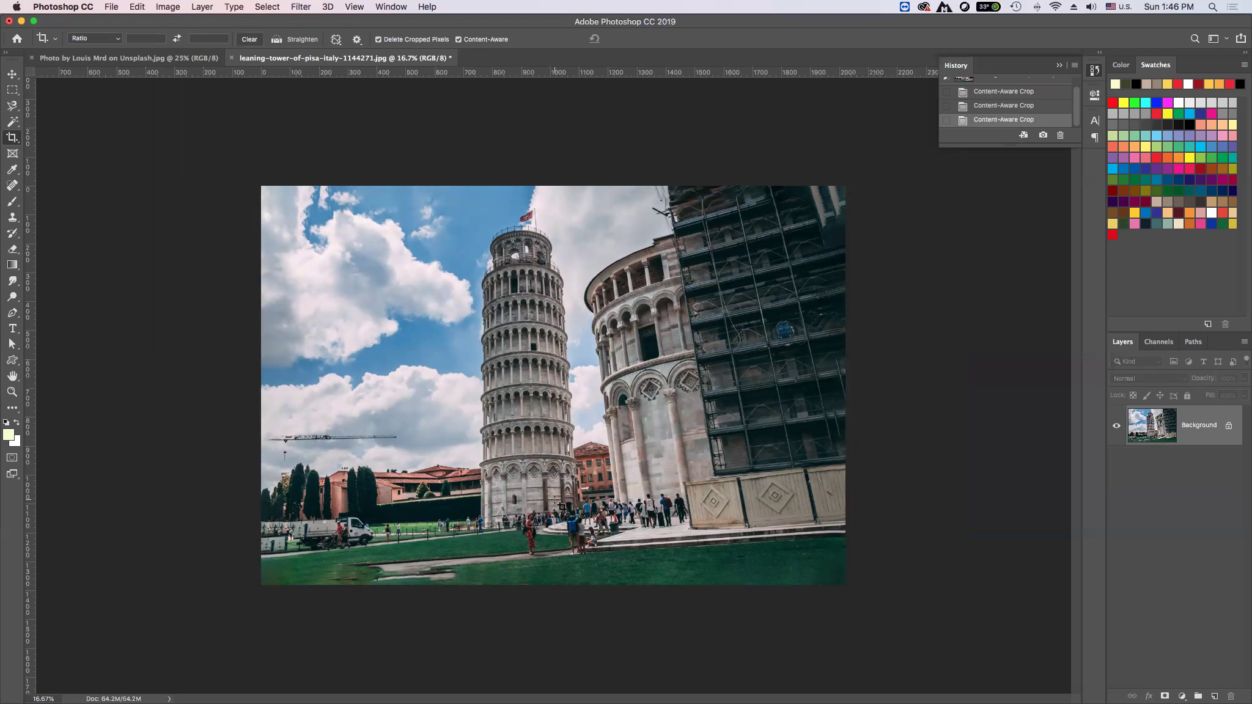
{"action": "key", "text": "ctrl+z"}
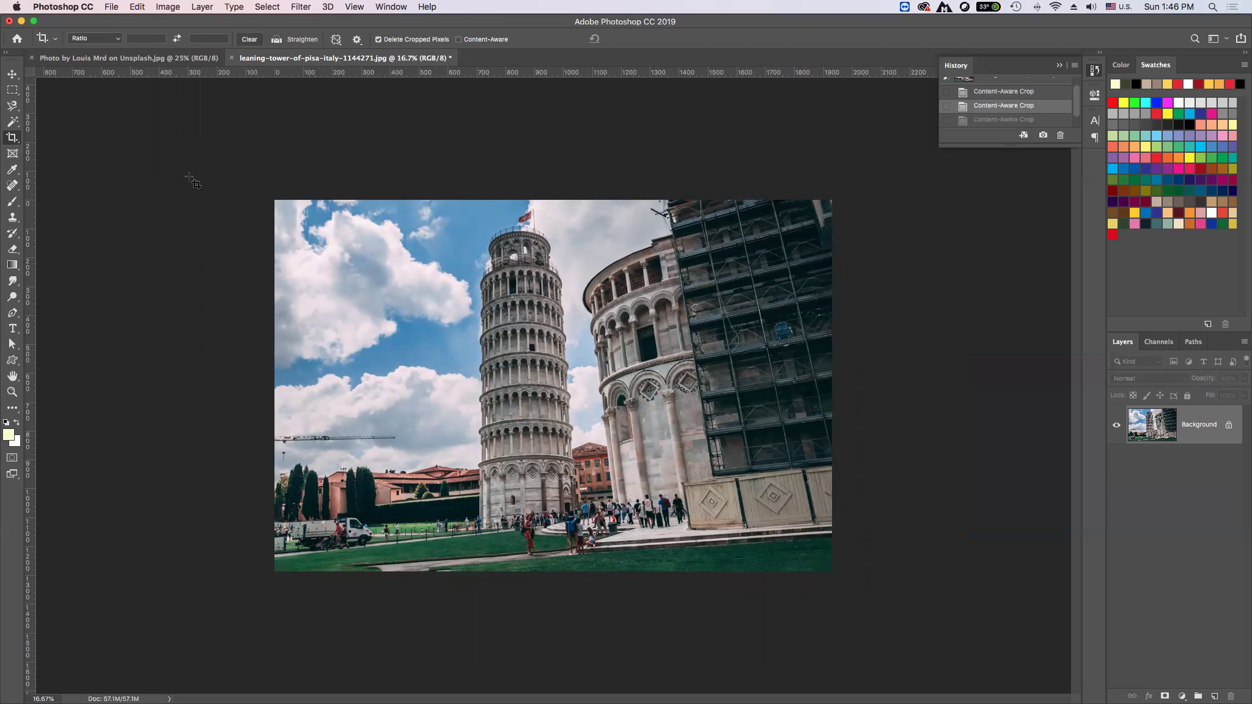
- Extend the crop past the Pisa photo's top-left corner to add a plain white border
{"action": "left_click_drag", "start_coordinate": [275, 200], "coordinate": [843, 582]}
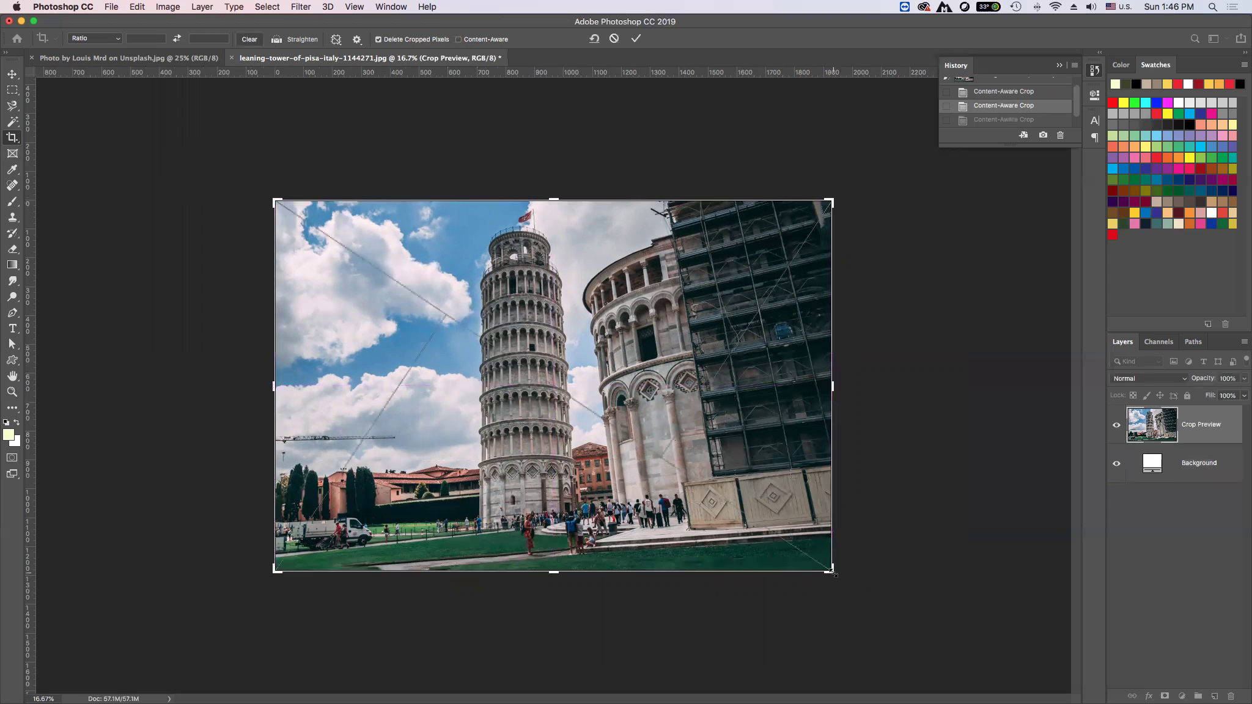
{"action": "left_click_drag", "start_coordinate": [269, 188], "coordinate": [254, 177]}
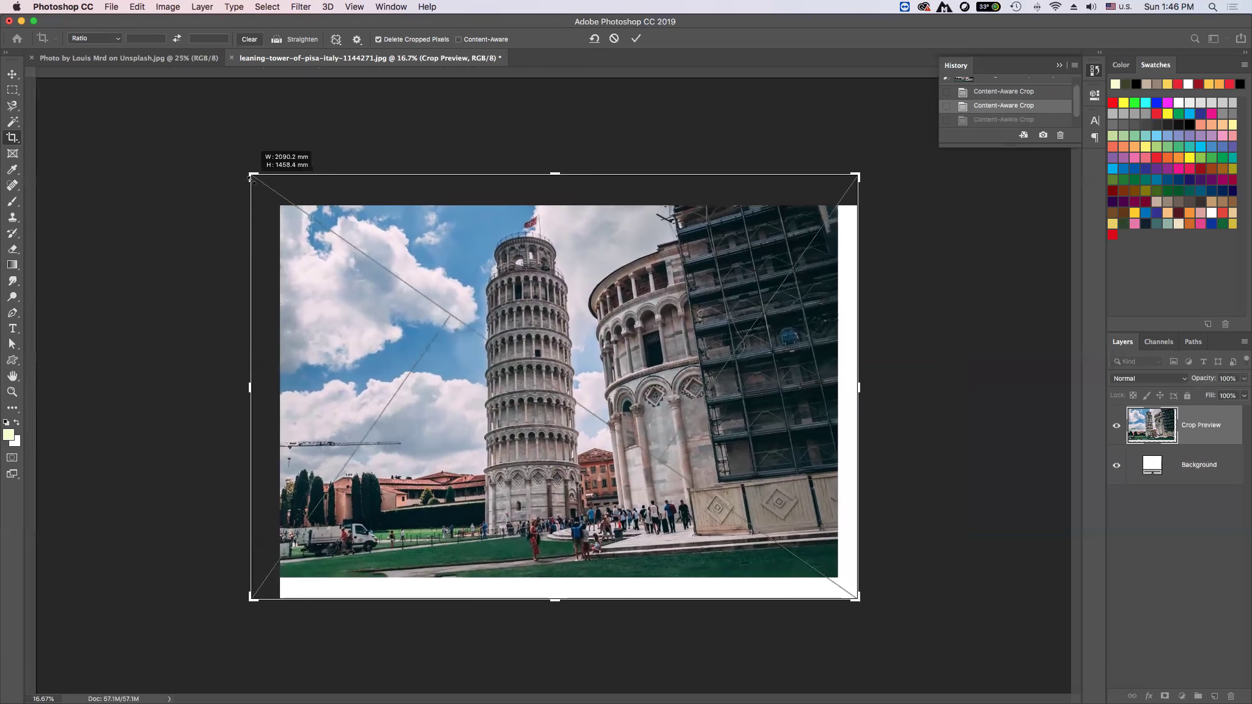
{"action": "key", "text": "Return"}
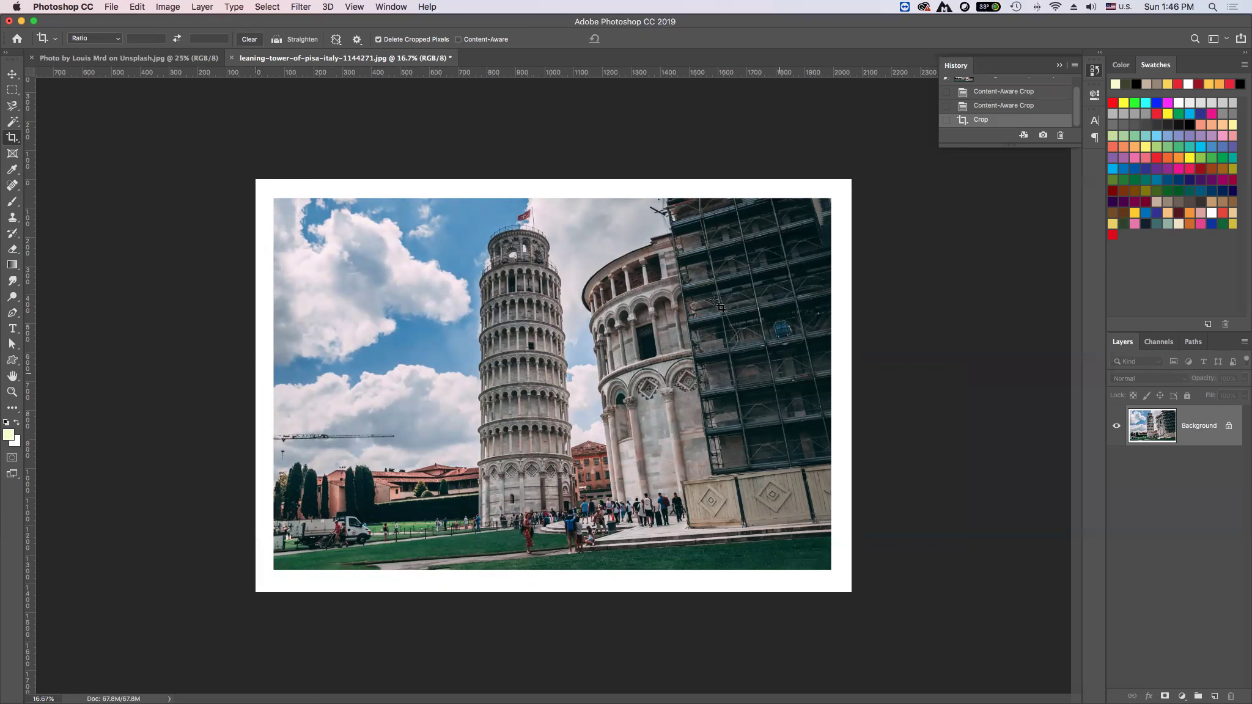
- Set black as the background colour and extend the crop past the canvas for an outer black border
{"action": "key", "text": "d"}
{"action": "left_click", "coordinate": [17, 422]}
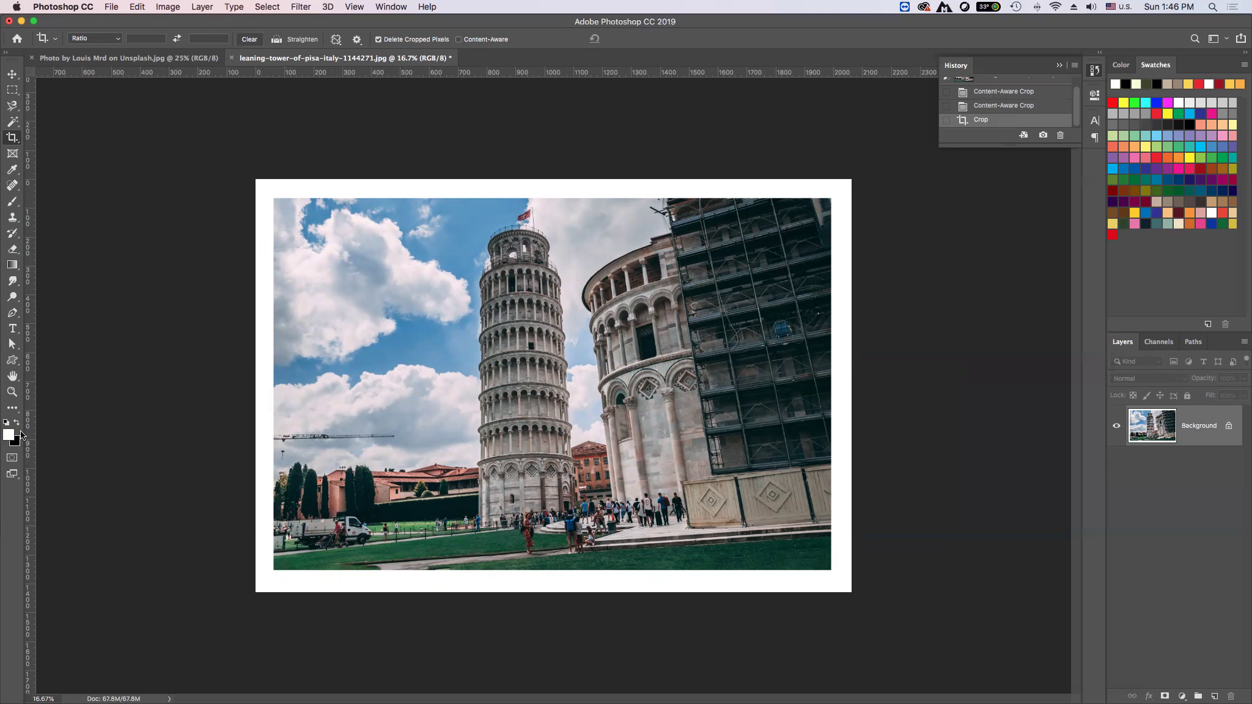
{"action": "mouse_move", "coordinate": [256, 179]}
{"action": "left_mouse_down"}
{"action": "mouse_move", "coordinate": [609, 450]}
{"action": "mouse_move", "coordinate": [876, 612]}
{"action": "left_mouse_up"}
{"action": "key", "text": "ctrl+r"}
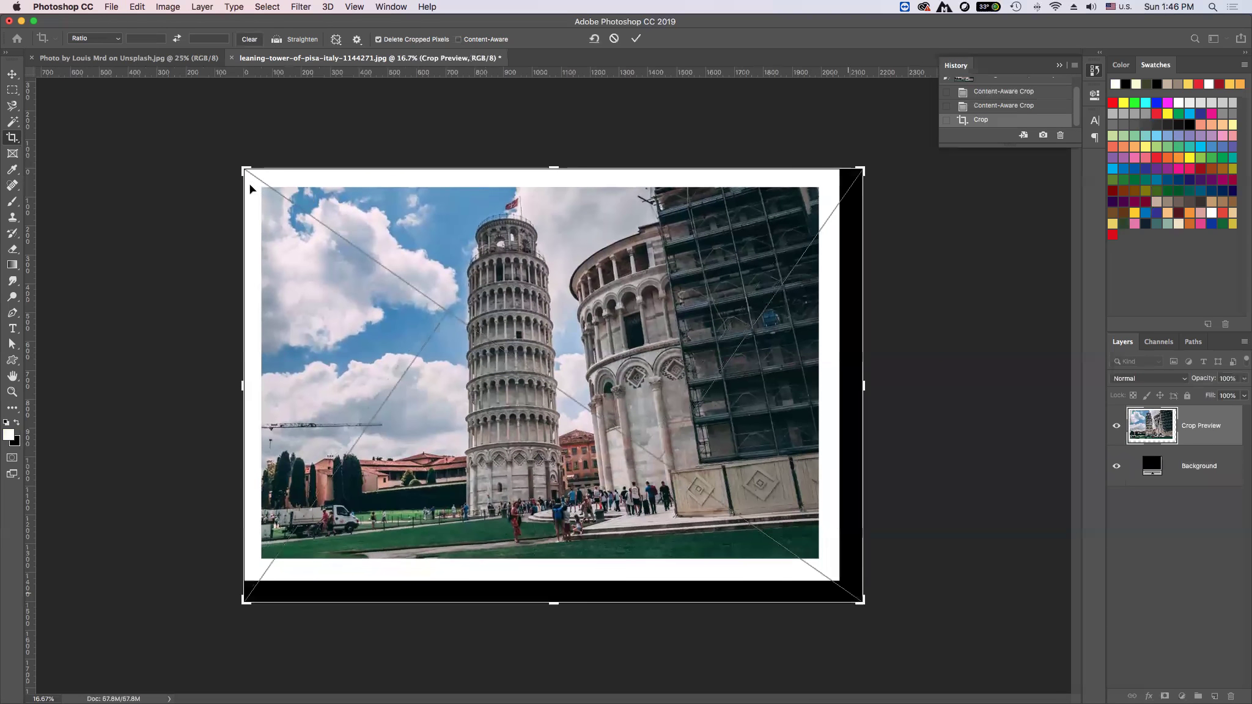
{"action": "left_click_drag", "start_coordinate": [249, 173], "coordinate": [232, 164]}
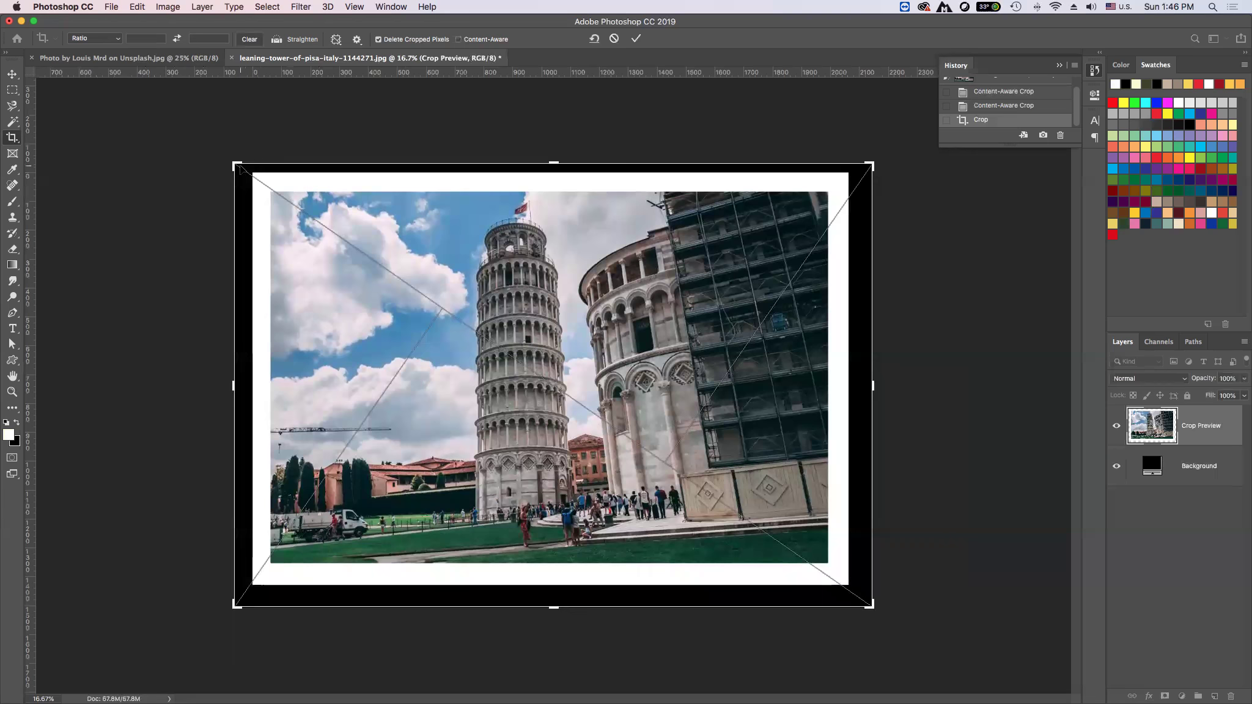
{"action": "double_click", "coordinate": [361, 238]}
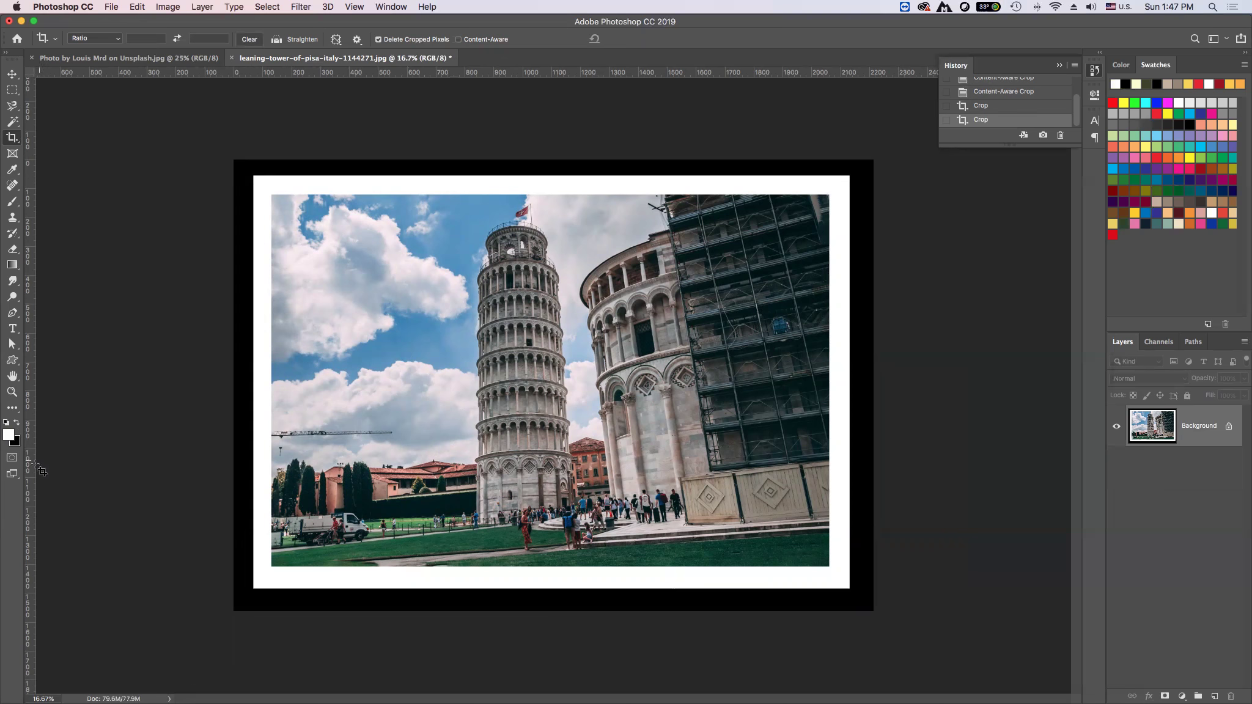
- Bring up the presentation slides in Preview and scroll through to the Crop tool slides
{"action": "mouse_move", "coordinate": [1072, 675]}
{"action": "left_click", "coordinate": [1123, 679]}
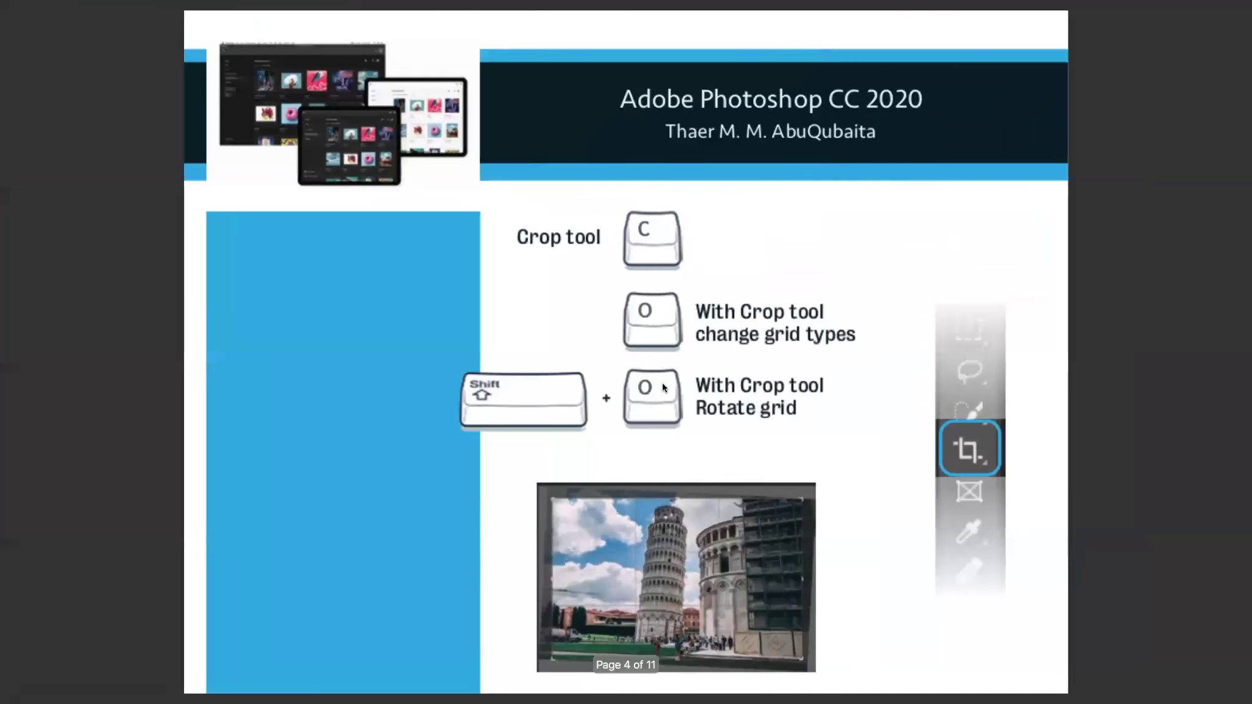
{"action": "scroll", "coordinate": [662, 383], "scroll_direction": "up", "scroll_amount": 2}
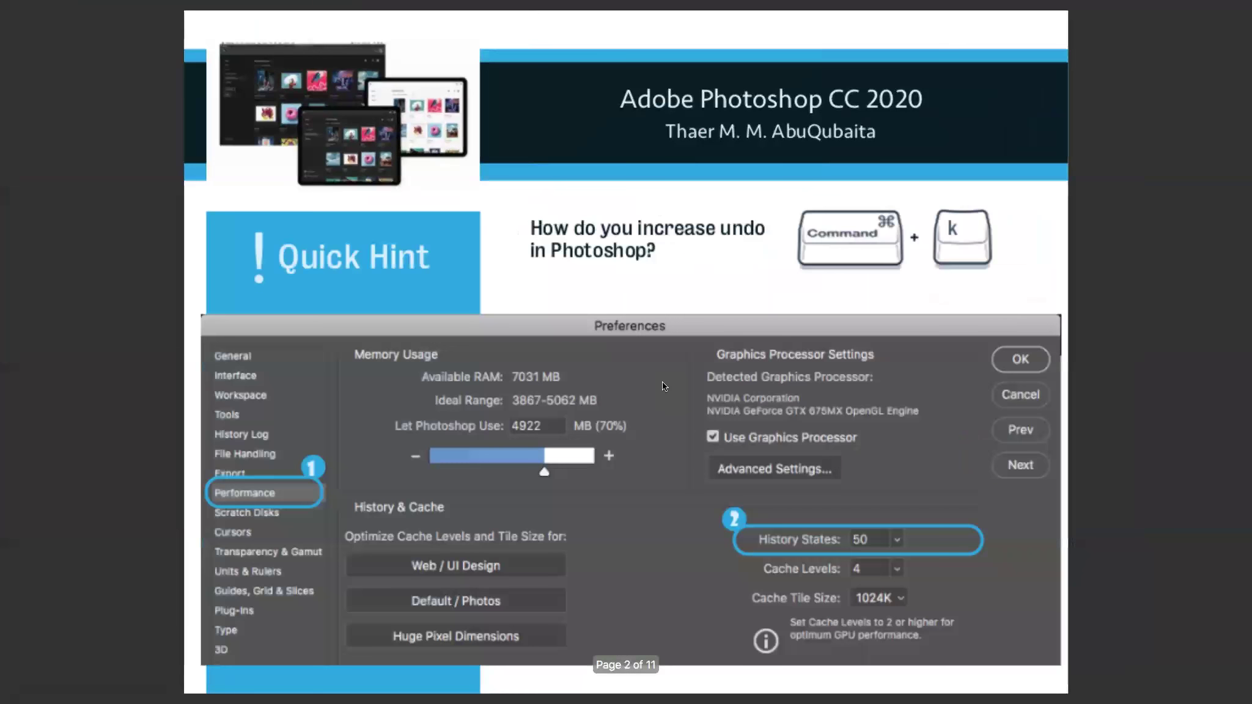
{"action": "scroll", "coordinate": [663, 382], "scroll_direction": "down", "scroll_amount": 1}
{"action": "scroll", "coordinate": [663, 382], "scroll_direction": "down", "scroll_amount": 1}
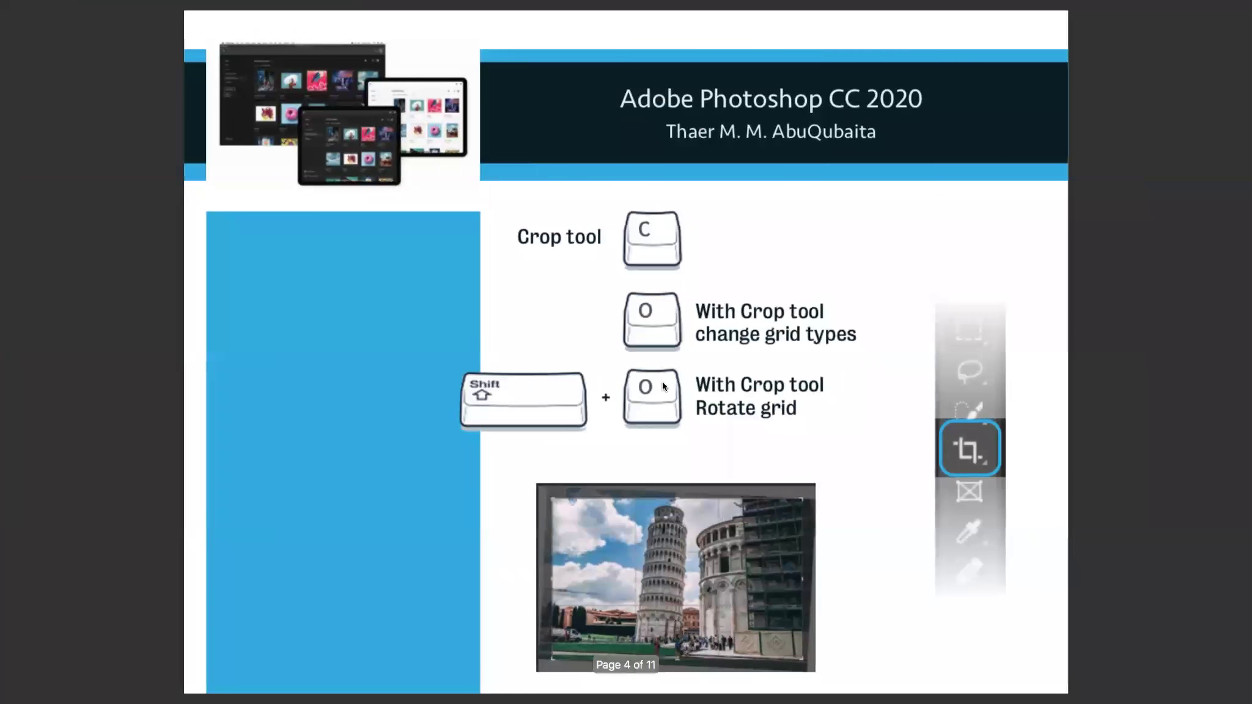
{"action": "scroll", "coordinate": [663, 383], "scroll_direction": "down", "scroll_amount": 1}
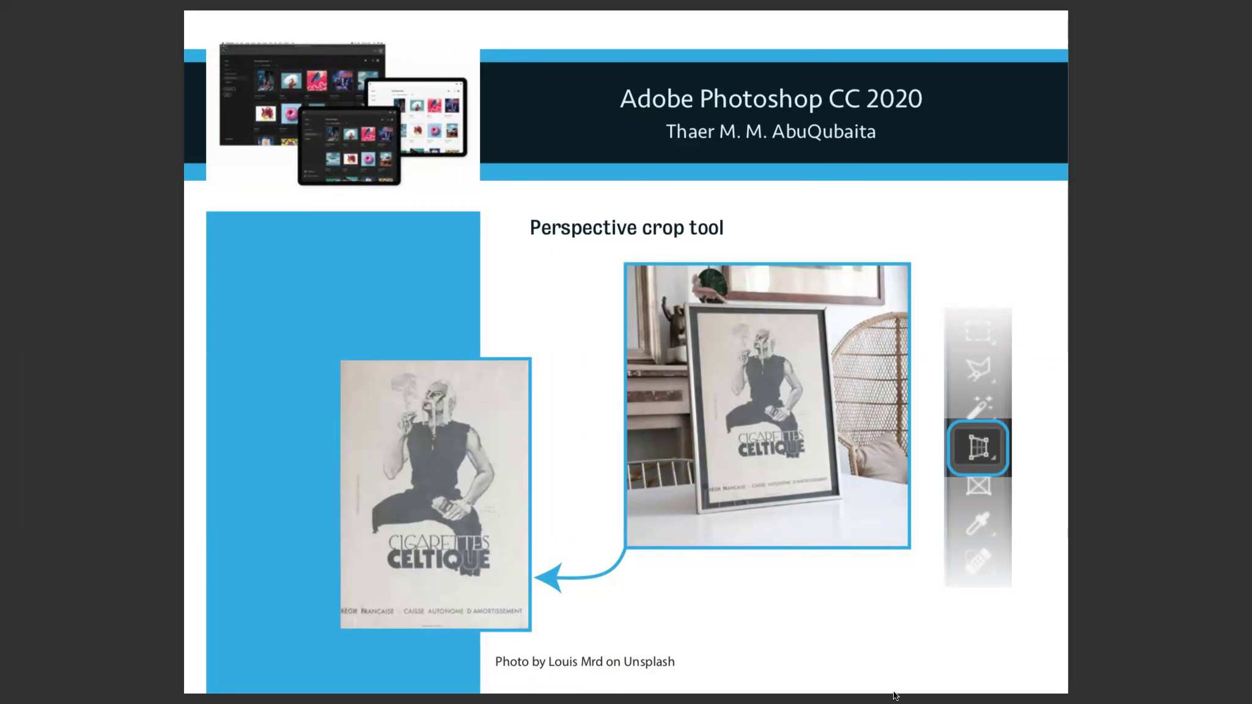
- Return to the Celtique poster document in Photoshop and show the Crop tool's variant list
{"action": "left_click", "coordinate": [559, 696]}
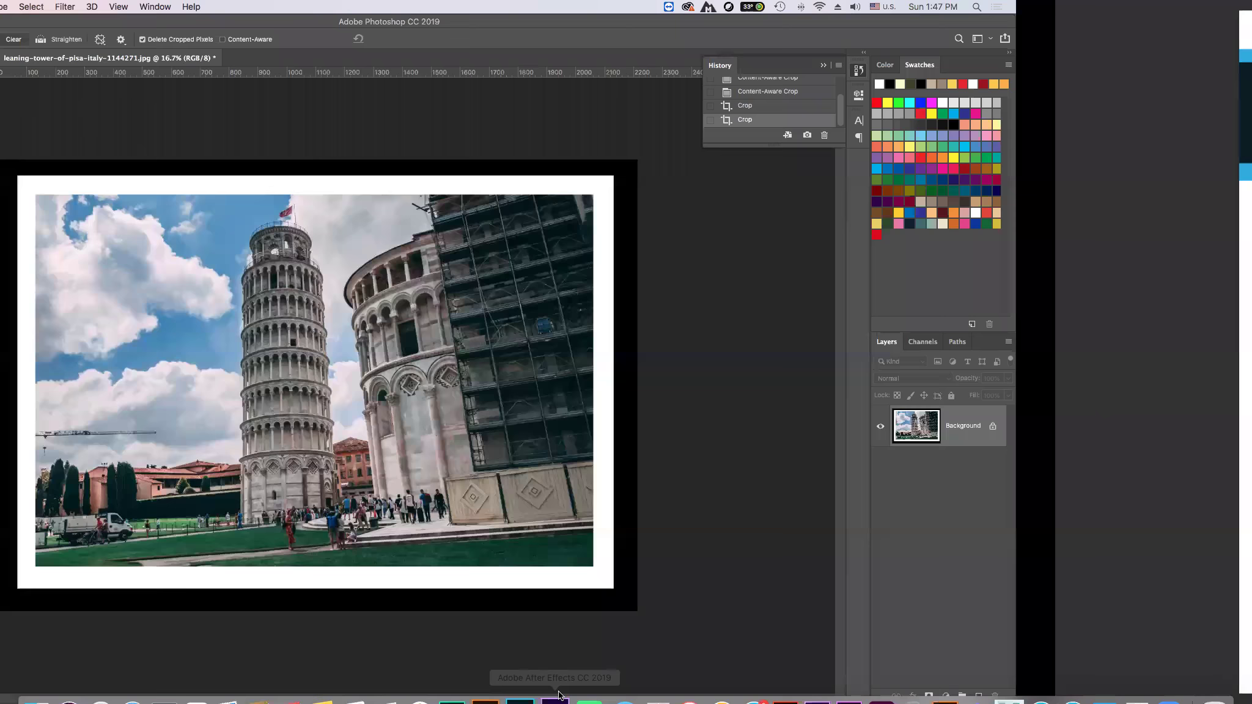
{"action": "left_click", "coordinate": [166, 60]}
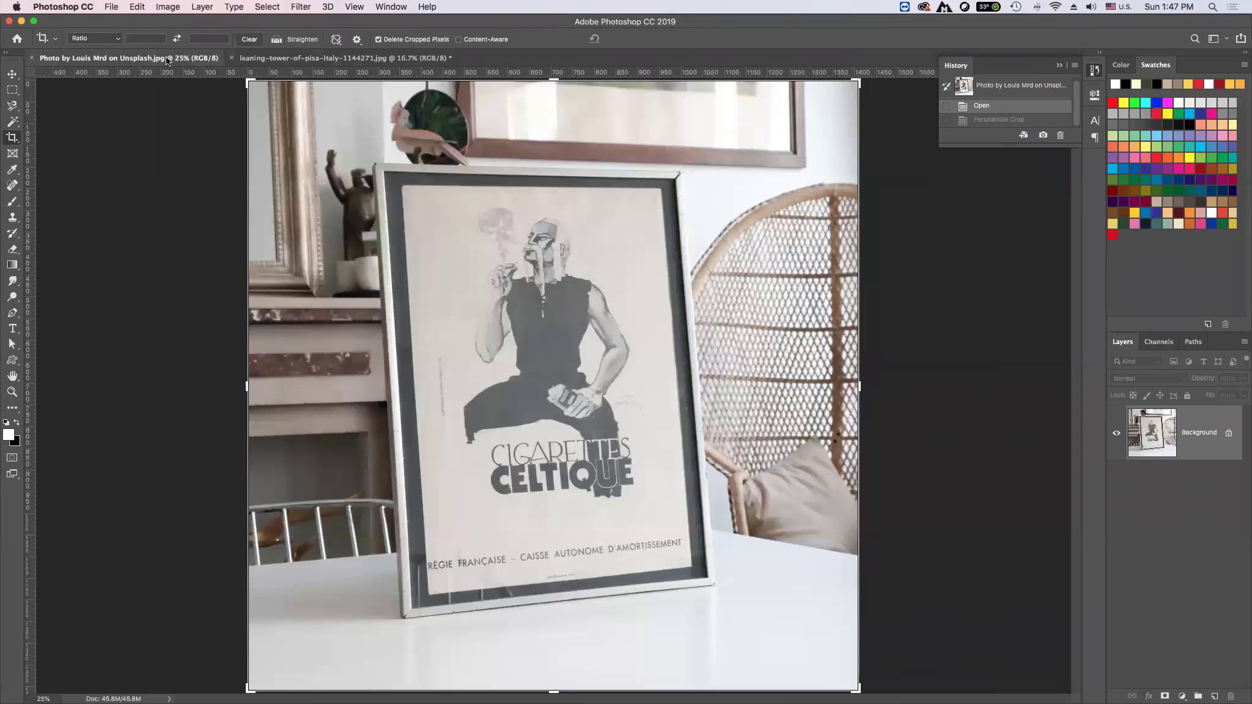
{"action": "right_click", "coordinate": [12, 137]}
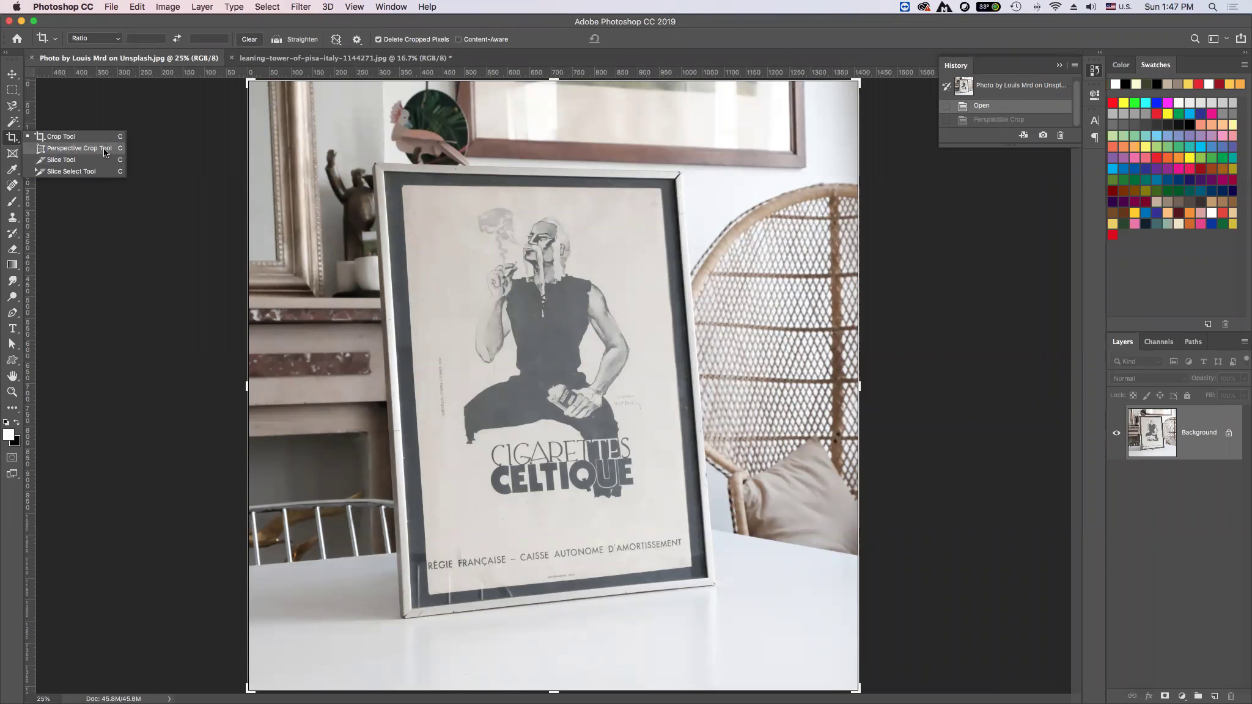
{"action": "left_click", "coordinate": [7, 140]}
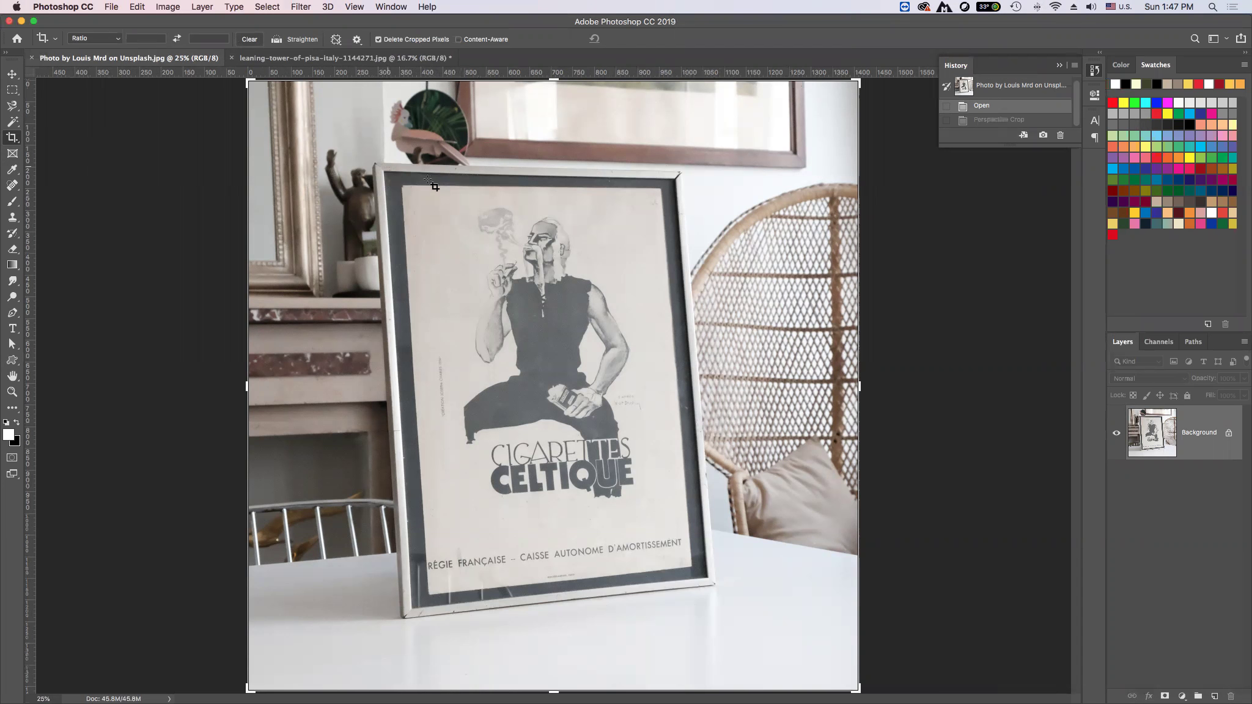
- Perspective-crop the Celtique poster by marking the frame's four corners
{"action": "right_click", "coordinate": [13, 138]}
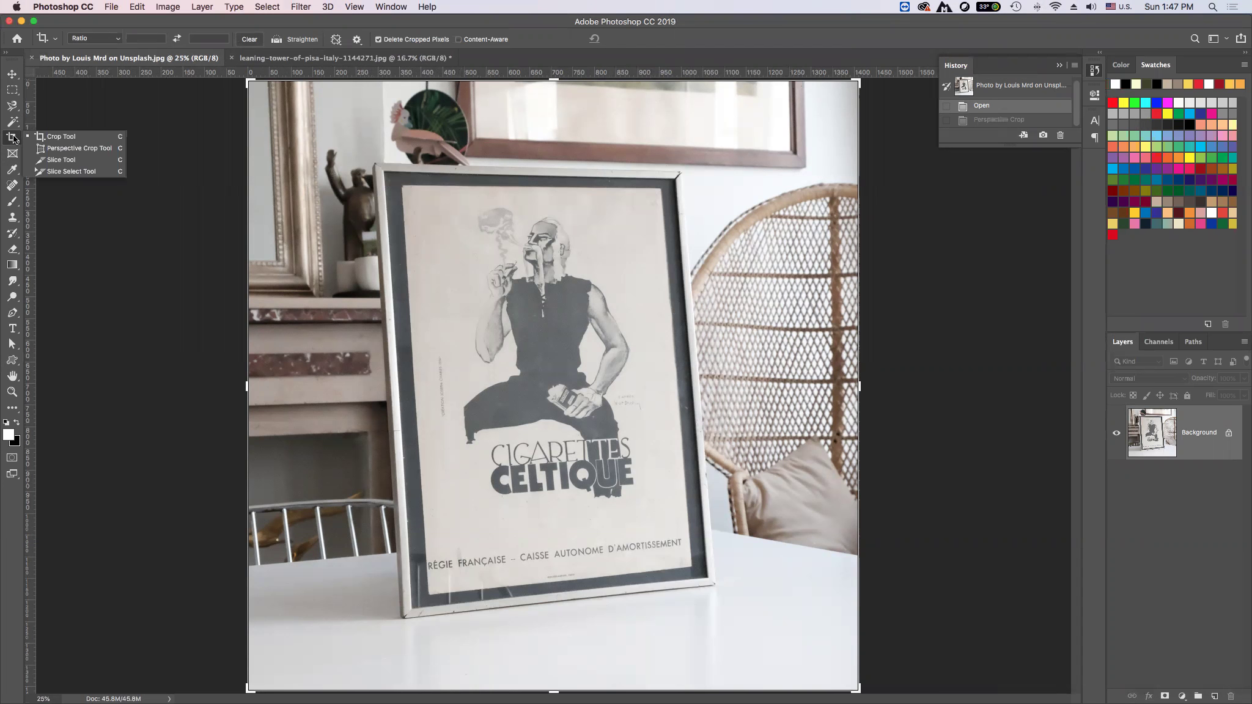
{"action": "left_click", "coordinate": [50, 149]}
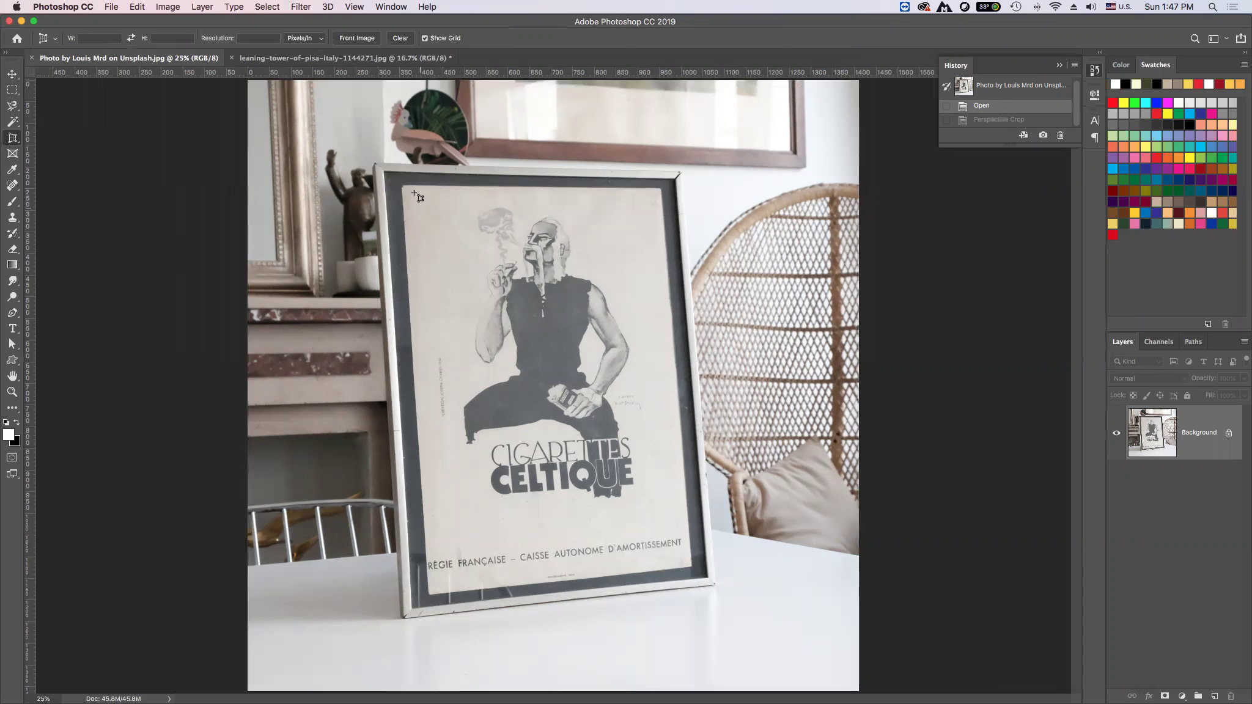
{"action": "left_click", "coordinate": [385, 172]}
{"action": "left_click", "coordinate": [677, 180]}
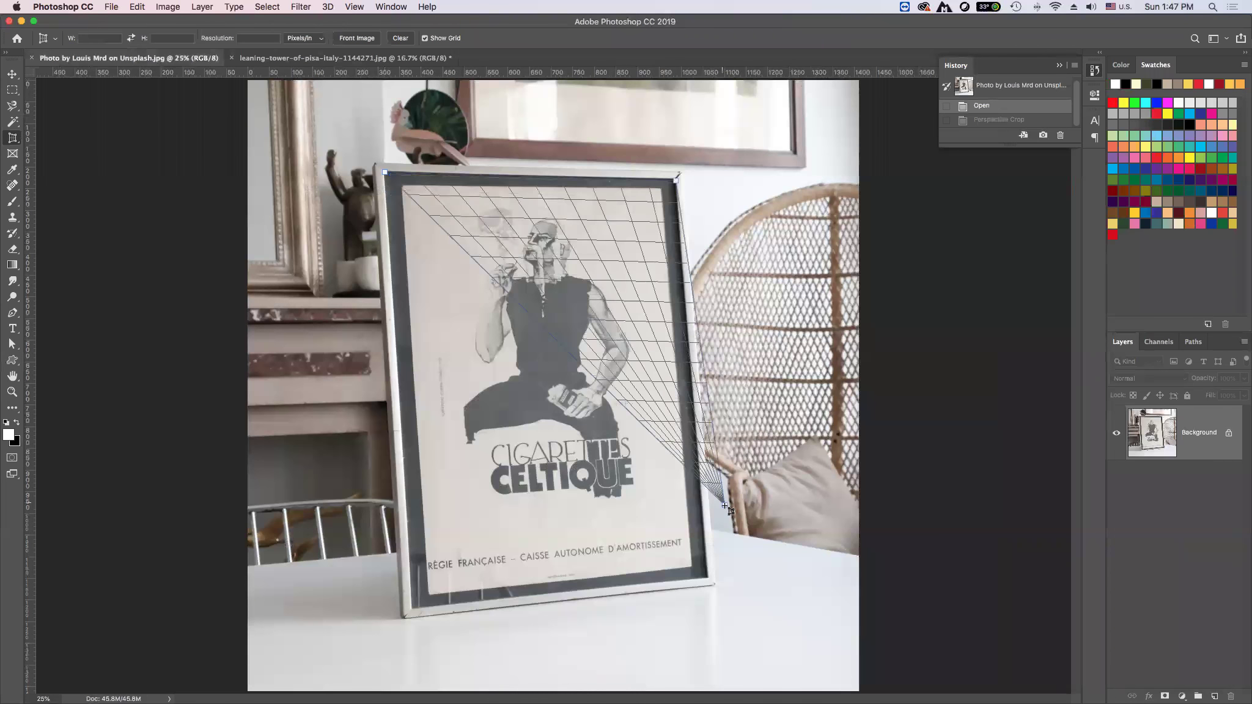
{"action": "left_click", "coordinate": [706, 578]}
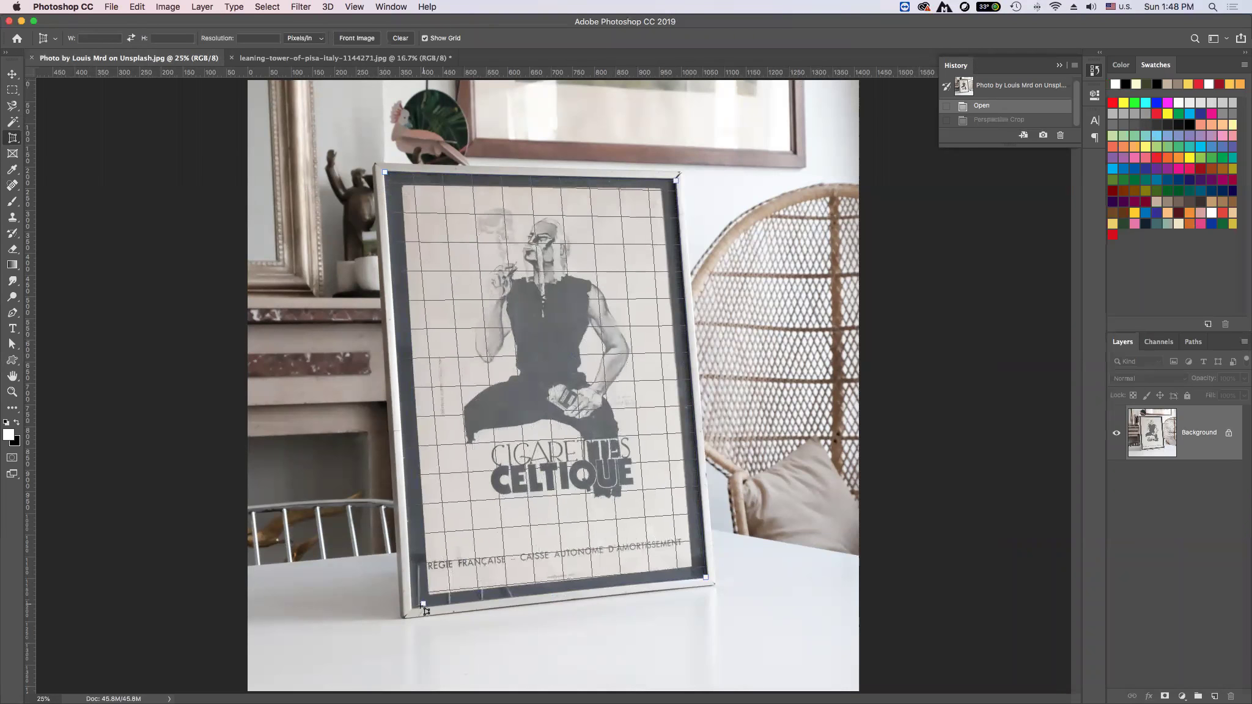
{"action": "left_click", "coordinate": [414, 609]}
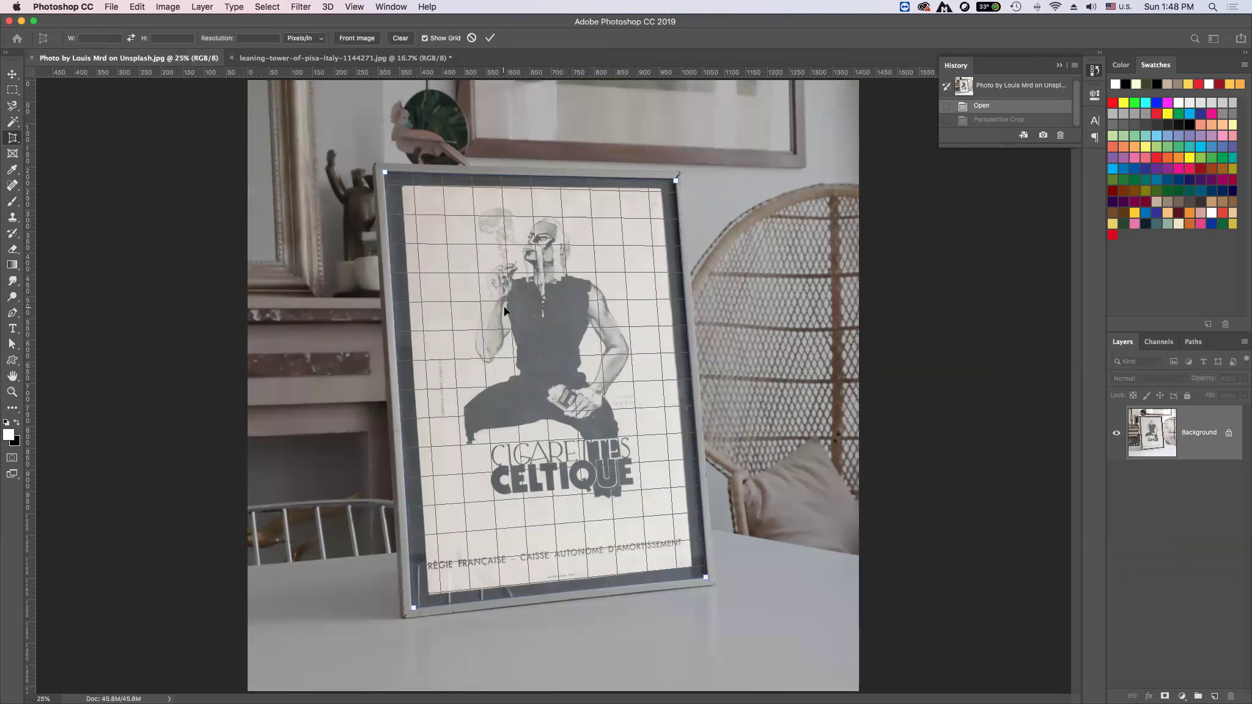
{"action": "key", "text": "Return"}
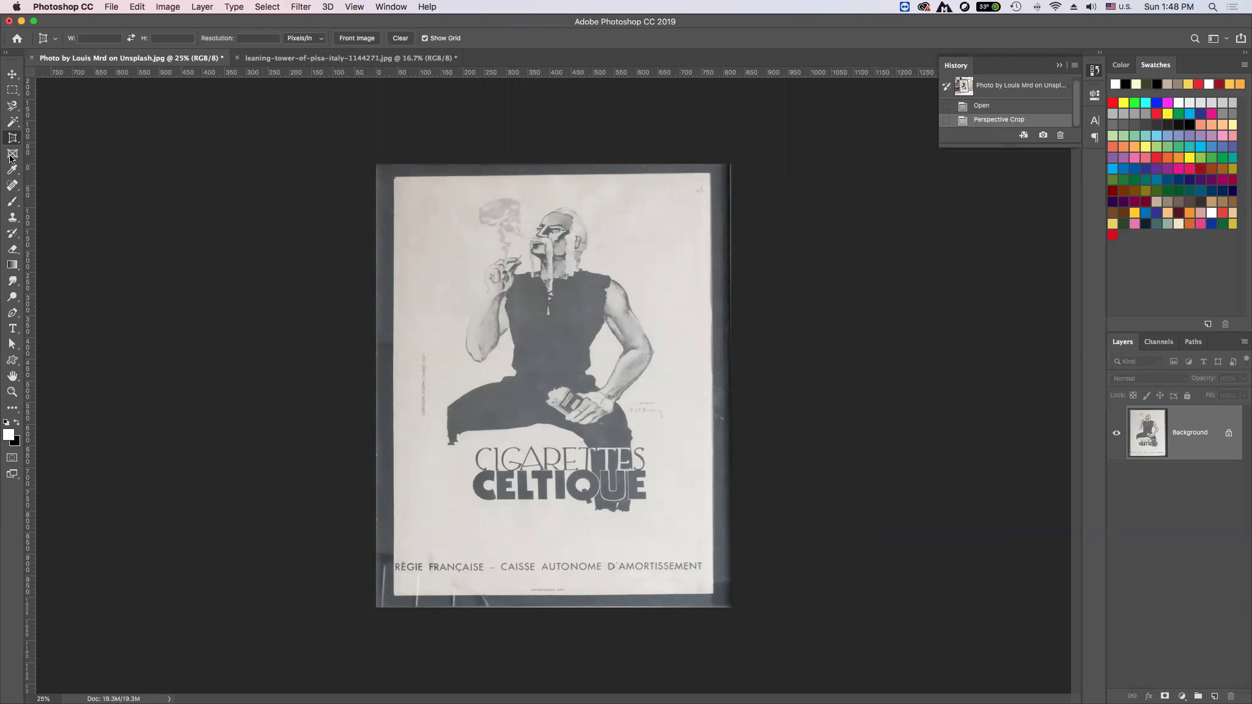
- Toggle the perspective crop with undo and redo, ending on the uncropped original
{"action": "left_click", "coordinate": [267, 58]}
{"action": "left_click", "coordinate": [128, 58]}
{"action": "key", "text": "ctrl+z"}
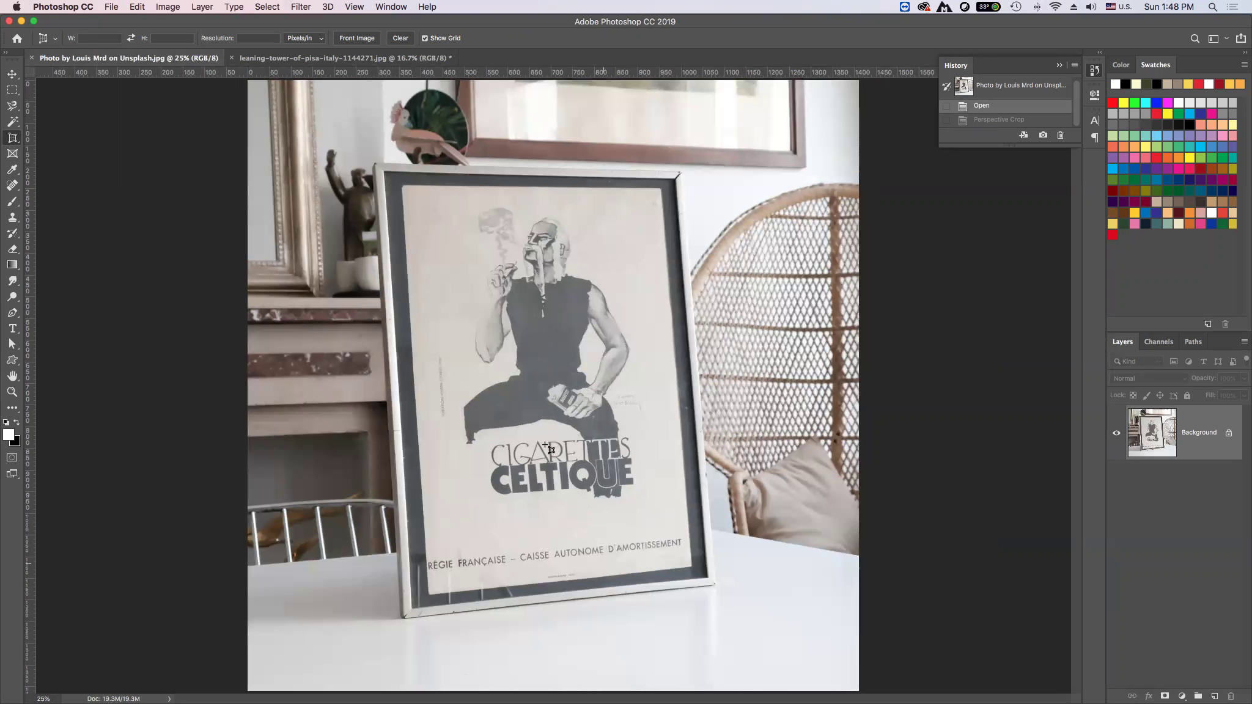
{"action": "key", "text": "ctrl+shift+z"}
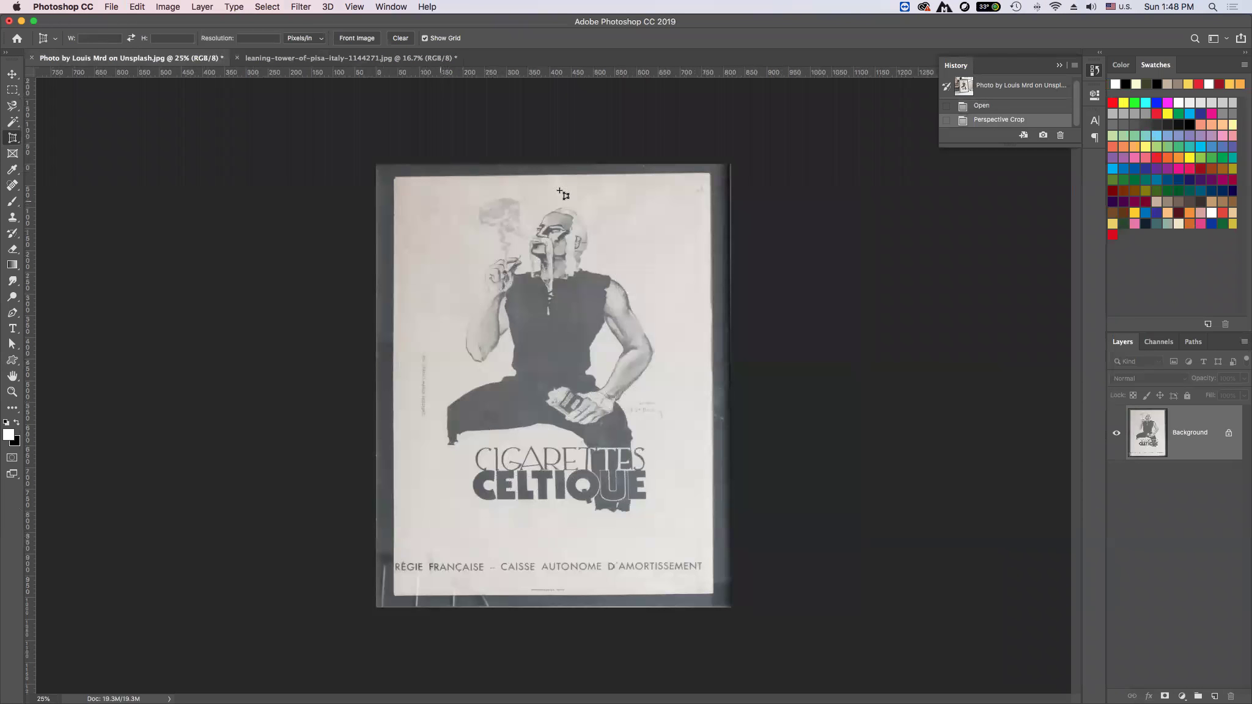
{"action": "key", "text": "ctrl+z"}
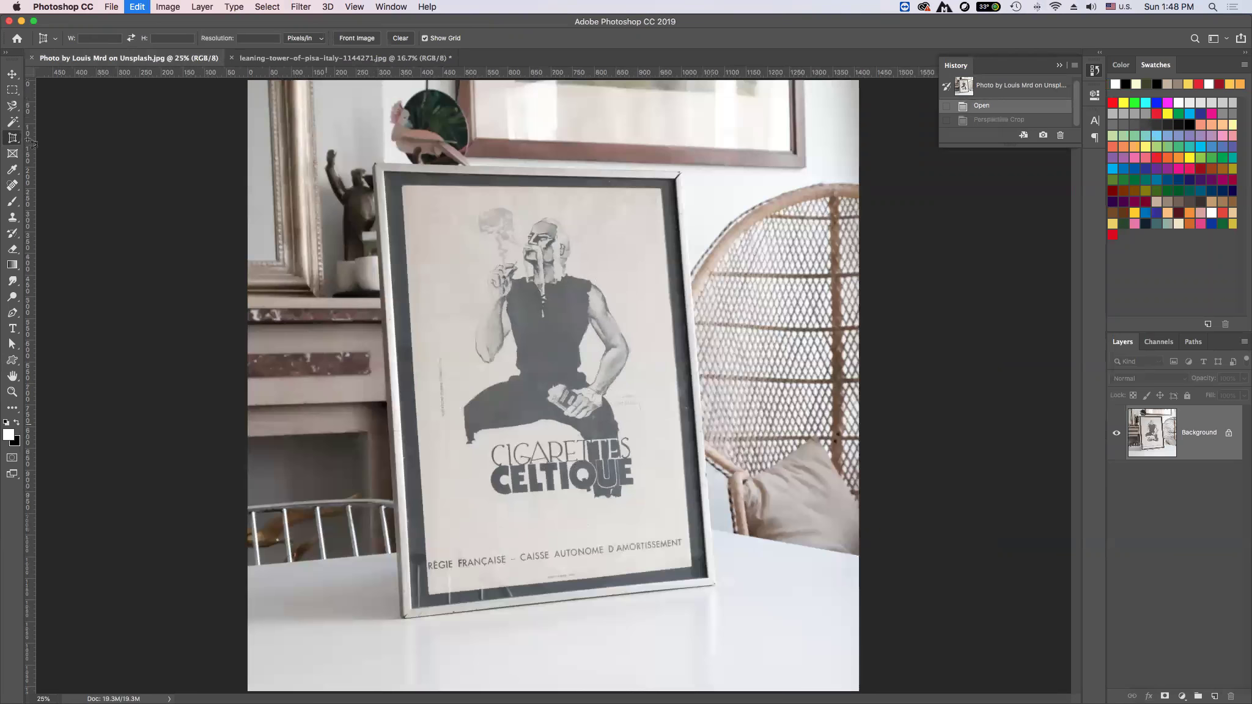
- Select the highway billboard panel with a four-corner Polygonal Lasso selection
{"action": "left_click", "coordinate": [11, 74]}
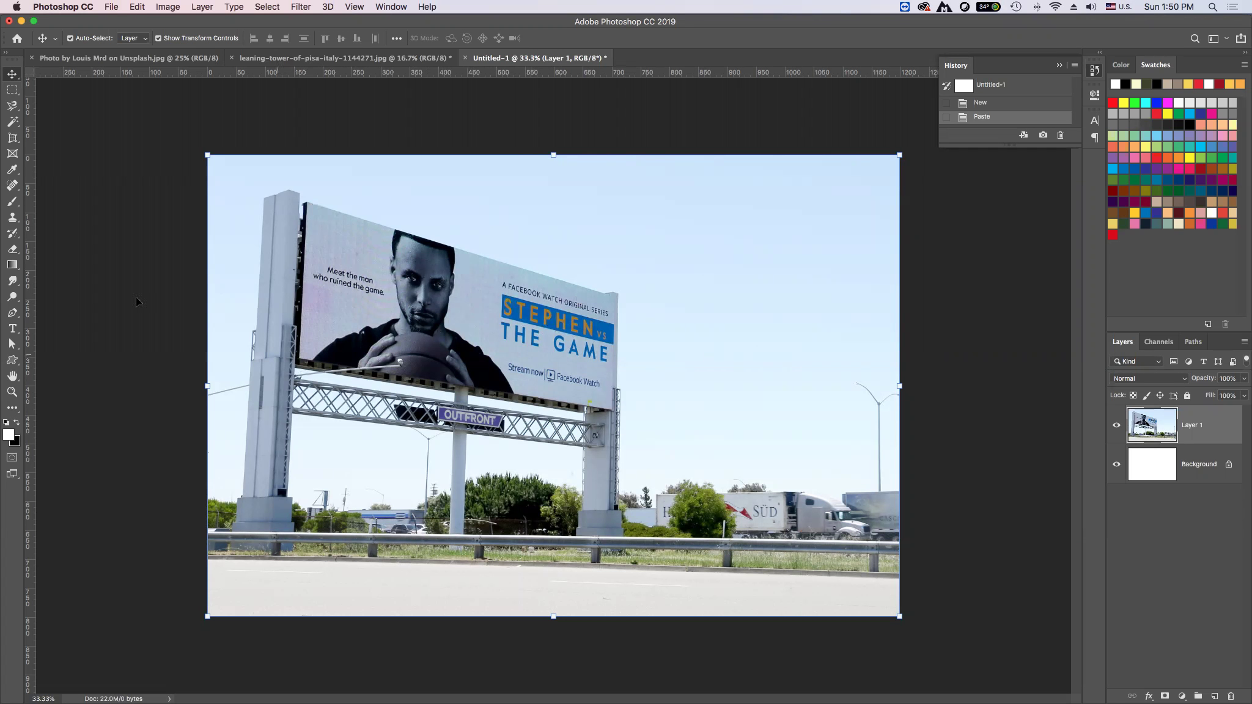
{"action": "left_click", "coordinate": [14, 107]}
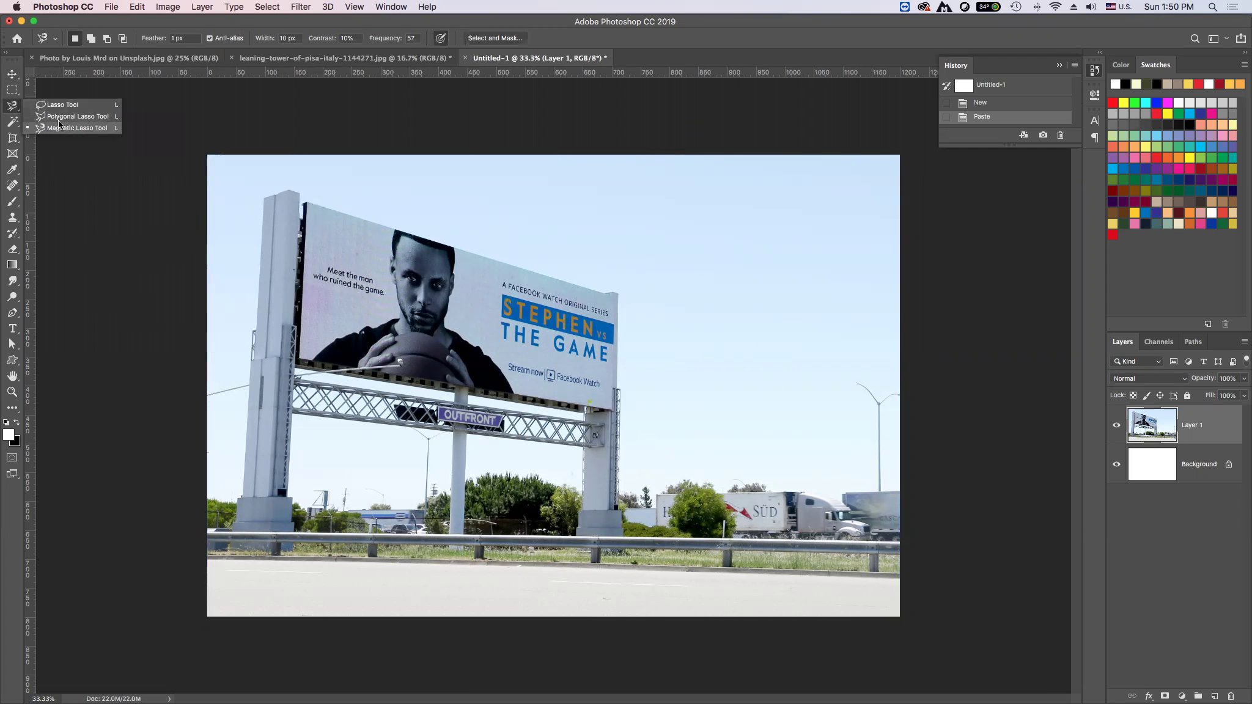
{"action": "left_click", "coordinate": [77, 116]}
{"action": "left_click", "coordinate": [306, 203]}
{"action": "left_click", "coordinate": [615, 294]}
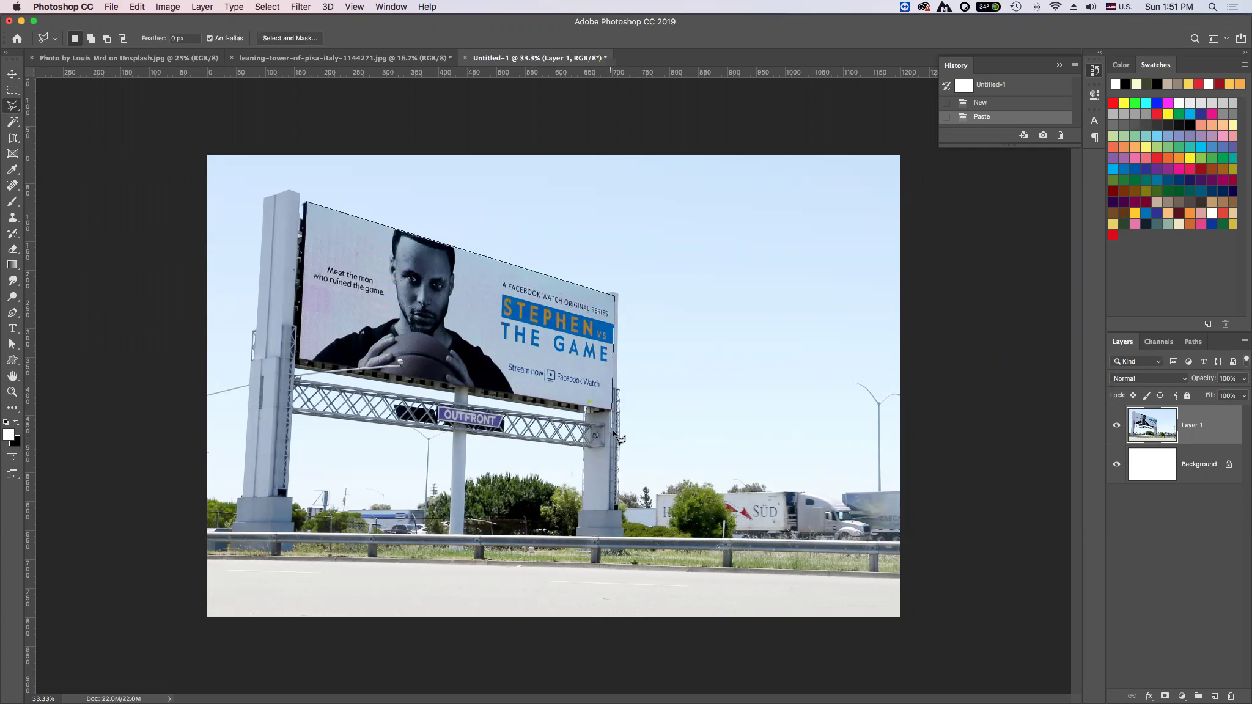
{"action": "left_click", "coordinate": [611, 408]}
{"action": "left_click", "coordinate": [305, 367]}
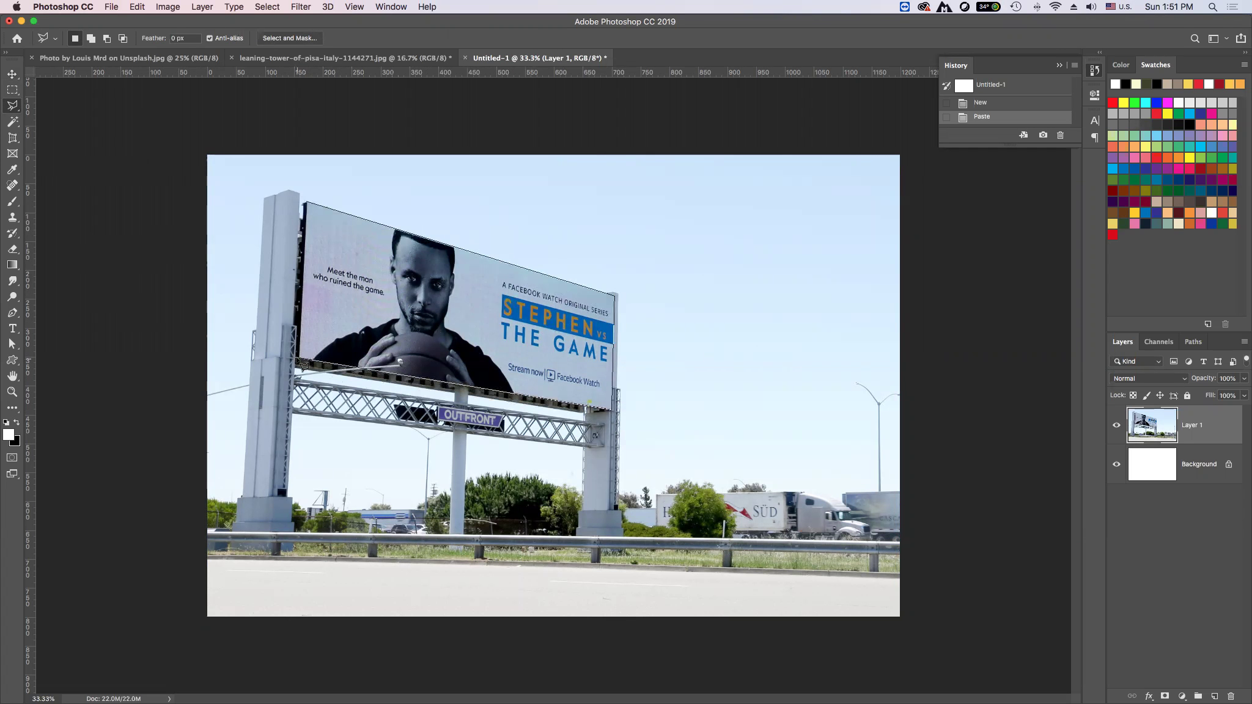
{"action": "left_click", "coordinate": [311, 206]}
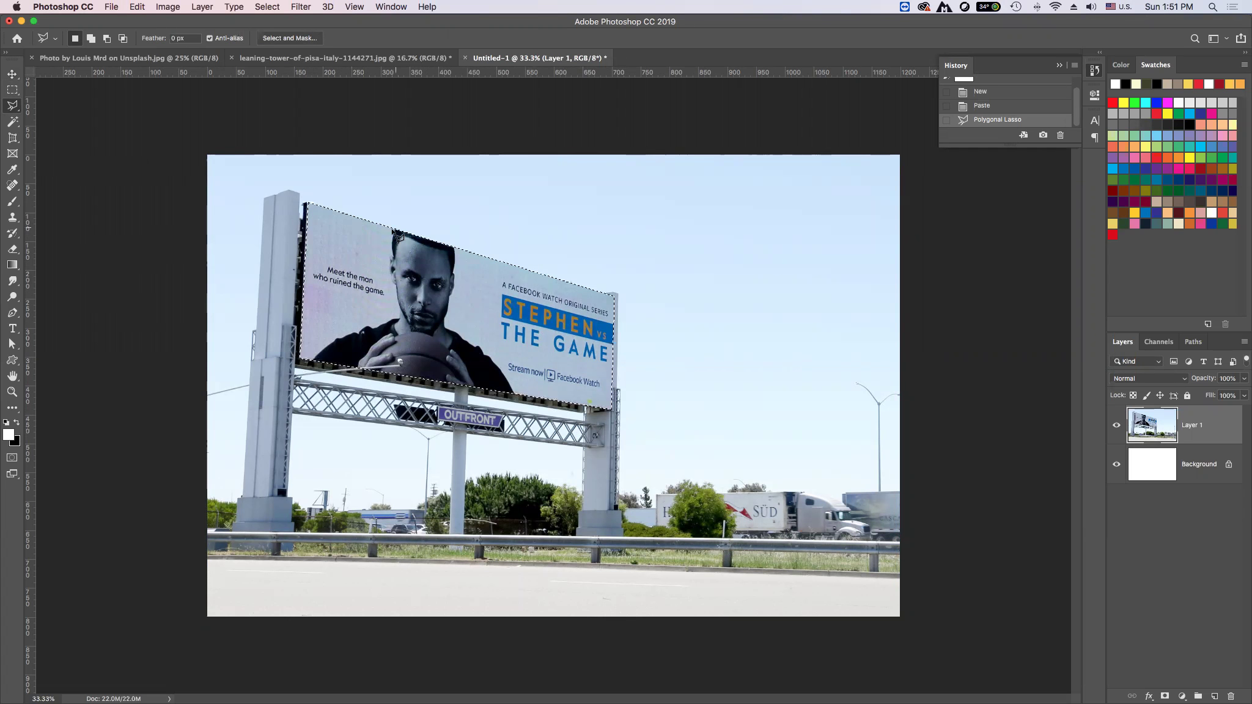
{"action": "left_click", "coordinate": [112, 7]}
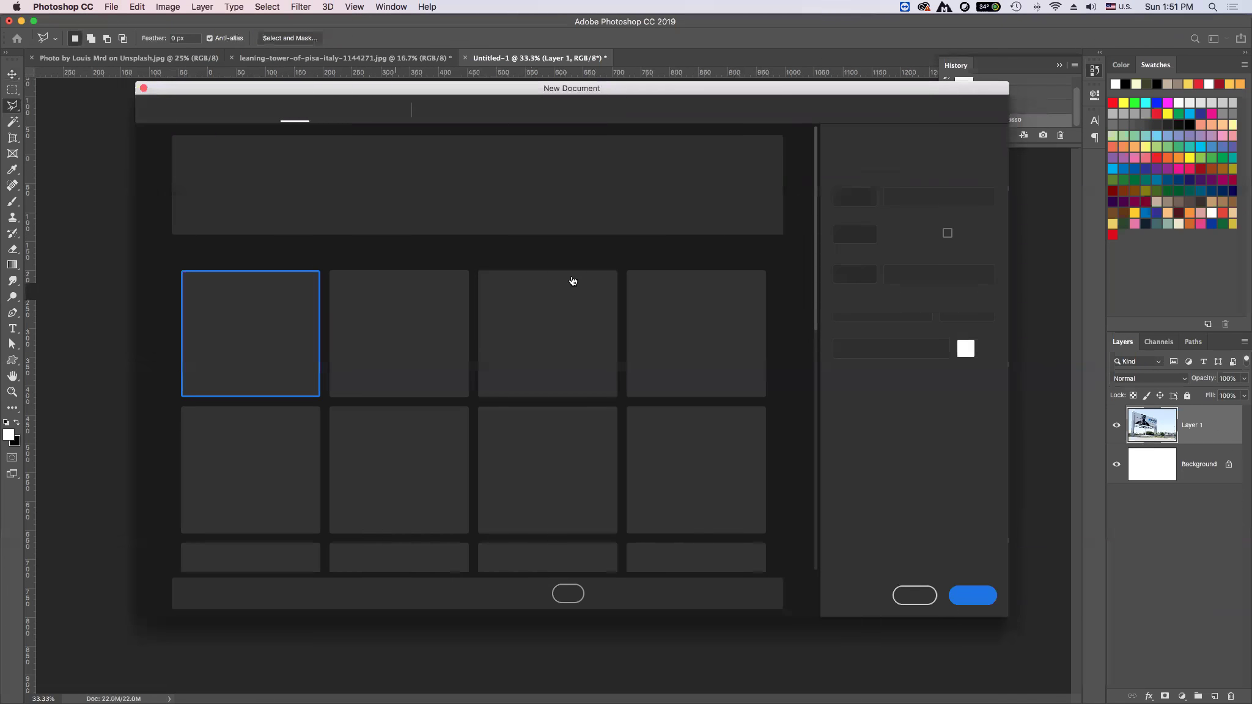
- Paste the billboard into a new document, close it unsaved, and deselect the billboard
{"action": "key", "text": "Escape"}
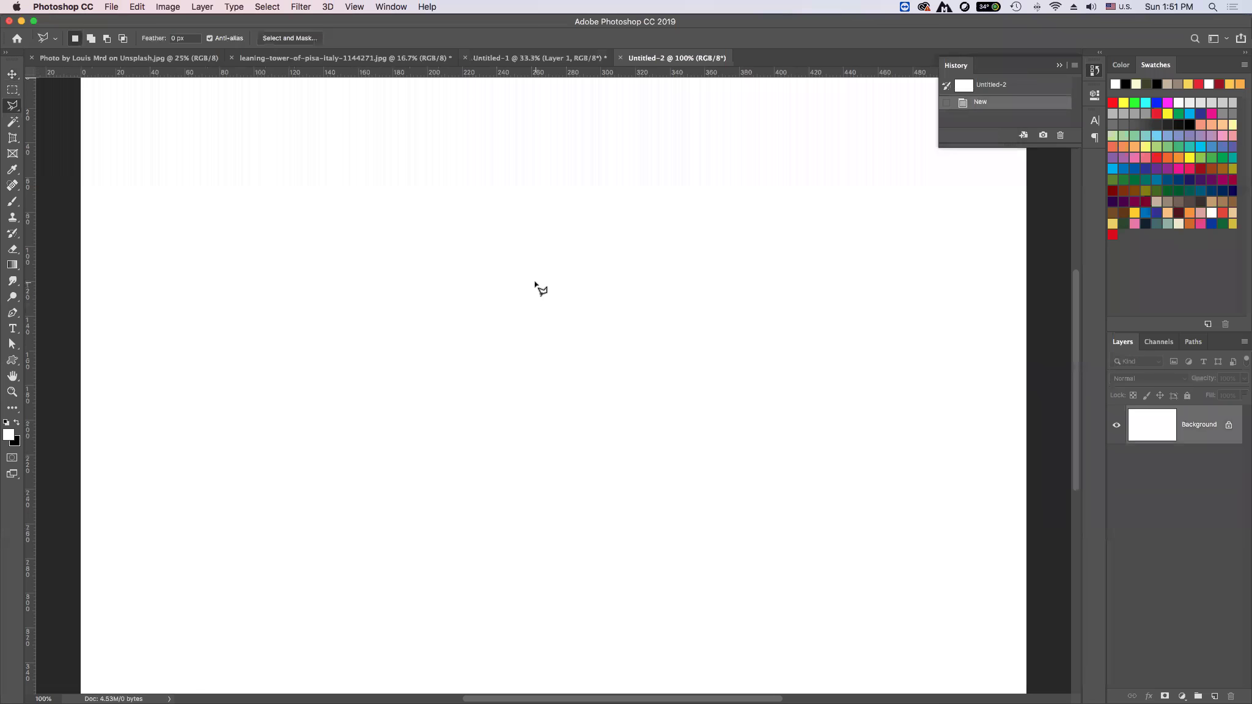
{"action": "key", "text": "cmd+v"}
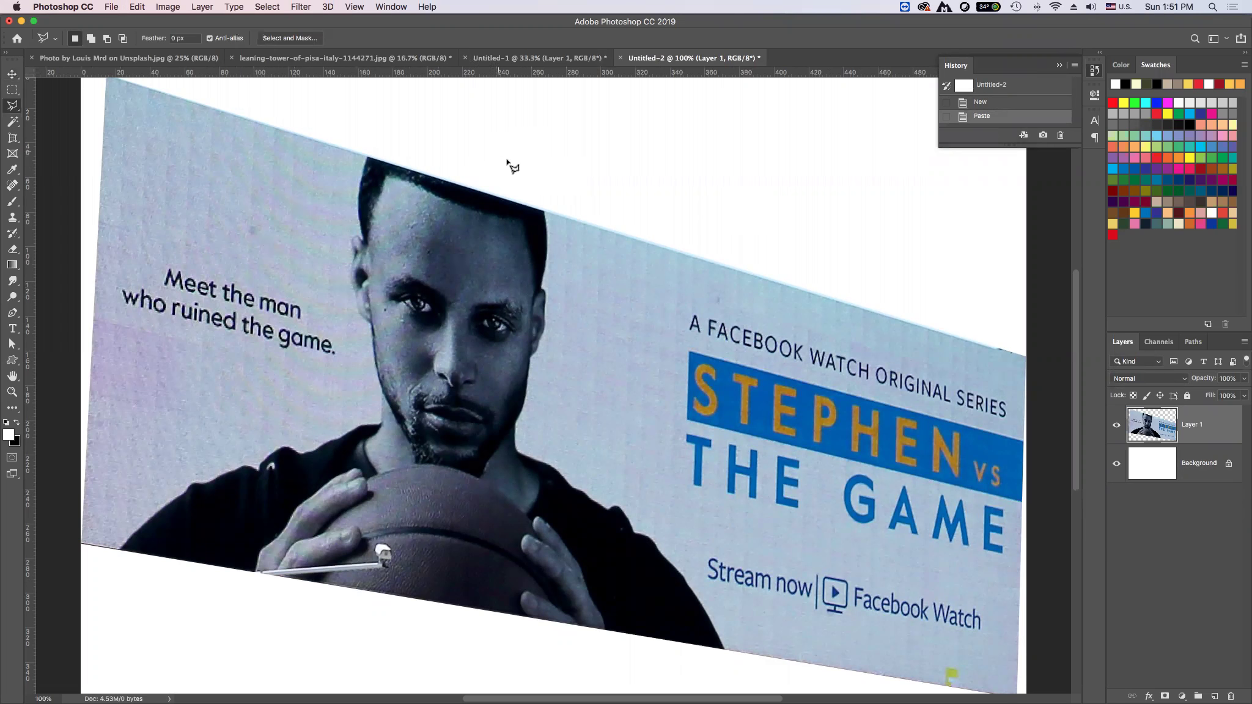
{"action": "left_click", "coordinate": [619, 58]}
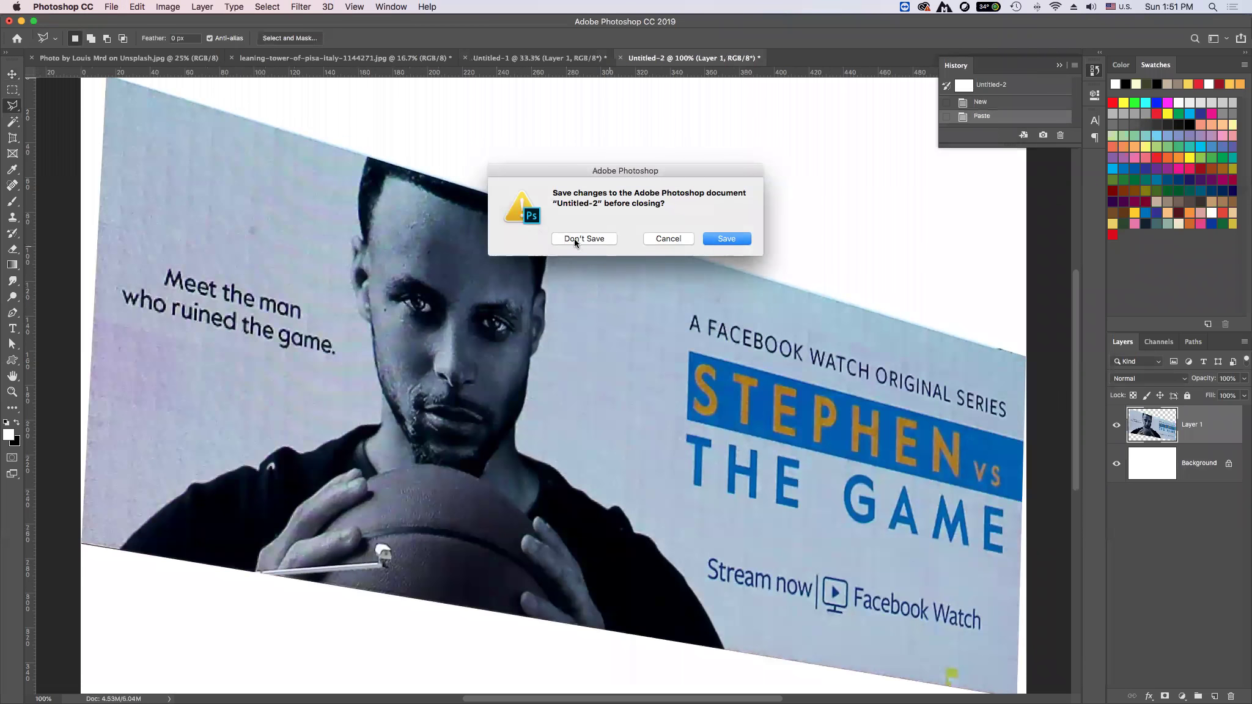
{"action": "left_click", "coordinate": [574, 243]}
{"action": "key", "text": "super+d"}
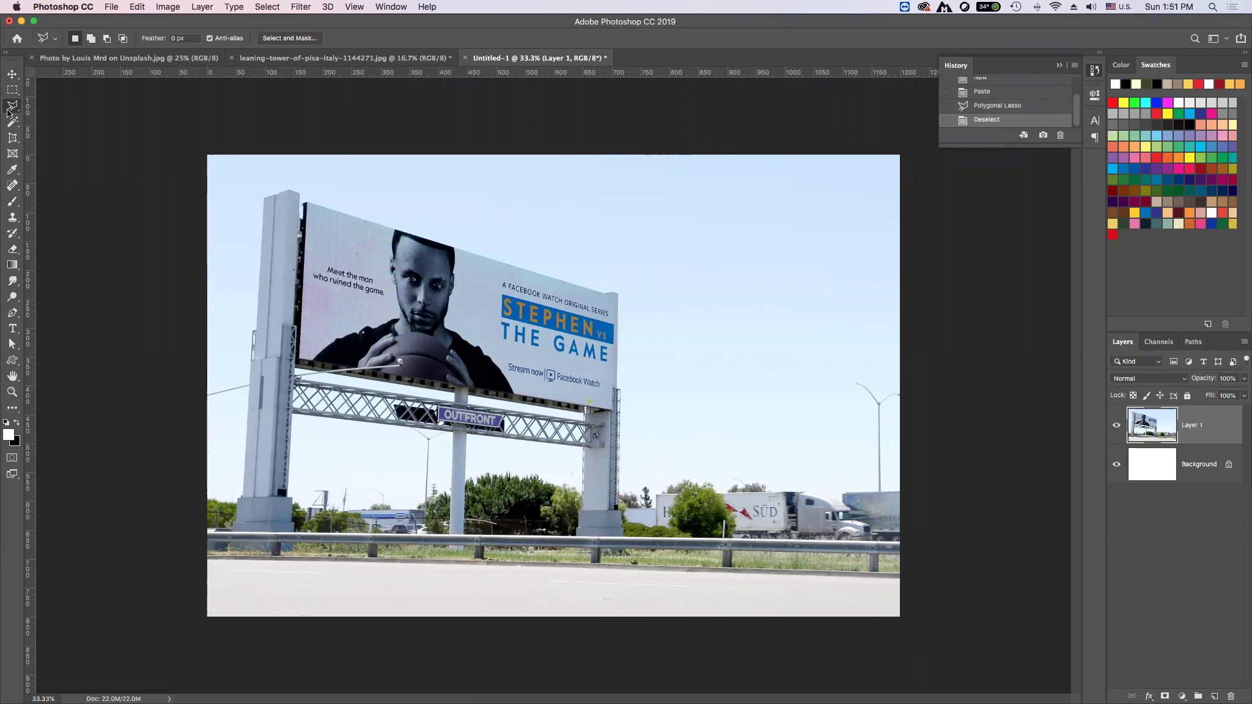
- Perspective-crop the billboard panel by its four corners into a flat rectangular banner
{"action": "left_click", "coordinate": [14, 139]}
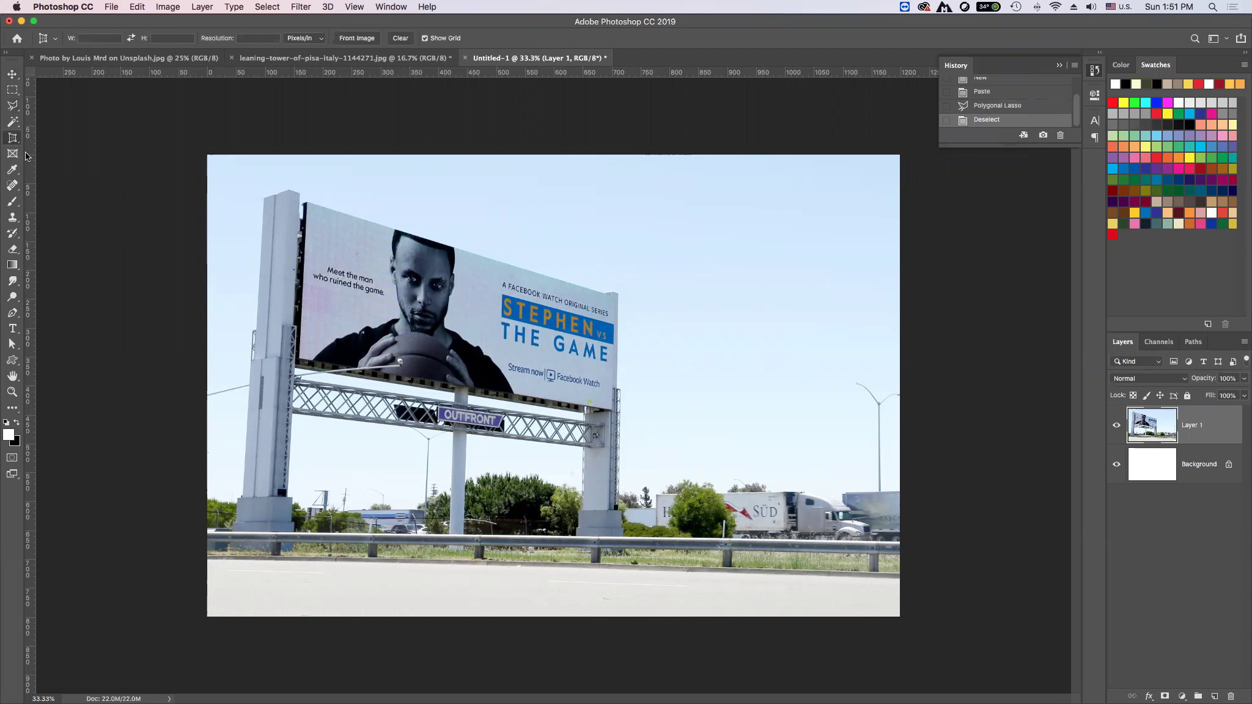
{"action": "left_click", "coordinate": [306, 202]}
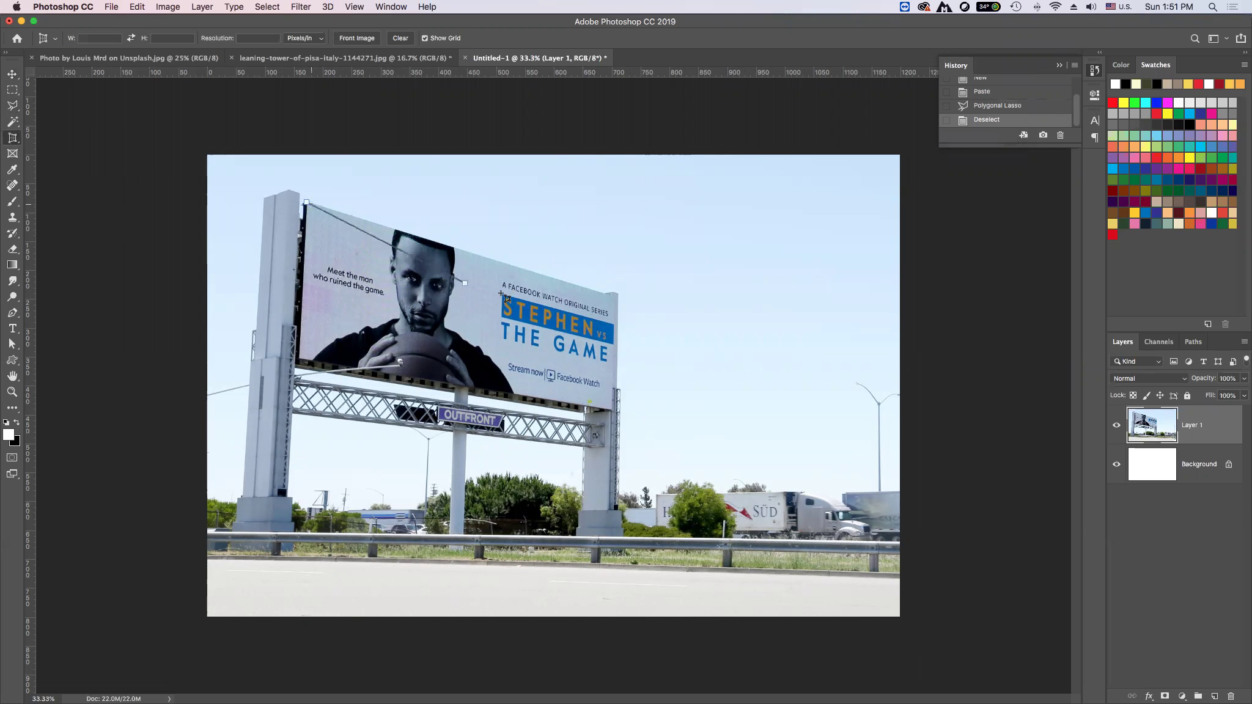
{"action": "left_click", "coordinate": [615, 299]}
{"action": "left_click", "coordinate": [611, 411]}
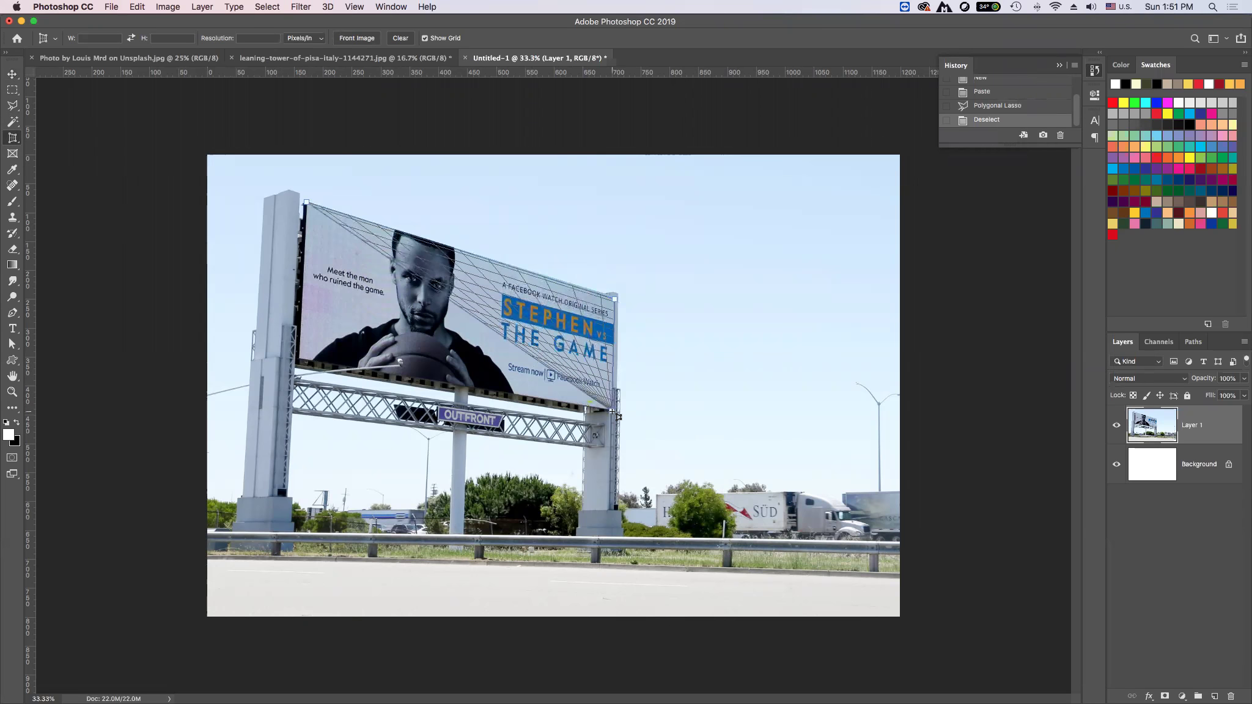
{"action": "left_click", "coordinate": [298, 362]}
{"action": "left_click_drag", "start_coordinate": [298, 362], "coordinate": [297, 358]}
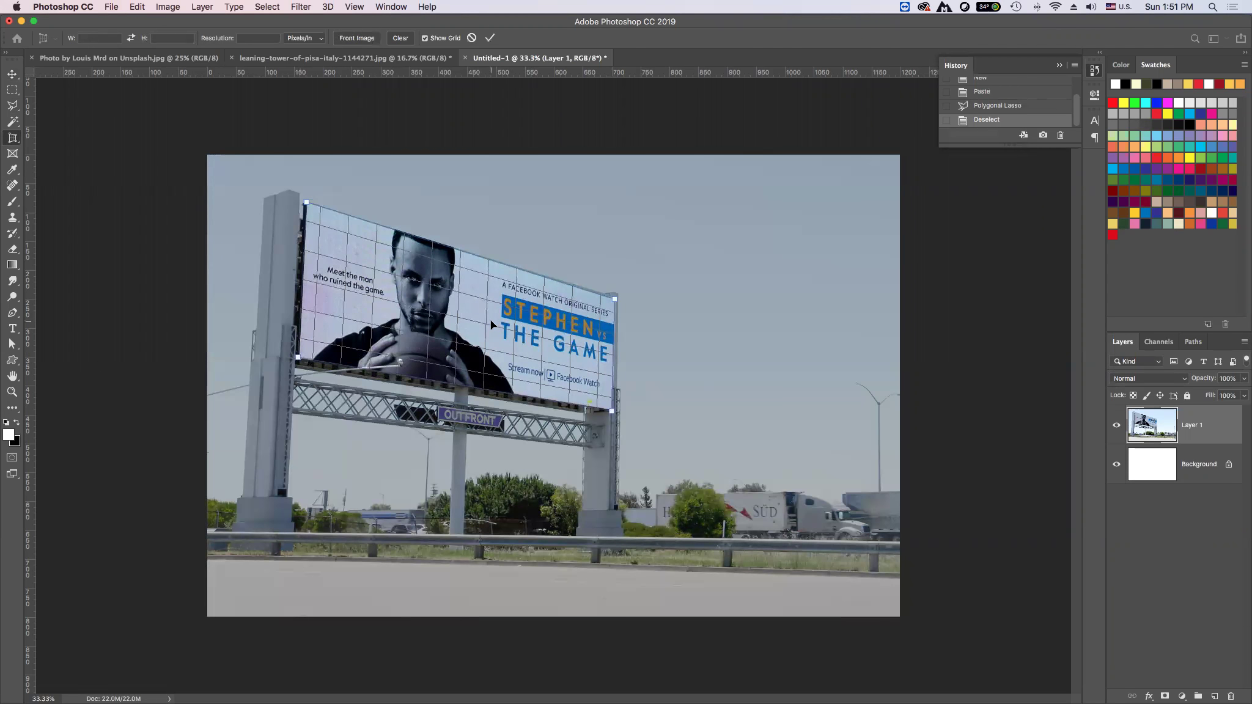
{"action": "key", "text": "Return"}
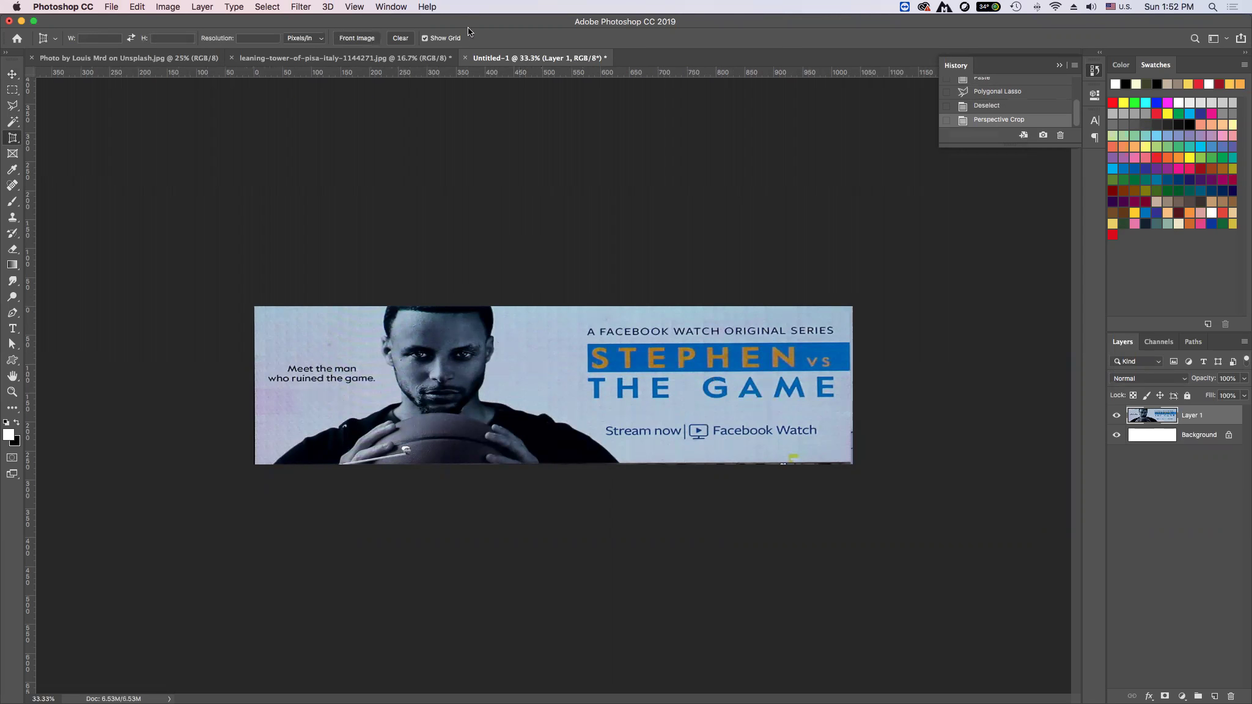
- Discard the billboard document, show the next slide, then return to the Pisa photo
{"action": "left_click", "coordinate": [467, 59]}
{"action": "left_click", "coordinate": [584, 239]}
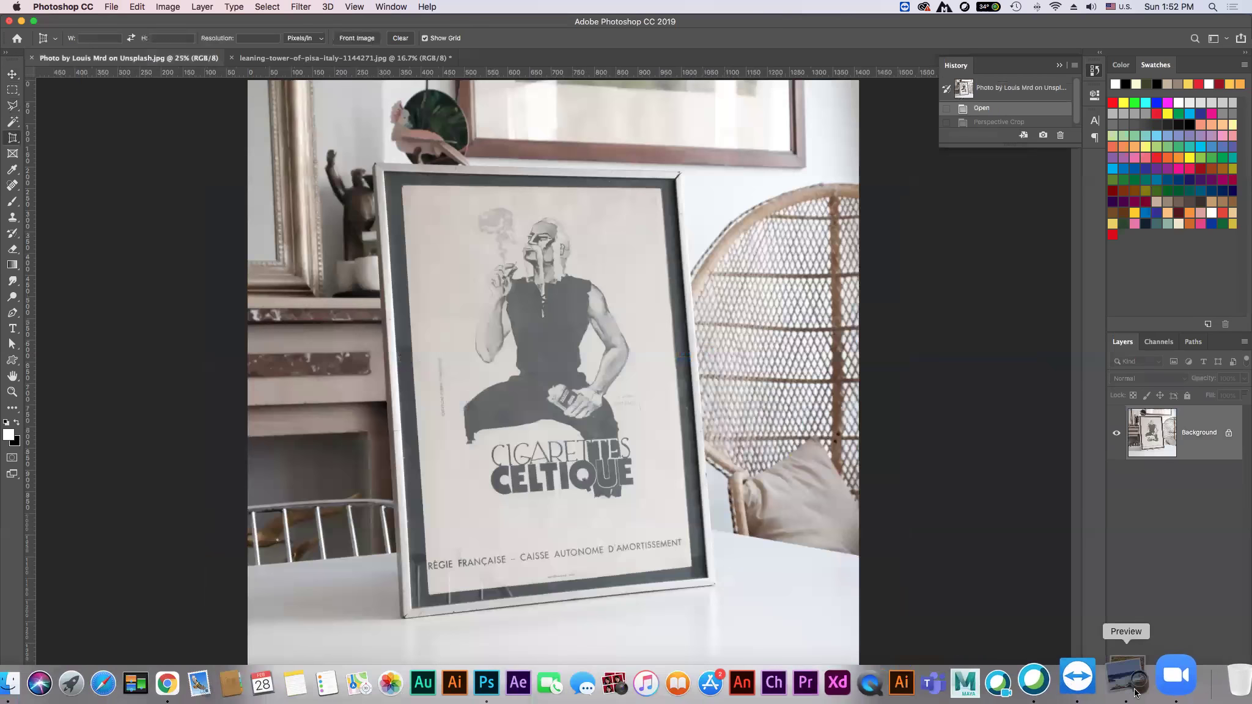
{"action": "left_click", "coordinate": [1136, 691]}
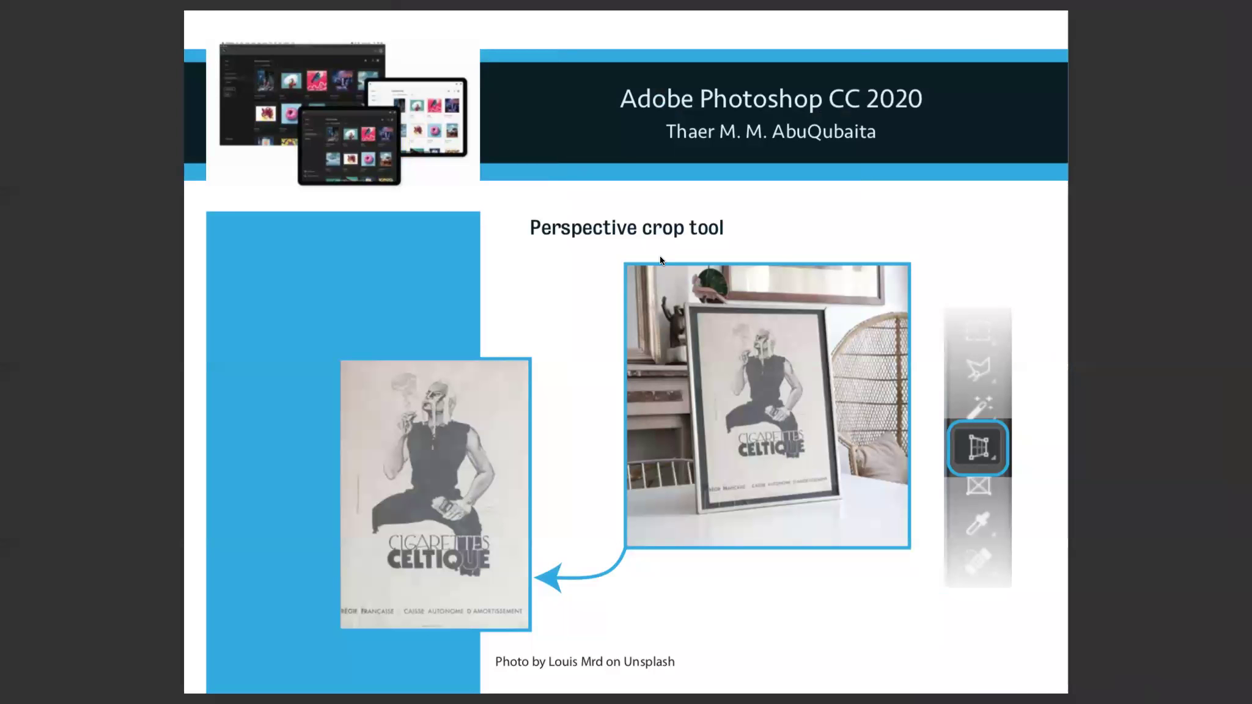
{"action": "key", "text": "Right"}
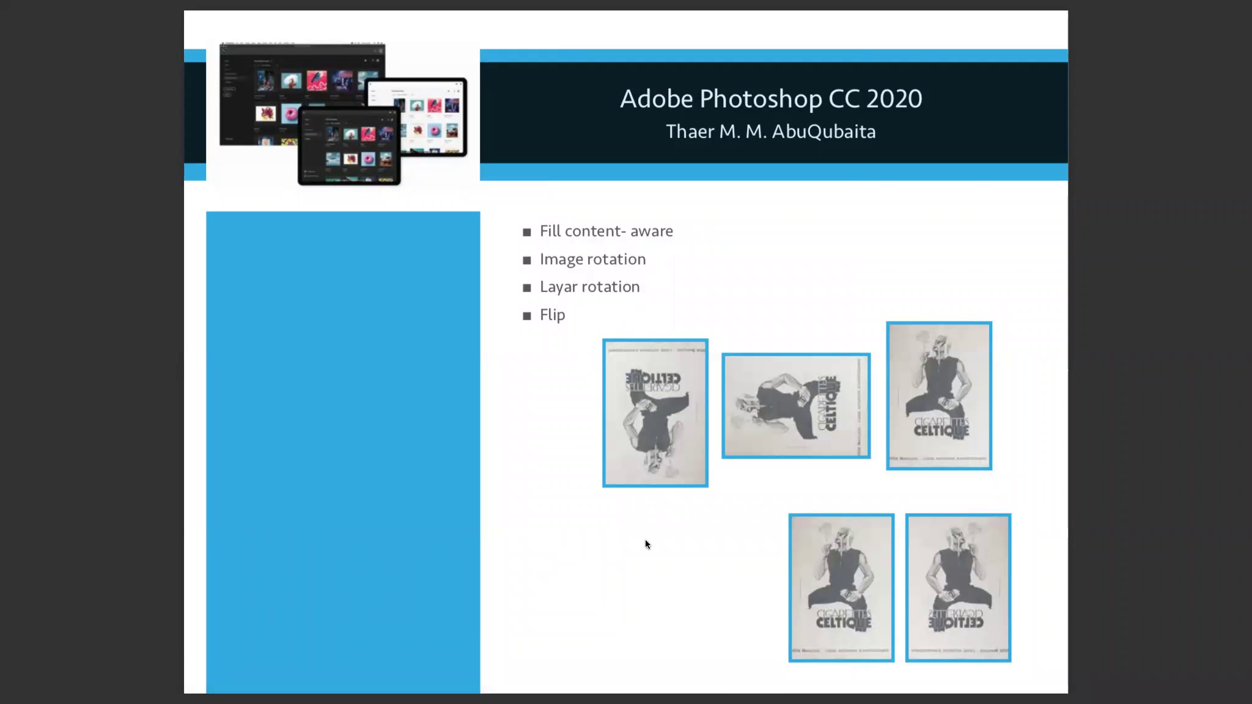
{"action": "left_click", "coordinate": [526, 688]}
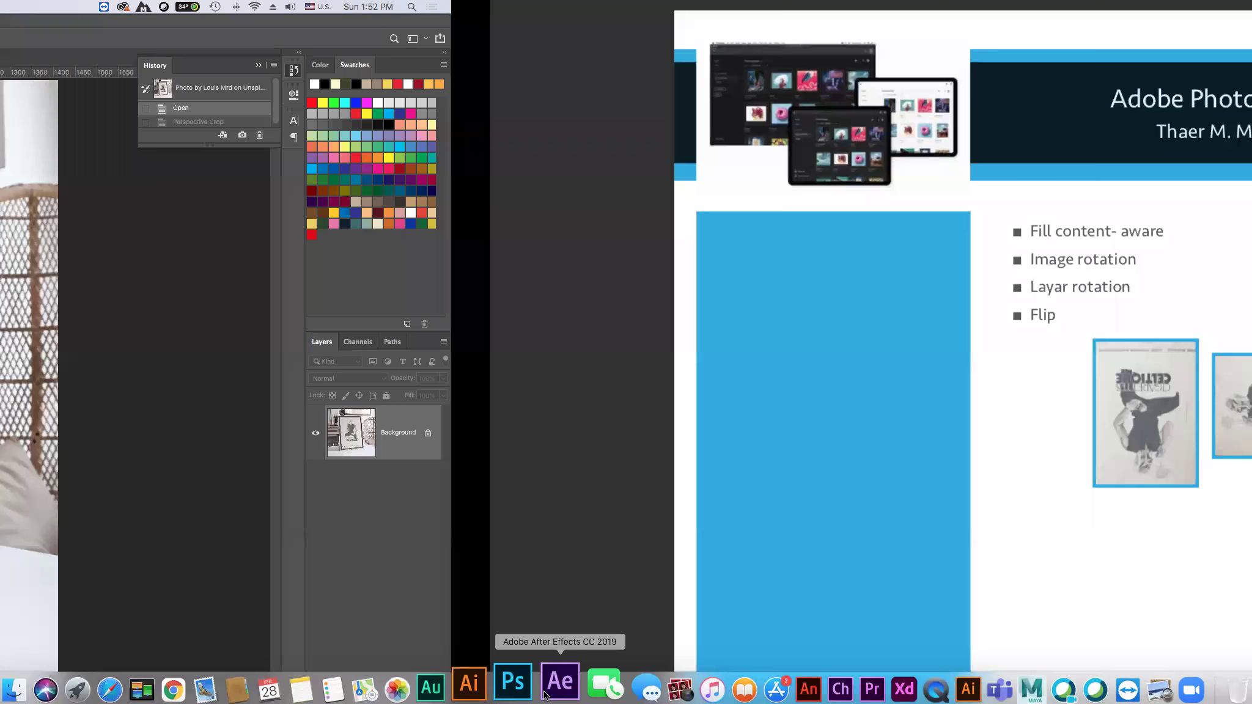
{"action": "left_click", "coordinate": [269, 58]}
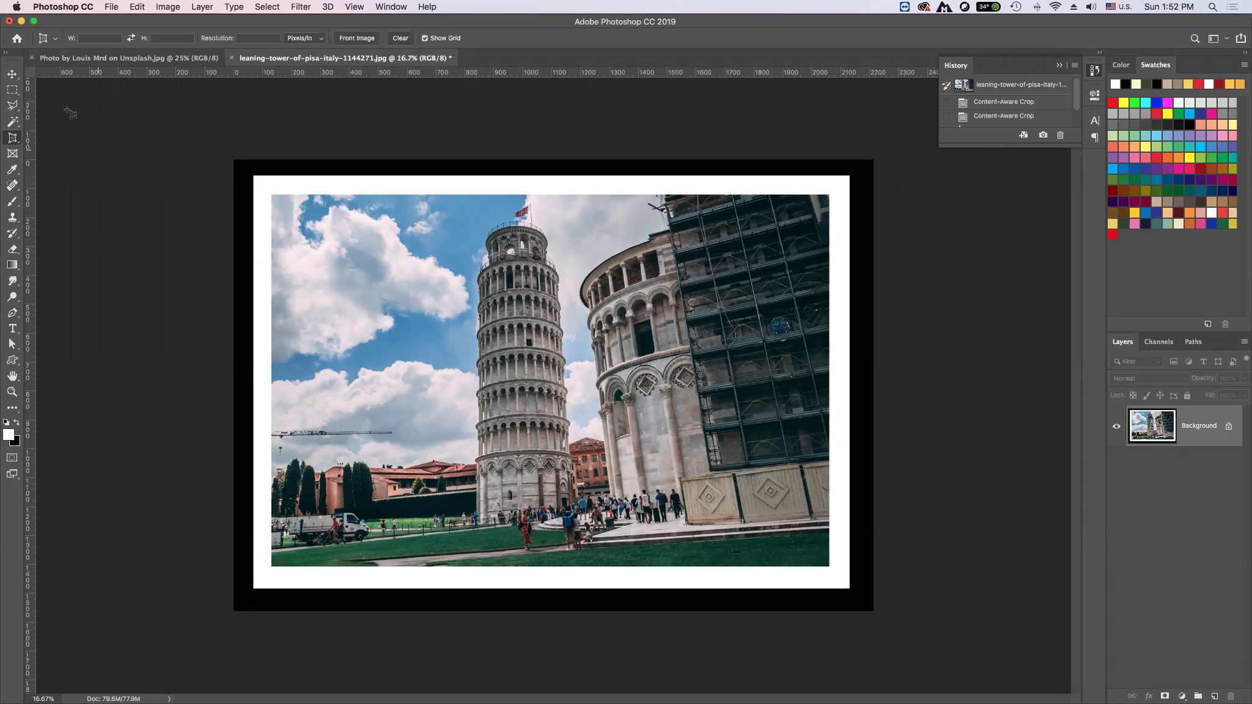
- Crop the Pisa photo with the Crop Tool to the area inside its white and black borders
{"action": "right_click", "coordinate": [12, 137]}
{"action": "left_click", "coordinate": [55, 136]}
{"action": "left_click_drag", "start_coordinate": [271, 194], "coordinate": [831, 568]}
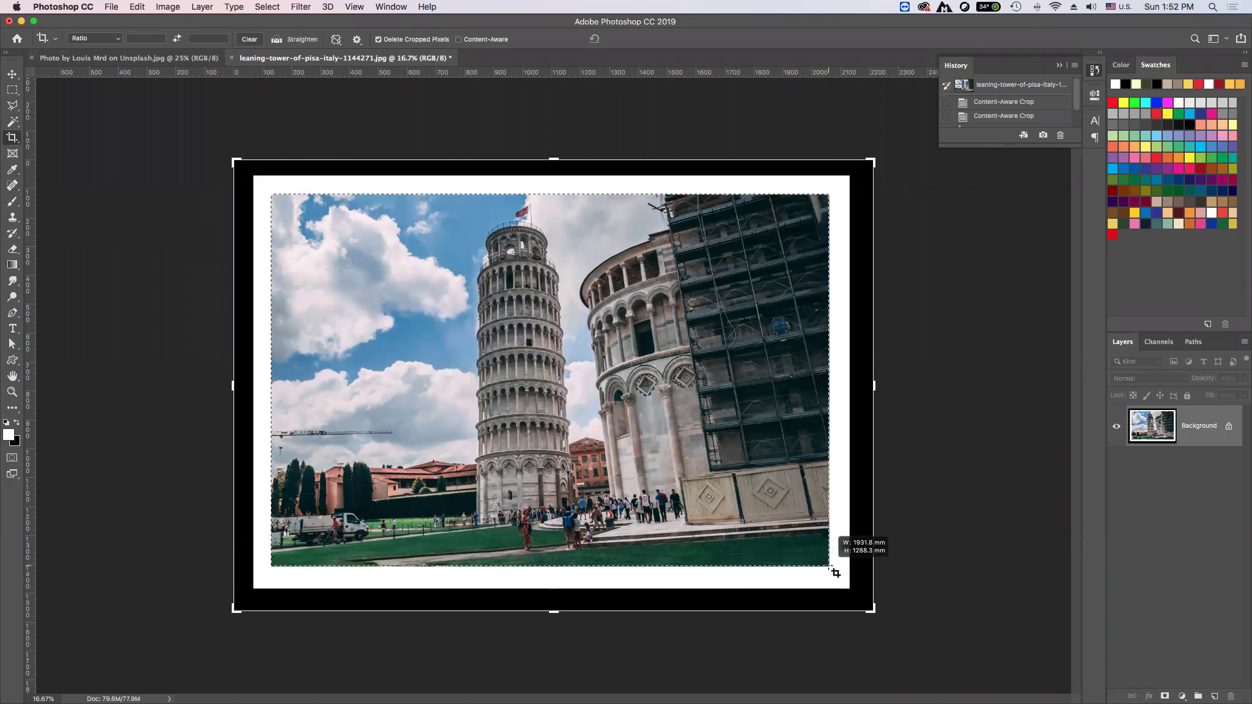
{"action": "left_click_drag", "start_coordinate": [831, 569], "coordinate": [831, 571]}
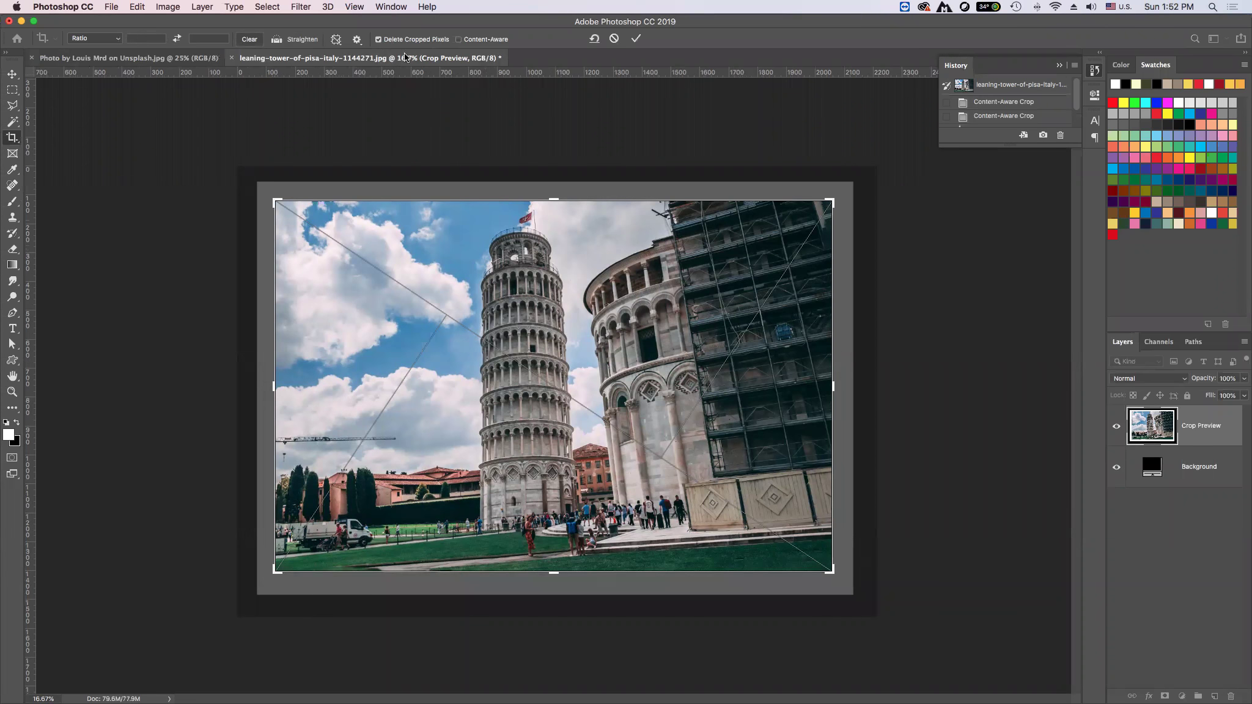
{"action": "key", "text": "Return"}
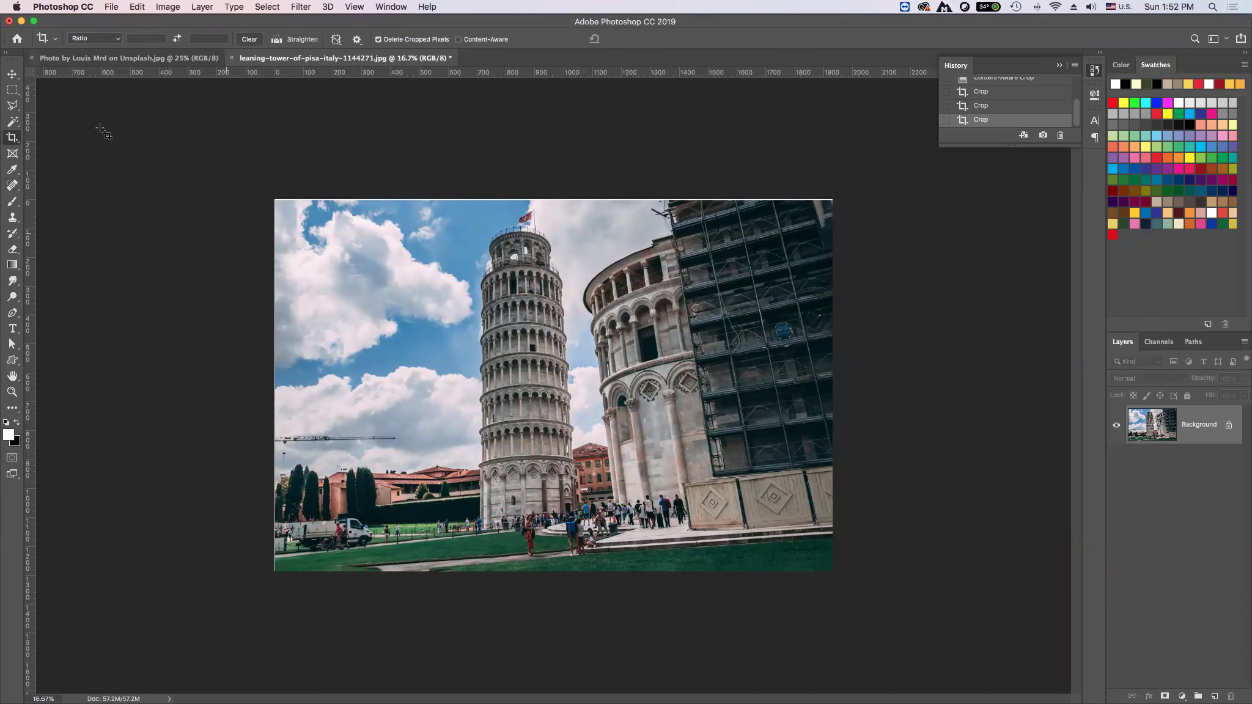
{"action": "left_click", "coordinate": [10, 76]}
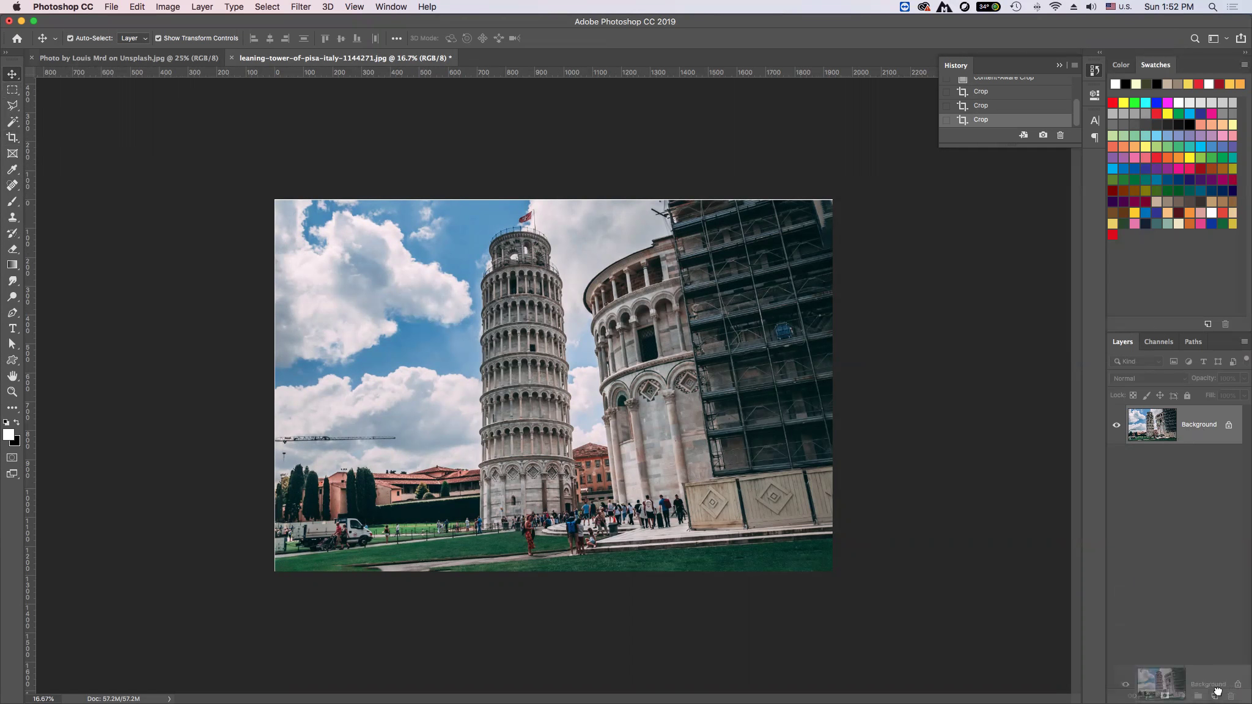
- Duplicate the photo layer and fill the original Background layer with white
{"action": "left_click_drag", "start_coordinate": [1173, 426], "coordinate": [1215, 697]}
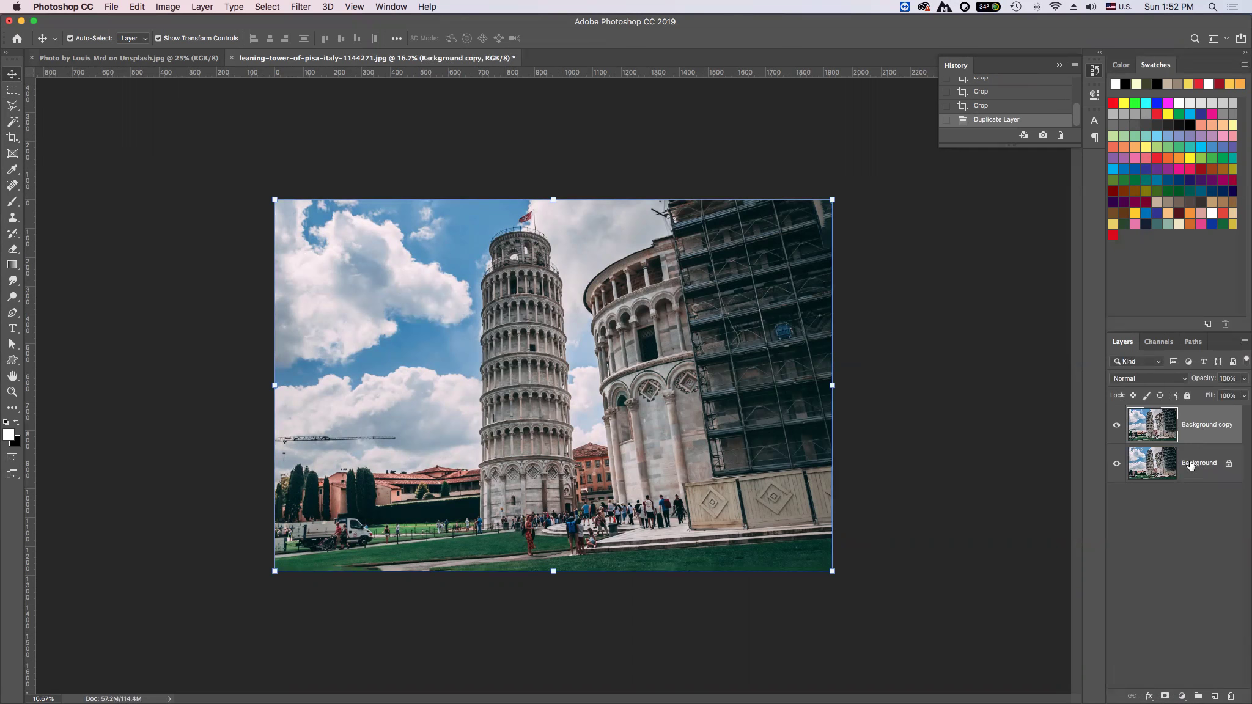
{"action": "left_click", "coordinate": [1190, 466]}
{"action": "key", "text": "alt+BackSpace"}
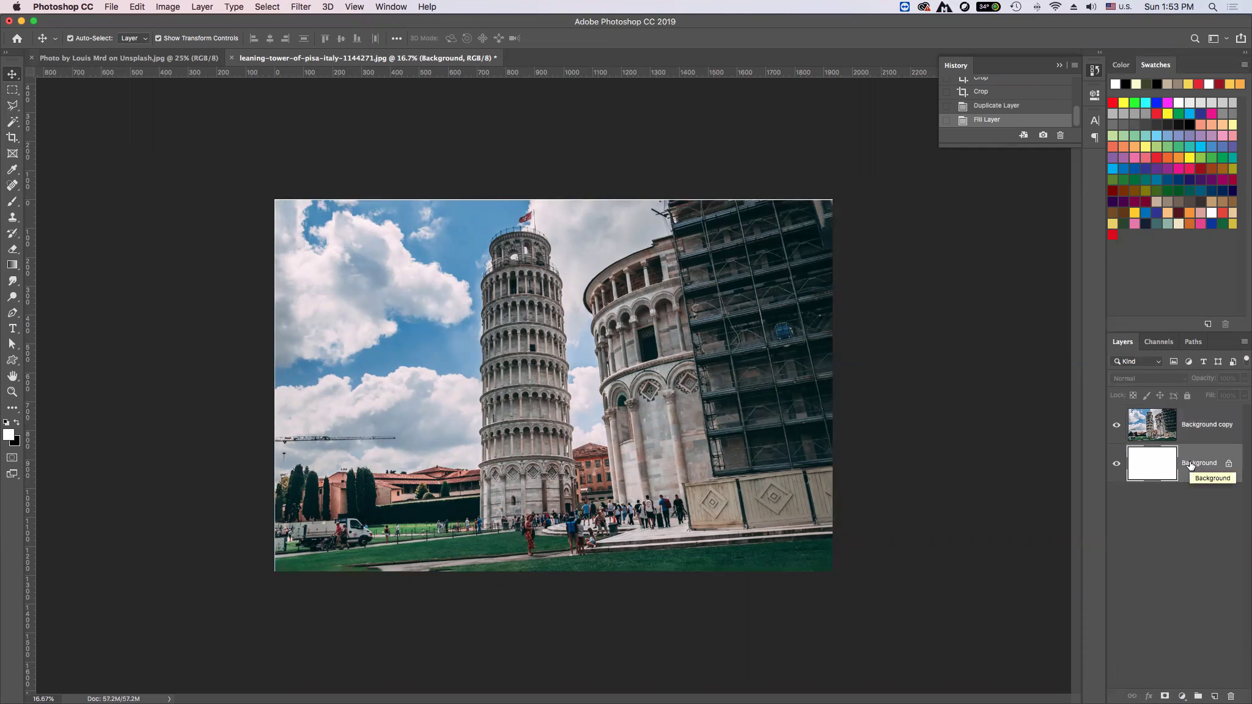
{"action": "left_click", "coordinate": [1175, 423]}
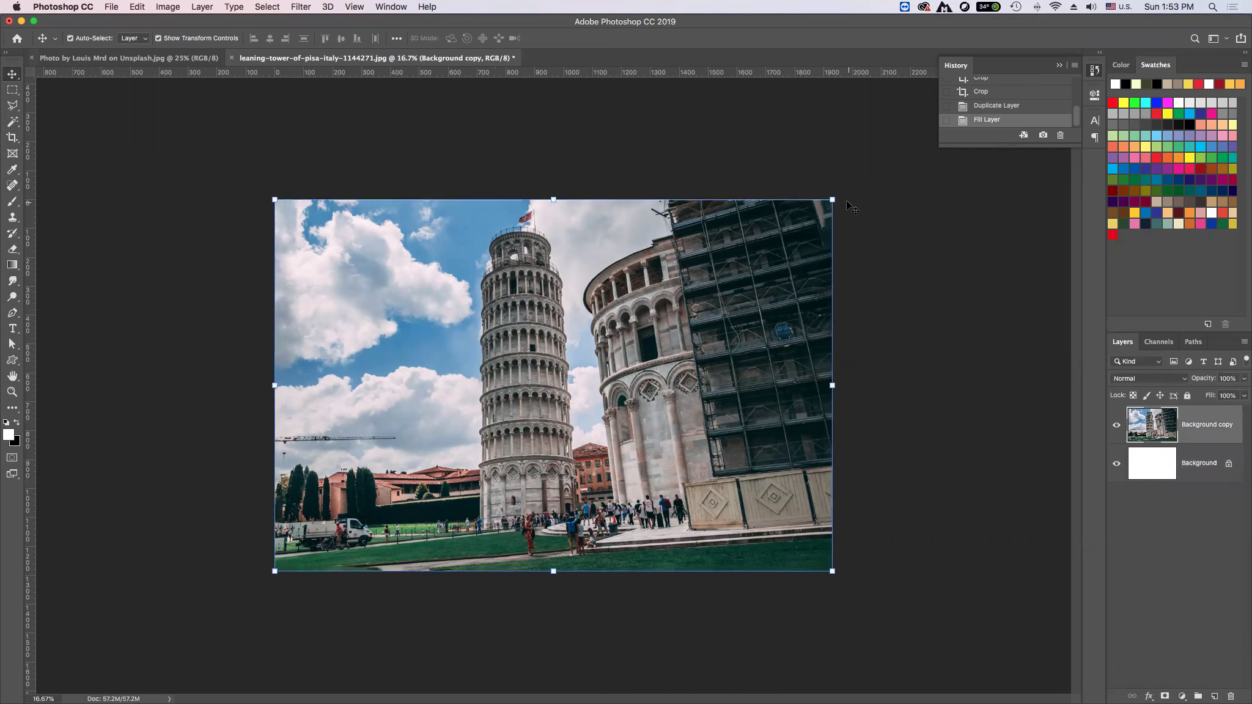
- Free Transform the Background copy: rotate about -6.4° and enlarge to roughly 108%
{"action": "left_click_drag", "start_coordinate": [844, 199], "coordinate": [829, 162]}
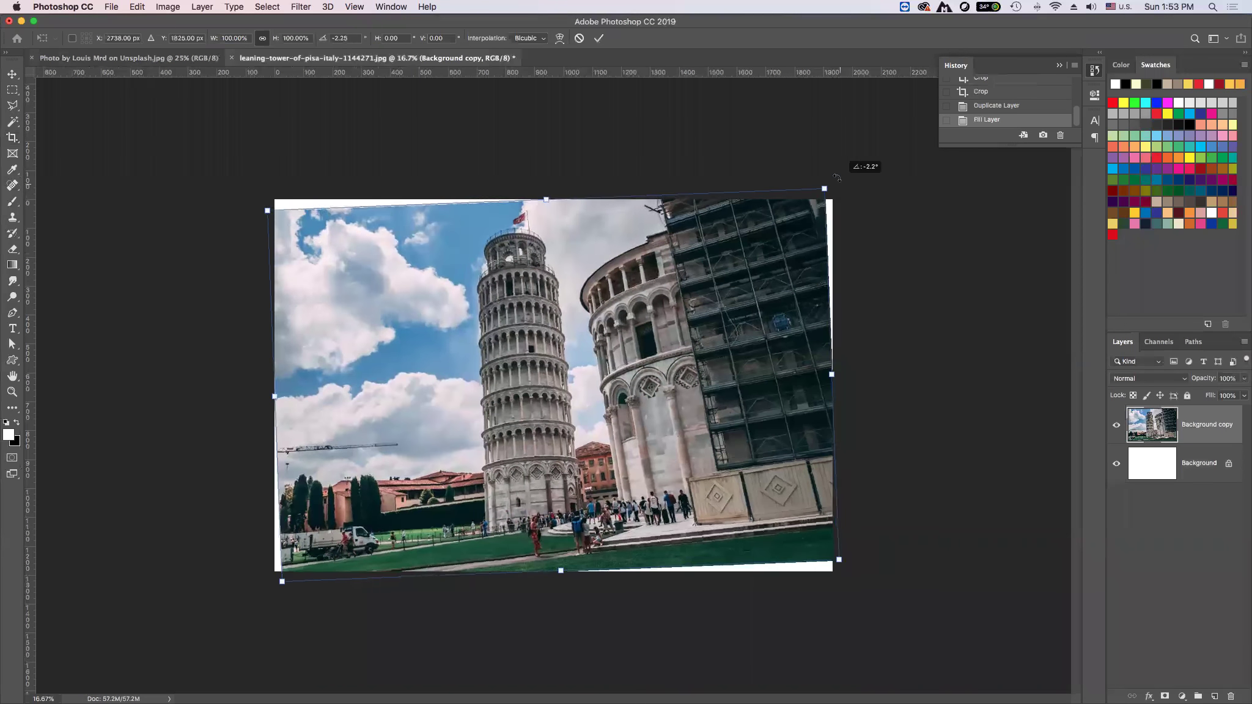
{"action": "left_click_drag", "start_coordinate": [713, 277], "coordinate": [712, 287]}
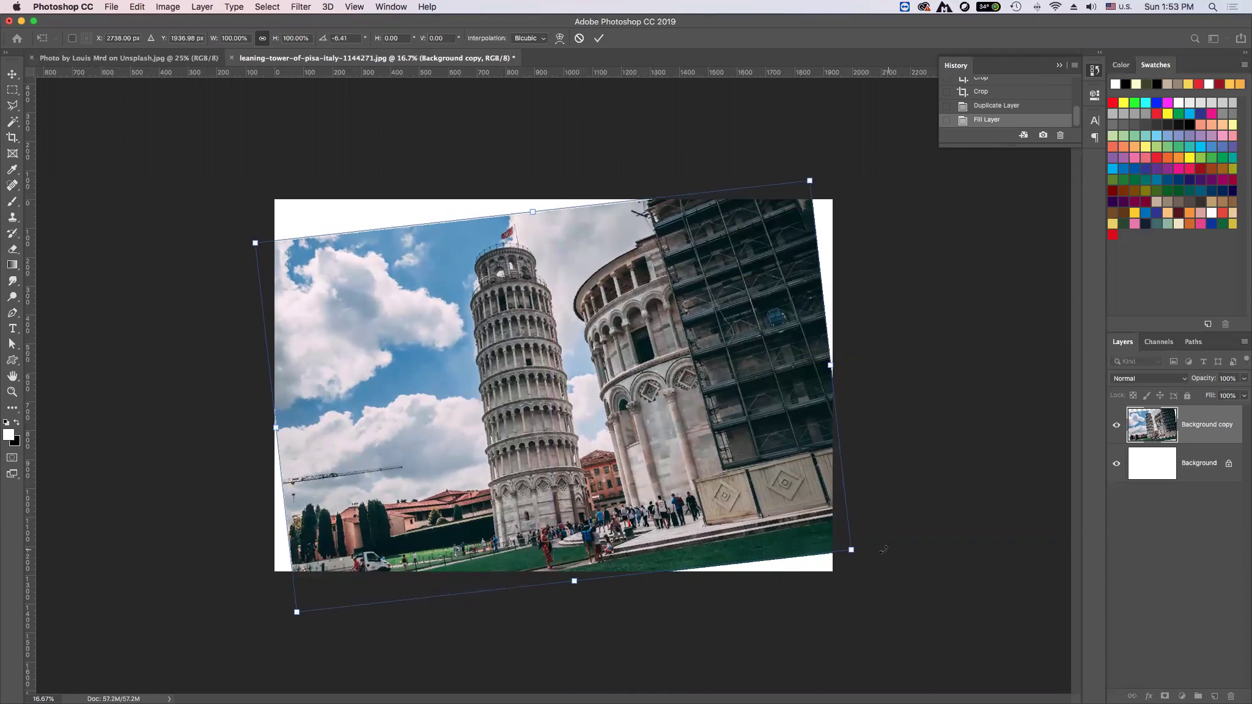
{"action": "left_click_drag", "start_coordinate": [852, 551], "coordinate": [883, 561]}
{"action": "left_click_drag", "start_coordinate": [706, 492], "coordinate": [691, 488]}
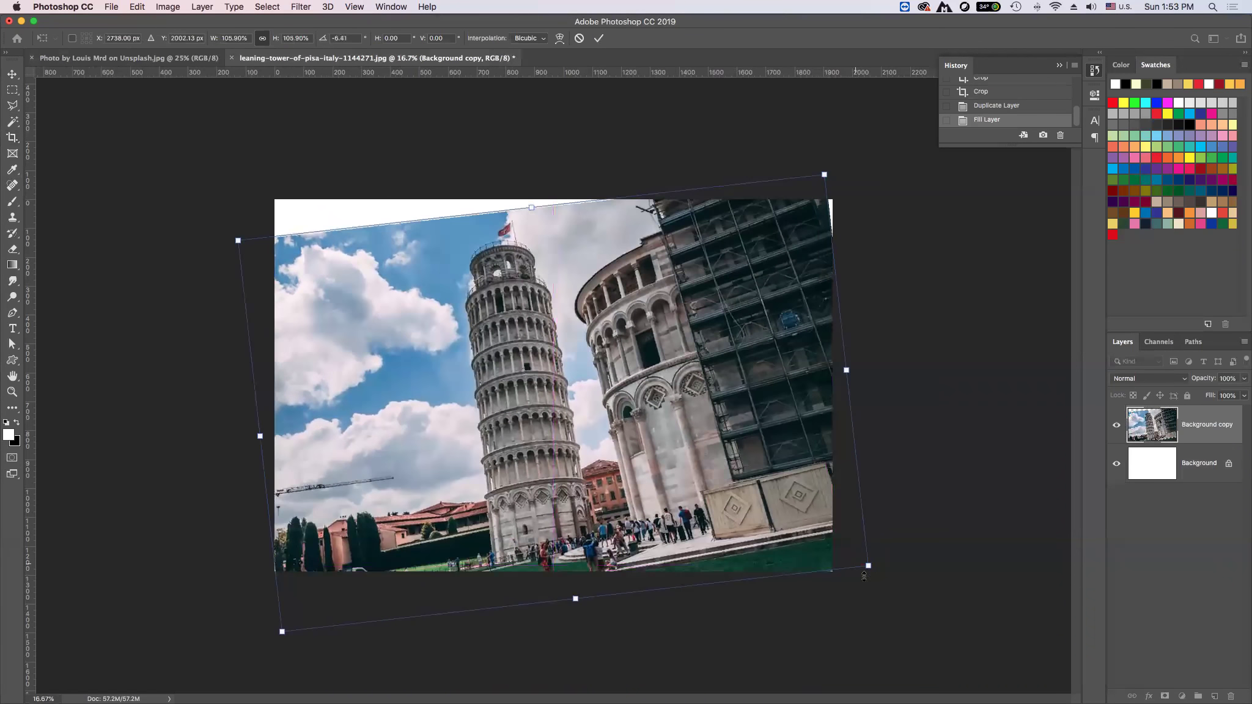
{"action": "left_click_drag", "start_coordinate": [869, 567], "coordinate": [884, 574]}
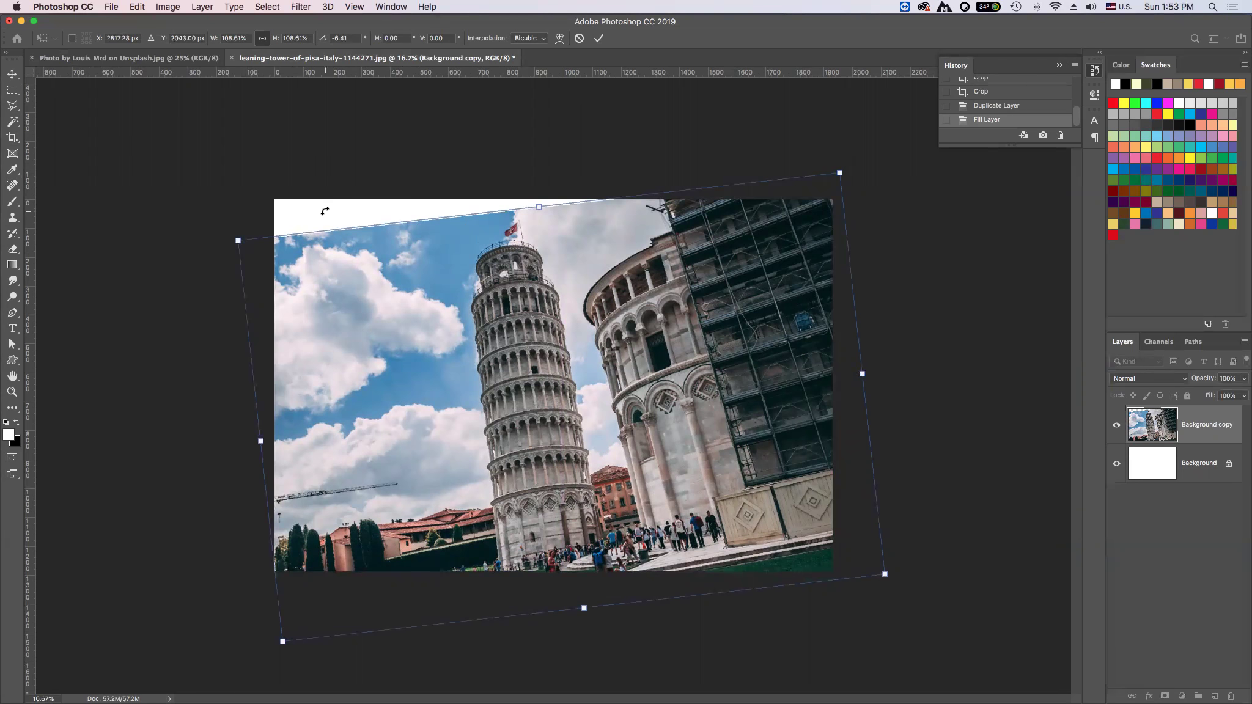
{"action": "key", "text": "Return"}
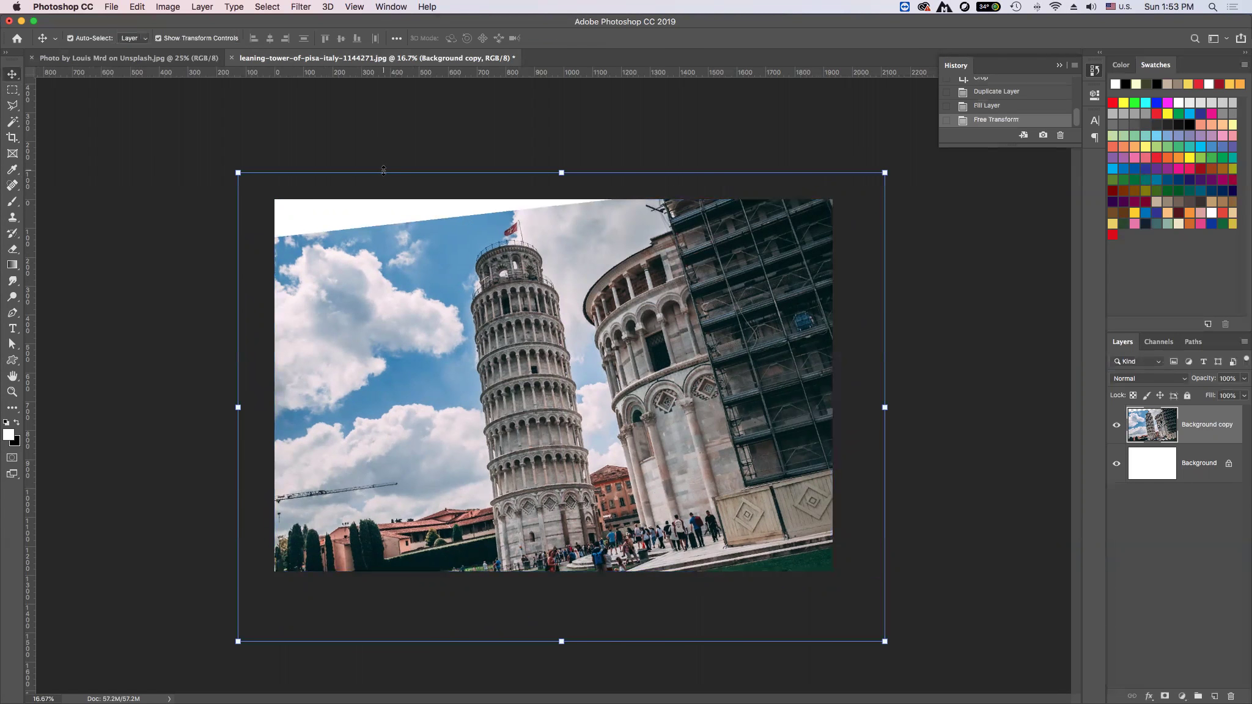
{"action": "left_click", "coordinate": [485, 146]}
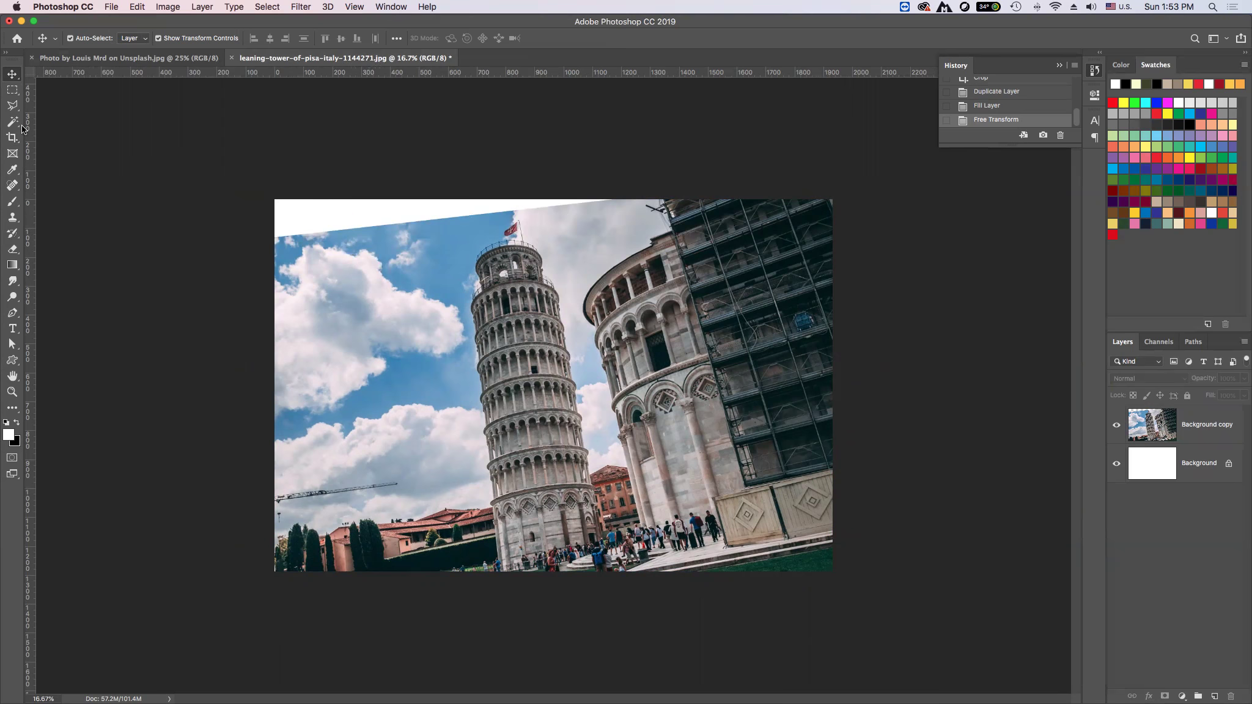
- Select the white wedge on the Background copy layer with the Magic Wand
{"action": "left_click", "coordinate": [12, 106]}
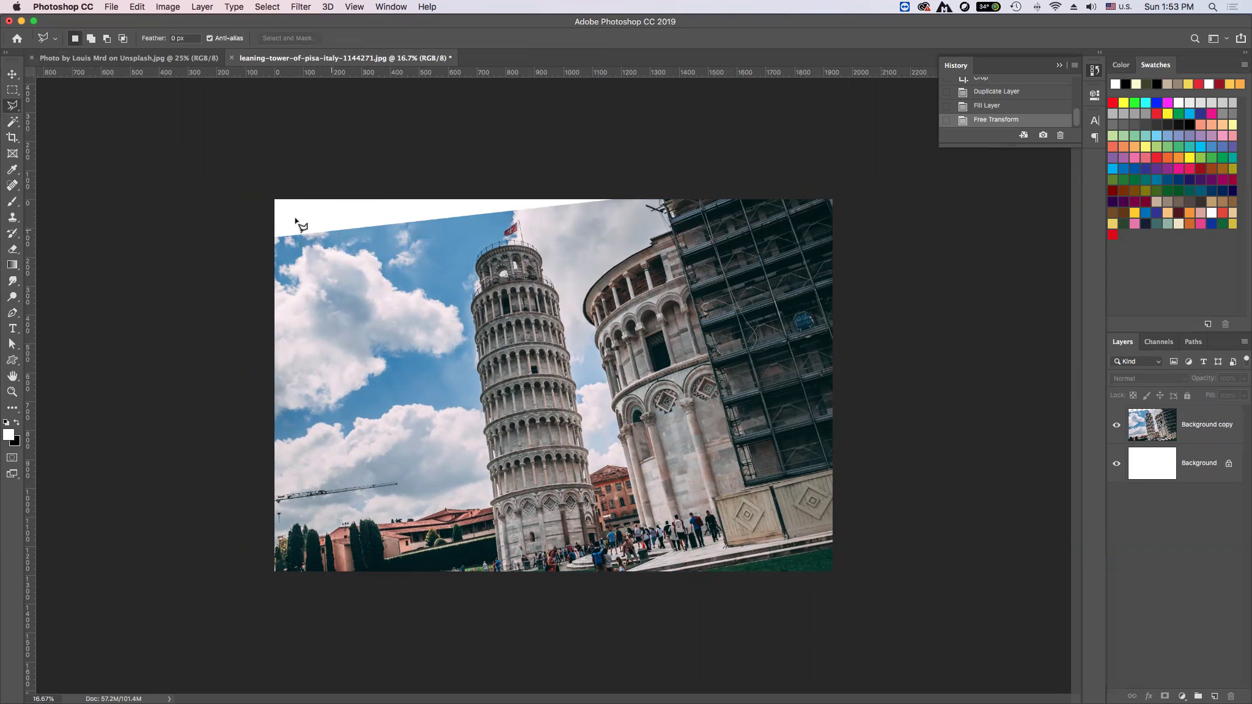
{"action": "right_click", "coordinate": [15, 111]}
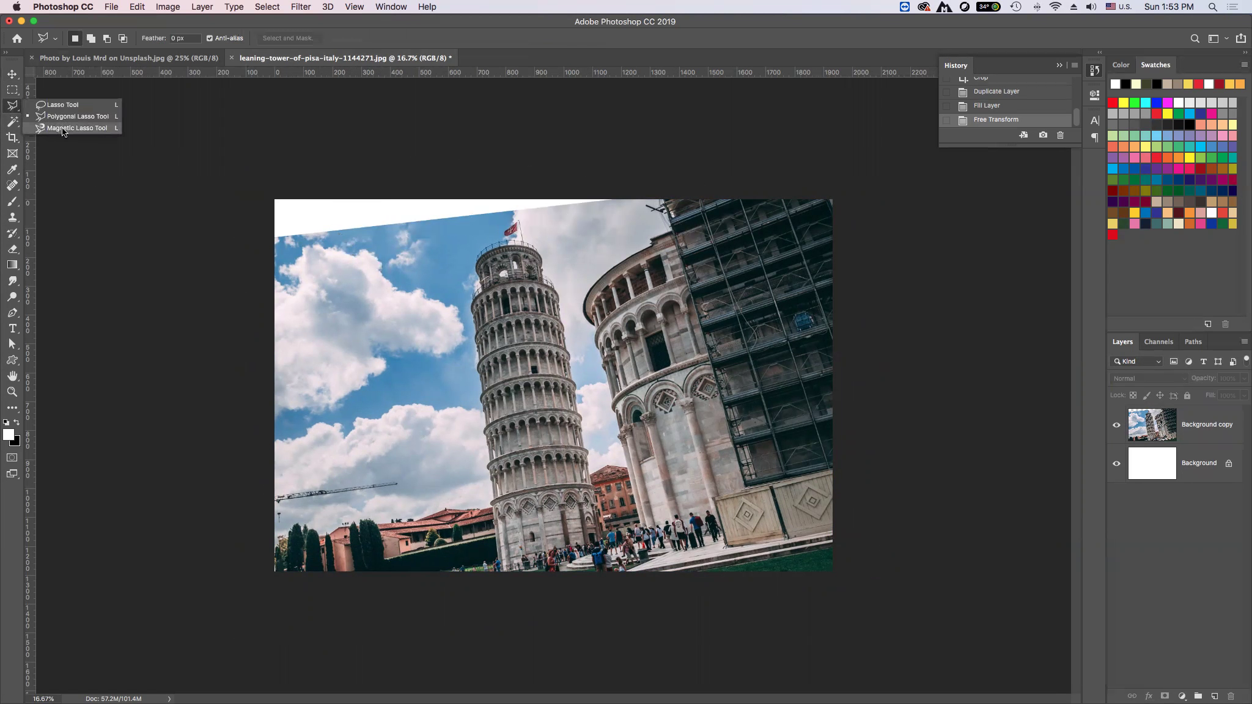
{"action": "left_click", "coordinate": [13, 121]}
{"action": "left_click", "coordinate": [327, 222]}
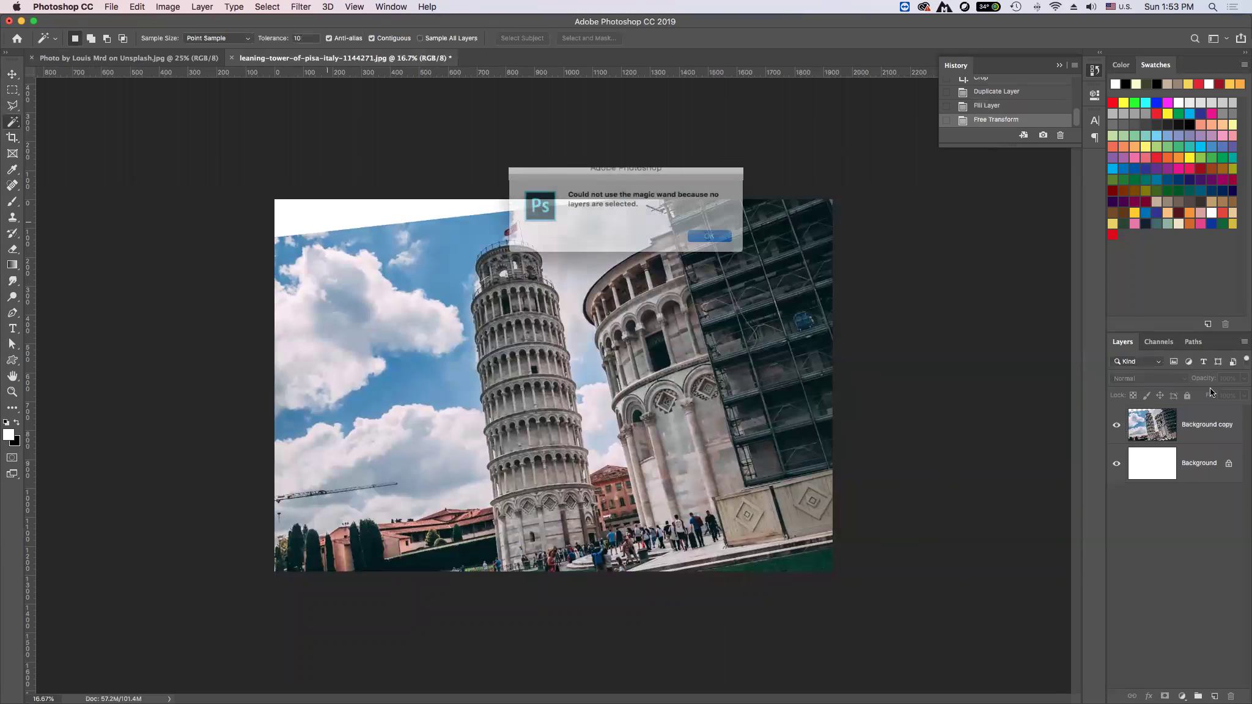
{"action": "left_click", "coordinate": [718, 240]}
{"action": "left_click", "coordinate": [1183, 432]}
{"action": "left_click", "coordinate": [324, 225]}
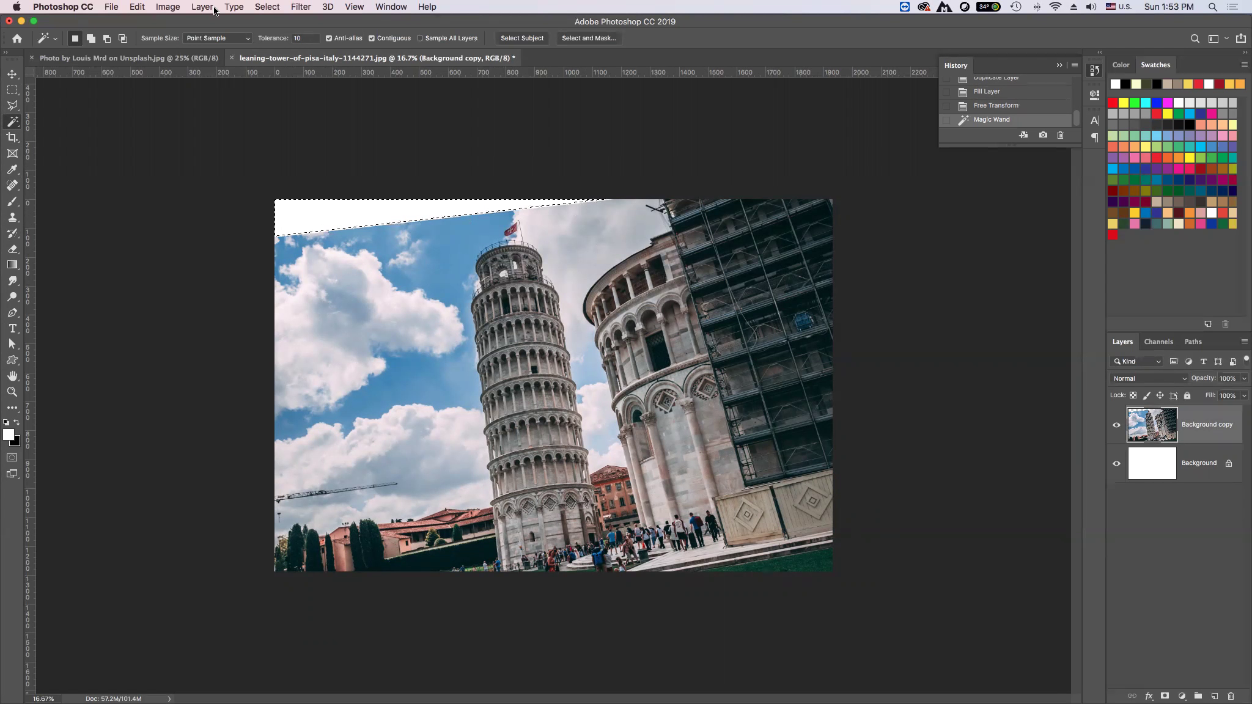
- Expand the wedge selection by 4 pixels, then by 10 pixels
{"action": "left_click", "coordinate": [269, 7]}
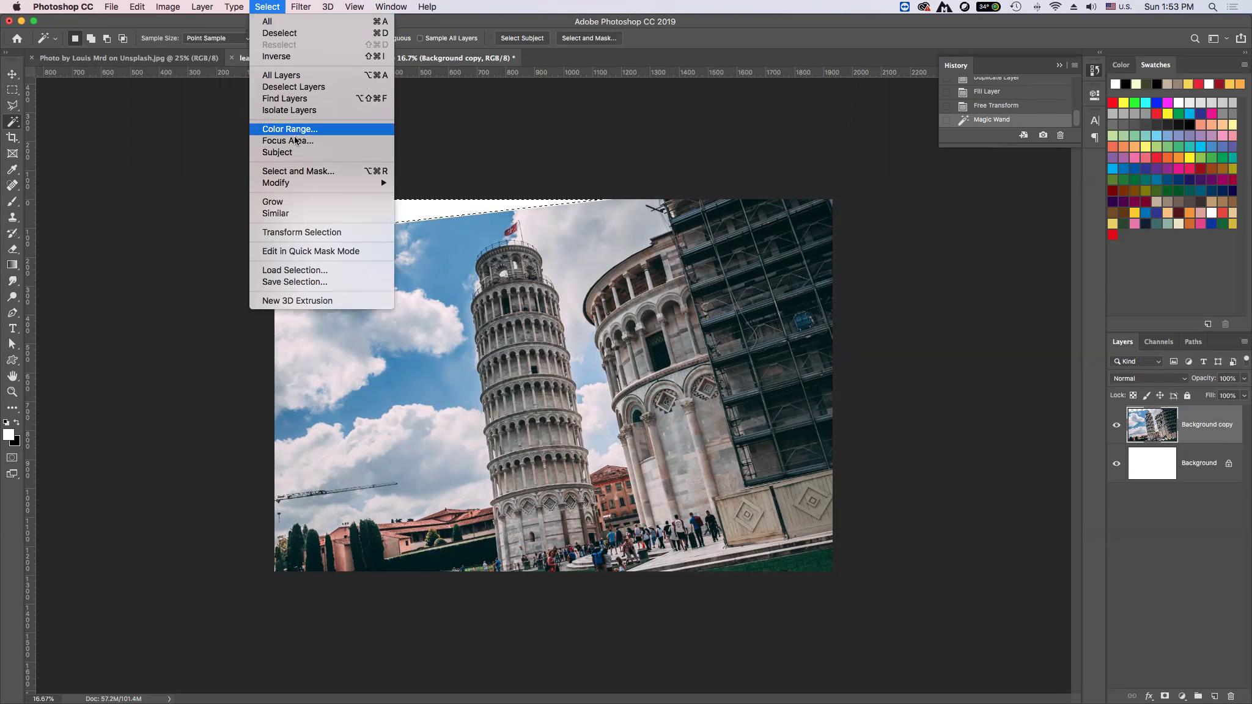
{"action": "mouse_move", "coordinate": [294, 183]}
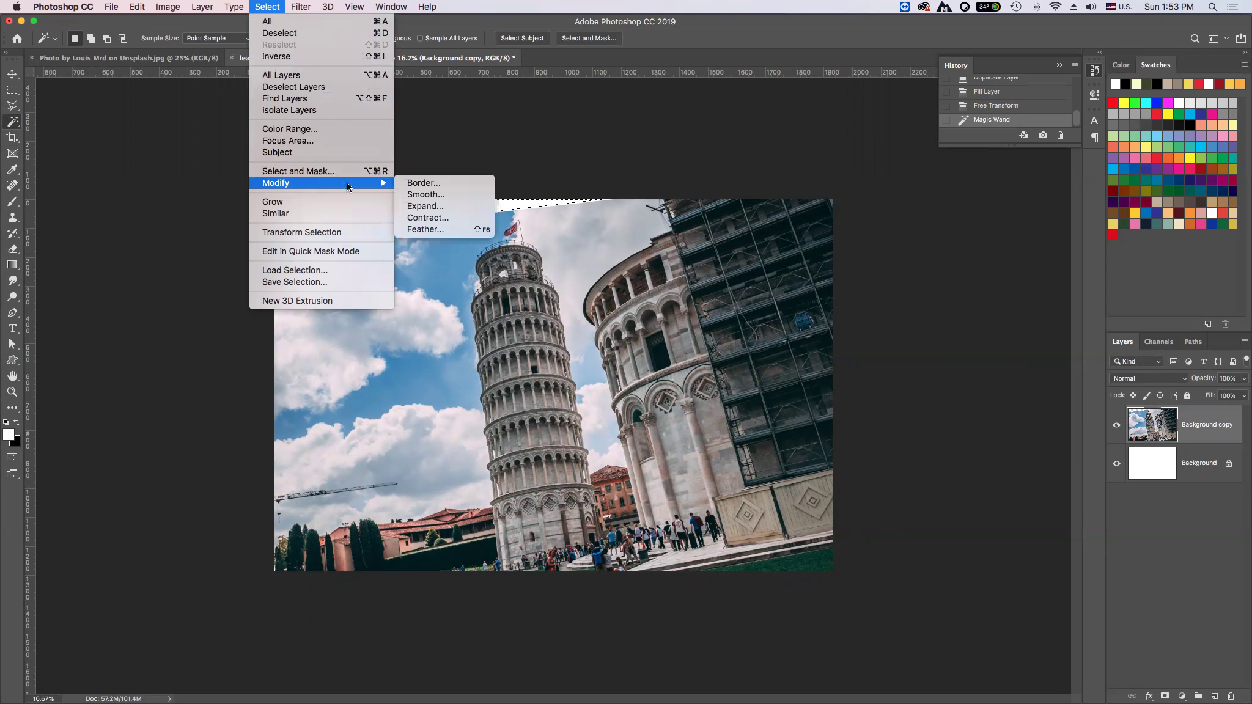
{"action": "left_click", "coordinate": [527, 215]}
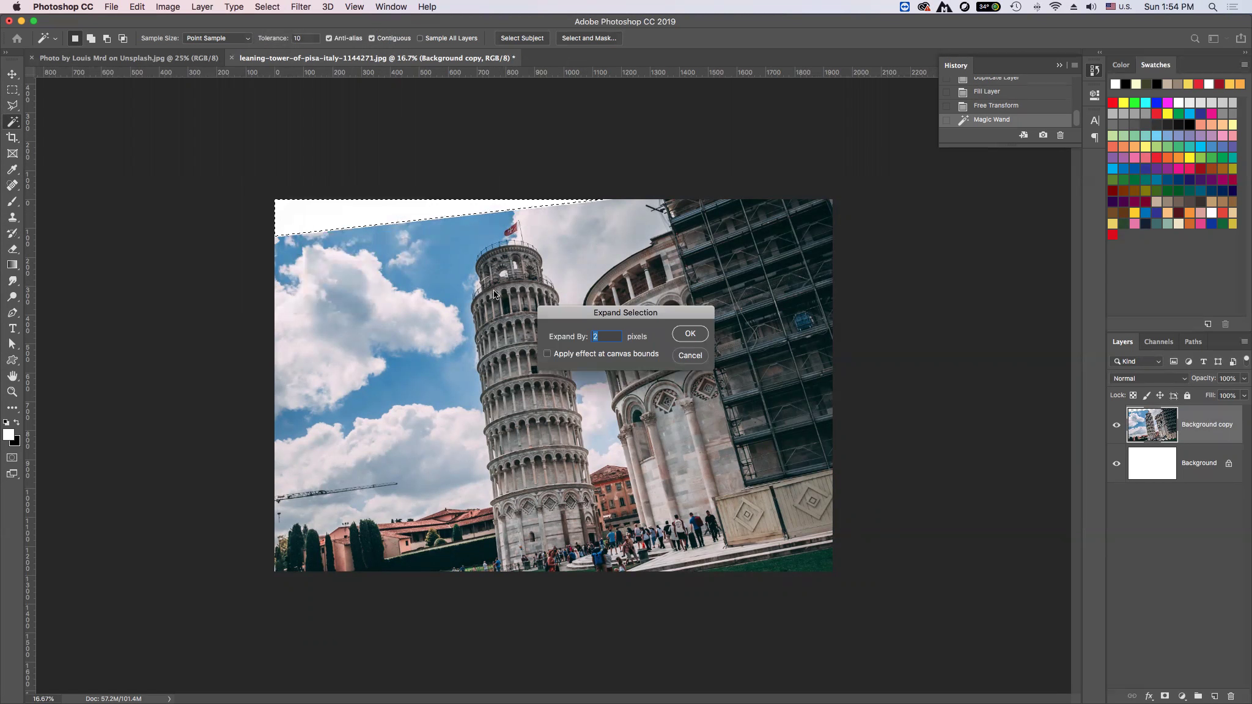
{"action": "type", "text": "4"}
{"action": "left_click", "coordinate": [690, 335]}
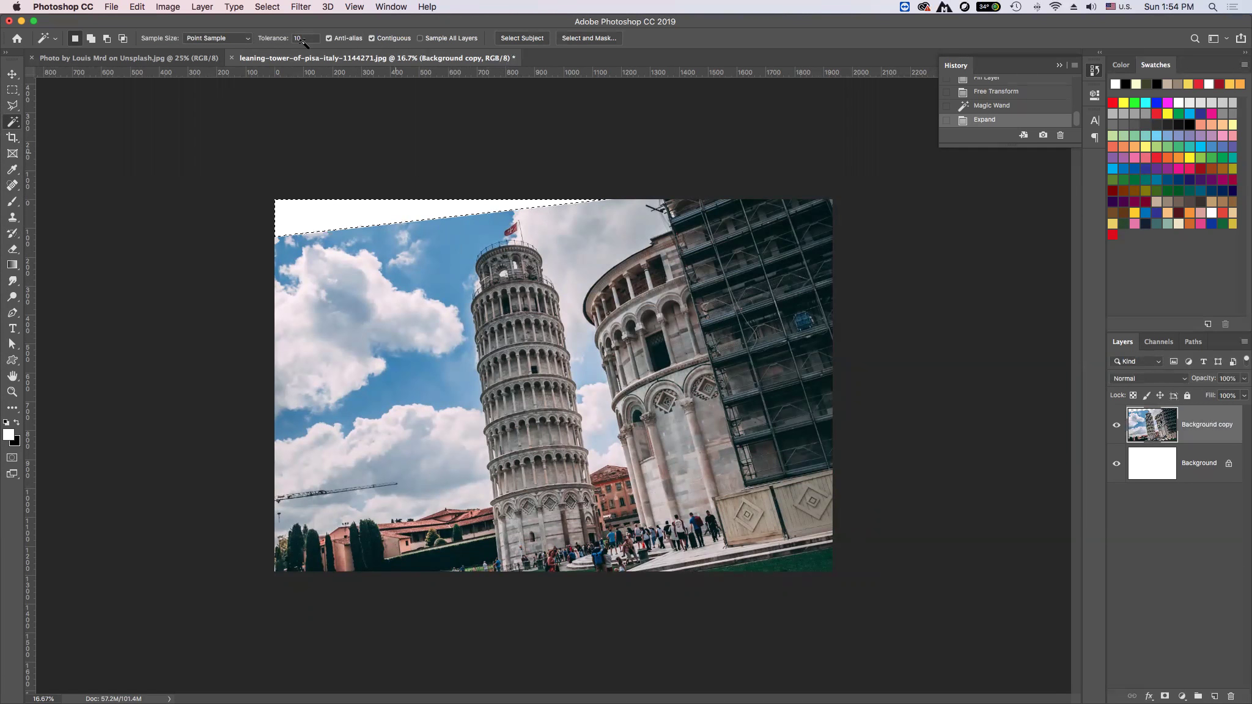
{"action": "left_click", "coordinate": [267, 7]}
{"action": "mouse_move", "coordinate": [277, 183]}
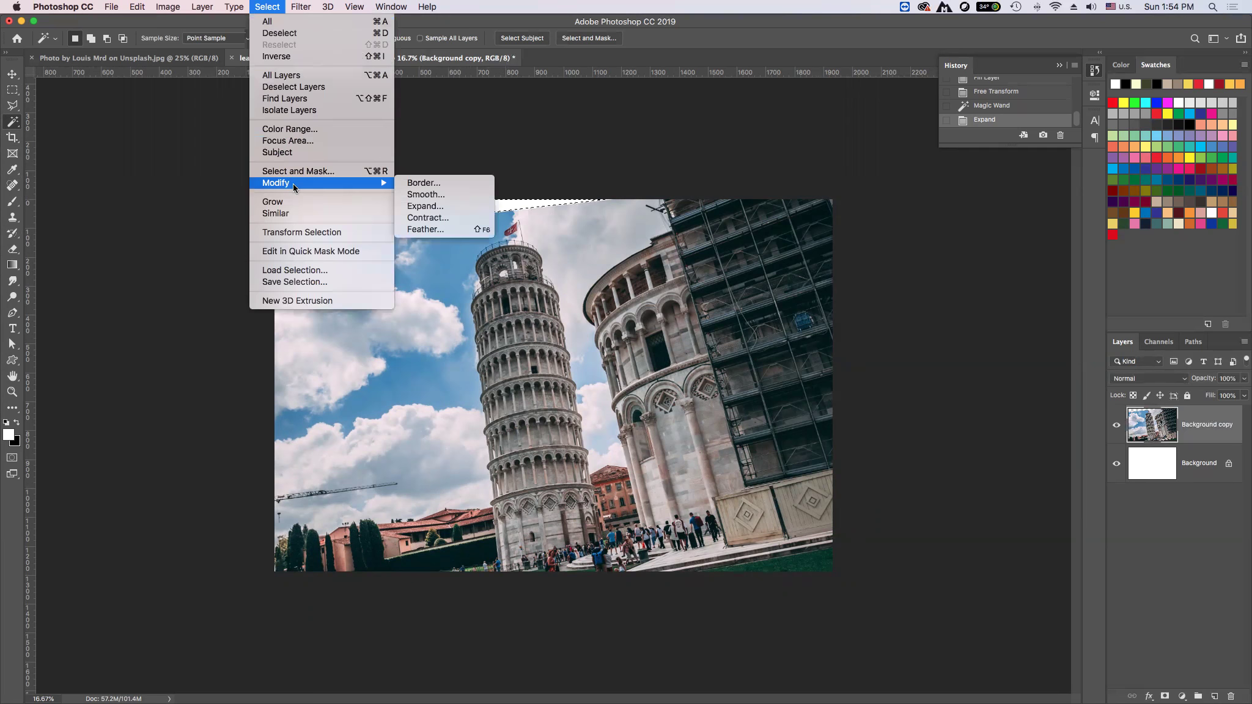
{"action": "left_click", "coordinate": [434, 206]}
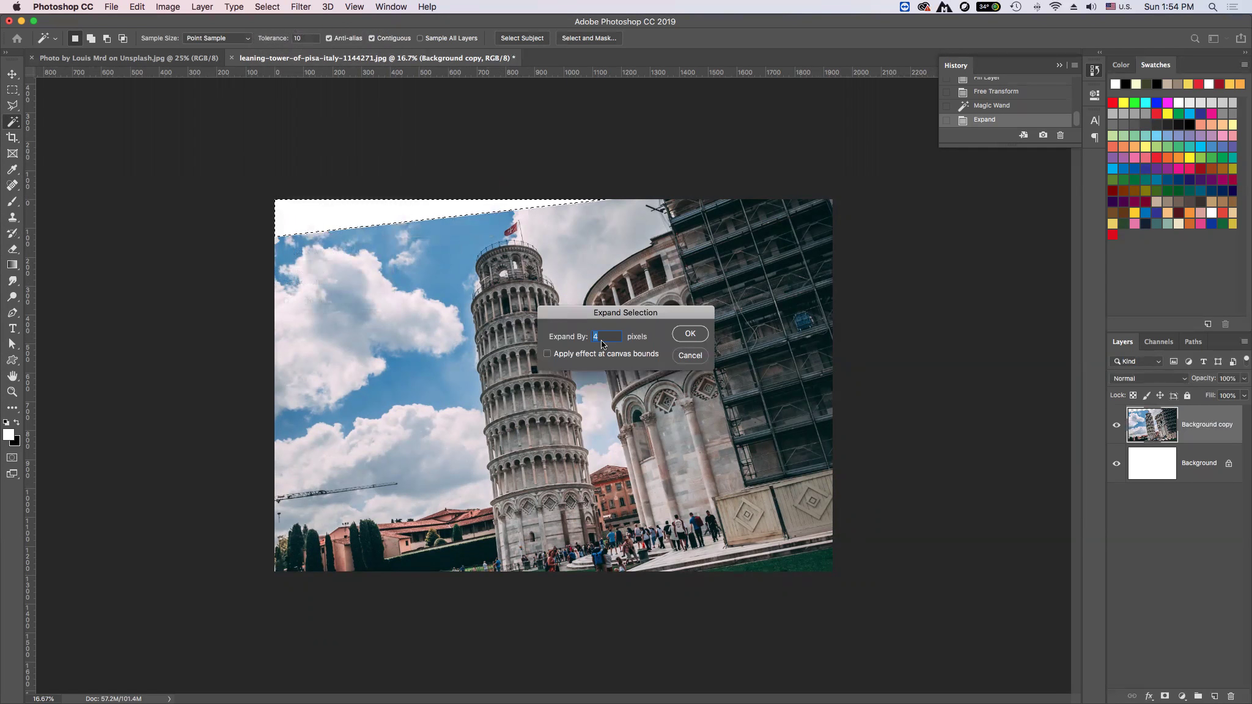
{"action": "type", "text": "10"}
{"action": "left_click", "coordinate": [691, 334]}
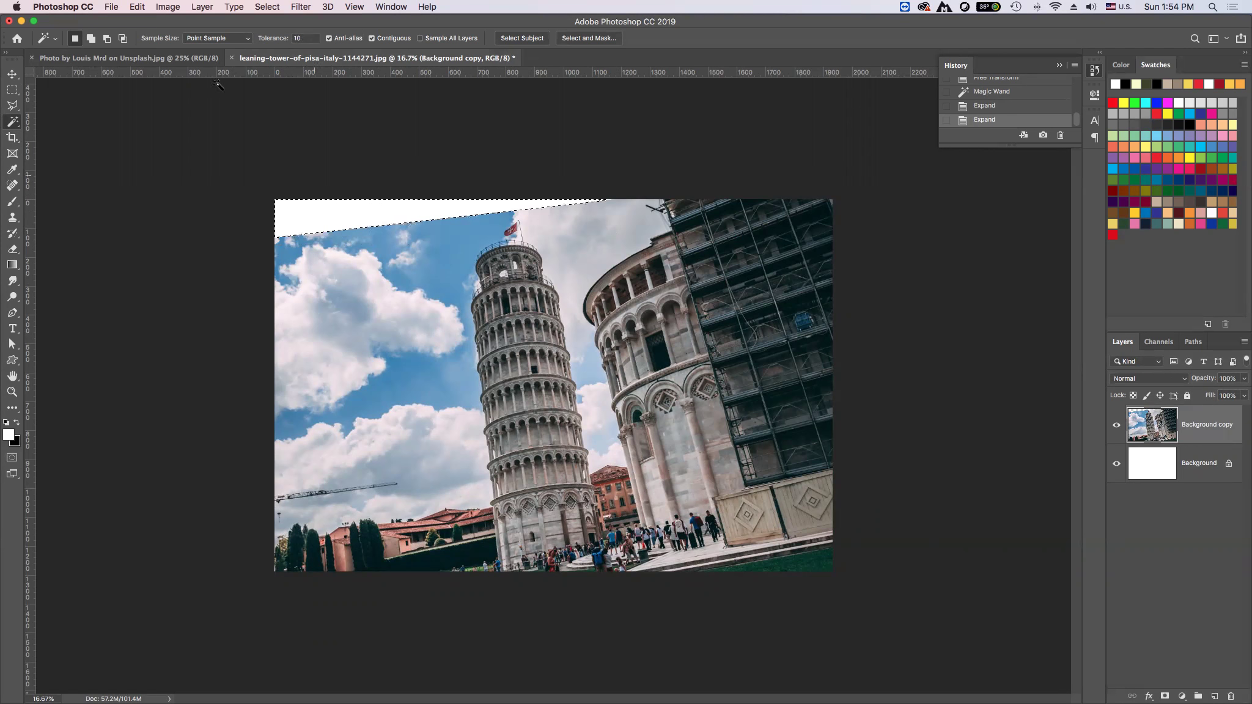
- Fill the selected white wedge using Content-Aware contents, then deselect with Ctrl+D
{"action": "left_click", "coordinate": [135, 7]}
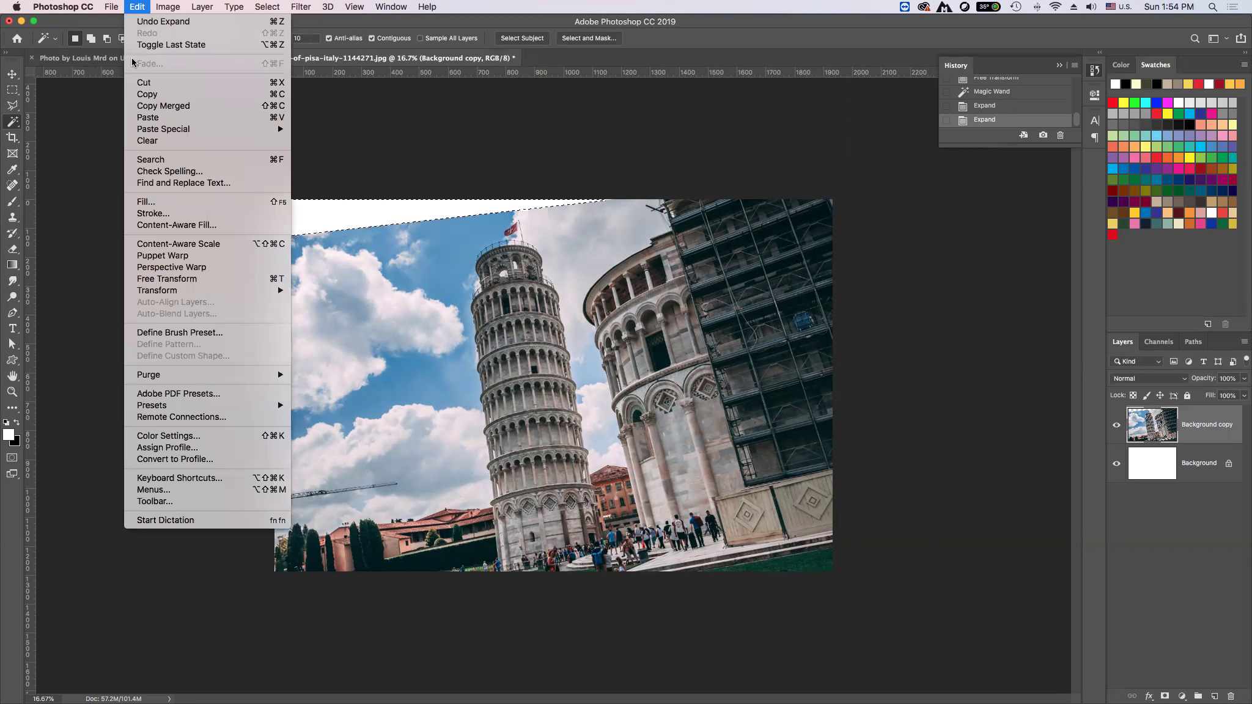
{"action": "left_click", "coordinate": [170, 202]}
{"action": "left_click", "coordinate": [655, 287]}
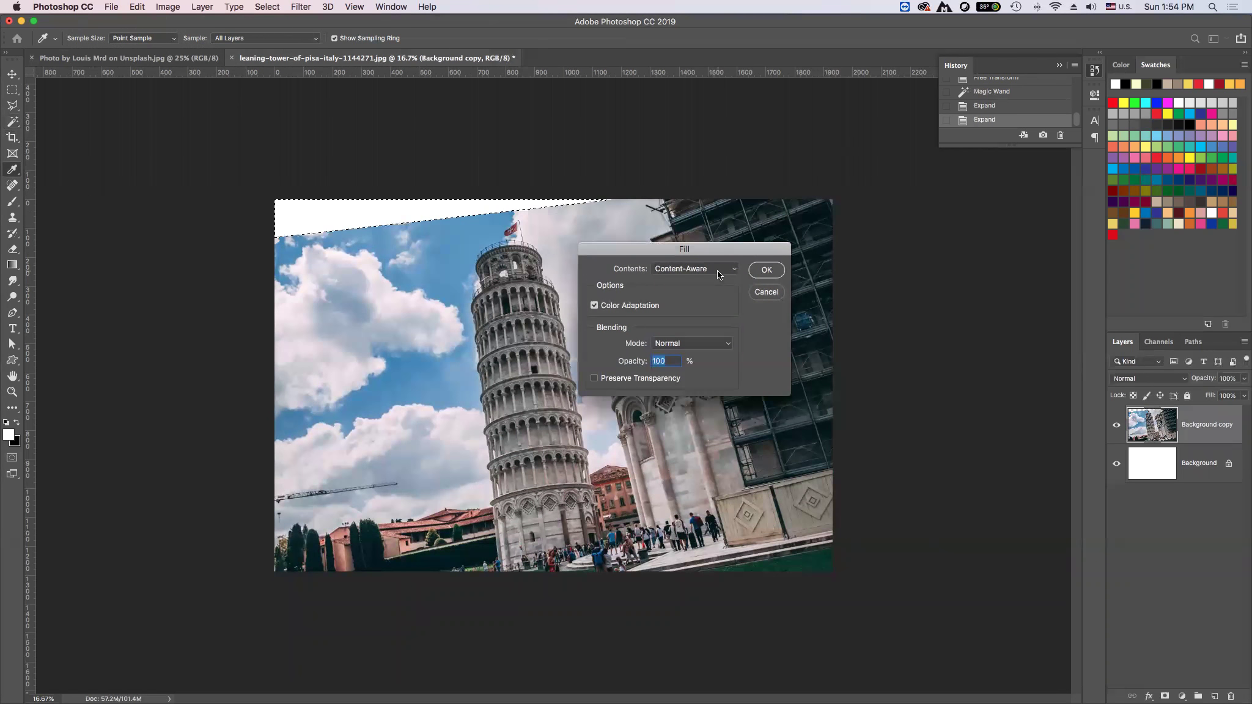
{"action": "left_click", "coordinate": [717, 270]}
{"action": "left_click", "coordinate": [697, 225]}
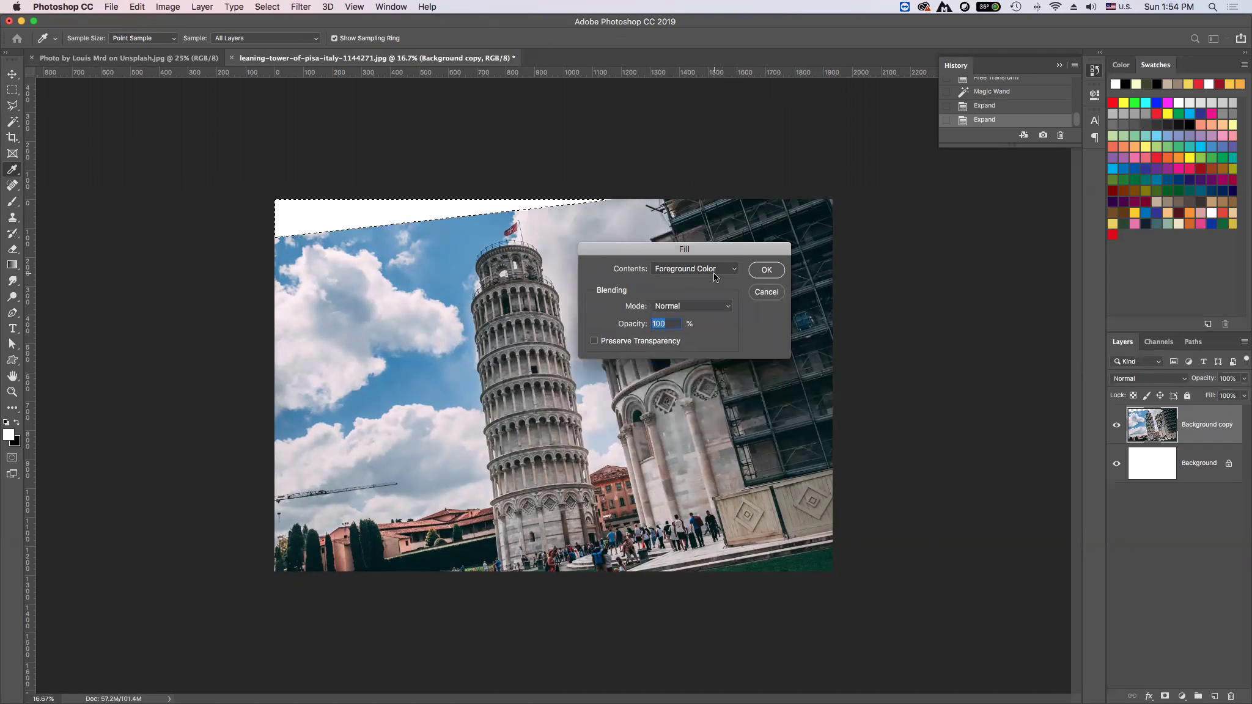
{"action": "left_click", "coordinate": [713, 273]}
{"action": "left_click", "coordinate": [692, 279]}
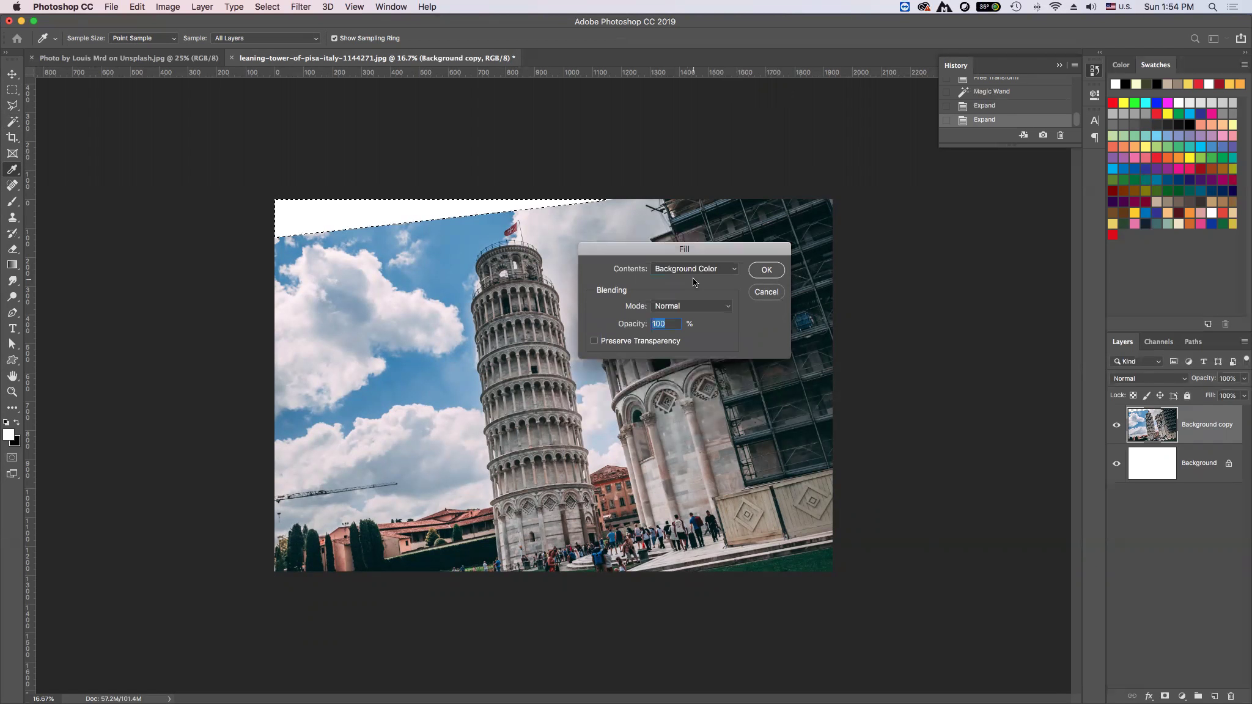
{"action": "left_click", "coordinate": [693, 270]}
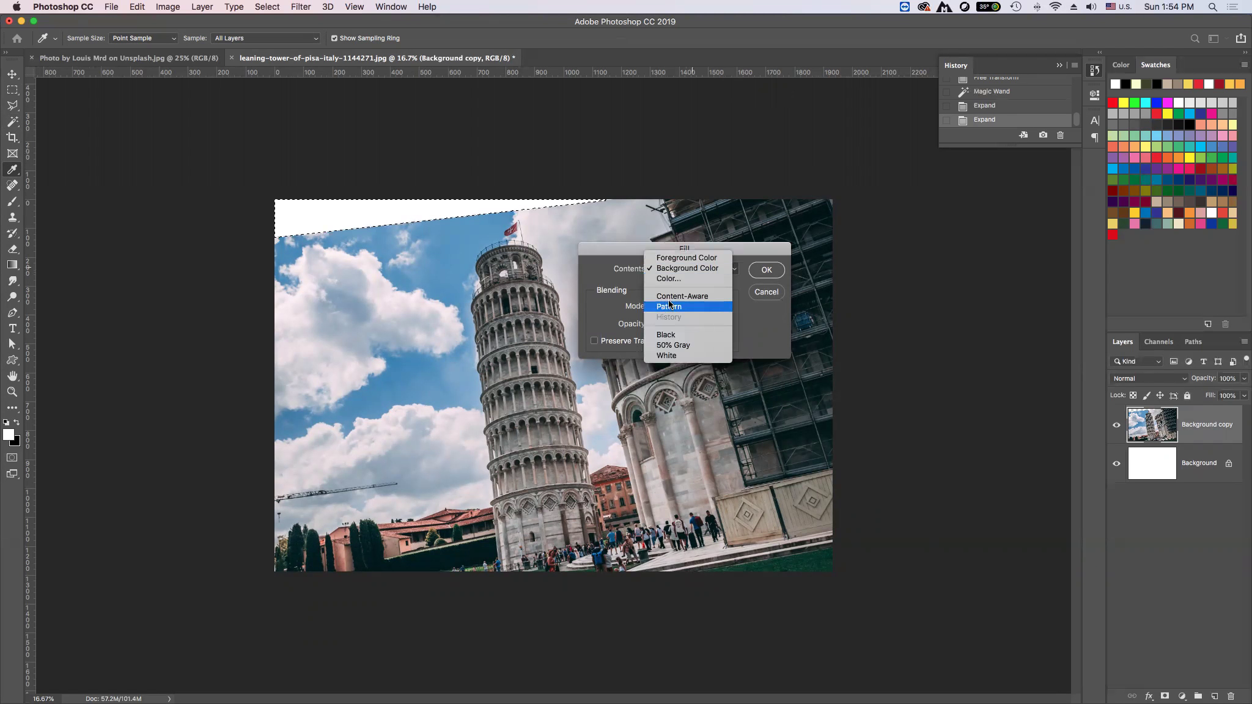
{"action": "left_click", "coordinate": [702, 296]}
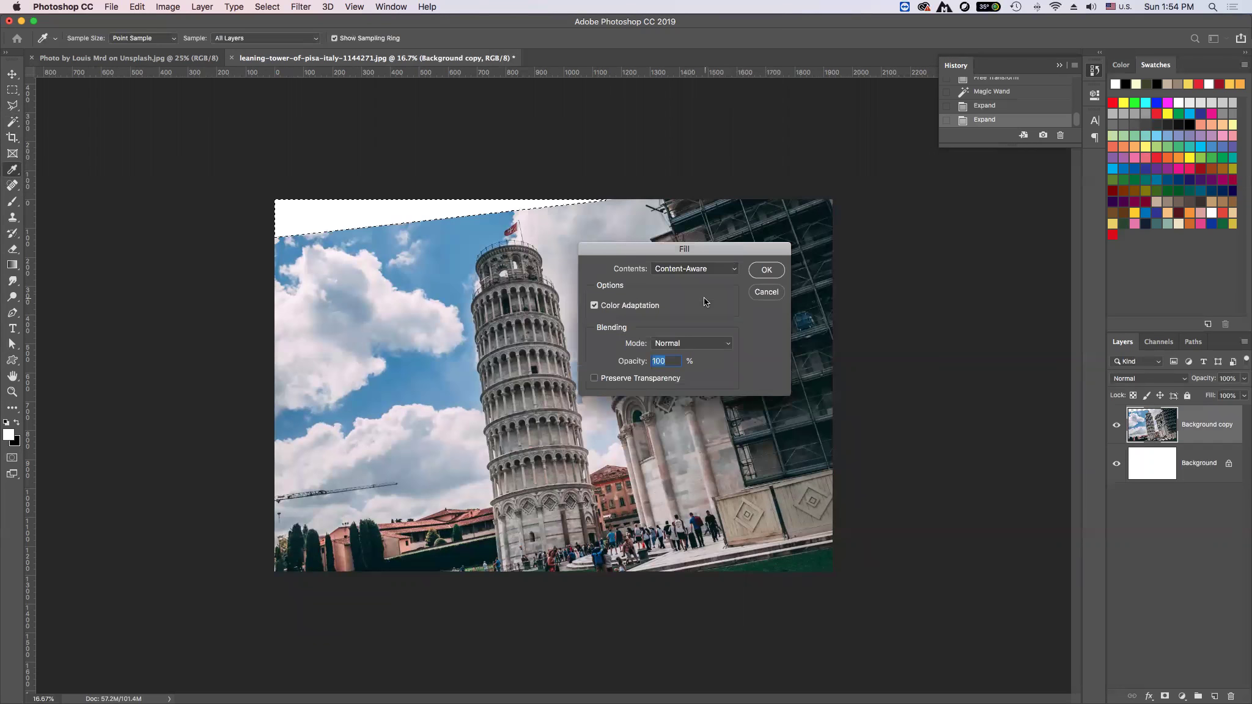
{"action": "left_click", "coordinate": [762, 272]}
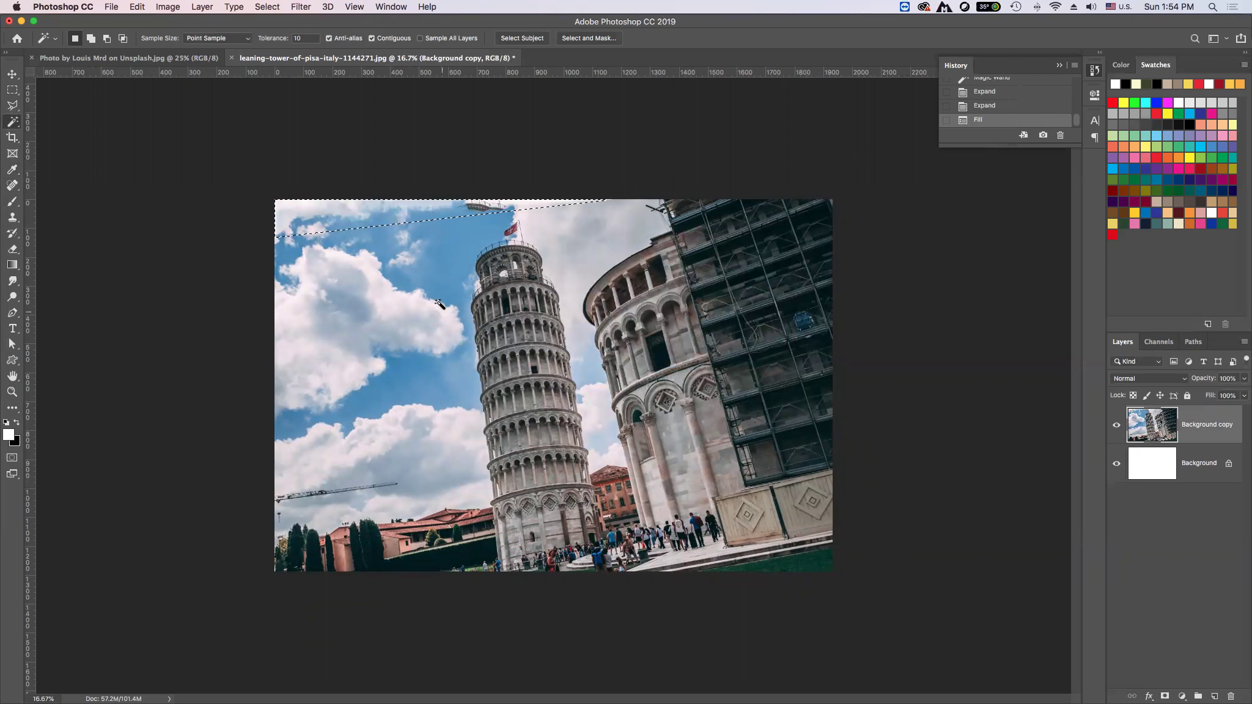
{"action": "key", "text": "ctrl+d"}
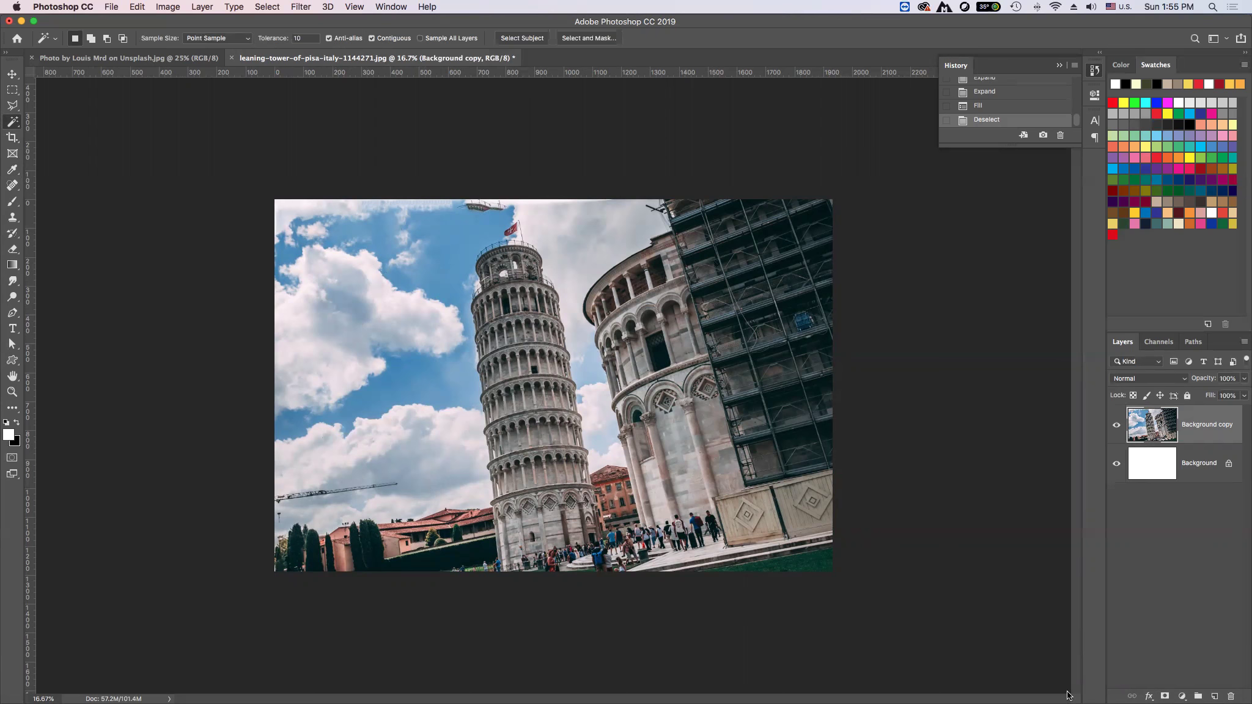
- Check the lesson slide, switch to the Celtique poster photo and select the Custom Shape tool
{"action": "mouse_move", "coordinate": [1067, 696]}
{"action": "left_click", "coordinate": [1131, 680]}
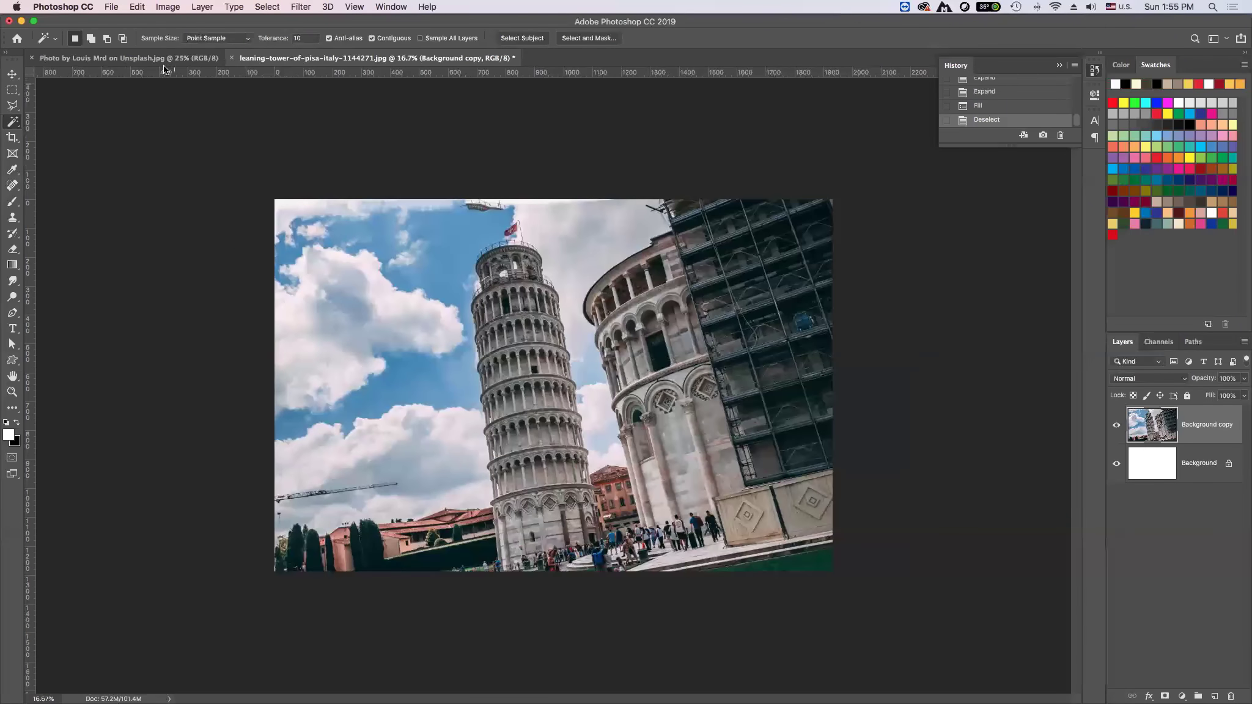
{"action": "left_click", "coordinate": [163, 65]}
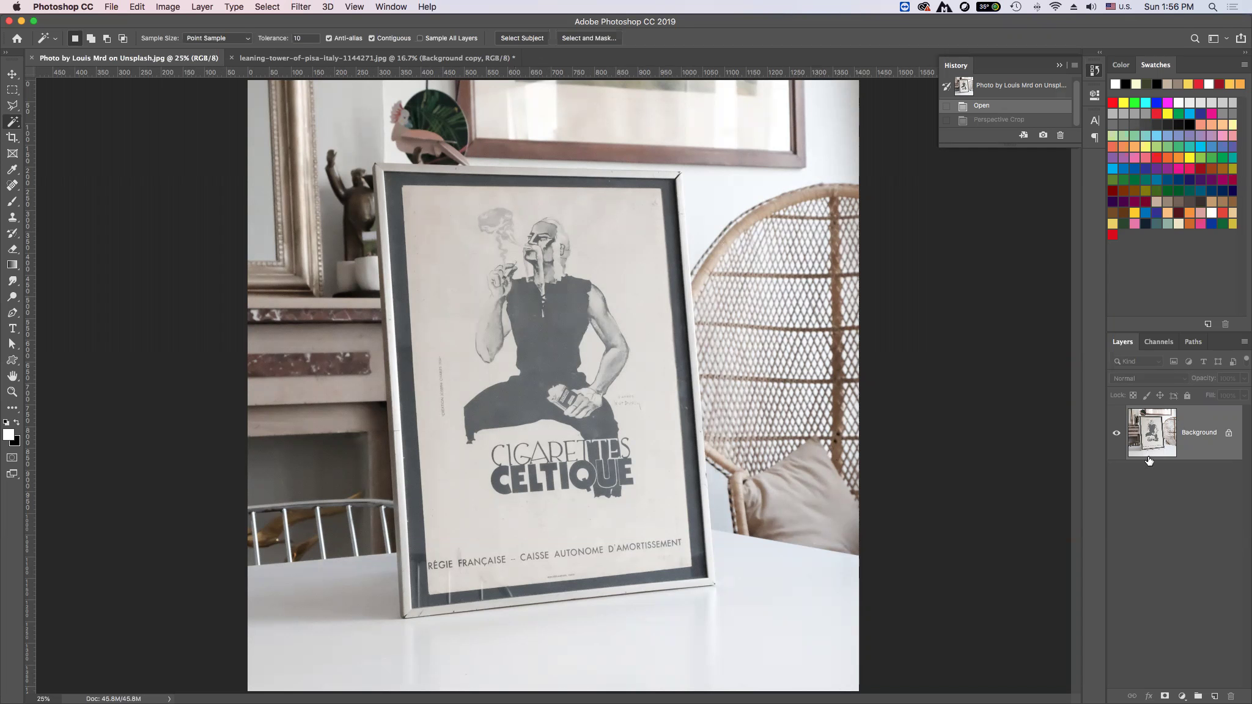
{"action": "left_click", "coordinate": [12, 360]}
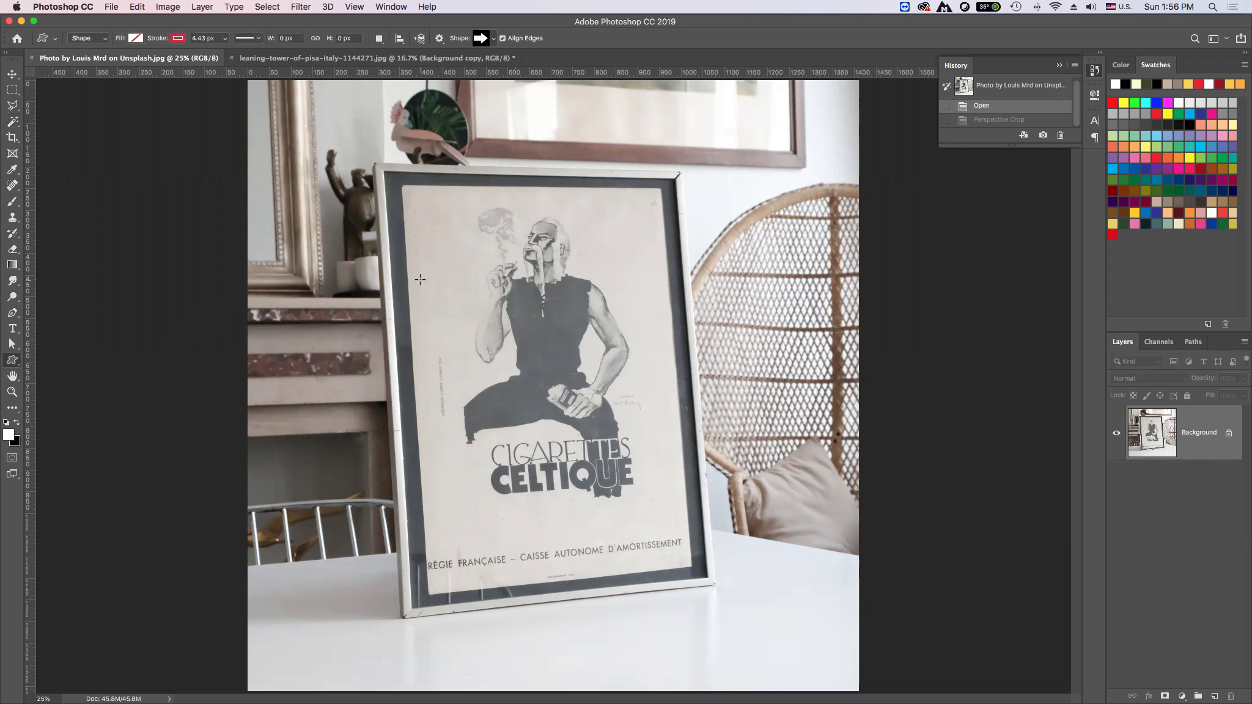
- Draw two arrow shapes with black fill and no stroke, one at the poster's left edge
{"action": "left_click_drag", "start_coordinate": [299, 258], "coordinate": [409, 299]}
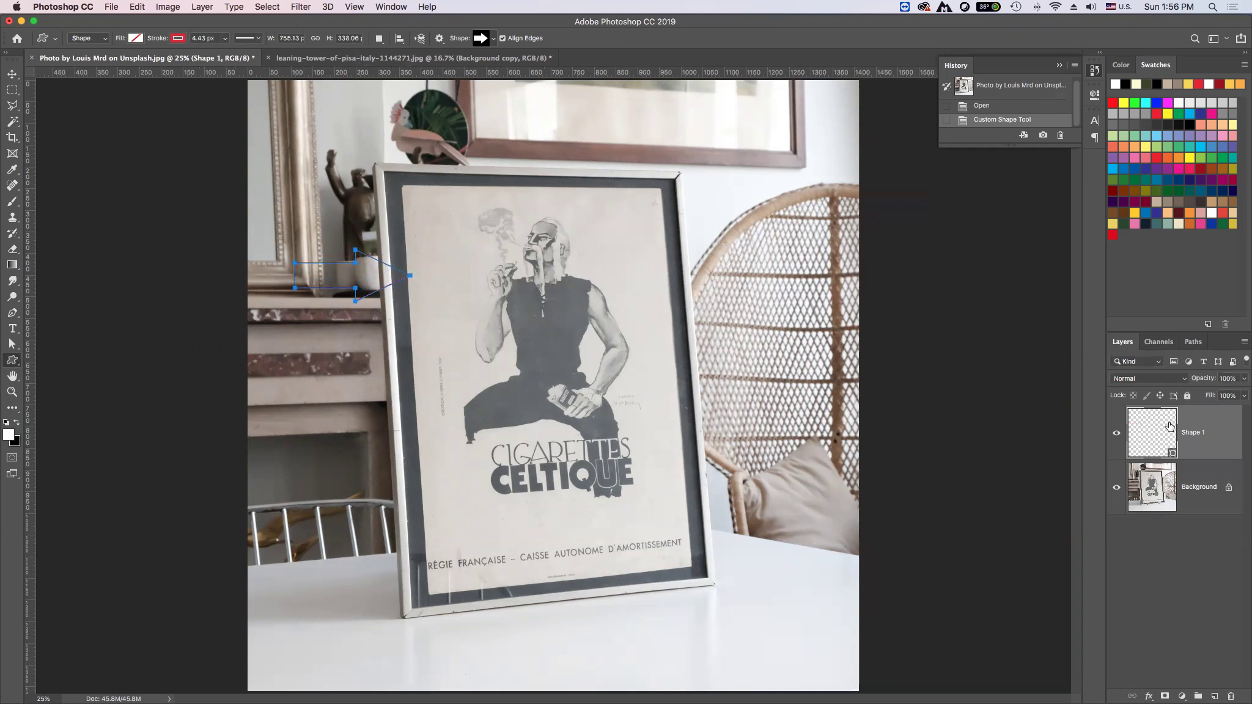
{"action": "left_click", "coordinate": [136, 39]}
{"action": "left_click", "coordinate": [79, 116]}
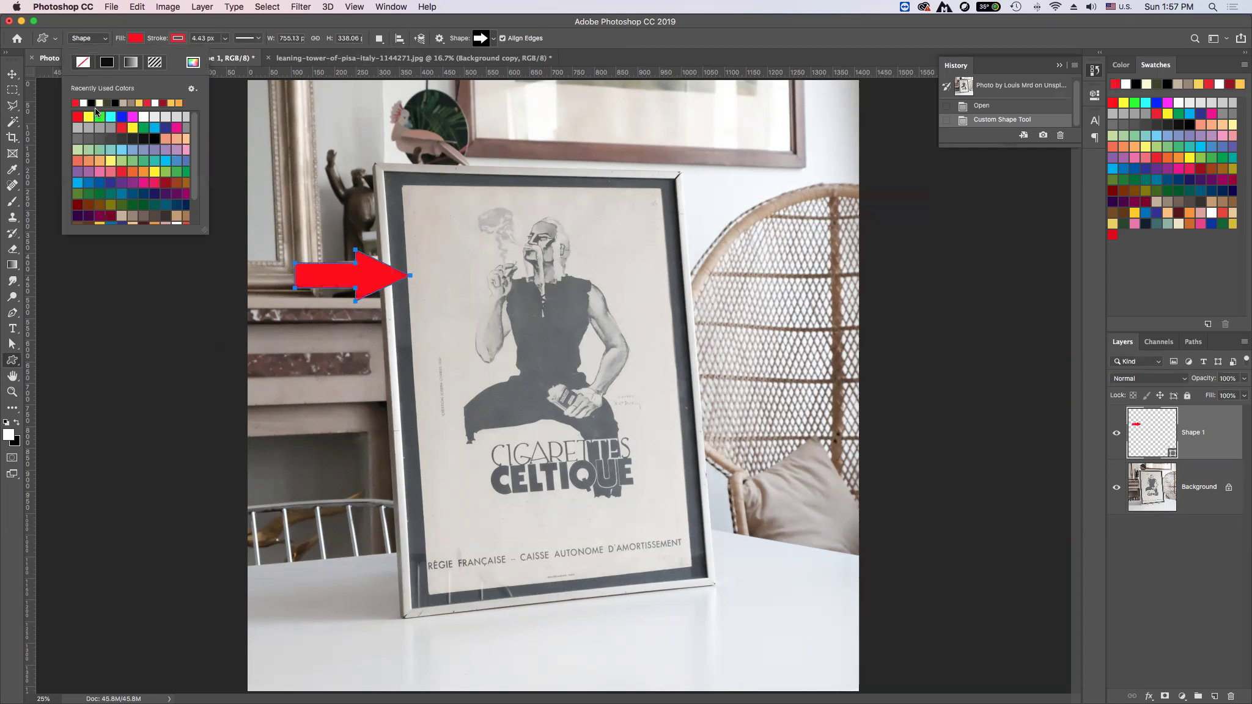
{"action": "left_click", "coordinate": [92, 102]}
{"action": "left_click", "coordinate": [177, 37]}
{"action": "left_click", "coordinate": [124, 65]}
{"action": "mouse_move", "coordinate": [794, 218]}
{"action": "left_mouse_down"}
{"action": "mouse_move", "coordinate": [747, 246]}
{"action": "mouse_move", "coordinate": [696, 253]}
{"action": "left_mouse_up"}
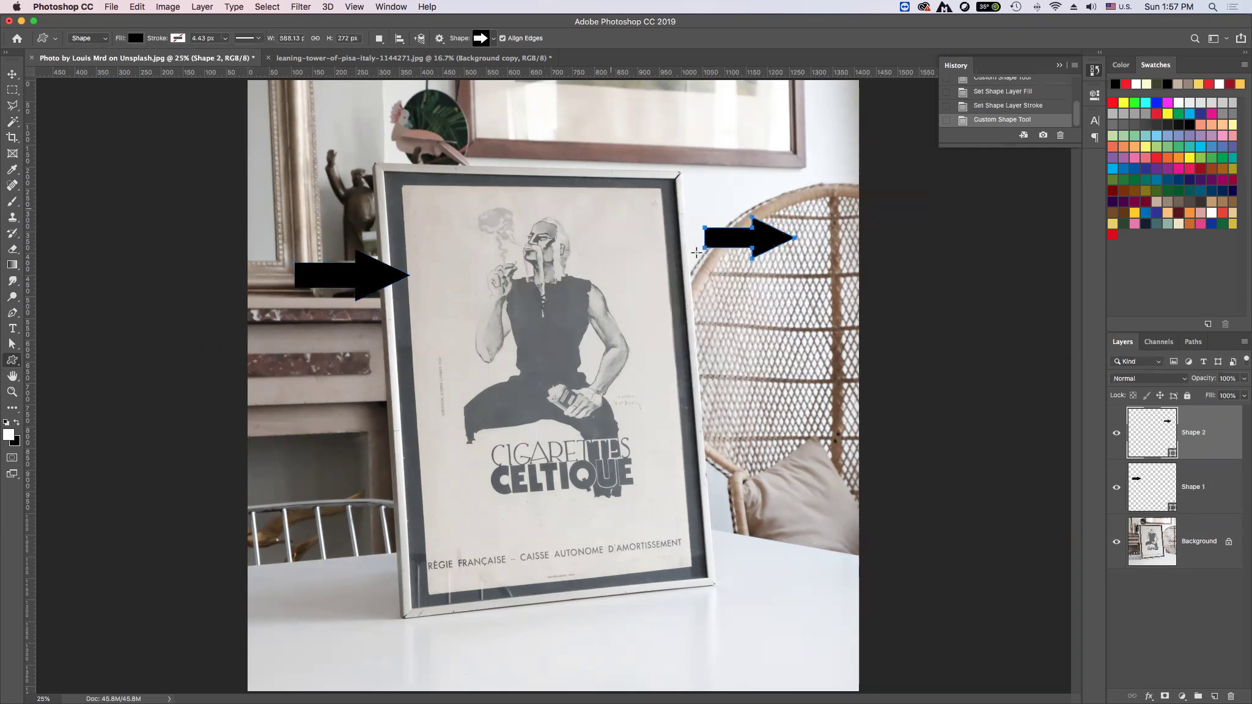
- Draw a bird shape at the lower left and a rabbit shape on the table
{"action": "left_click", "coordinate": [494, 38]}
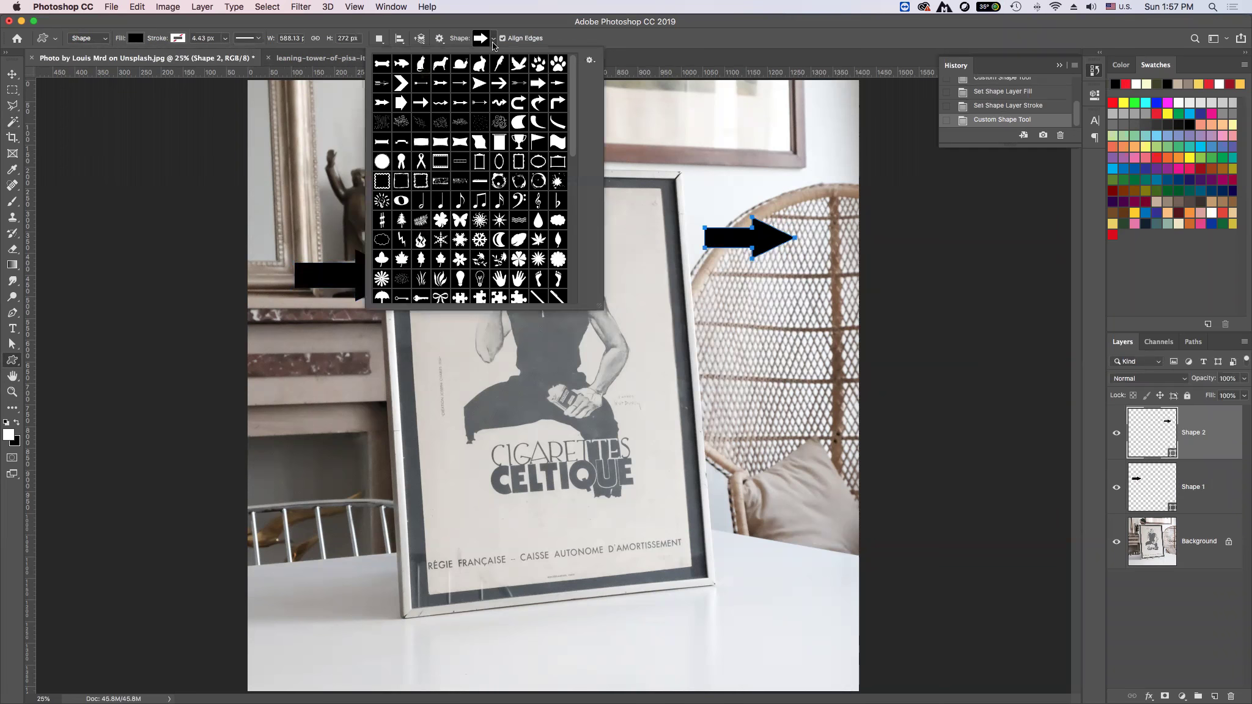
{"action": "left_click", "coordinate": [518, 63]}
{"action": "left_click_drag", "start_coordinate": [333, 477], "coordinate": [435, 580]}
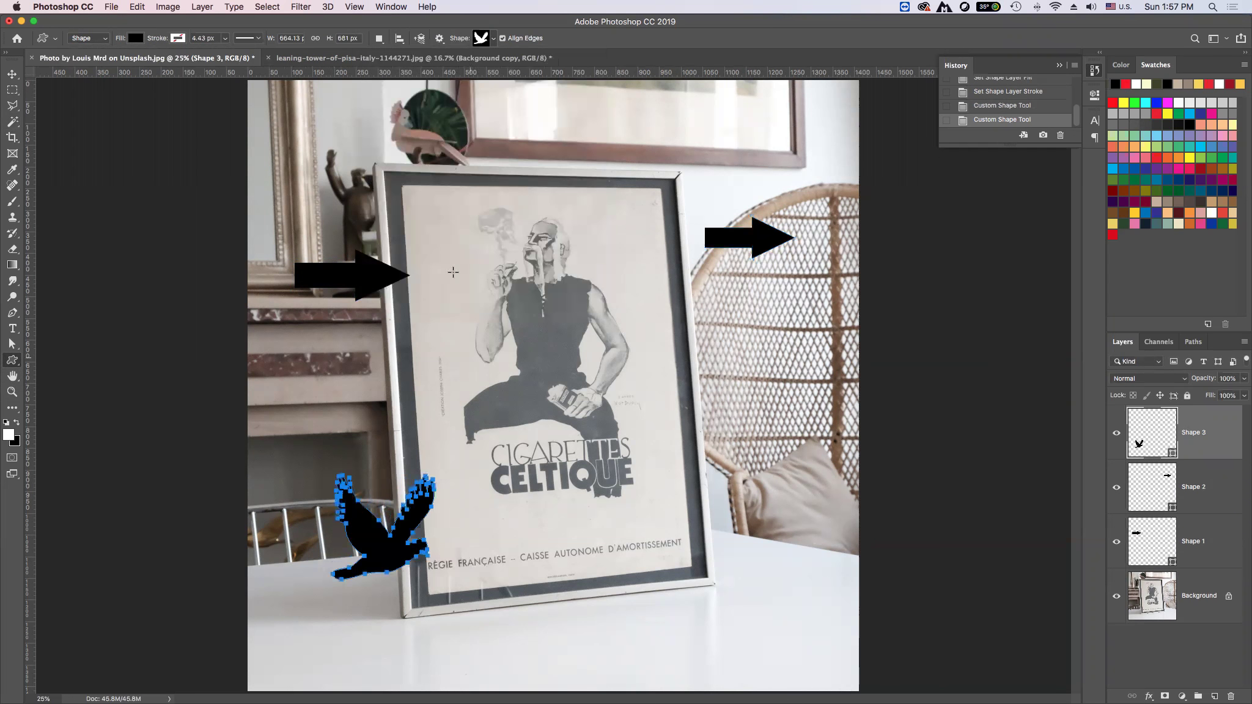
{"action": "left_click", "coordinate": [494, 38]}
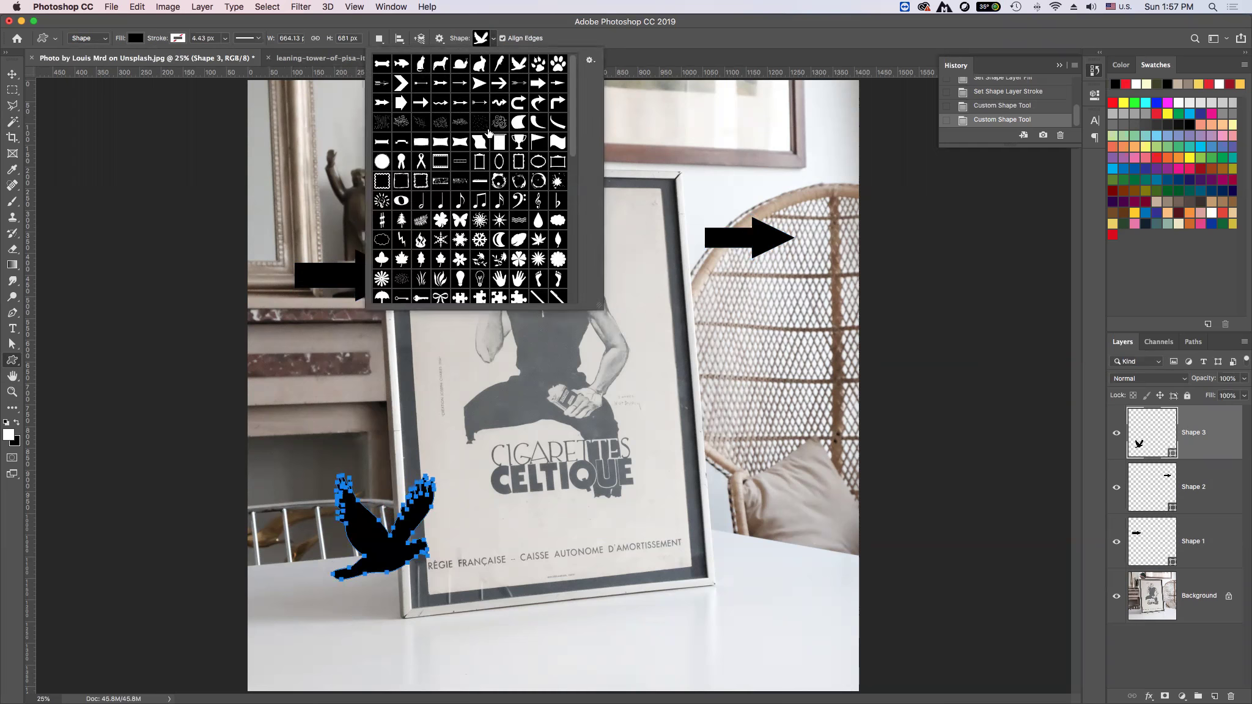
{"action": "left_click", "coordinate": [480, 63]}
{"action": "left_click", "coordinate": [687, 543]}
{"action": "left_click_drag", "start_coordinate": [683, 534], "coordinate": [789, 659]}
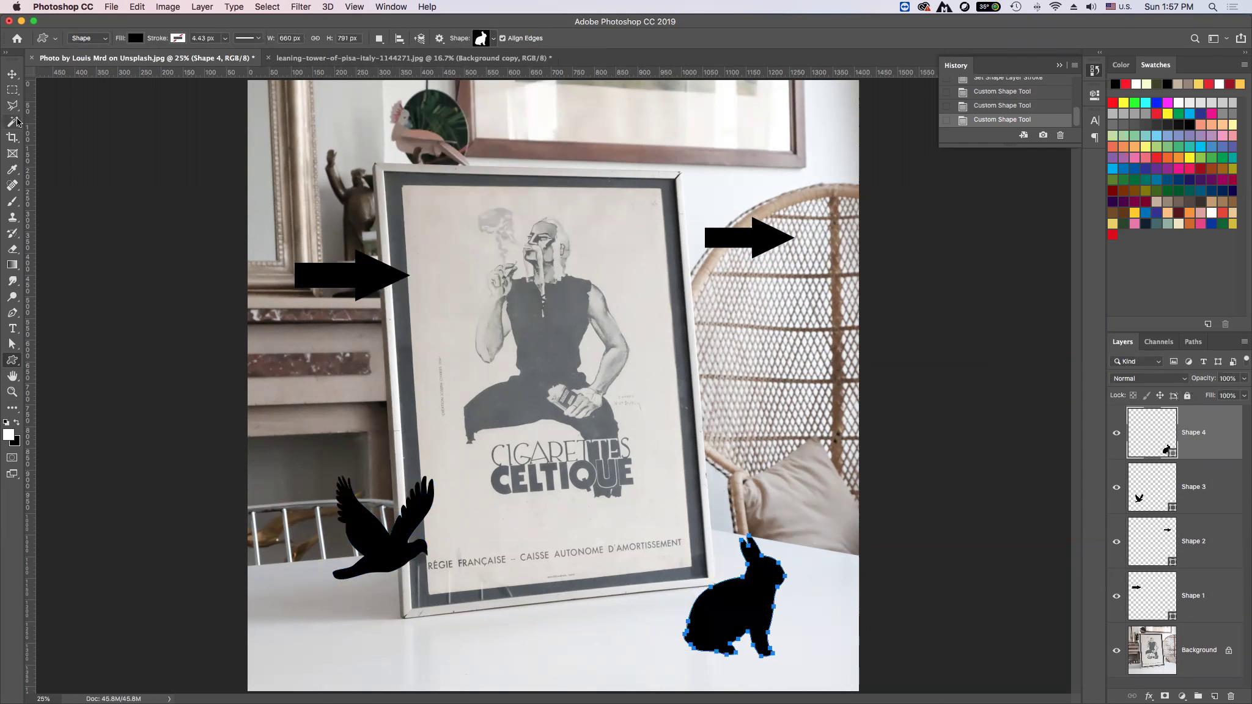
- Move the rabbit and bird into place and put the second arrow on the poster's upper right edge
{"action": "left_click", "coordinate": [12, 73]}
{"action": "left_click_drag", "start_coordinate": [723, 627], "coordinate": [693, 610]}
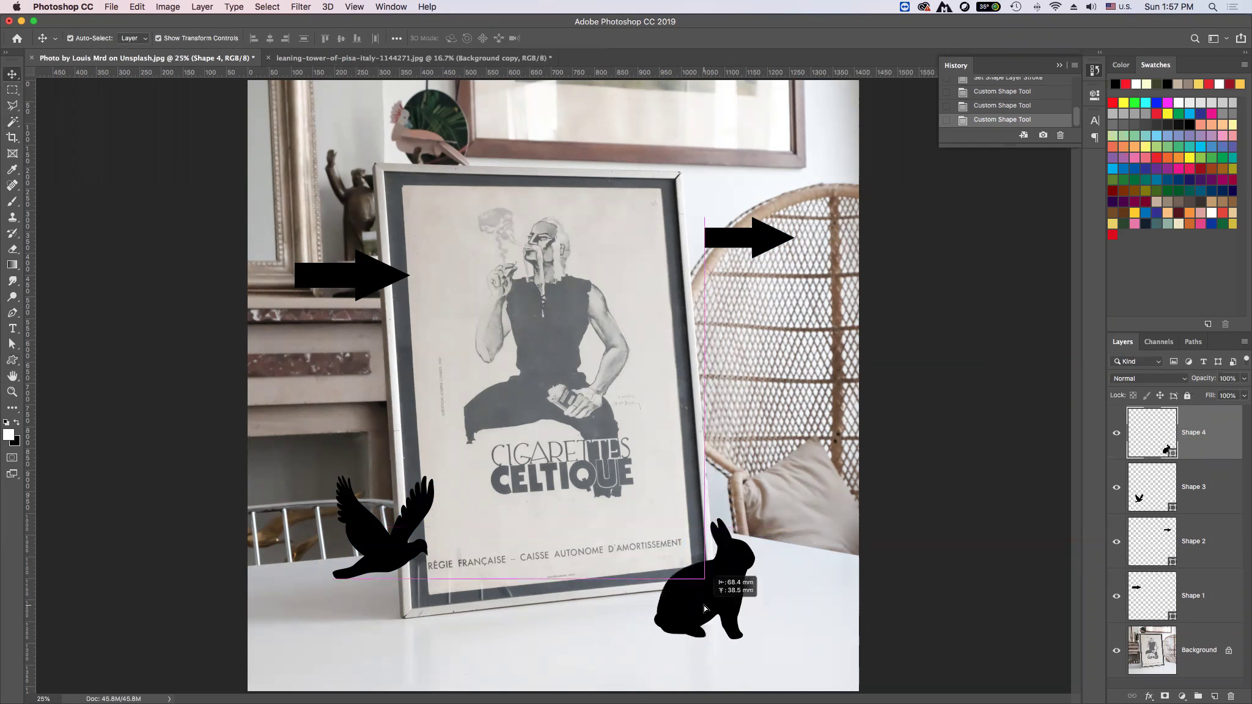
{"action": "left_click_drag", "start_coordinate": [378, 558], "coordinate": [340, 624]}
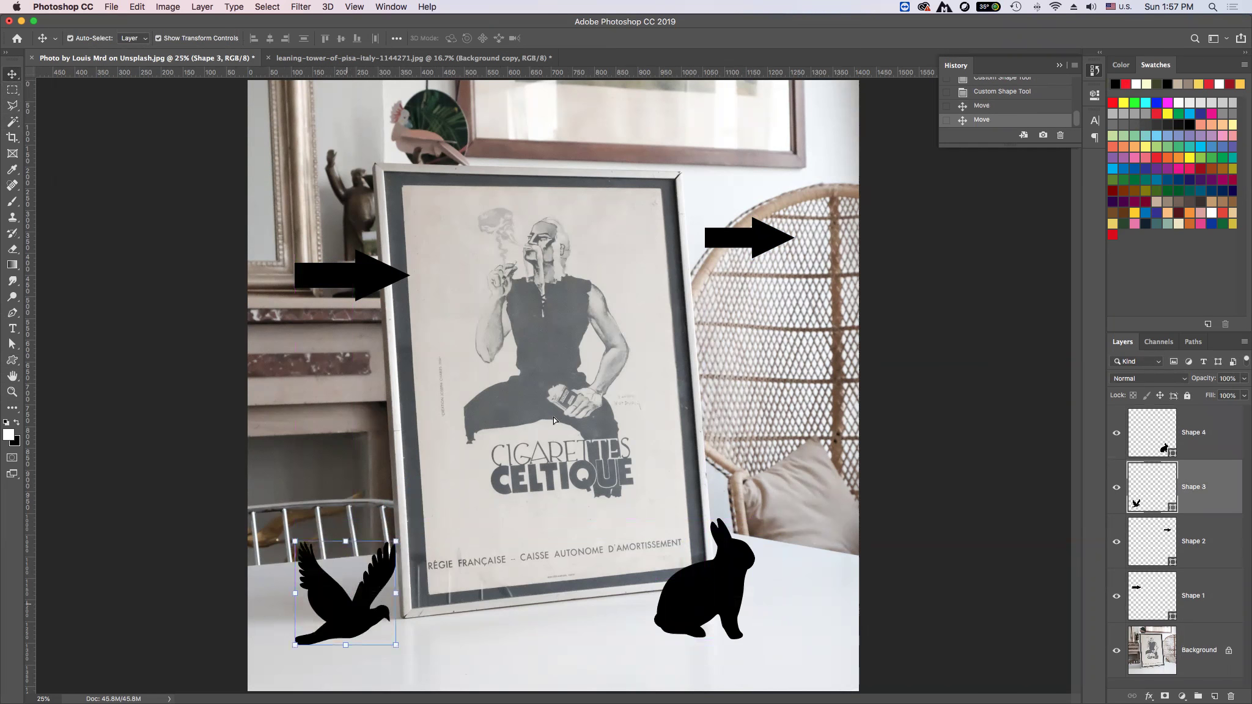
{"action": "left_click_drag", "start_coordinate": [735, 228], "coordinate": [606, 208]}
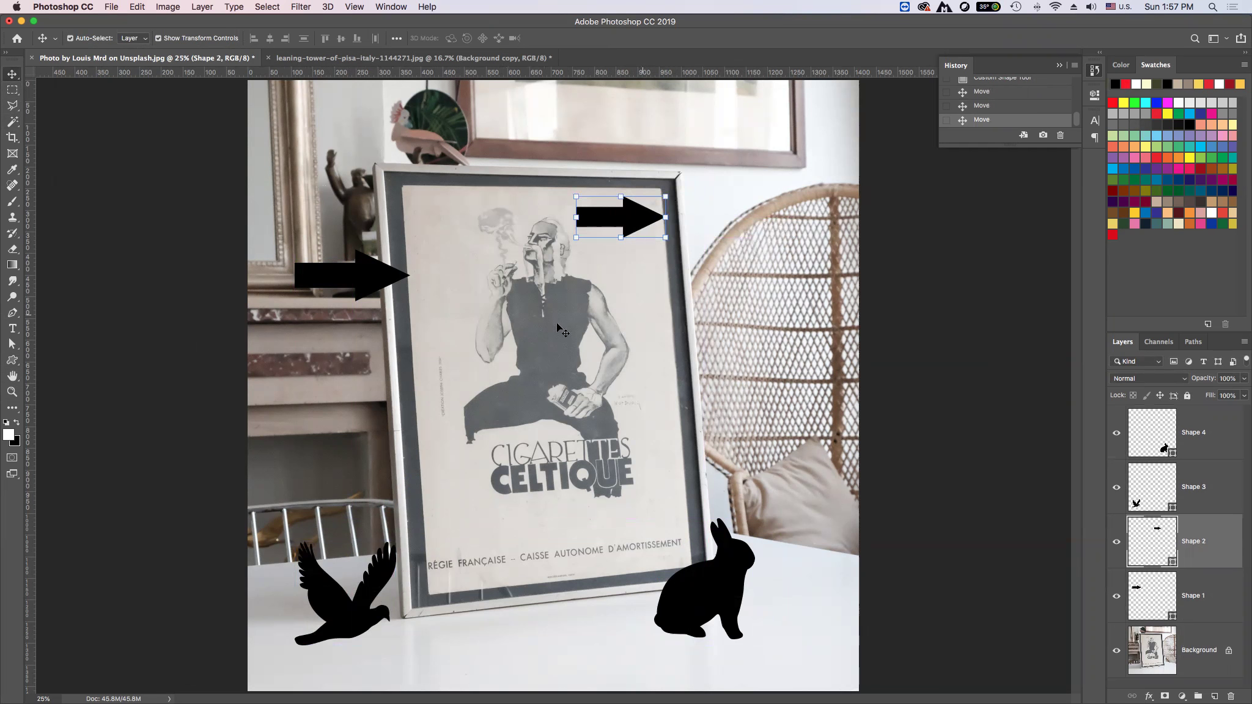
{"action": "left_click", "coordinate": [744, 277]}
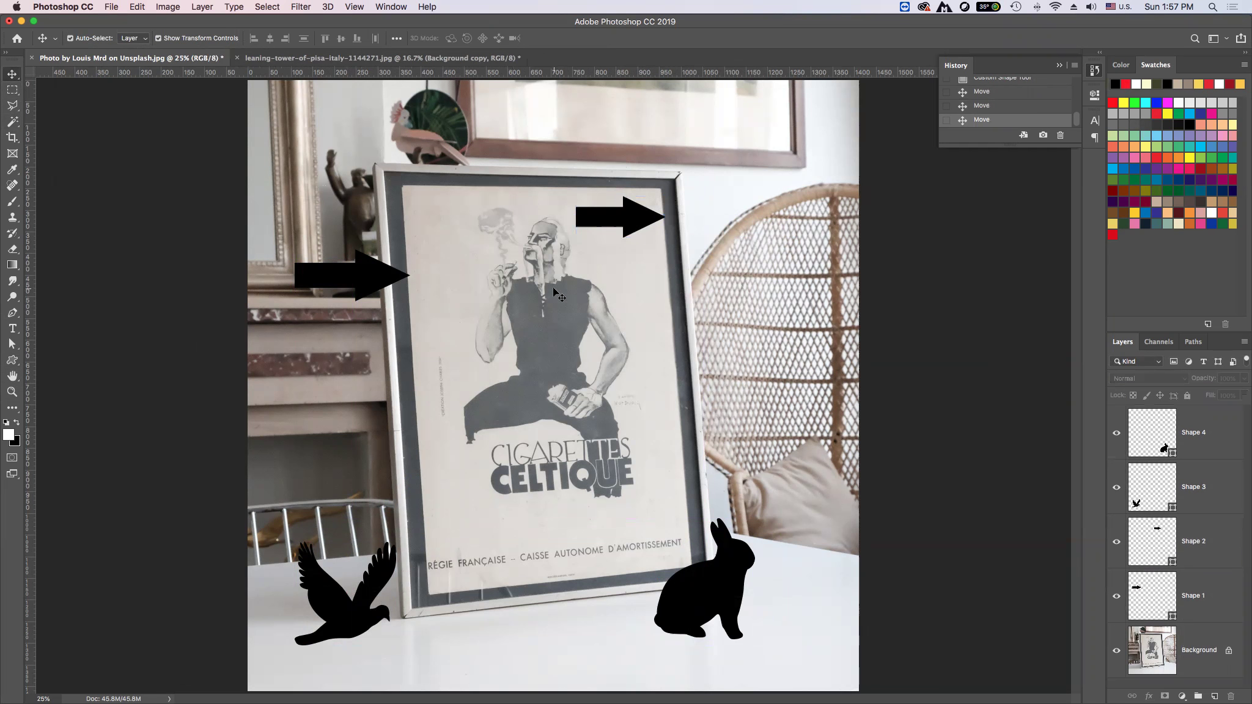
{"action": "left_click", "coordinate": [175, 9]}
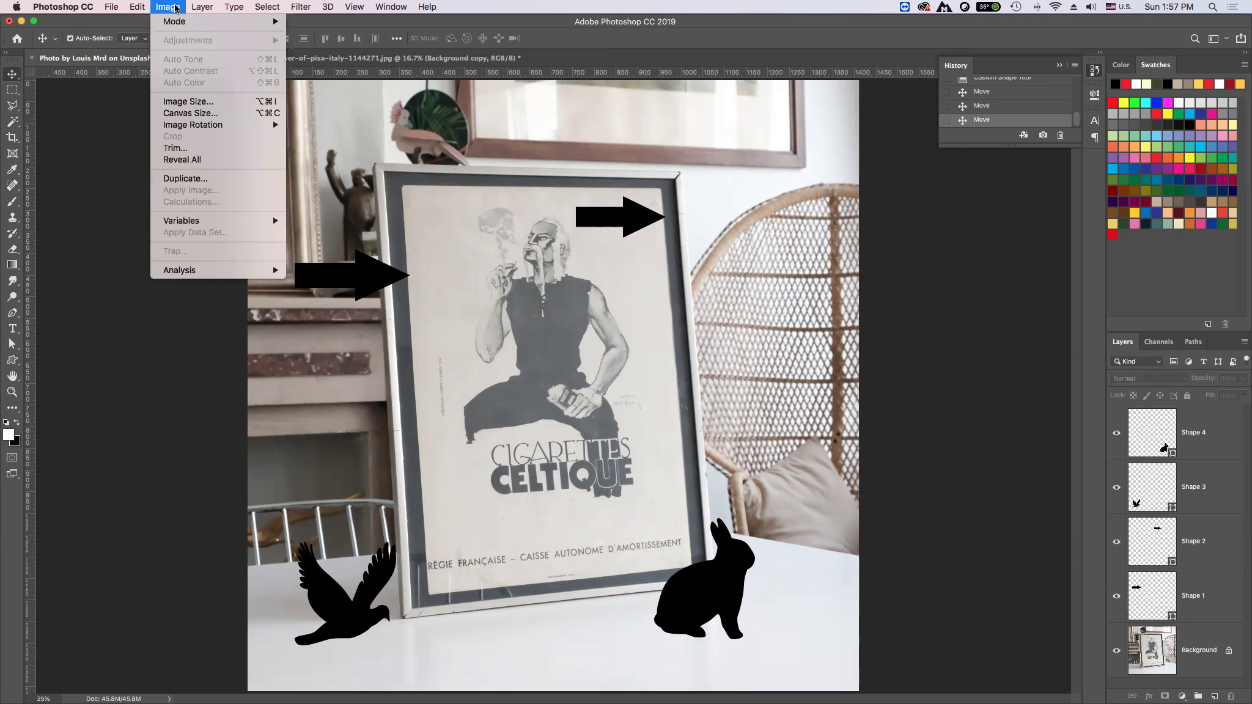
{"action": "mouse_move", "coordinate": [194, 125]}
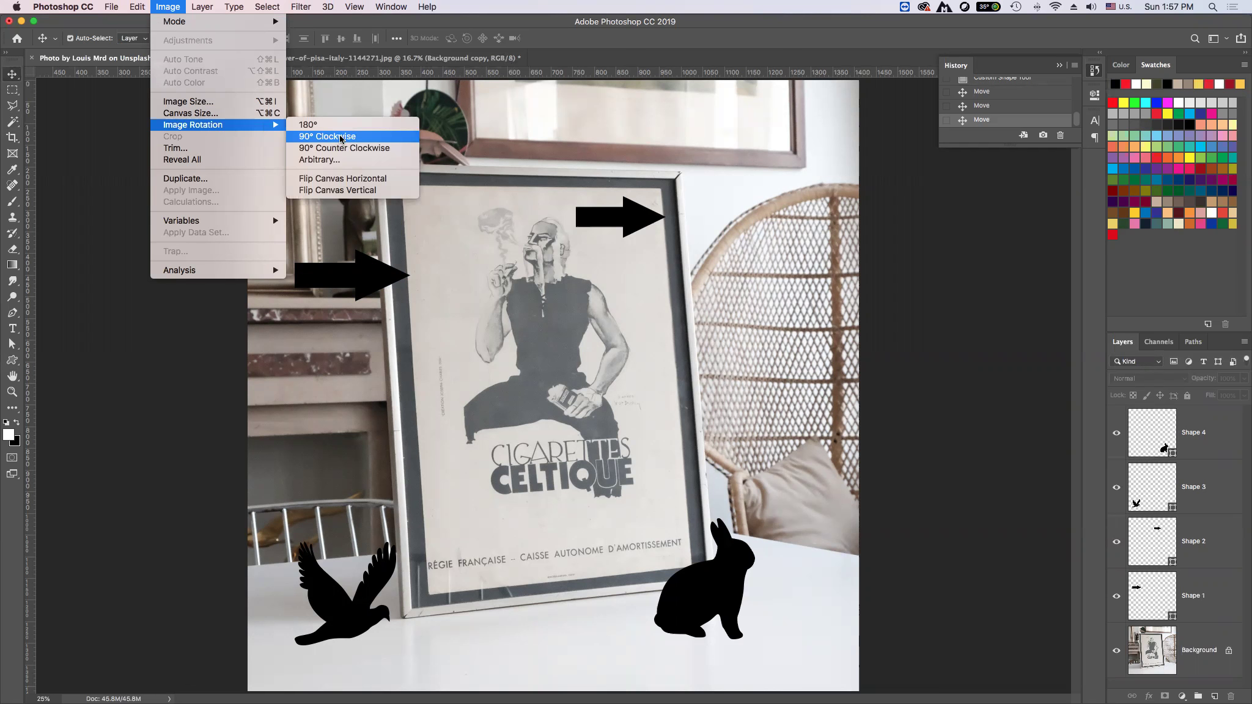
{"action": "left_click", "coordinate": [341, 138]}
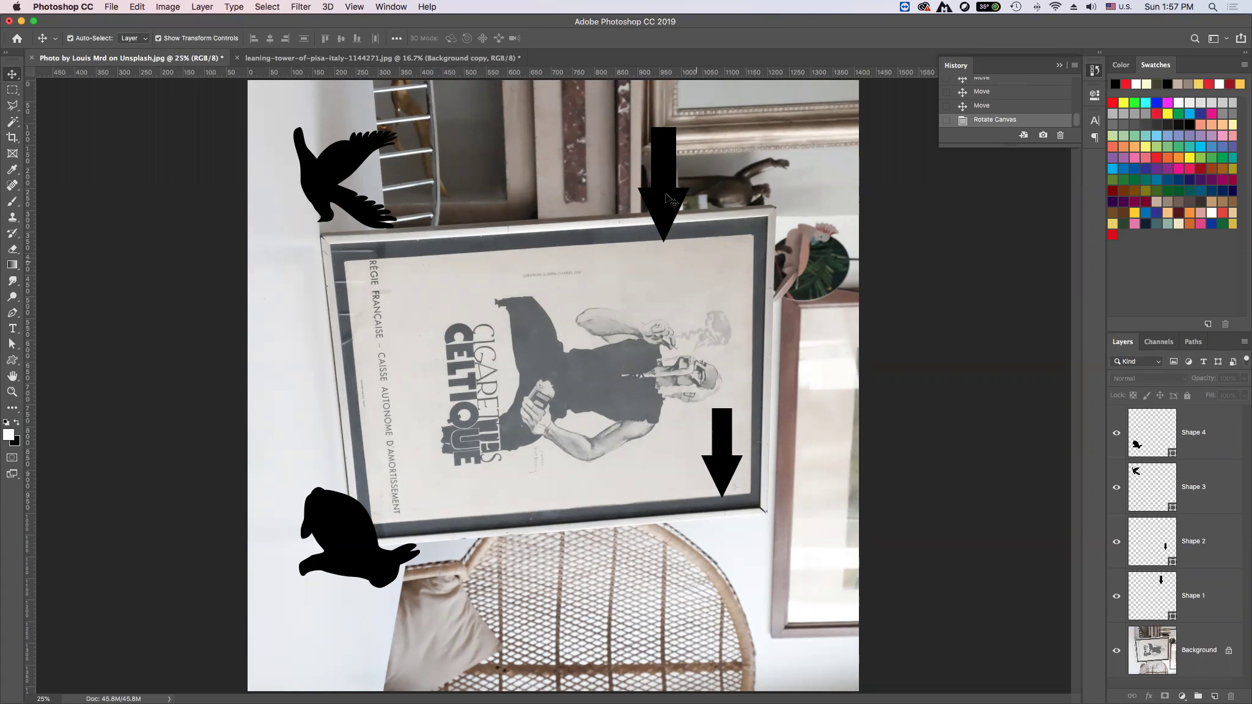
{"action": "left_click", "coordinate": [168, 7]}
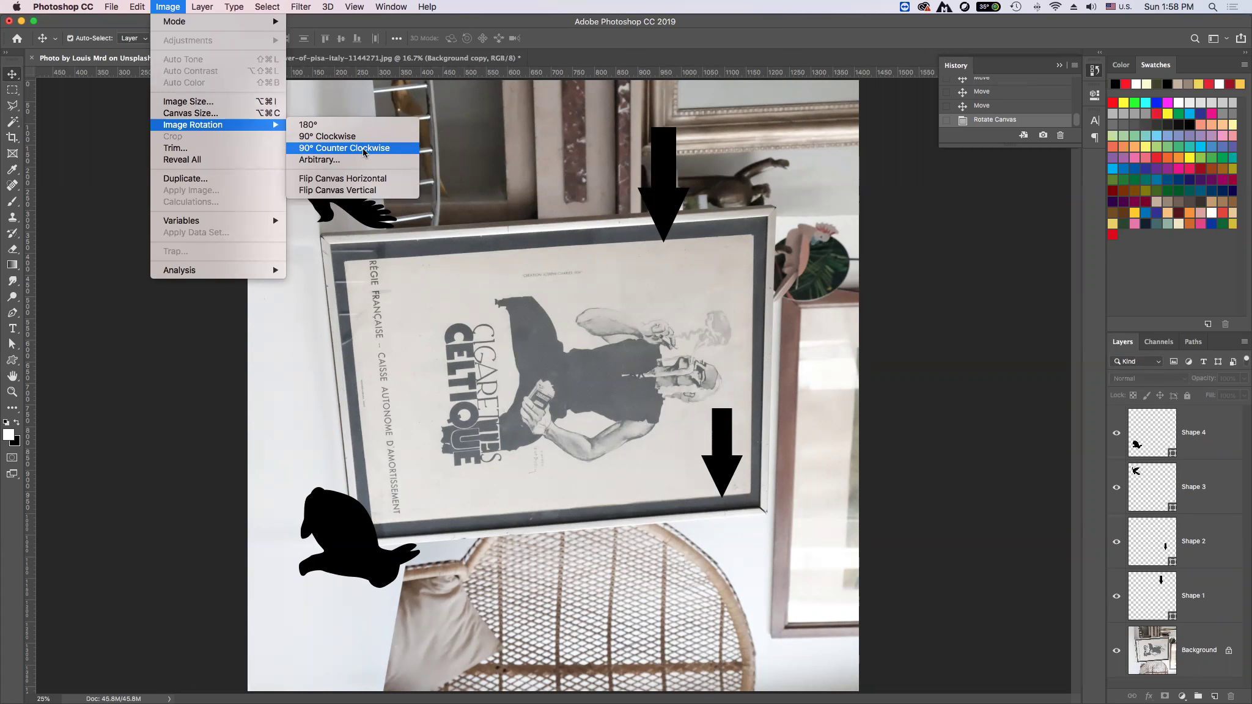
{"action": "left_click", "coordinate": [364, 150]}
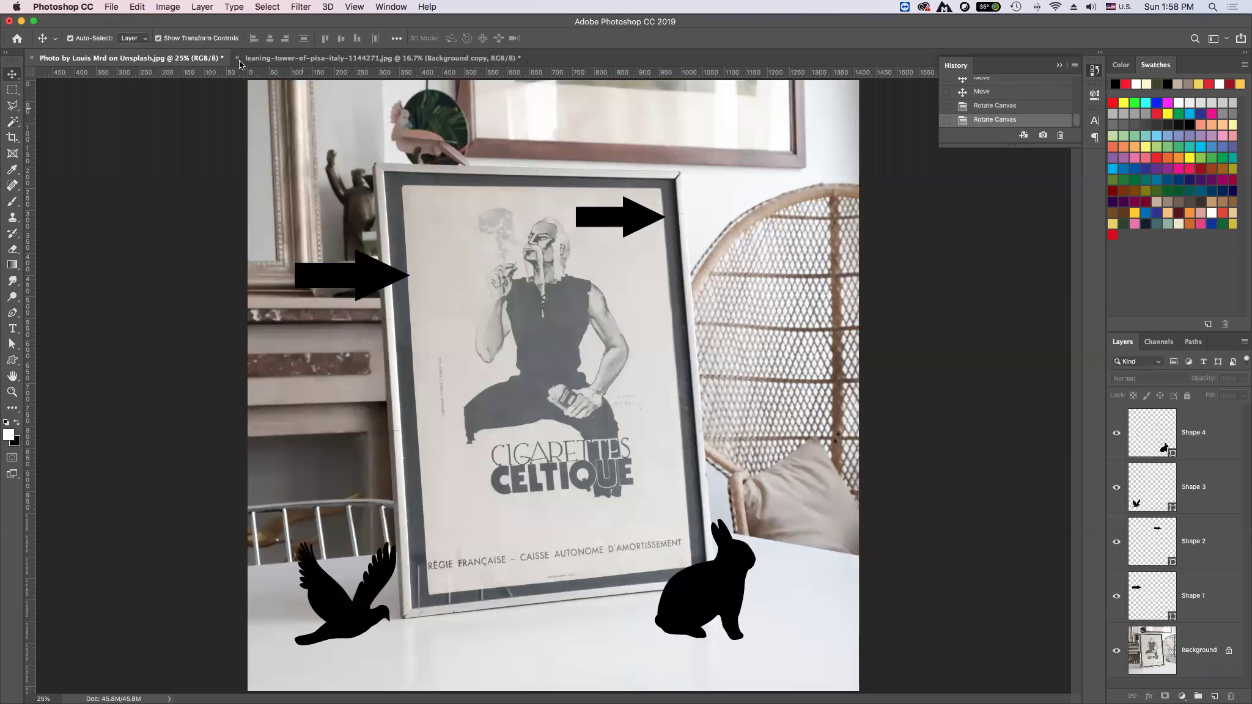
{"action": "left_click", "coordinate": [173, 7]}
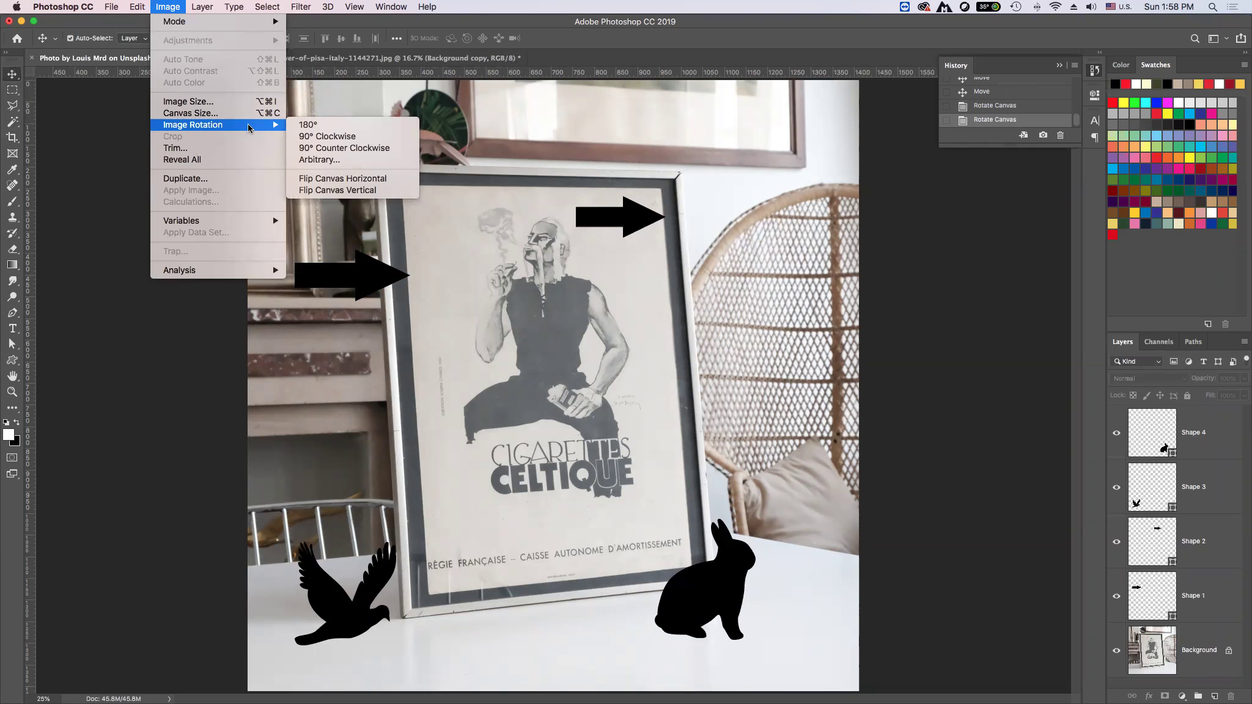
{"action": "left_click", "coordinate": [327, 125]}
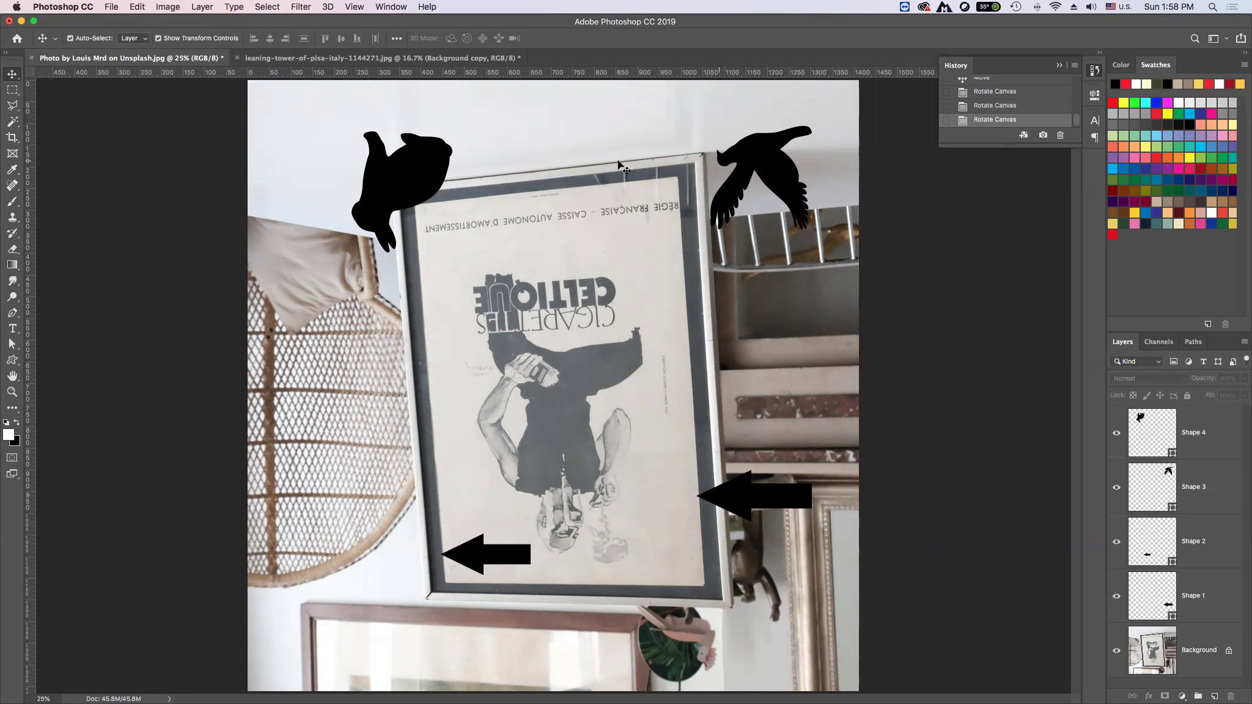
{"action": "left_click", "coordinate": [166, 6]}
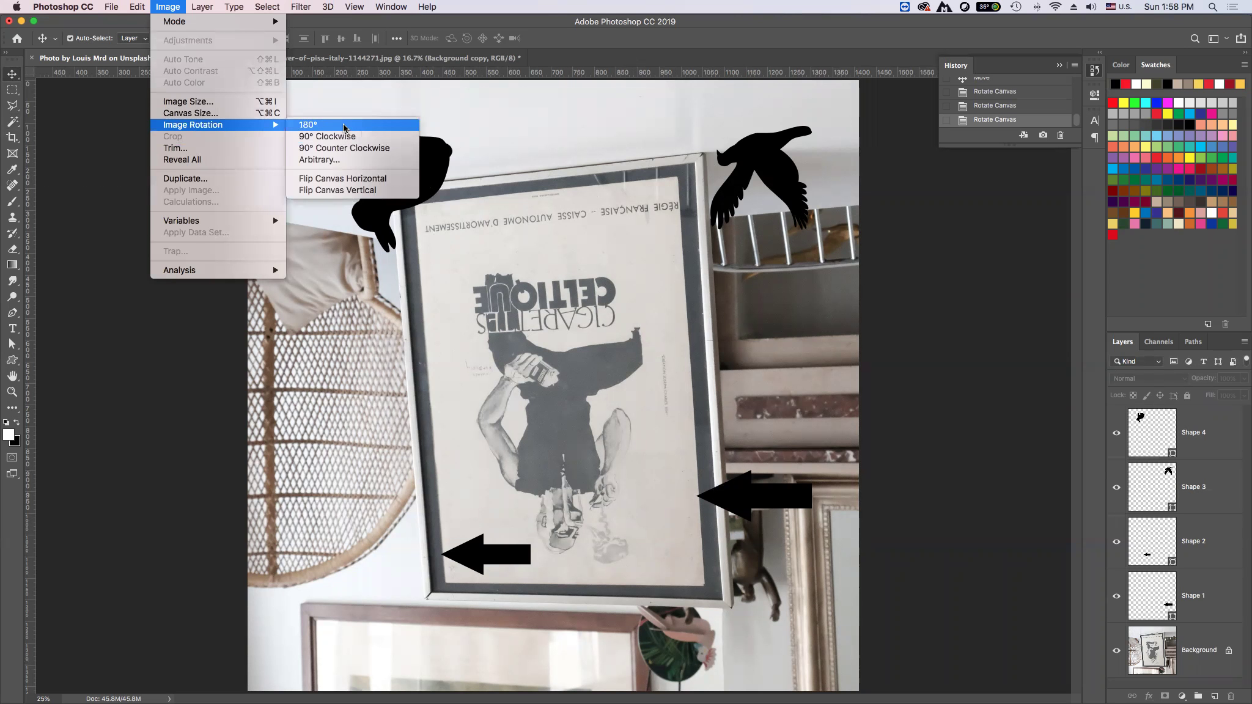
{"action": "left_click", "coordinate": [344, 124]}
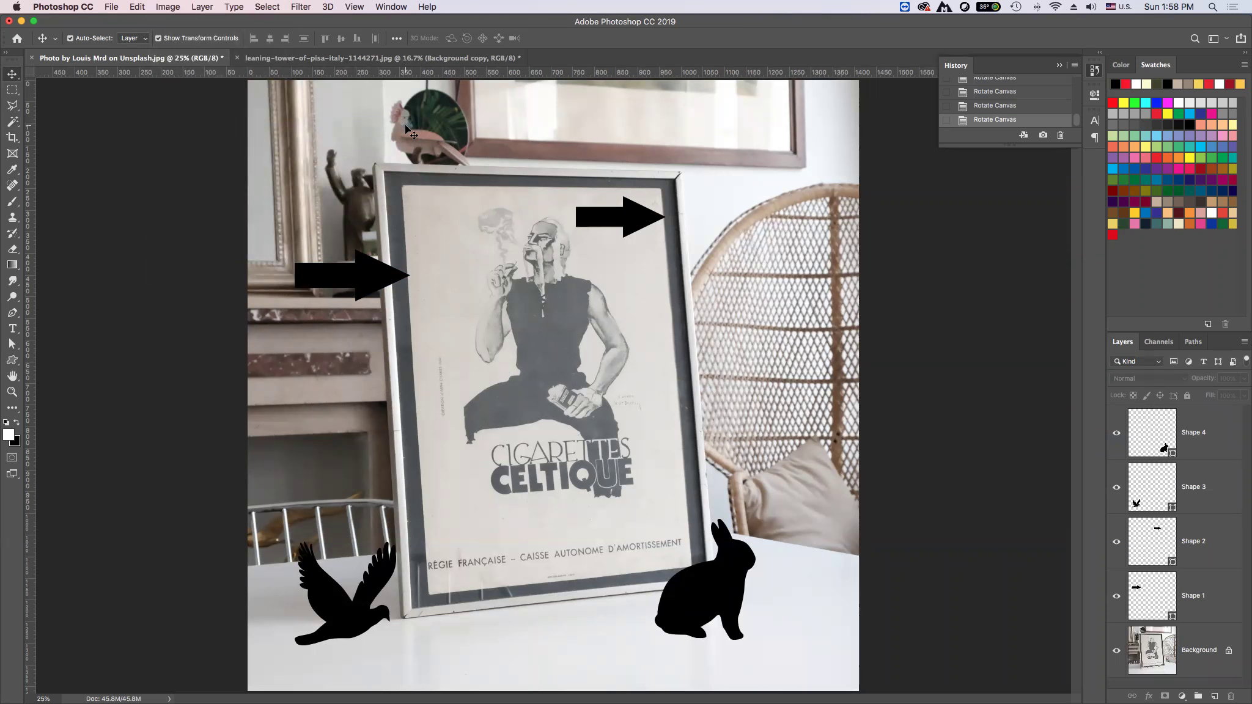
- Move the left arrow up to the poster's top beside the other arrow and reselect that arrow
{"action": "left_click", "coordinate": [598, 227]}
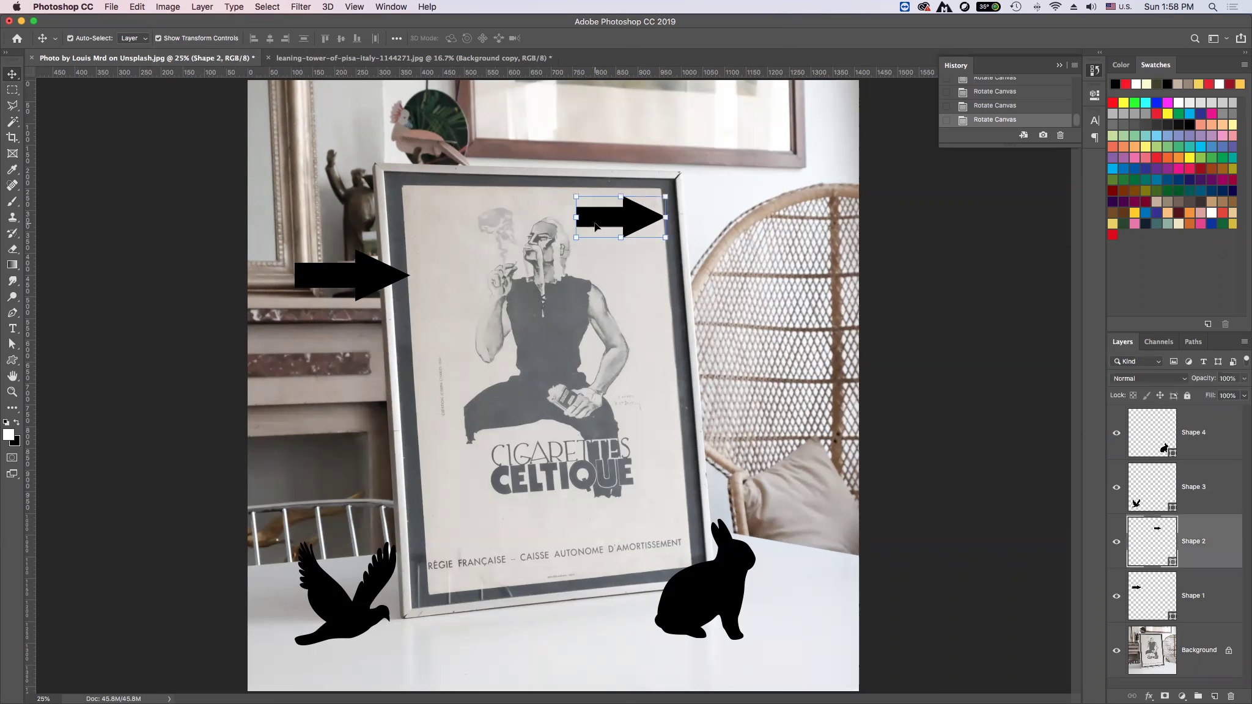
{"action": "mouse_move", "coordinate": [384, 279]}
{"action": "left_mouse_down"}
{"action": "mouse_move", "coordinate": [441, 261]}
{"action": "mouse_move", "coordinate": [482, 215]}
{"action": "left_mouse_up"}
{"action": "left_click", "coordinate": [614, 229]}
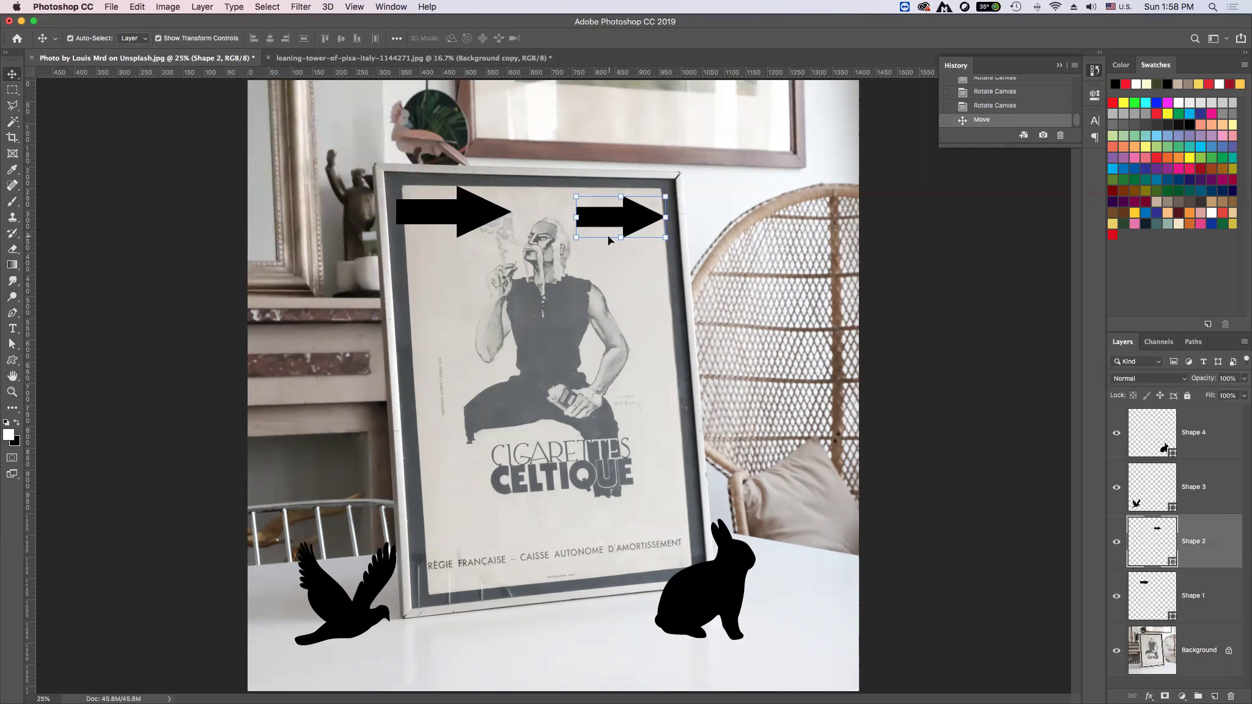
{"action": "left_click", "coordinate": [177, 8]}
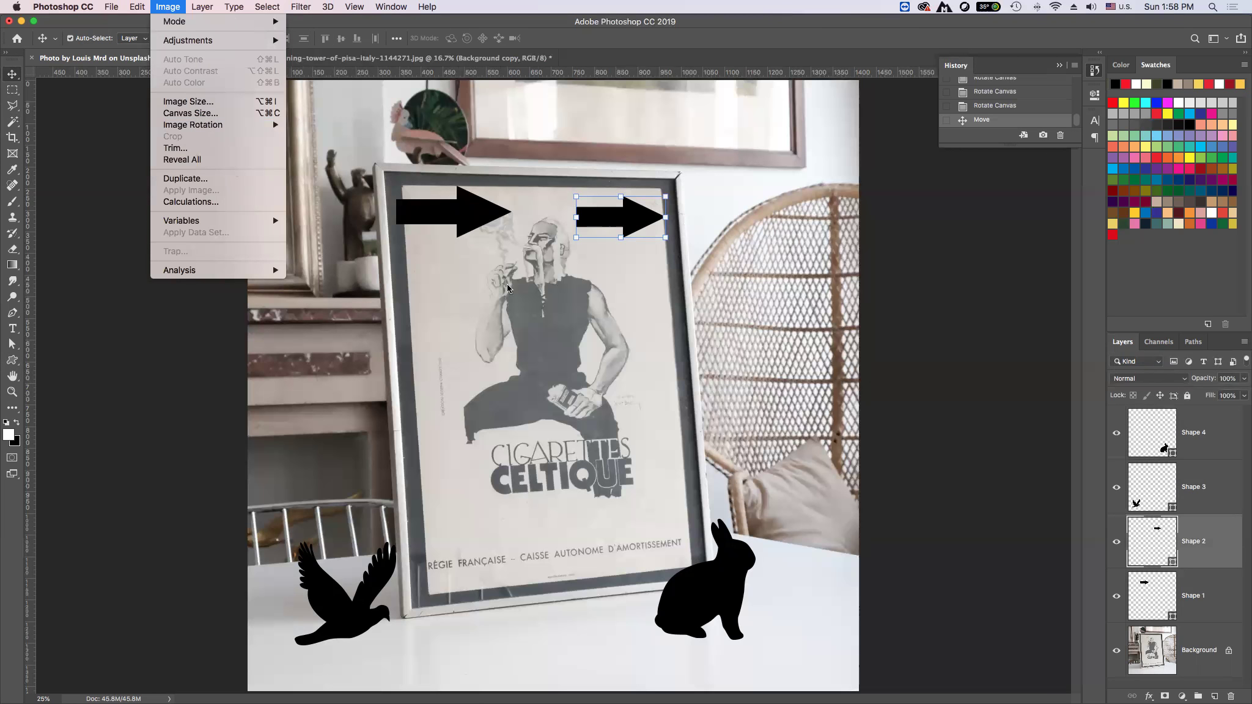
{"action": "mouse_move", "coordinate": [194, 124]}
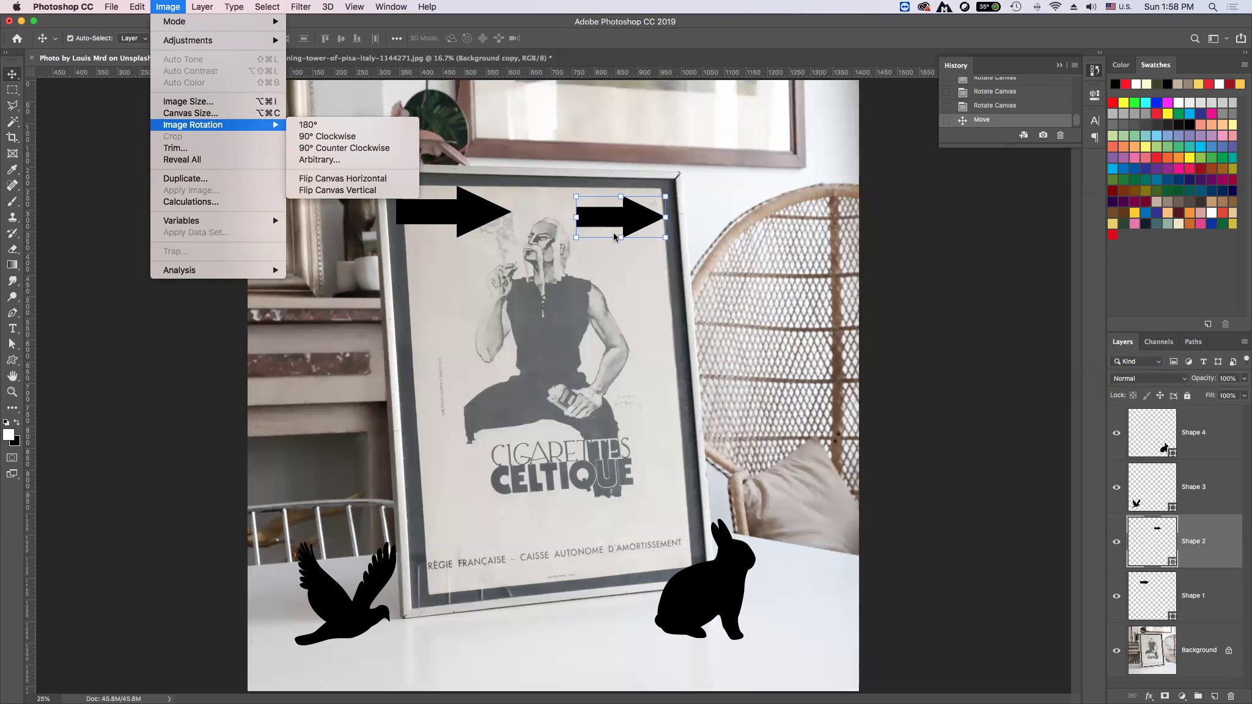
- Flip the canvas horizontally four times, ending with the poster text reading normally
{"action": "left_click", "coordinate": [345, 179]}
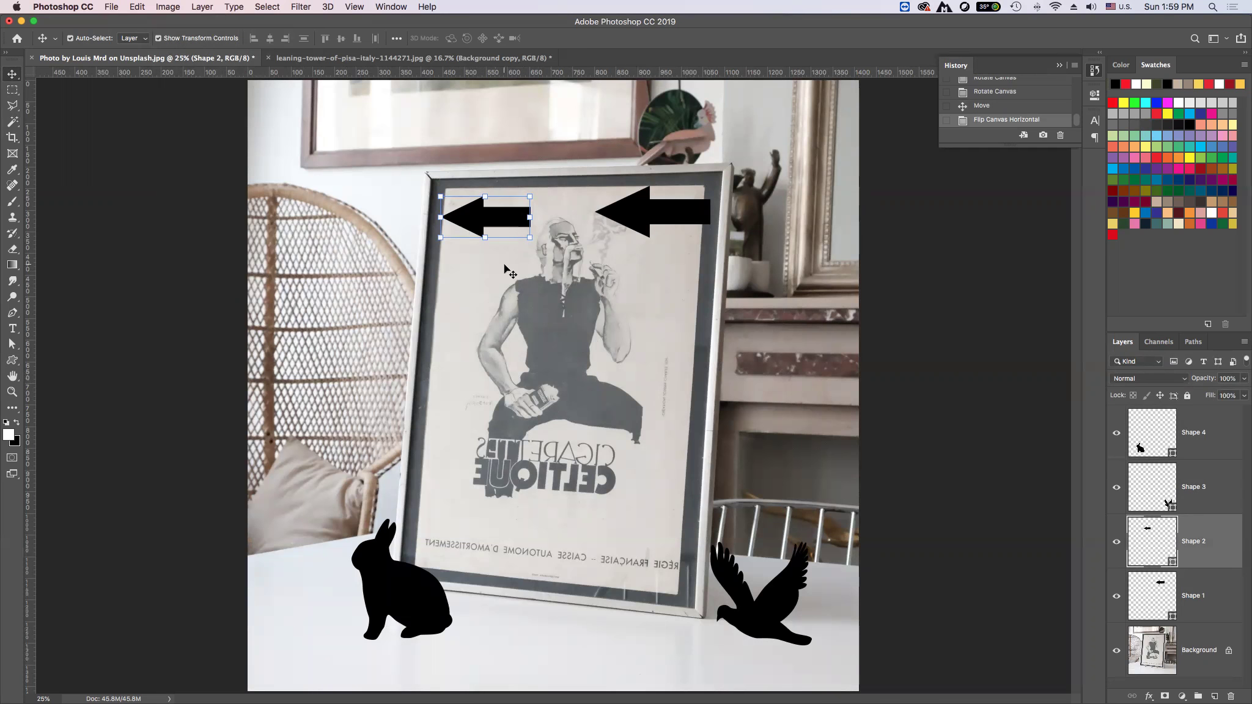
{"action": "left_click", "coordinate": [175, 6]}
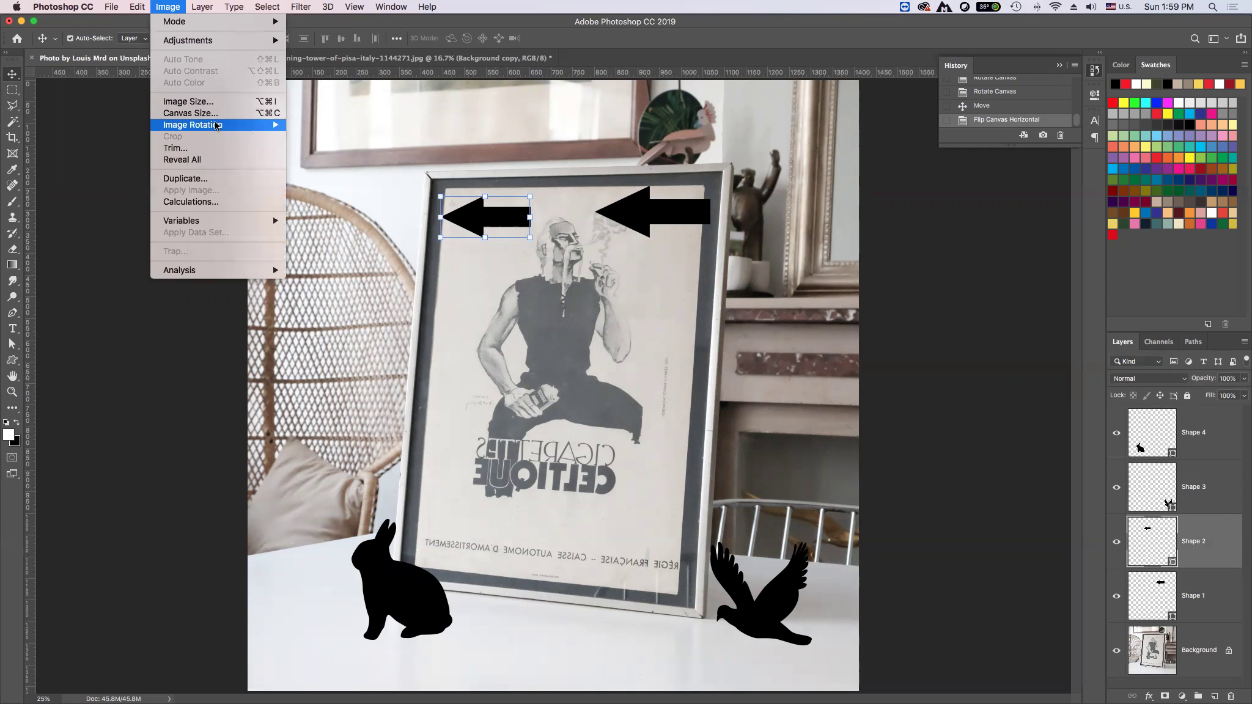
{"action": "left_click", "coordinate": [349, 179]}
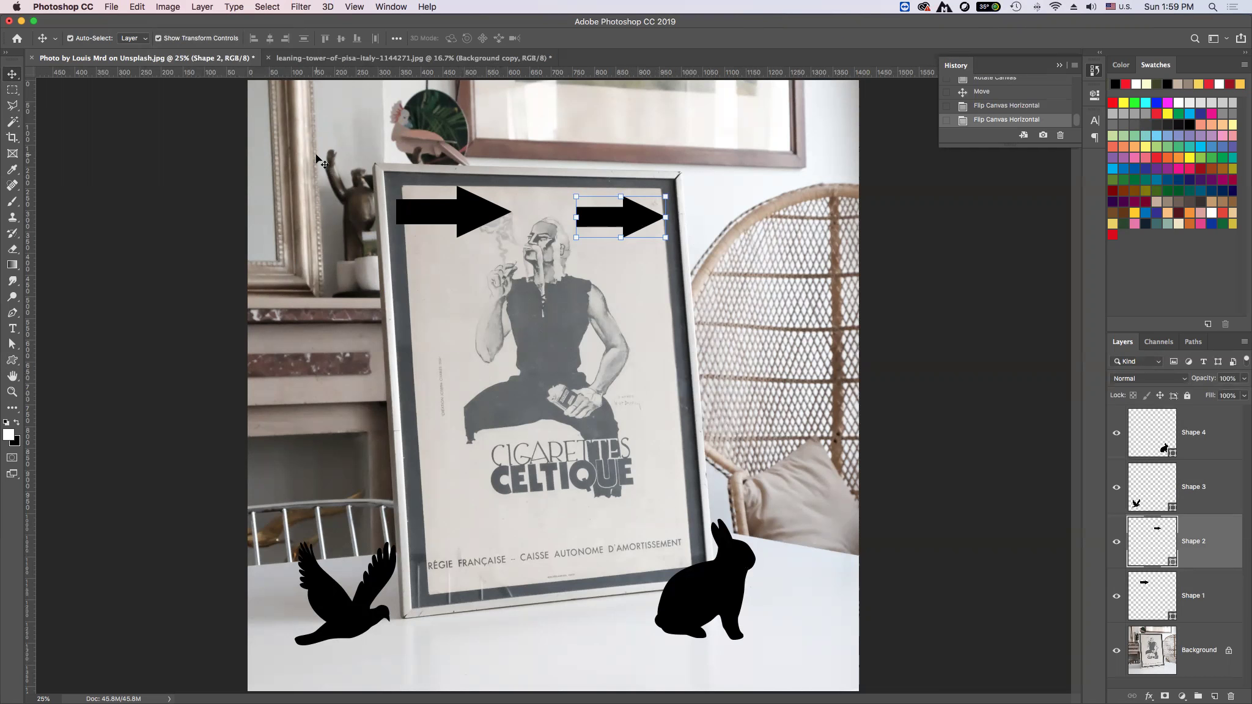
{"action": "left_click", "coordinate": [167, 7]}
{"action": "mouse_move", "coordinate": [193, 124]}
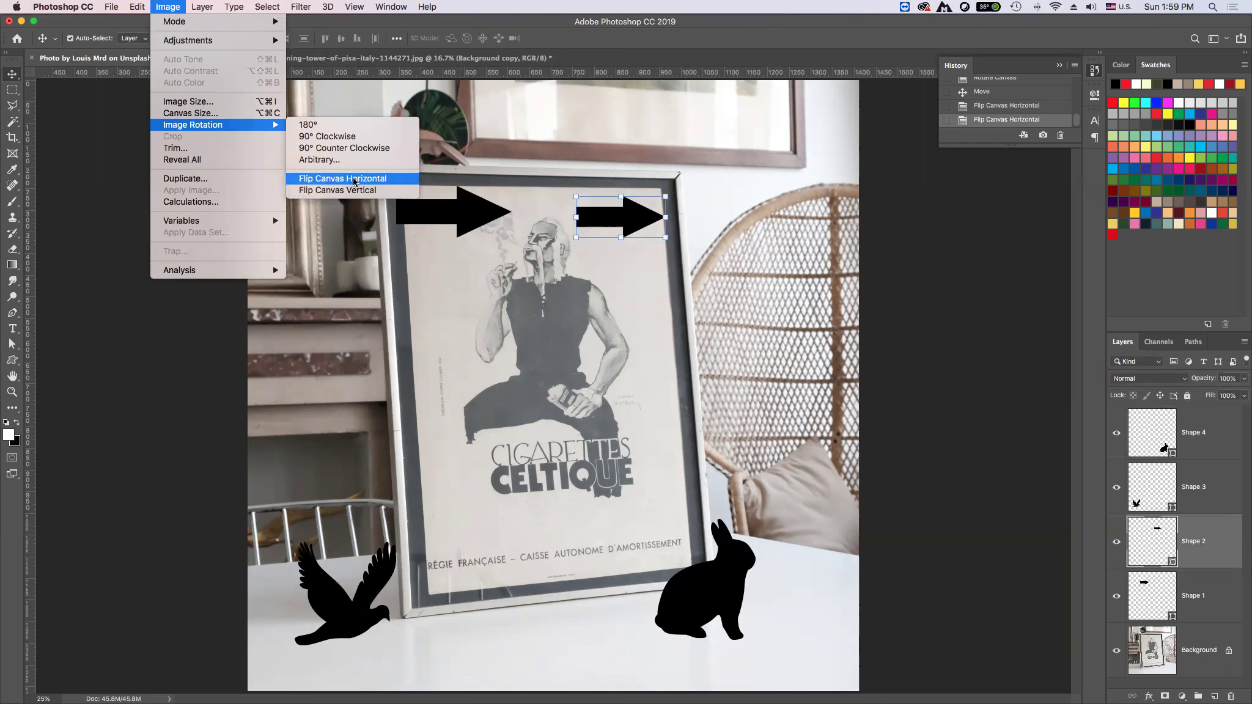
{"action": "left_click", "coordinate": [354, 181]}
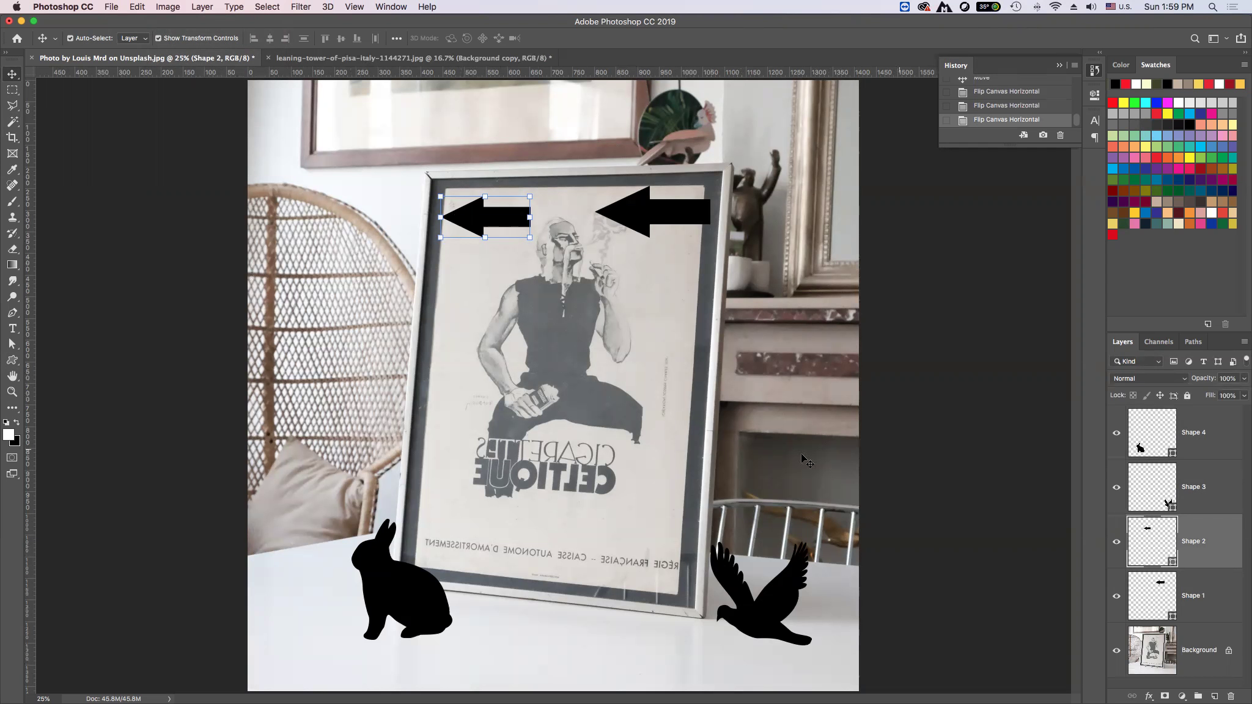
{"action": "left_click", "coordinate": [168, 7]}
{"action": "mouse_move", "coordinate": [193, 124]}
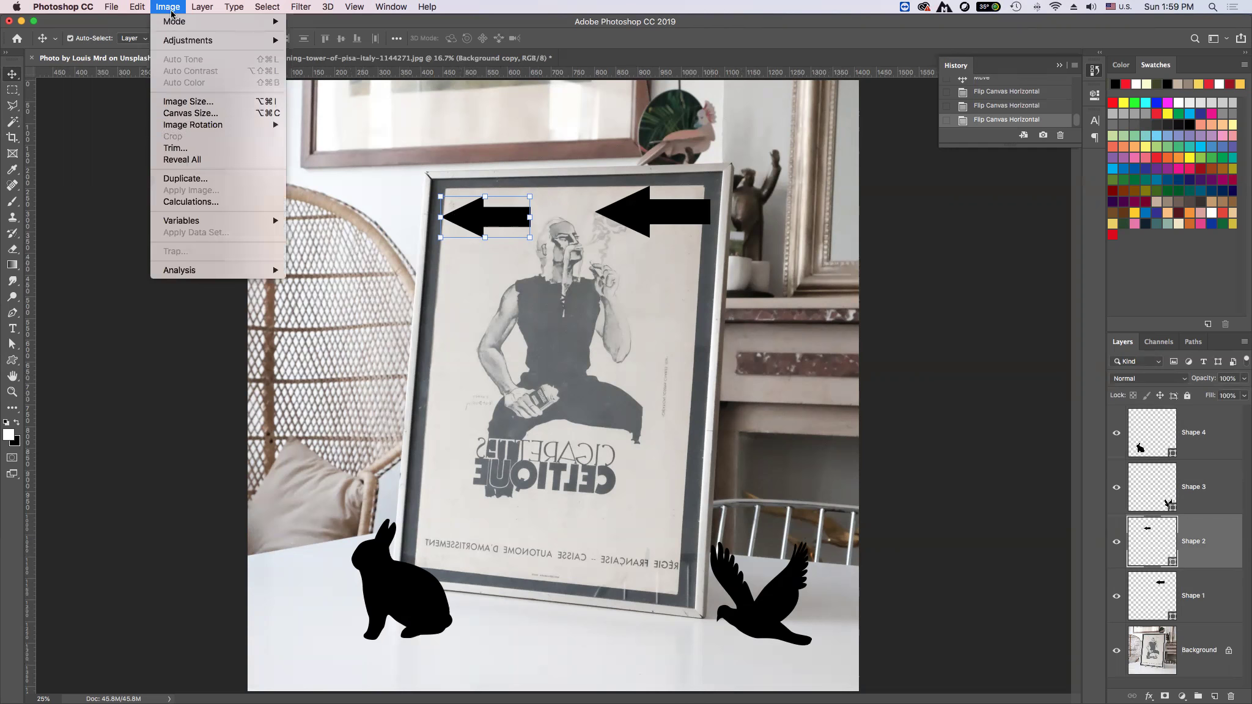
{"action": "left_click", "coordinate": [354, 179]}
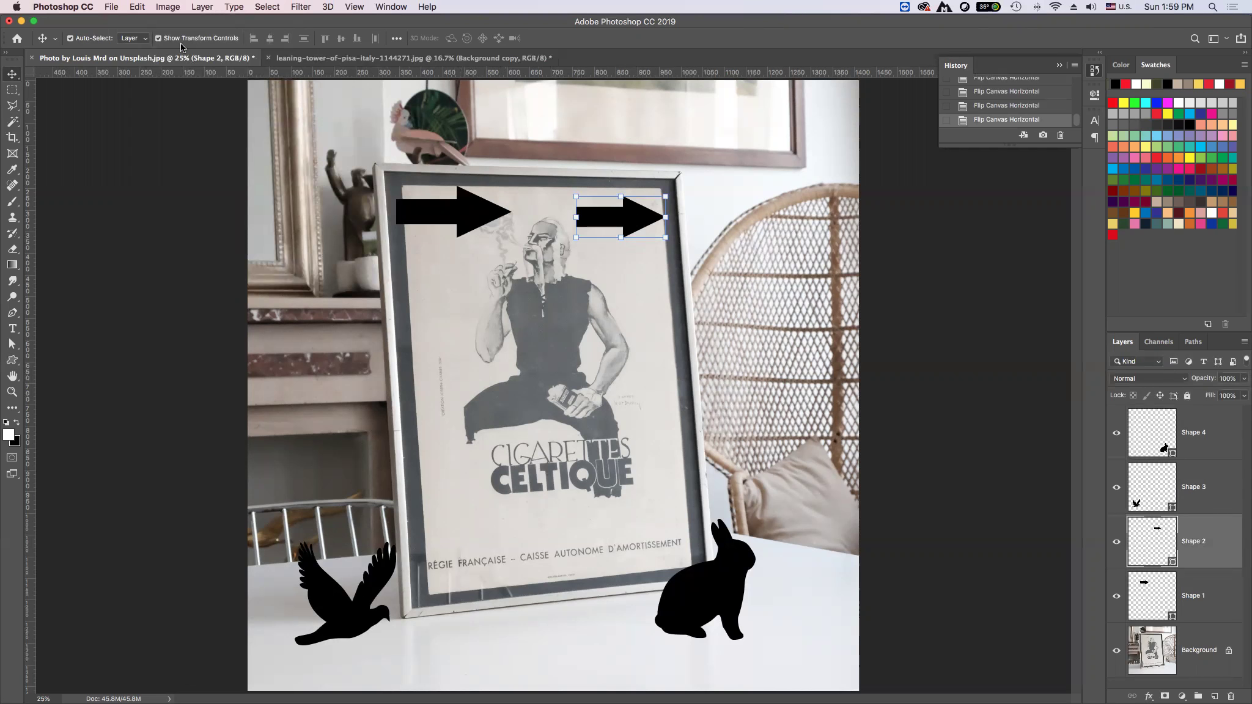
{"action": "left_click", "coordinate": [138, 6]}
{"action": "mouse_move", "coordinate": [157, 290]}
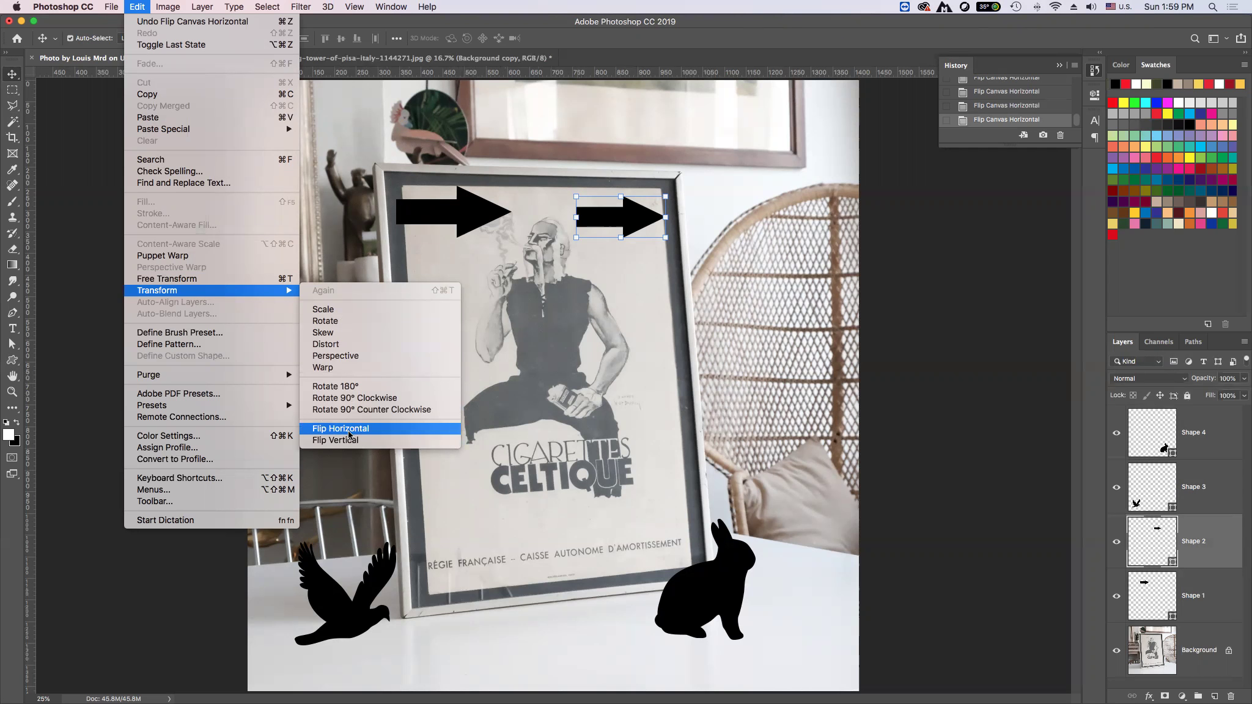
- Flip the top-right arrow to point left, then mirror the rabbit and shift it right
{"action": "left_click", "coordinate": [350, 433]}
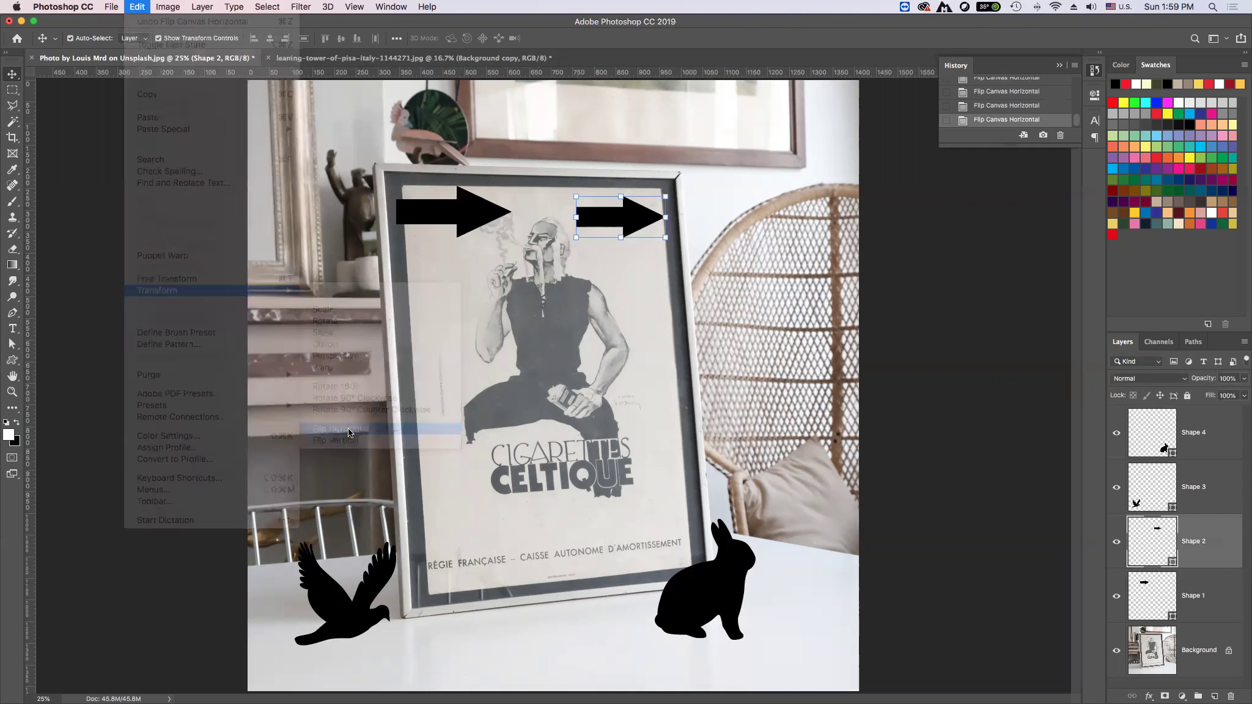
{"action": "left_click_drag", "start_coordinate": [609, 220], "coordinate": [608, 214]}
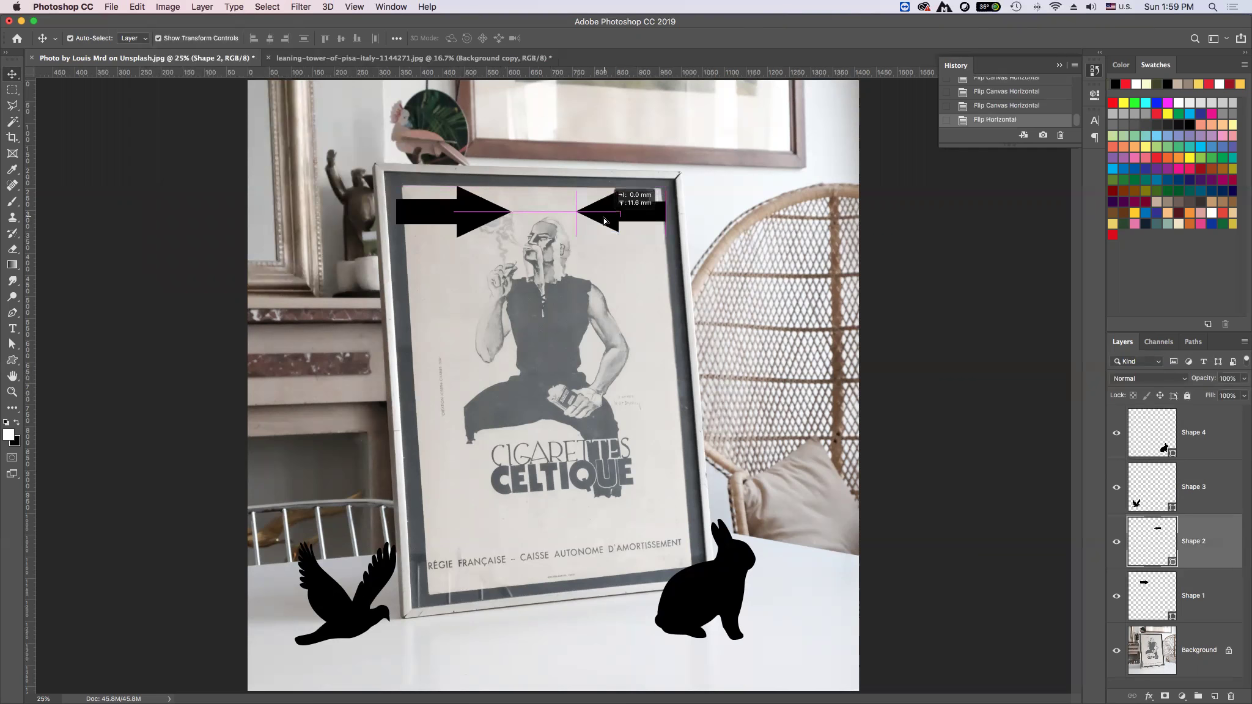
{"action": "left_click", "coordinate": [719, 568]}
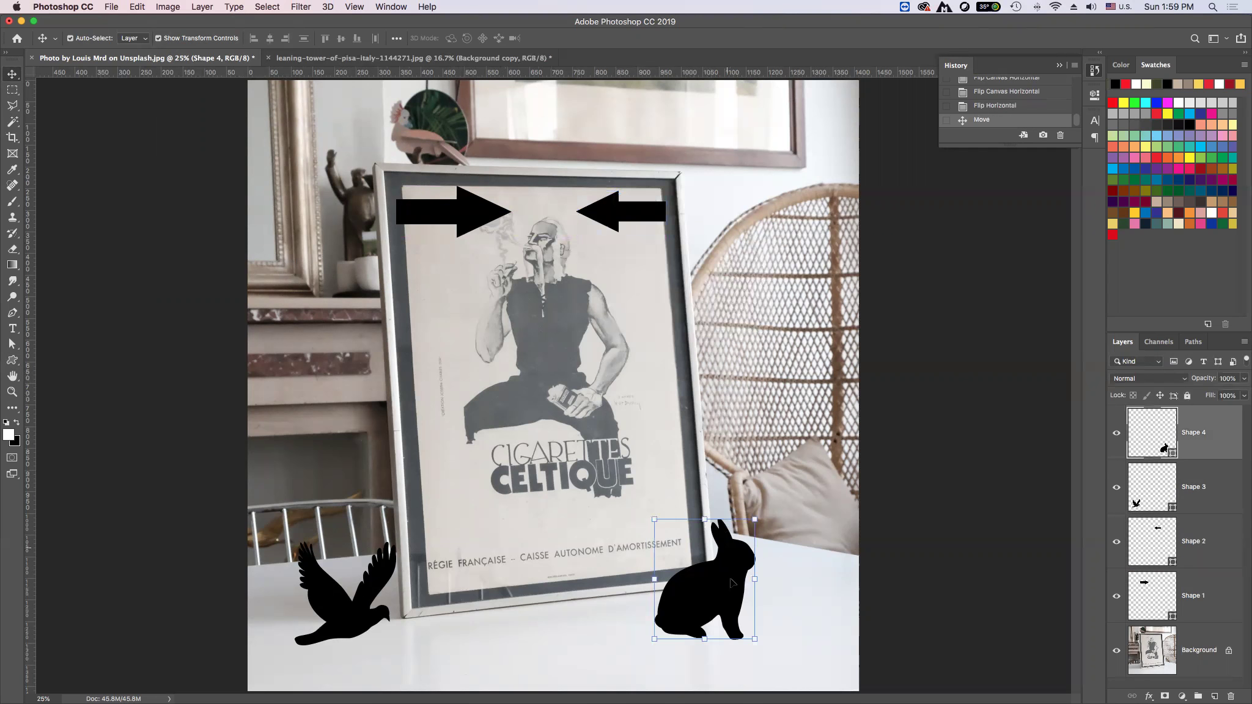
{"action": "left_click", "coordinate": [137, 6]}
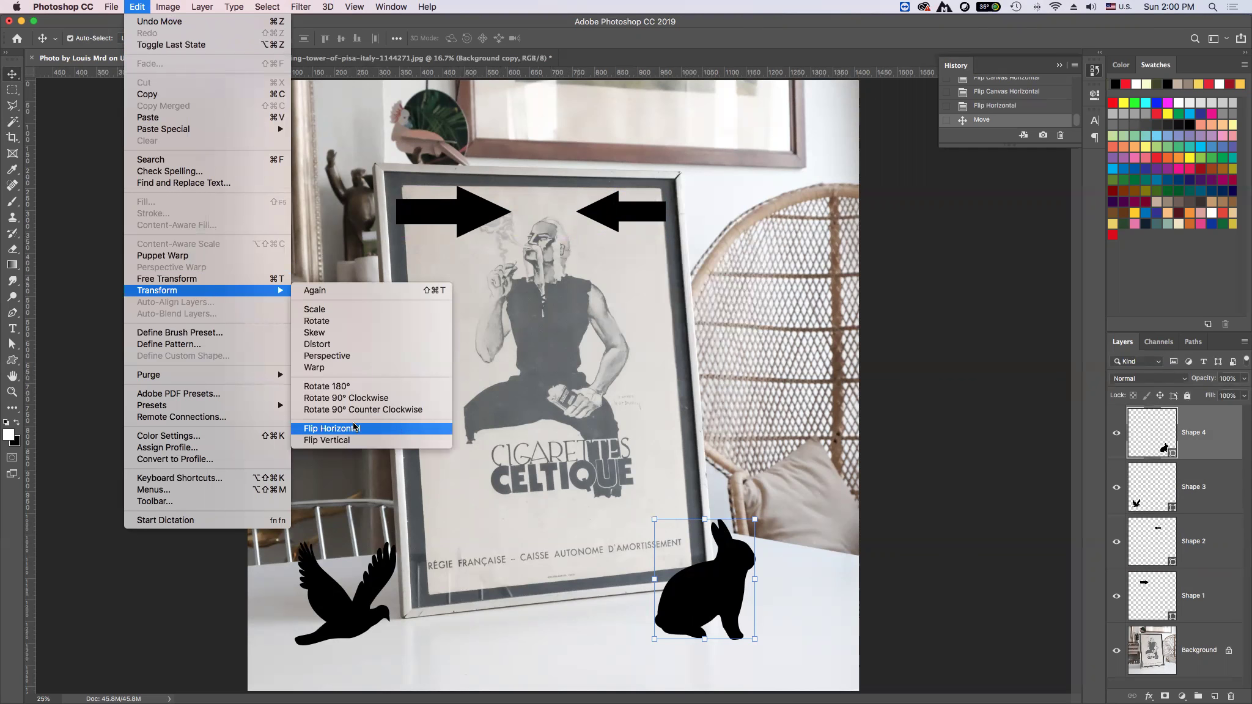
{"action": "left_click", "coordinate": [380, 429]}
{"action": "left_click_drag", "start_coordinate": [705, 584], "coordinate": [770, 583]}
{"action": "mouse_move", "coordinate": [352, 604]}
{"action": "left_mouse_down"}
{"action": "mouse_move", "coordinate": [351, 622]}
{"action": "mouse_move", "coordinate": [337, 622]}
{"action": "left_mouse_up"}
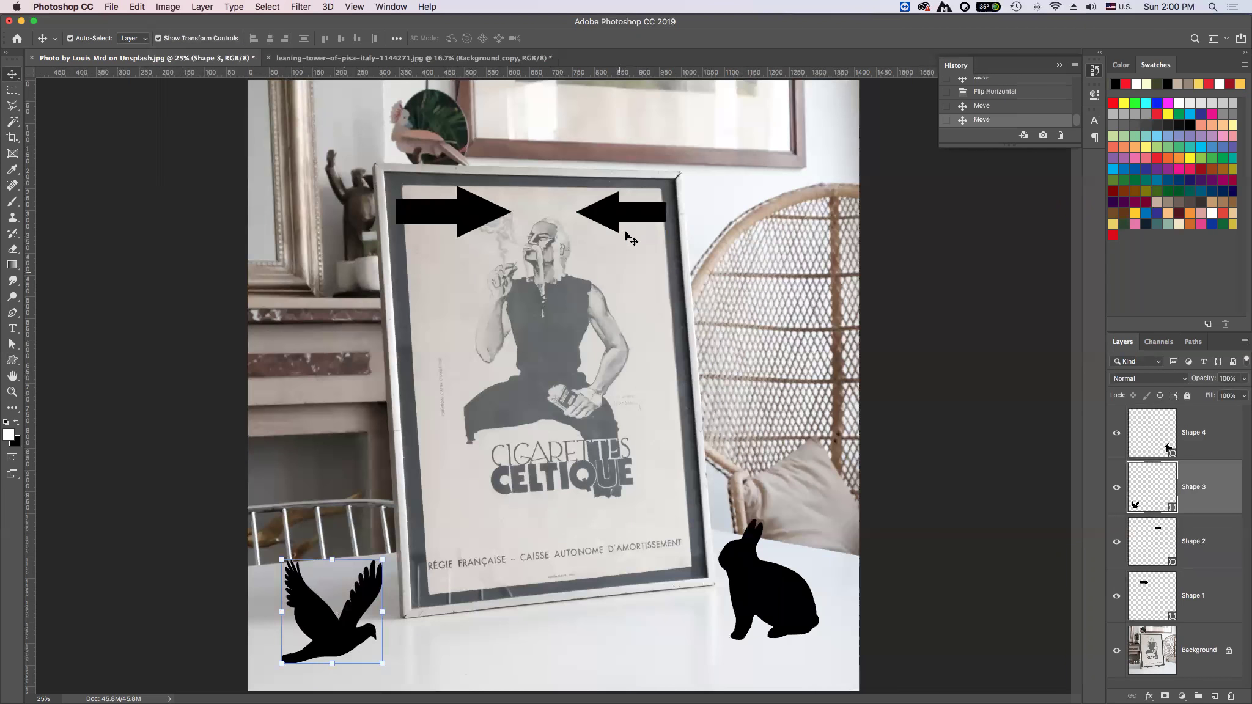
- Rotate the top-left arrow 90° clockwise to point downward and move it slightly lower
{"action": "left_click", "coordinate": [479, 218]}
{"action": "left_click", "coordinate": [620, 211]}
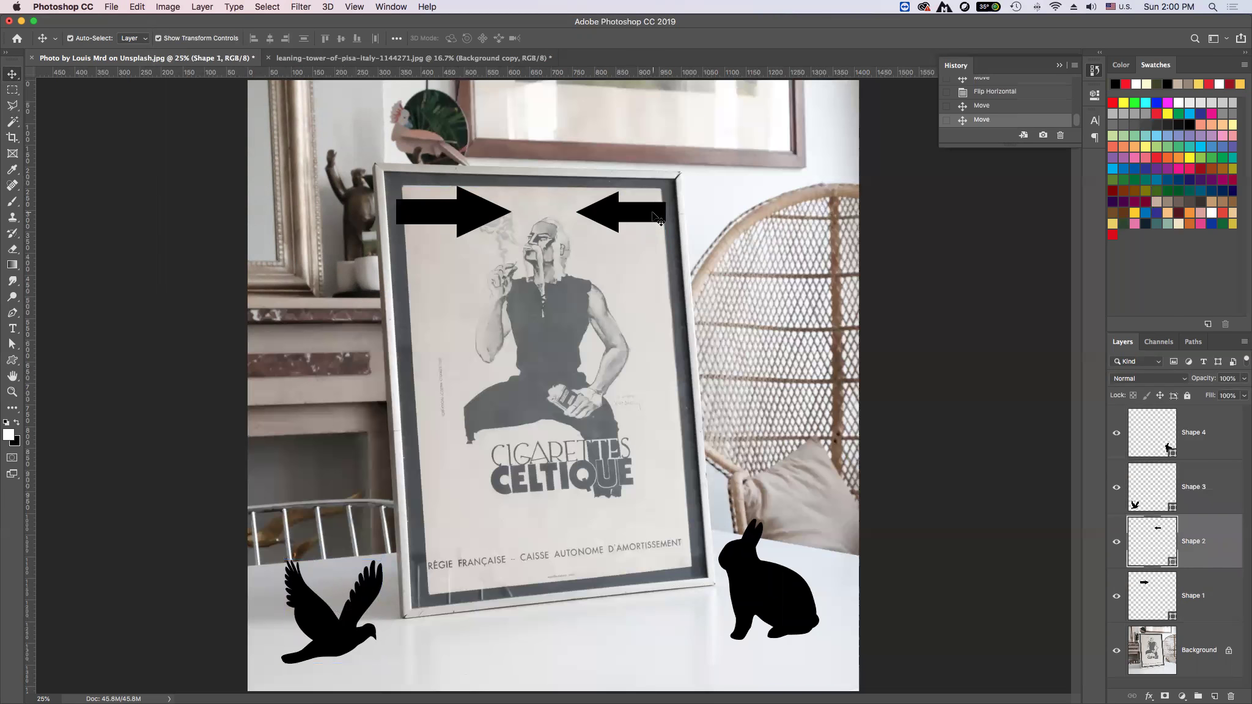
{"action": "left_click", "coordinate": [775, 581]}
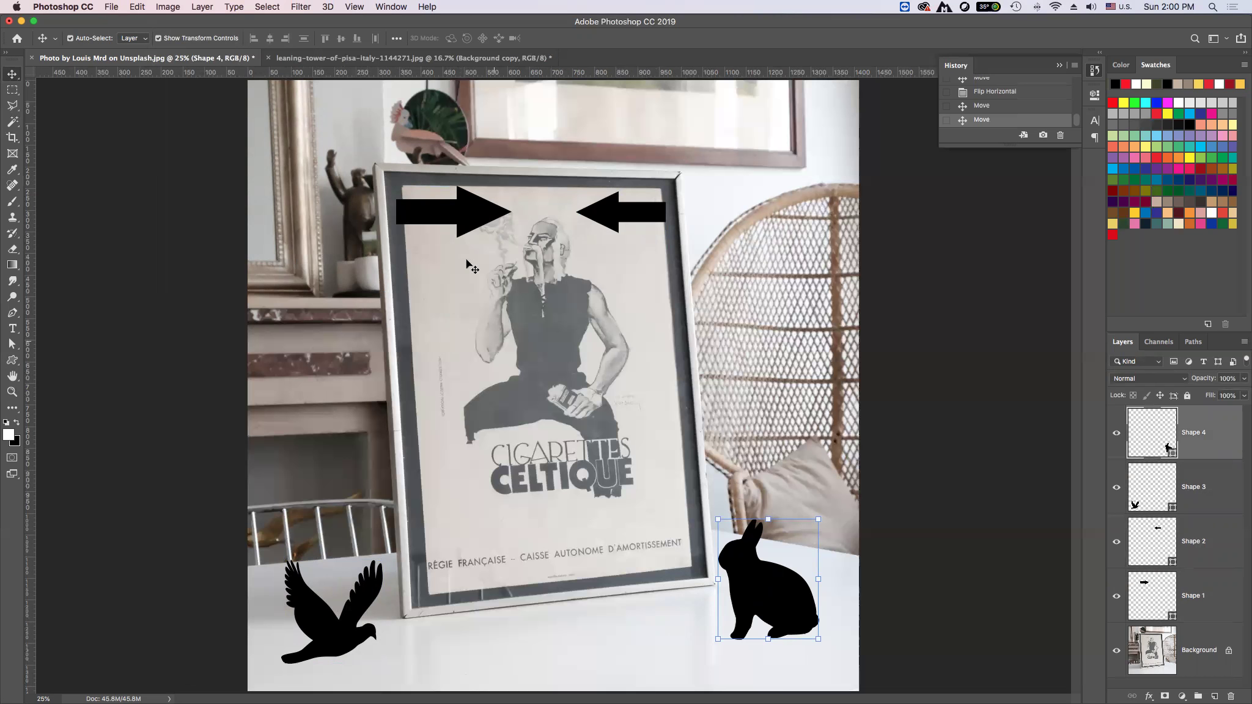
{"action": "left_click", "coordinate": [463, 214]}
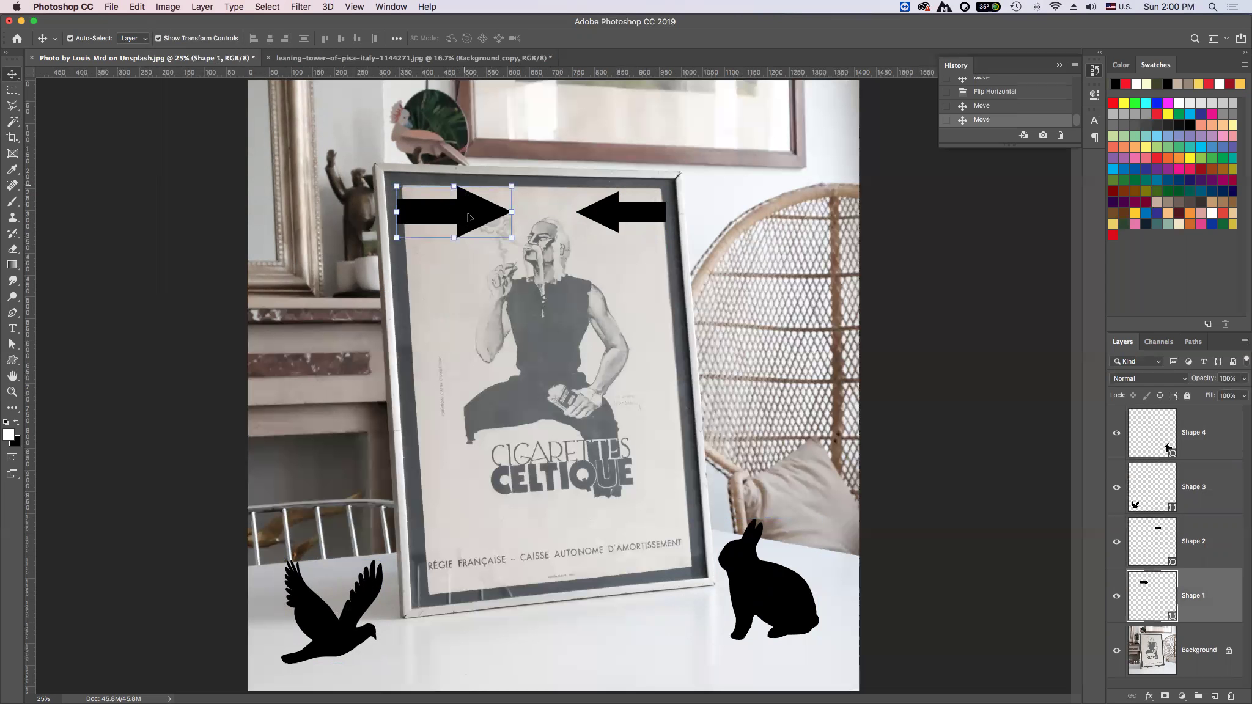
{"action": "left_click", "coordinate": [137, 7]}
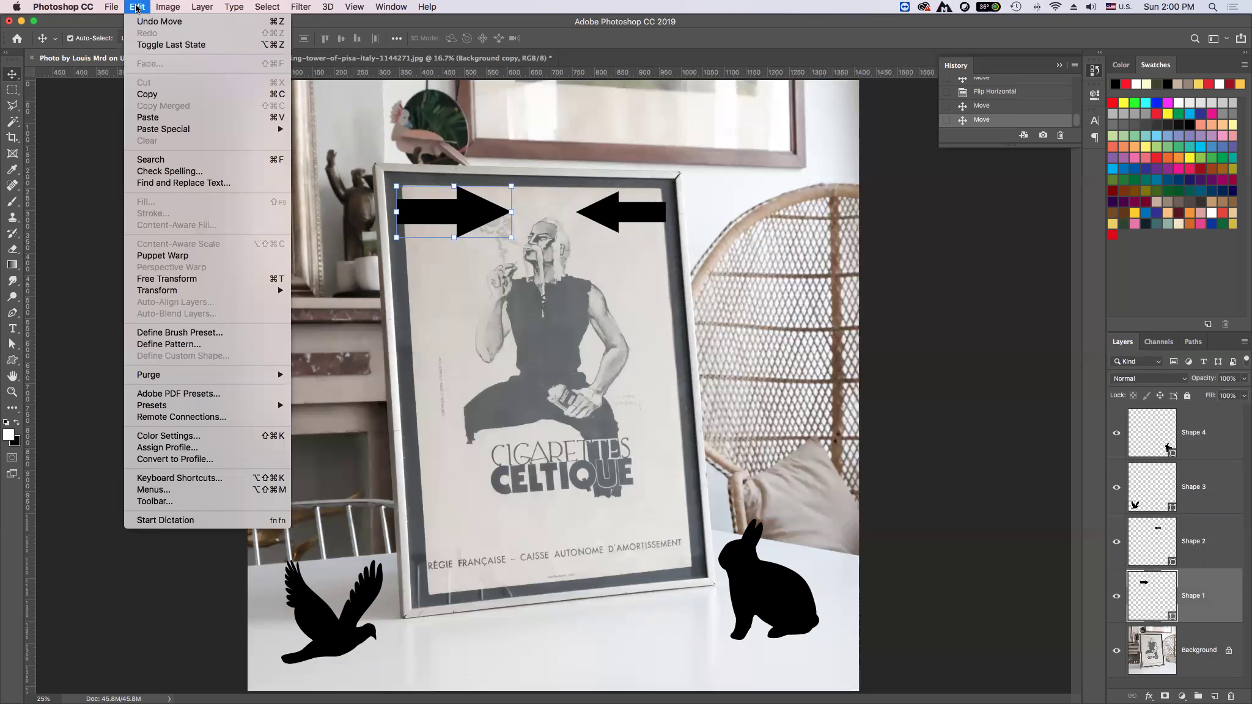
{"action": "mouse_move", "coordinate": [157, 290]}
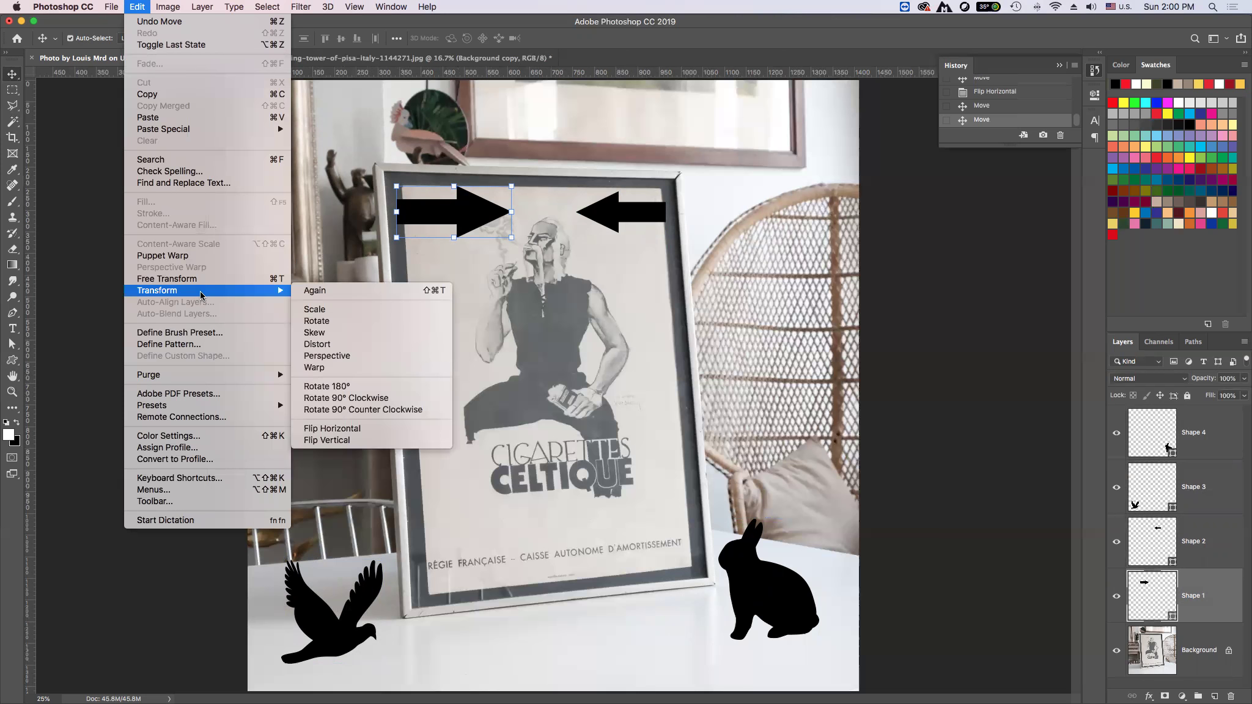
{"action": "left_click", "coordinate": [366, 401]}
{"action": "mouse_move", "coordinate": [456, 181]}
{"action": "left_mouse_down"}
{"action": "mouse_move", "coordinate": [456, 234]}
{"action": "mouse_move", "coordinate": [451, 219]}
{"action": "left_mouse_up"}
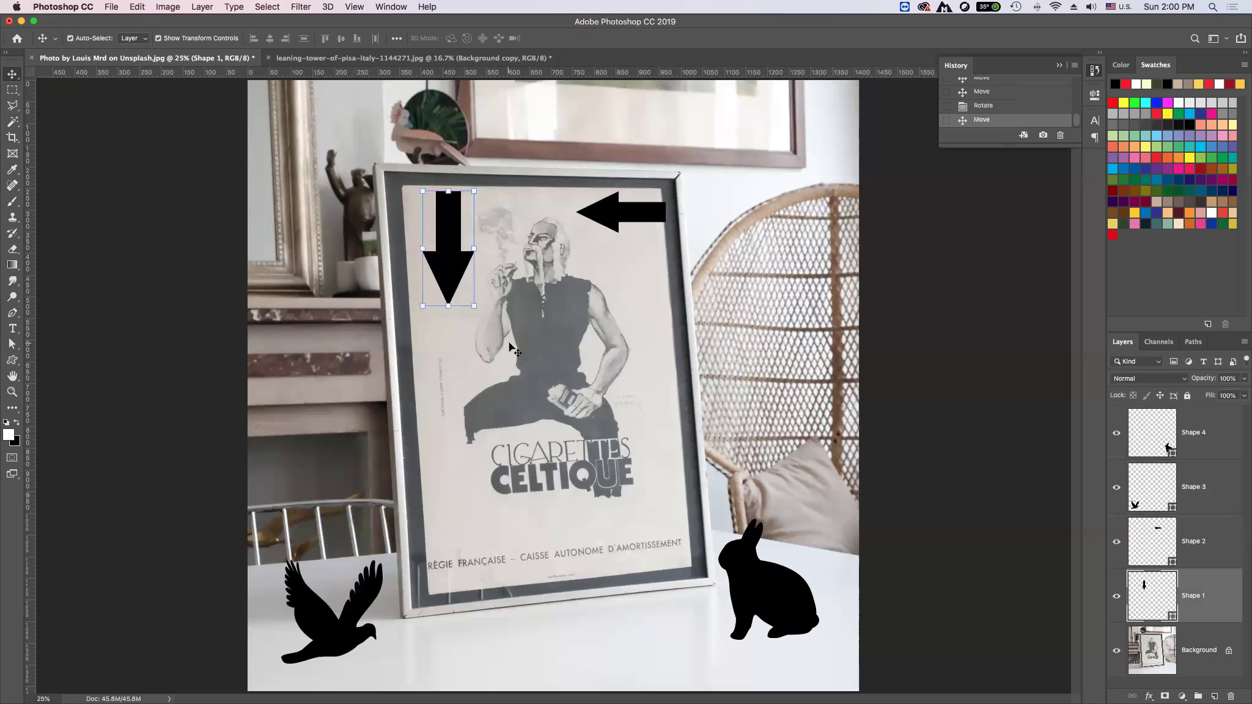
{"action": "left_click", "coordinate": [869, 260]}
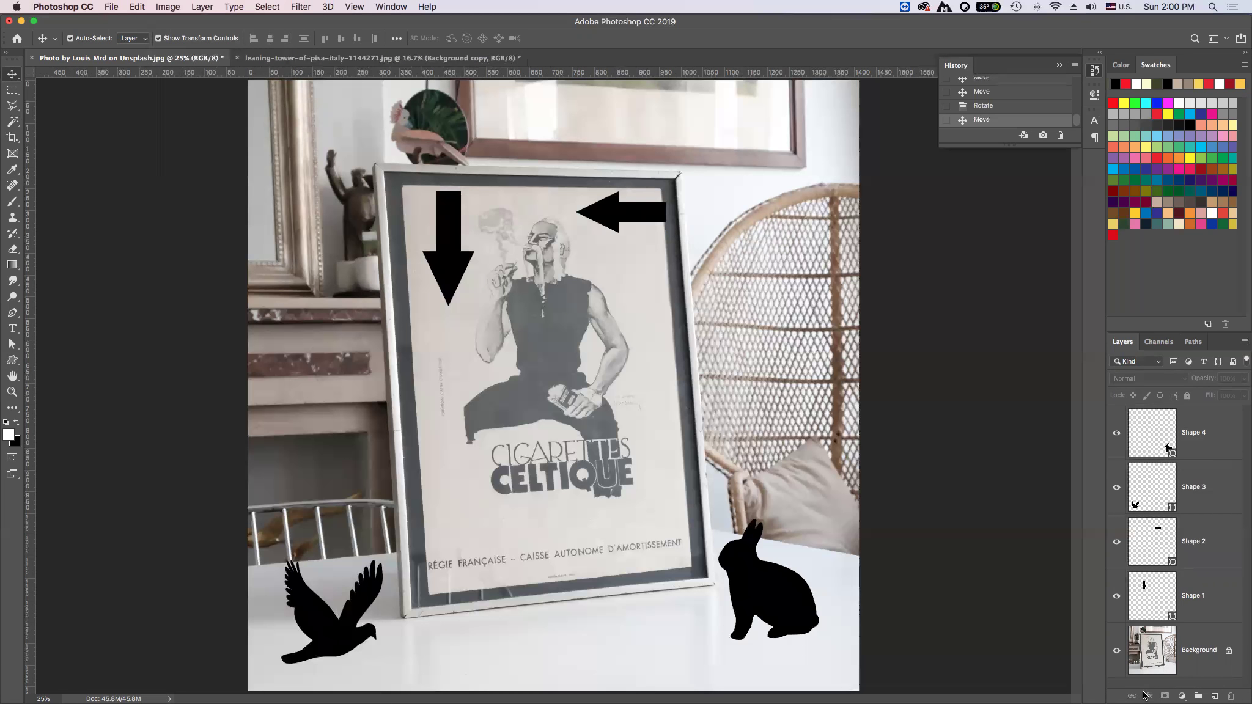
{"action": "mouse_move", "coordinate": [1125, 678]}
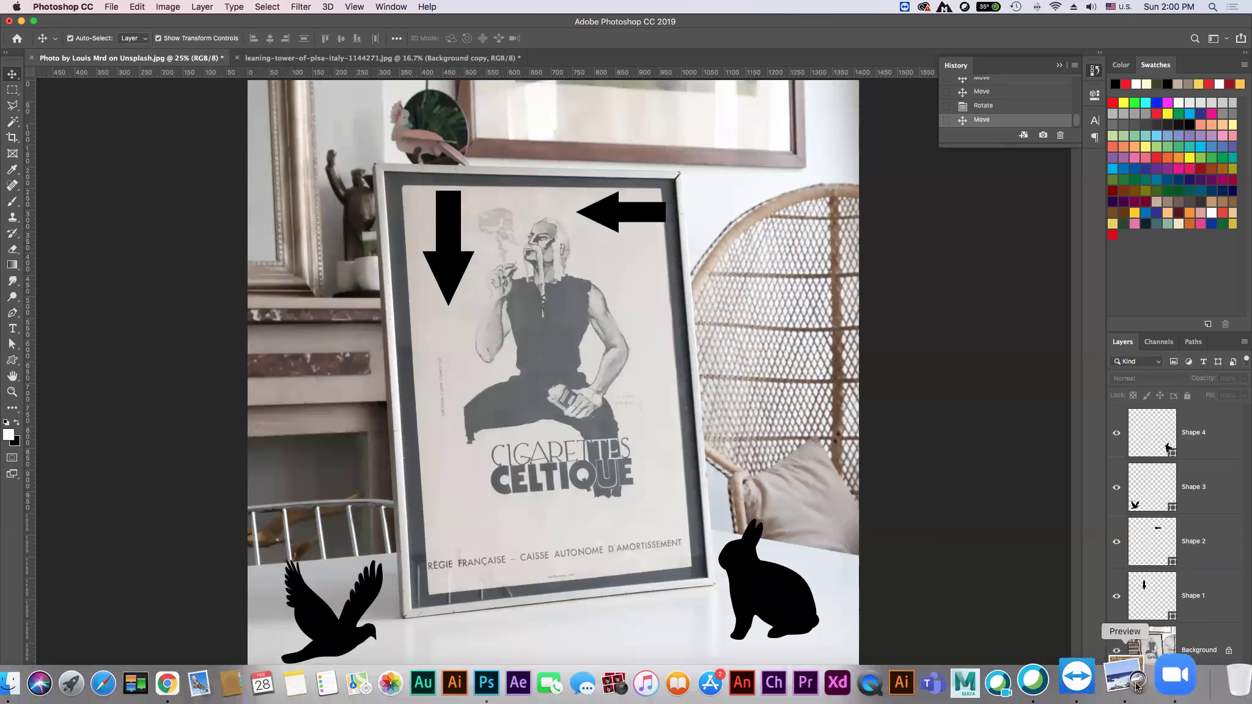
- Switch to the Preview presentation and advance one slide, to the rotation and flipping slide
{"action": "left_click", "coordinate": [1136, 686]}
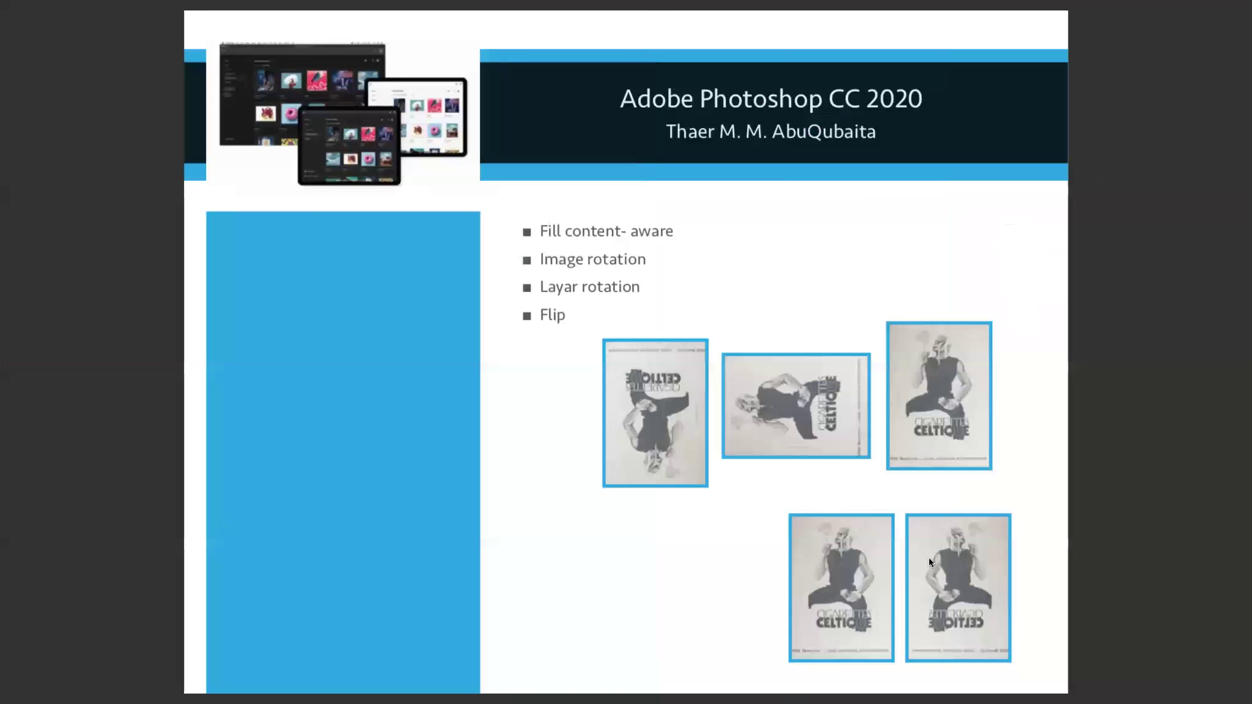
{"action": "key", "text": "Down"}
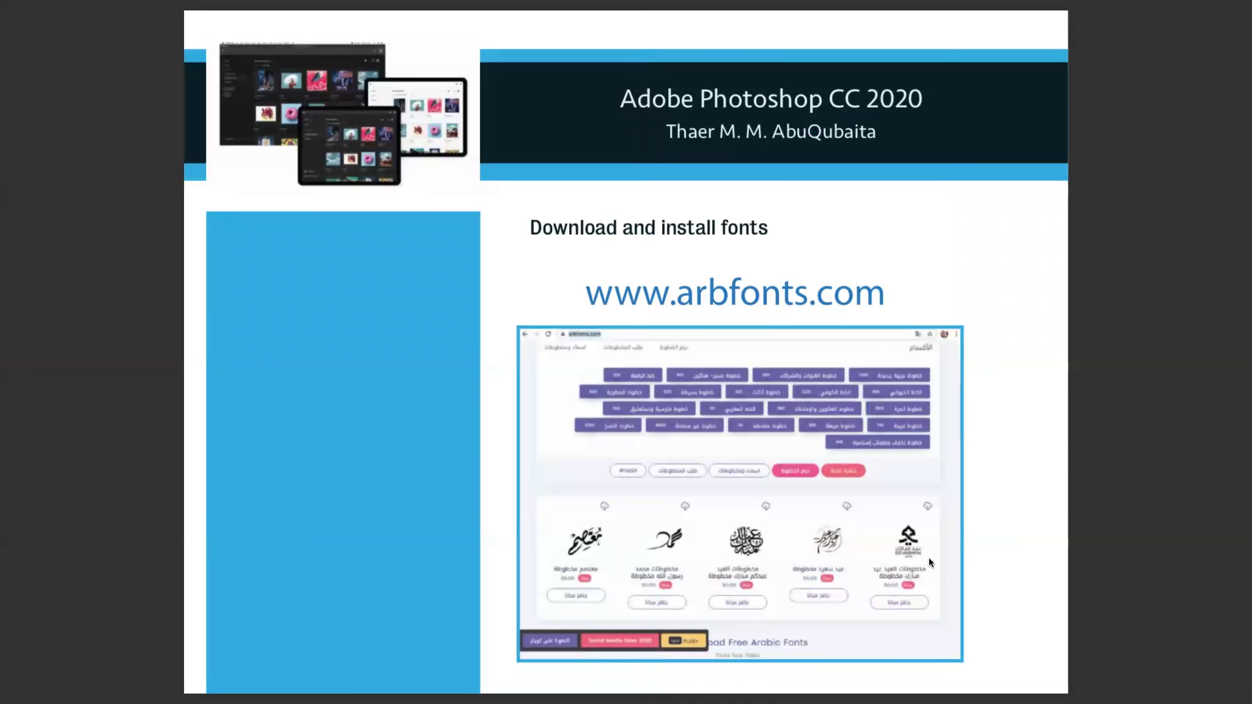
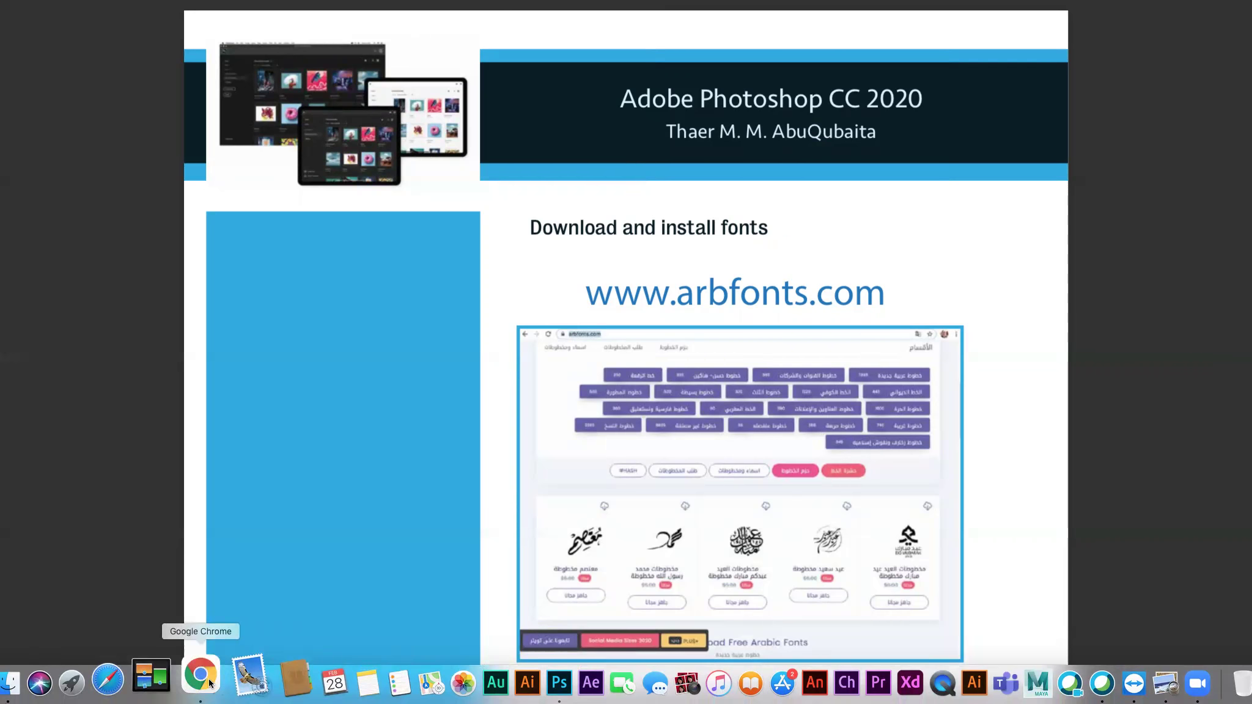
- Replace the old Chrome window with a new one and load arbfonts.com
{"action": "left_click", "coordinate": [201, 676]}
{"action": "left_click", "coordinate": [230, 31]}
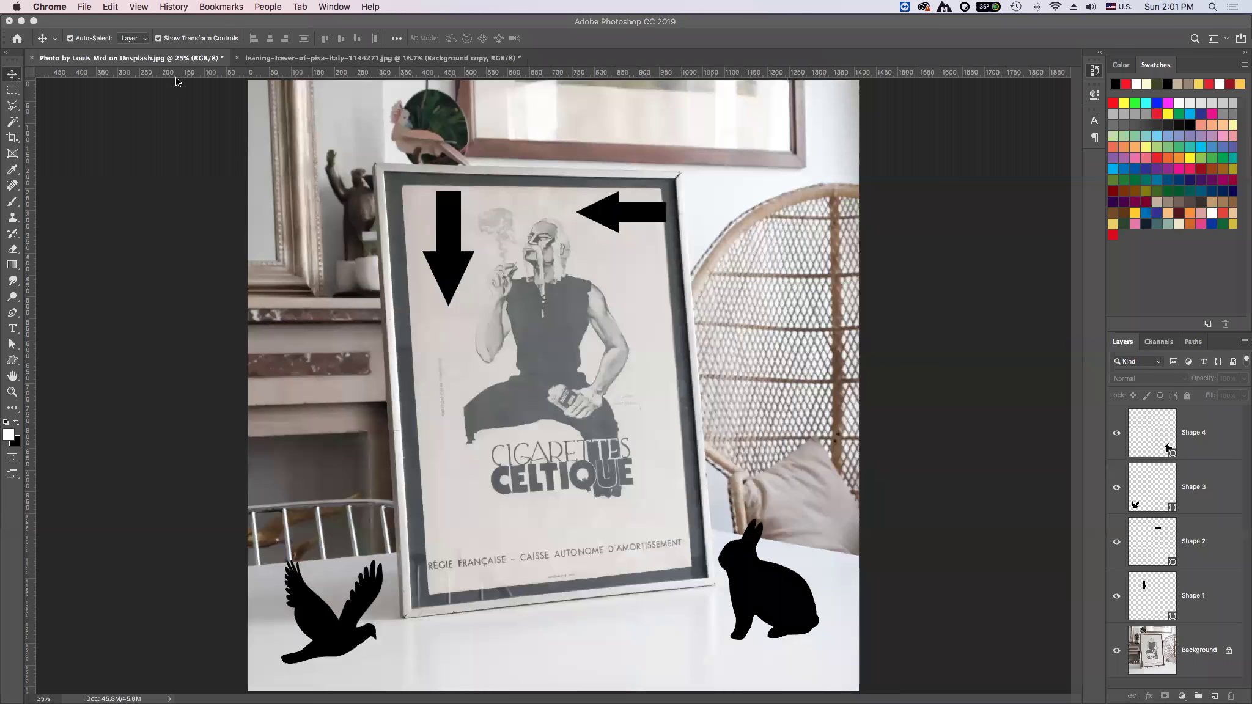
{"action": "left_click", "coordinate": [198, 676]}
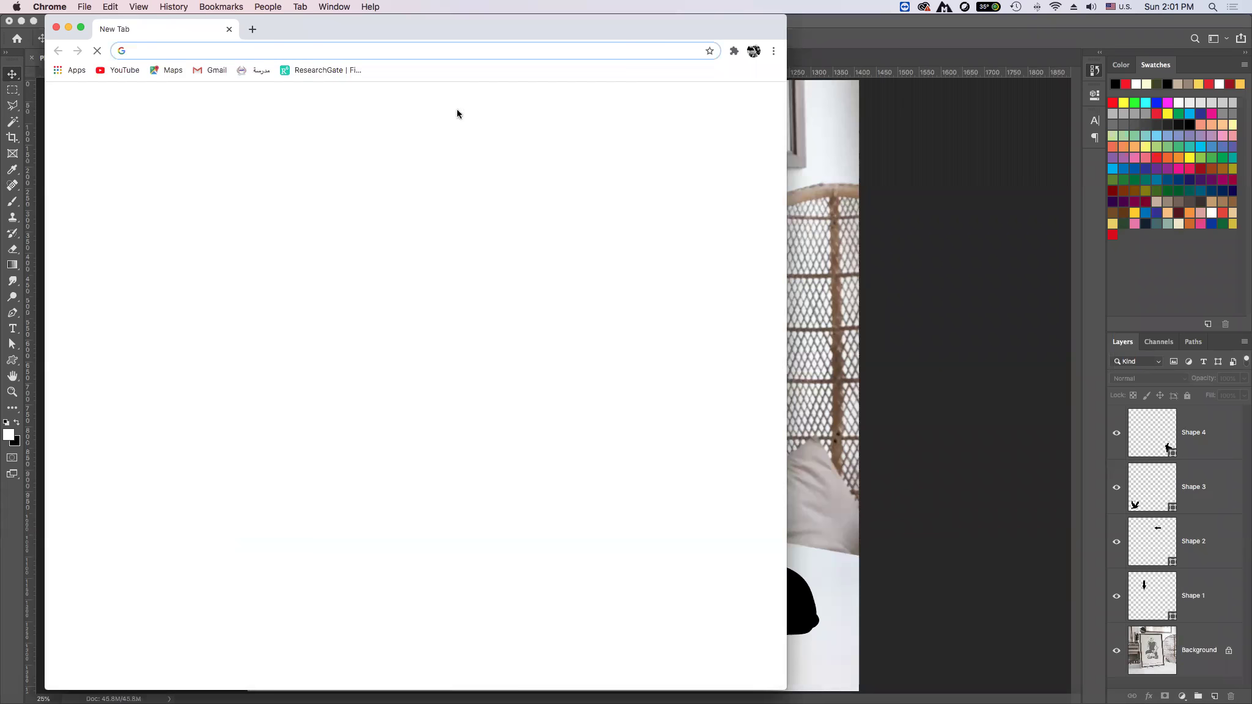
{"action": "left_click", "coordinate": [359, 49]}
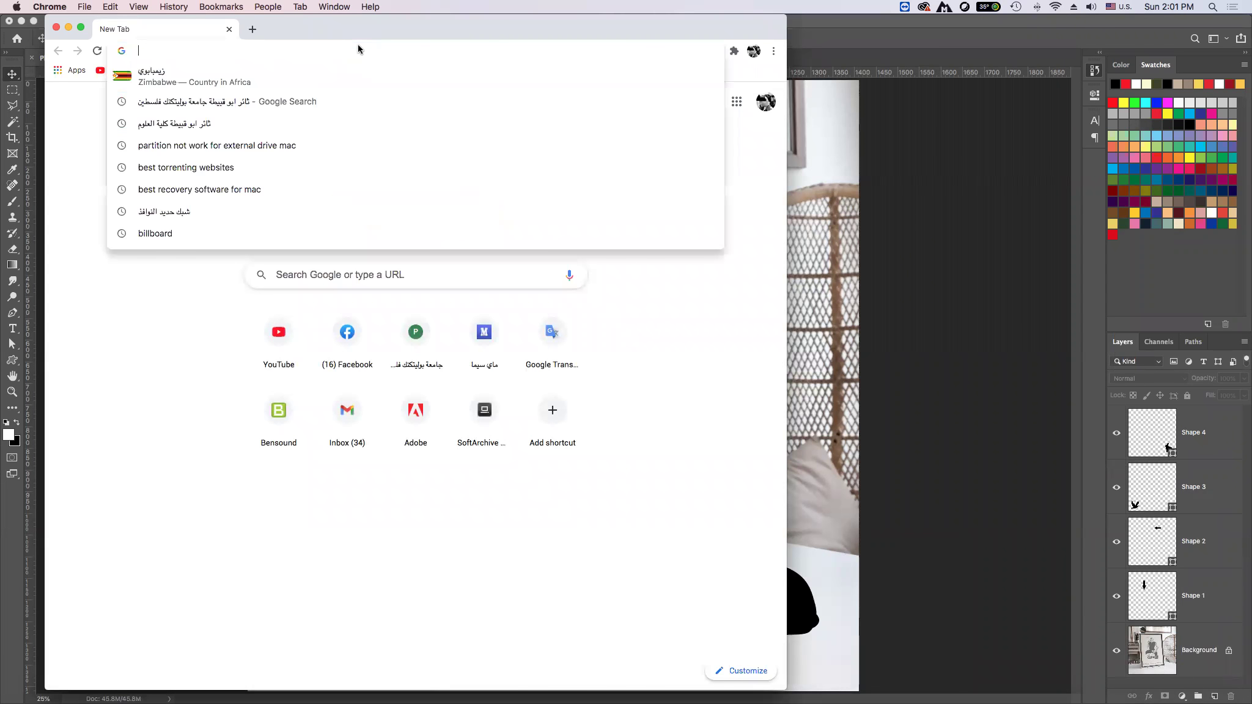
{"action": "type", "text": "arbfo"}
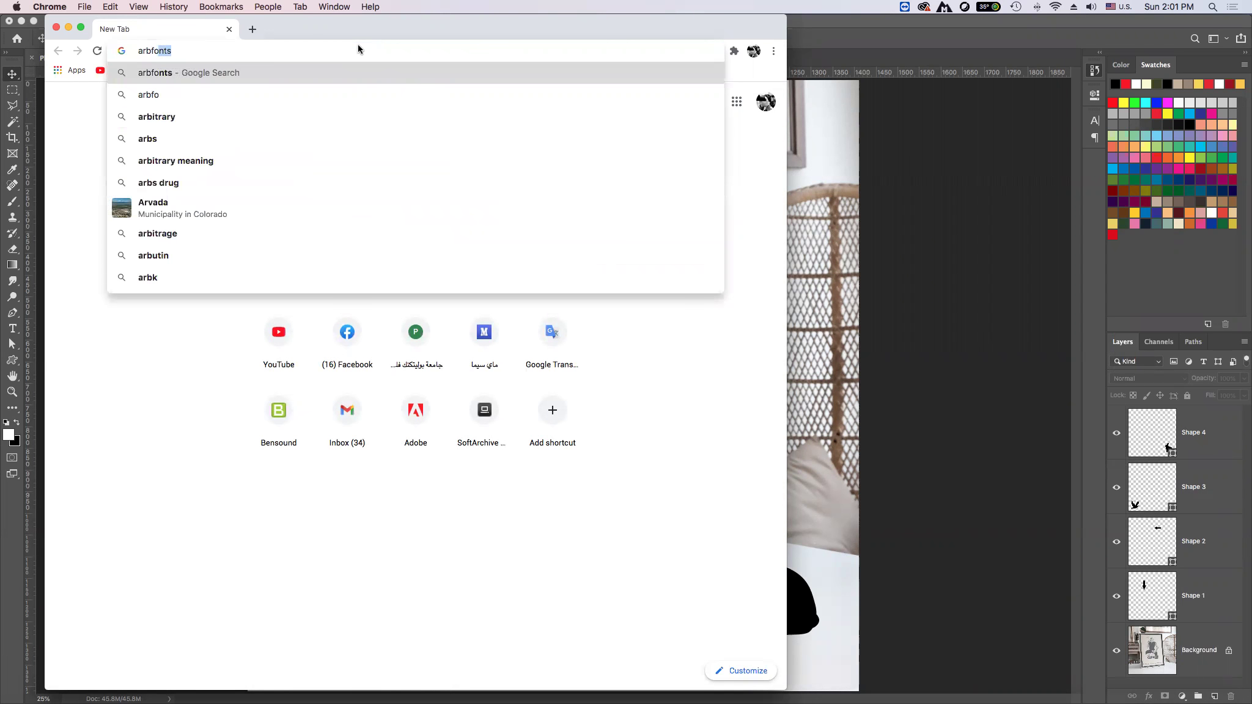
{"action": "type", "text": "nts.com"}
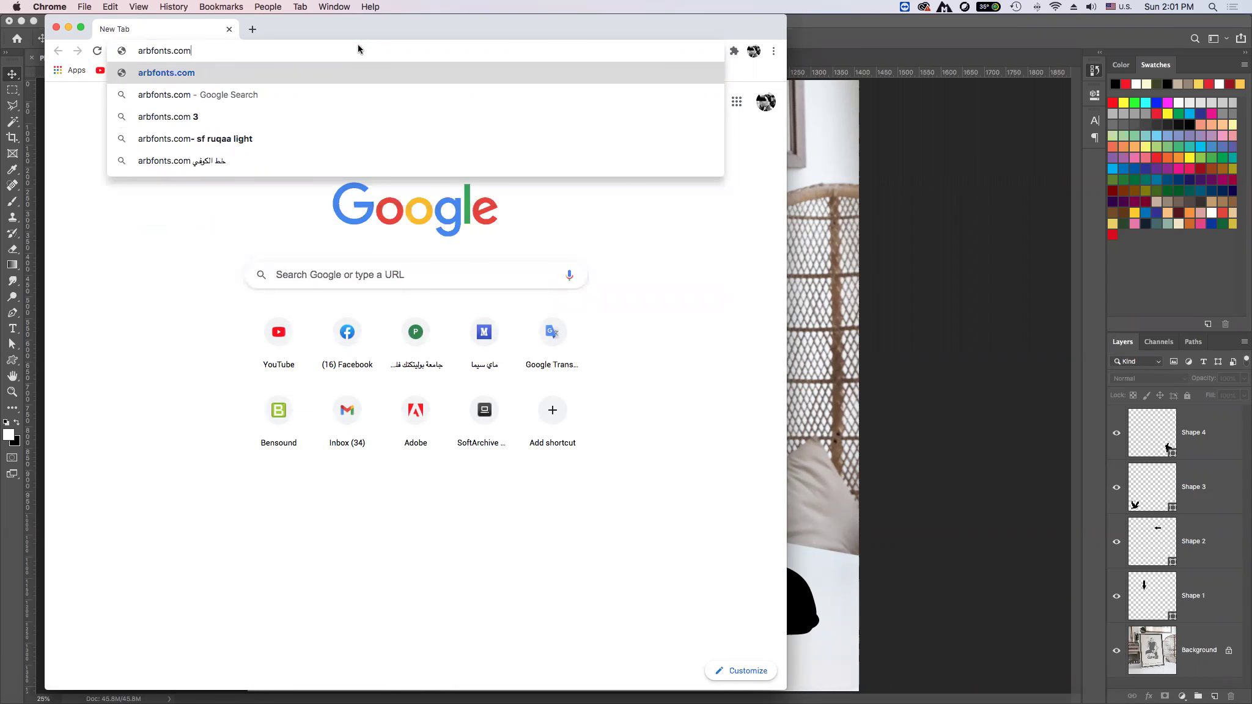
{"action": "key", "text": "Return"}
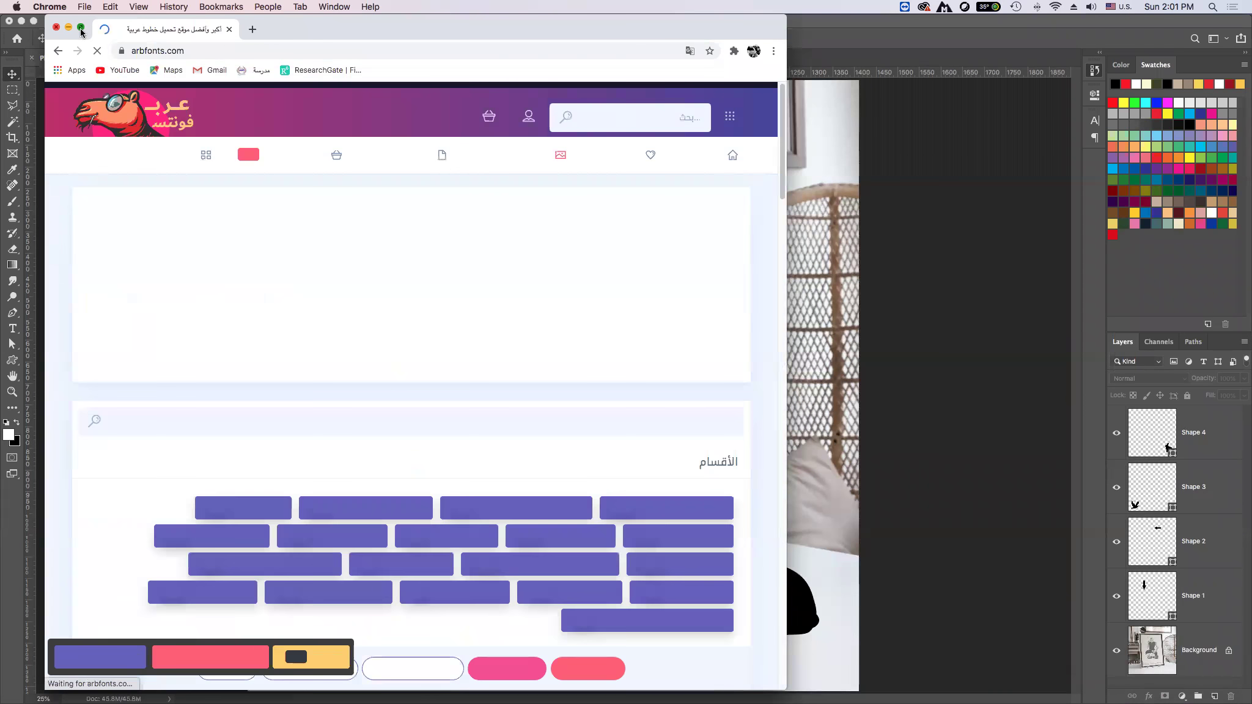
- Maximize the browser window and scroll through the arbfonts.com home page categories
{"action": "left_click", "coordinate": [81, 27]}
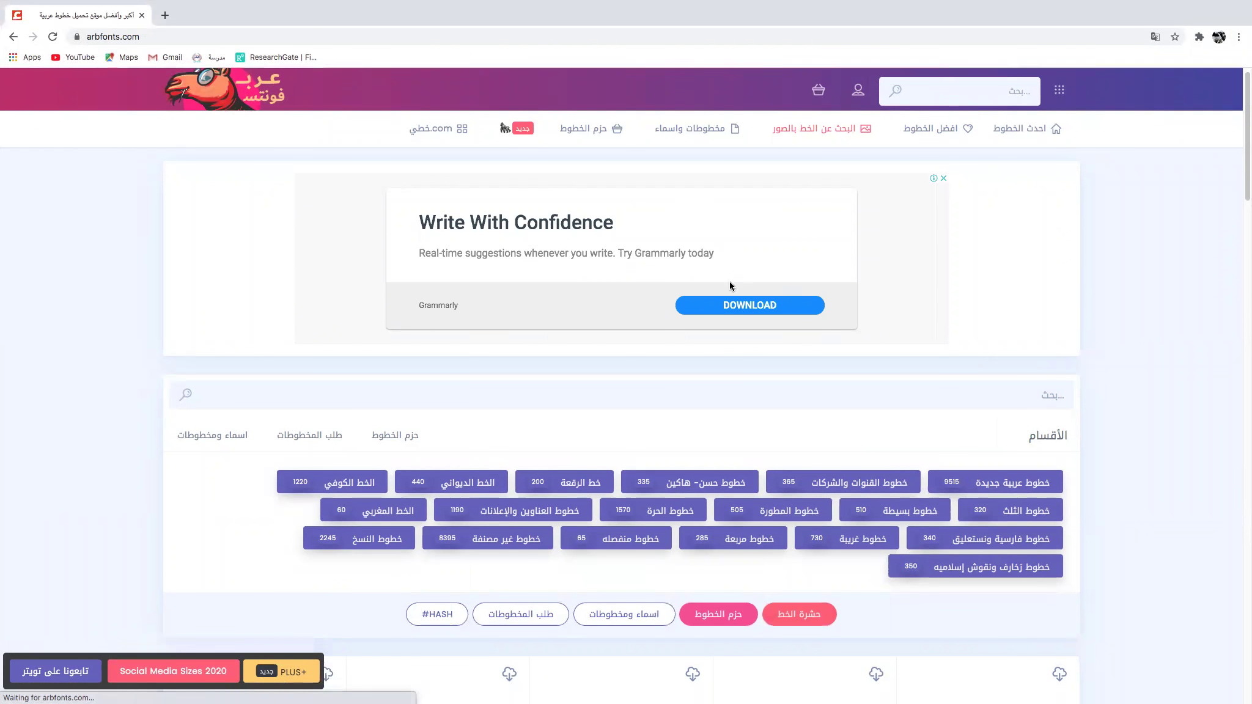
{"action": "scroll", "coordinate": [730, 282], "scroll_direction": "down", "scroll_amount": 2}
{"action": "scroll", "coordinate": [730, 286], "scroll_direction": "down", "scroll_amount": 3}
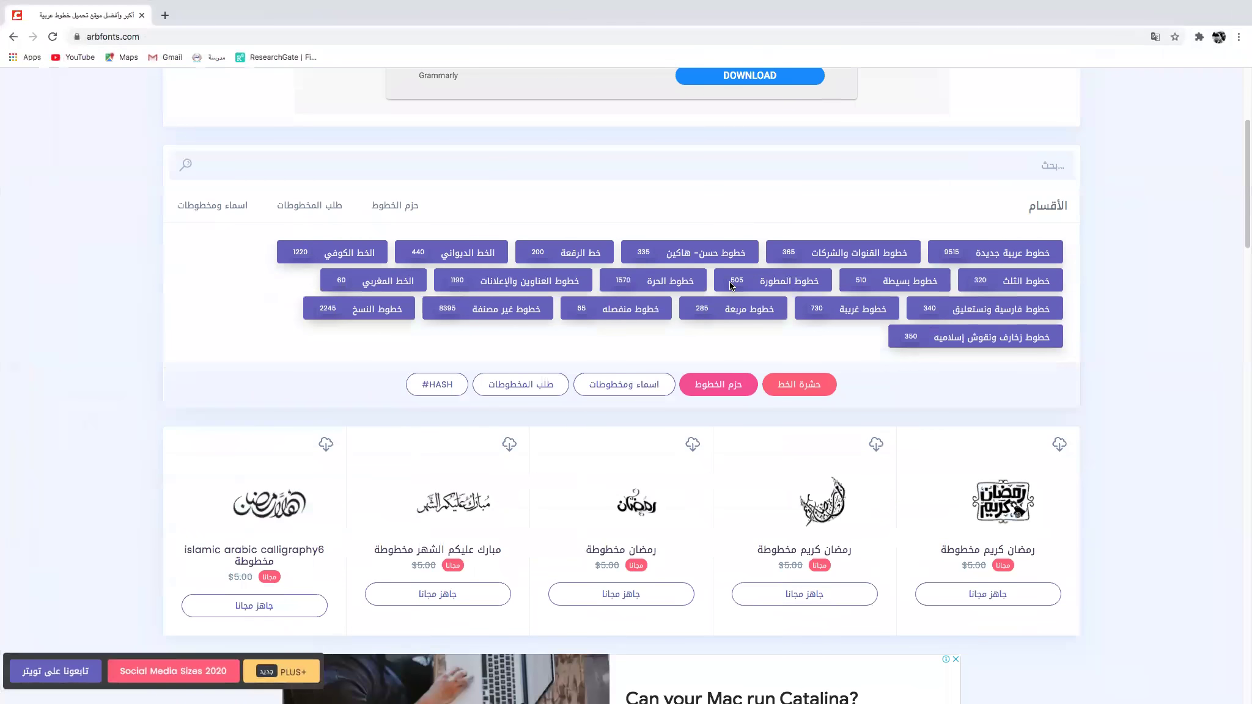
{"action": "scroll", "coordinate": [730, 286], "scroll_direction": "down", "scroll_amount": 4}
{"action": "scroll", "coordinate": [730, 286], "scroll_direction": "down", "scroll_amount": 2}
{"action": "scroll", "coordinate": [732, 287], "scroll_direction": "down", "scroll_amount": 10}
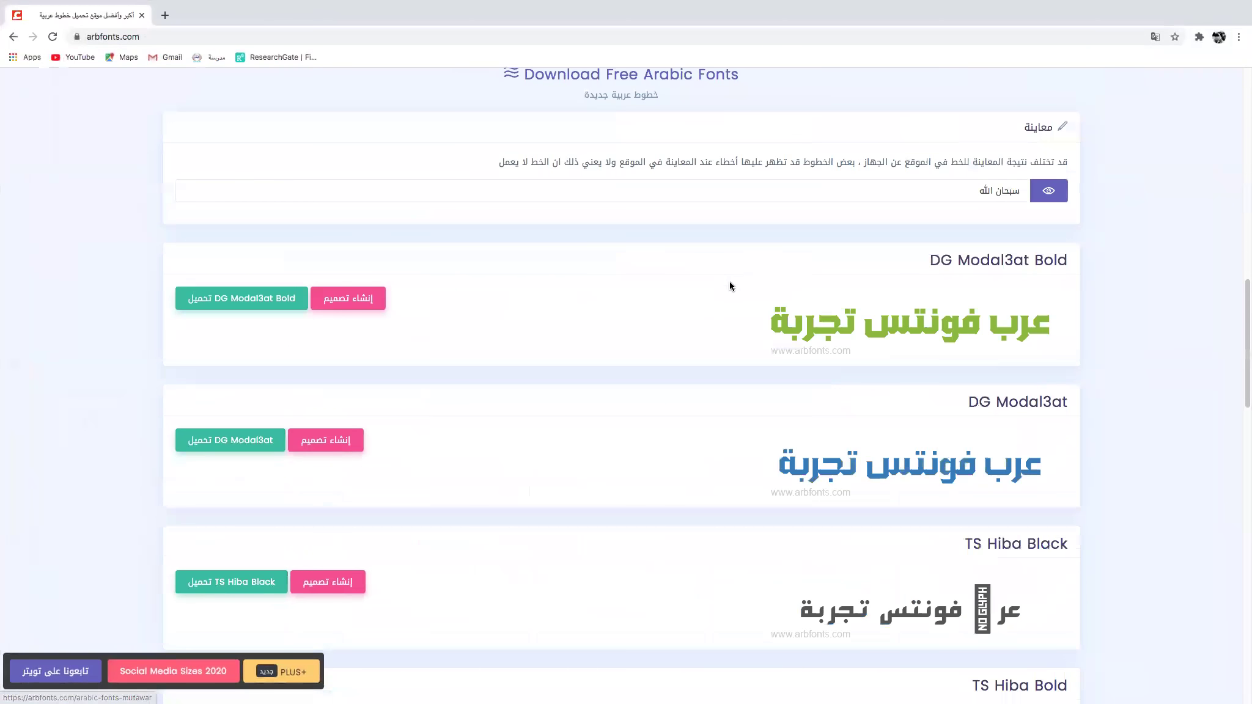
{"action": "scroll", "coordinate": [731, 285], "scroll_direction": "up", "scroll_amount": 20}
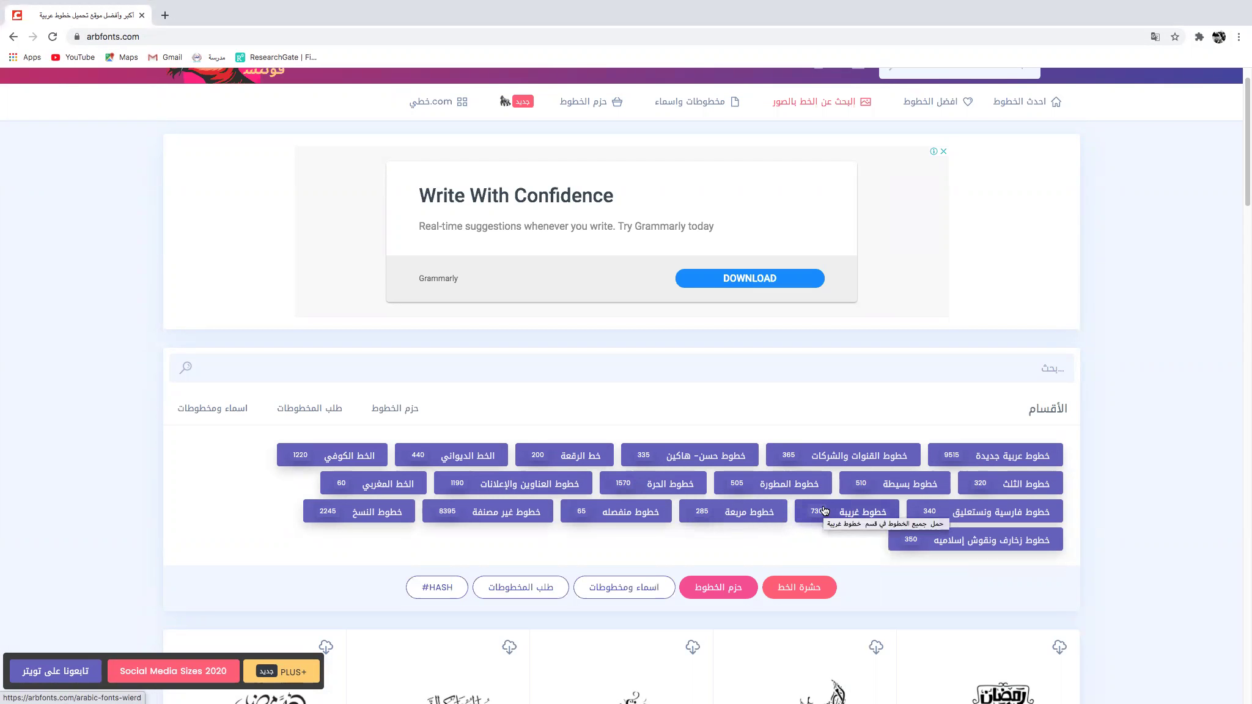
- Open the headings and advertising fonts category, dismiss the ad, and browse its fonts
{"action": "left_click", "coordinate": [509, 489]}
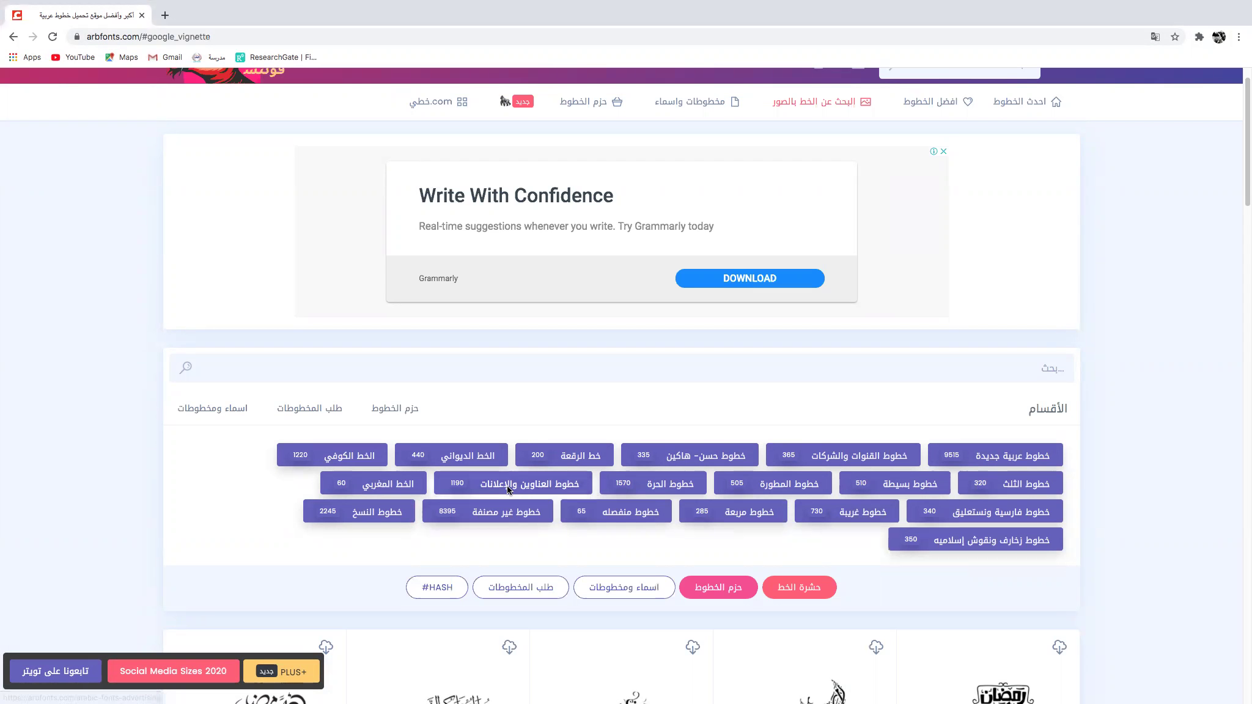
{"action": "left_click", "coordinate": [538, 255]}
{"action": "scroll", "coordinate": [593, 428], "scroll_direction": "down", "scroll_amount": 2}
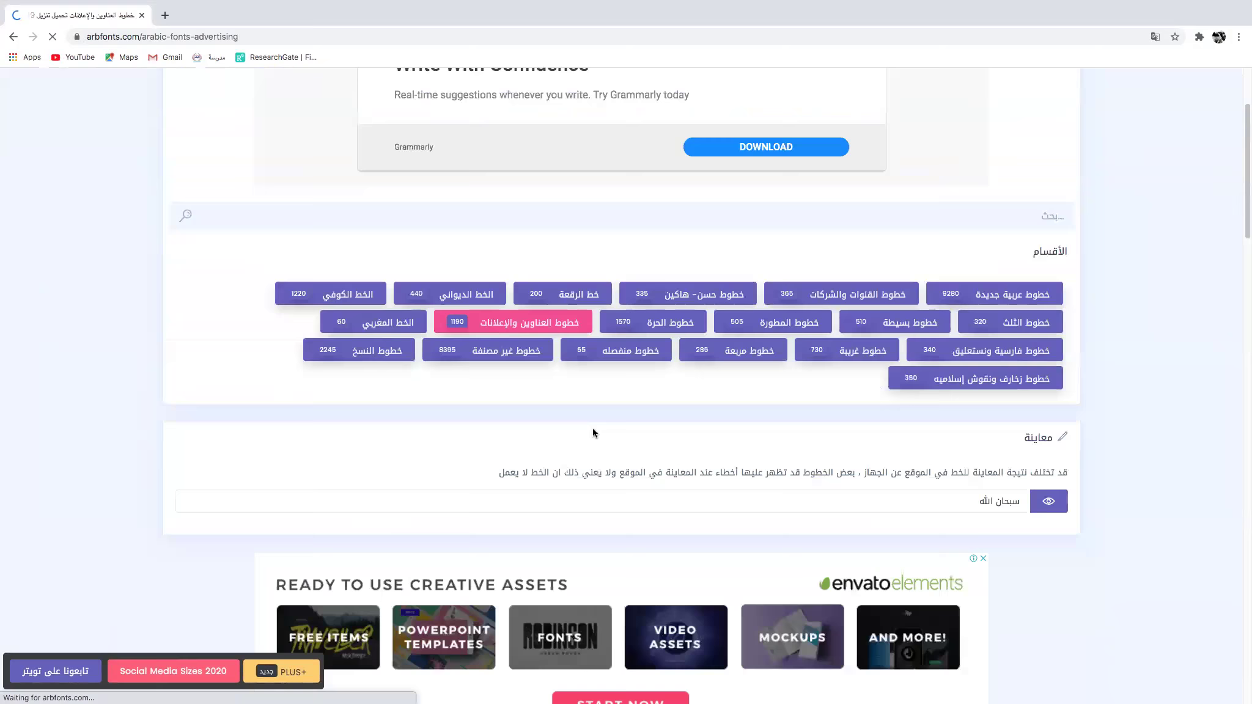
{"action": "scroll", "coordinate": [593, 433], "scroll_direction": "down", "scroll_amount": 5}
{"action": "scroll", "coordinate": [594, 433], "scroll_direction": "down", "scroll_amount": 4}
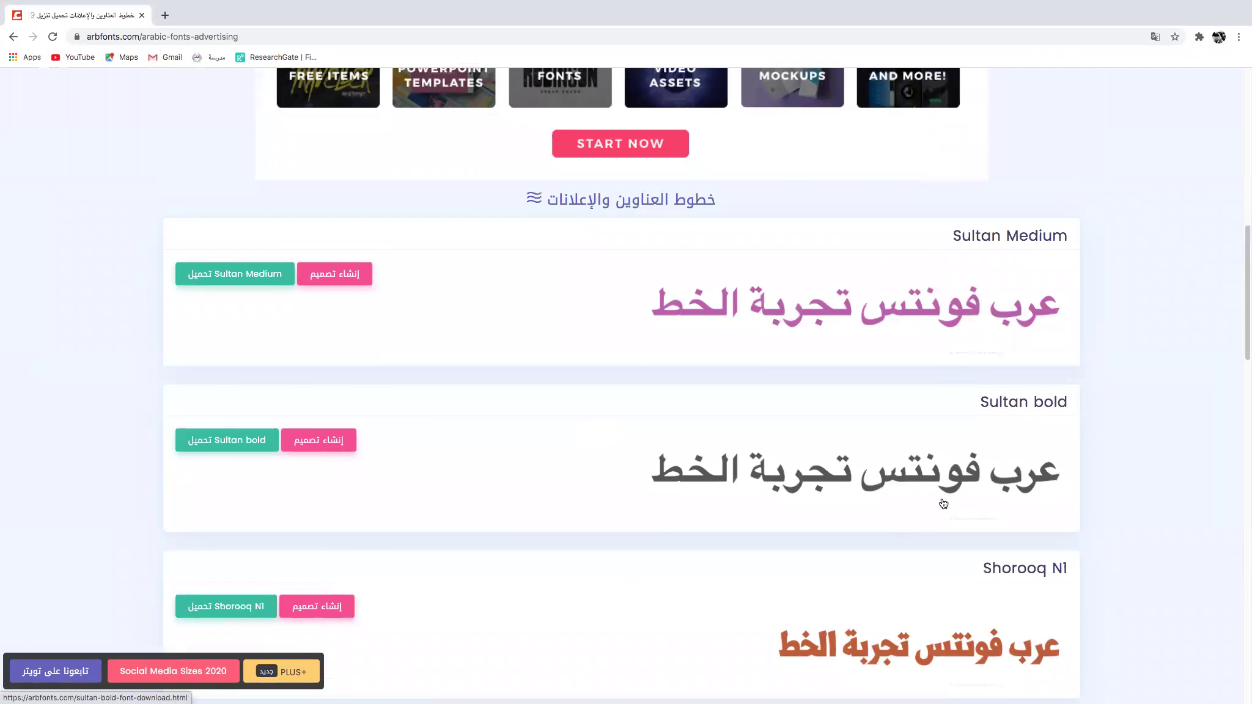
{"action": "scroll", "coordinate": [935, 538], "scroll_direction": "down", "scroll_amount": 1}
{"action": "scroll", "coordinate": [931, 570], "scroll_direction": "down", "scroll_amount": 5}
{"action": "scroll", "coordinate": [931, 570], "scroll_direction": "down", "scroll_amount": 5}
{"action": "scroll", "coordinate": [930, 572], "scroll_direction": "down", "scroll_amount": 8}
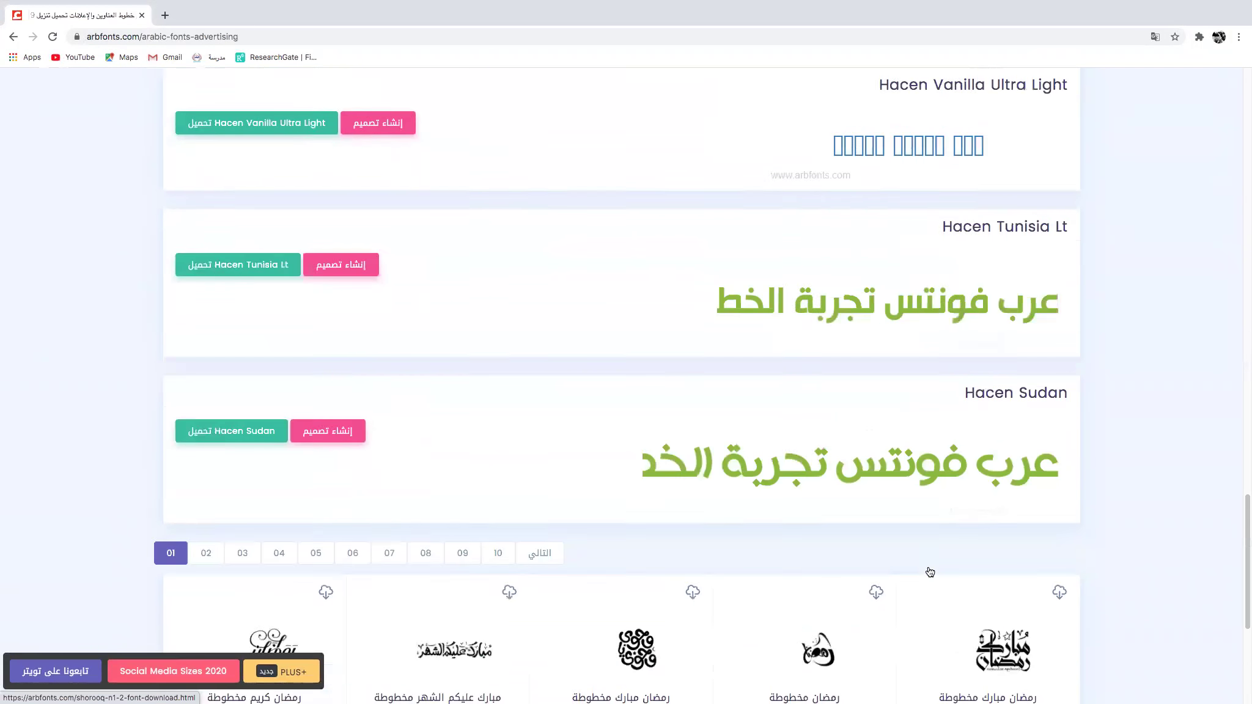
{"action": "scroll", "coordinate": [930, 572], "scroll_direction": "down", "scroll_amount": 3}
{"action": "scroll", "coordinate": [930, 572], "scroll_direction": "up", "scroll_amount": 7}
{"action": "scroll", "coordinate": [930, 571], "scroll_direction": "up", "scroll_amount": 15}
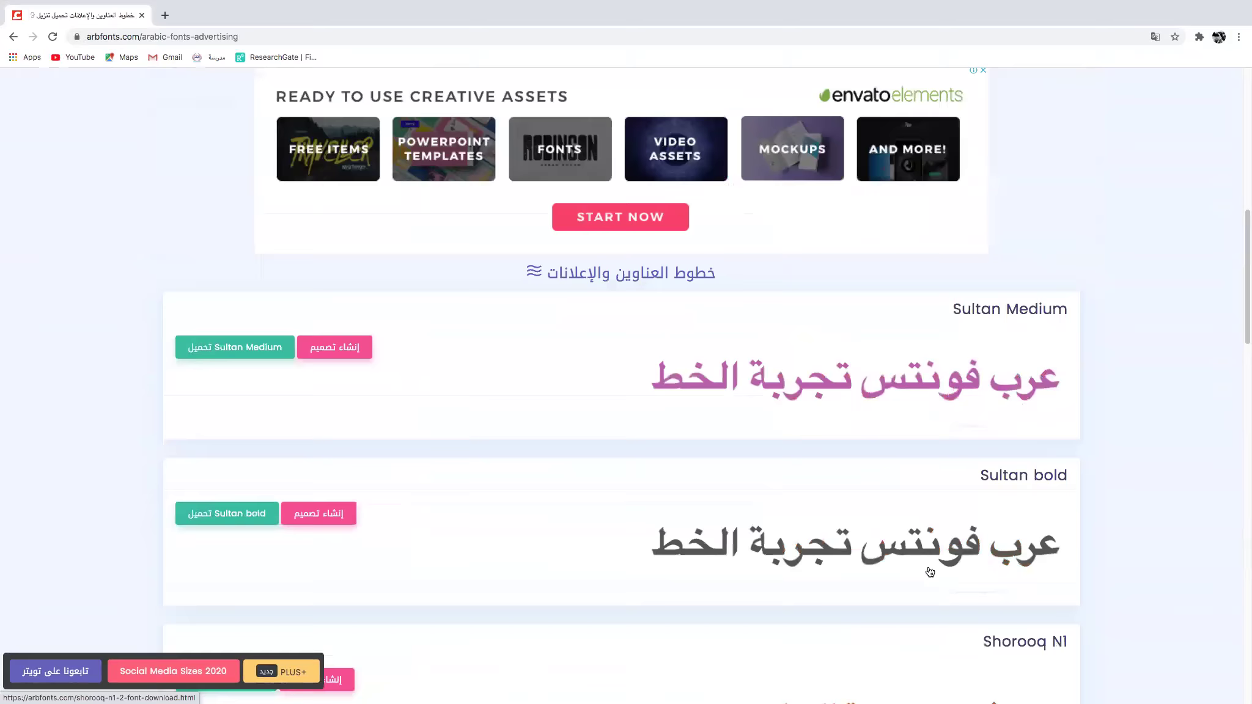
{"action": "scroll", "coordinate": [930, 571], "scroll_direction": "up", "scroll_amount": 6}
{"action": "scroll", "coordinate": [930, 571], "scroll_direction": "down", "scroll_amount": 1}
{"action": "scroll", "coordinate": [930, 572], "scroll_direction": "up", "scroll_amount": 1}
{"action": "scroll", "coordinate": [930, 571], "scroll_direction": "up", "scroll_amount": 4}
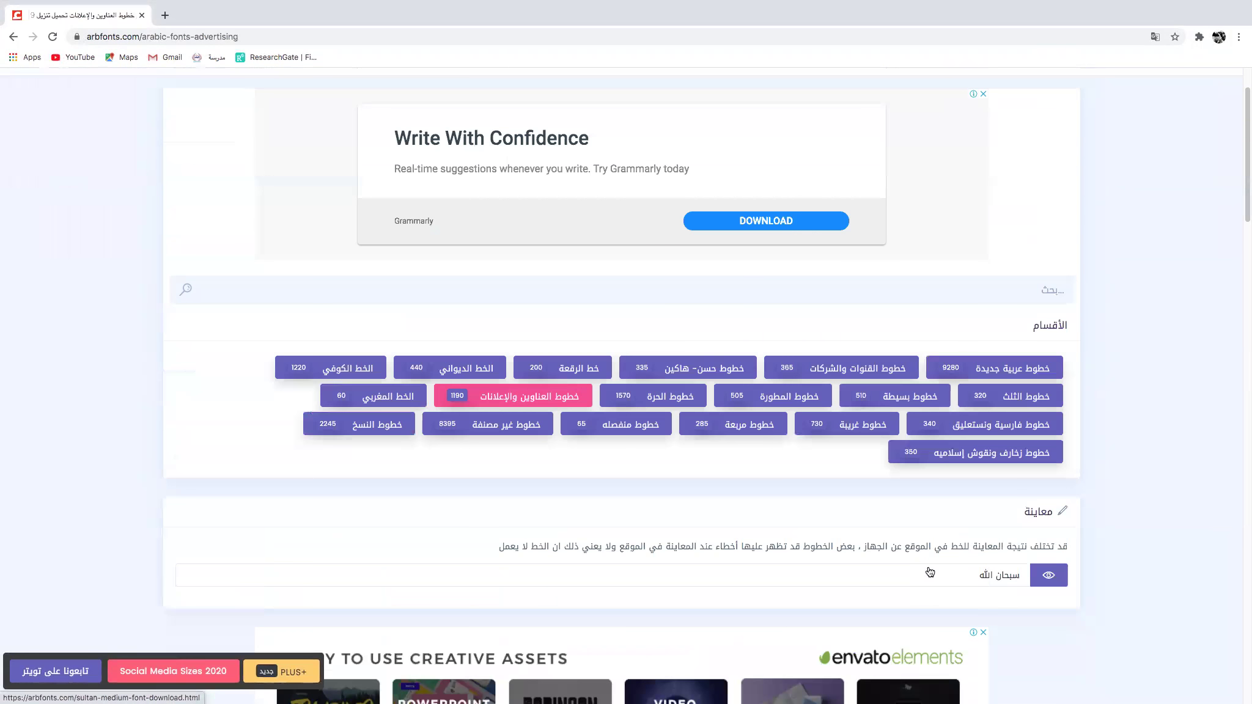
{"action": "scroll", "coordinate": [642, 450], "scroll_direction": "down", "scroll_amount": 1}
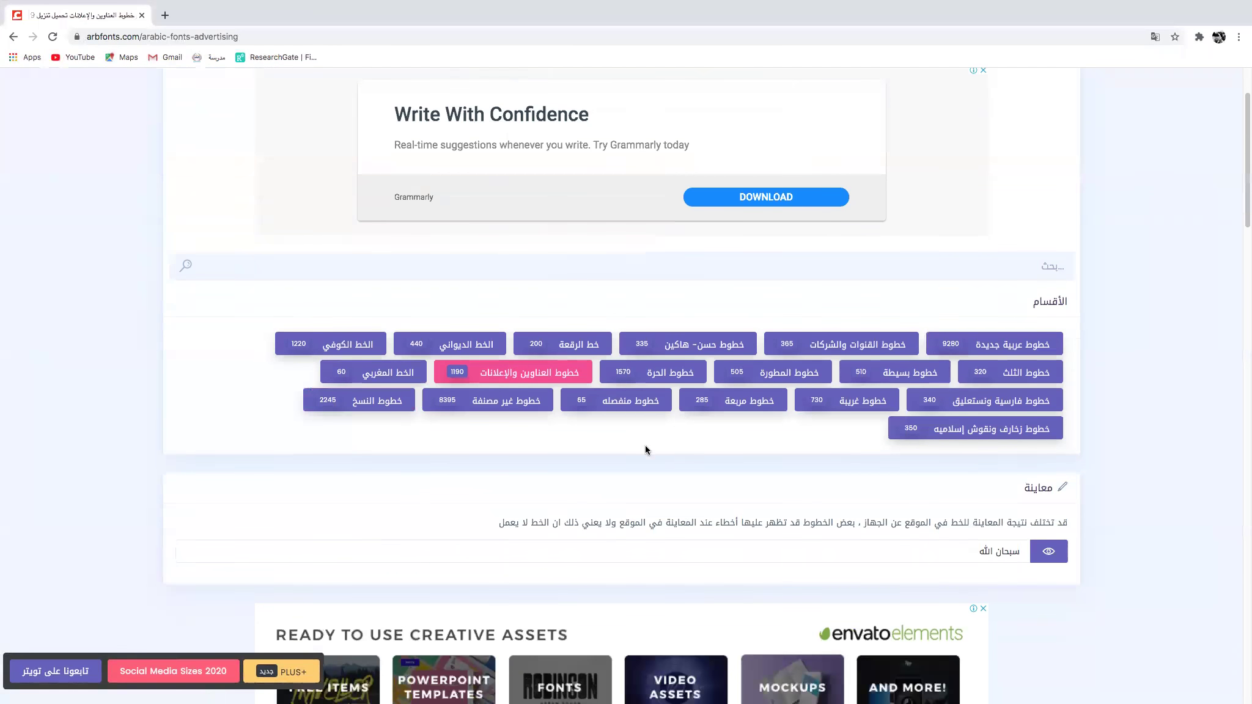
{"action": "scroll", "coordinate": [644, 452], "scroll_direction": "down", "scroll_amount": 8}
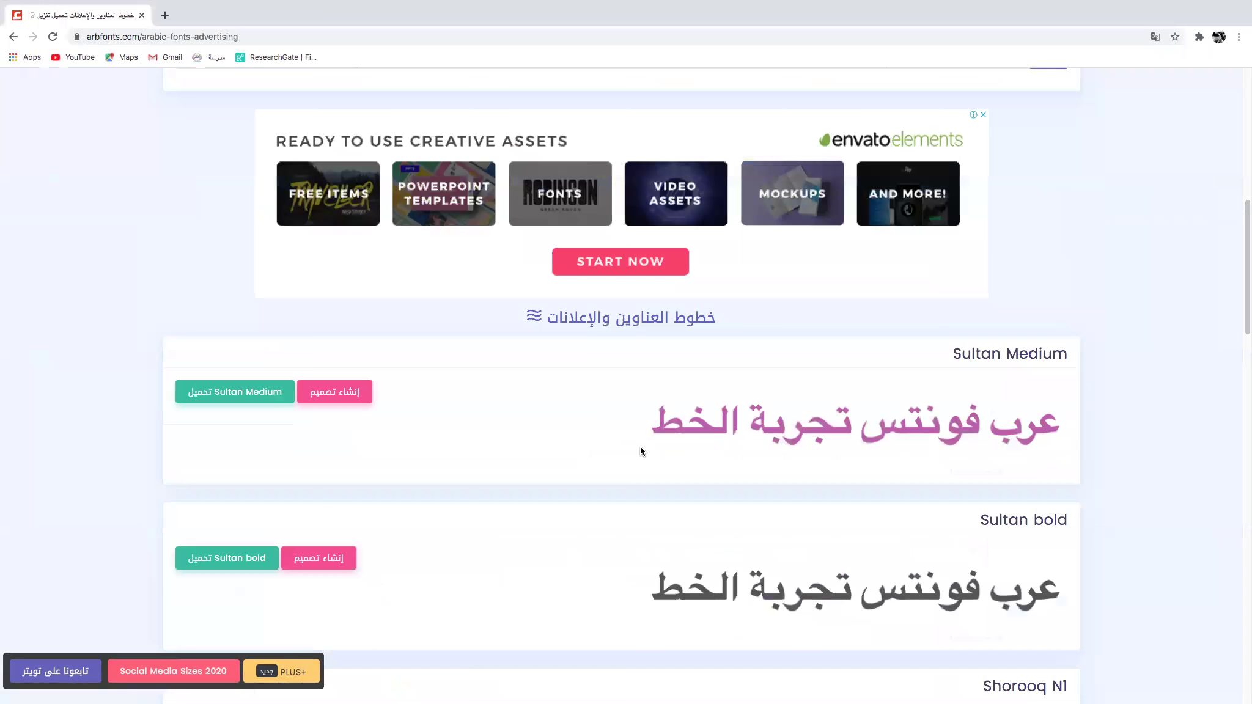
{"action": "scroll", "coordinate": [640, 451], "scroll_direction": "up", "scroll_amount": 1}
{"action": "scroll", "coordinate": [641, 451], "scroll_direction": "up", "scroll_amount": 10}
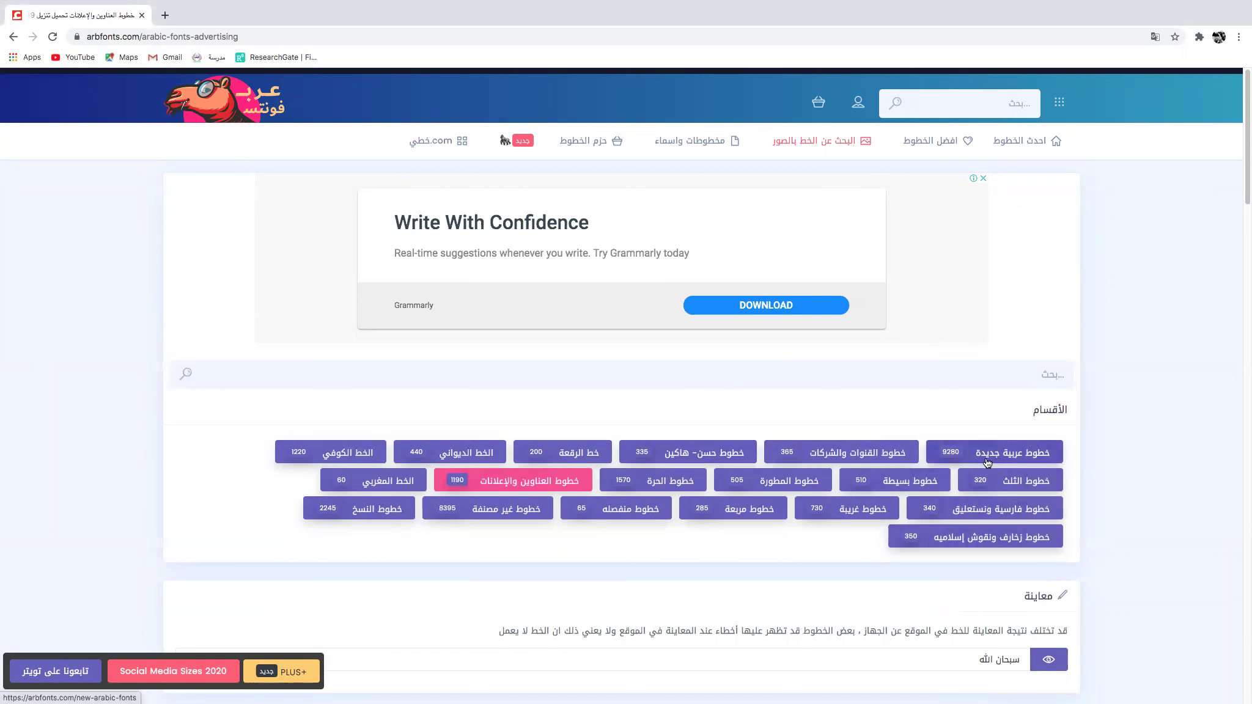
- Open the squared Arabic fonts category (خطوط مربعة) and scroll to the Kacst Art preview
{"action": "left_click", "coordinate": [720, 514]}
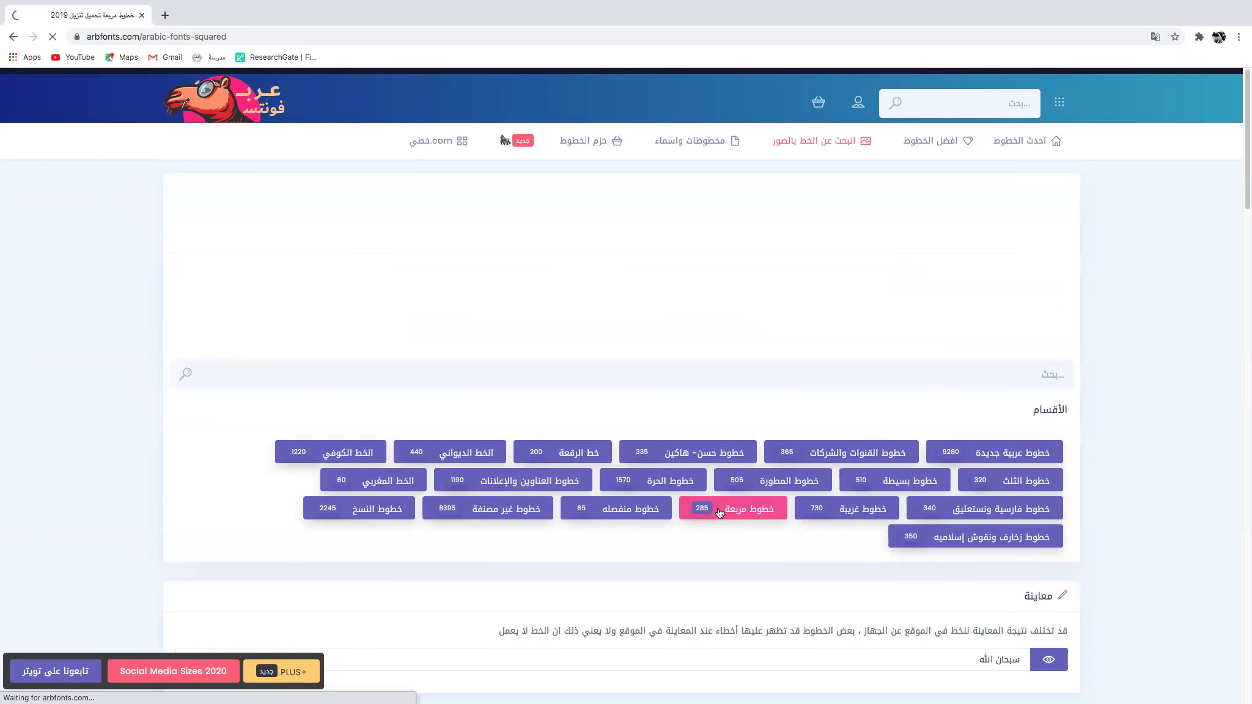
{"action": "scroll", "coordinate": [684, 498], "scroll_direction": "down", "scroll_amount": 9}
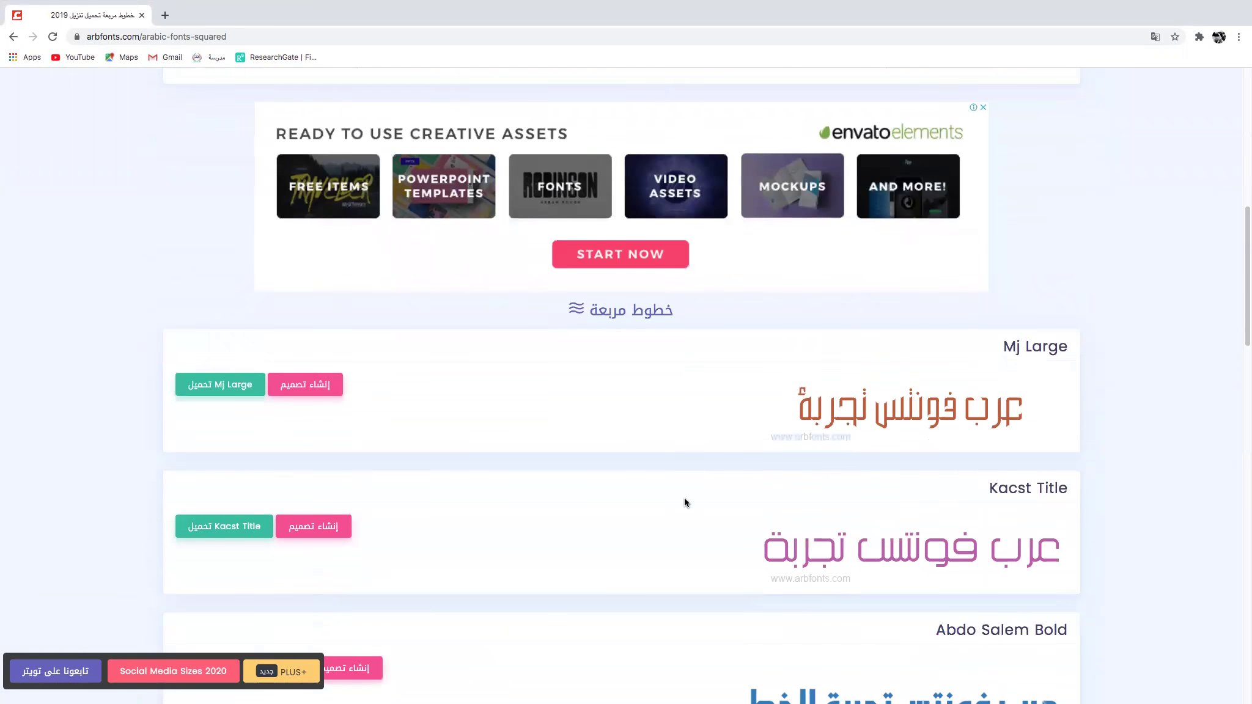
{"action": "scroll", "coordinate": [684, 502], "scroll_direction": "down", "scroll_amount": 3}
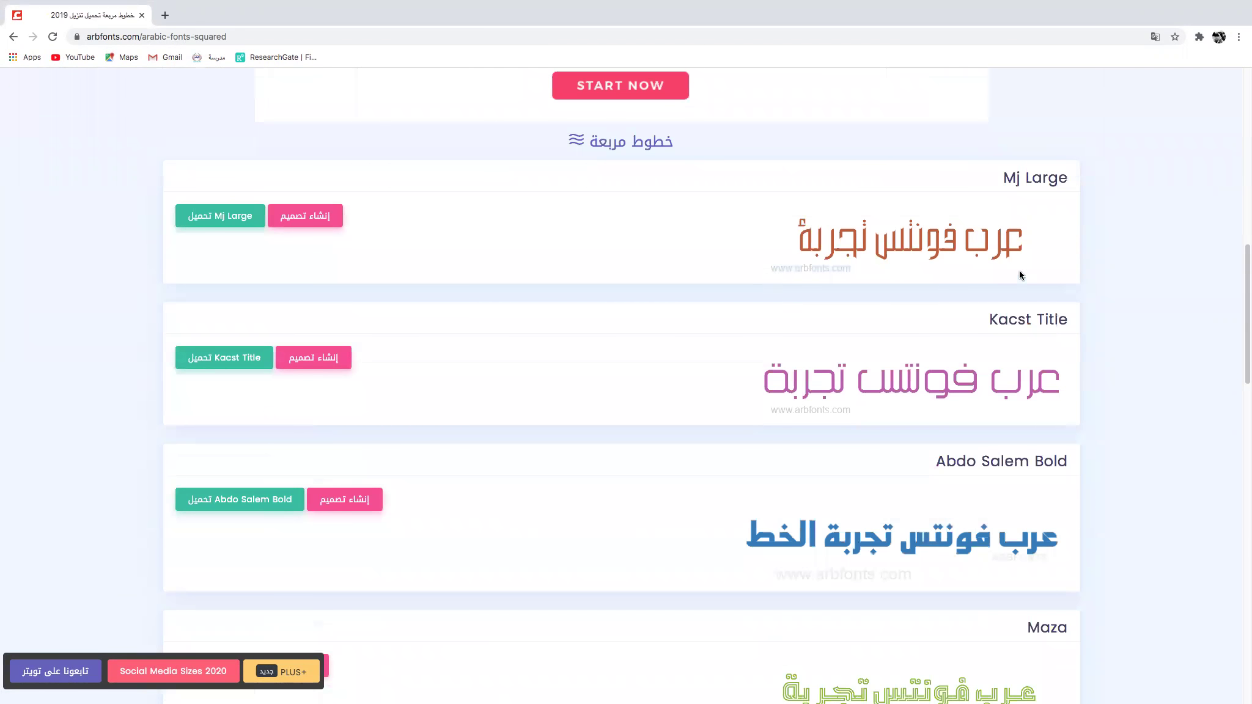
{"action": "scroll", "coordinate": [819, 390], "scroll_direction": "down", "scroll_amount": 6}
{"action": "scroll", "coordinate": [819, 390], "scroll_direction": "down", "scroll_amount": 8}
{"action": "scroll", "coordinate": [819, 390], "scroll_direction": "down", "scroll_amount": 3}
{"action": "scroll", "coordinate": [819, 390], "scroll_direction": "down", "scroll_amount": 4}
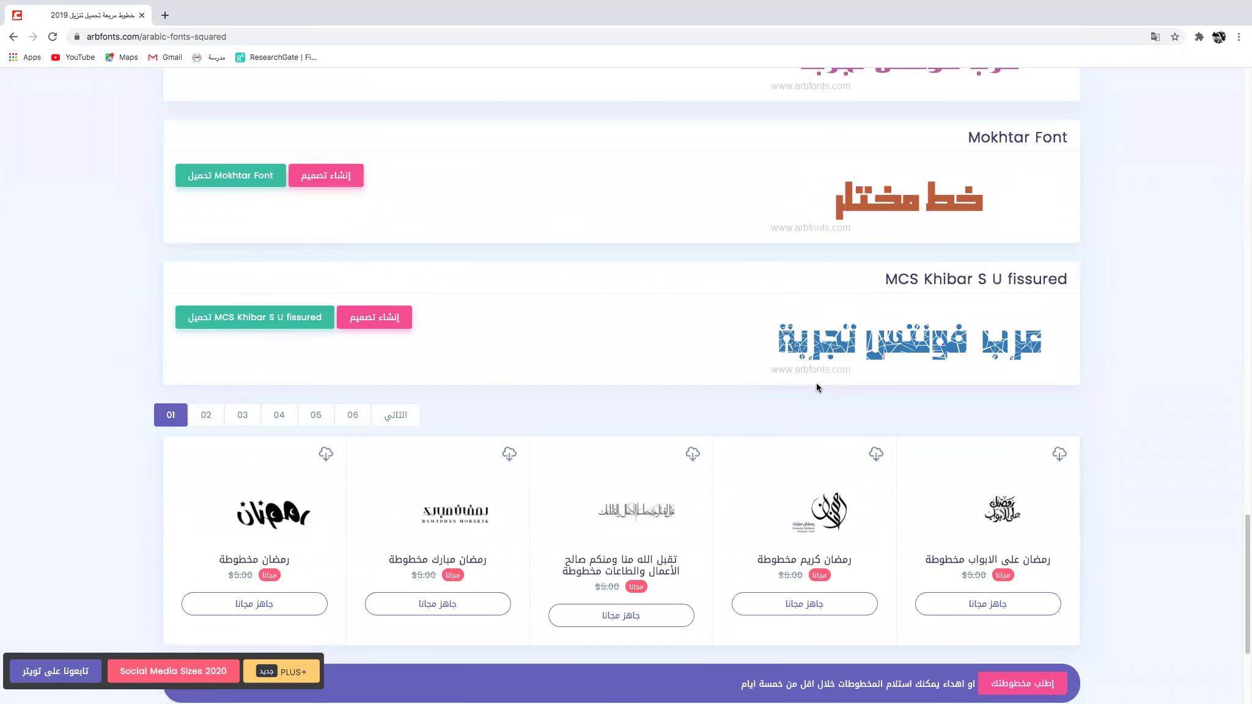
{"action": "scroll", "coordinate": [817, 385], "scroll_direction": "down", "scroll_amount": 3}
{"action": "scroll", "coordinate": [817, 385], "scroll_direction": "up", "scroll_amount": 5}
{"action": "scroll", "coordinate": [815, 382], "scroll_direction": "up", "scroll_amount": 2}
{"action": "scroll", "coordinate": [816, 386], "scroll_direction": "up", "scroll_amount": 2}
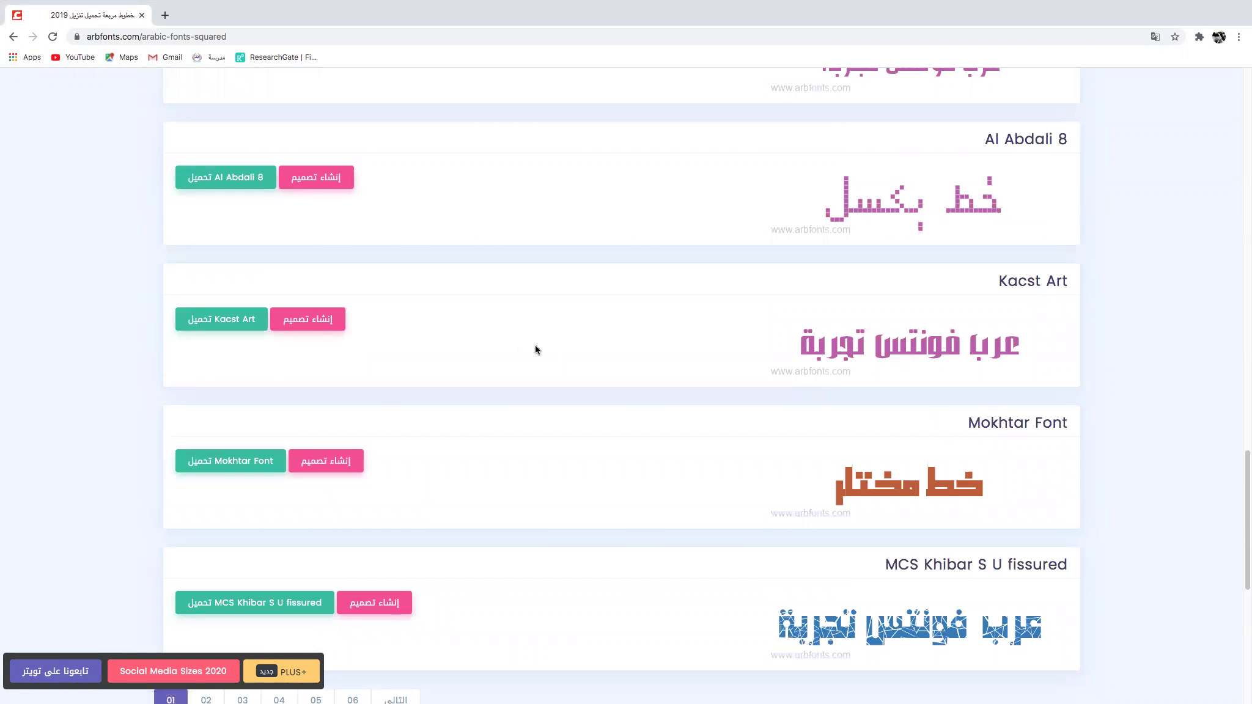
- Download KacstArt.ttf through the direct download link (تحميل مباشر) and open the file
{"action": "left_click", "coordinate": [222, 326]}
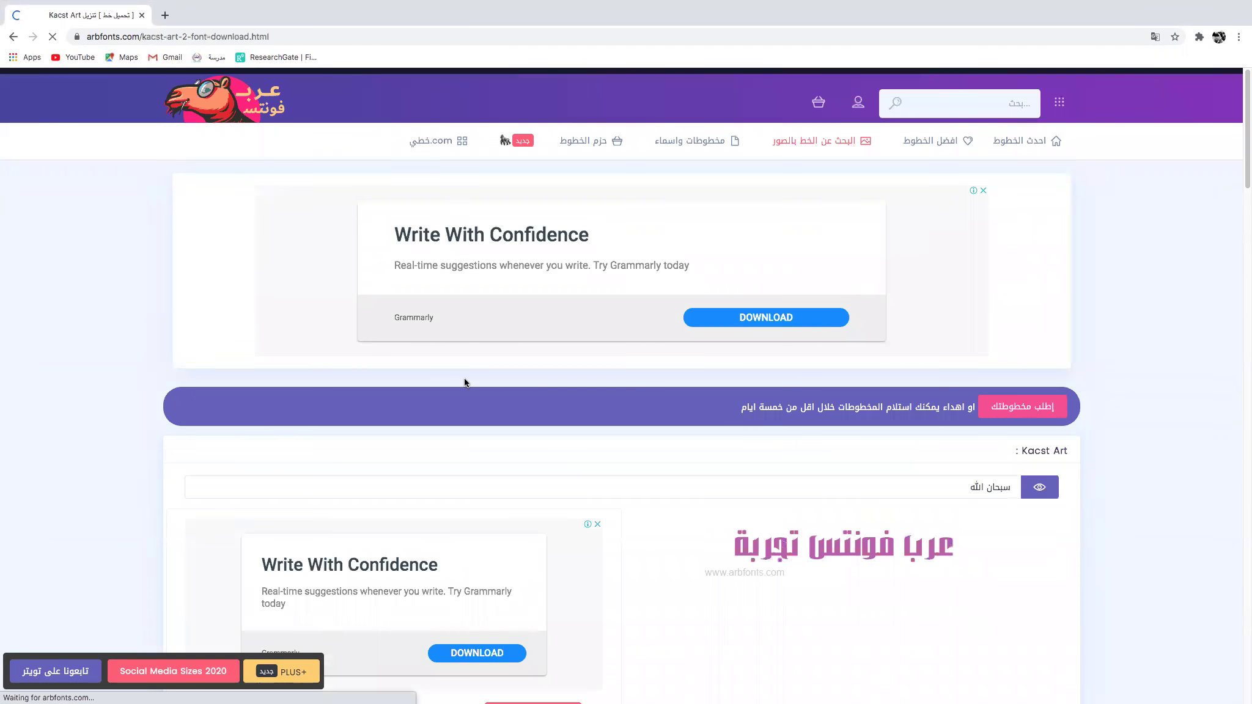
{"action": "scroll", "coordinate": [464, 382], "scroll_direction": "down", "scroll_amount": 3}
{"action": "scroll", "coordinate": [464, 382], "scroll_direction": "down", "scroll_amount": 4}
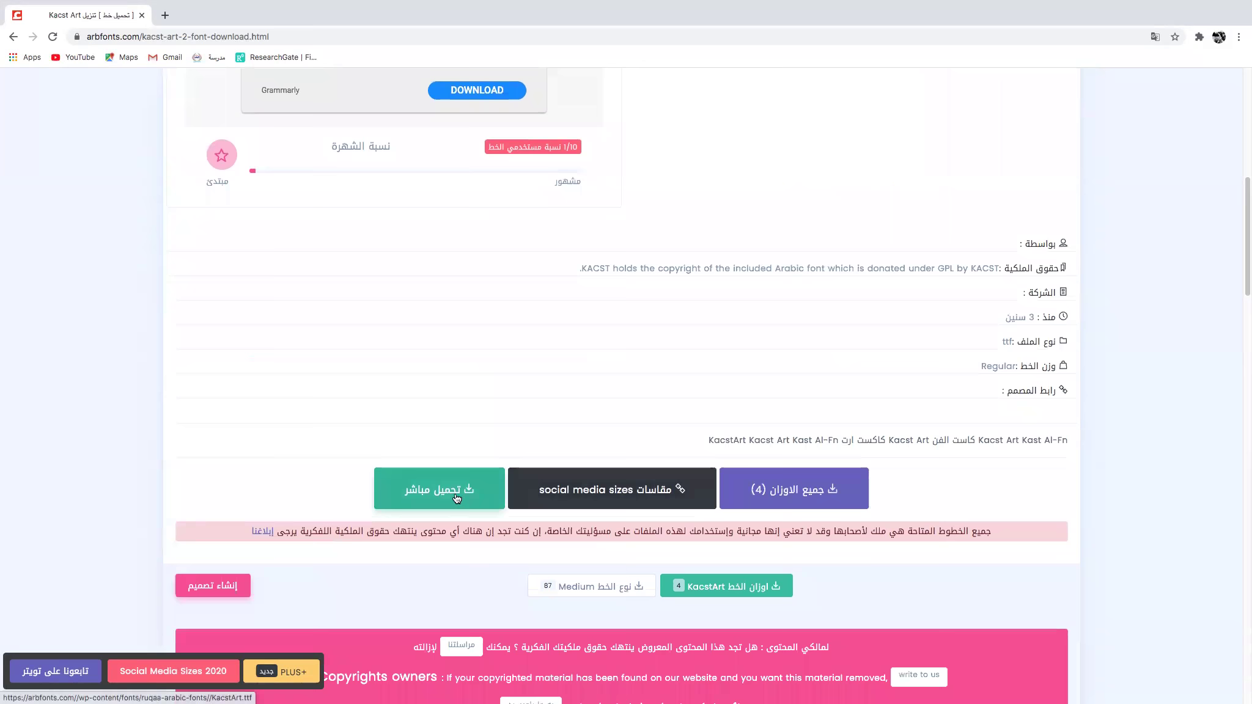
{"action": "left_click", "coordinate": [456, 494]}
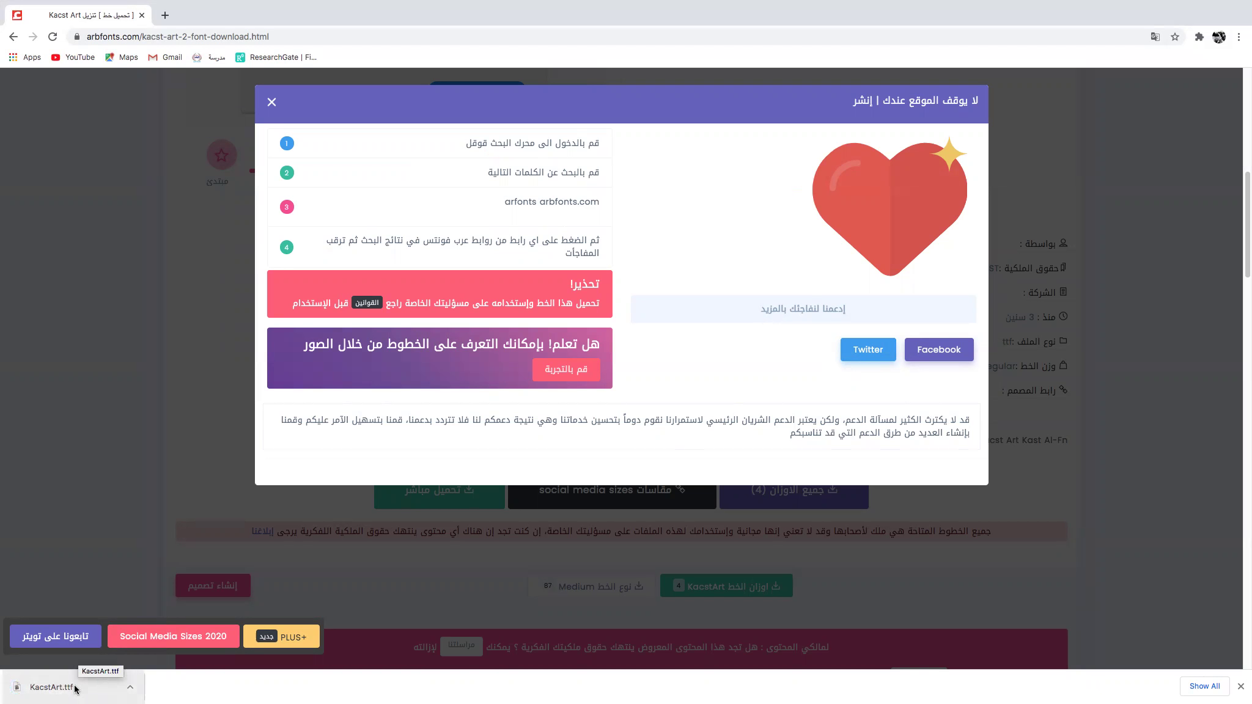
{"action": "left_click", "coordinate": [66, 691]}
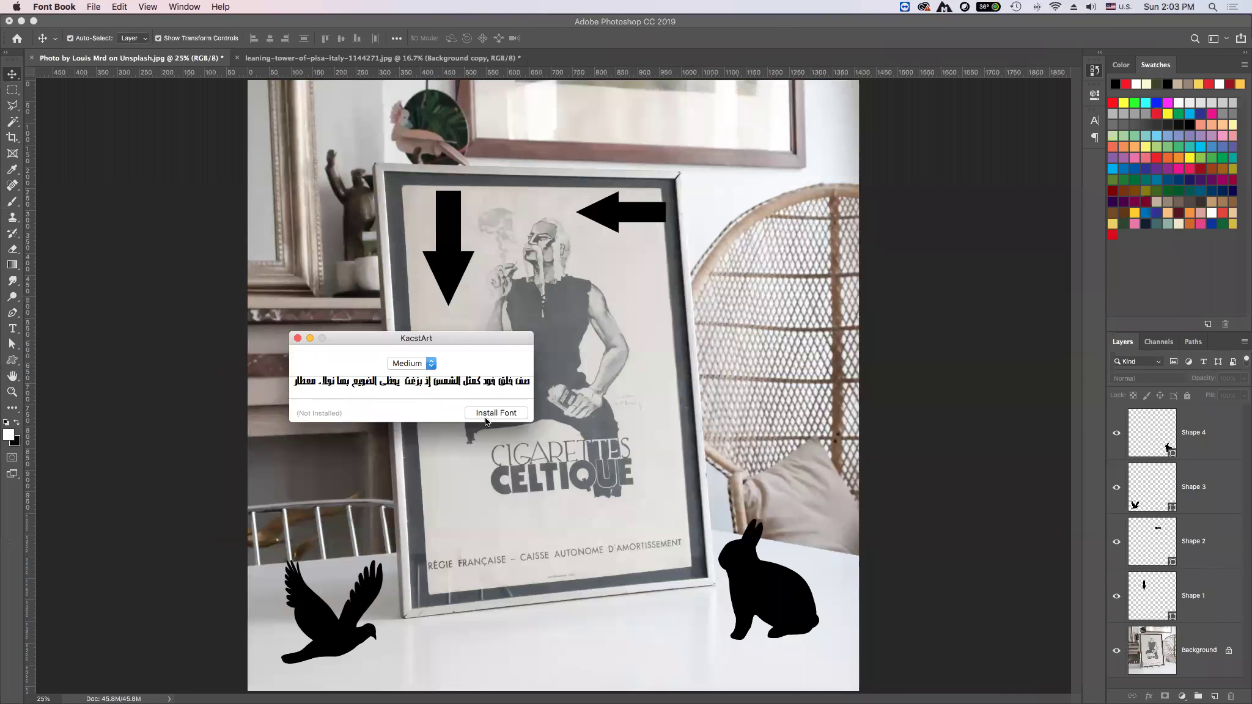
- Install the Kacst Art font and close the Font Book window
{"action": "left_click", "coordinate": [486, 415]}
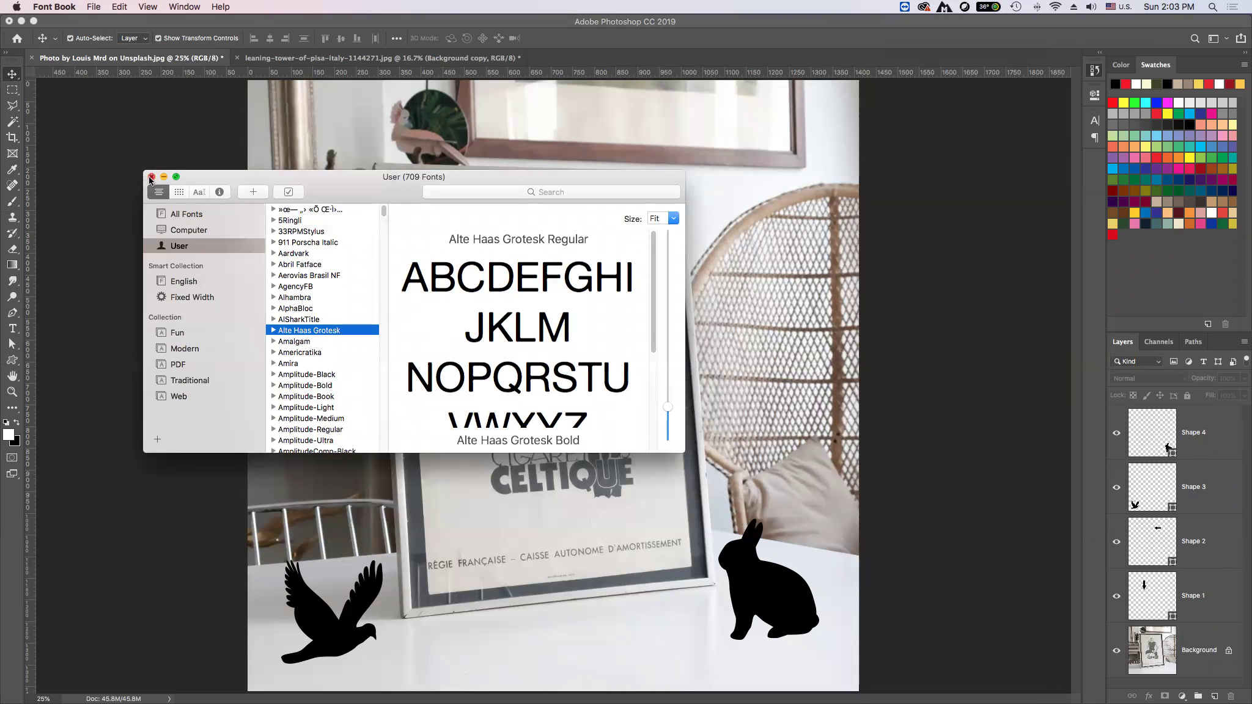
{"action": "left_click", "coordinate": [151, 178]}
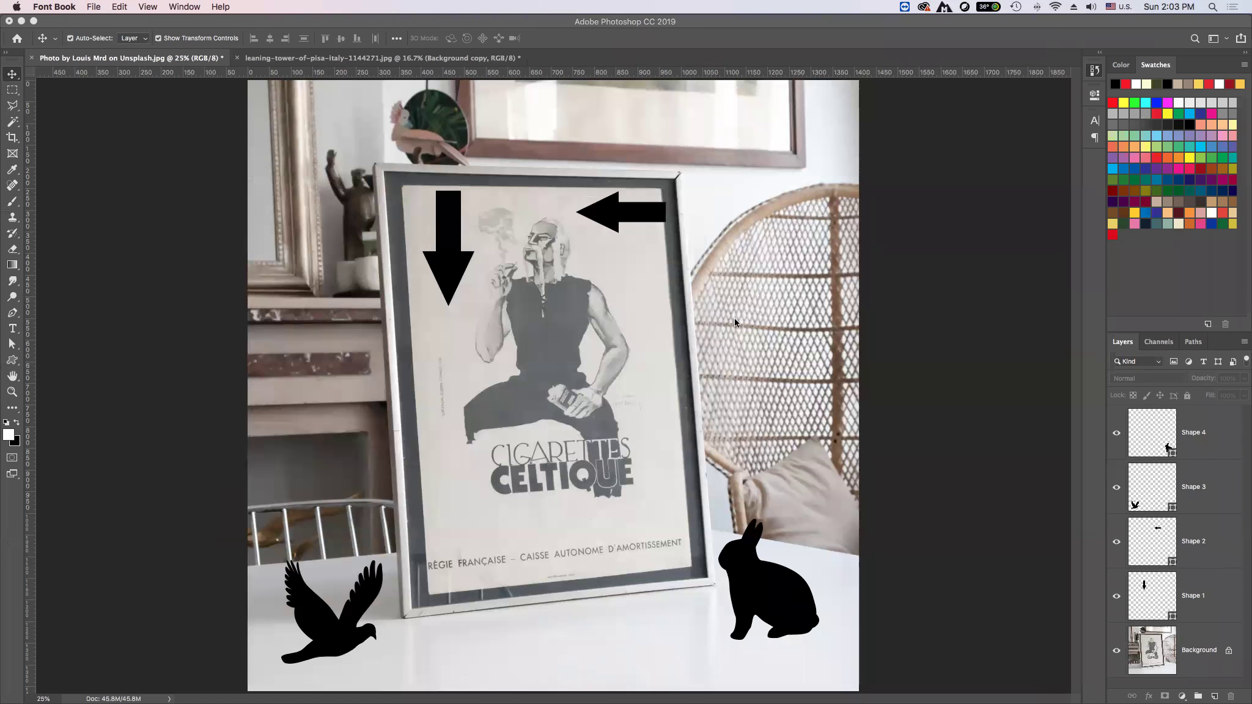
- Return to Chrome, close the support popup, and scroll to the top of the Kacst Art page
{"action": "left_click", "coordinate": [176, 696]}
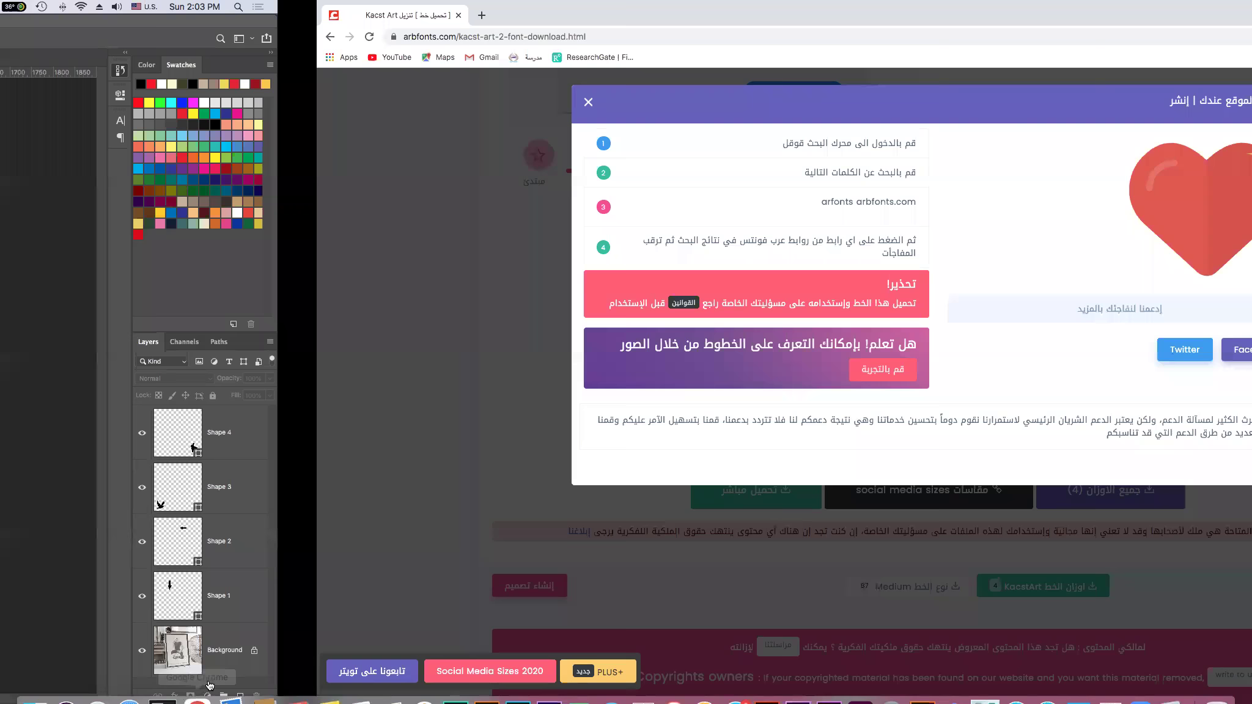
{"action": "scroll", "coordinate": [541, 390], "scroll_direction": "up", "scroll_amount": 3}
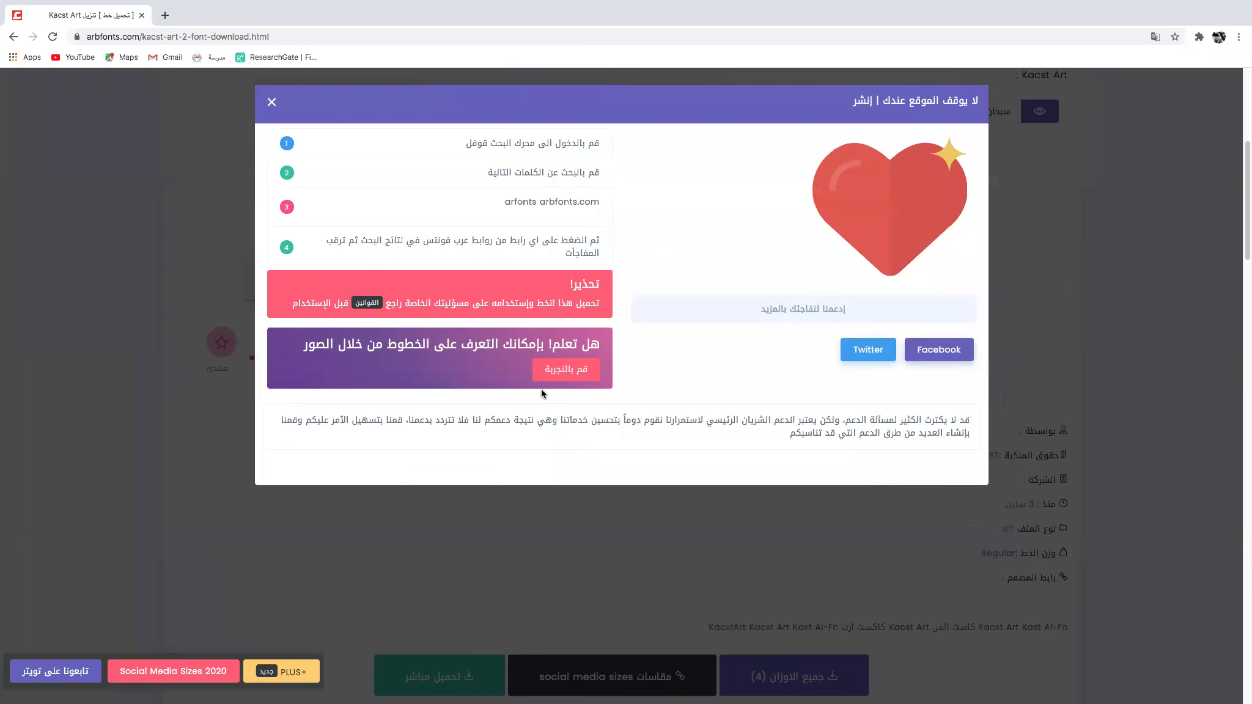
{"action": "scroll", "coordinate": [541, 390], "scroll_direction": "up", "scroll_amount": 4}
{"action": "left_click", "coordinate": [271, 103]}
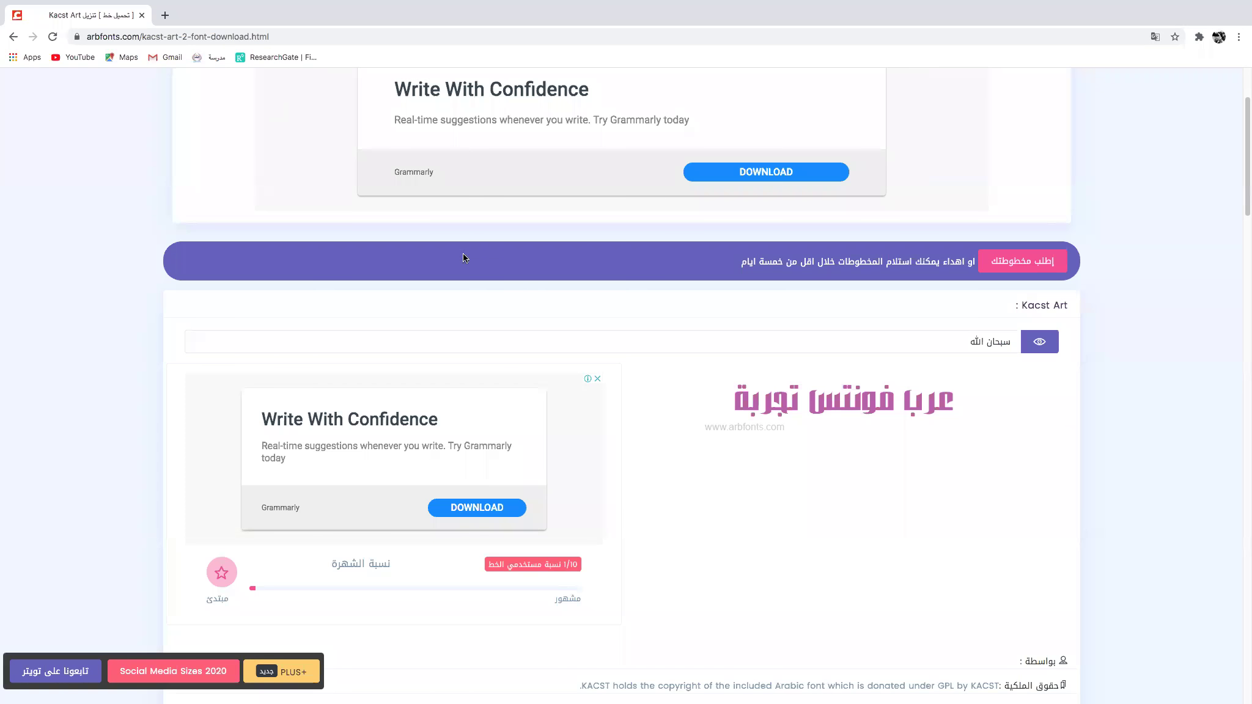
{"action": "scroll", "coordinate": [480, 269], "scroll_direction": "up", "scroll_amount": 3}
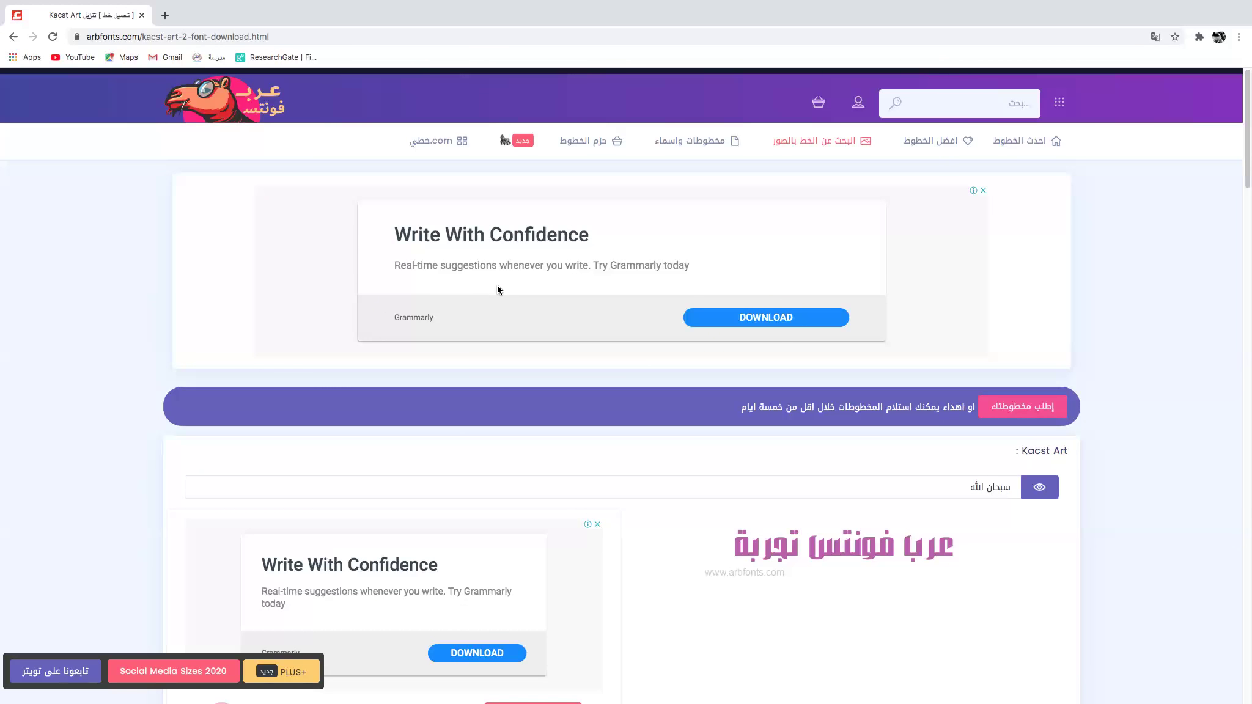
- Download the best Diwani fonts bundle zip from Font Bundles and reveal it in Finder
{"action": "left_click", "coordinate": [595, 145]}
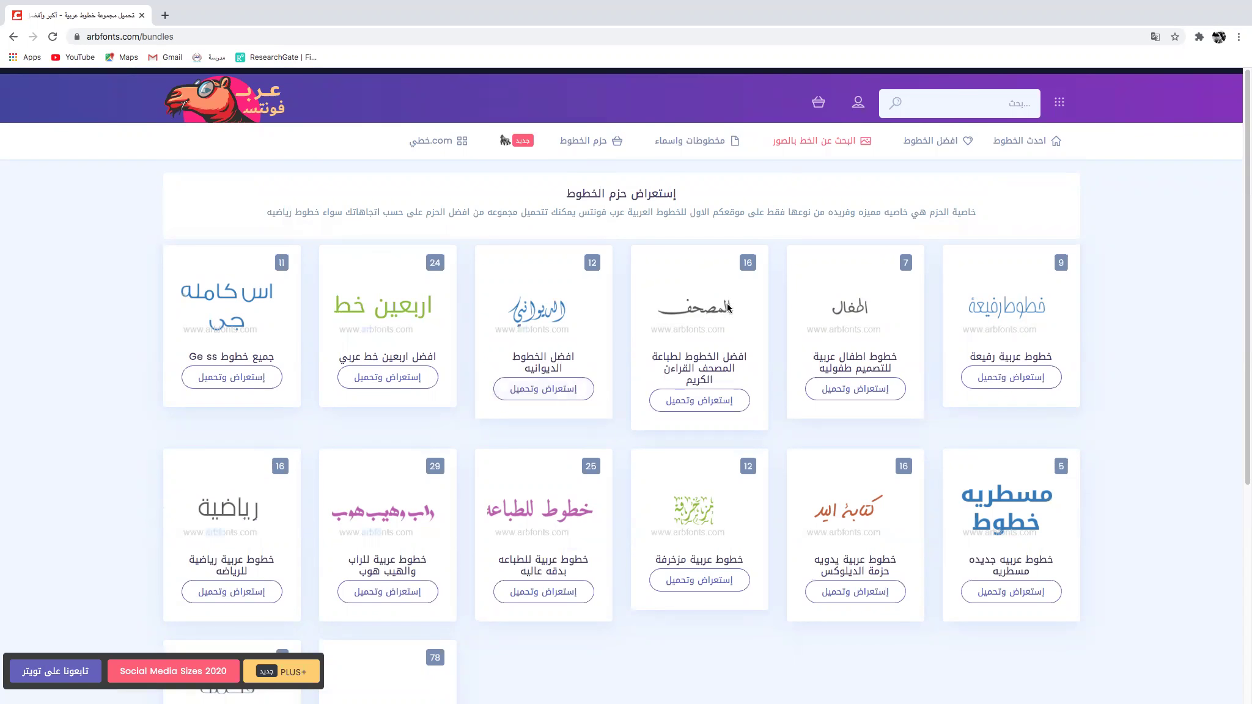
{"action": "left_click", "coordinate": [545, 395]}
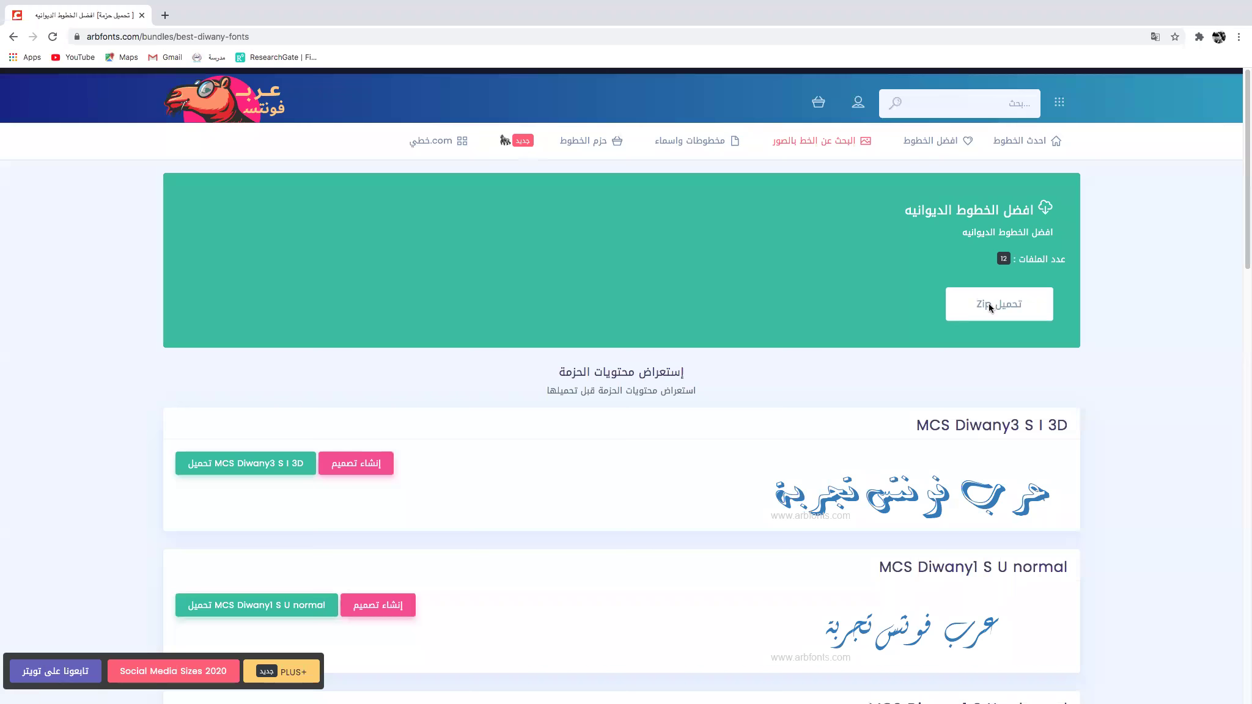
{"action": "left_click", "coordinate": [990, 303]}
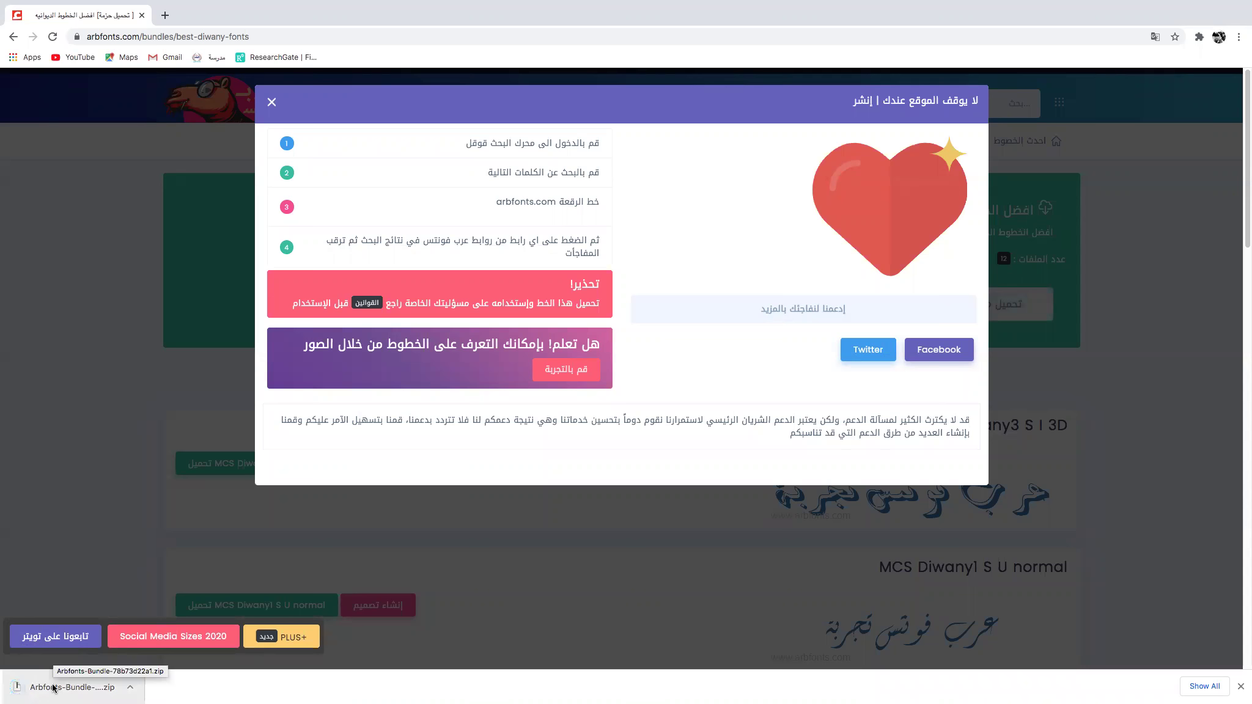
{"action": "left_click", "coordinate": [132, 689]}
{"action": "left_click", "coordinate": [151, 673]}
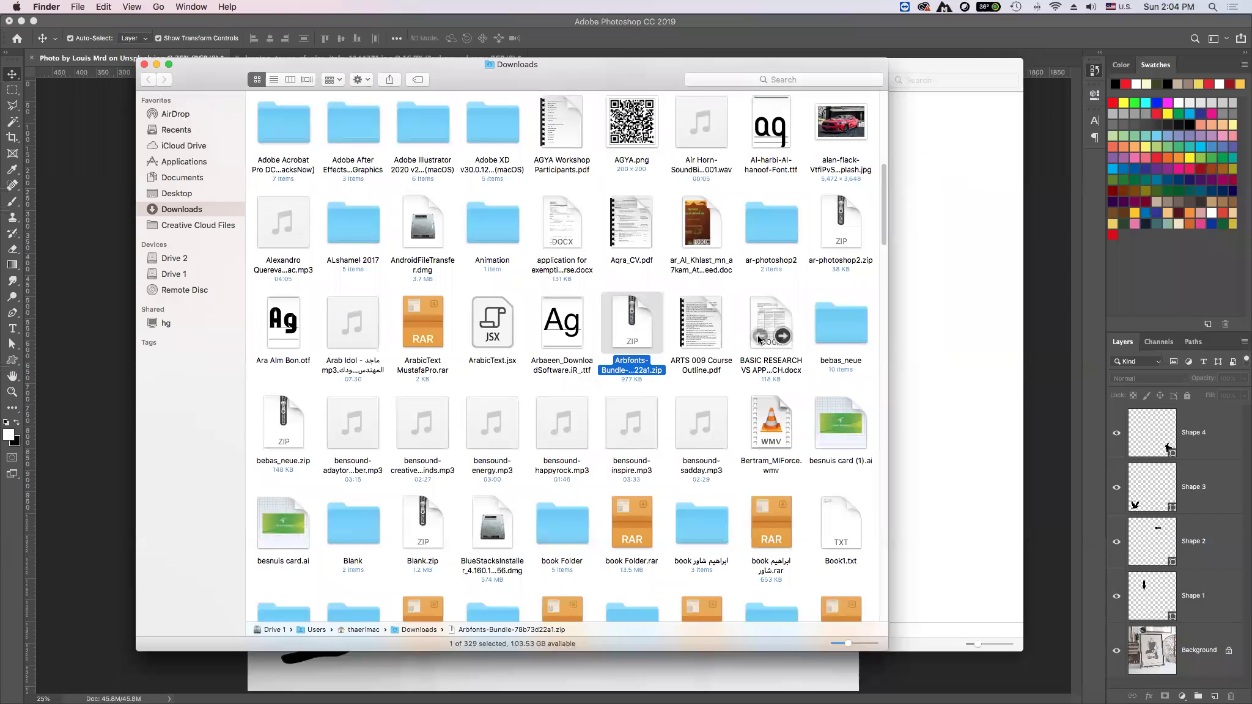
- Inspect the Arbfonts zip and Ara Alm Bon.otf menus, then close both Finder windows
{"action": "right_click", "coordinate": [632, 322]}
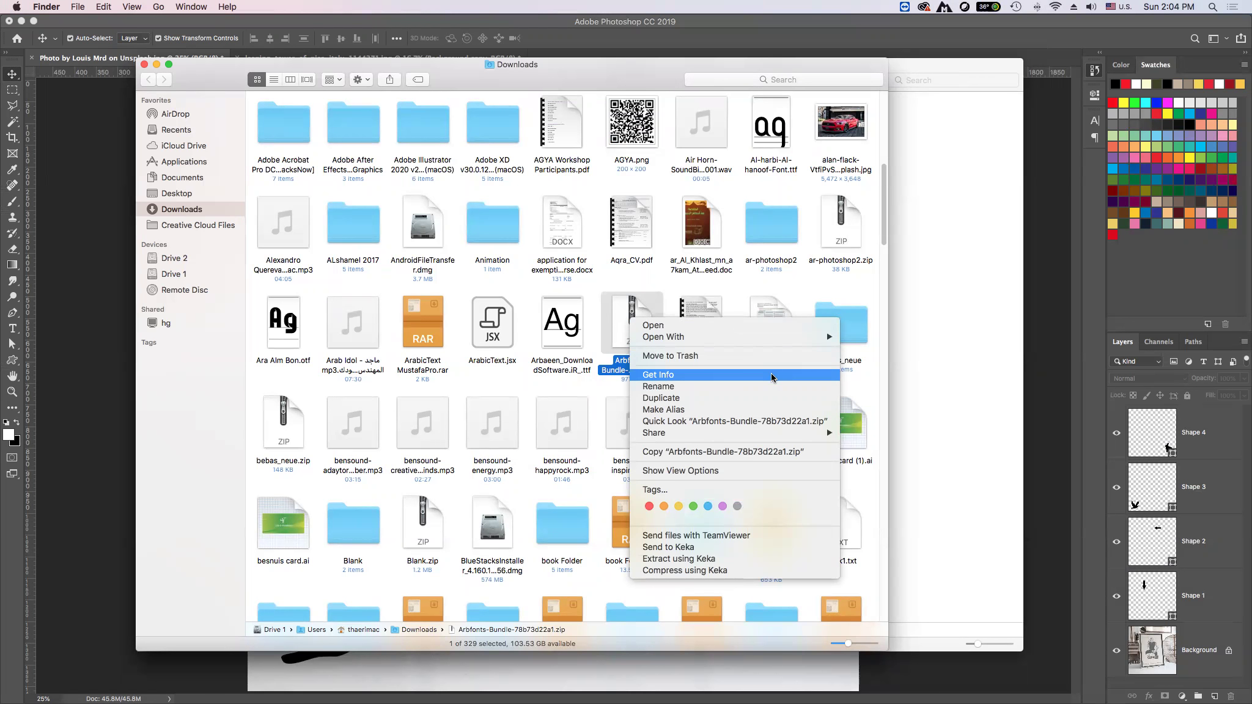
{"action": "left_click", "coordinate": [622, 303]}
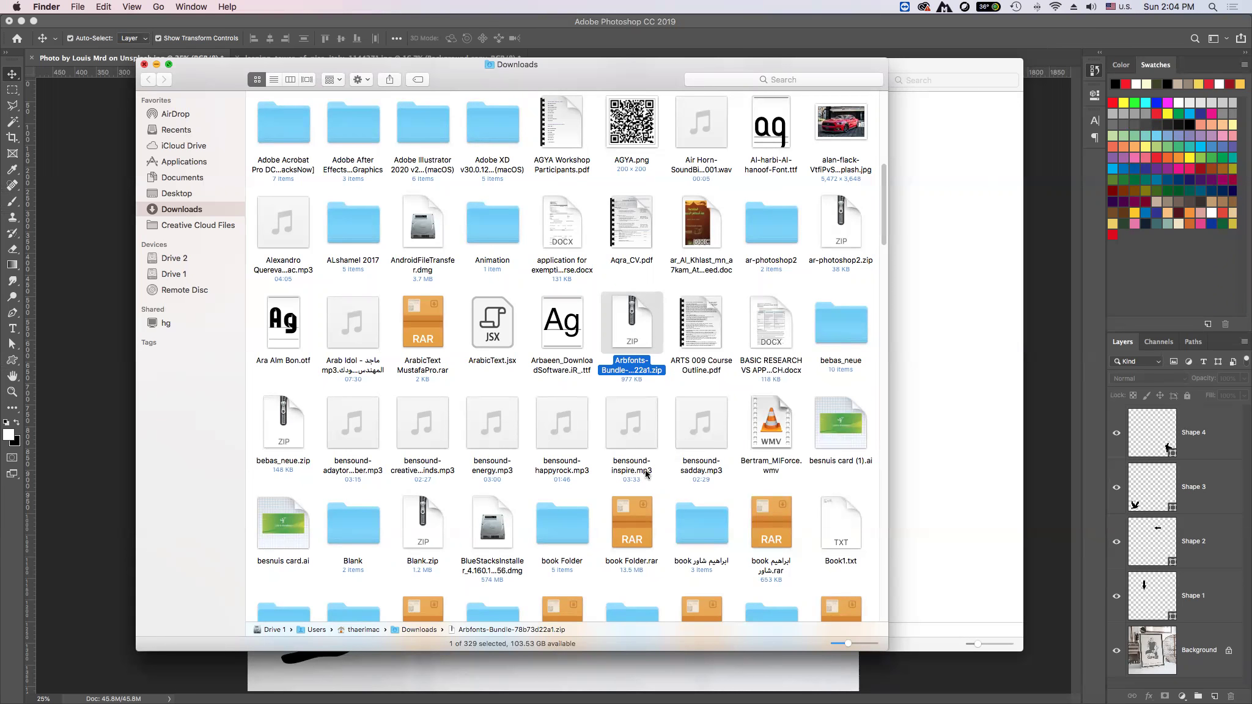
{"action": "right_click", "coordinate": [283, 326]}
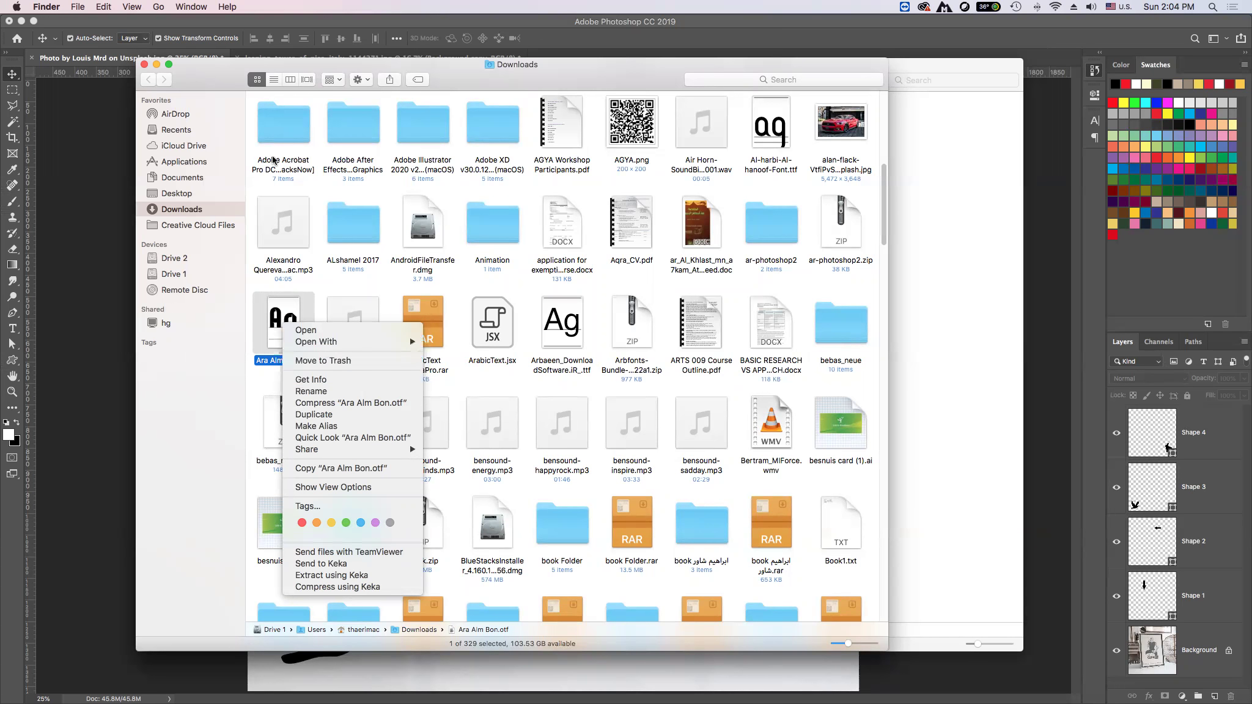
{"action": "left_click", "coordinate": [288, 298]}
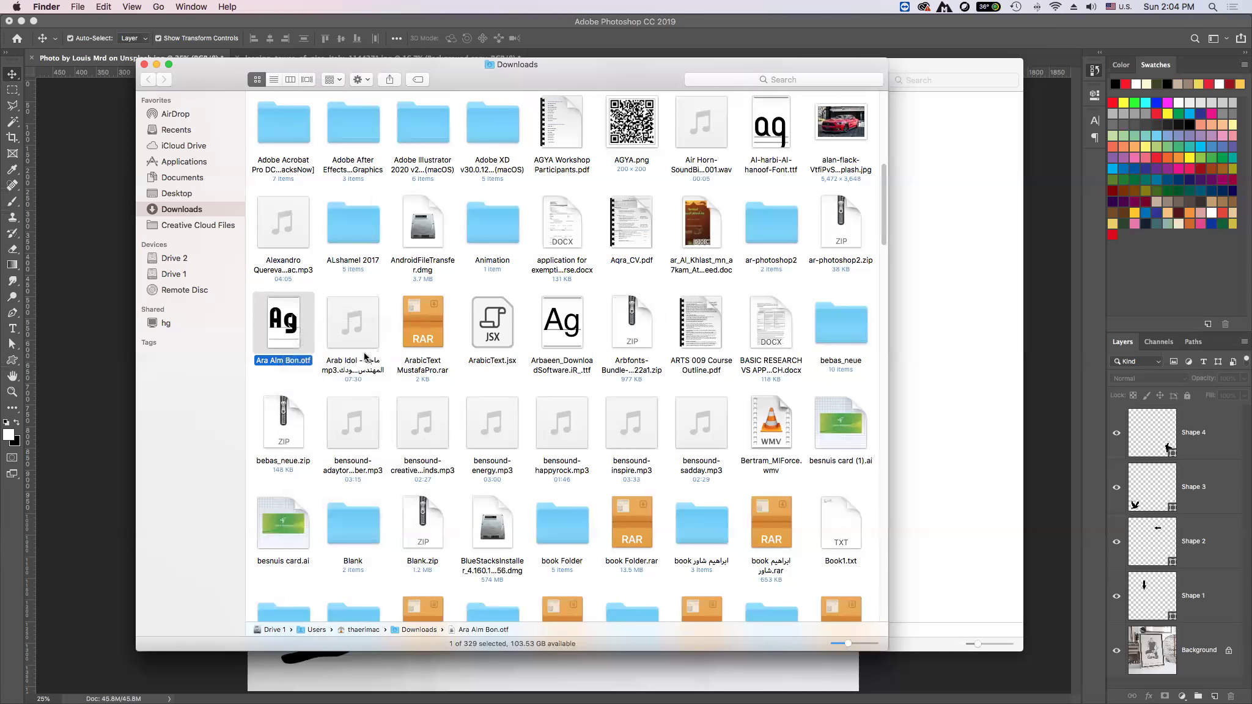
{"action": "left_click", "coordinate": [145, 65]}
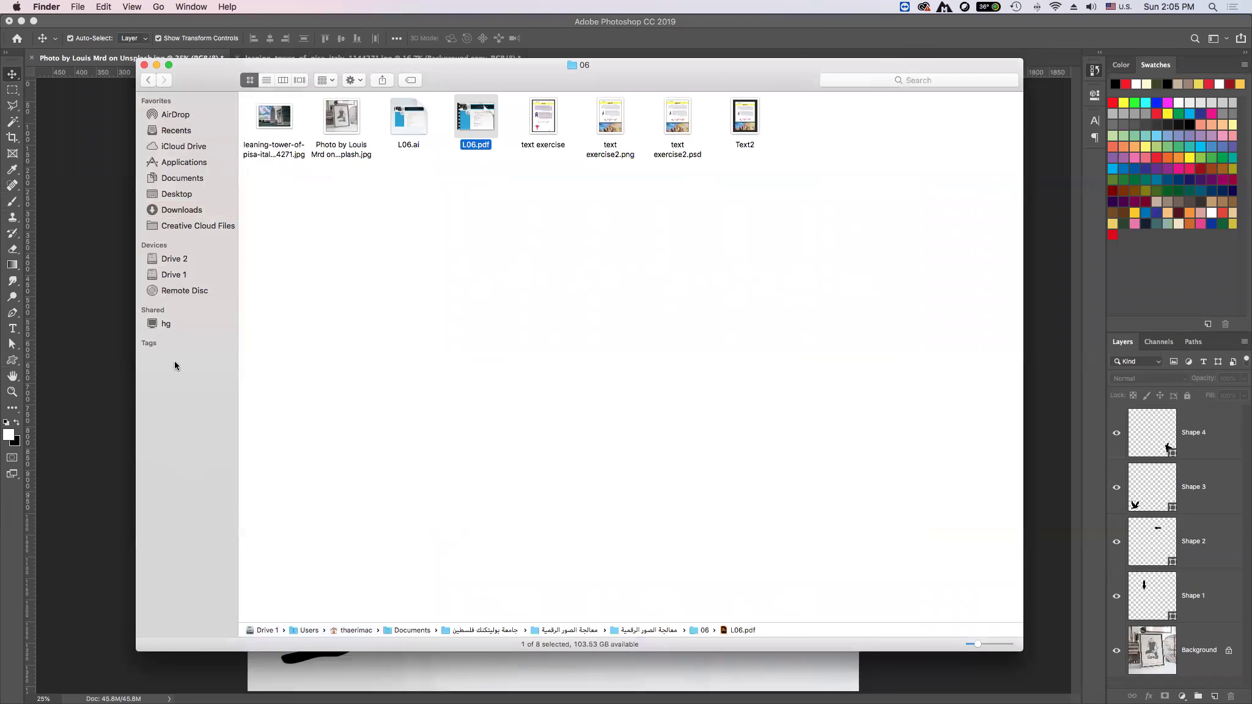
{"action": "left_click", "coordinate": [110, 315]}
{"action": "mouse_move", "coordinate": [1161, 675]}
{"action": "left_click", "coordinate": [1129, 689]}
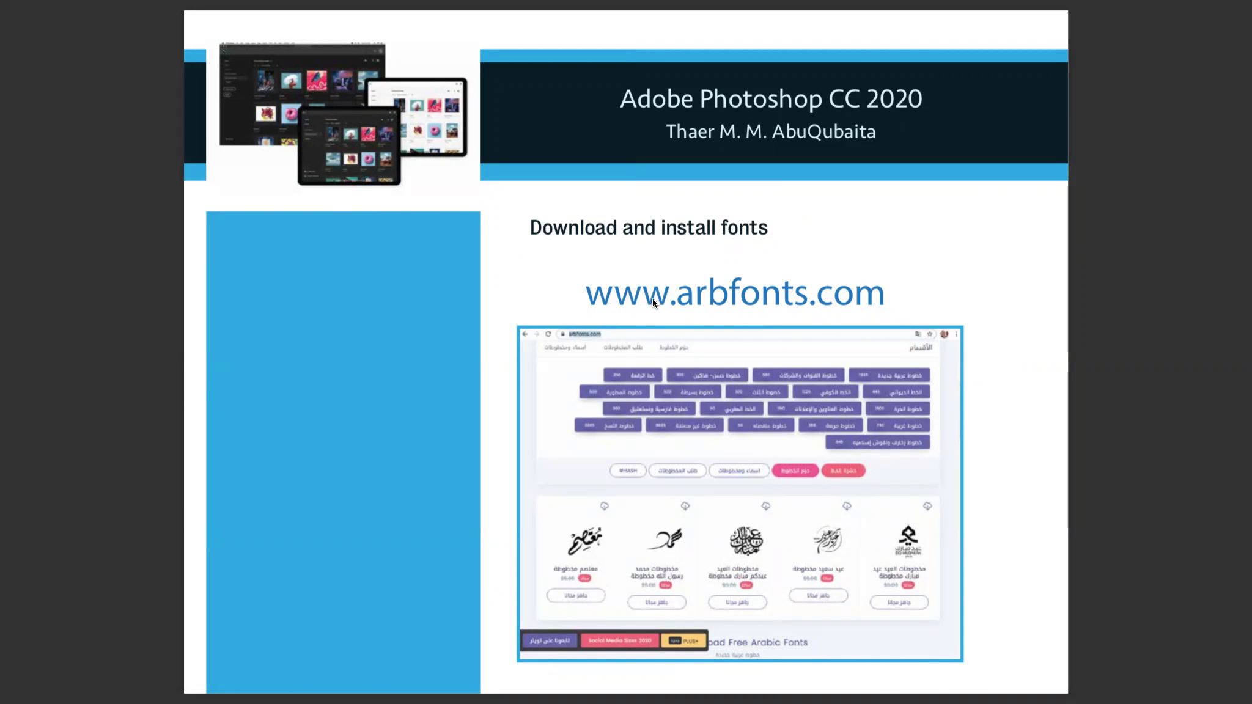
- Advance the presentation to the 'Introduction about KELK' slide
{"action": "key", "text": "Right"}
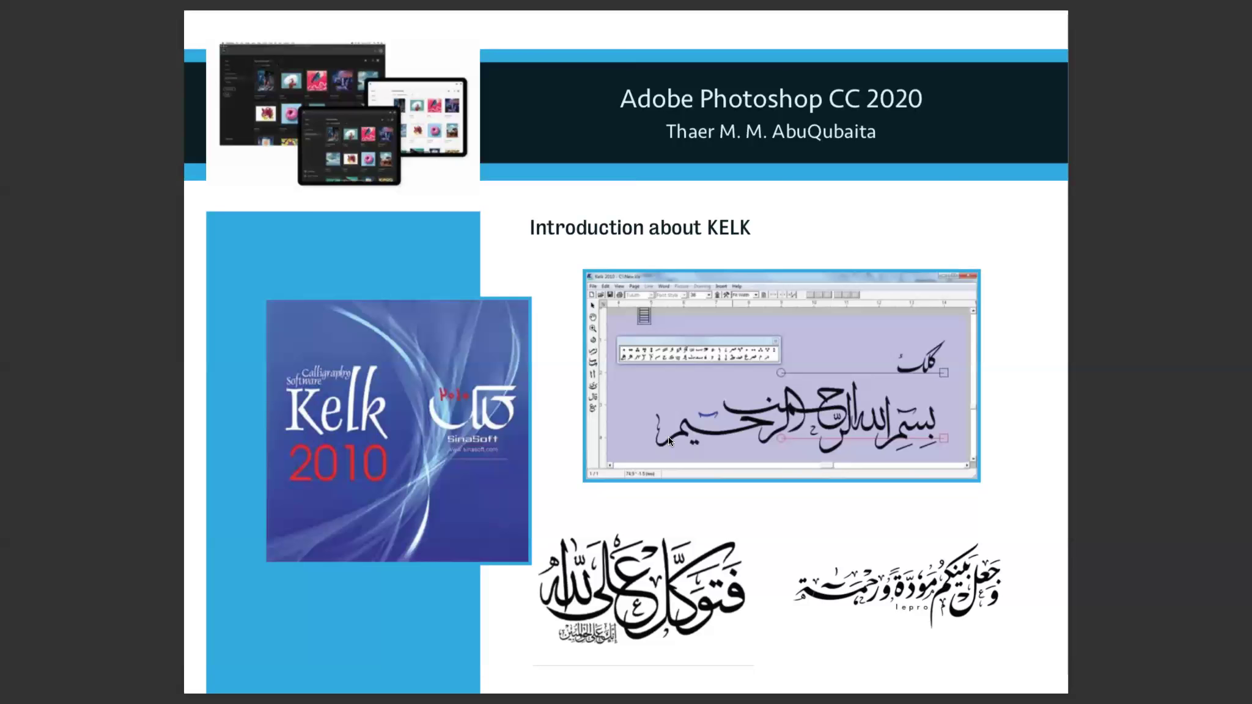
- Move to the 'Solve arabic font problem' slide, then switch back to Photoshop
{"action": "key", "text": "Right"}
{"action": "key", "text": "Left"}
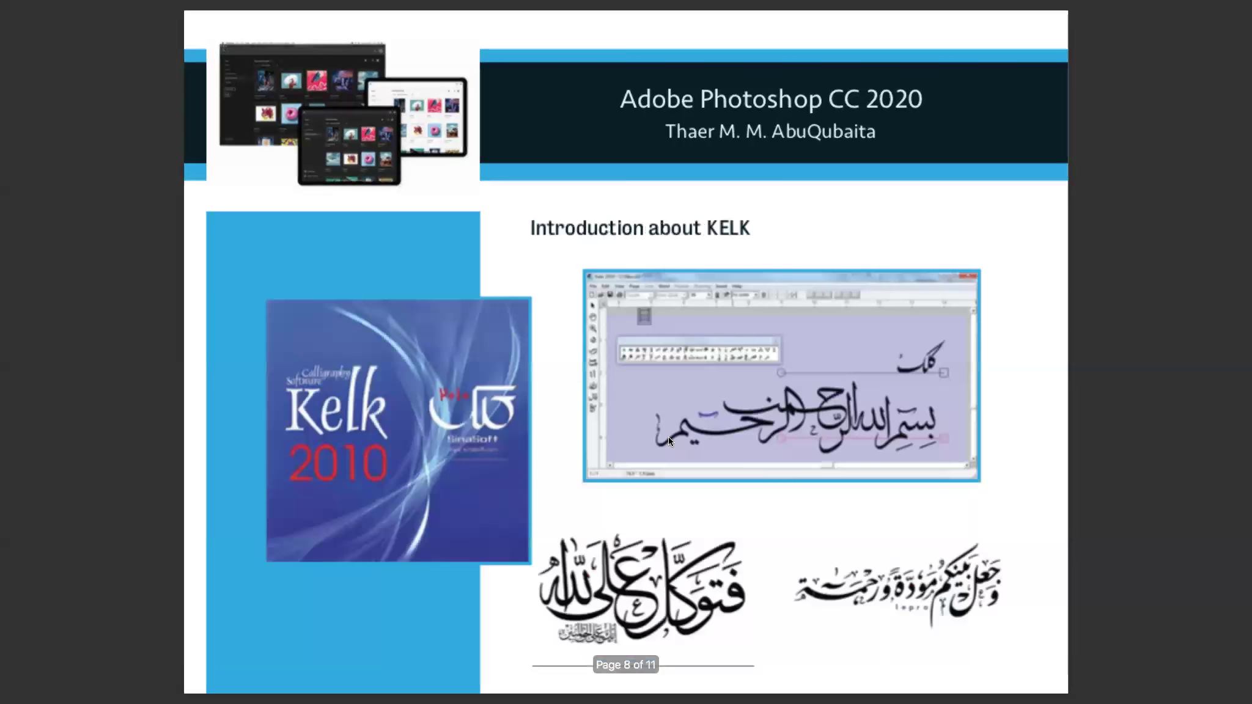
{"action": "key", "text": "Right"}
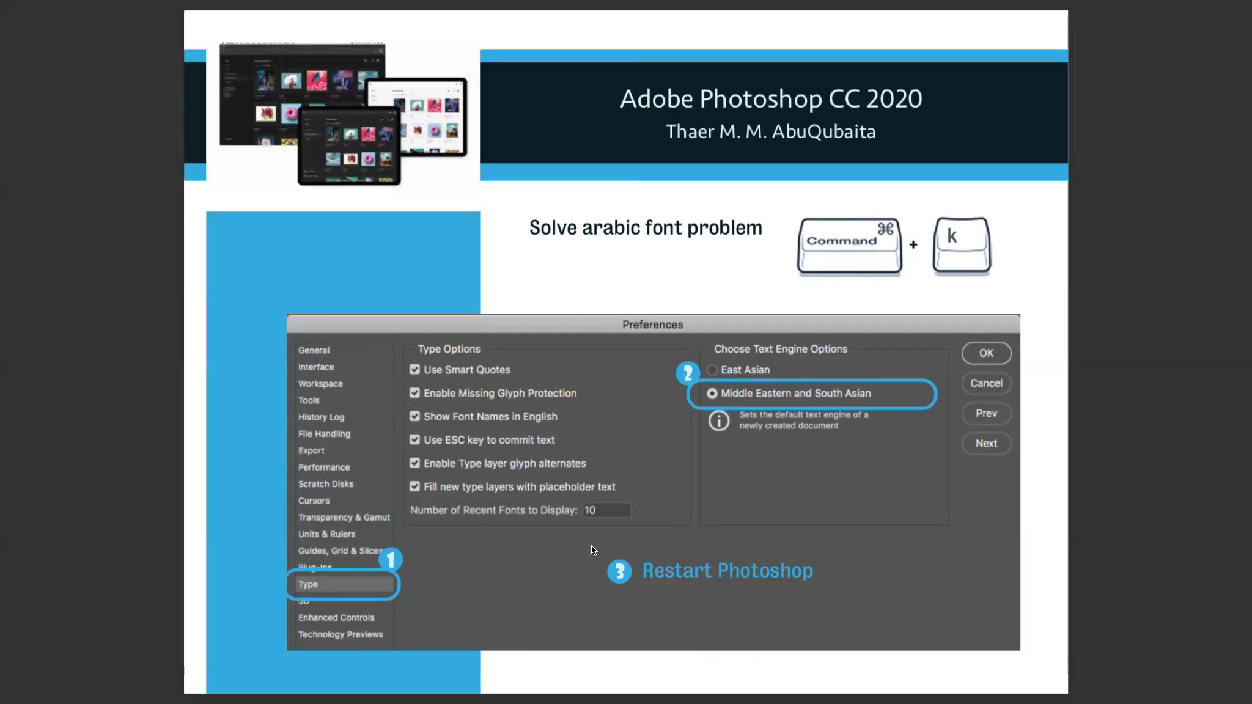
{"action": "mouse_move", "coordinate": [523, 697]}
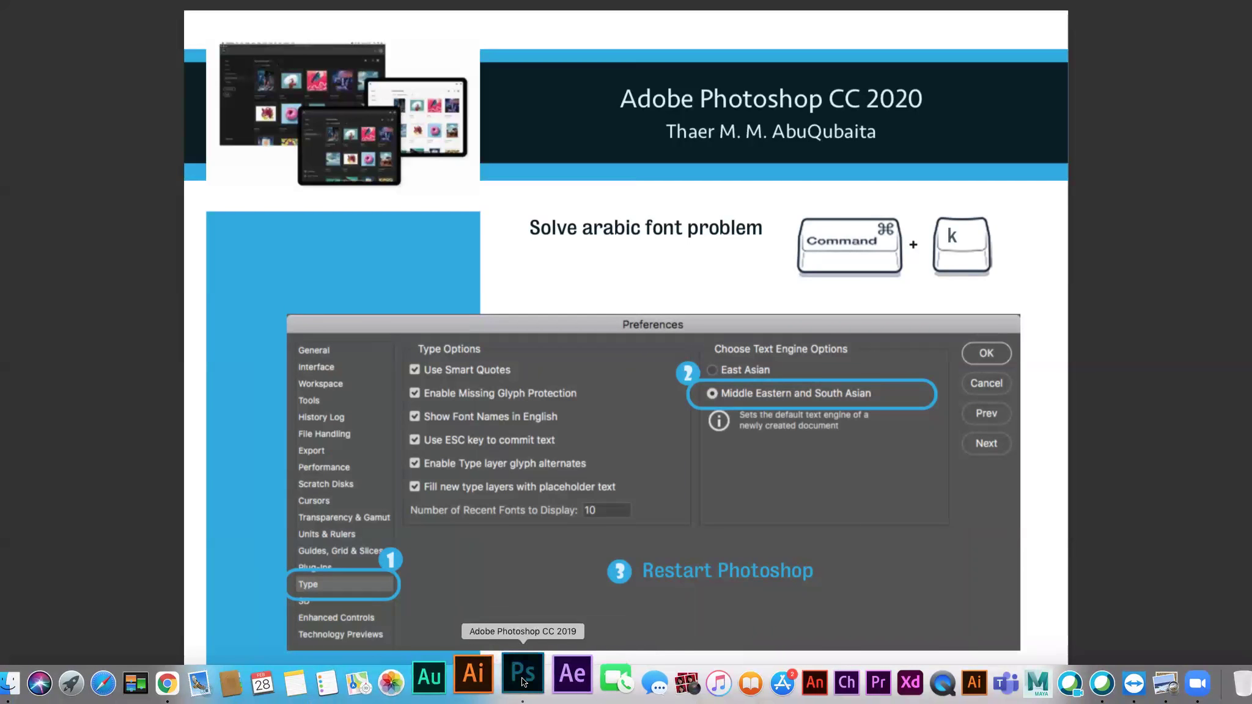
{"action": "left_click", "coordinate": [540, 689]}
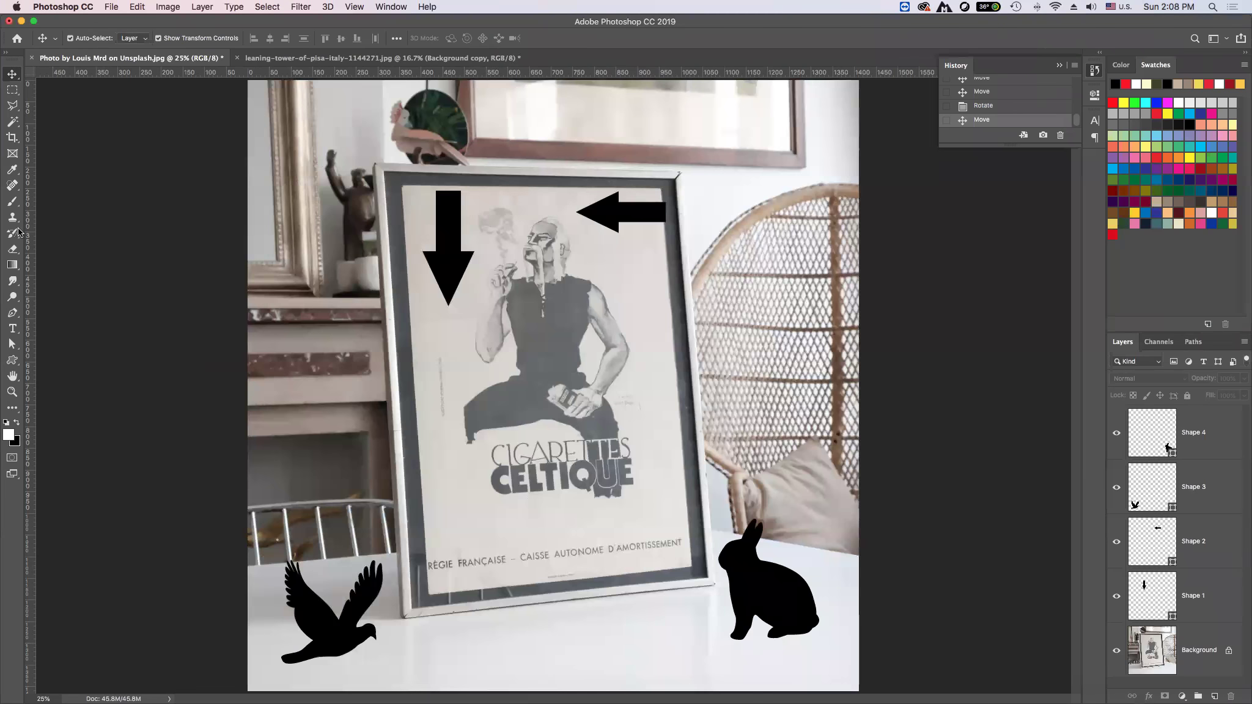
{"action": "left_click", "coordinate": [12, 328]}
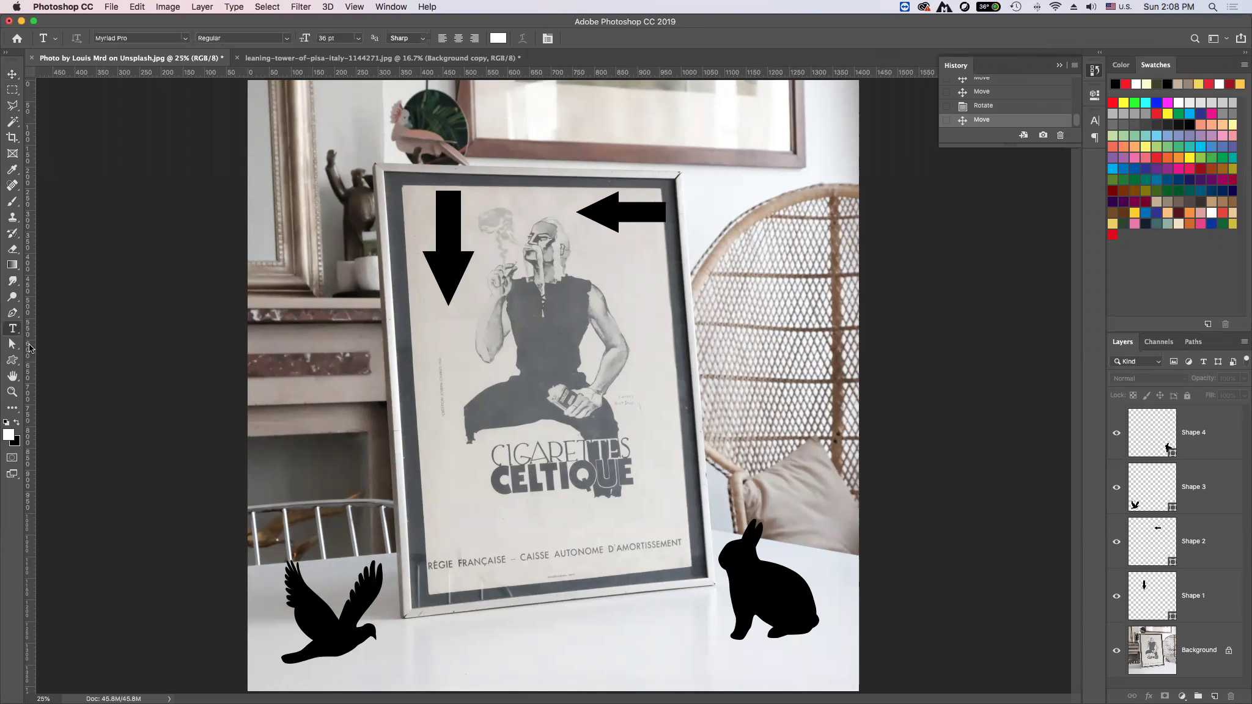
{"action": "key", "text": "d"}
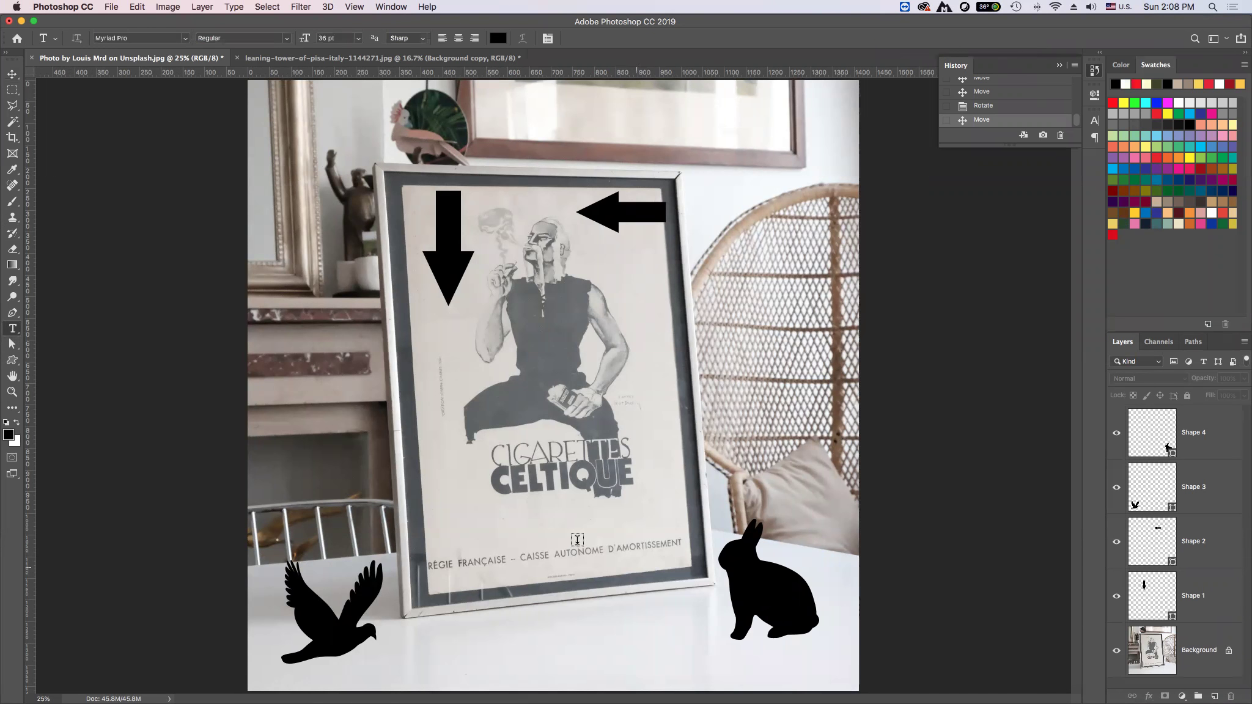
{"action": "left_click", "coordinate": [554, 526]}
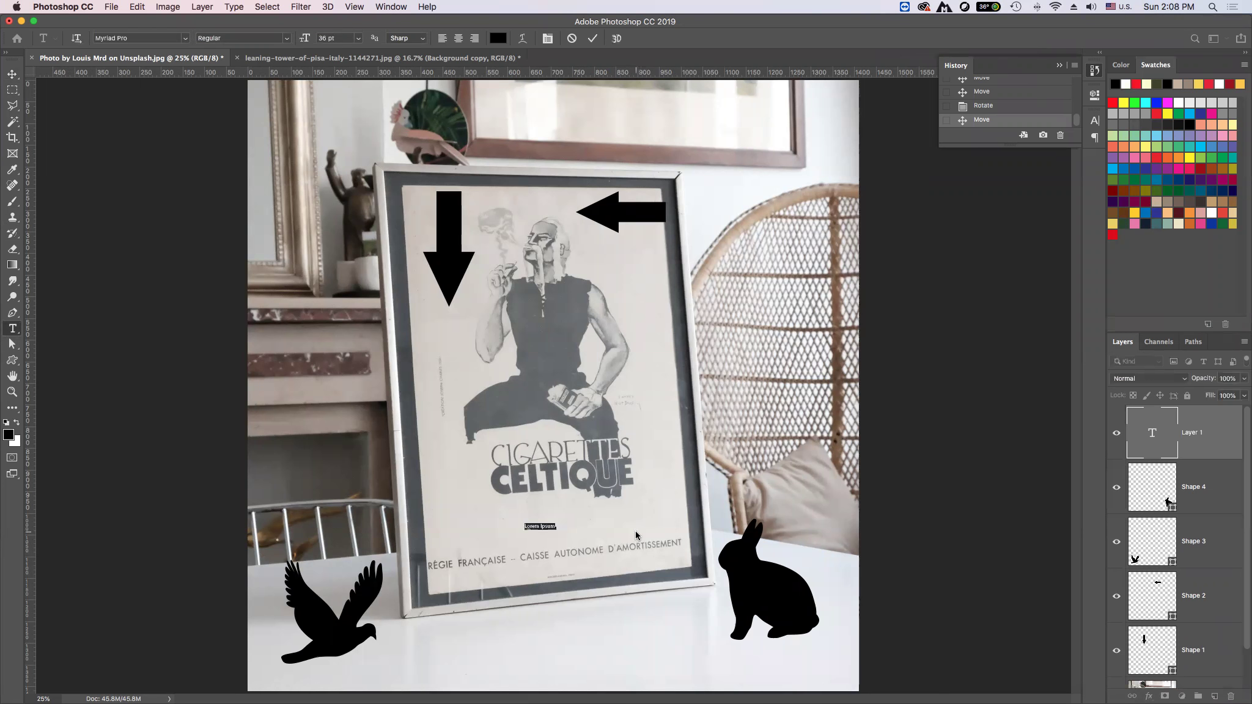
{"action": "key", "text": "ctrl+space"}
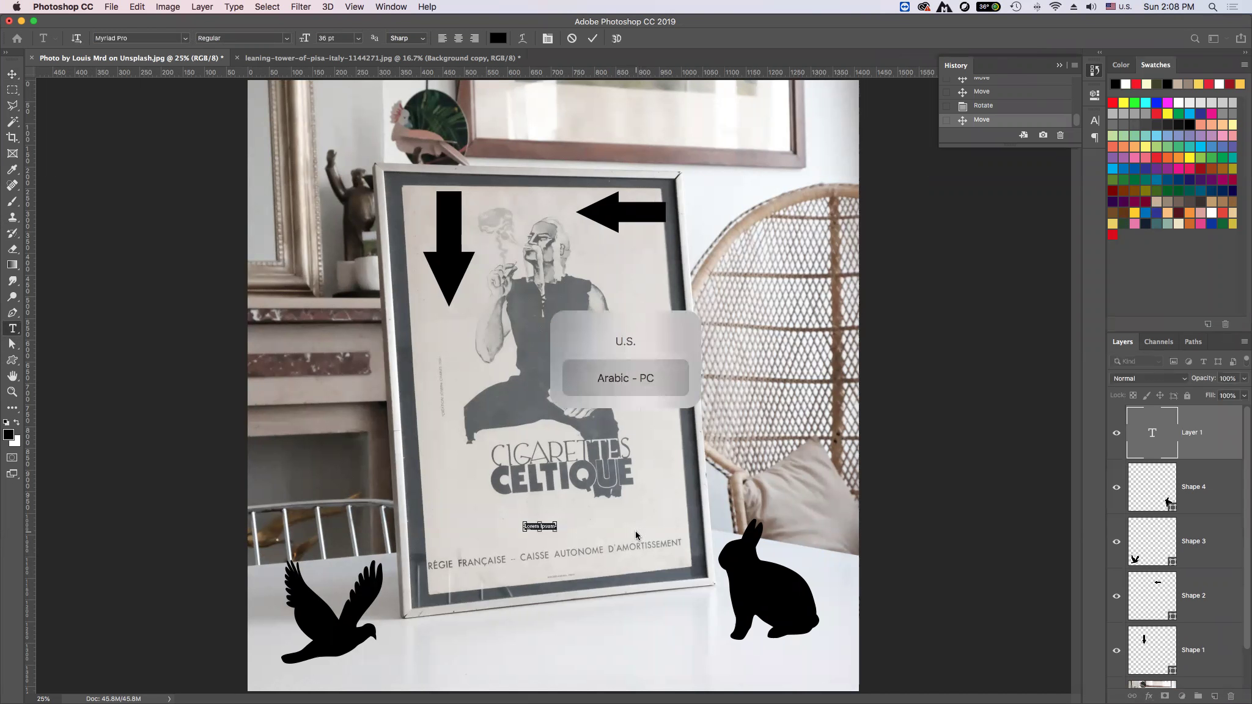
{"action": "type", "text": "ب"}
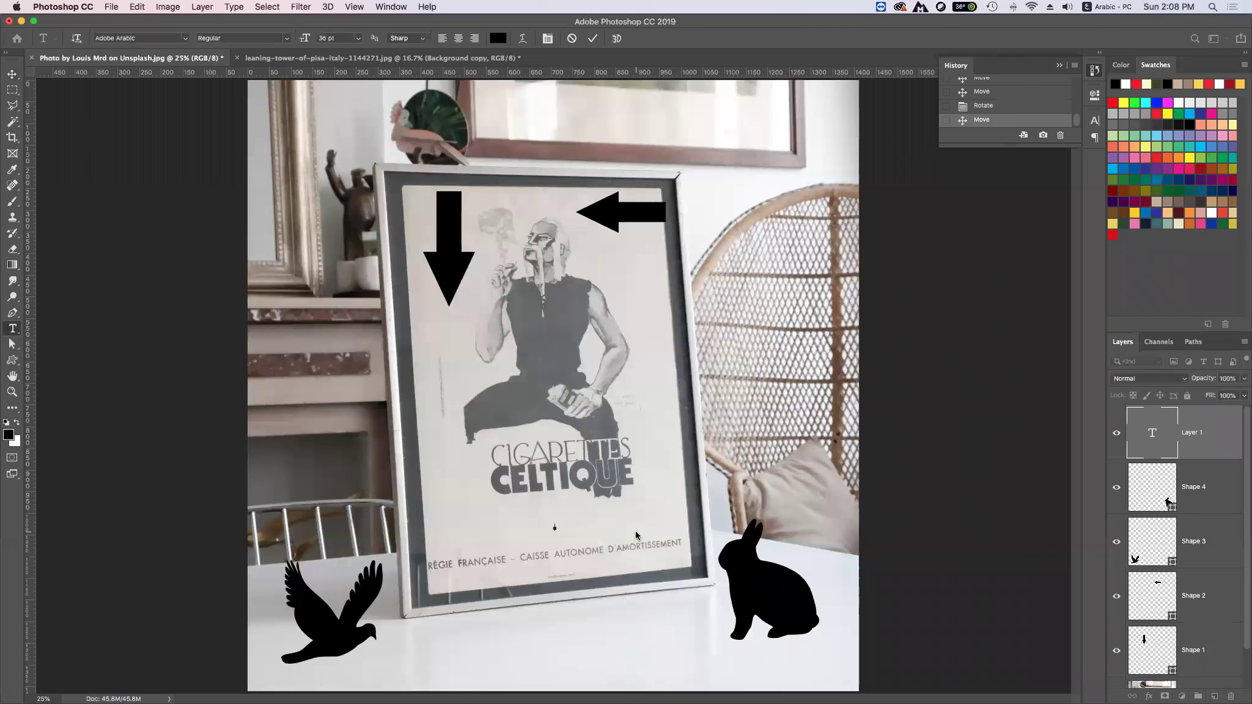
{"action": "type", "text": "سم الله ا"}
{"action": "key", "text": "ctrl+a"}
{"action": "left_click", "coordinate": [358, 38]}
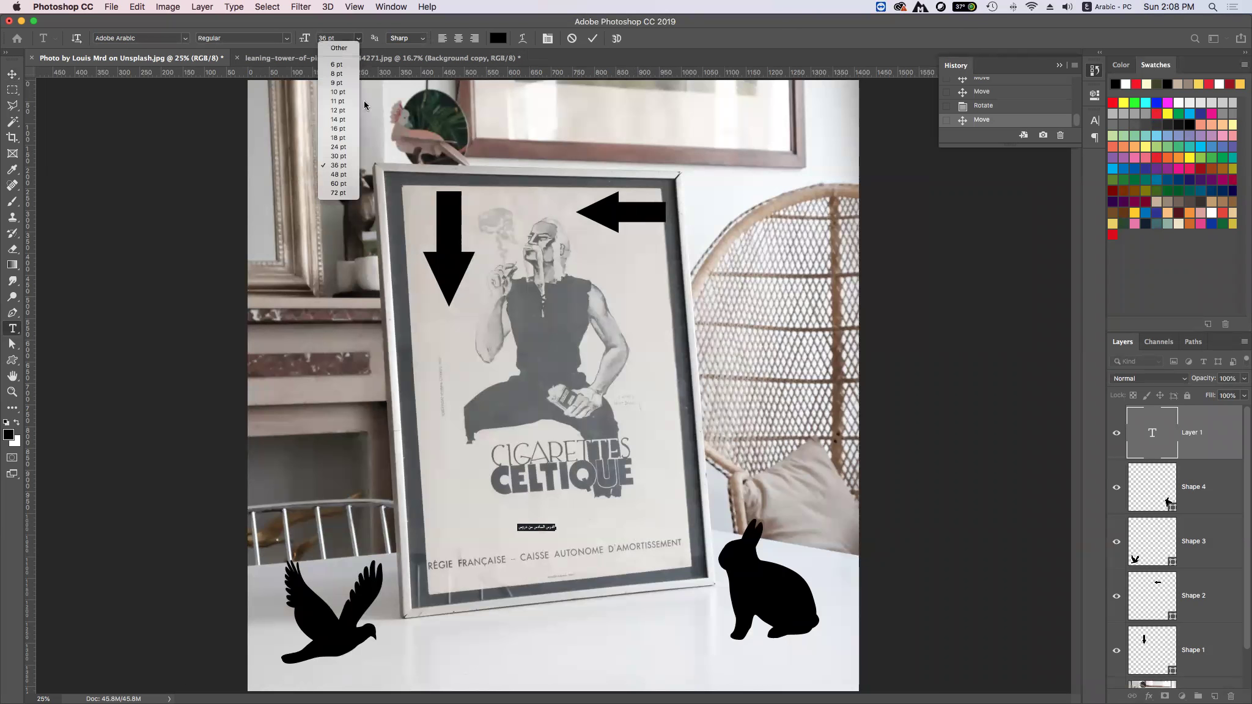
{"action": "left_click", "coordinate": [347, 195]}
{"action": "left_click", "coordinate": [11, 74]}
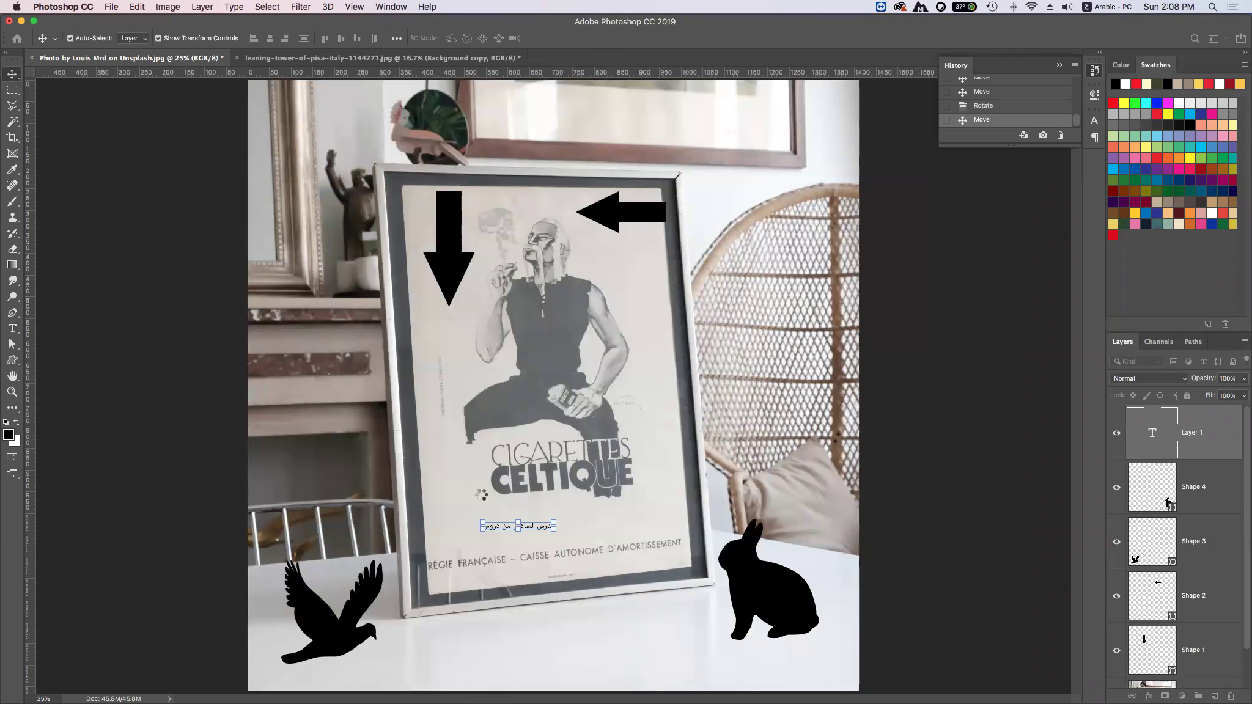
{"action": "left_click_drag", "start_coordinate": [554, 521], "coordinate": [665, 464]}
{"action": "left_click_drag", "start_coordinate": [600, 517], "coordinate": [581, 519]}
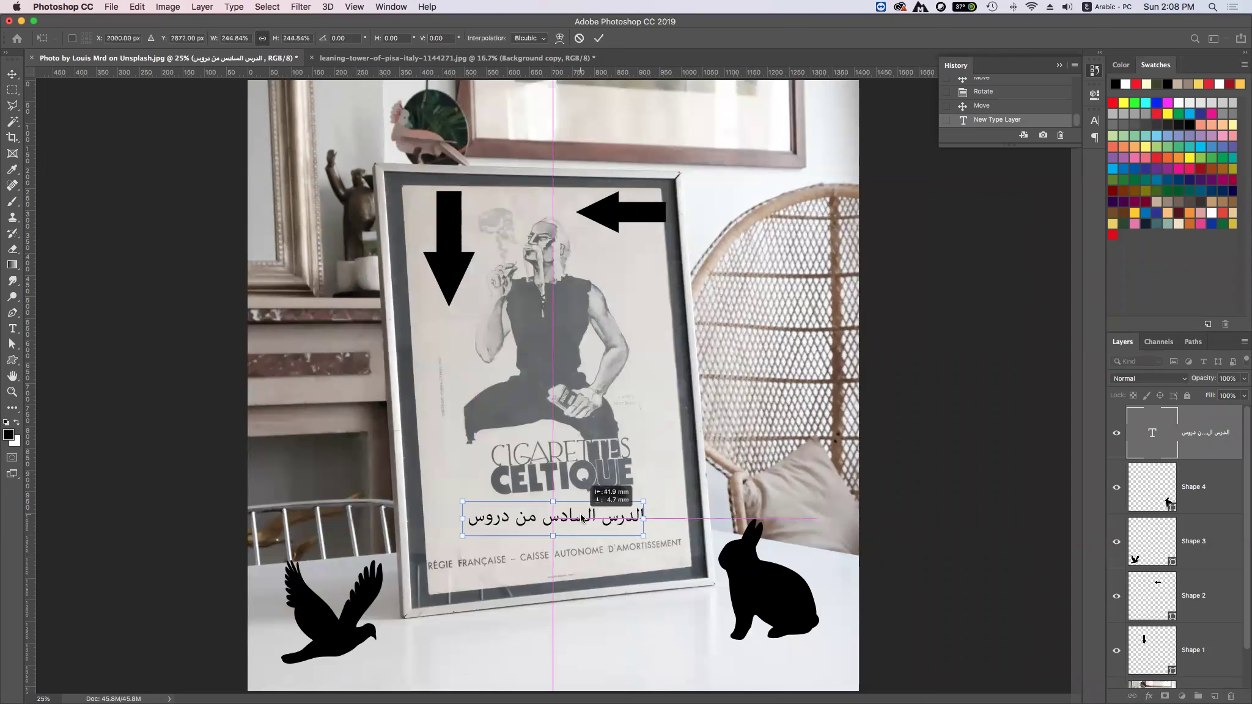
{"action": "key", "text": "Return"}
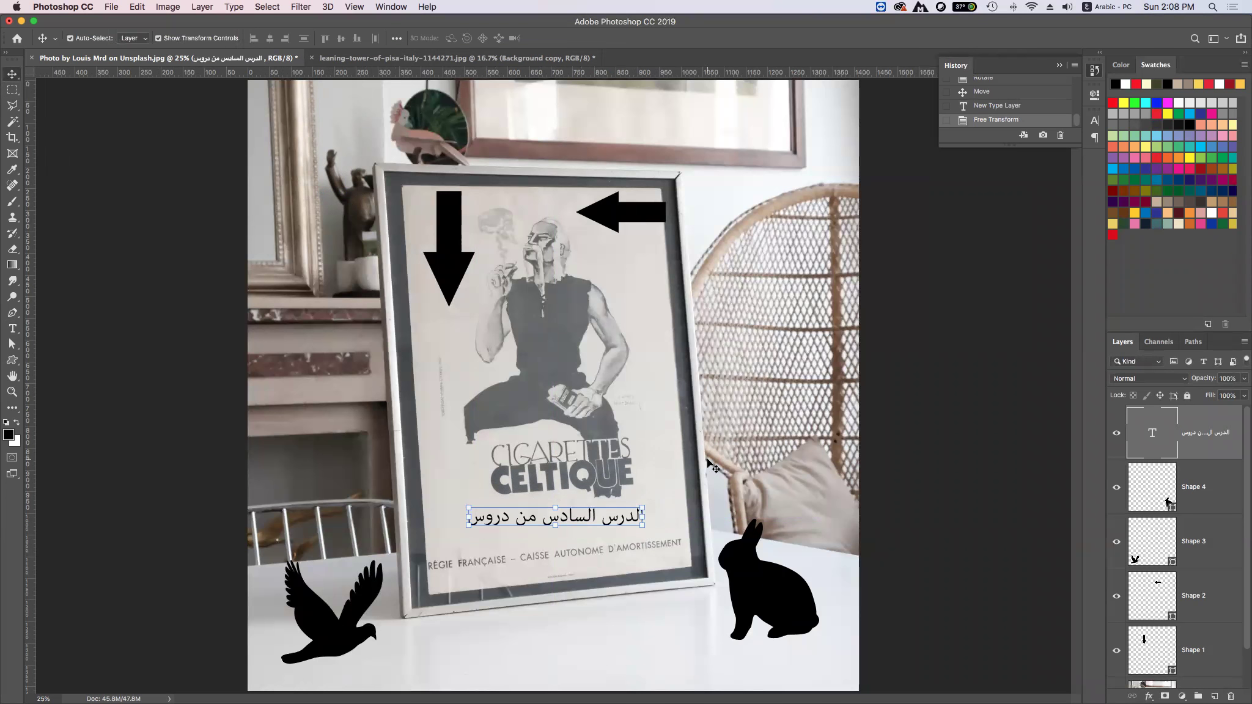
{"action": "key", "text": "Delete"}
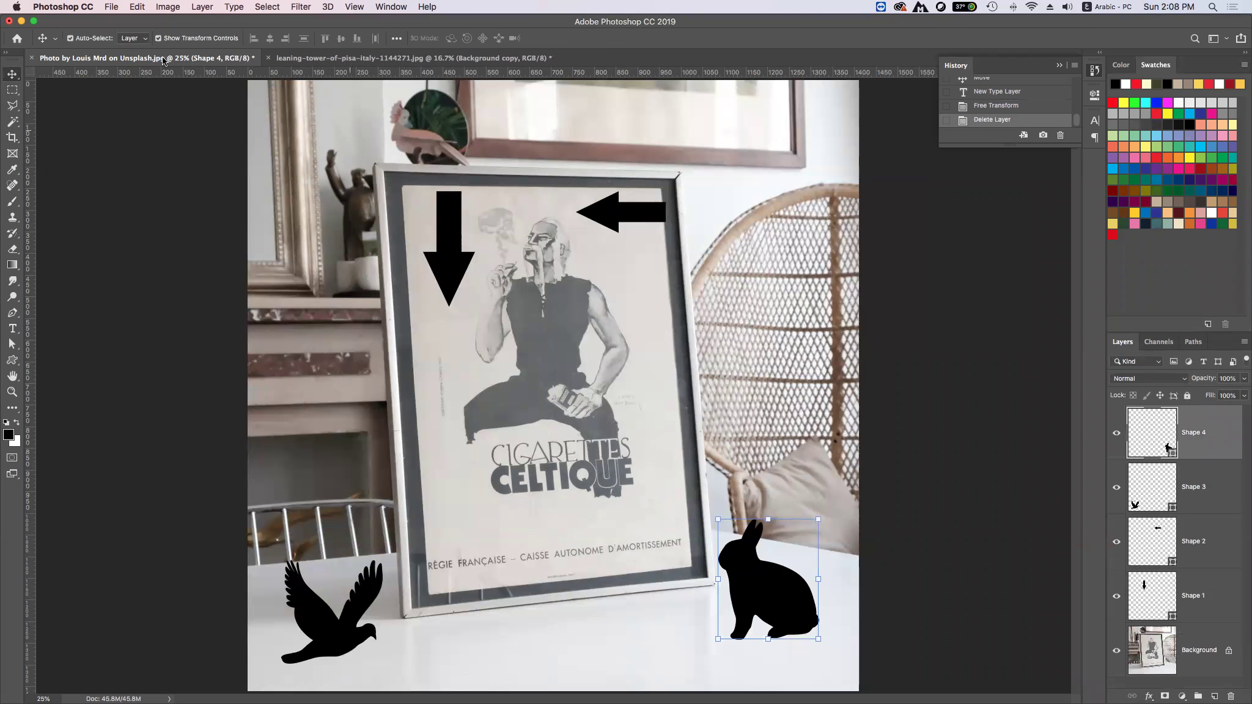
- Set the Type preferences text engine to East Asian and confirm the Preferences dialog
{"action": "key", "text": "ctrl+k"}
{"action": "key", "text": "i"}
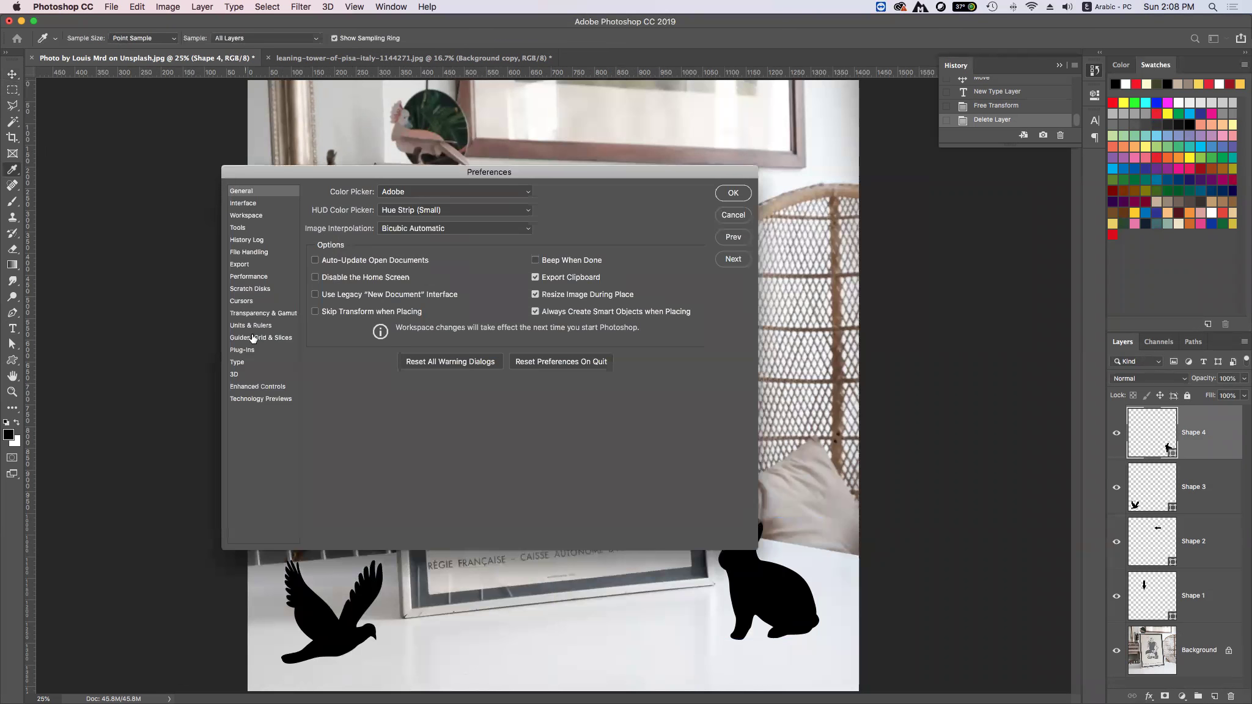
{"action": "left_click", "coordinate": [238, 363]}
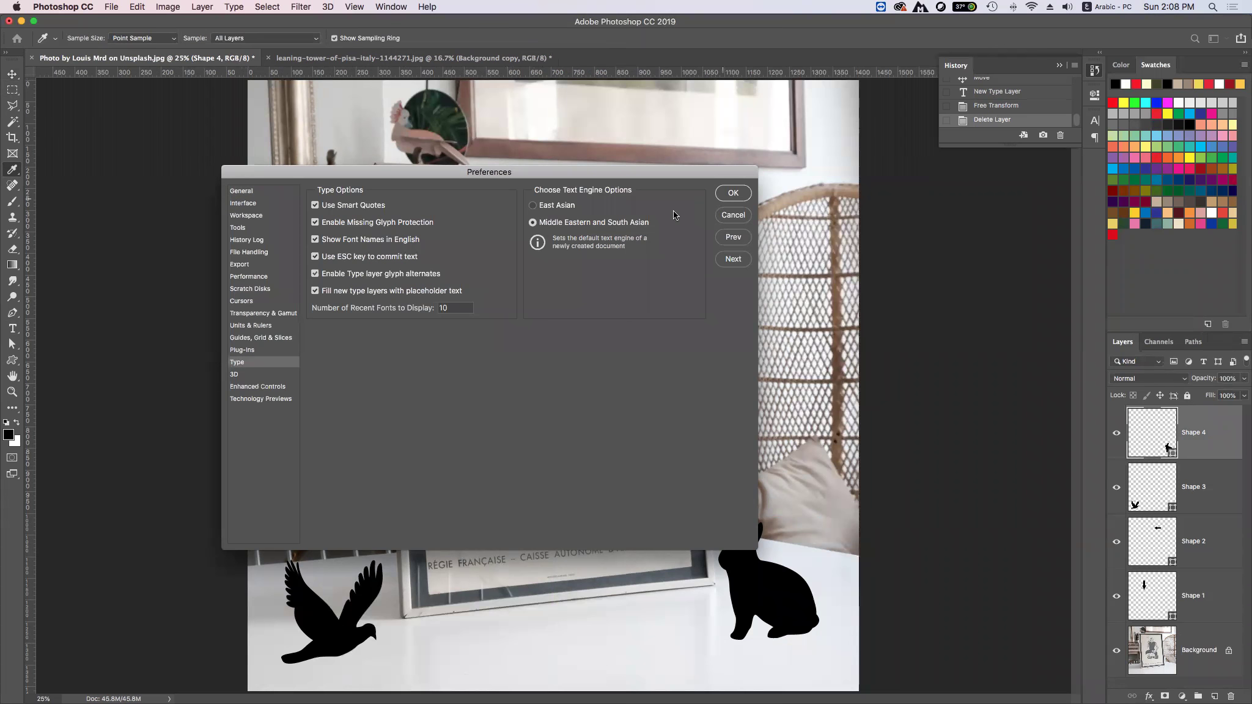
{"action": "left_click", "coordinate": [544, 208]}
{"action": "left_click", "coordinate": [733, 194]}
{"action": "left_click", "coordinate": [733, 195]}
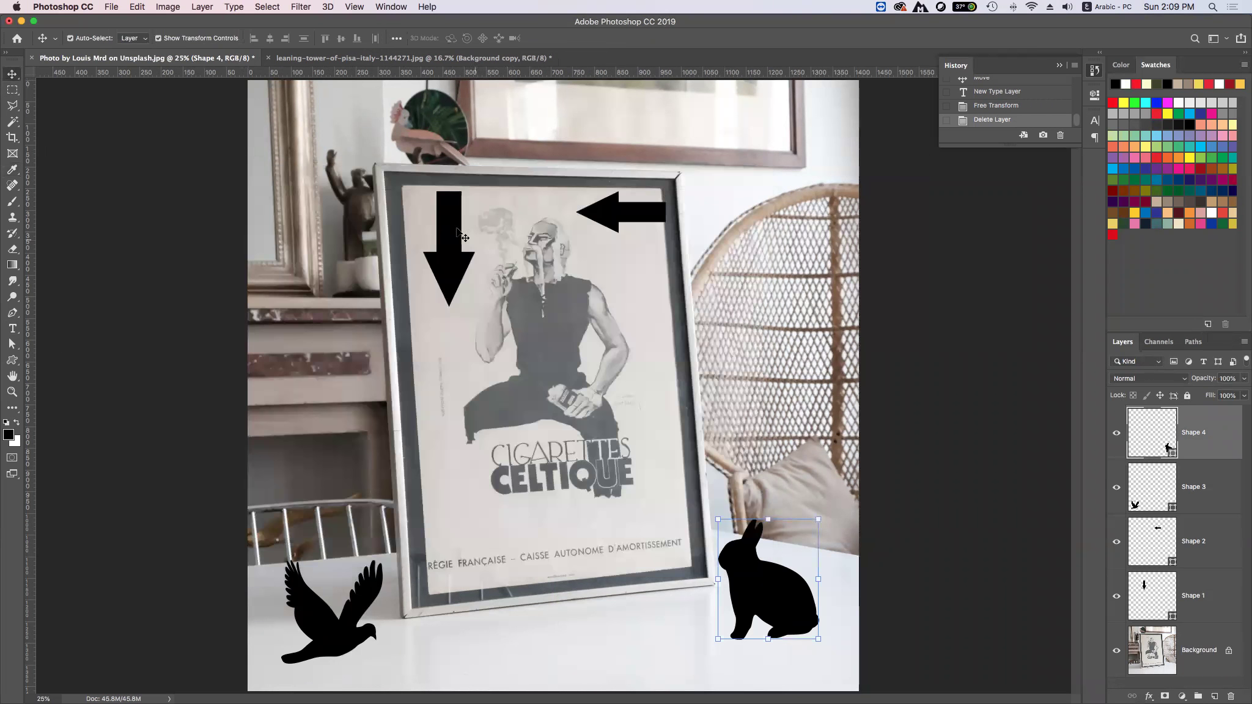
- Quit Photoshop, discarding changes to both open photos
{"action": "left_click", "coordinate": [49, 7]}
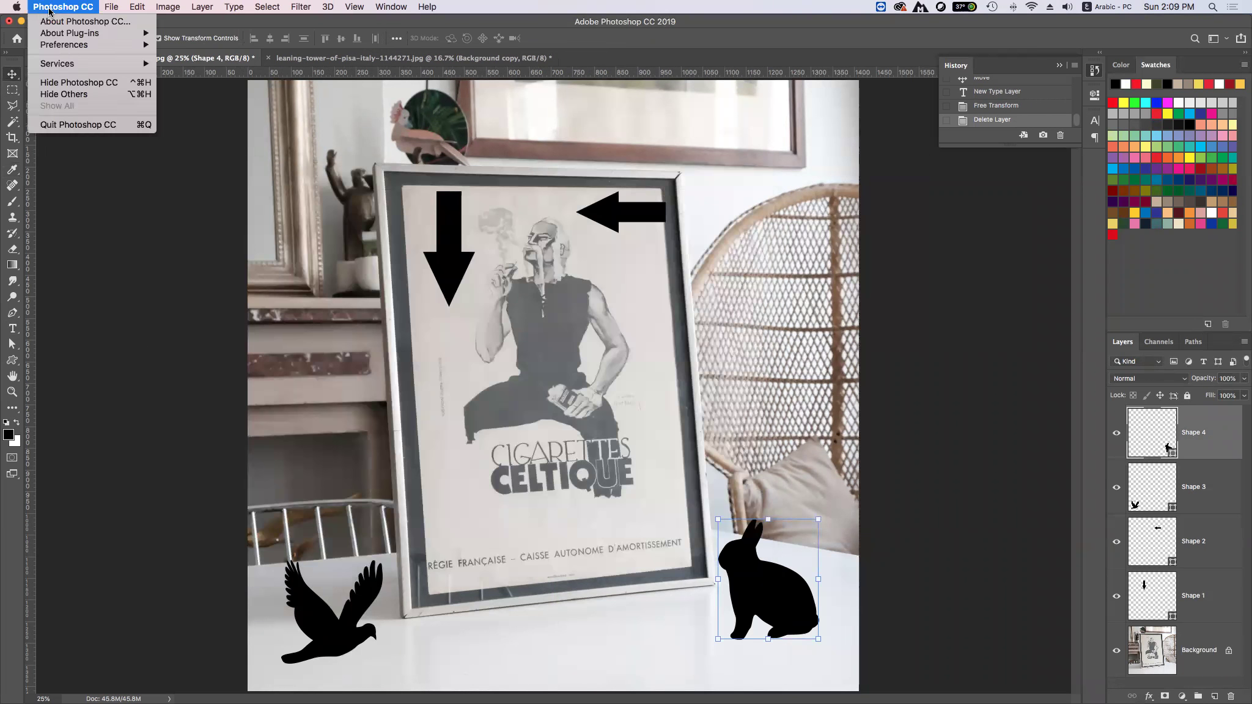
{"action": "left_click", "coordinate": [75, 124]}
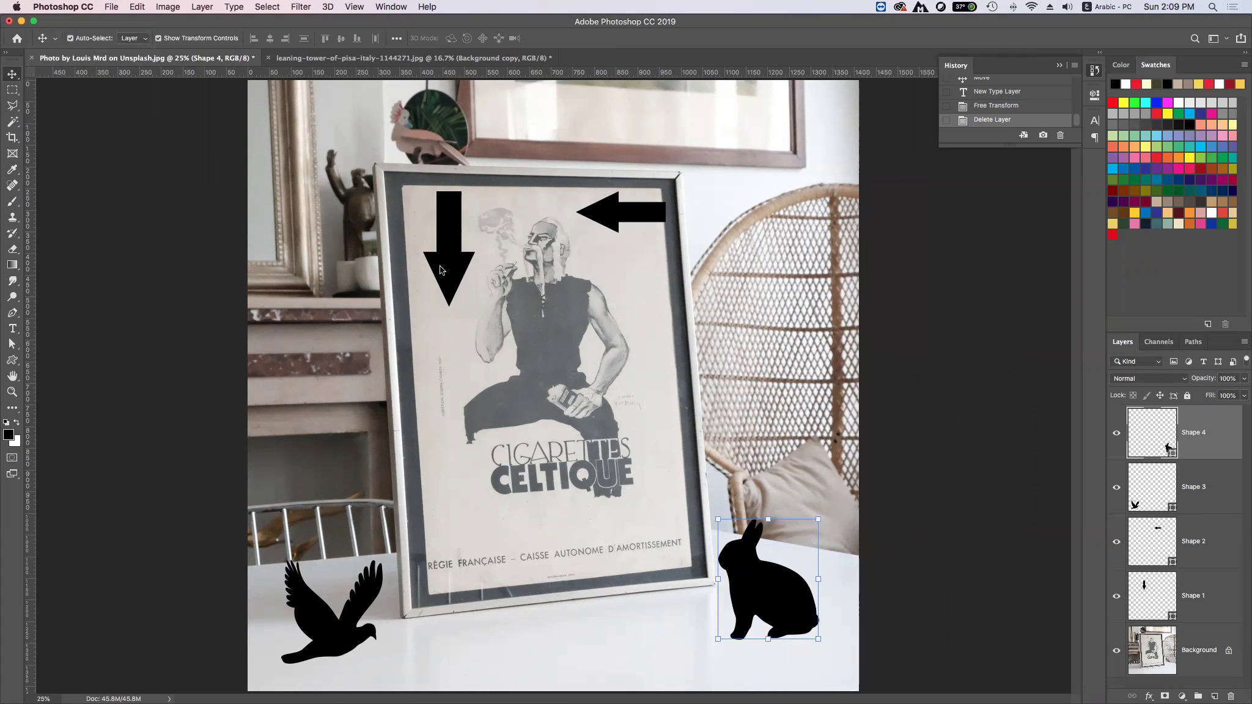
{"action": "left_click", "coordinate": [576, 245]}
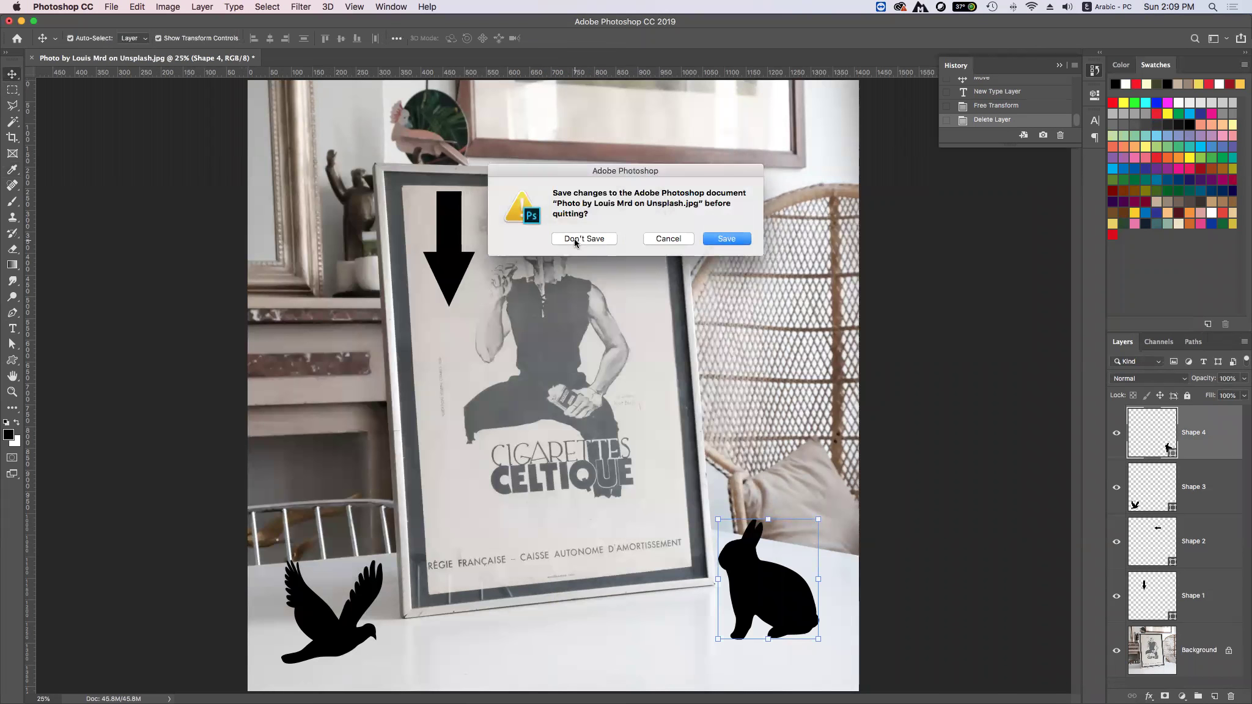
{"action": "left_click", "coordinate": [575, 239]}
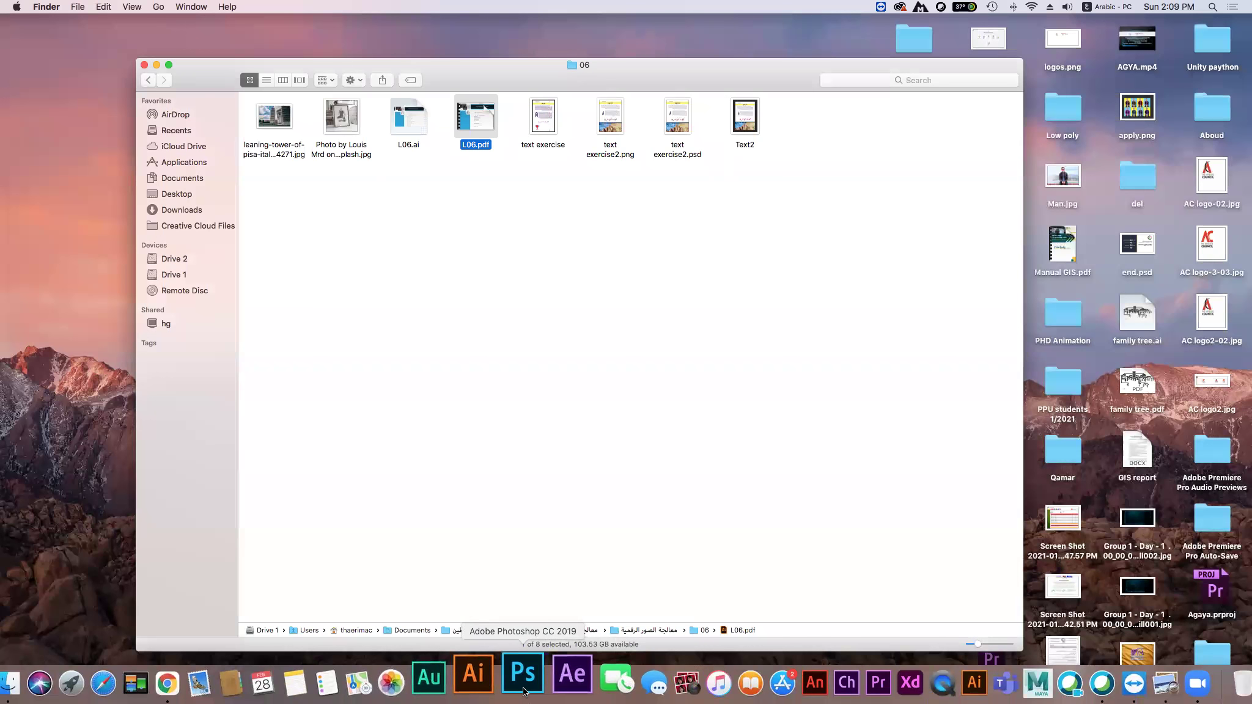
- Relaunch Photoshop from its Dock icon and move the Finder window aside
{"action": "right_click", "coordinate": [522, 691]}
{"action": "left_click", "coordinate": [524, 686]}
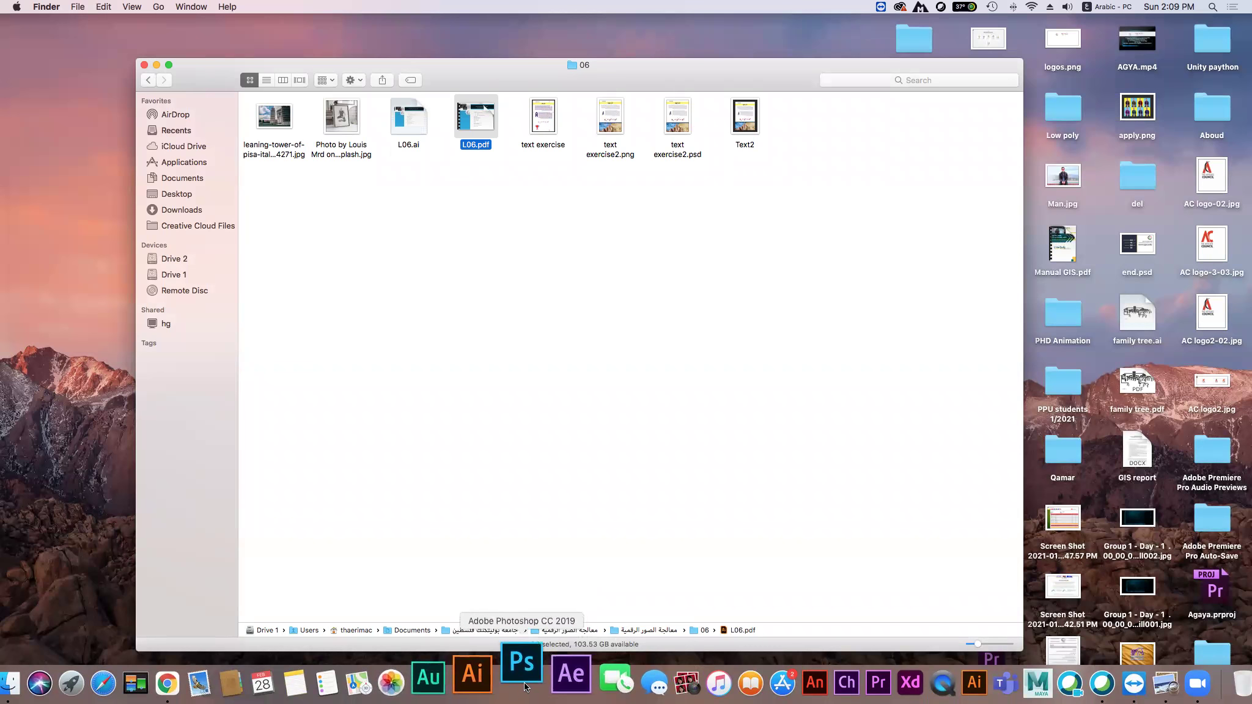
{"action": "left_click", "coordinate": [156, 64]}
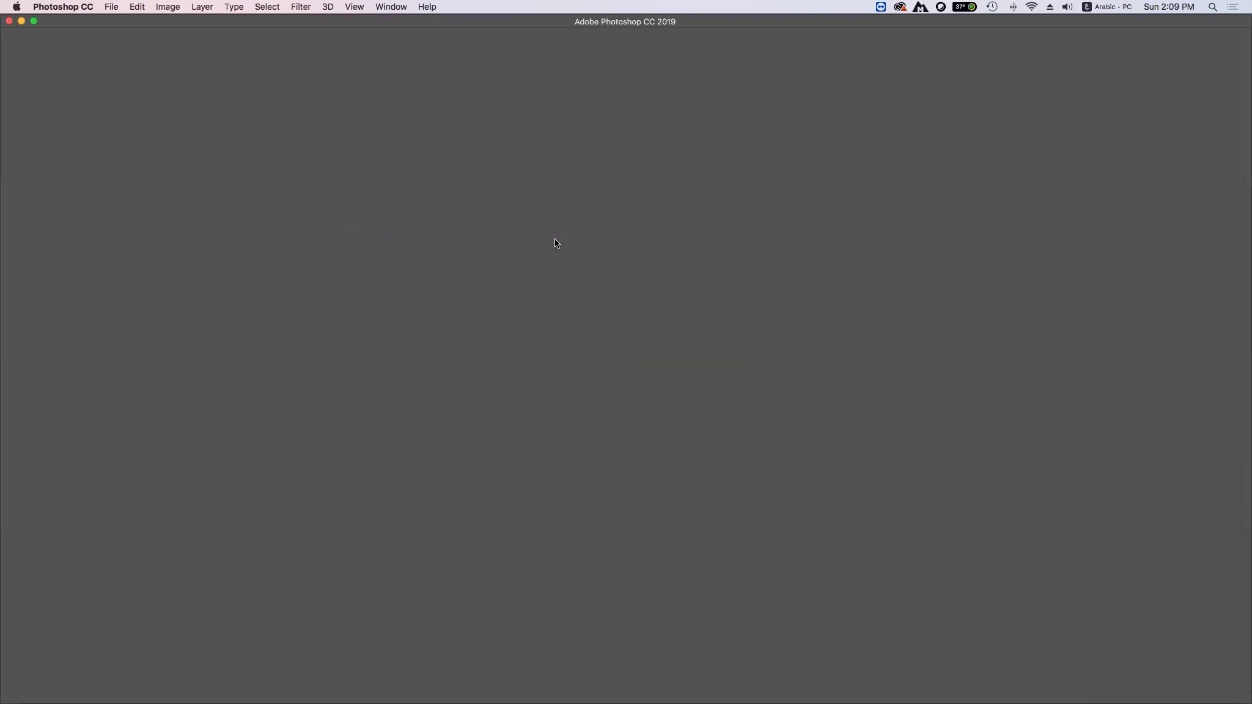
- Create a new blank document from the A4 preset
{"action": "left_click", "coordinate": [111, 7]}
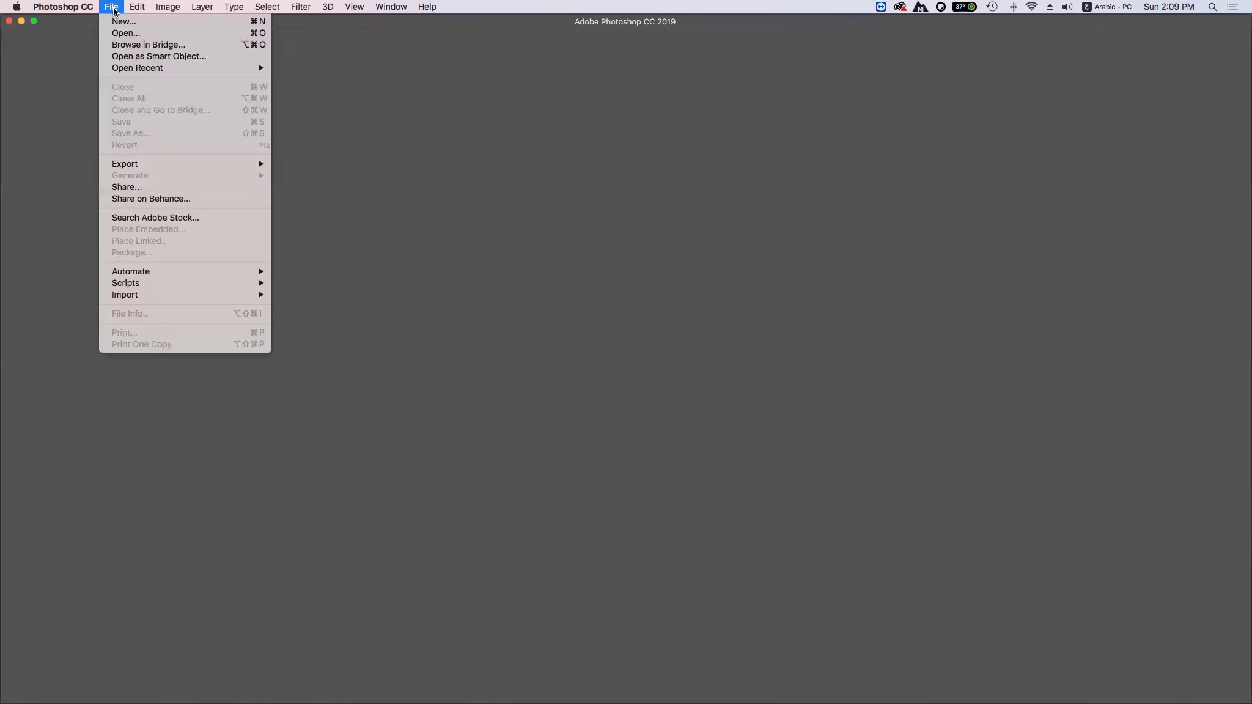
{"action": "left_click", "coordinate": [116, 24]}
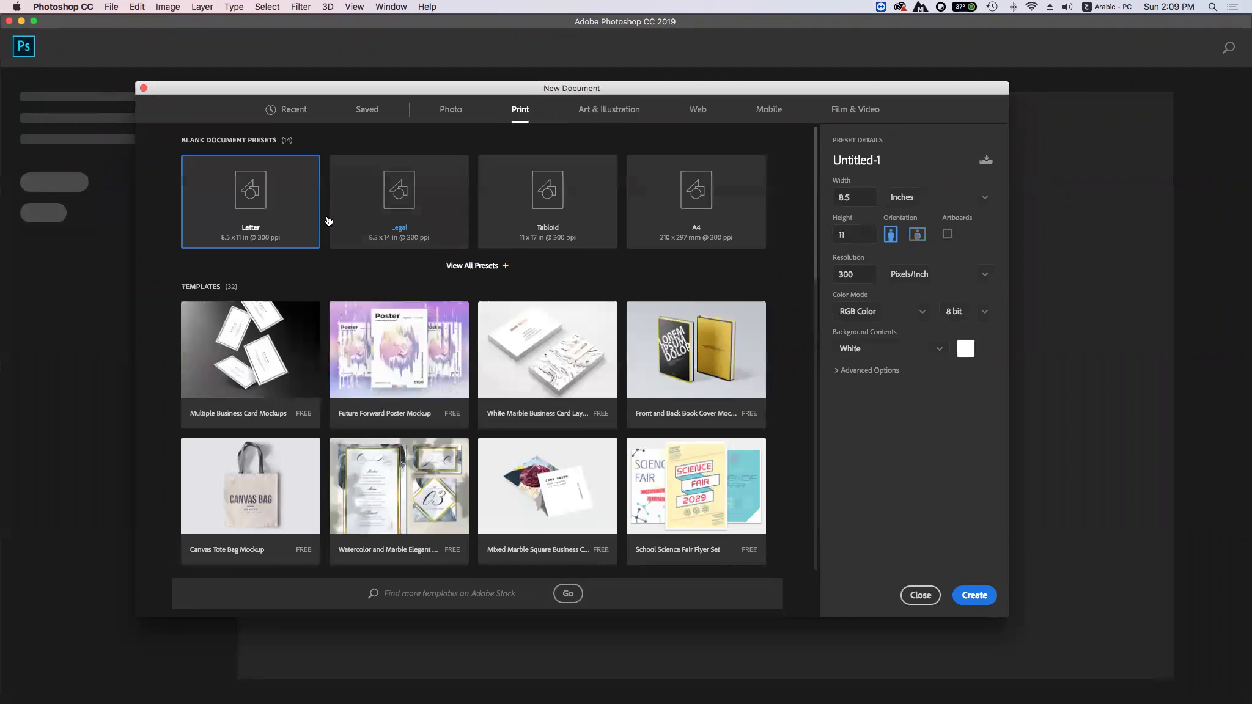
{"action": "left_click", "coordinate": [708, 202]}
{"action": "double_click", "coordinate": [707, 202]}
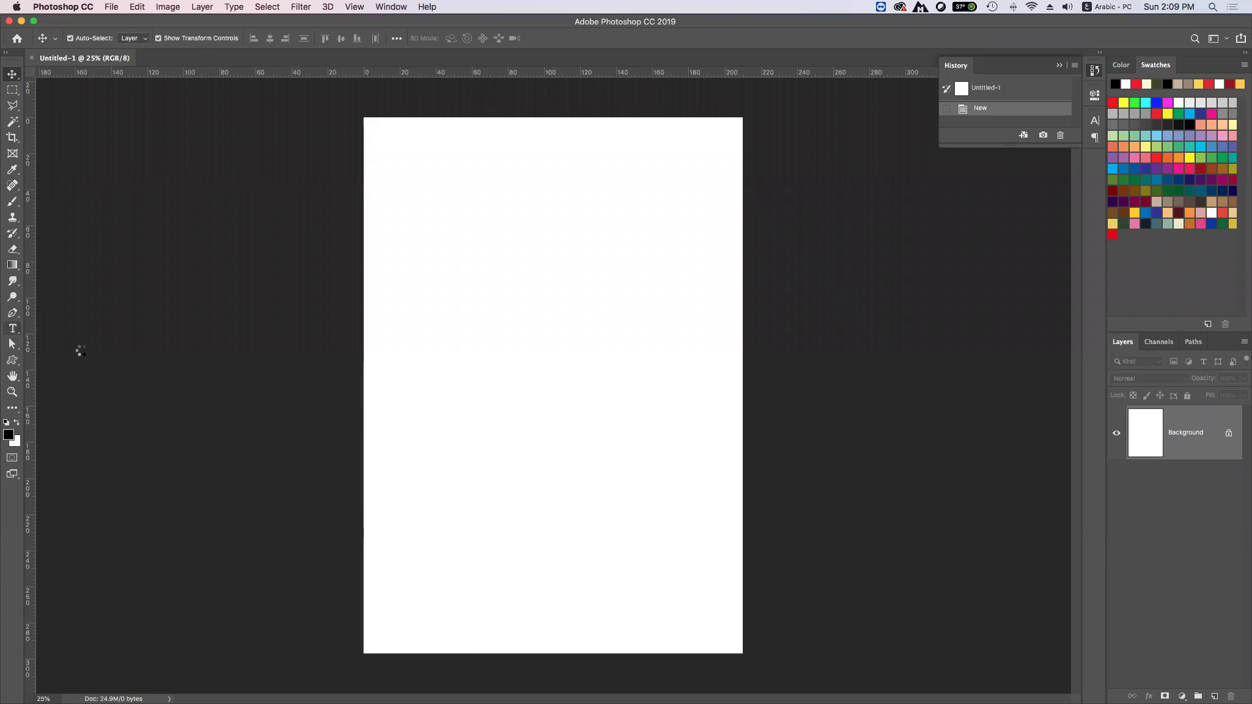
- Add the Arabic text 'الدرس السادس' near the top of the page and commit it
{"action": "key", "text": "t"}
{"action": "left_click", "coordinate": [600, 281]}
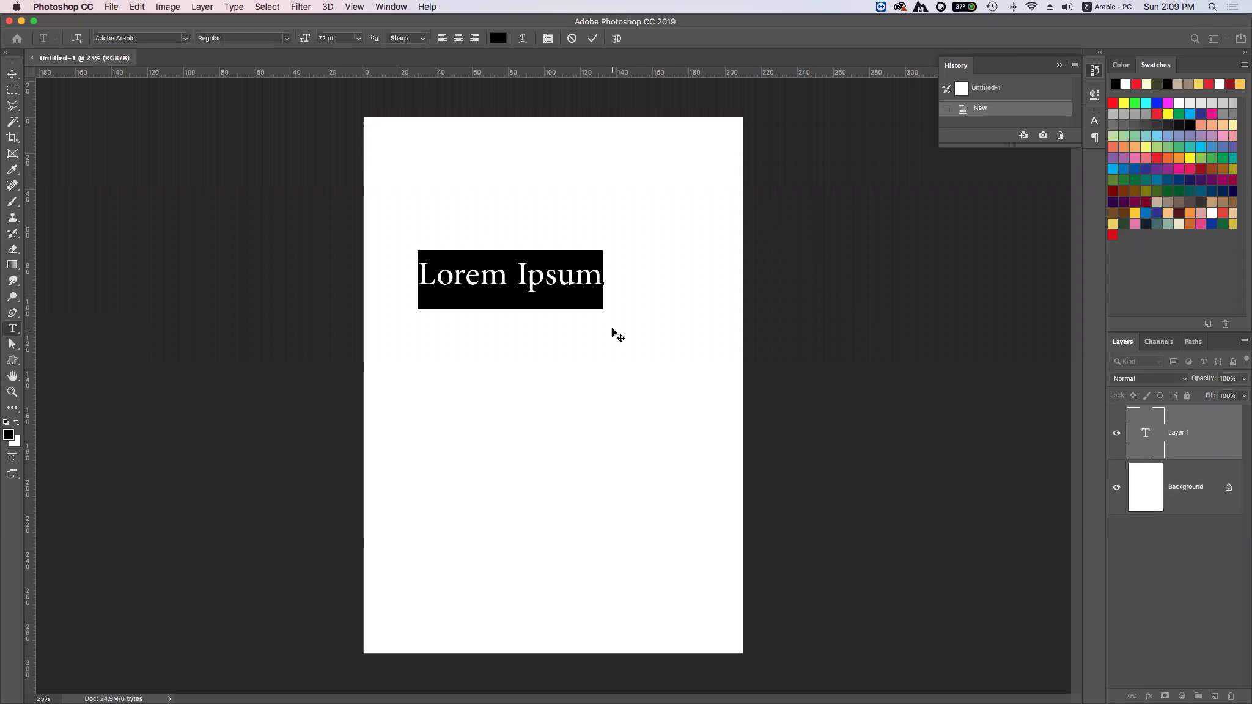
{"action": "type", "text": "الدرس السادس"}
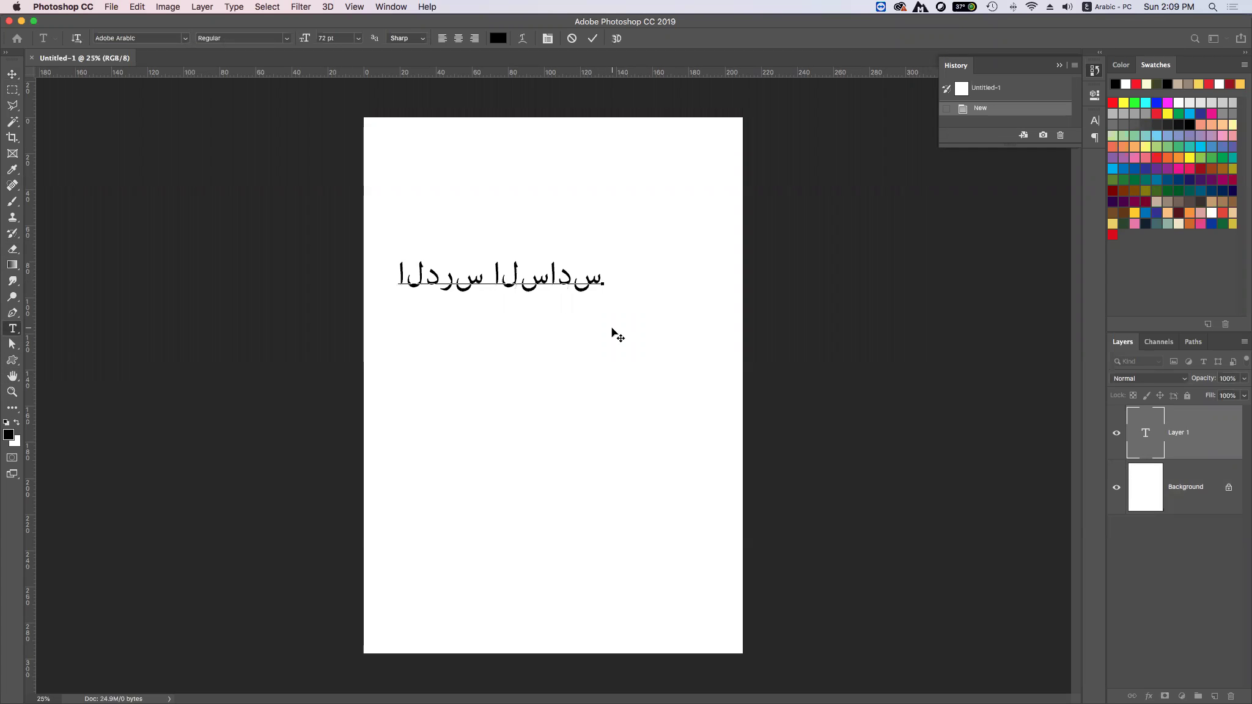
{"action": "left_click_drag", "start_coordinate": [589, 341], "coordinate": [630, 318]}
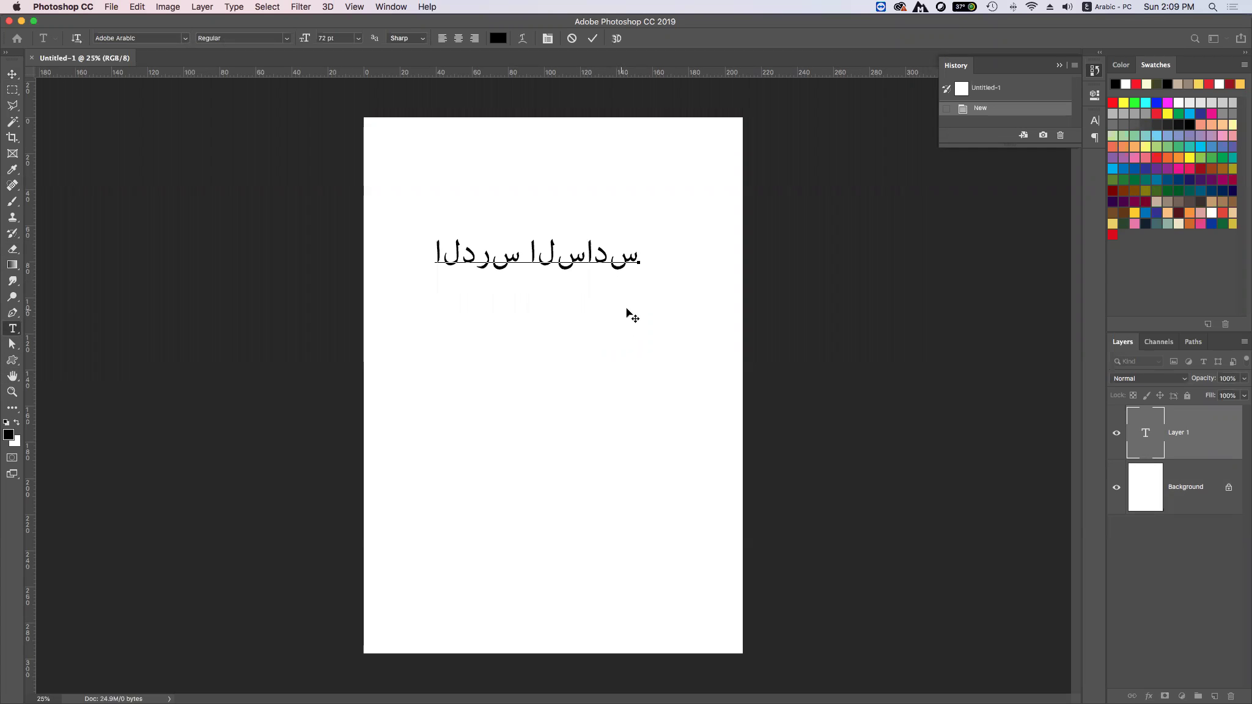
{"action": "triple_click", "coordinate": [570, 268]}
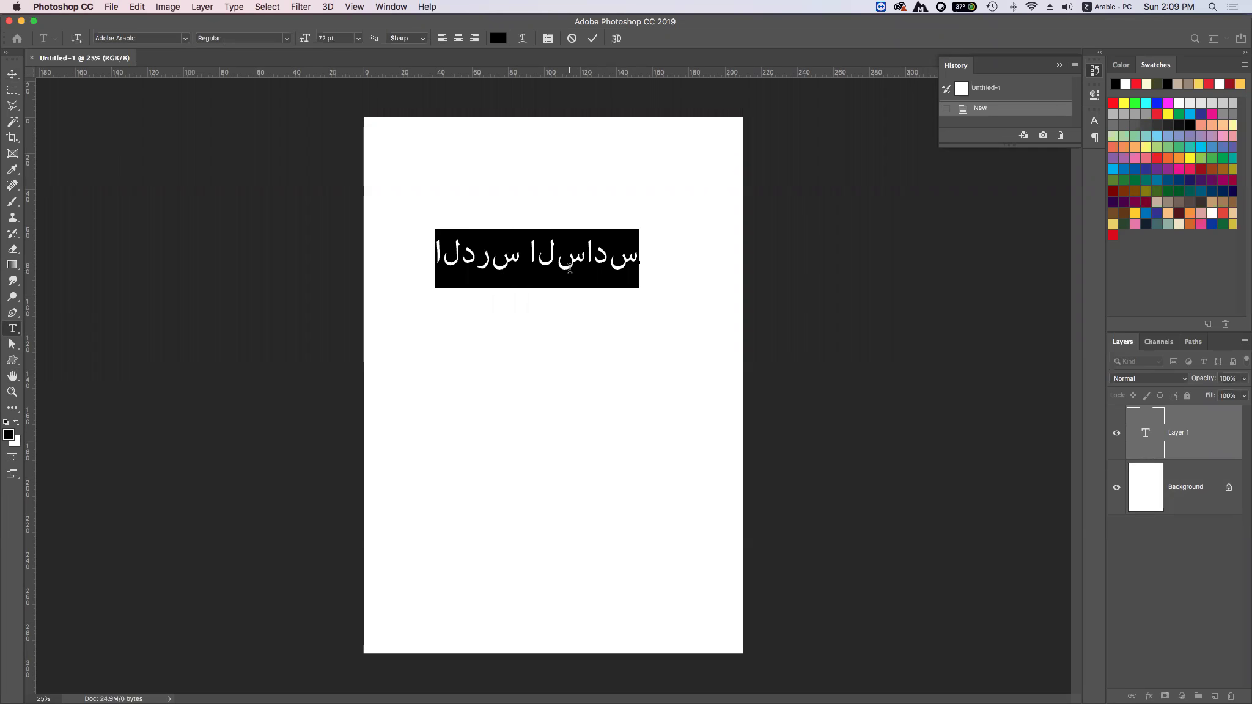
{"action": "left_click", "coordinate": [13, 76]}
{"action": "left_click", "coordinate": [519, 309]}
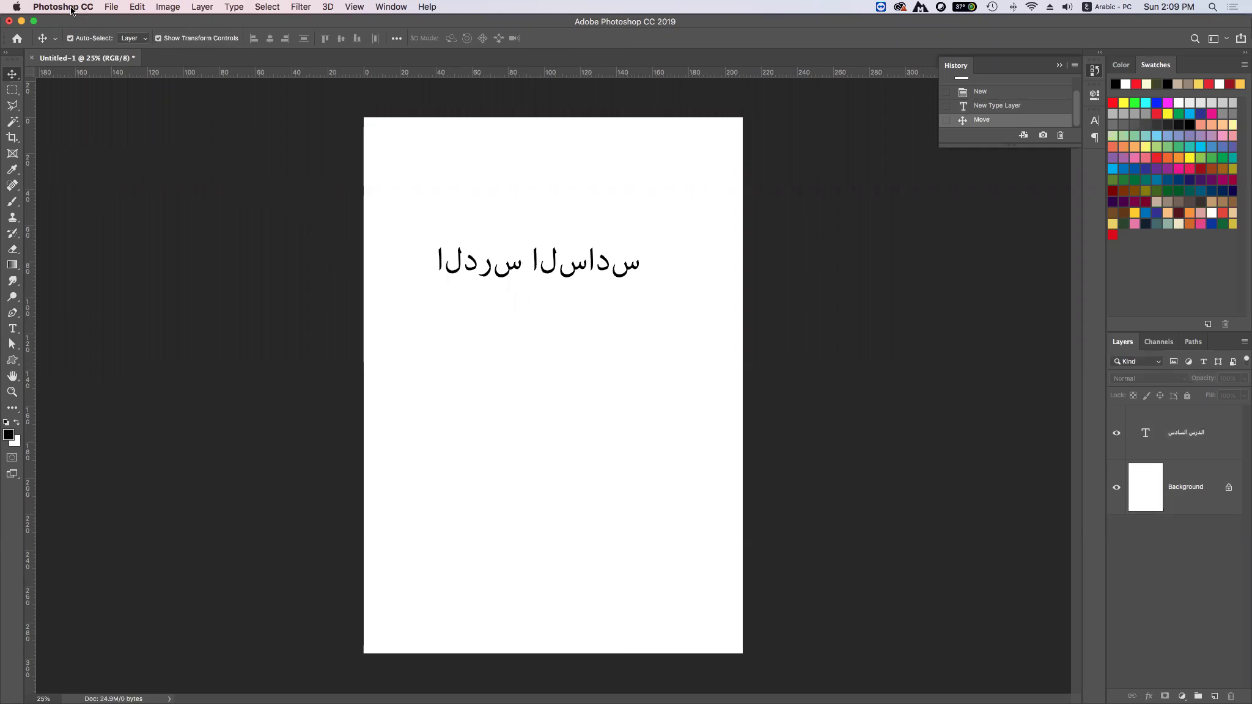
- Set the Type preferences text engine to Middle Eastern and South Asian
{"action": "key", "text": "i"}
{"action": "key", "text": "super+k"}
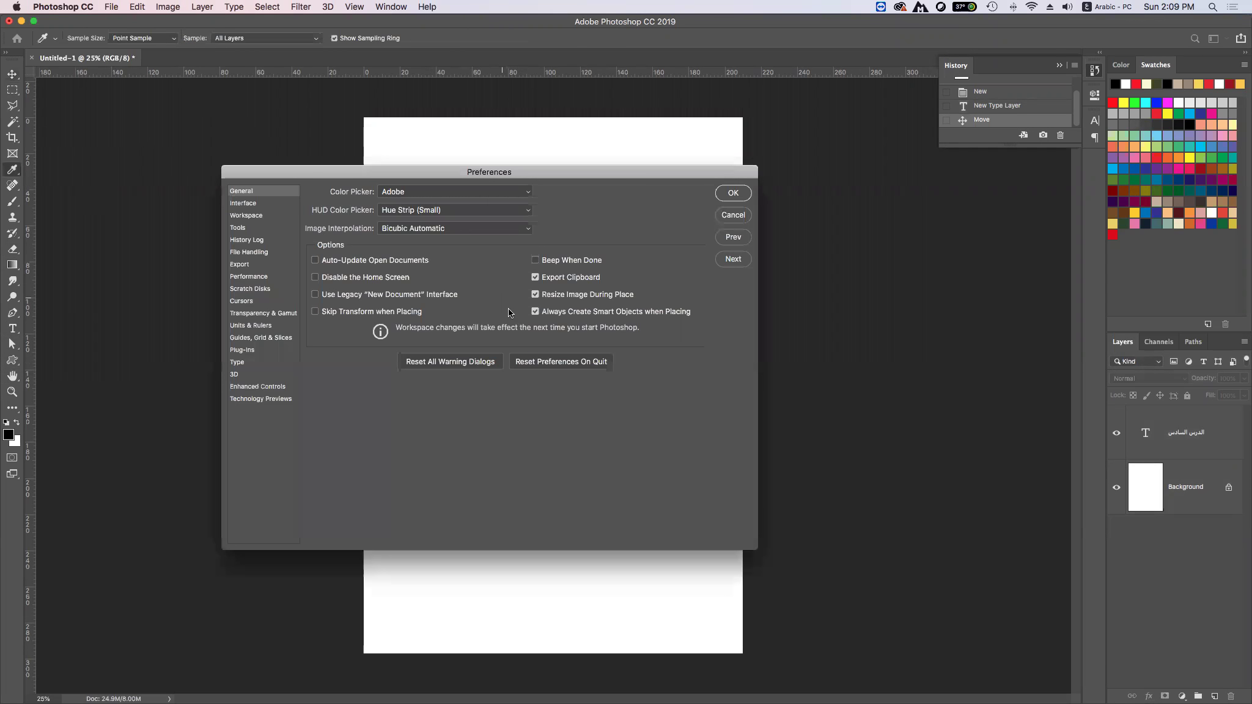
{"action": "left_click", "coordinate": [239, 363]}
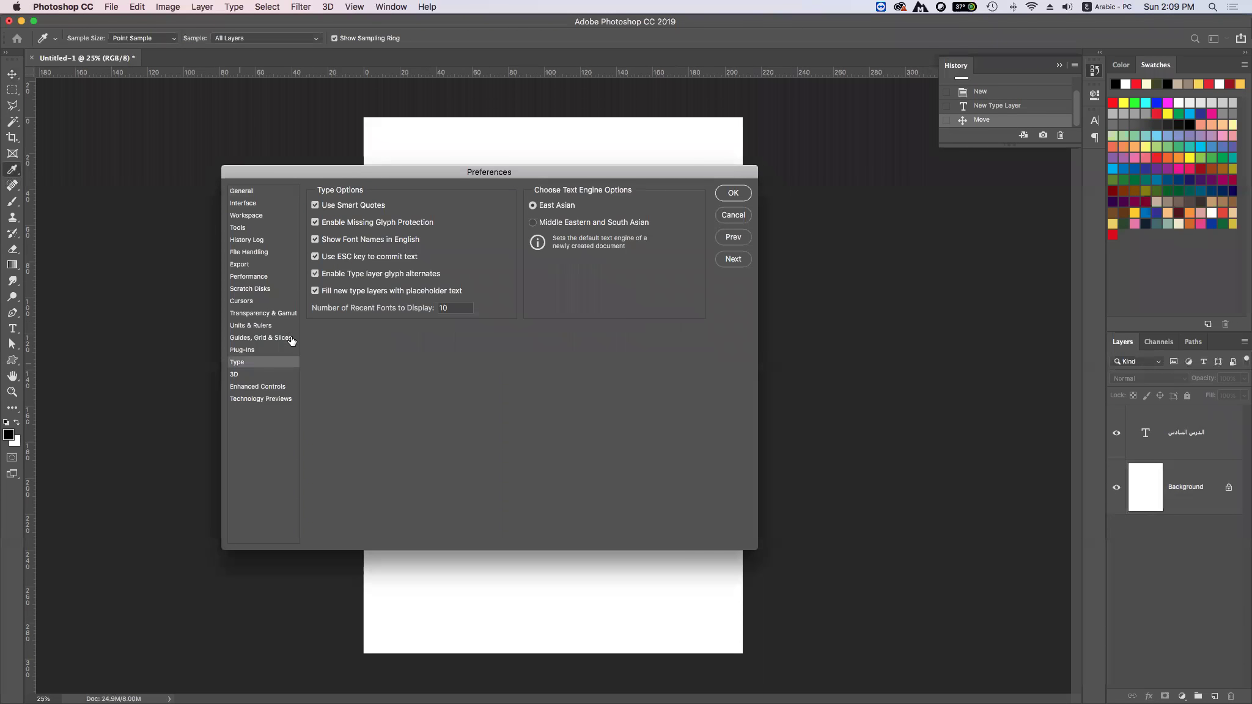
{"action": "left_click", "coordinate": [560, 224]}
{"action": "left_click", "coordinate": [747, 193]}
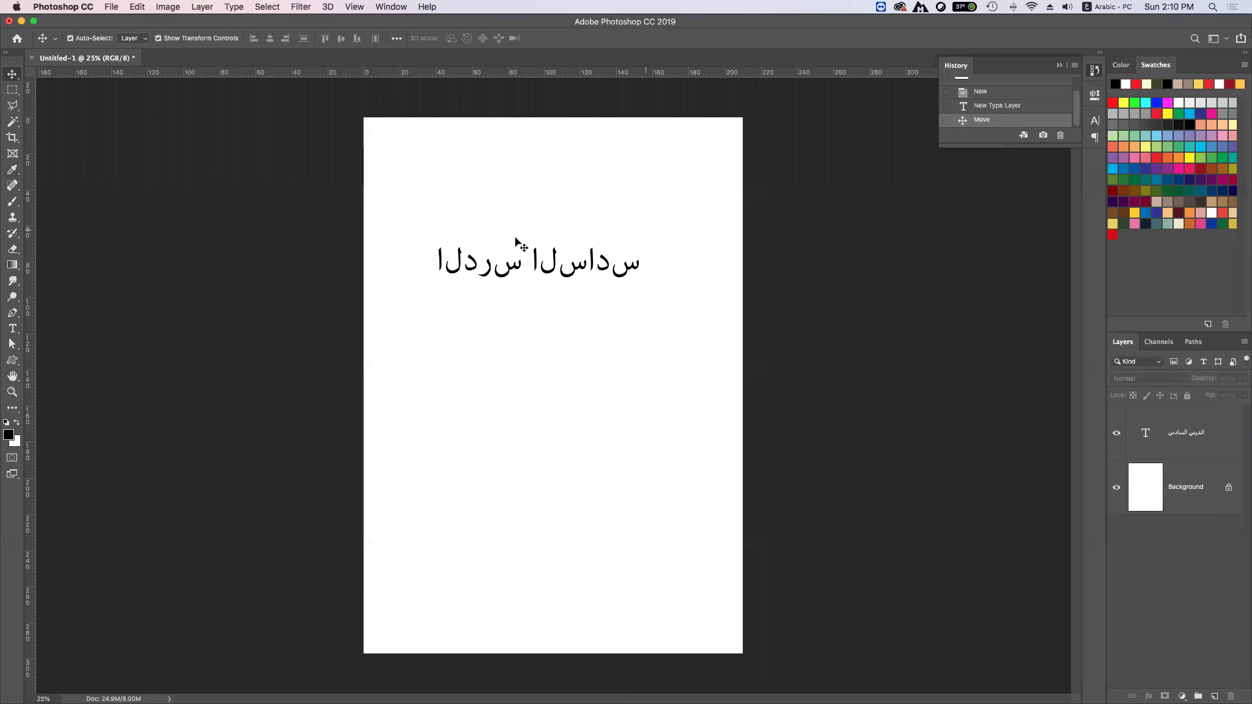
- Quit Photoshop, discarding the unsaved test document
{"action": "left_click", "coordinate": [61, 7]}
{"action": "left_click", "coordinate": [61, 126]}
{"action": "left_click", "coordinate": [586, 238]}
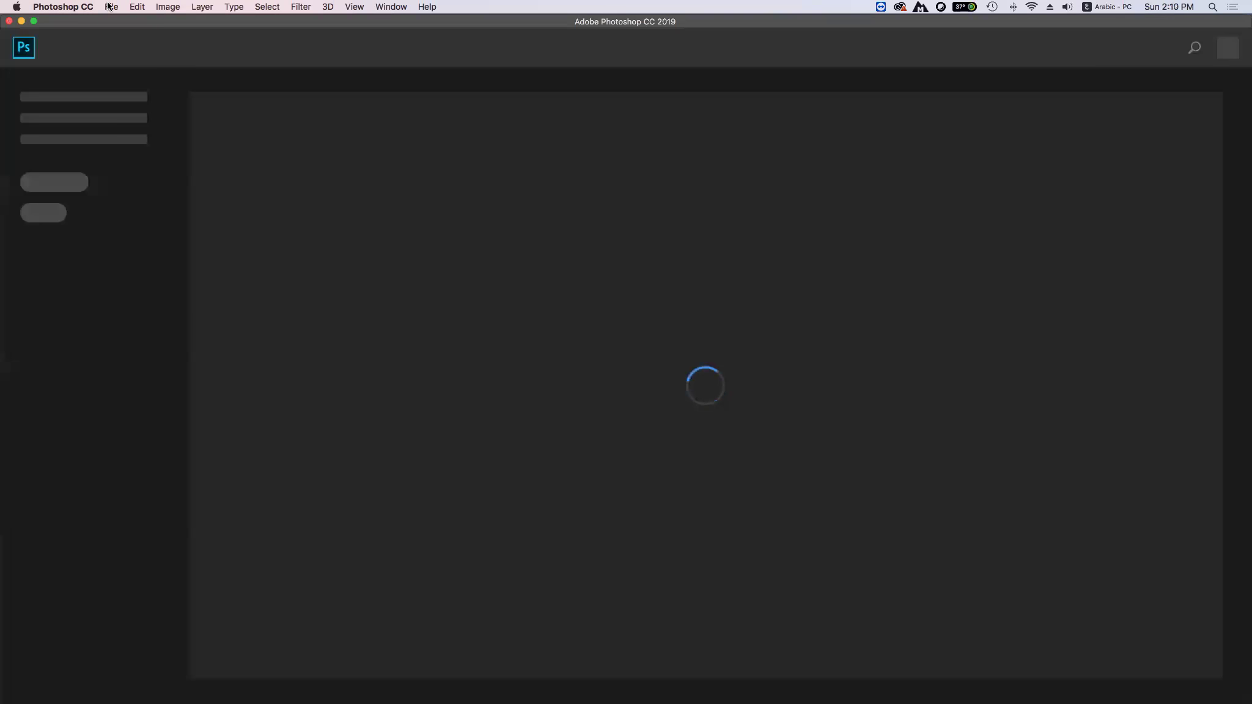
- Create a fresh blank A4 document in the relaunched Photoshop
{"action": "left_click", "coordinate": [111, 6]}
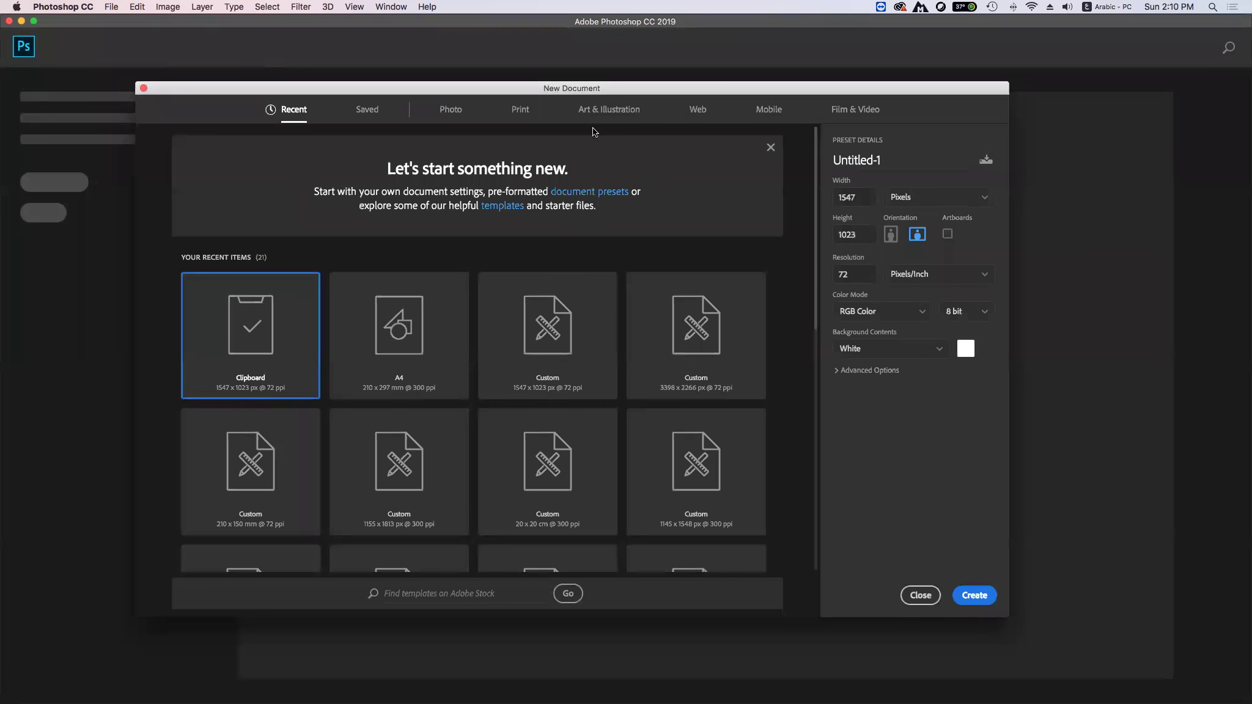
{"action": "double_click", "coordinate": [430, 346]}
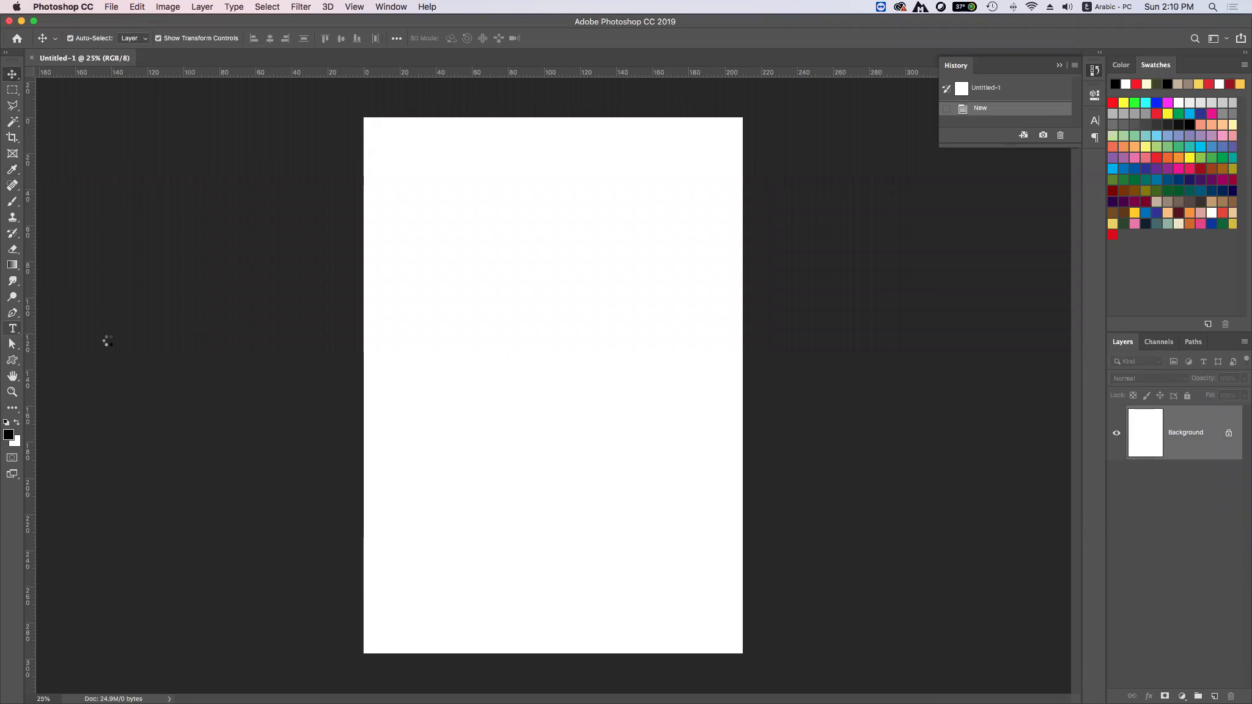
- Type 'الدرس السادس', move it to the top centre of the page, and commit it
{"action": "key", "text": "t"}
{"action": "left_click", "coordinate": [577, 267]}
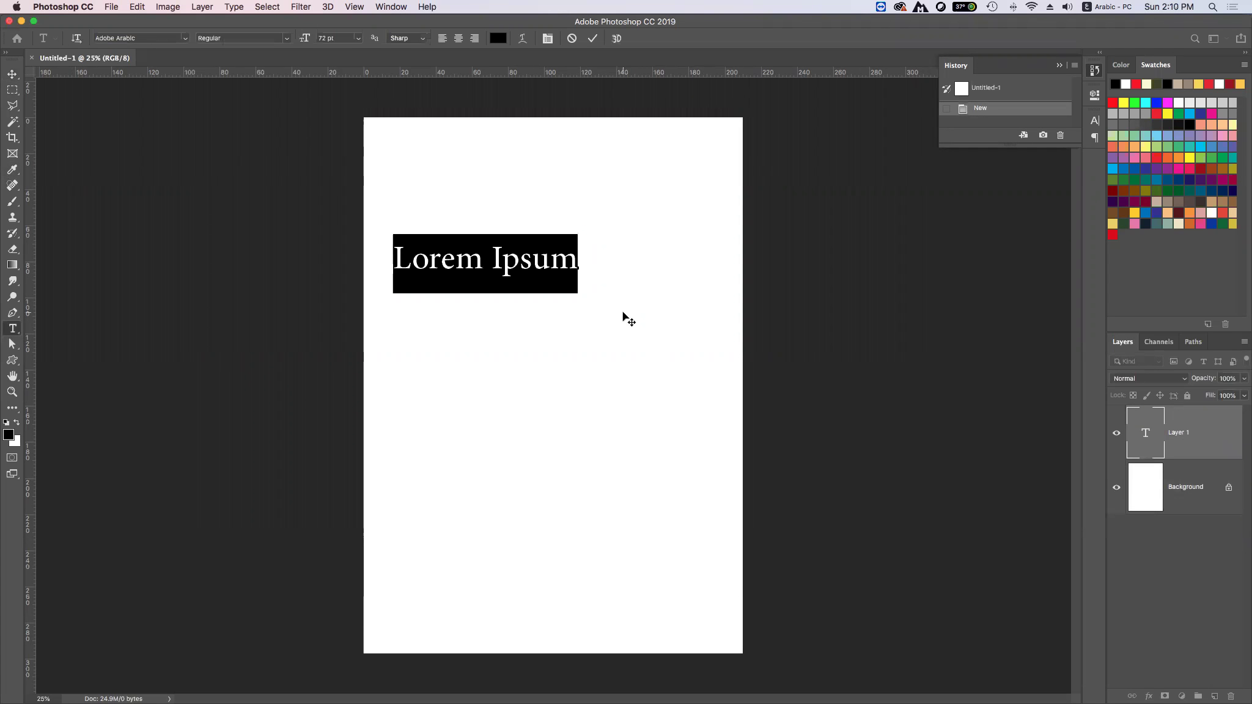
{"action": "type", "text": "الدرس السادس"}
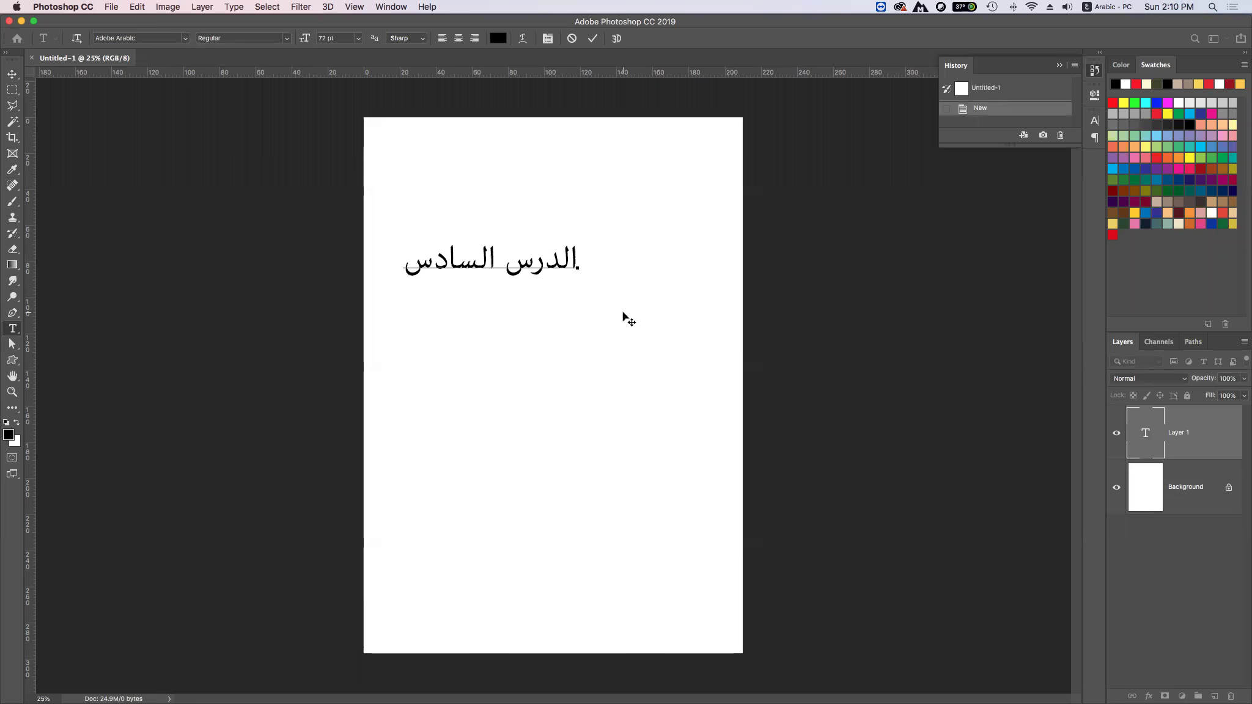
{"action": "left_click_drag", "start_coordinate": [601, 316], "coordinate": [653, 287]}
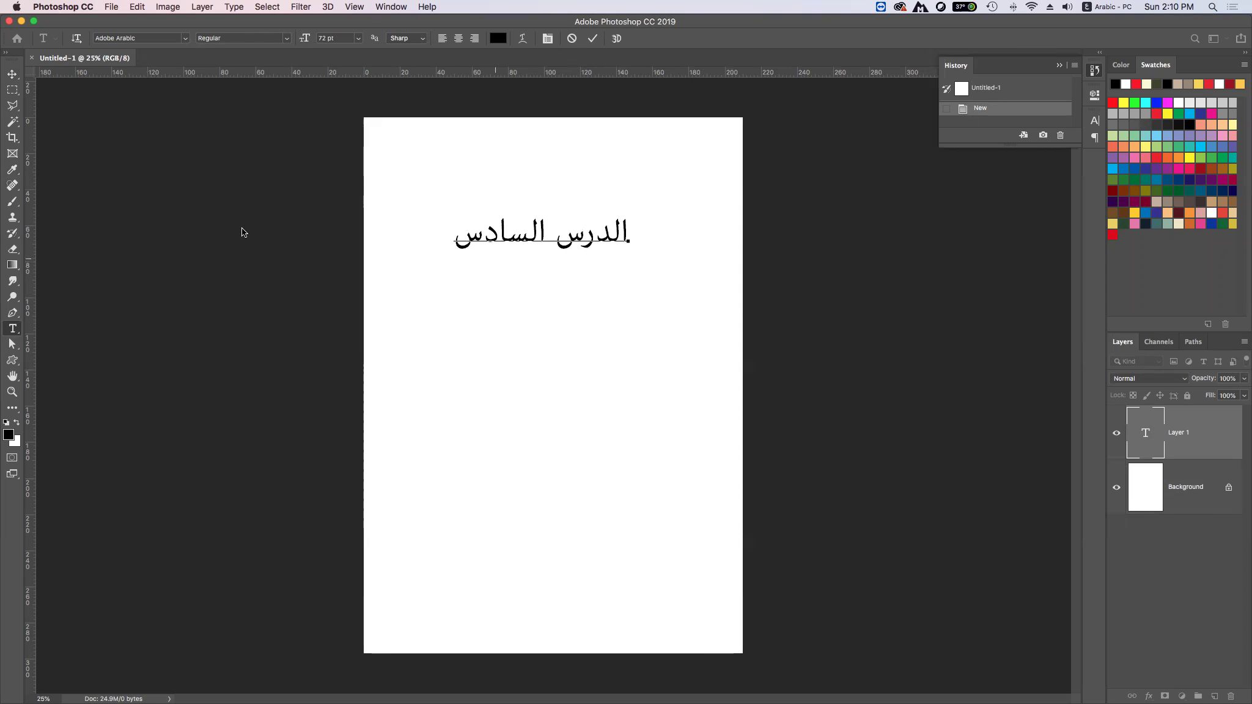
{"action": "left_click", "coordinate": [12, 74]}
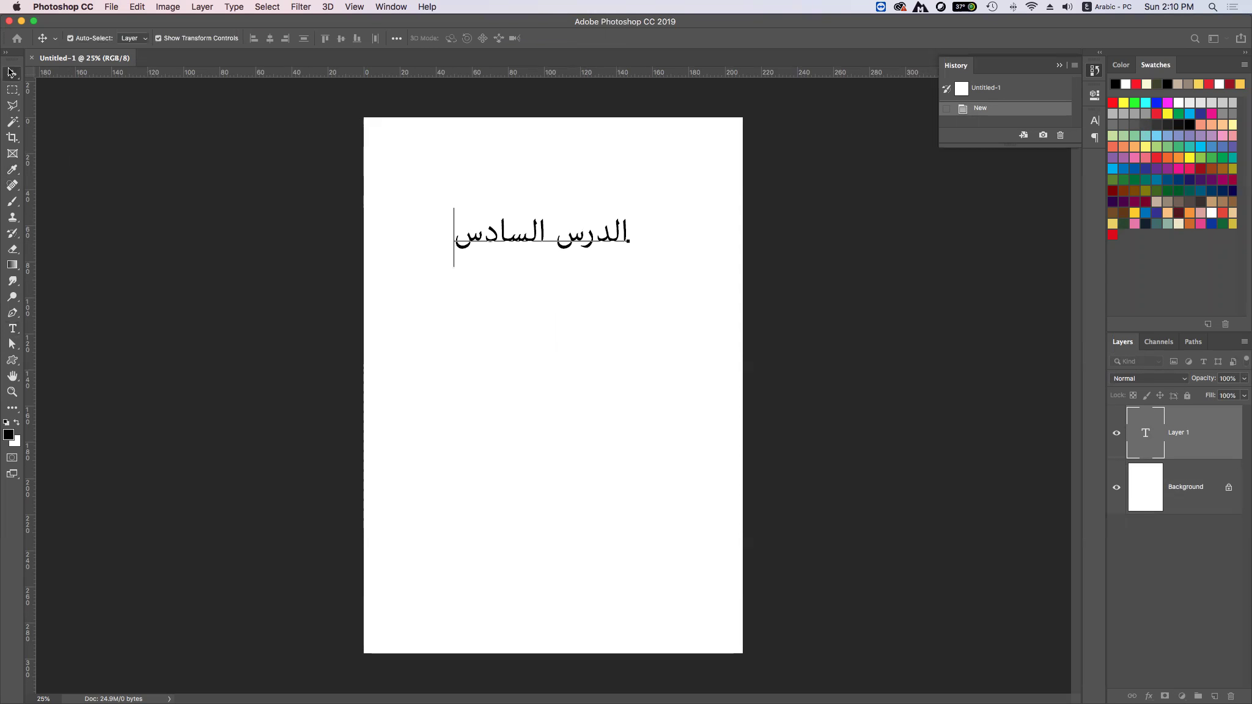
{"action": "left_click", "coordinate": [571, 339]}
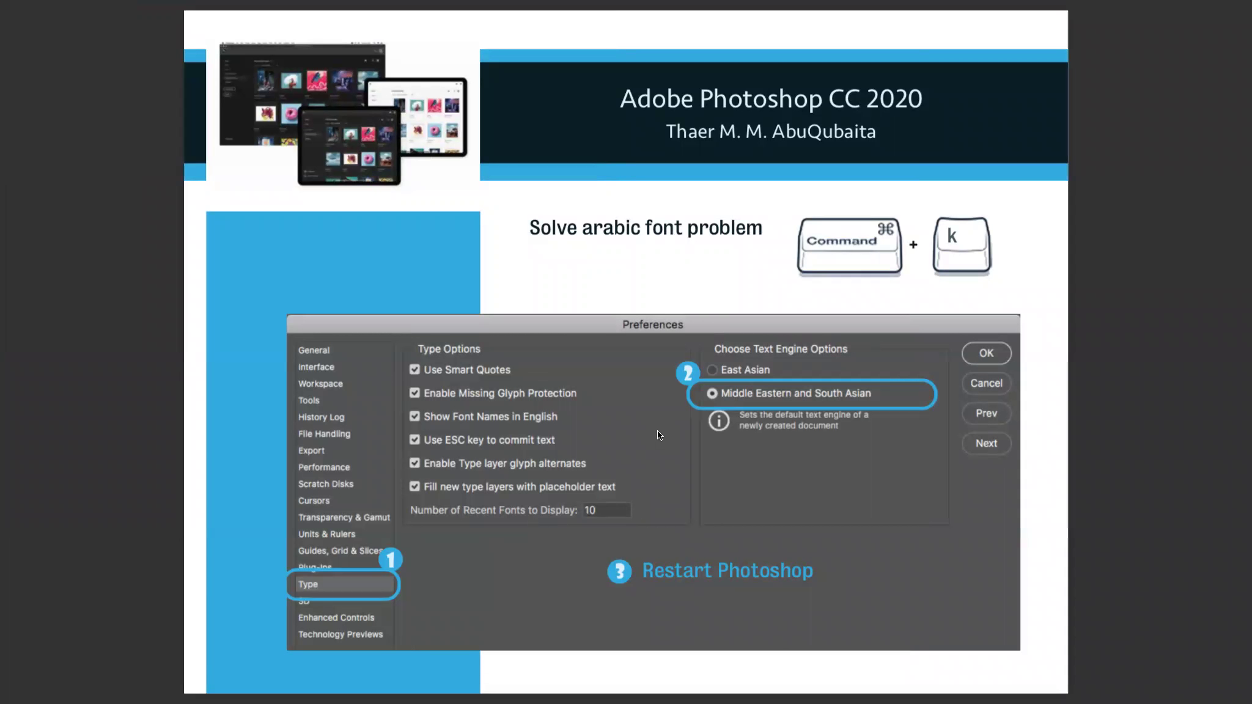
- Step through the slides to land on the 'Introduction about text' slide
{"action": "key", "text": "Right"}
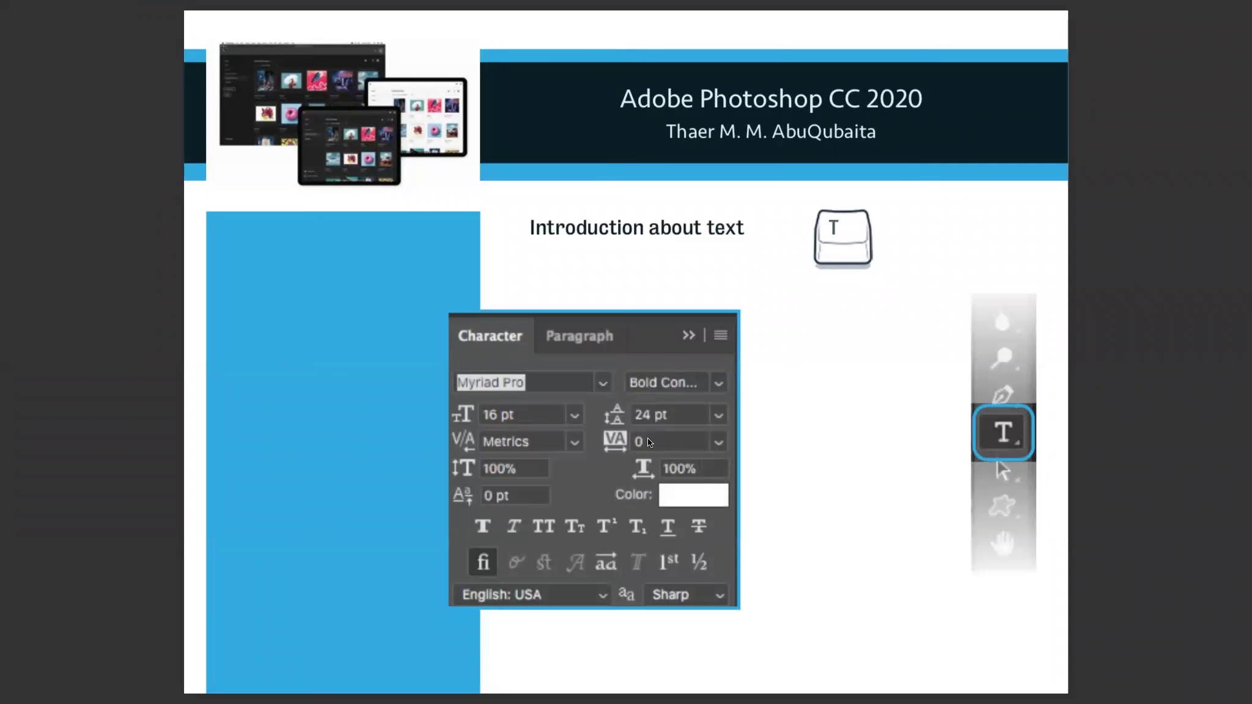
{"action": "key", "text": "Right"}
{"action": "key", "text": "Left"}
{"action": "mouse_move", "coordinate": [827, 675]}
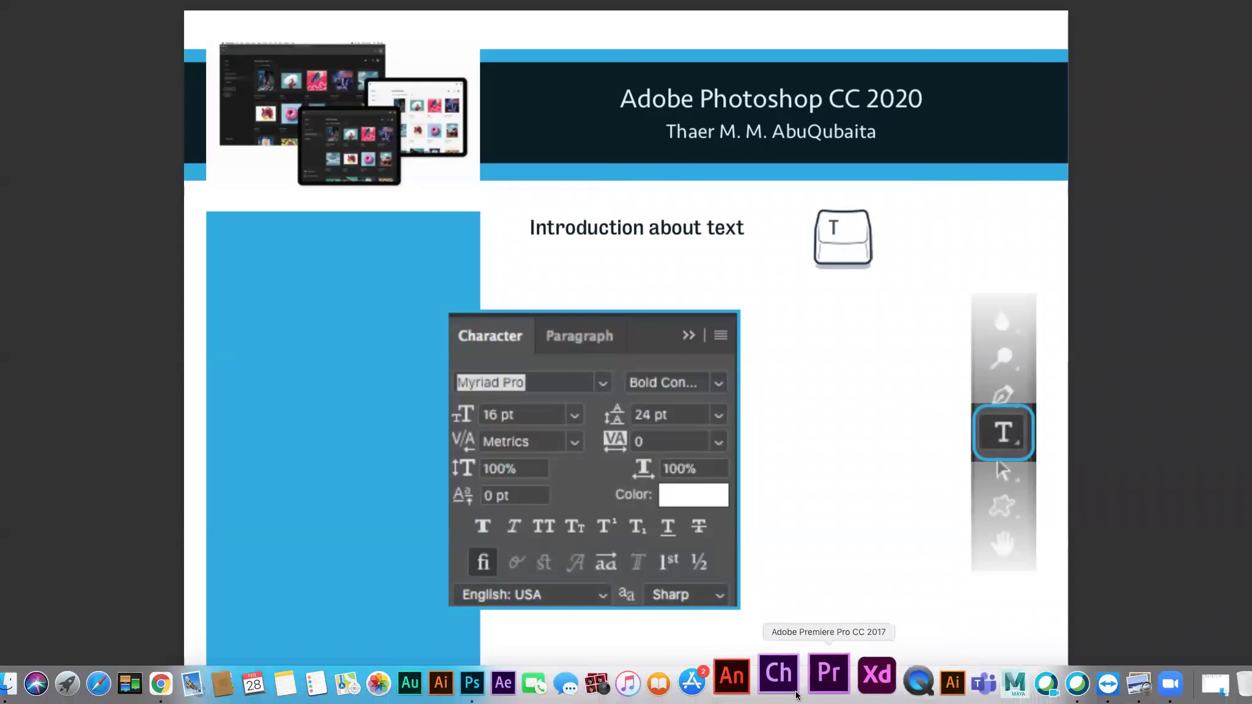
- Back in Photoshop, delete the Arabic heading layer 'الدرس السادس'
{"action": "left_click", "coordinate": [472, 683]}
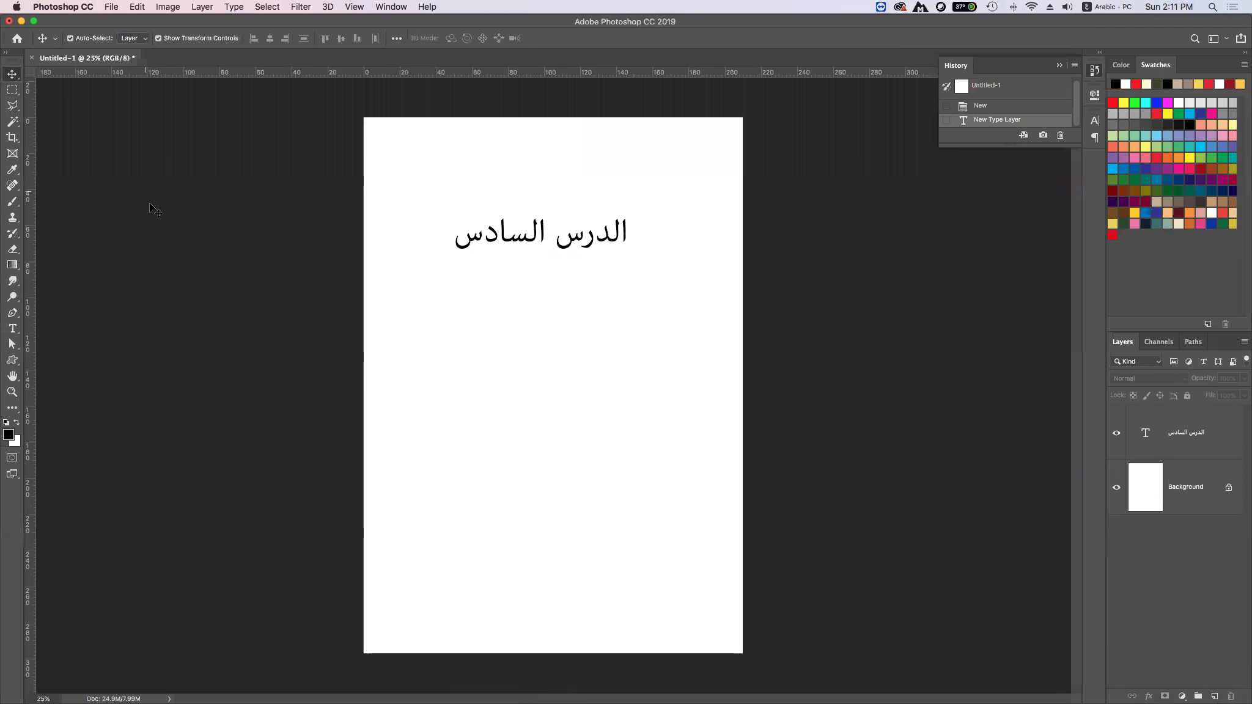
{"action": "left_click", "coordinate": [13, 331]}
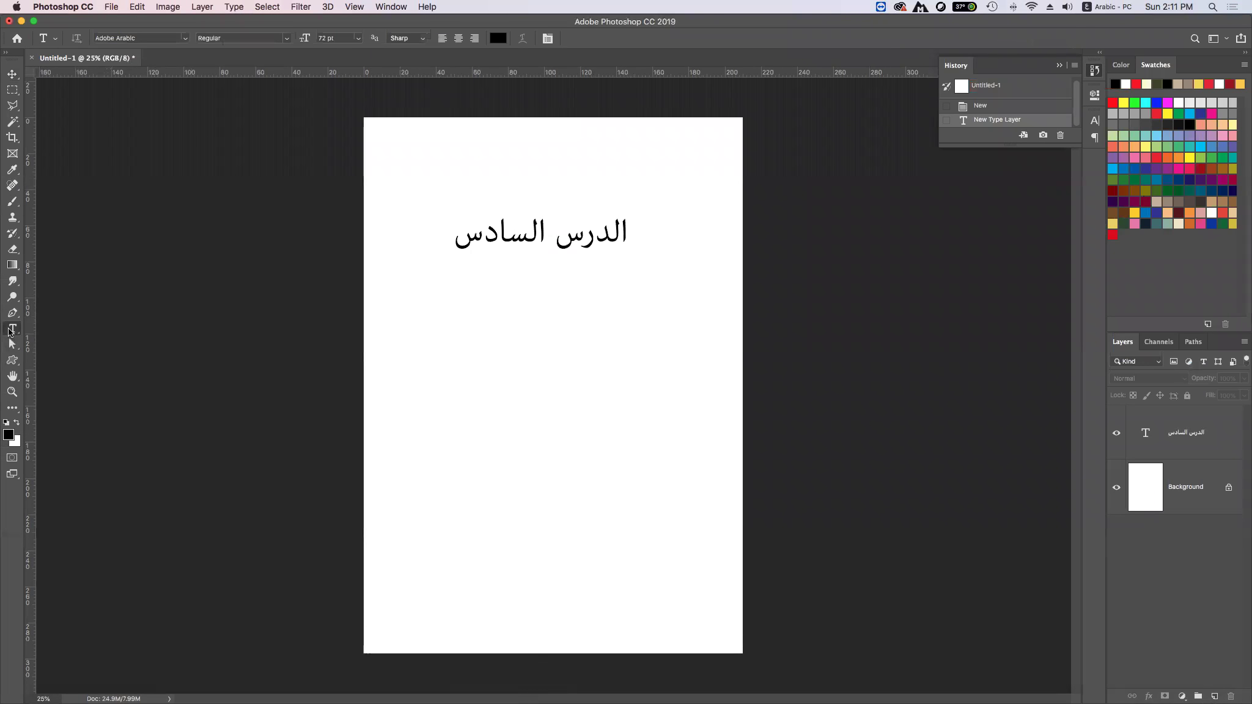
{"action": "right_click", "coordinate": [10, 331]}
{"action": "left_click", "coordinate": [9, 330]}
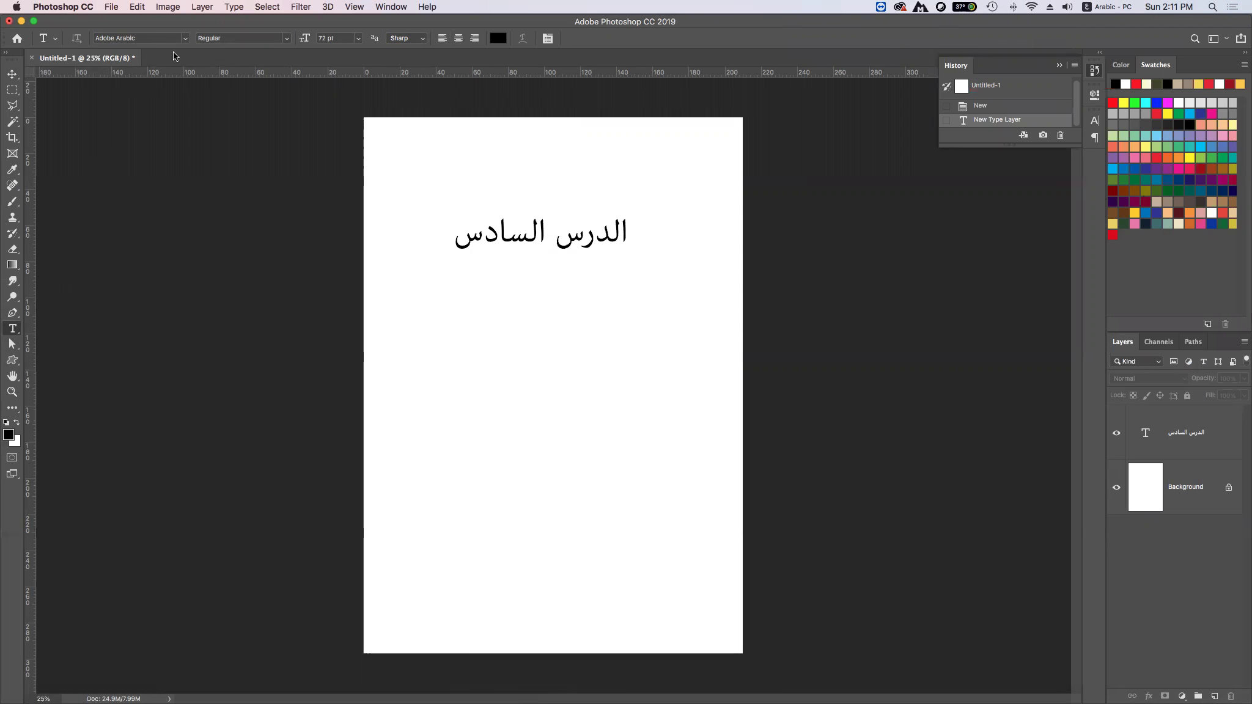
{"action": "triple_click", "coordinate": [509, 236]}
{"action": "left_click", "coordinate": [13, 74]}
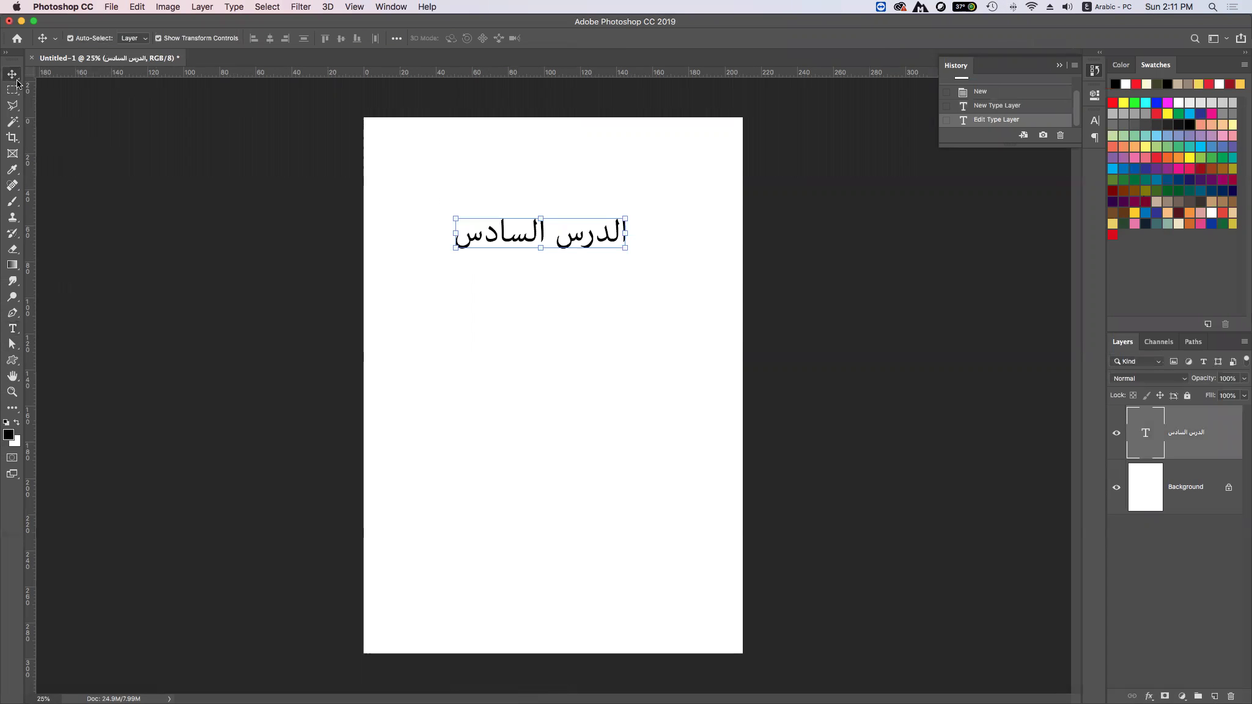
{"action": "key", "text": "BackSpace"}
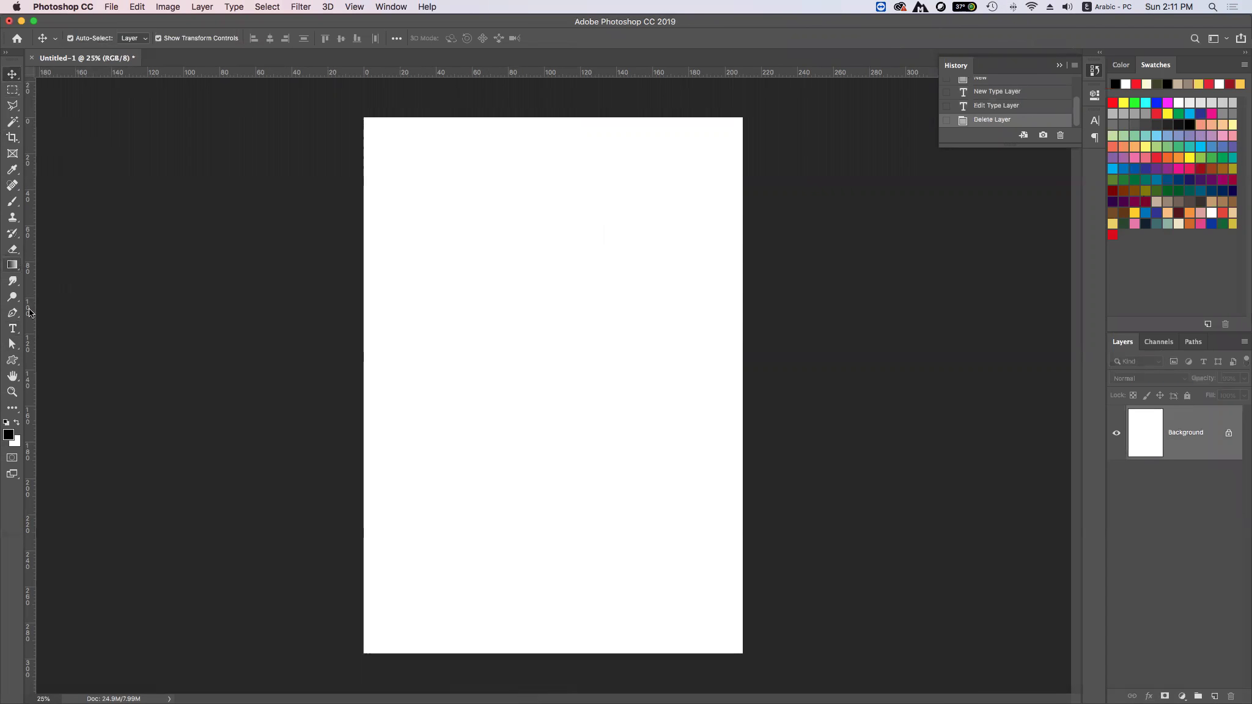
- Add a test Arabic line 'عمر علي', reposition it, then delete its layer
{"action": "left_click", "coordinate": [12, 329]}
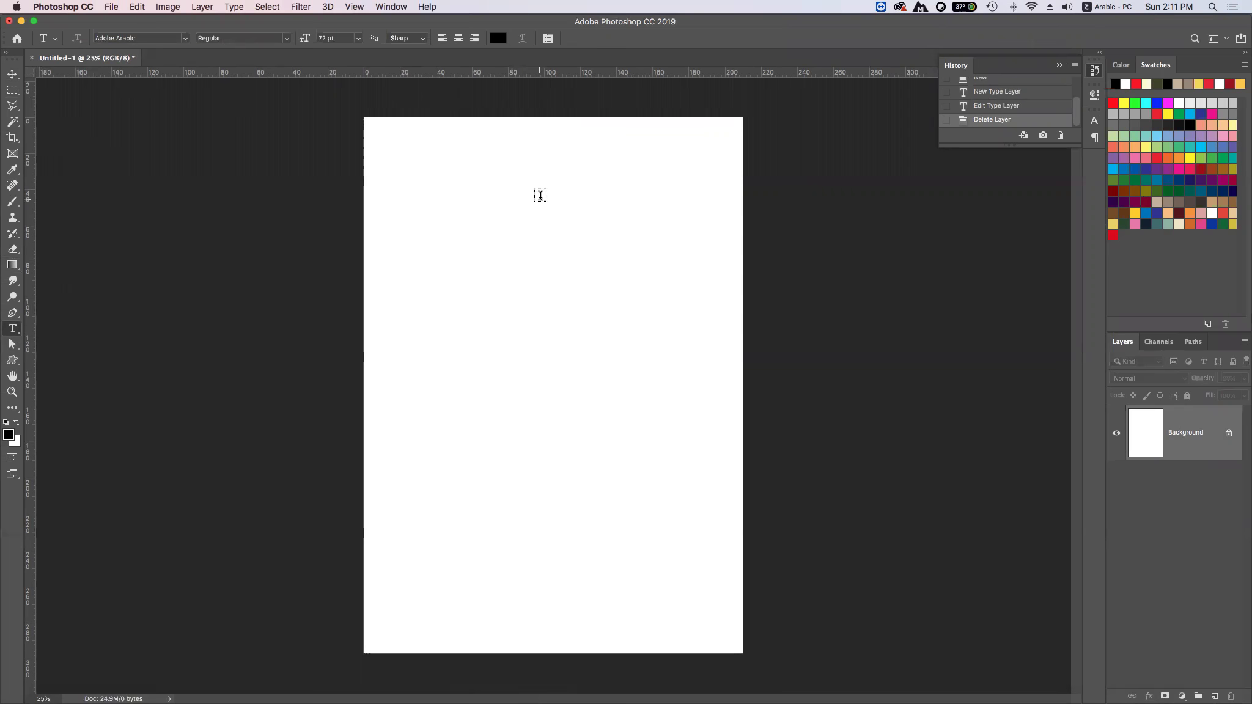
{"action": "left_click", "coordinate": [539, 172]}
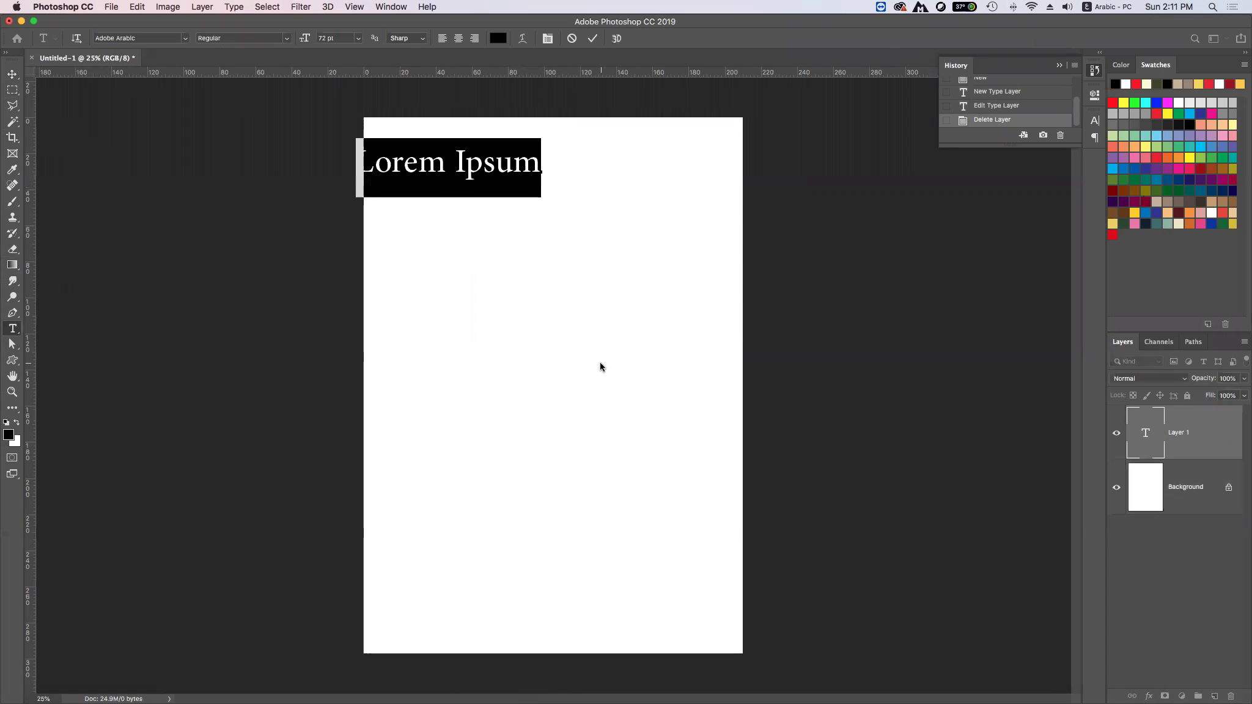
{"action": "type", "text": "عمر علي"}
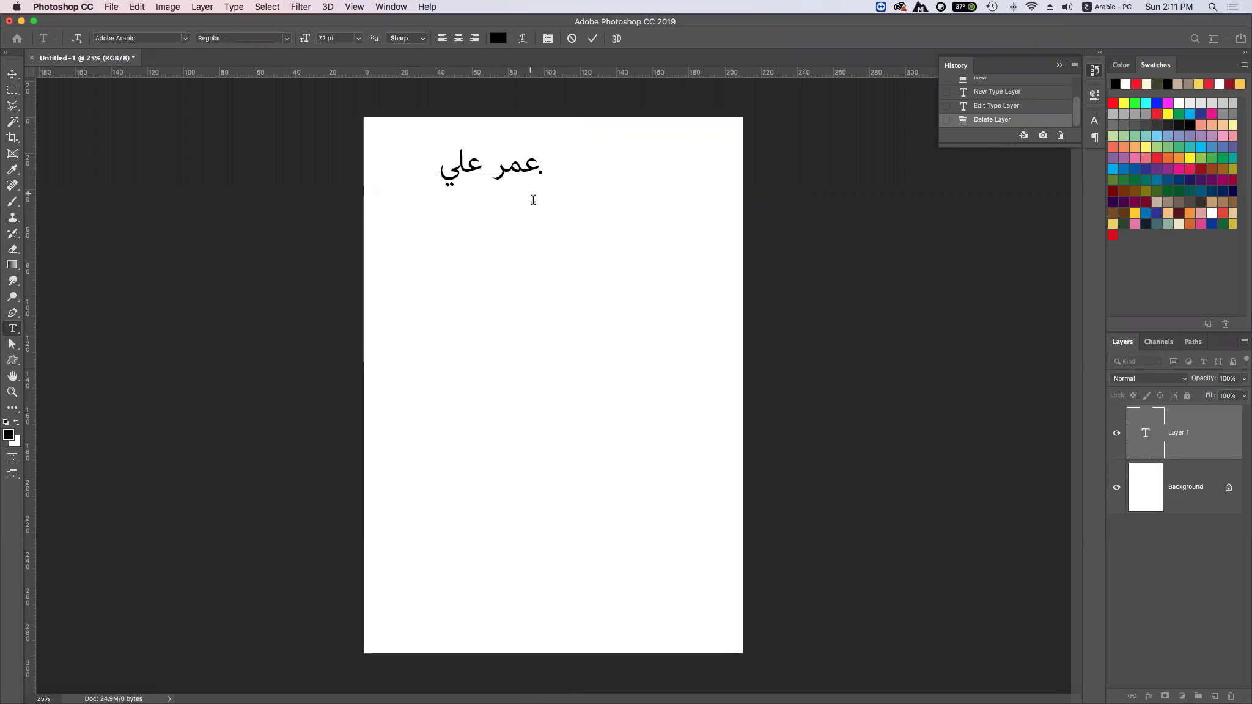
{"action": "mouse_move", "coordinate": [544, 226]}
{"action": "left_mouse_down"}
{"action": "mouse_move", "coordinate": [606, 245]}
{"action": "mouse_move", "coordinate": [617, 270]}
{"action": "left_mouse_up"}
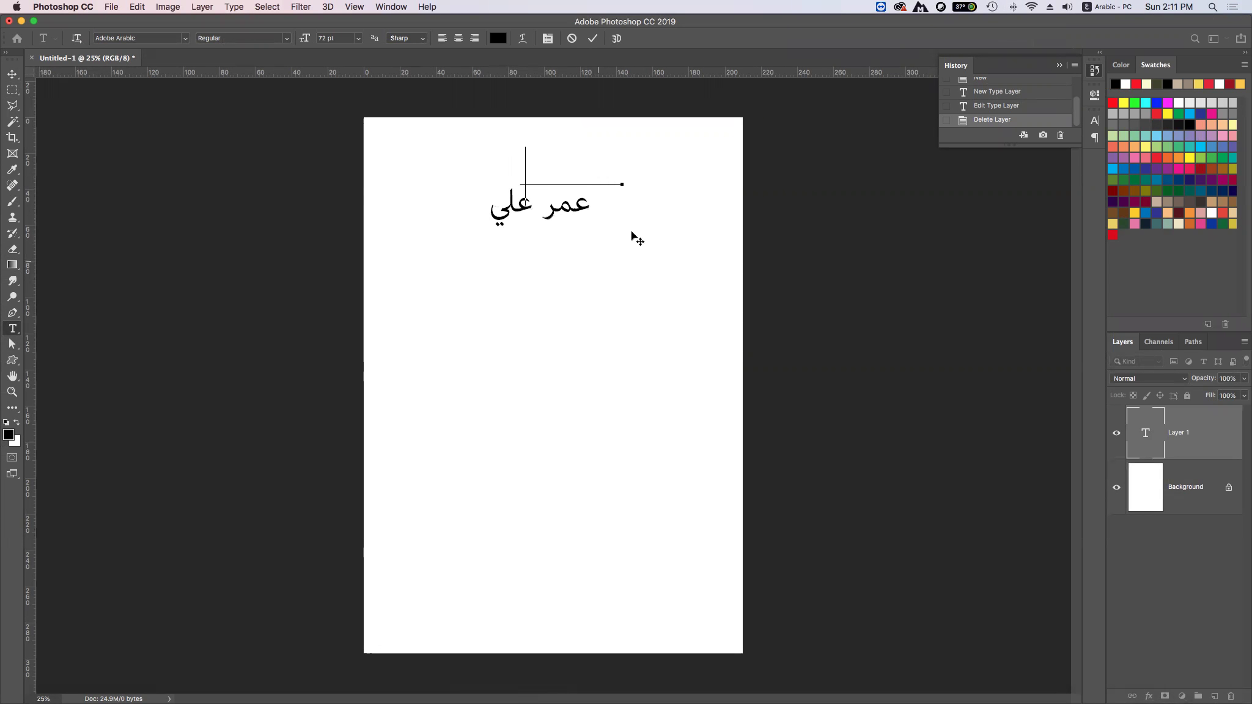
{"action": "left_click", "coordinate": [12, 74]}
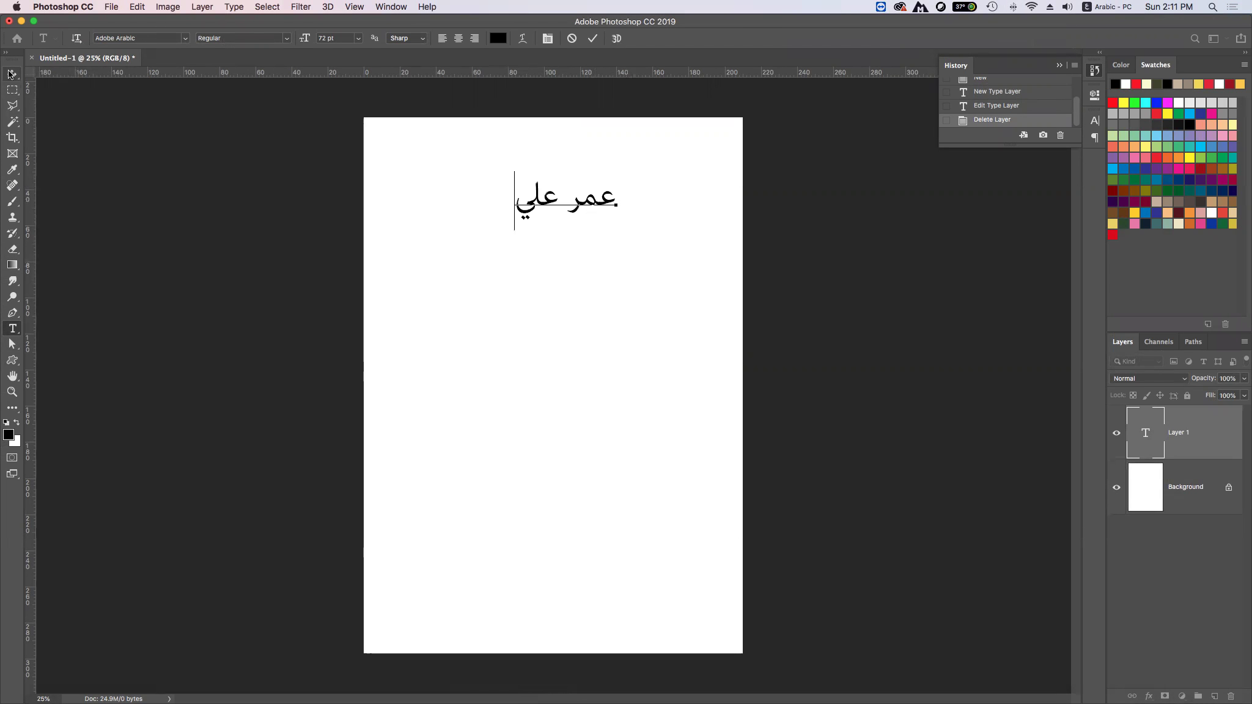
{"action": "key", "text": "Delete"}
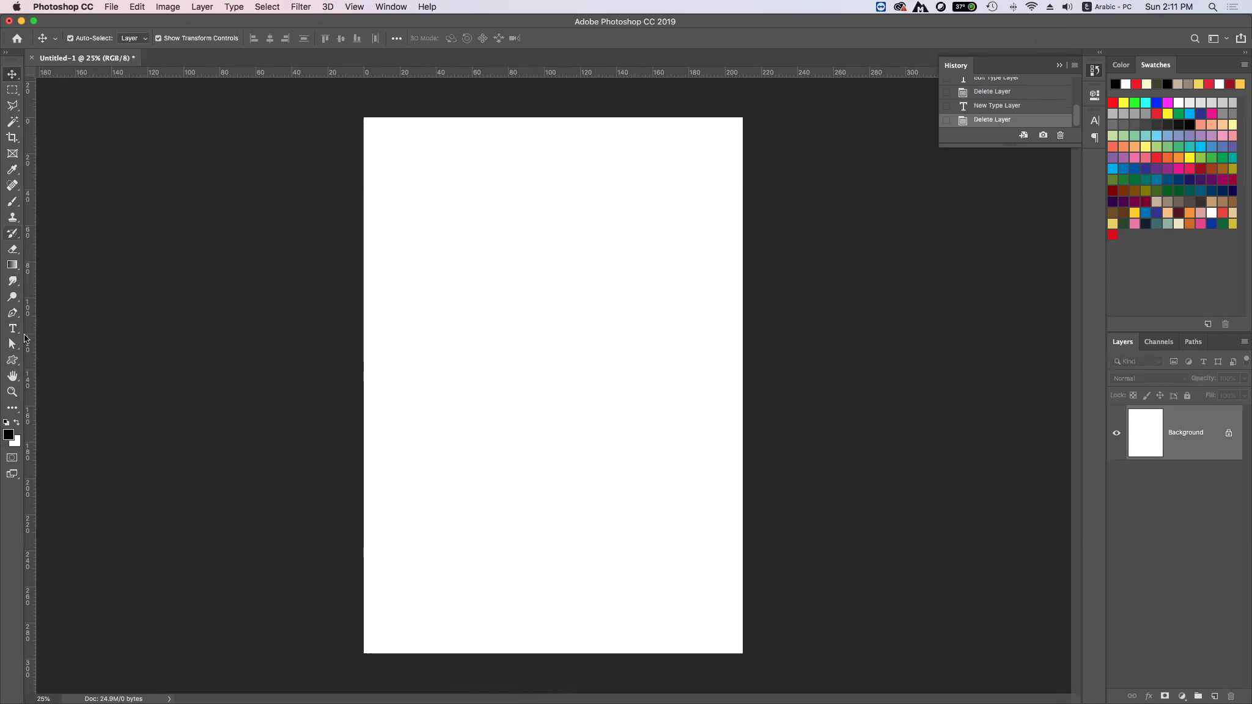
- Draw a paragraph box and type 'مرحبا بكم في برنامج فوتوشوب، سنتعلم مجموعة من الدروس'
{"action": "left_click", "coordinate": [15, 331]}
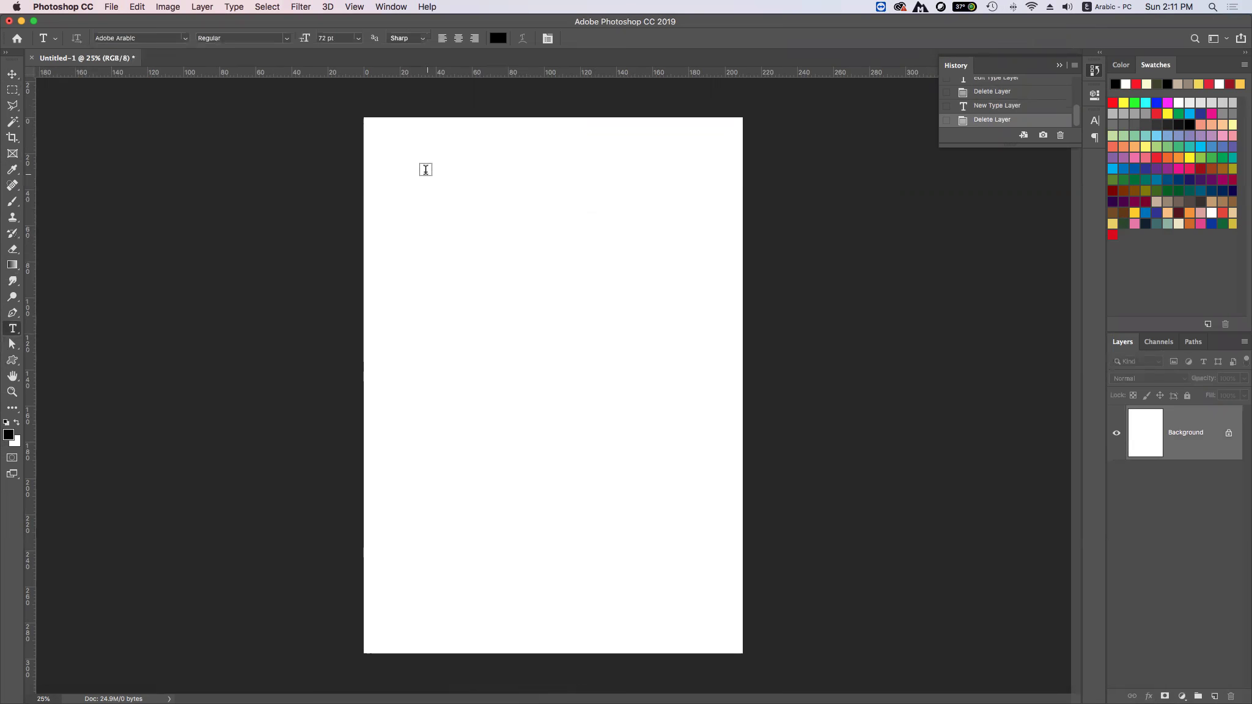
{"action": "mouse_move", "coordinate": [409, 148]}
{"action": "left_mouse_down"}
{"action": "mouse_move", "coordinate": [463, 218]}
{"action": "mouse_move", "coordinate": [702, 302]}
{"action": "mouse_move", "coordinate": [587, 251]}
{"action": "mouse_move", "coordinate": [685, 299]}
{"action": "mouse_move", "coordinate": [714, 333]}
{"action": "left_mouse_up"}
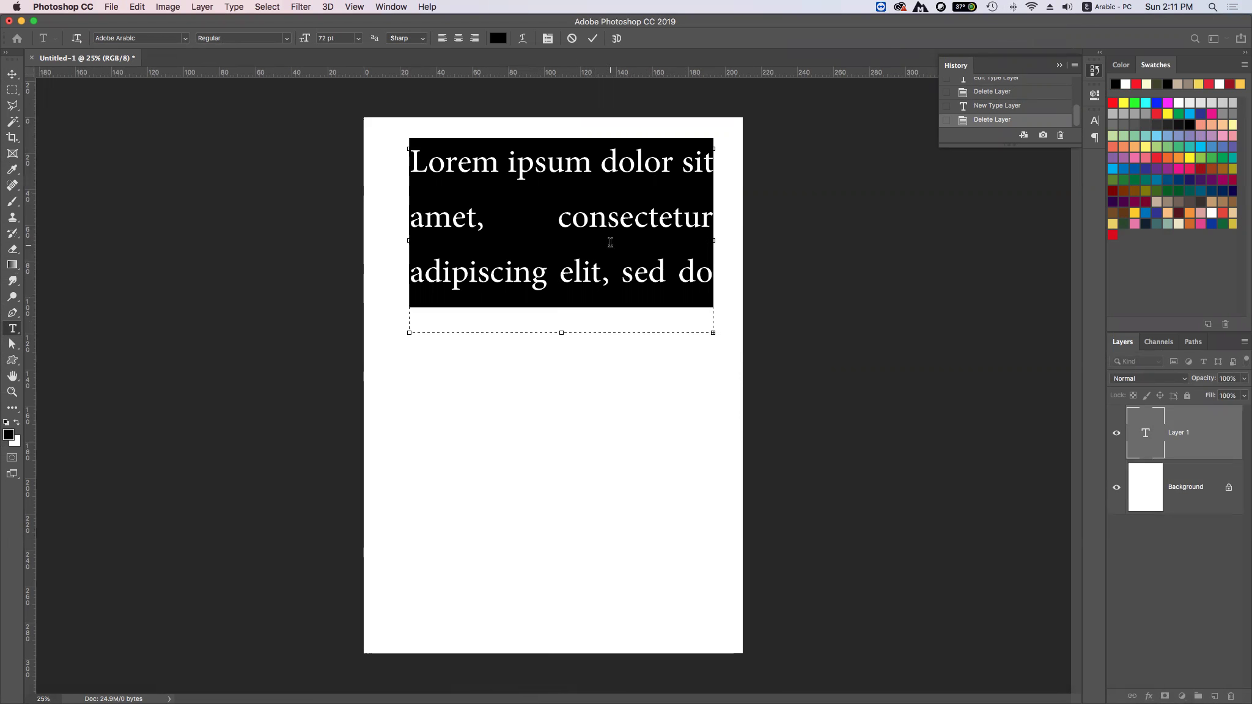
{"action": "type", "text": "ب"}
{"action": "key", "text": "BackSpace"}
{"action": "type", "text": "مرحبة"}
{"action": "key", "text": "BackSpace"}
{"action": "type", "text": "ا بكم في برنامج فوتوشوب"}
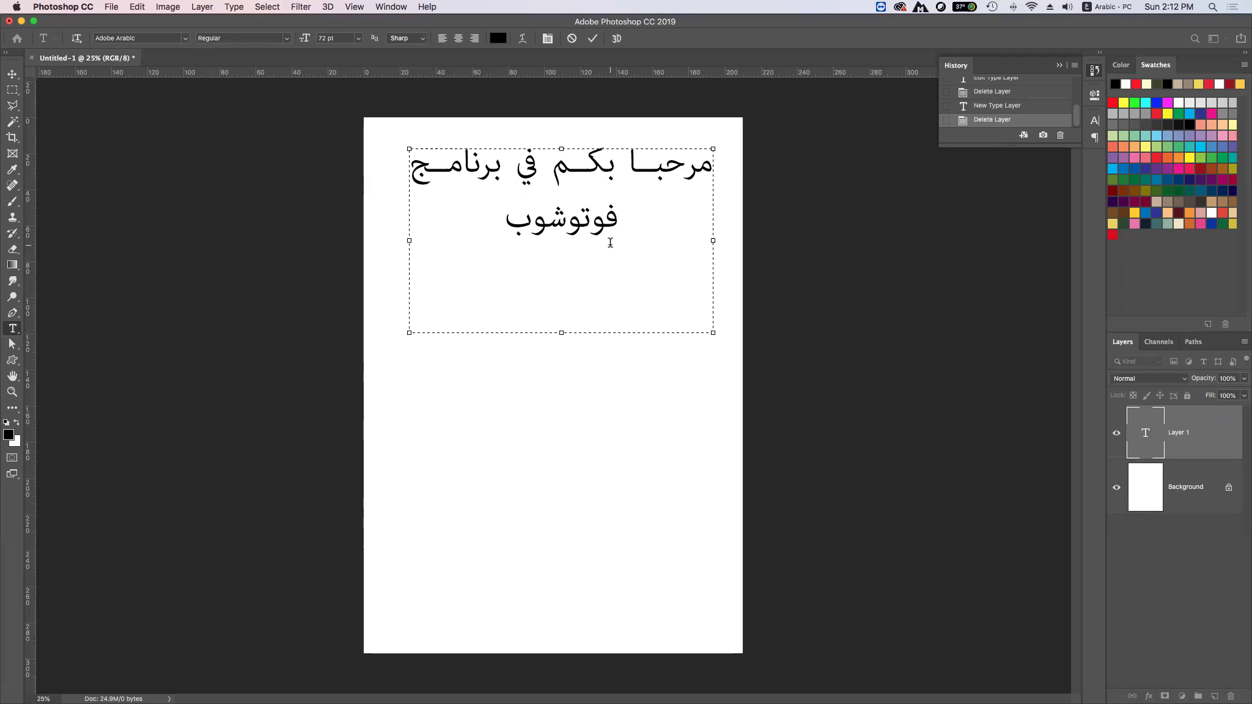
{"action": "type", "text": "،"}
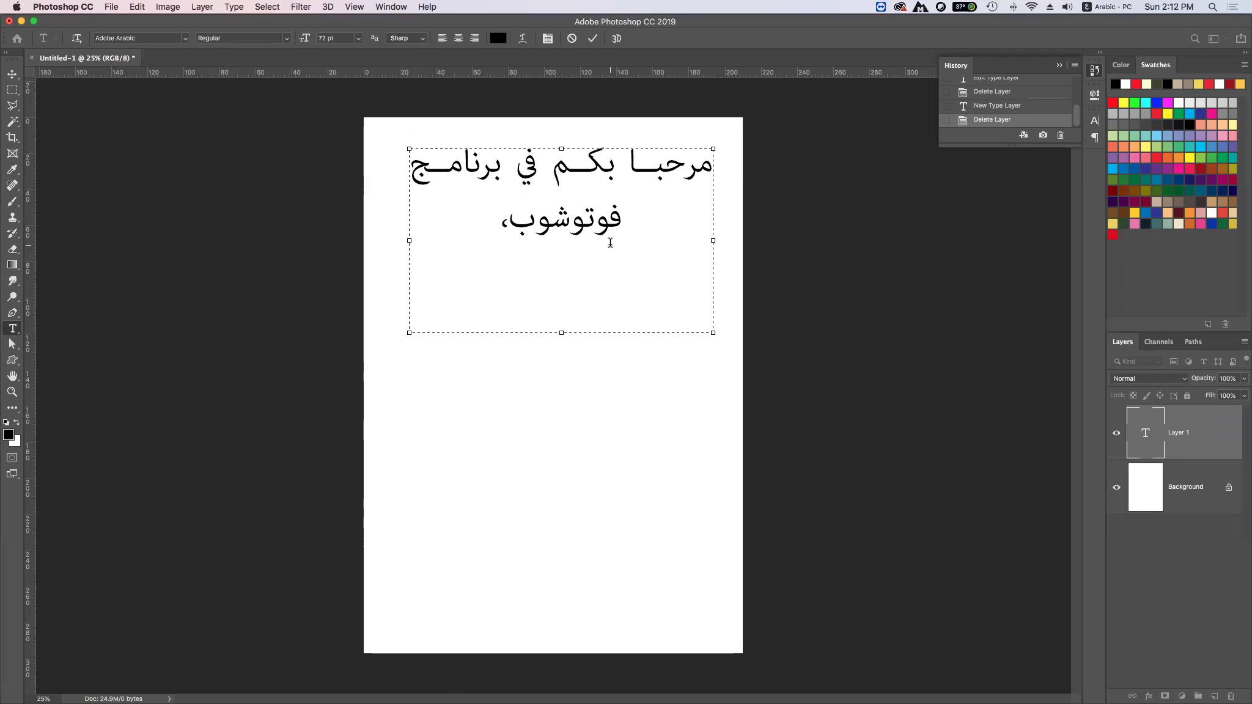
{"action": "type", "text": " سنتعلم مجموعة من الدروسو"}
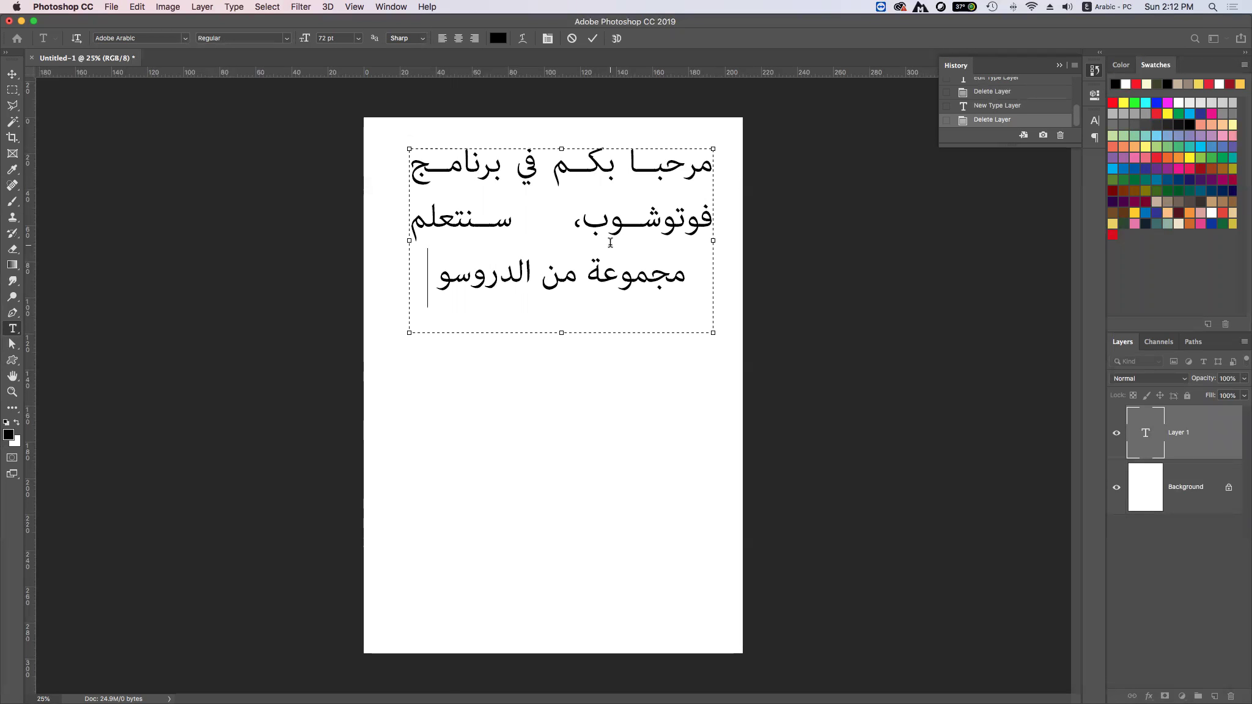
{"action": "key", "text": "BackSpace"}
{"action": "key", "text": "BackSpace"}
{"action": "type", "text": "المت"}
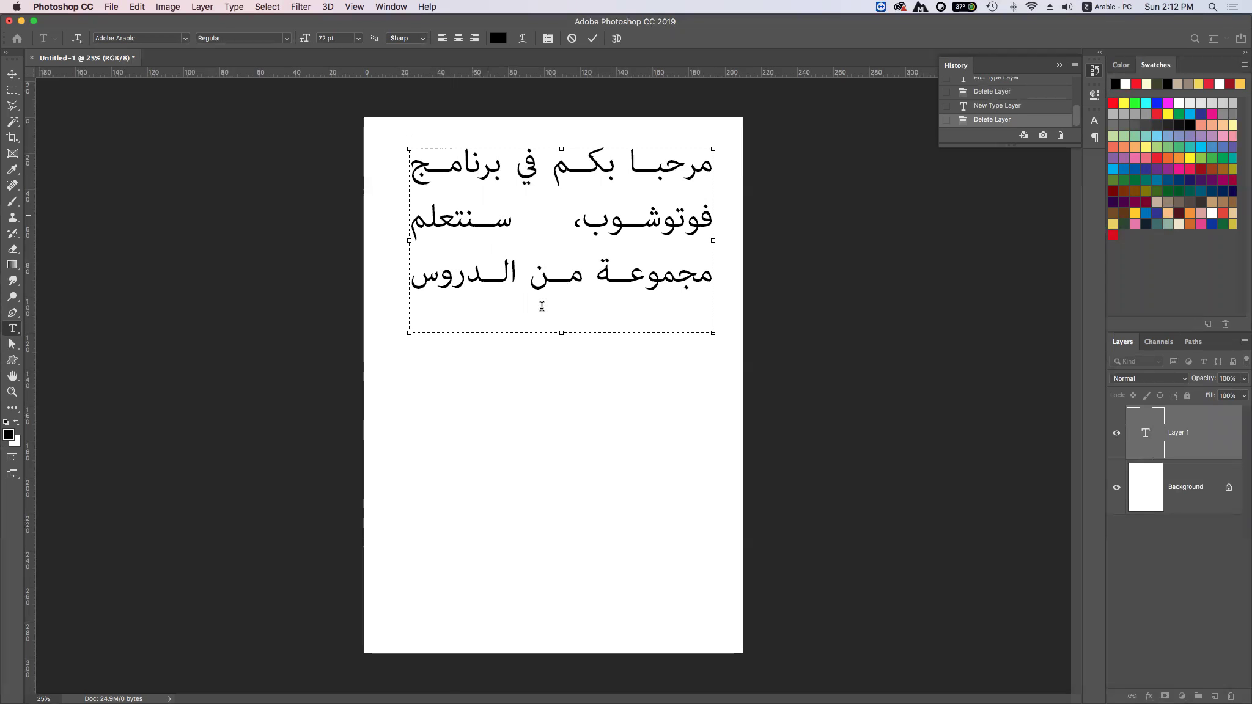
- Widen the paragraph box to both page edges, delete the unfinished last word, and commit
{"action": "left_click_drag", "start_coordinate": [713, 334], "coordinate": [743, 334]}
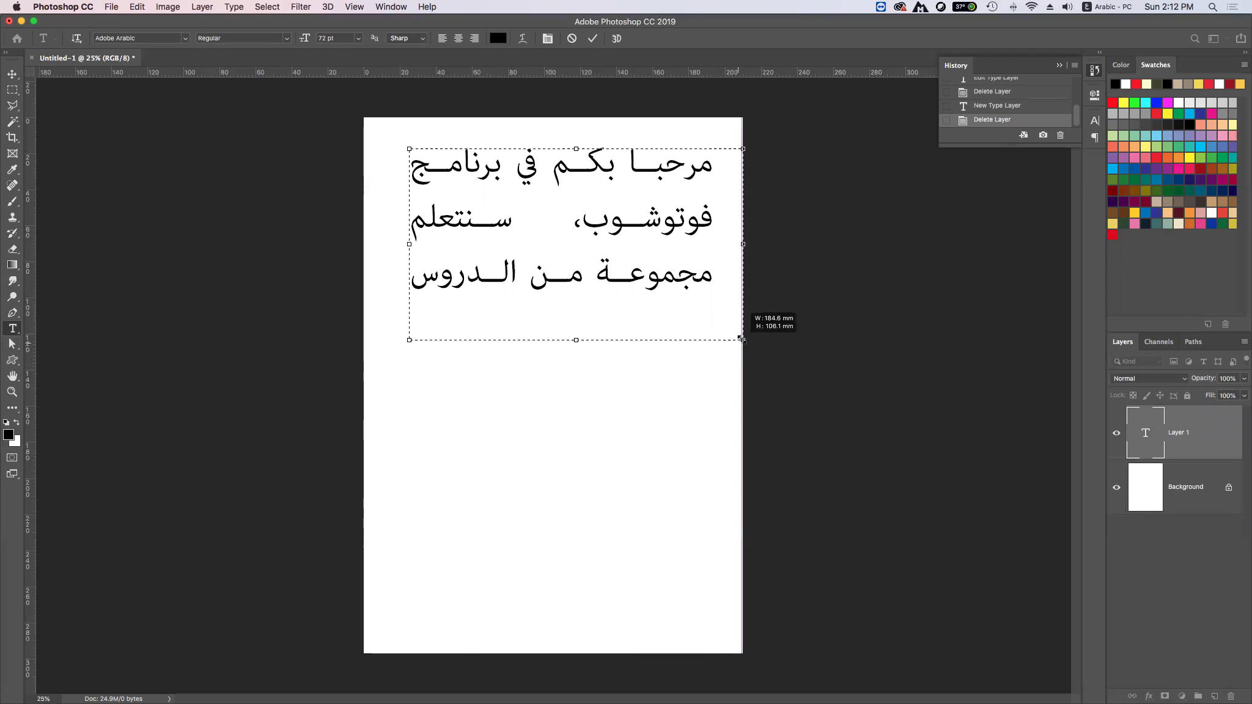
{"action": "left_click_drag", "start_coordinate": [410, 241], "coordinate": [365, 241]}
{"action": "left_click", "coordinate": [466, 277]}
{"action": "type", "text": "المف"}
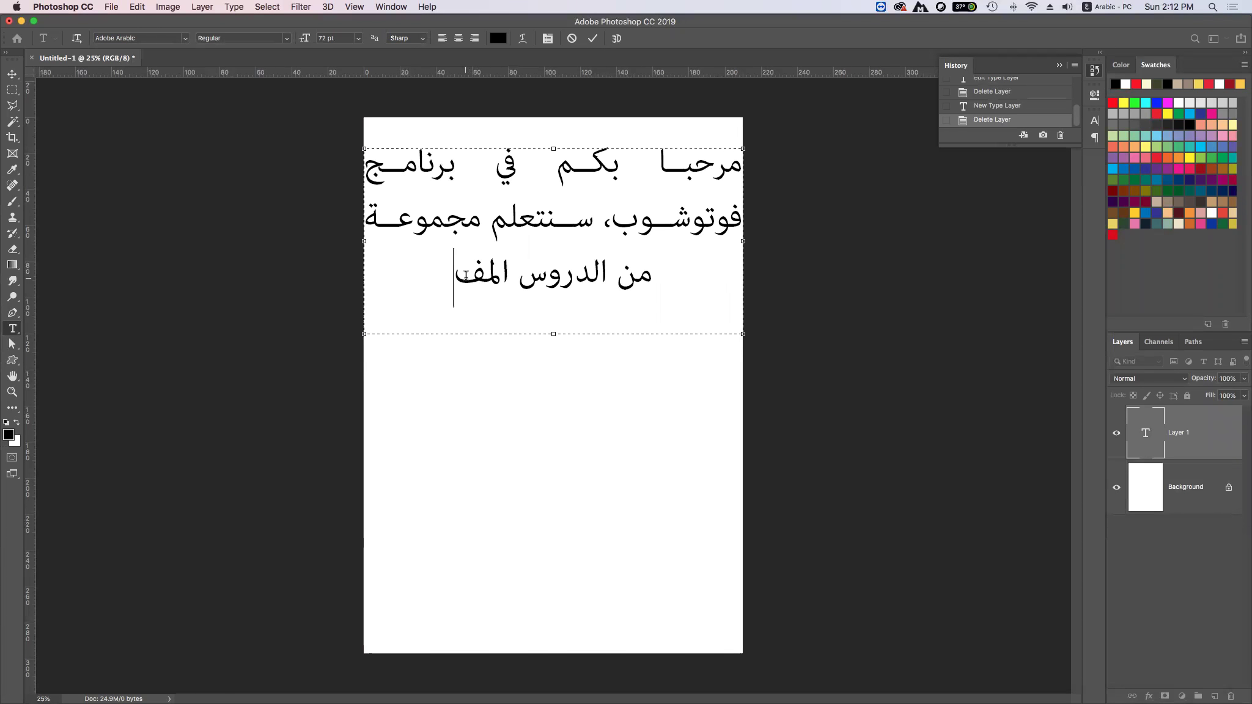
{"action": "double_click", "coordinate": [466, 276]}
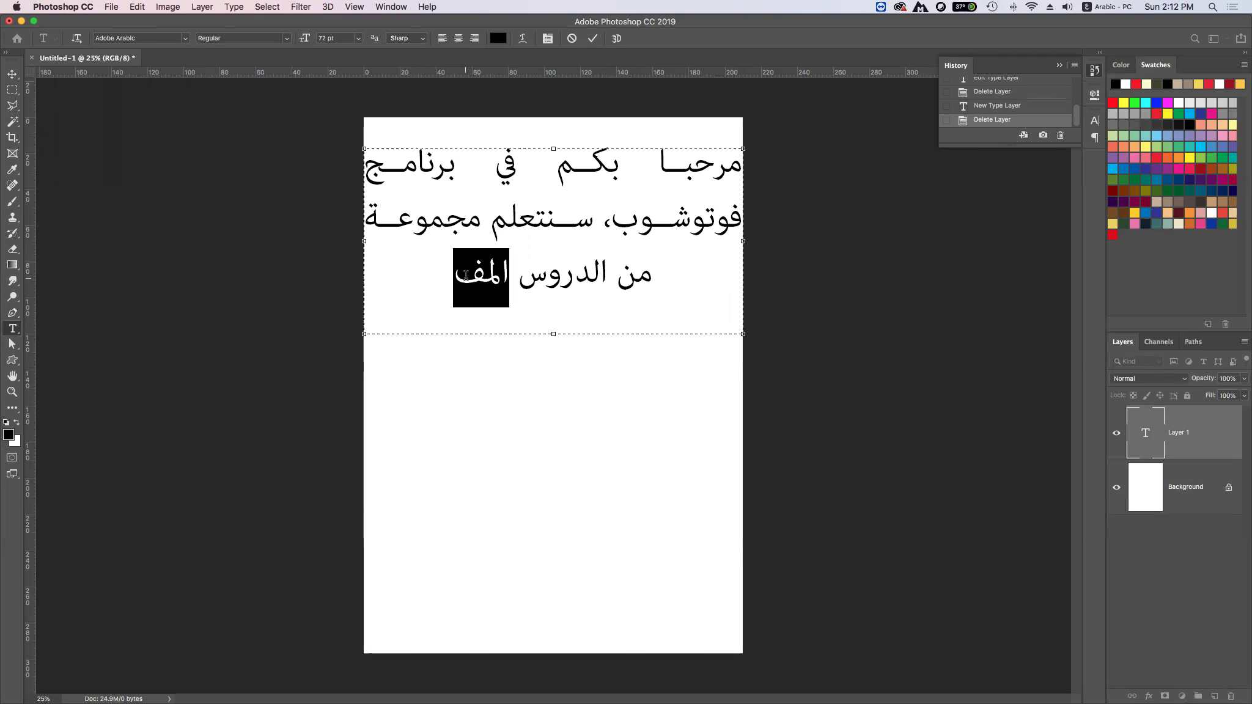
{"action": "key", "text": "BackSpace"}
{"action": "left_click_drag", "start_coordinate": [553, 334], "coordinate": [553, 318]}
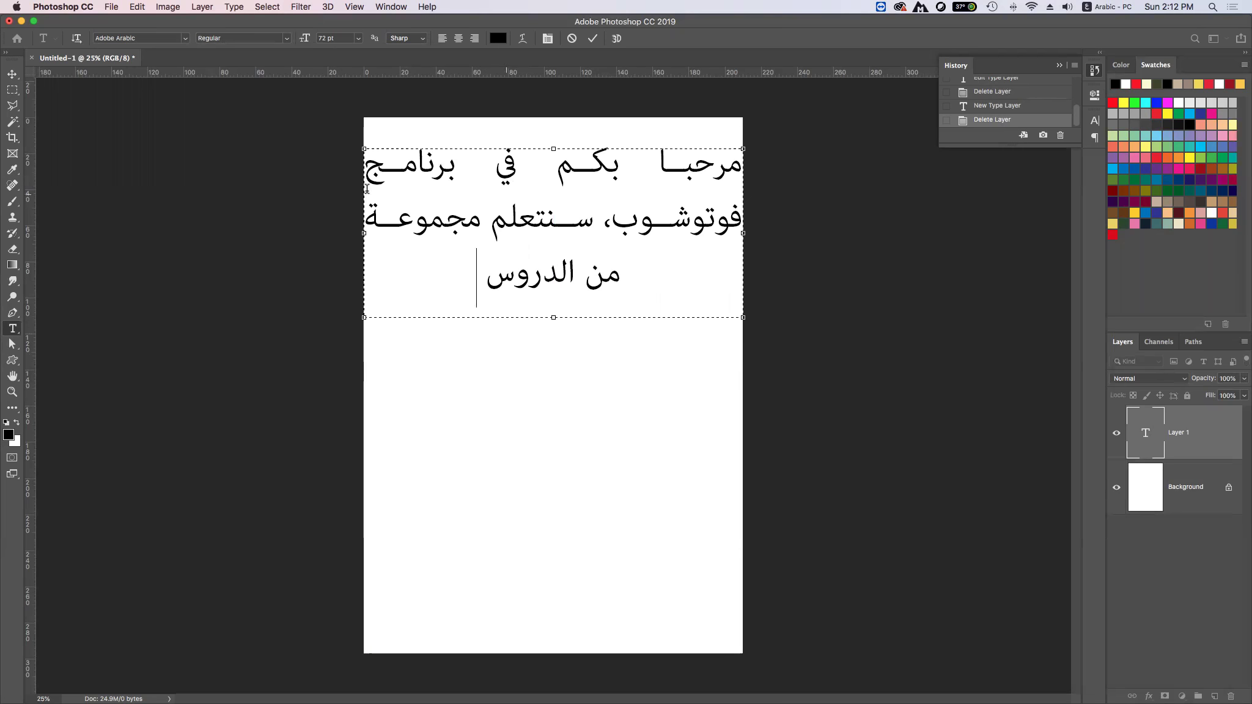
{"action": "left_click", "coordinate": [11, 74]}
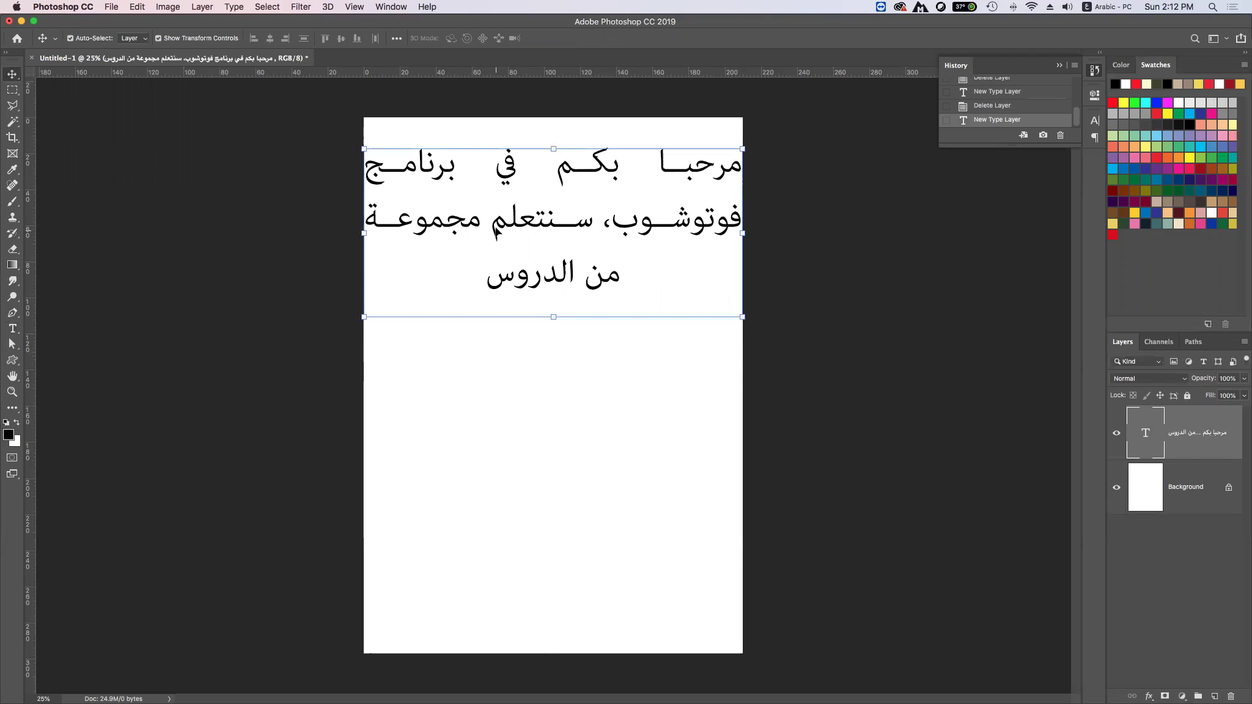
- Add a trial Arabic line 'بسم الله الرحمن الرحيميم' below the paragraph
{"action": "left_click", "coordinate": [13, 328]}
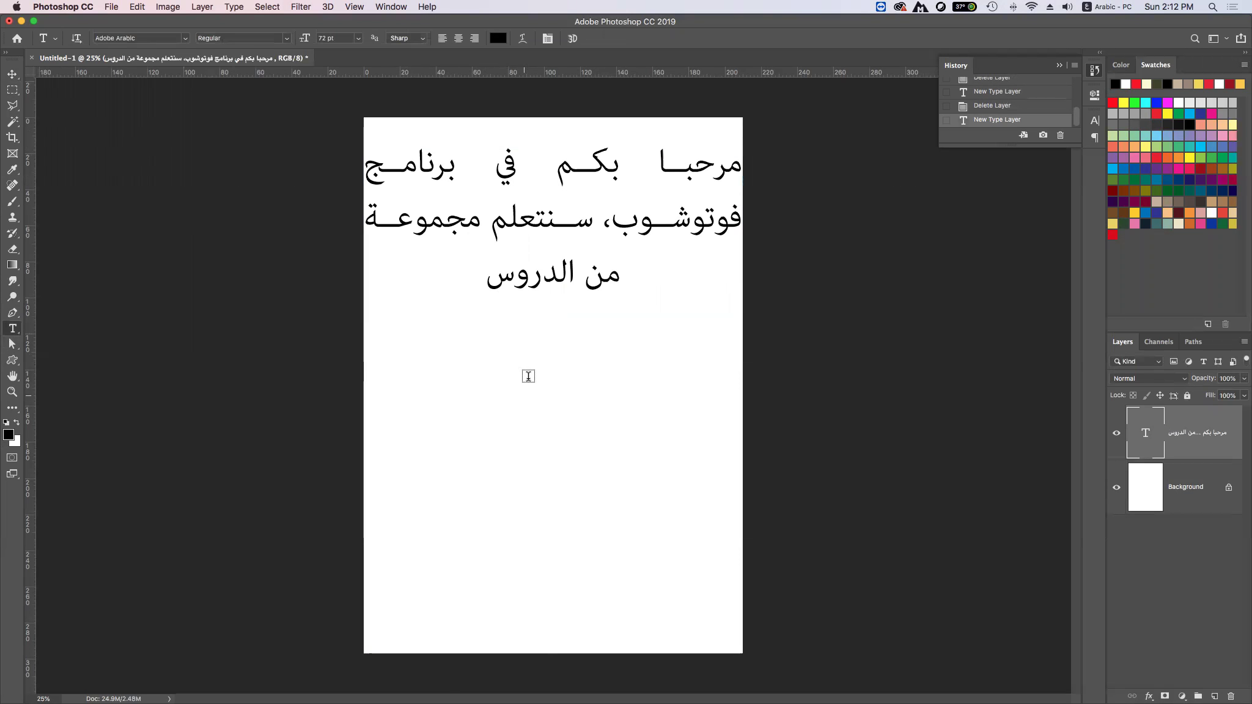
{"action": "left_click", "coordinate": [548, 378]}
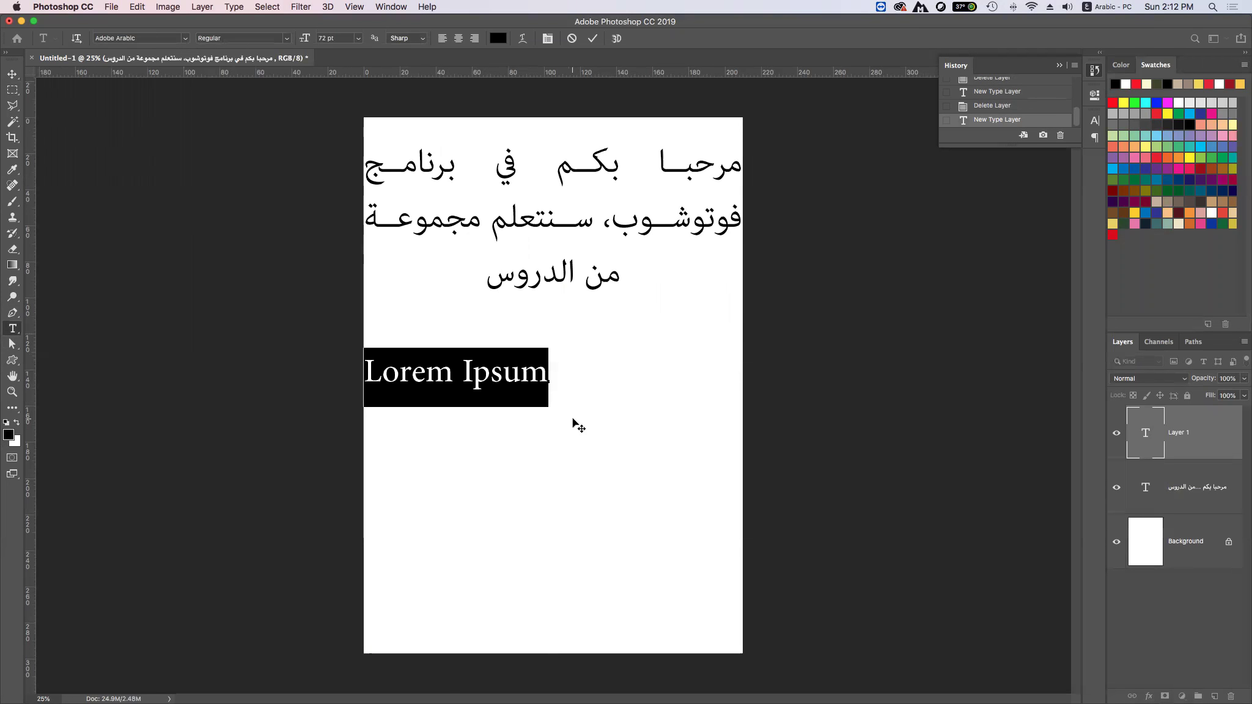
{"action": "type", "text": "بسم الله الرحمن الرحيميم"}
{"action": "key", "text": "Return"}
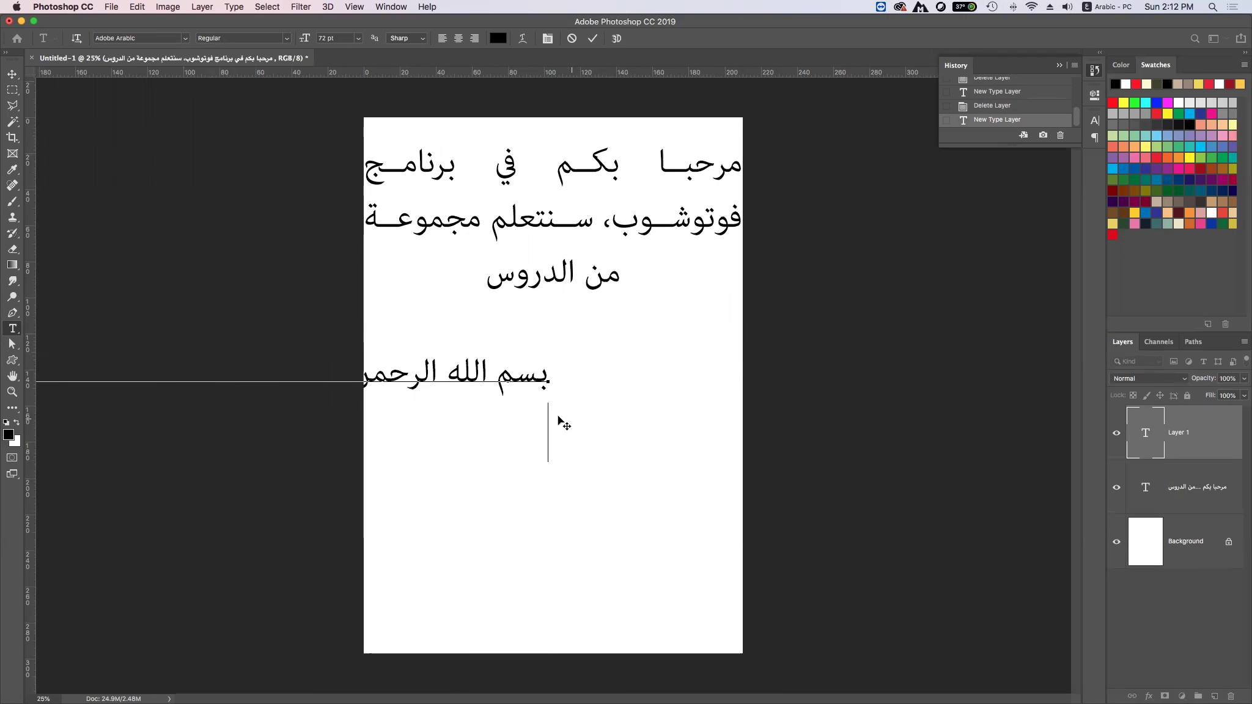
{"action": "left_click_drag", "start_coordinate": [559, 419], "coordinate": [693, 429]}
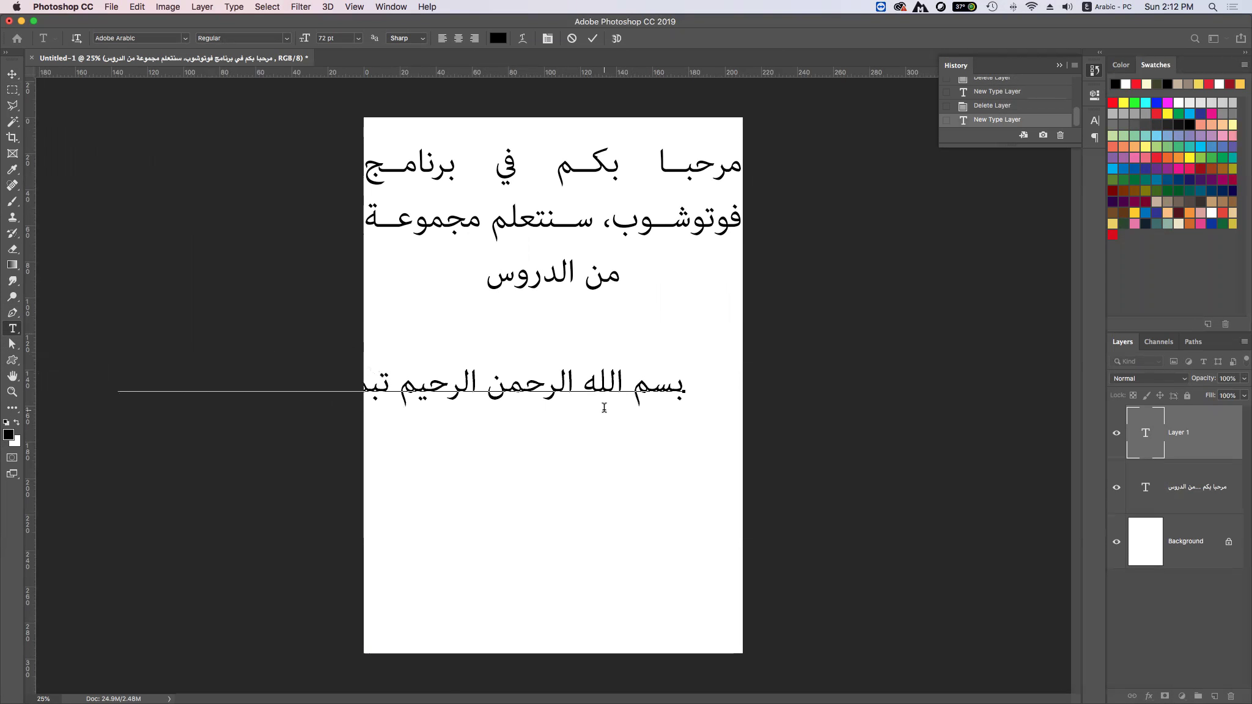
- Delete the trial line, move the Arabic paragraph slightly lower, then delete it
{"action": "key", "text": "Escape"}
{"action": "key", "text": "v"}
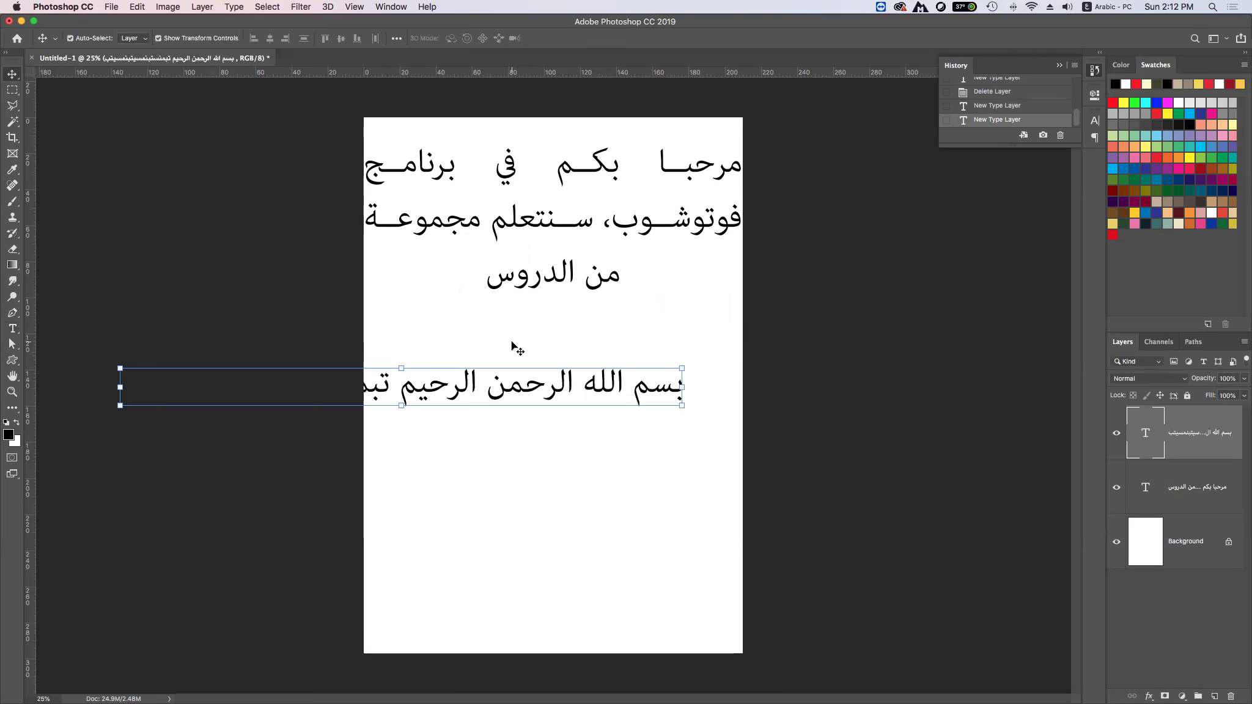
{"action": "key", "text": "BackSpace"}
{"action": "left_click_drag", "start_coordinate": [577, 235], "coordinate": [566, 276]}
{"action": "key", "text": "BackSpace"}
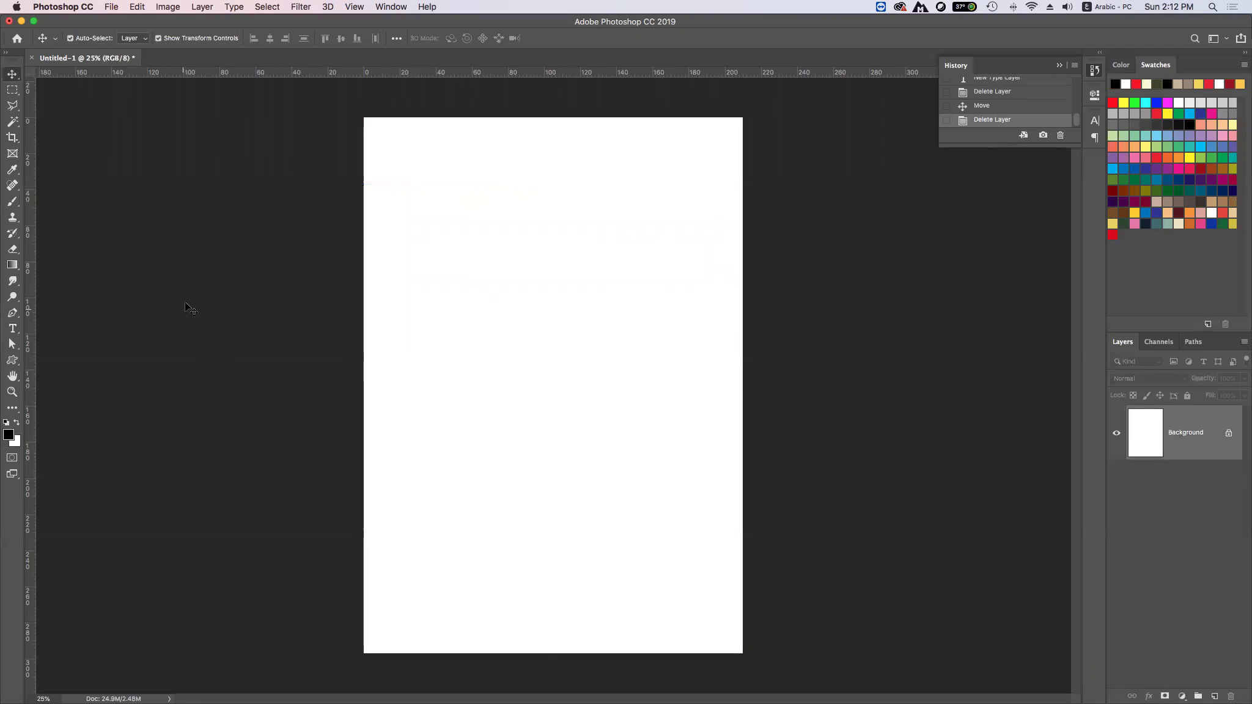
- Restore the deleted Arabic paragraph and narrow its text box so it wraps to five lines
{"action": "key", "text": "ctrl+z"}
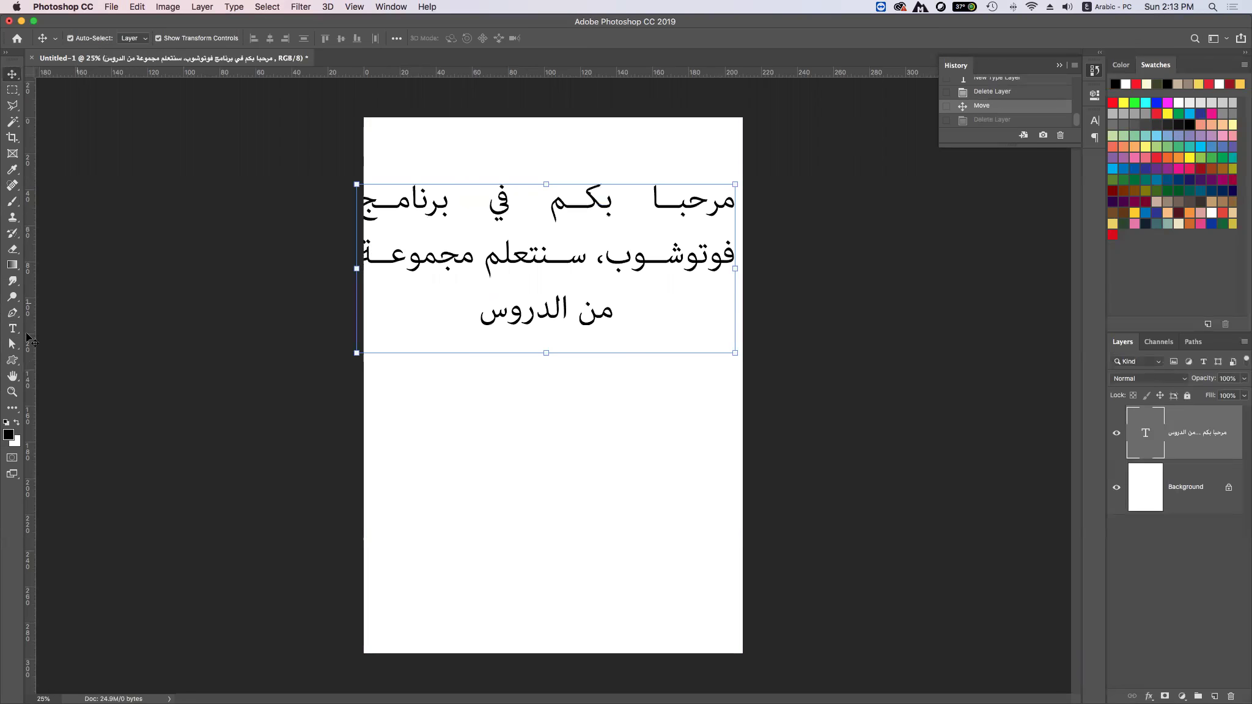
{"action": "left_click", "coordinate": [12, 329]}
{"action": "left_click", "coordinate": [367, 336]}
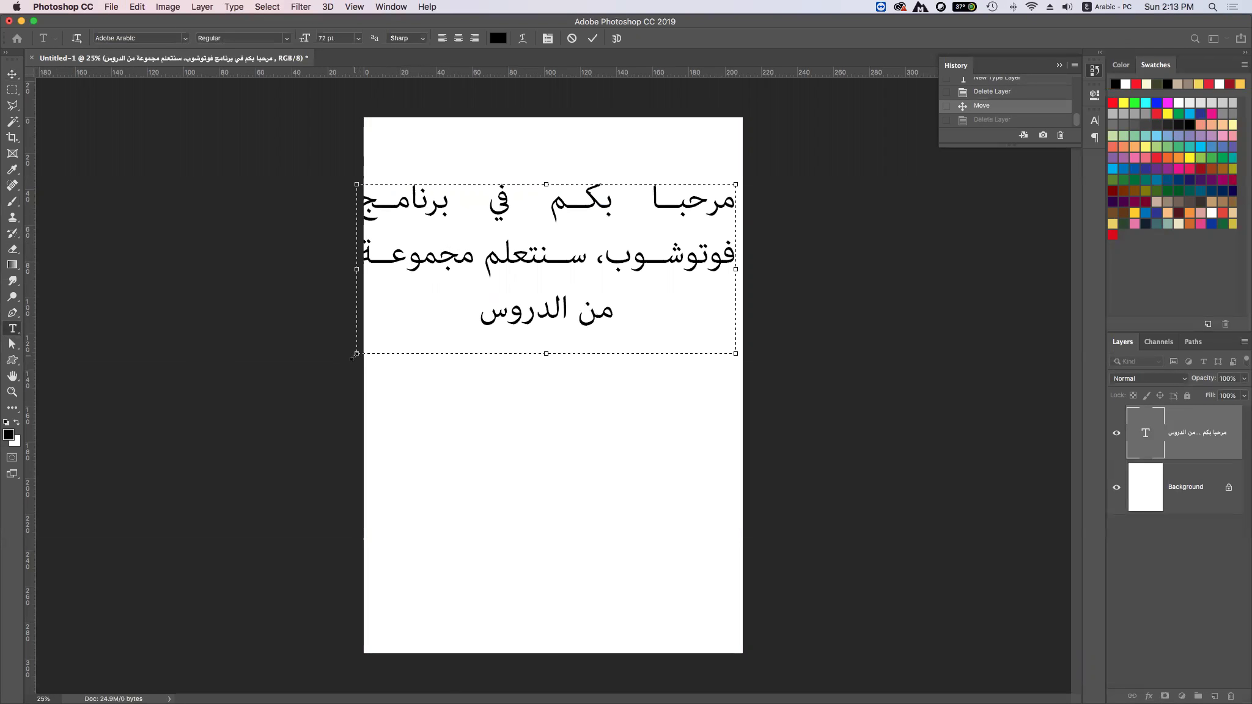
{"action": "left_click_drag", "start_coordinate": [356, 353], "coordinate": [424, 351]}
{"action": "mouse_move", "coordinate": [735, 354]}
{"action": "left_mouse_down"}
{"action": "mouse_move", "coordinate": [696, 350]}
{"action": "mouse_move", "coordinate": [597, 431]}
{"action": "left_mouse_up"}
{"action": "left_click_drag", "start_coordinate": [604, 307], "coordinate": [636, 307]}
{"action": "left_click", "coordinate": [12, 74]}
- Move the Arabic paragraph left and lower, then select all of its lines
{"action": "left_click_drag", "start_coordinate": [507, 208], "coordinate": [469, 218]}
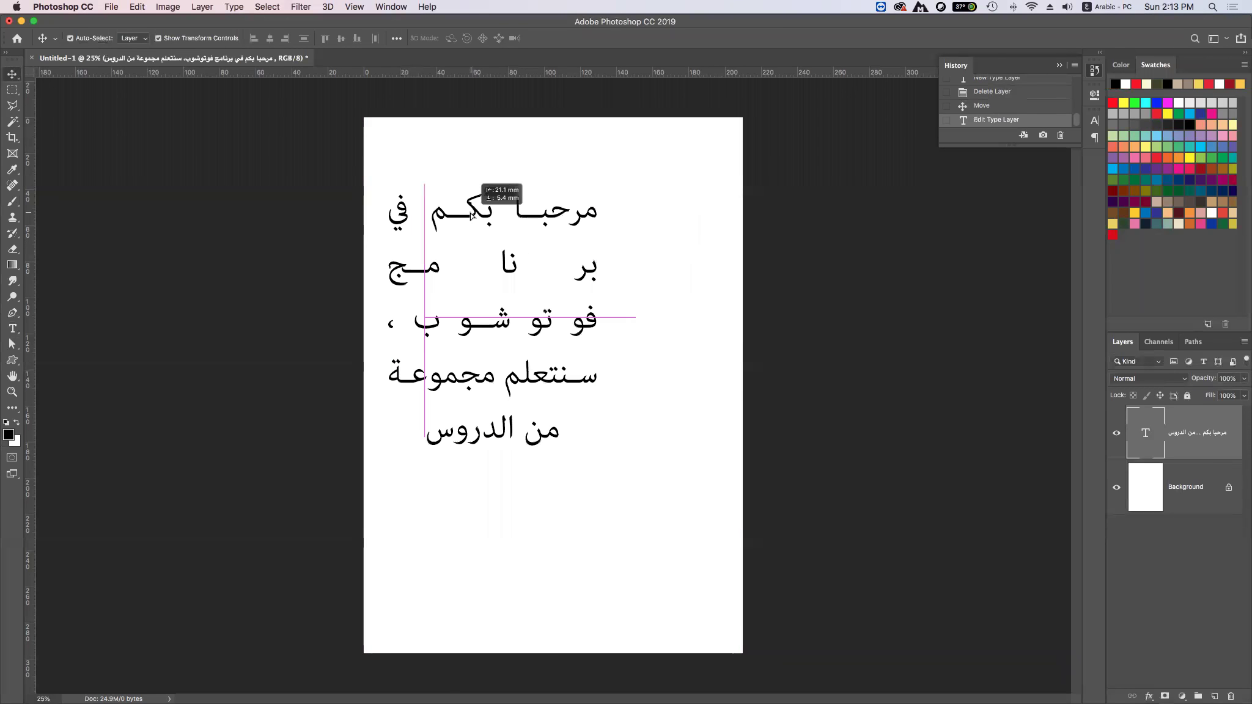
{"action": "left_click", "coordinate": [12, 328]}
{"action": "left_click_drag", "start_coordinate": [549, 438], "coordinate": [558, 220]}
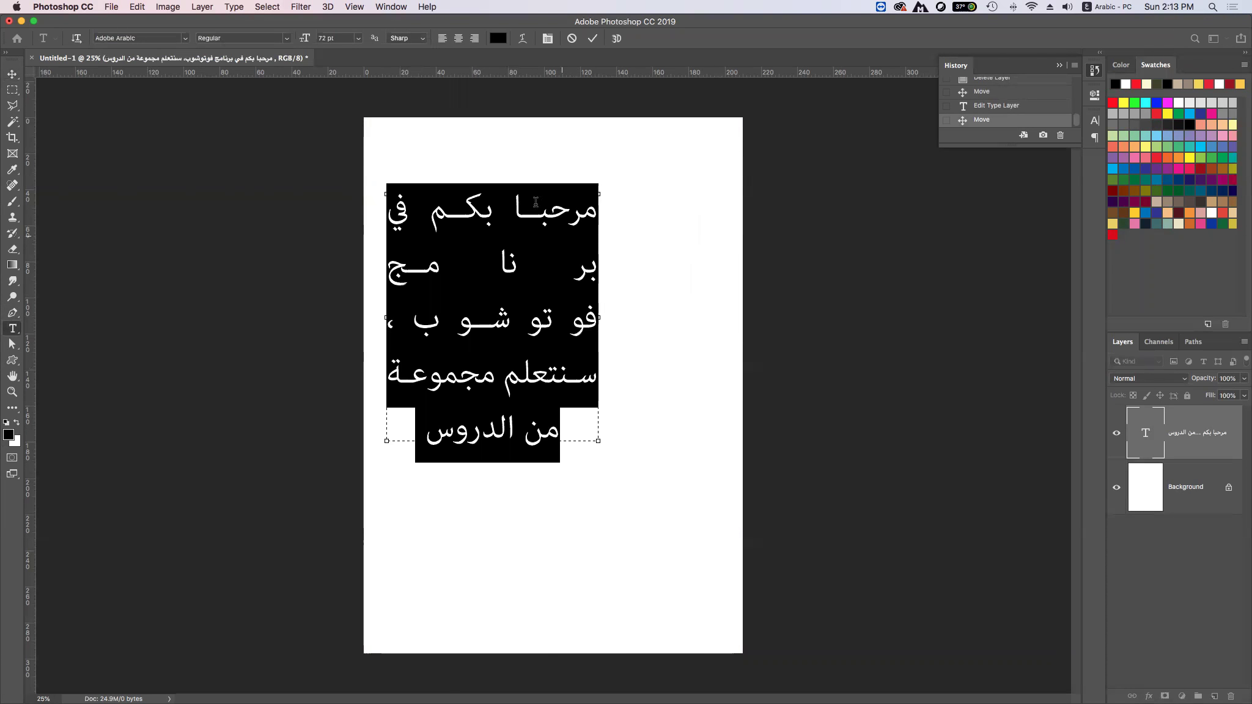
{"action": "left_click", "coordinate": [453, 244]}
{"action": "left_click", "coordinate": [572, 428]}
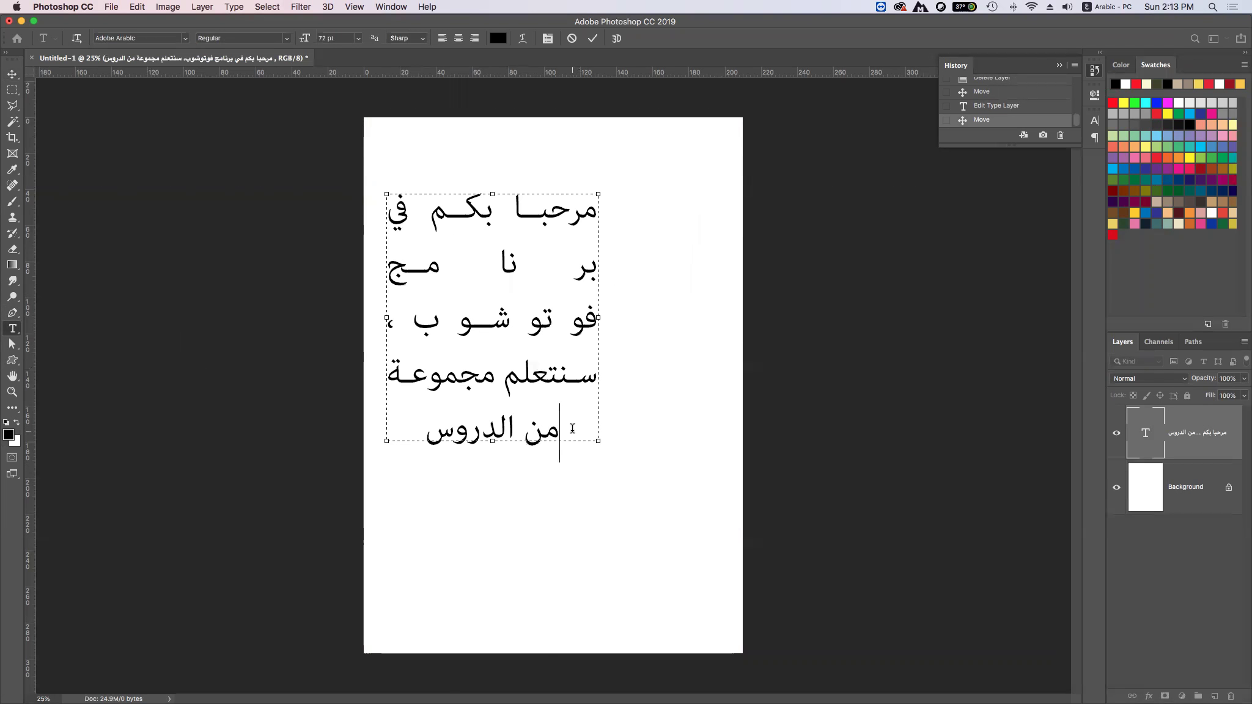
{"action": "left_click_drag", "start_coordinate": [554, 426], "coordinate": [463, 214]}
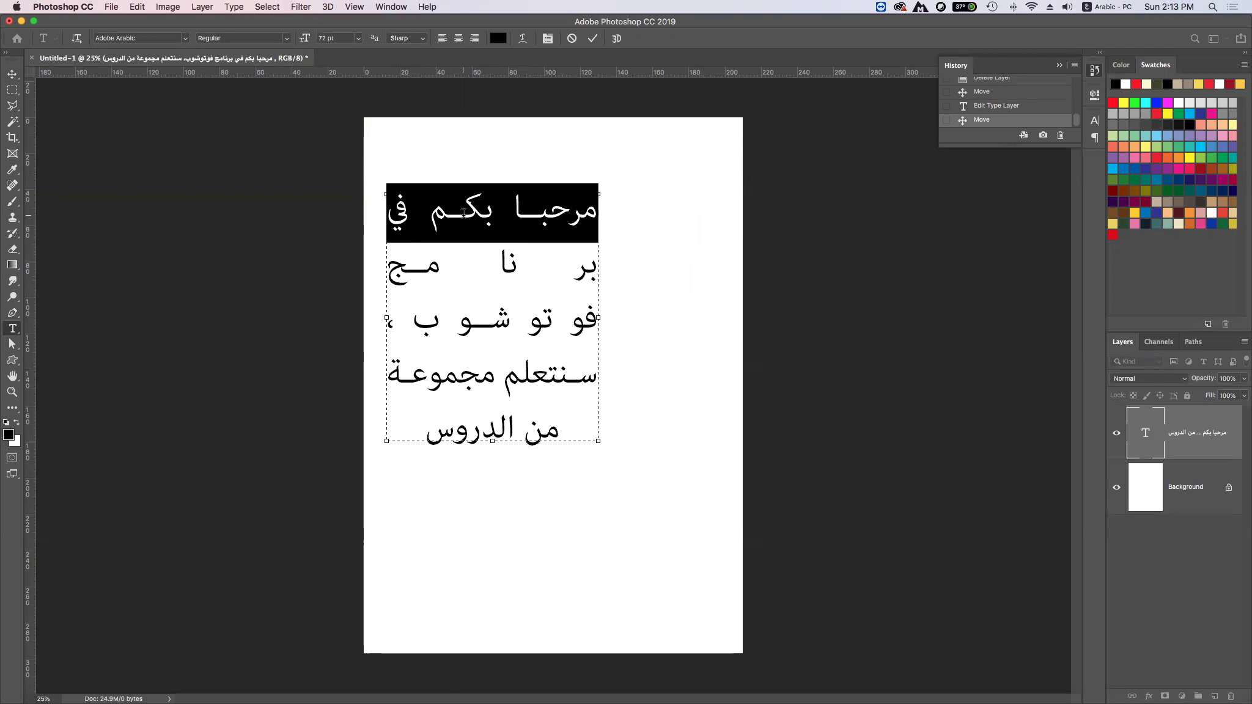
{"action": "left_click", "coordinate": [520, 239]}
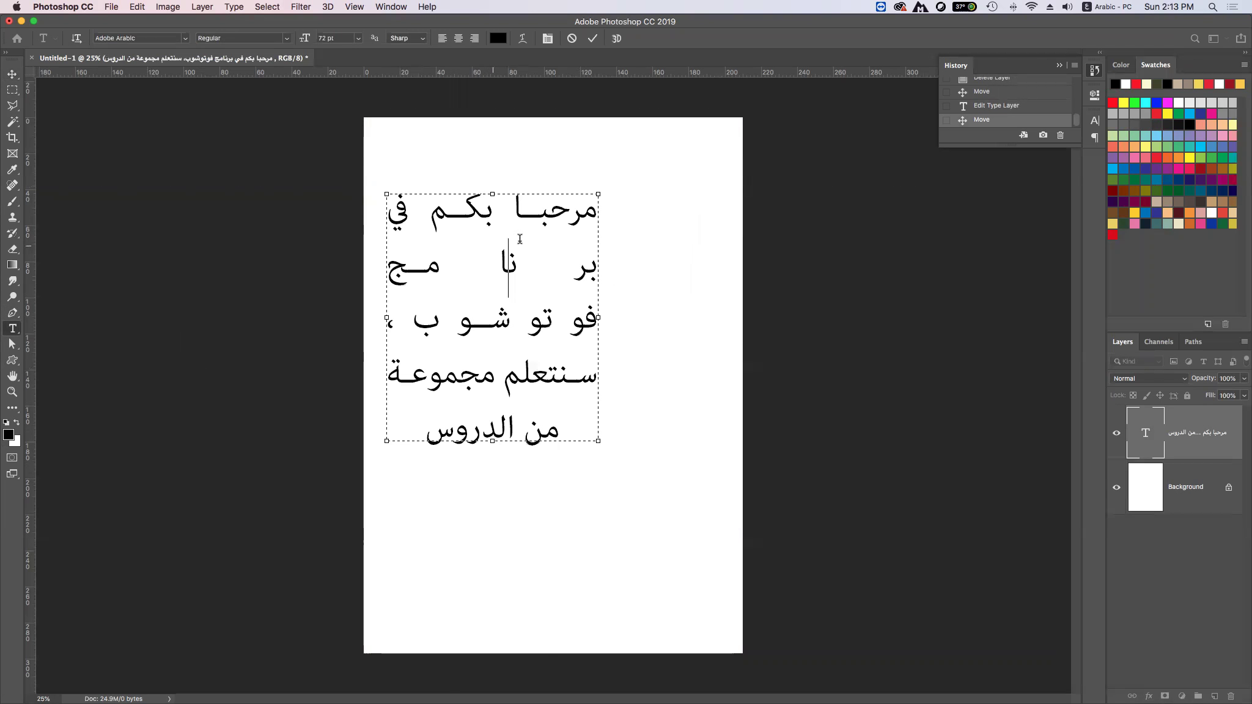
{"action": "left_click_drag", "start_coordinate": [596, 206], "coordinate": [395, 473]}
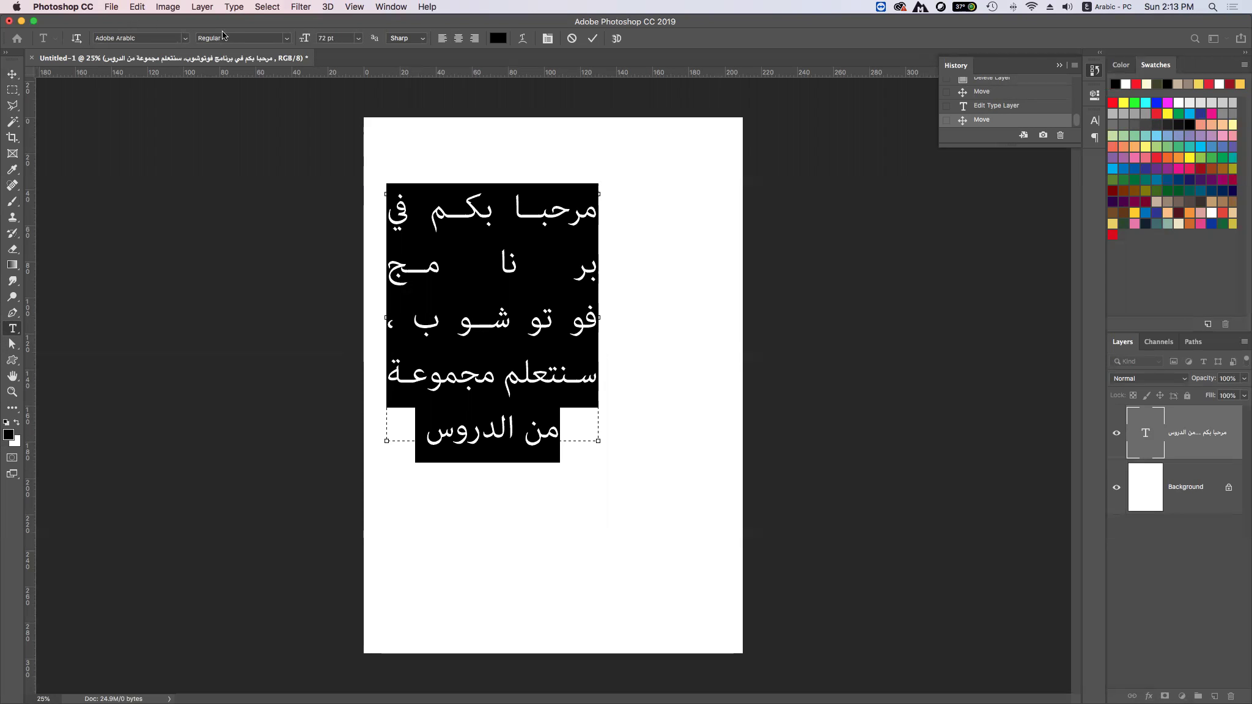
- Try 48 pt and then 36 pt for the Arabic text from the font-size list
{"action": "left_click", "coordinate": [358, 41]}
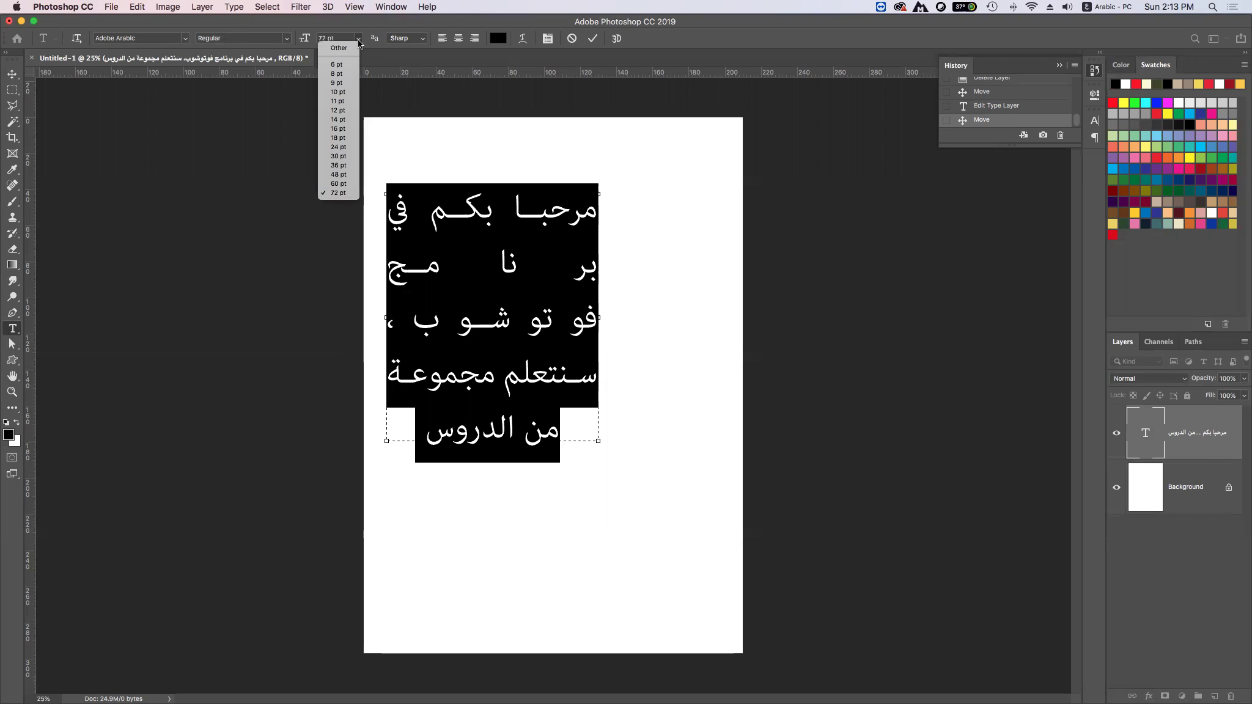
{"action": "left_click", "coordinate": [353, 176]}
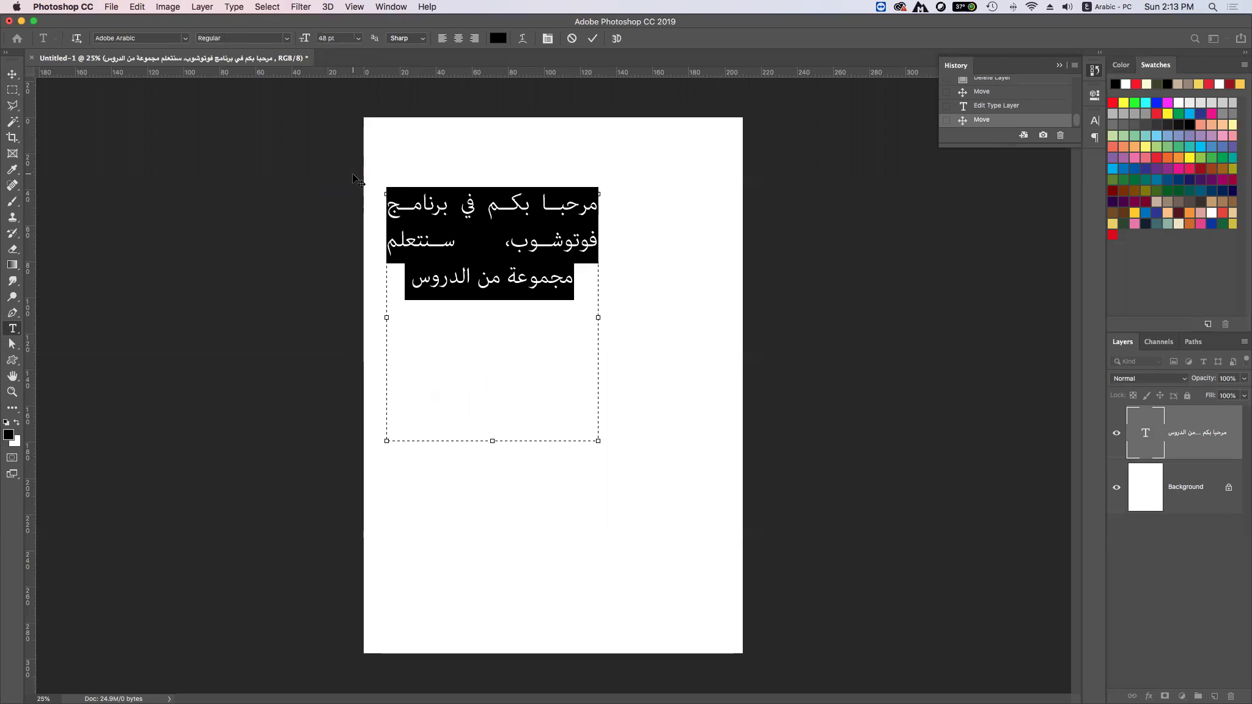
{"action": "left_click", "coordinate": [358, 39]}
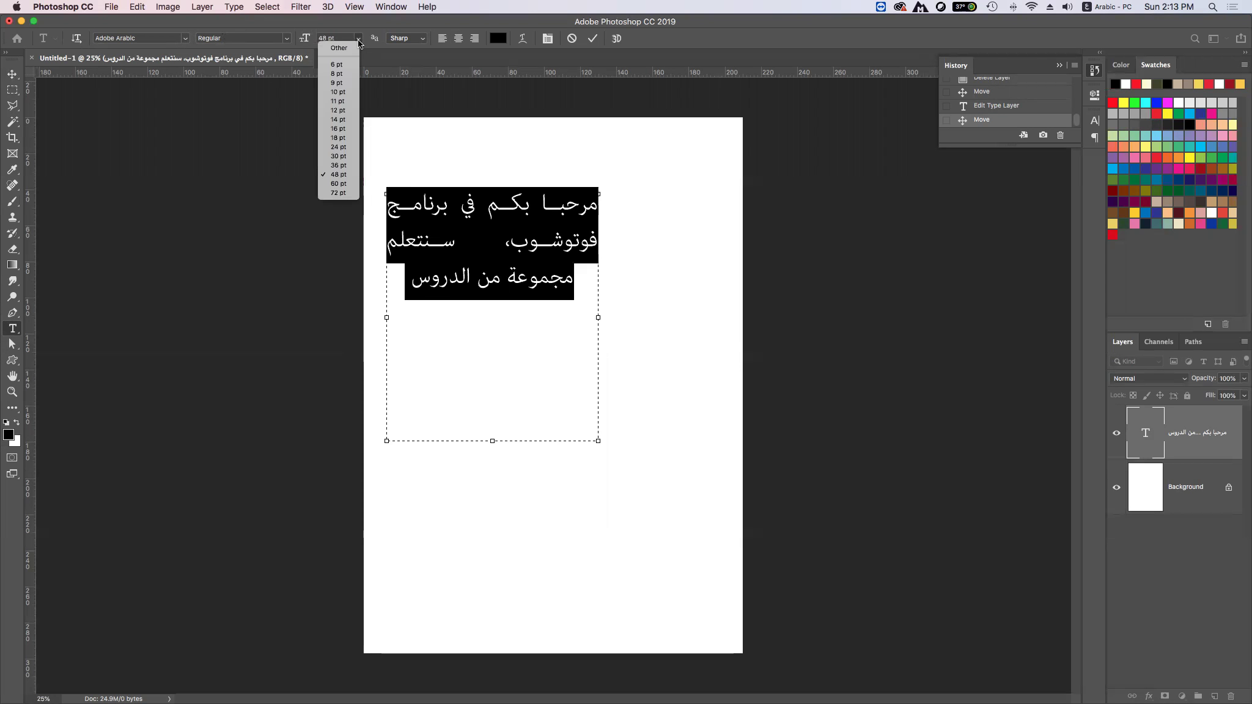
{"action": "left_click", "coordinate": [343, 164]}
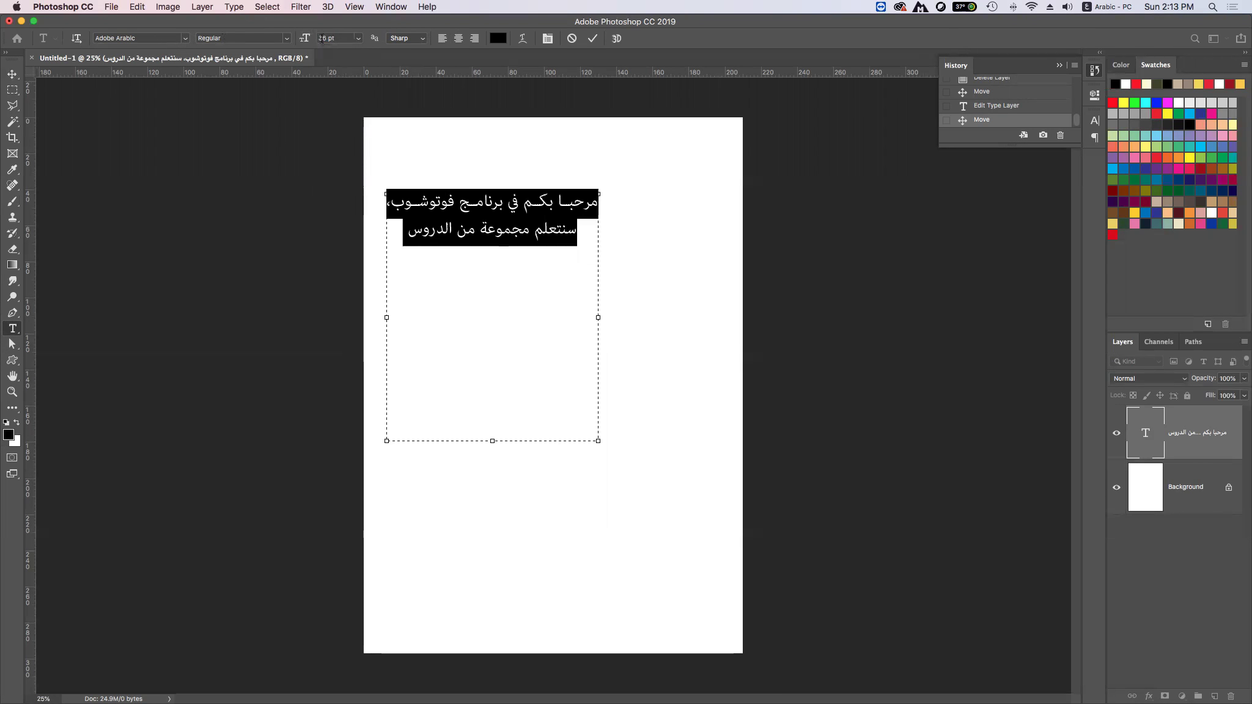
{"action": "left_click", "coordinate": [355, 40]}
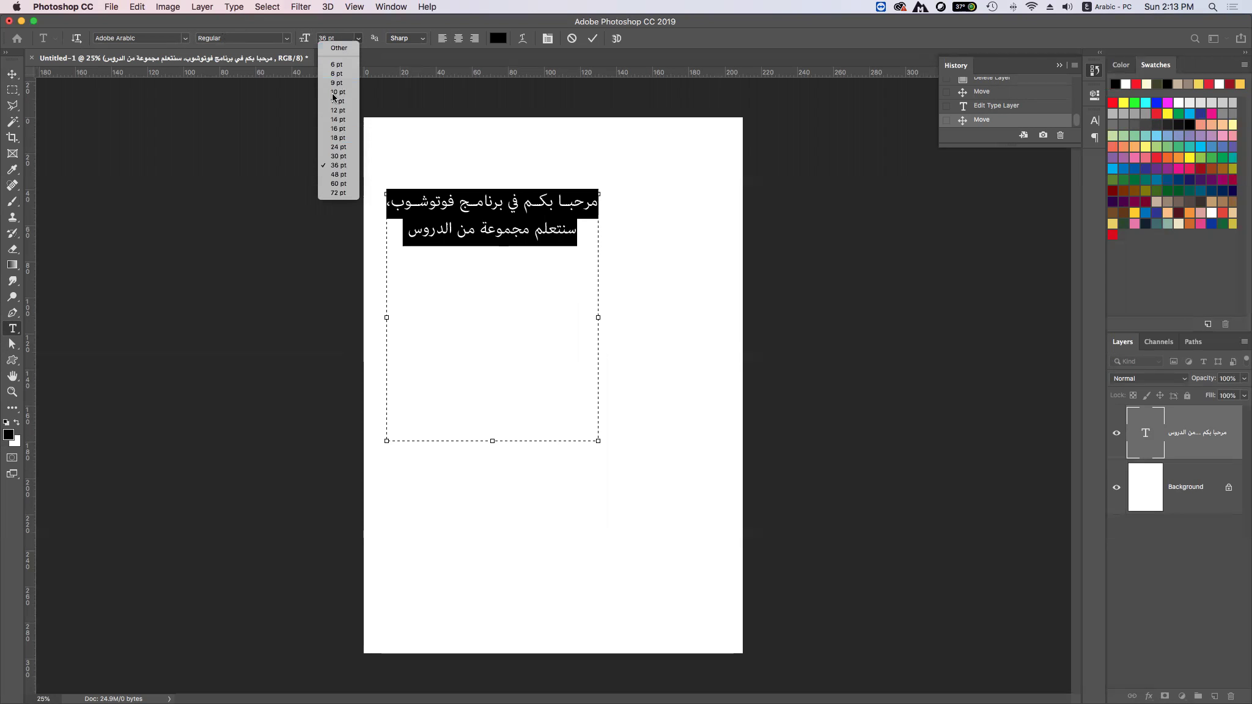
{"action": "left_click", "coordinate": [330, 23]}
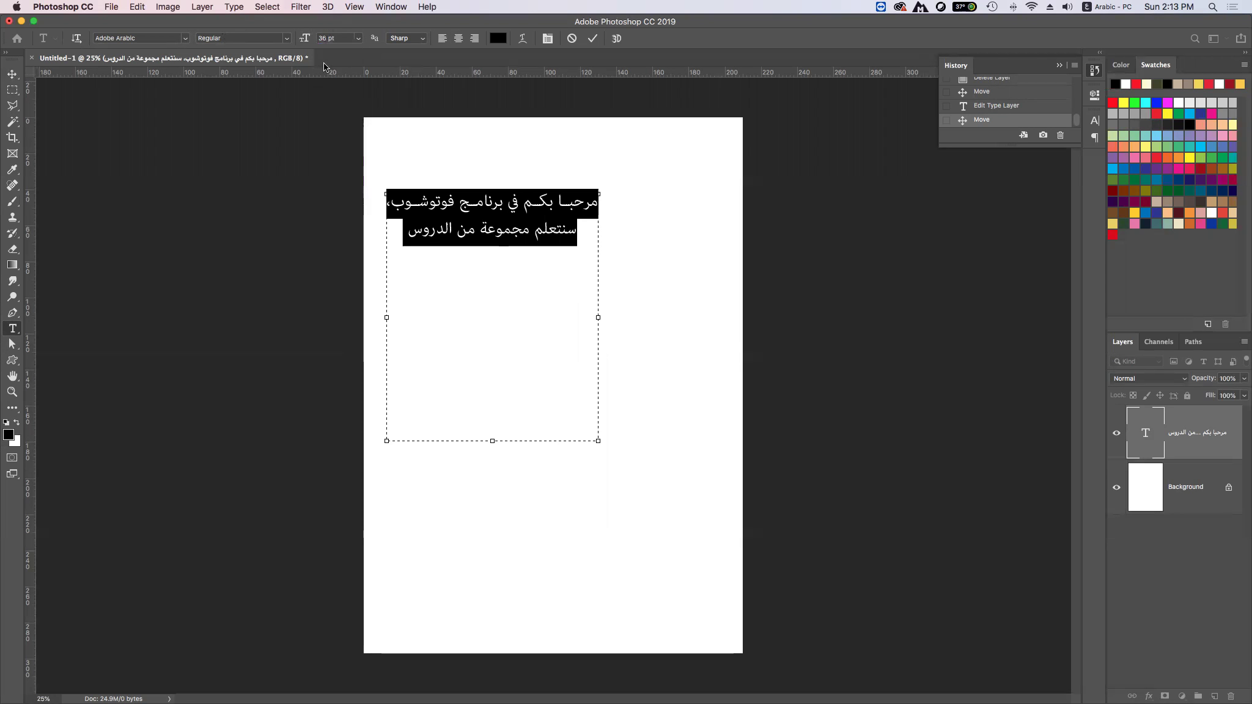
- Enter 32 pt as the font size, then clear a mistyped Arabic-digit value and restore English input
{"action": "left_click", "coordinate": [322, 39]}
{"action": "type", "text": "32"}
{"action": "key", "text": "Return"}
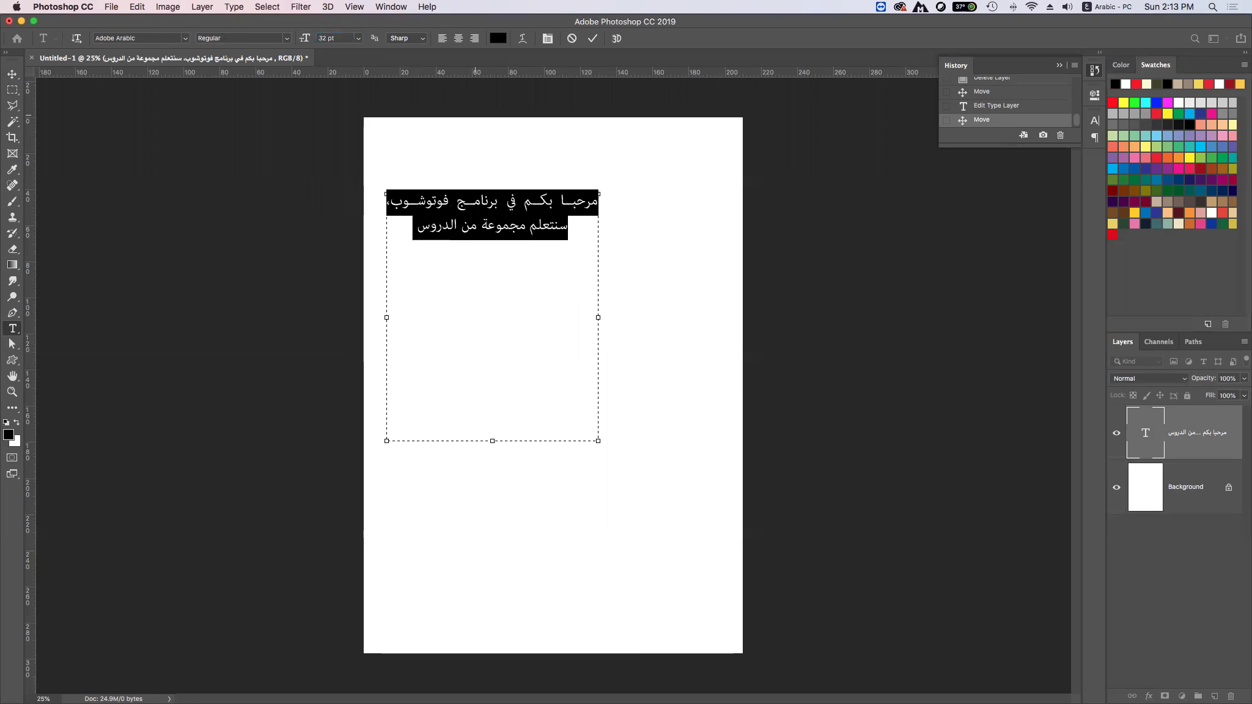
{"action": "double_click", "coordinate": [323, 38]}
{"action": "type", "text": "٣٣"}
{"action": "key", "text": "BackSpace"}
{"action": "key", "text": "BackSpace"}
{"action": "key", "text": "ctrl+space"}
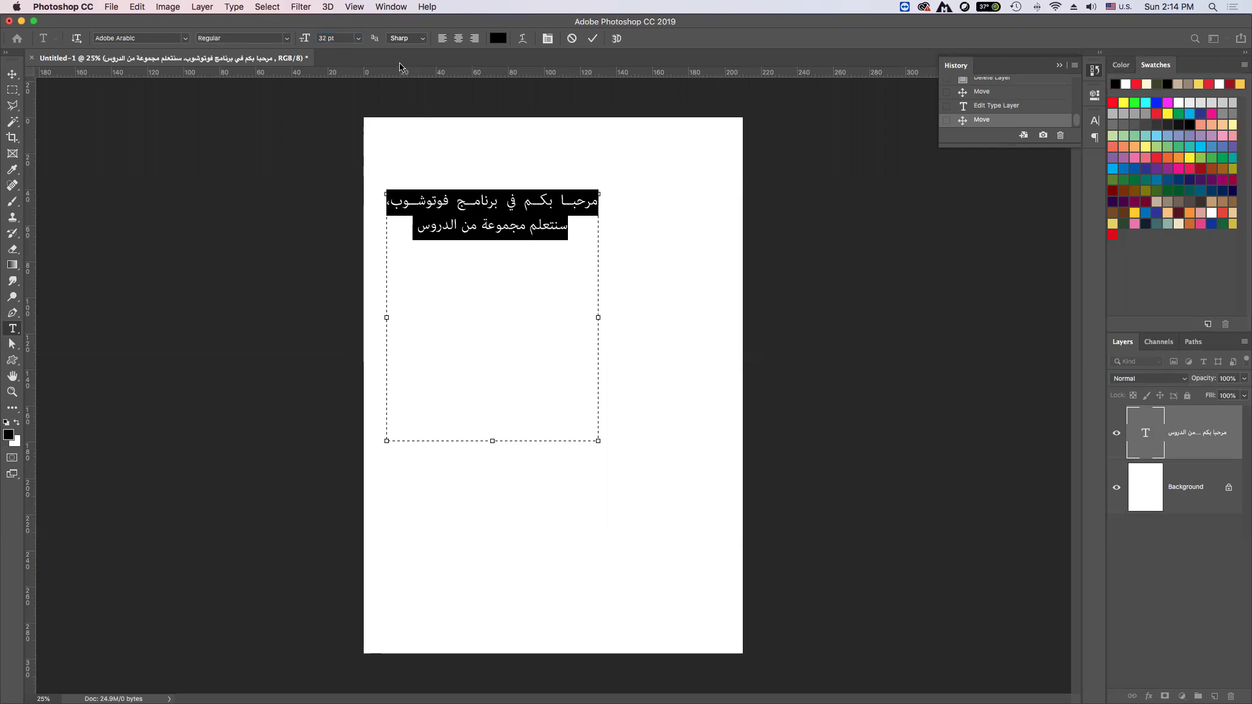
- Set the Arabic paragraph font to Arbaeen and widen its text box slightly
{"action": "left_click", "coordinate": [185, 39]}
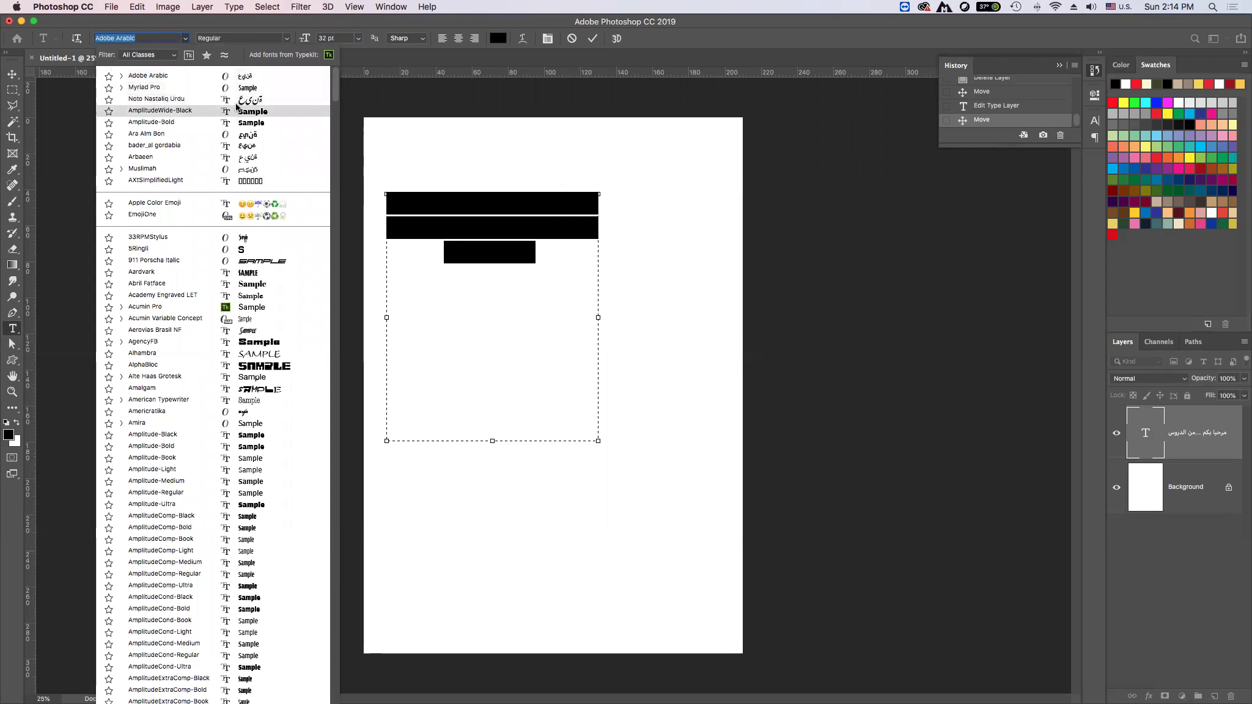
{"action": "left_click", "coordinate": [245, 159]}
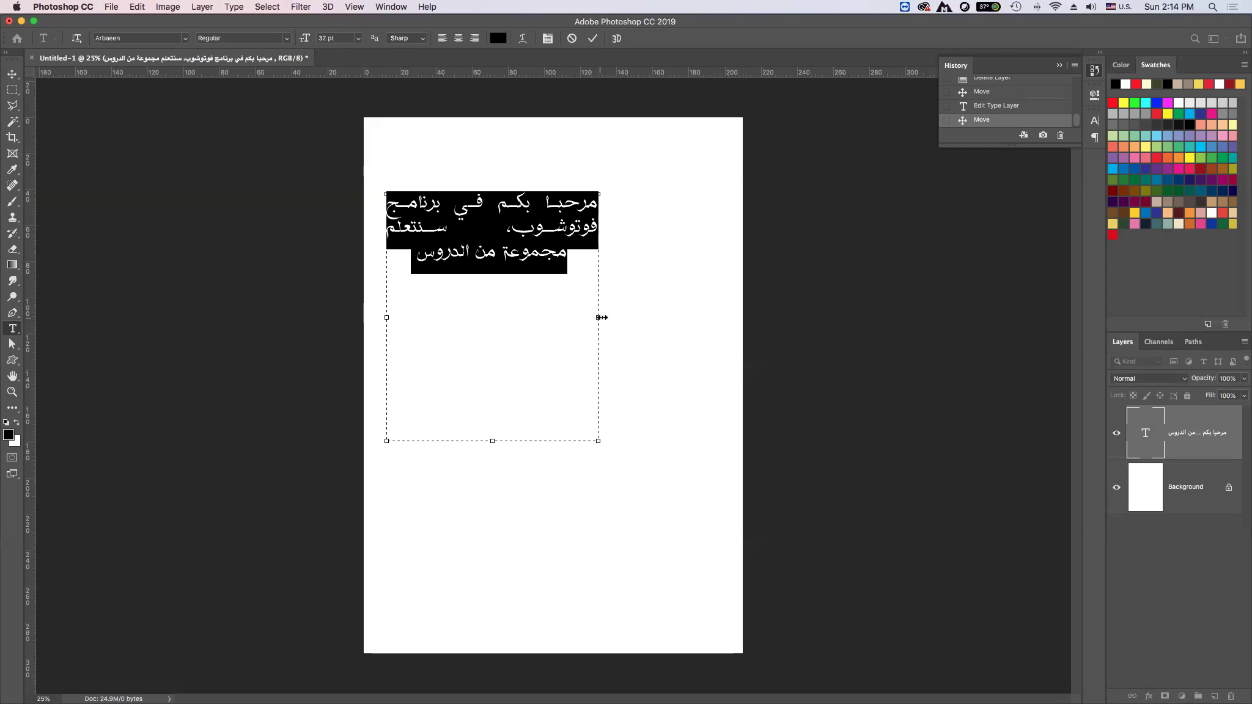
{"action": "left_click_drag", "start_coordinate": [598, 318], "coordinate": [611, 317]}
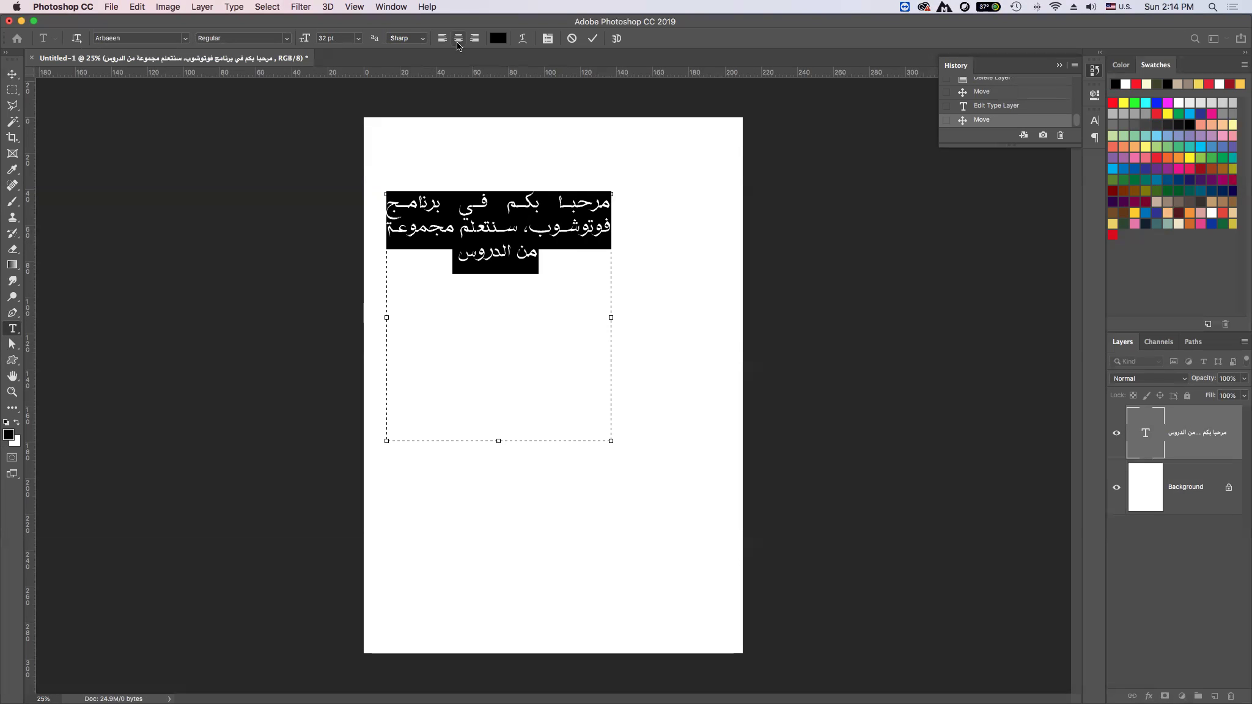
- Left-align the Arabic paragraph and bring up its text colour chooser
{"action": "left_click", "coordinate": [475, 38]}
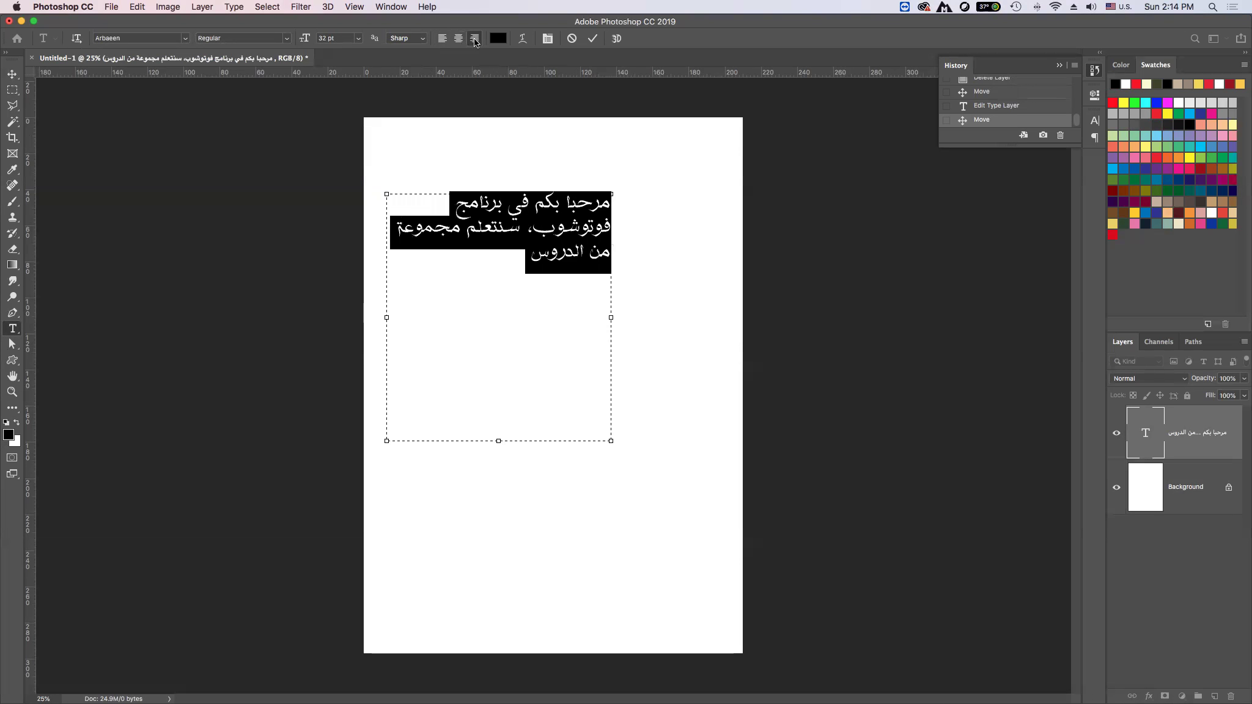
{"action": "left_click", "coordinate": [458, 39]}
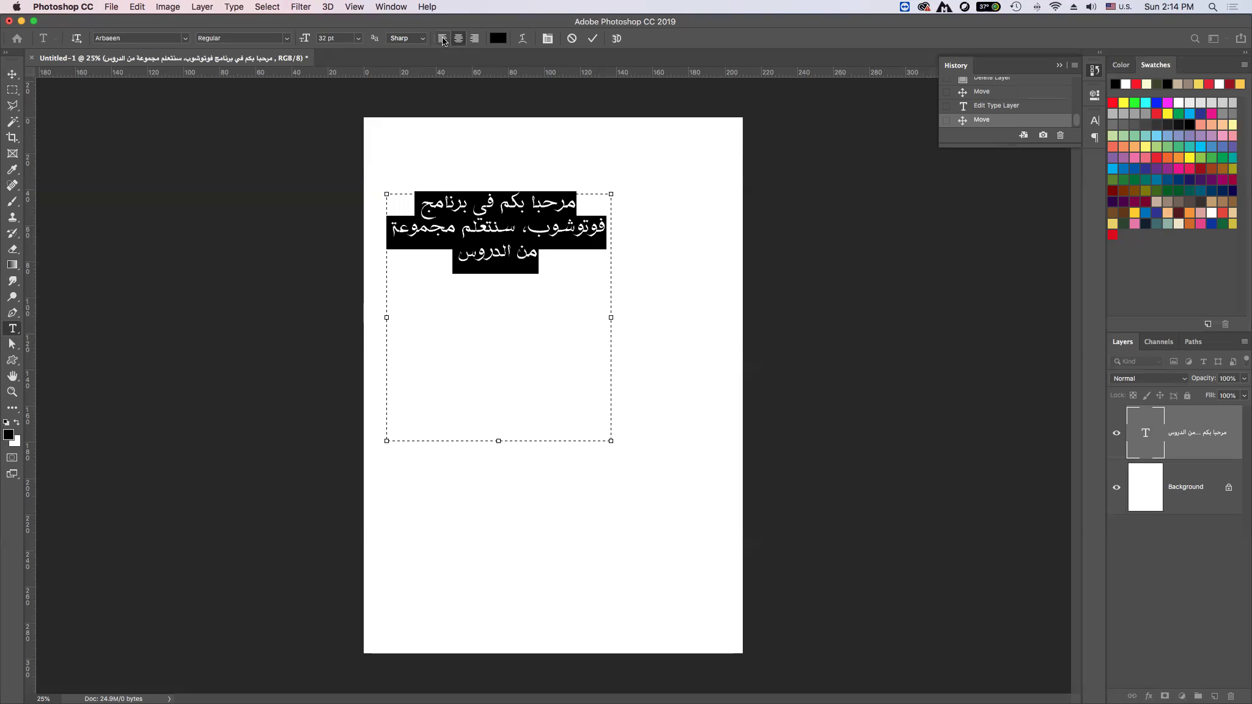
{"action": "left_click", "coordinate": [444, 41]}
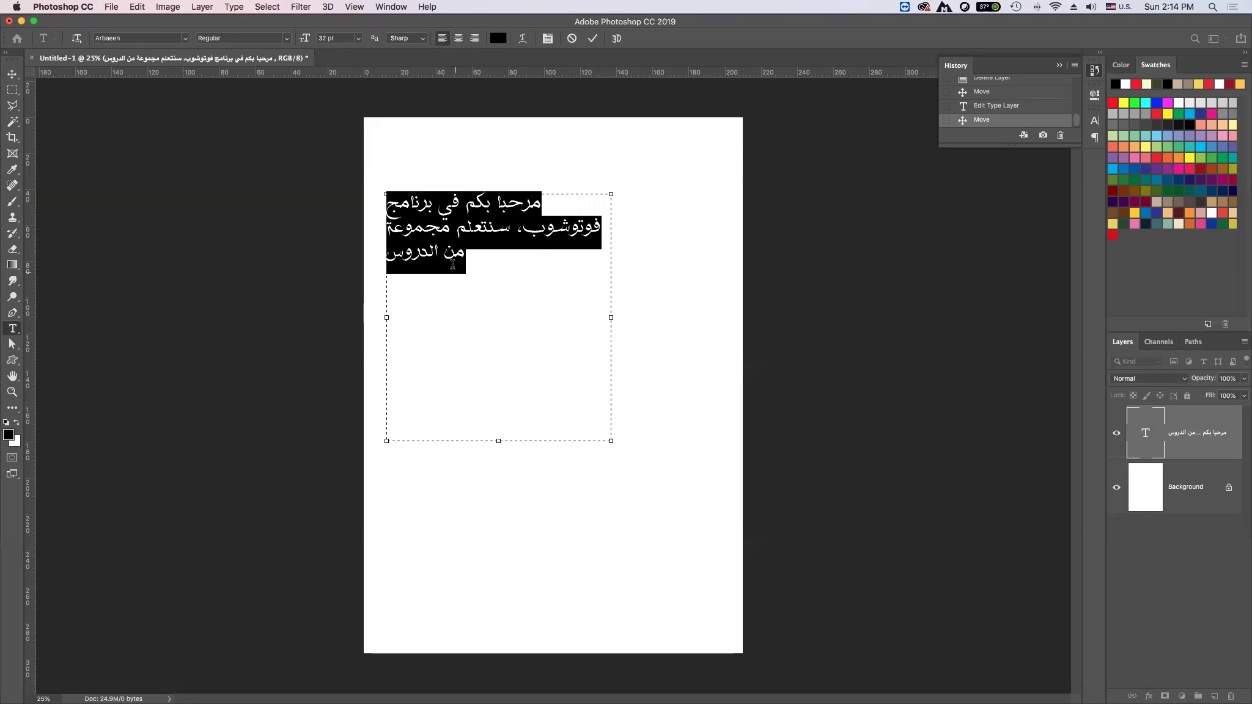
{"action": "left_click", "coordinate": [498, 39]}
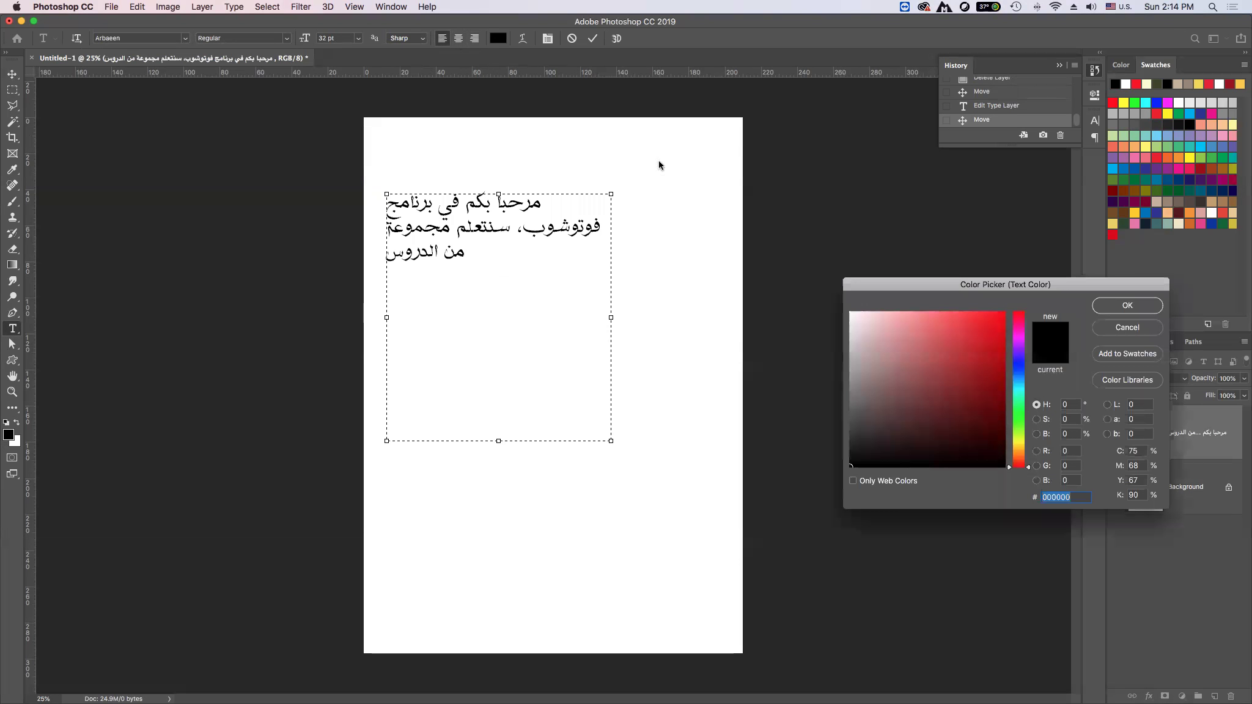
- Colour the Arabic text dark blue 0714b9, dismiss Warp Text, and show the Character panel
{"action": "left_click", "coordinate": [997, 310]}
{"action": "left_click", "coordinate": [999, 354]}
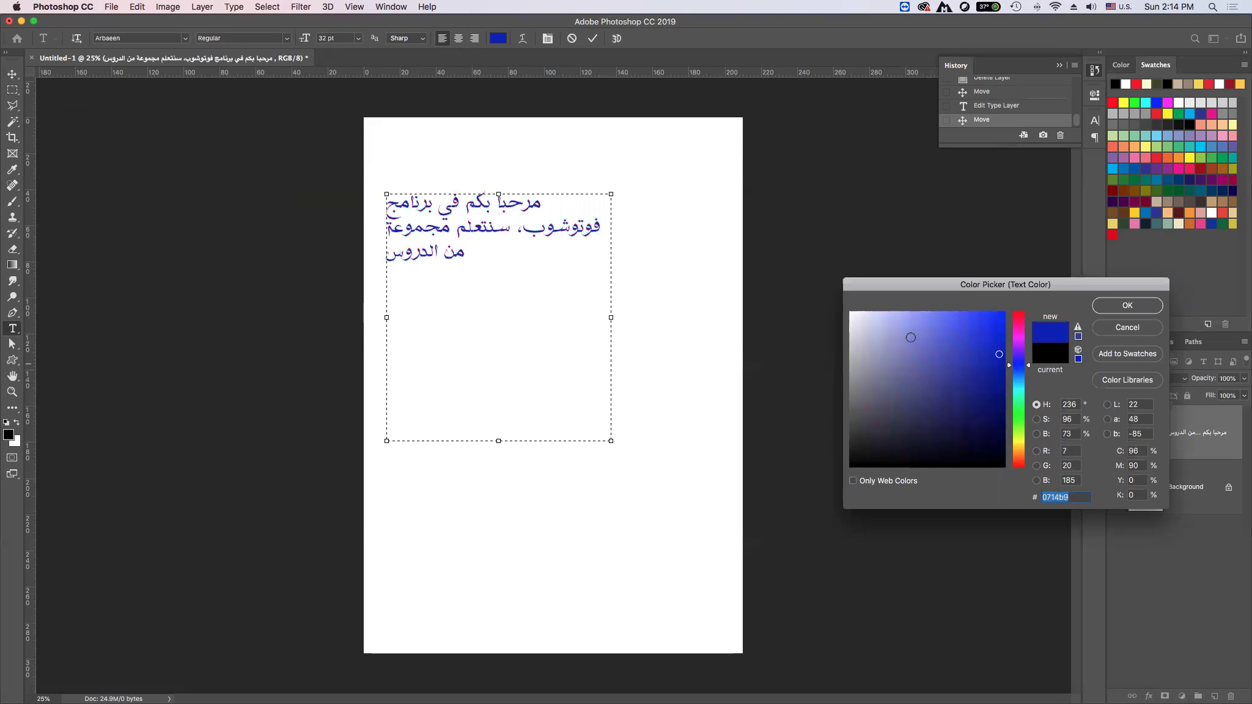
{"action": "left_click", "coordinate": [1125, 308]}
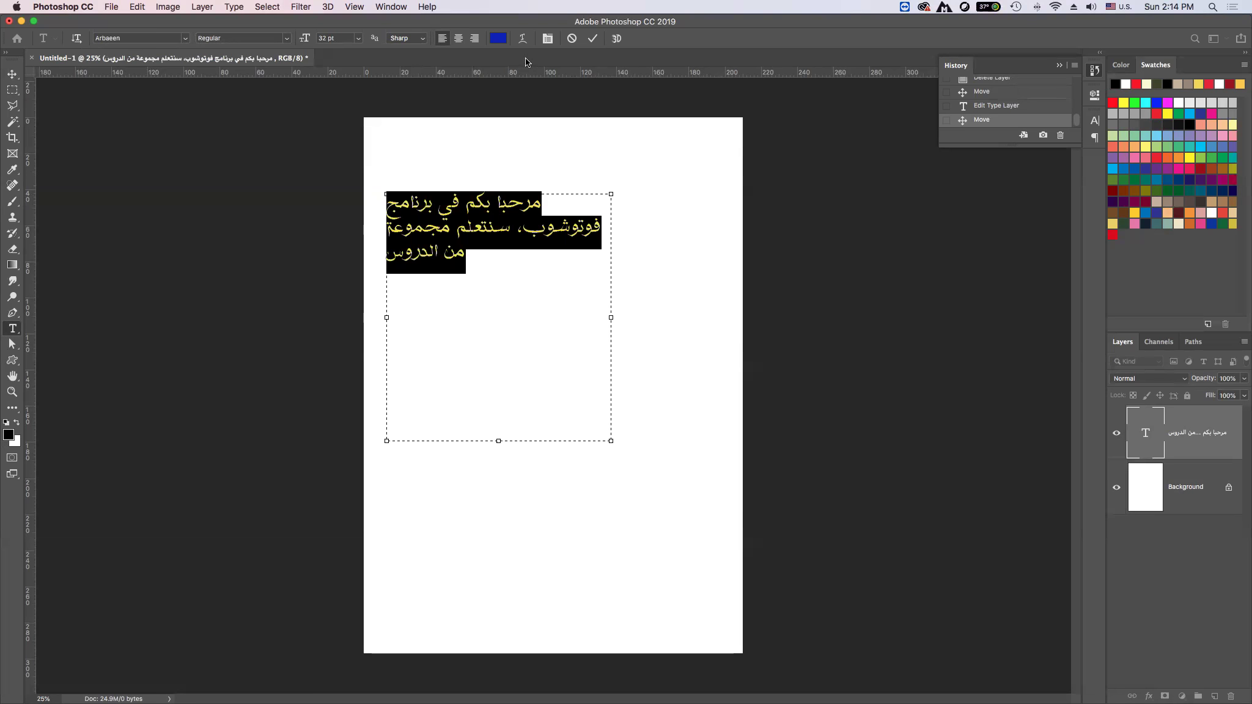
{"action": "left_click", "coordinate": [524, 39]}
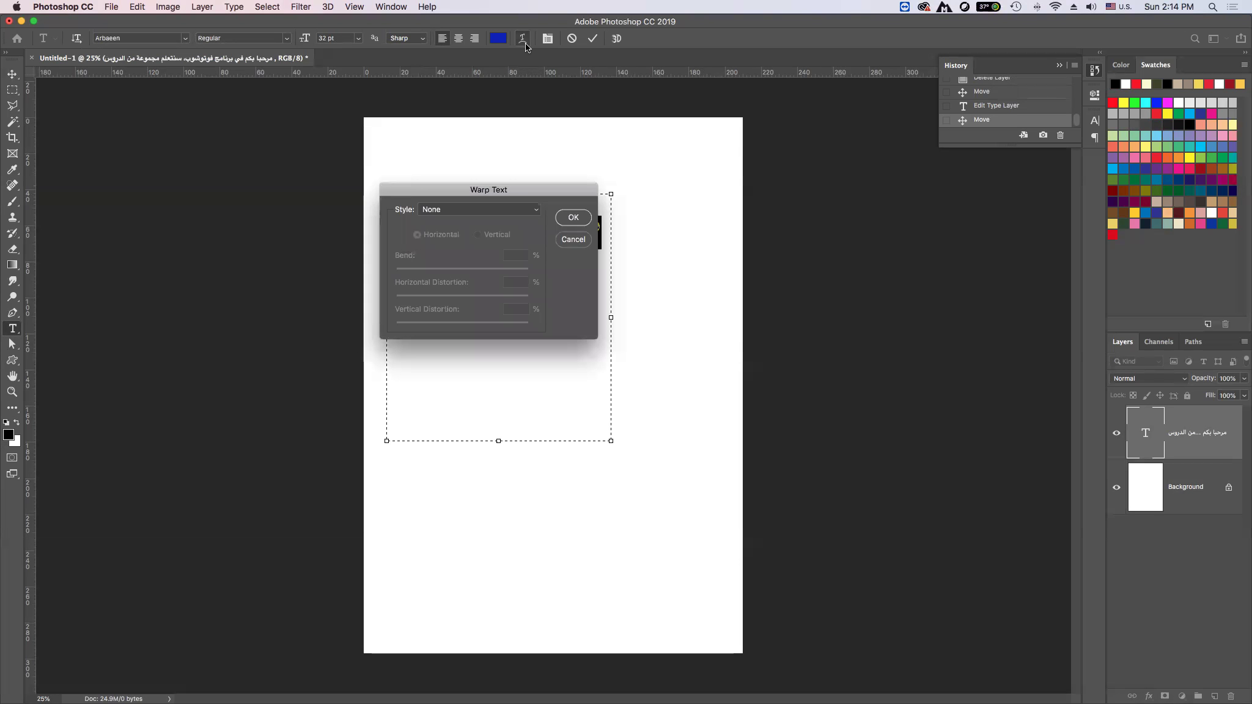
{"action": "left_click", "coordinate": [573, 240]}
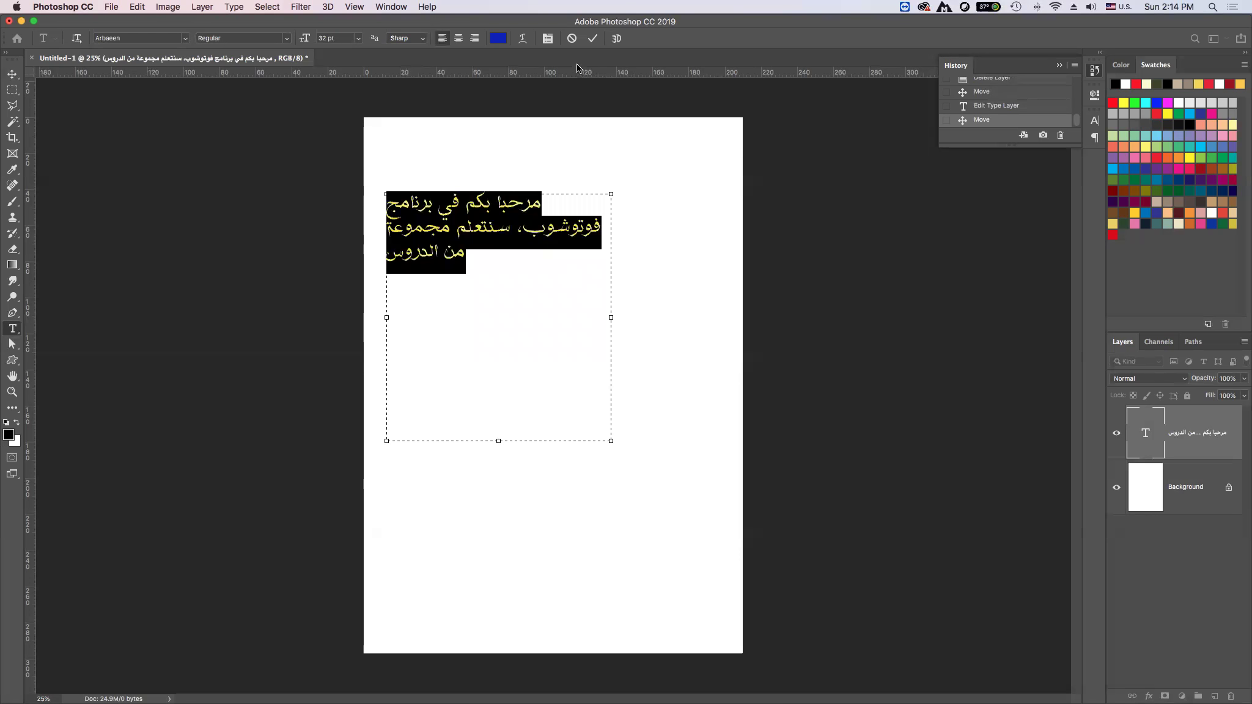
{"action": "left_click", "coordinate": [548, 39]}
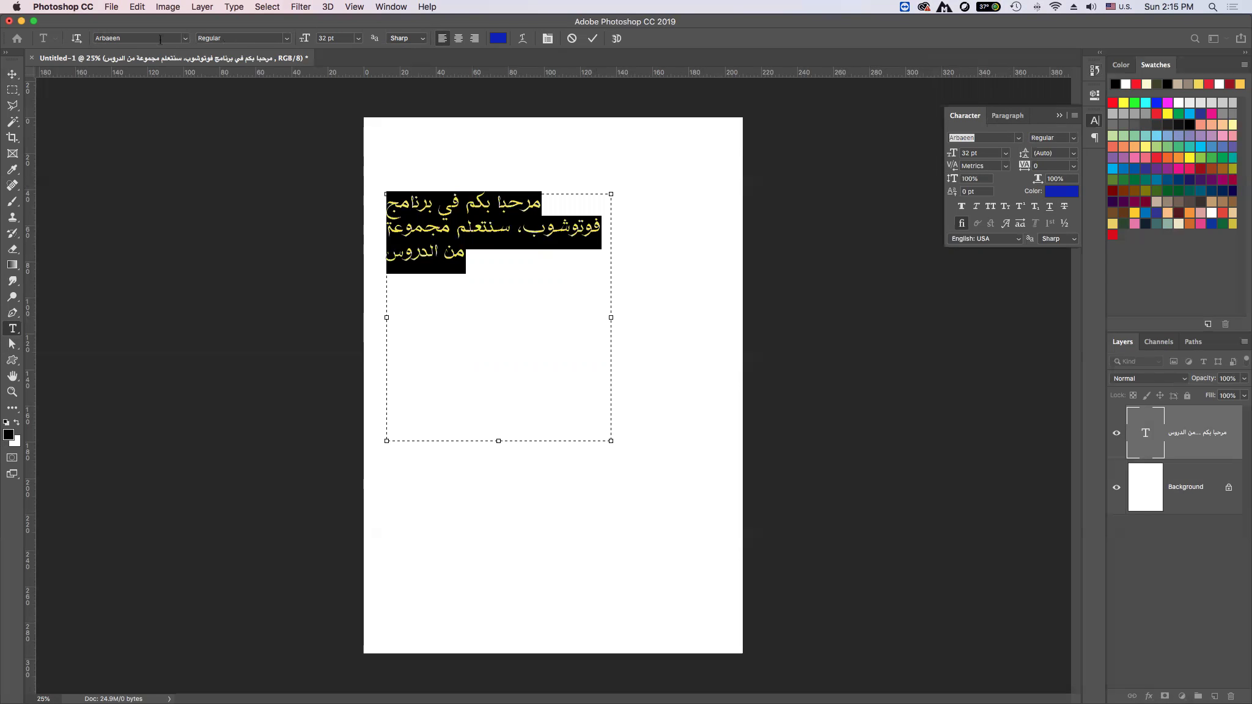
{"action": "left_click", "coordinate": [288, 39]}
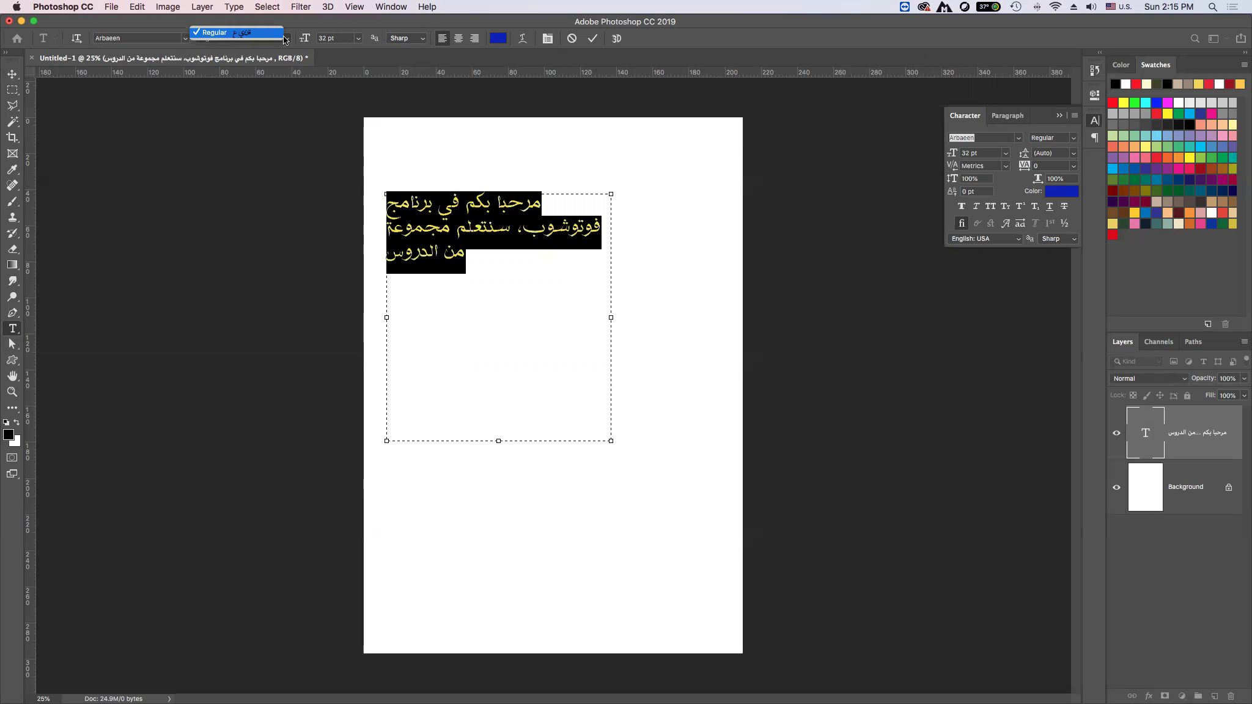
{"action": "left_click", "coordinate": [218, 38]}
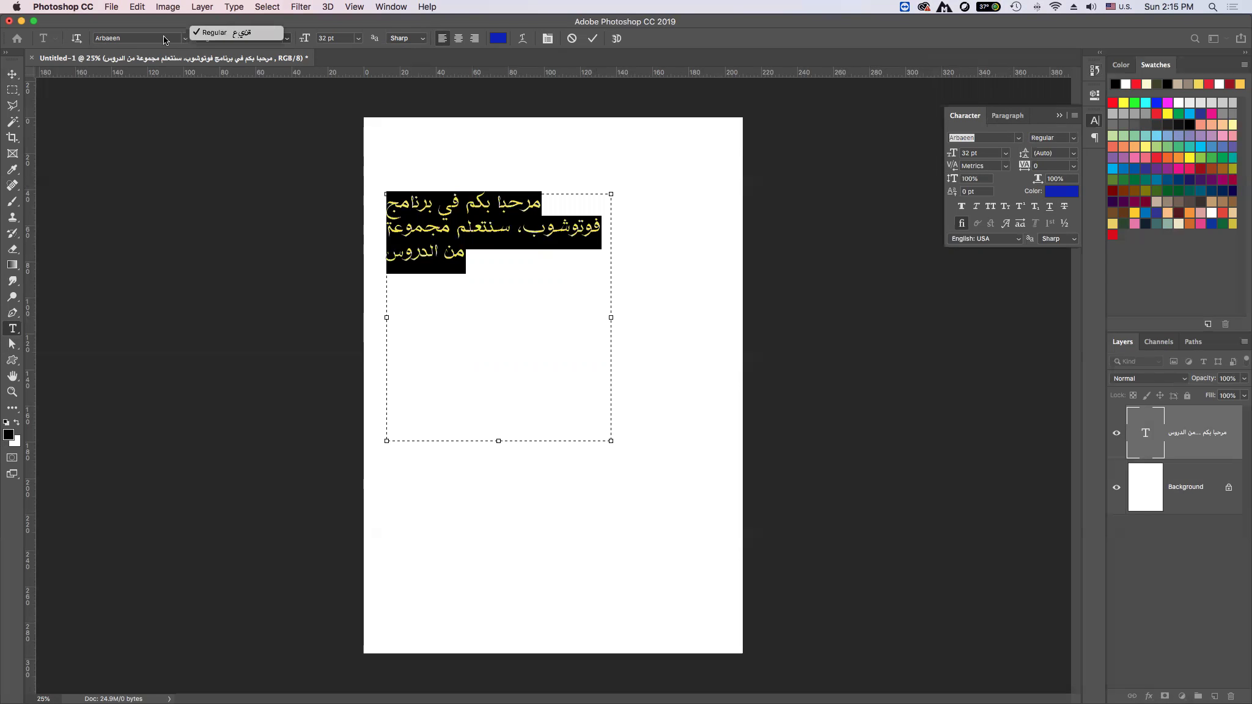
{"action": "left_click", "coordinate": [245, 39]}
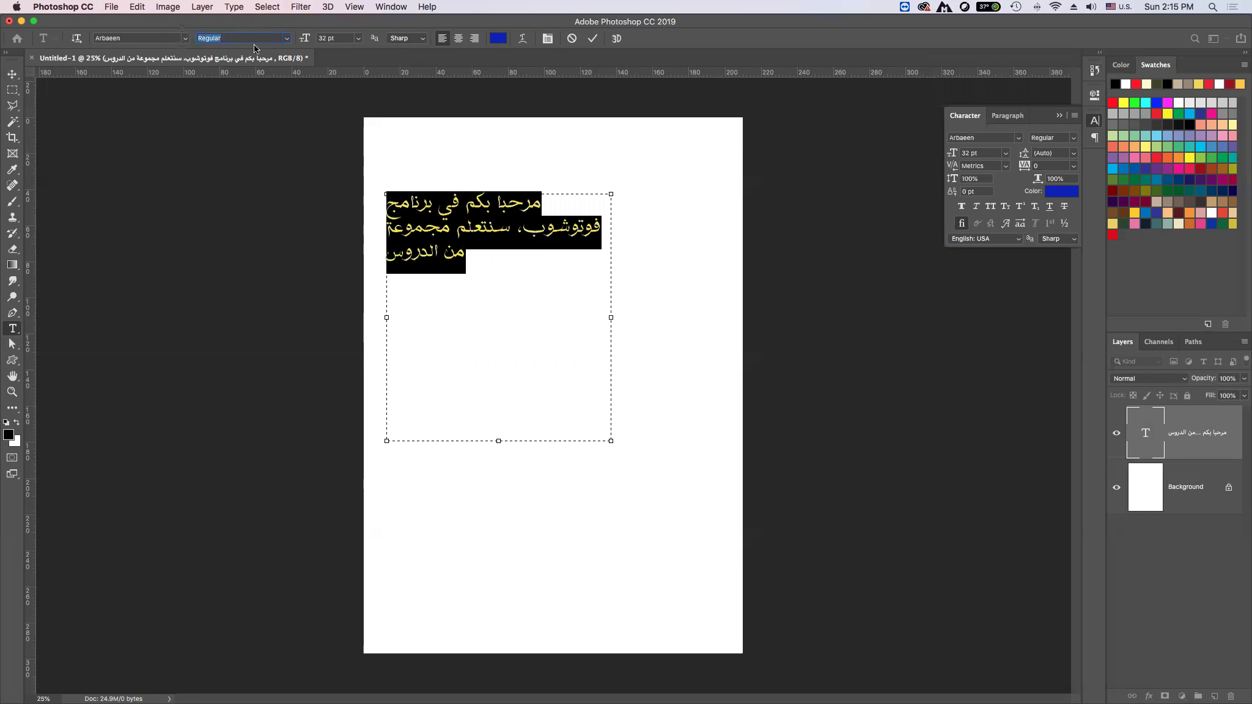
{"action": "left_click", "coordinate": [187, 39]}
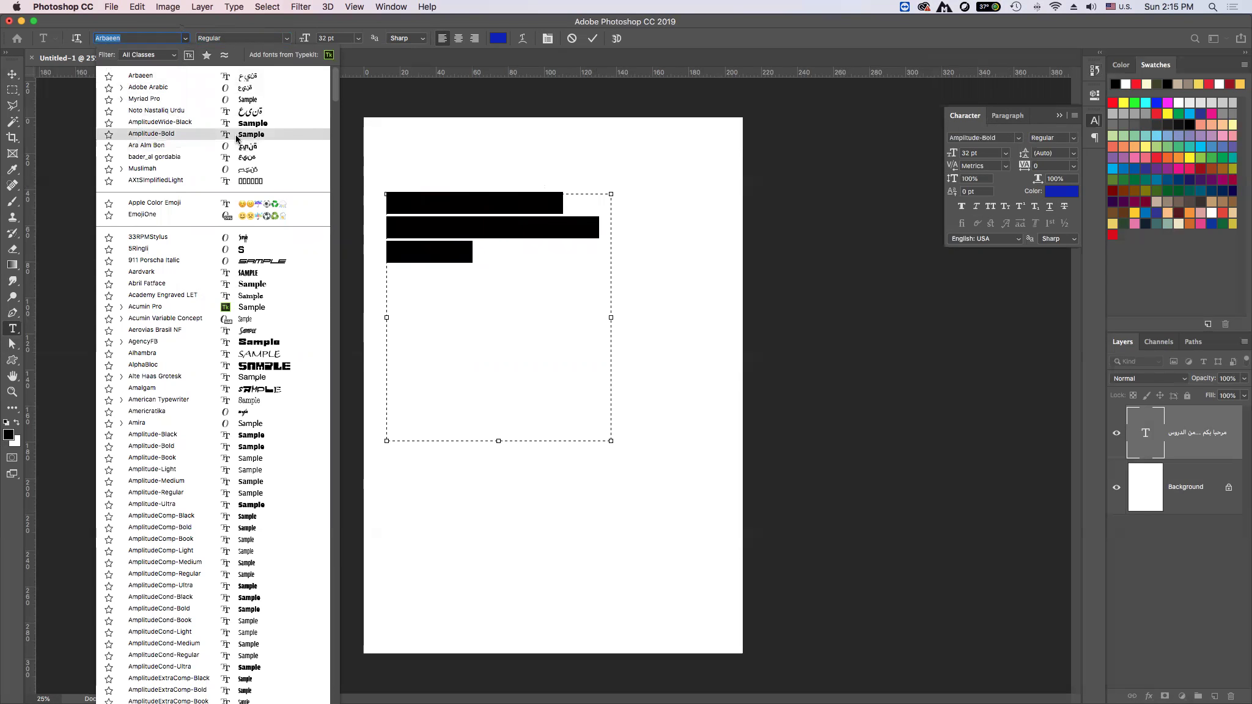
{"action": "left_click", "coordinate": [231, 86]}
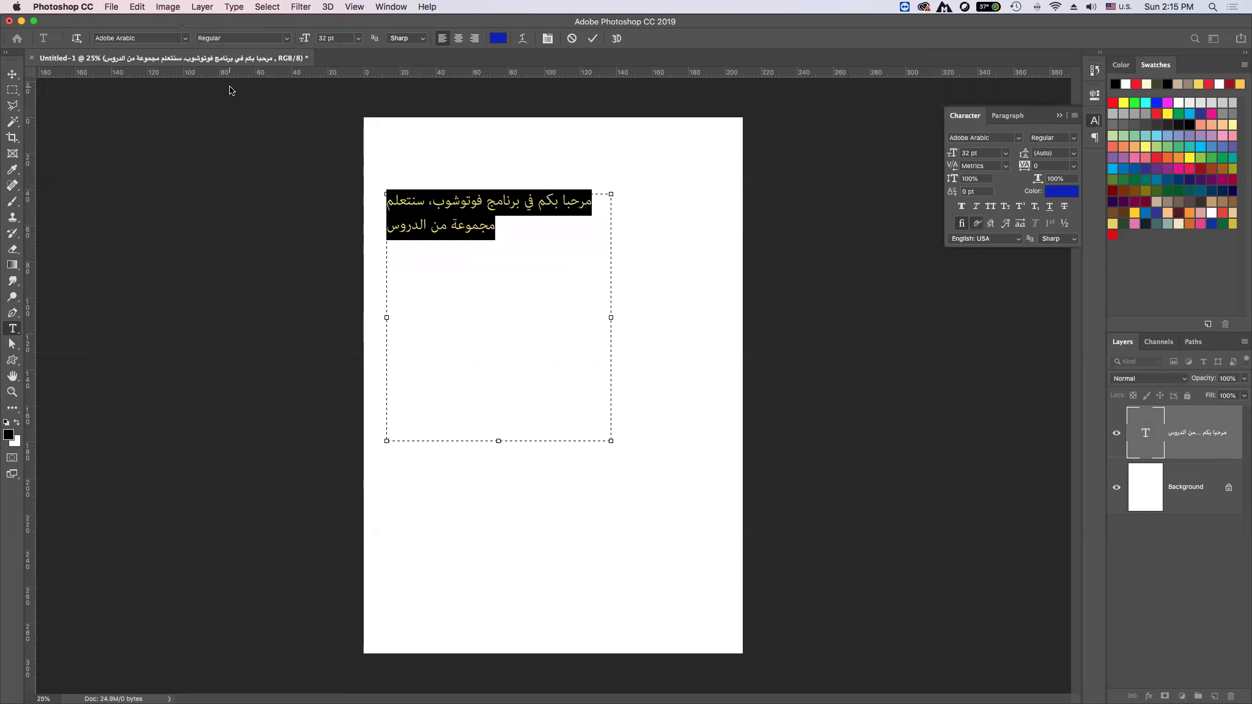
{"action": "left_click", "coordinate": [273, 39]}
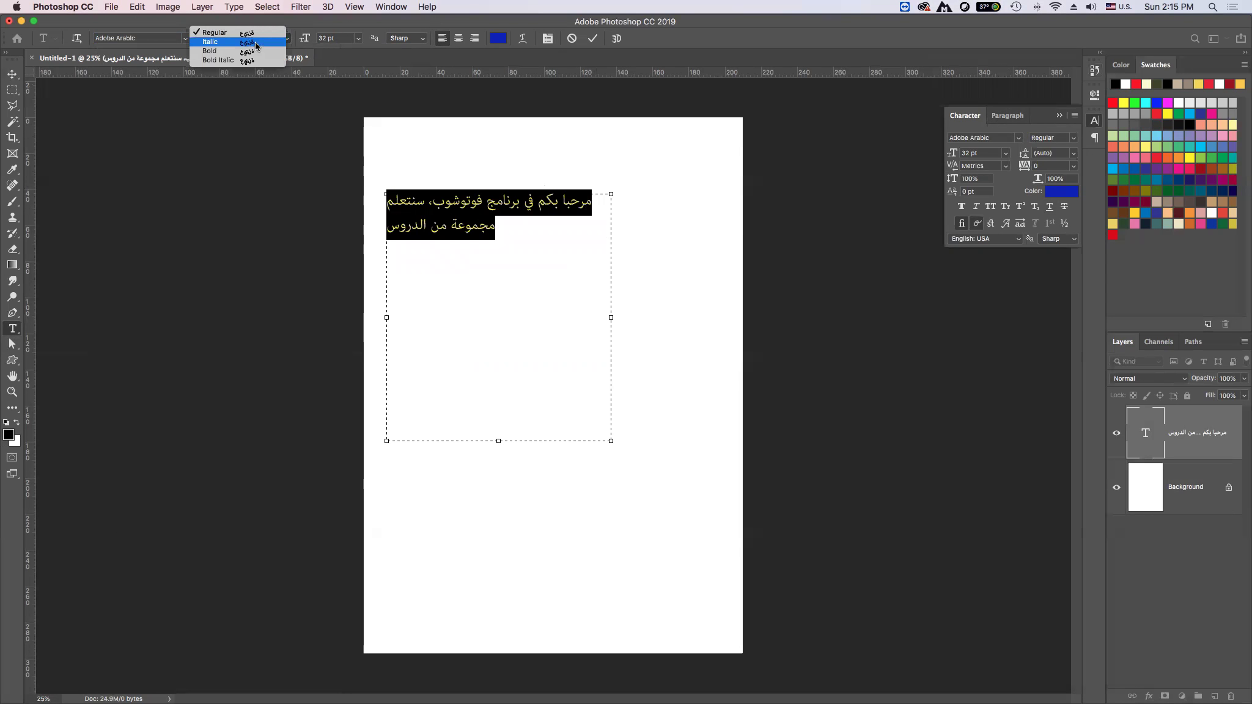
{"action": "left_click", "coordinate": [256, 41]}
{"action": "left_click", "coordinate": [279, 37]}
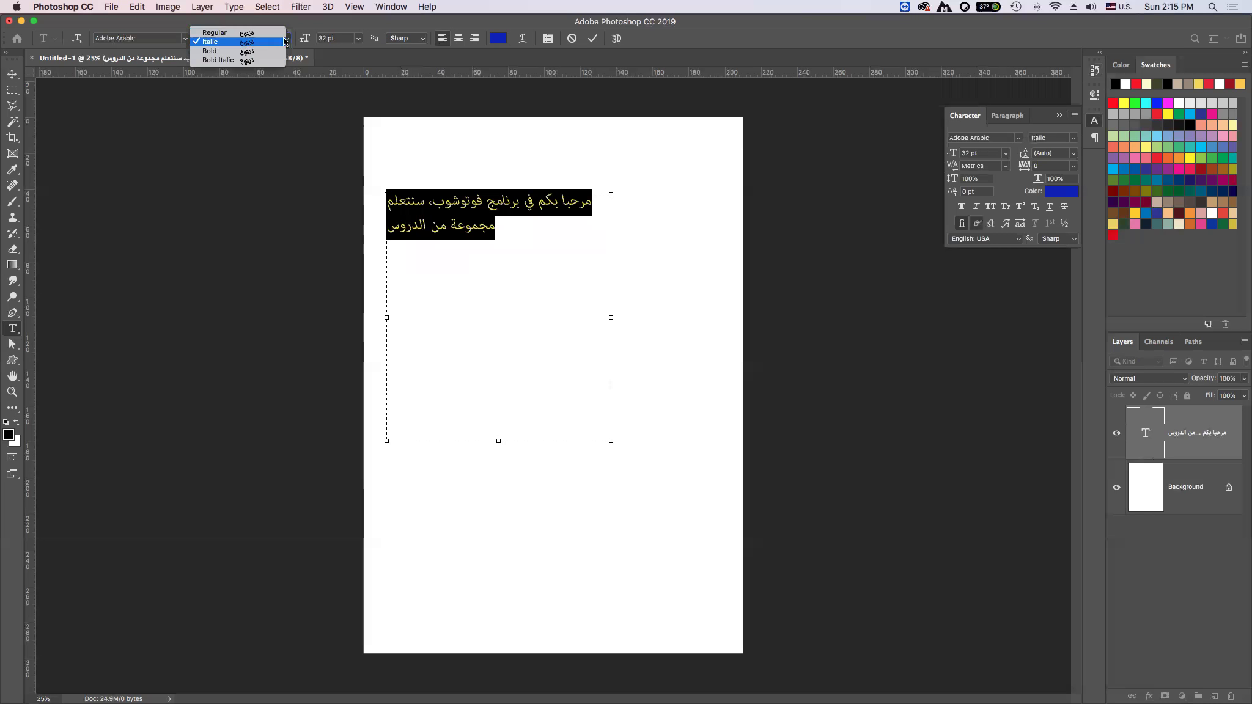
{"action": "left_click", "coordinate": [255, 55]}
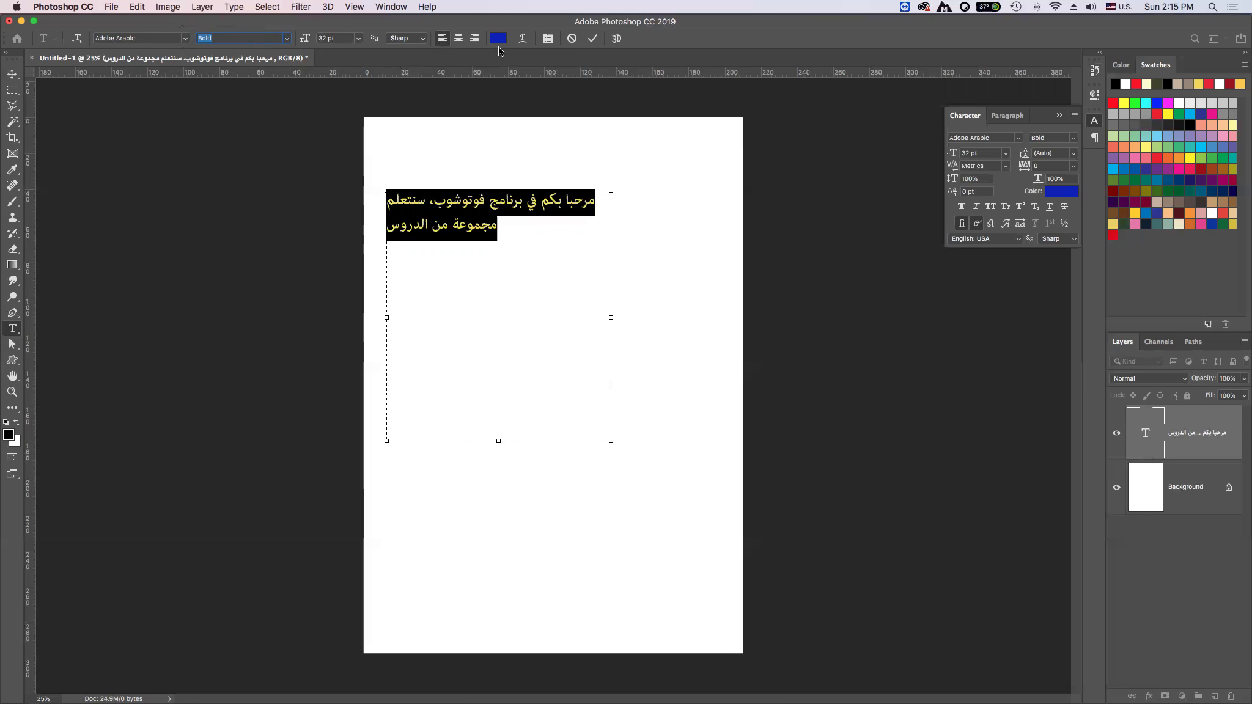
{"action": "left_click", "coordinate": [454, 226]}
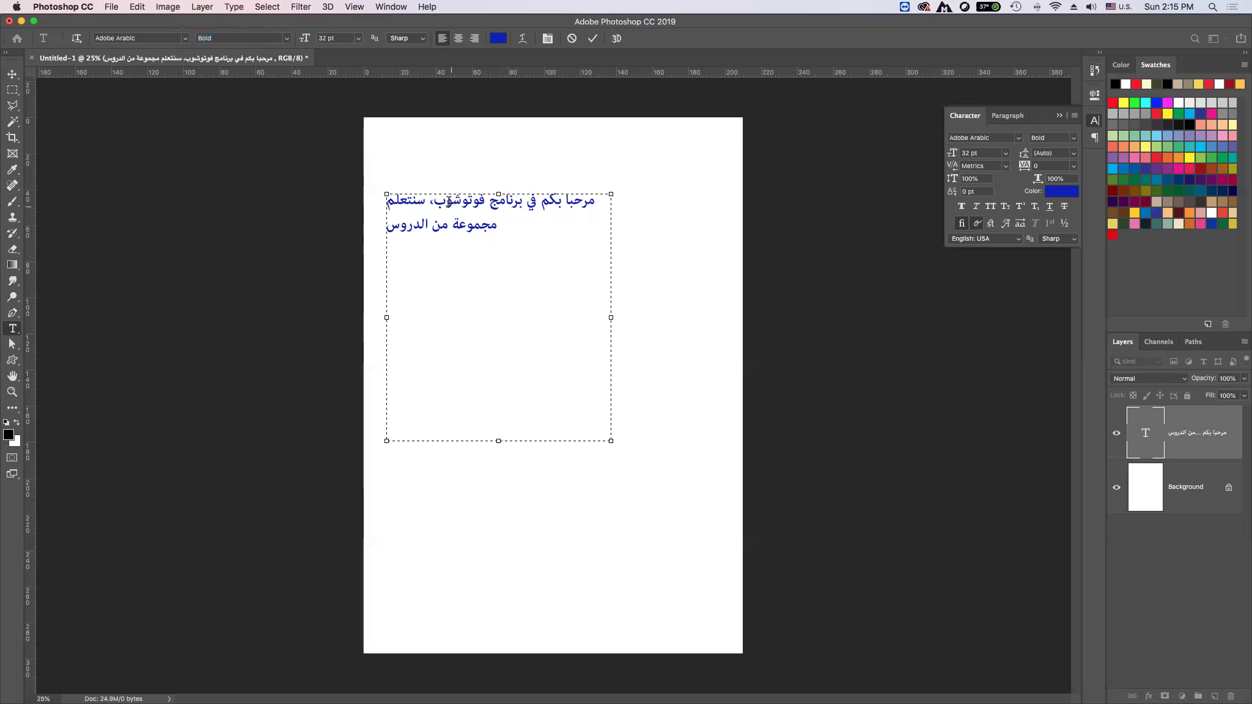
{"action": "triple_click", "coordinate": [451, 208]}
{"action": "left_click_drag", "start_coordinate": [451, 211], "coordinate": [453, 222]}
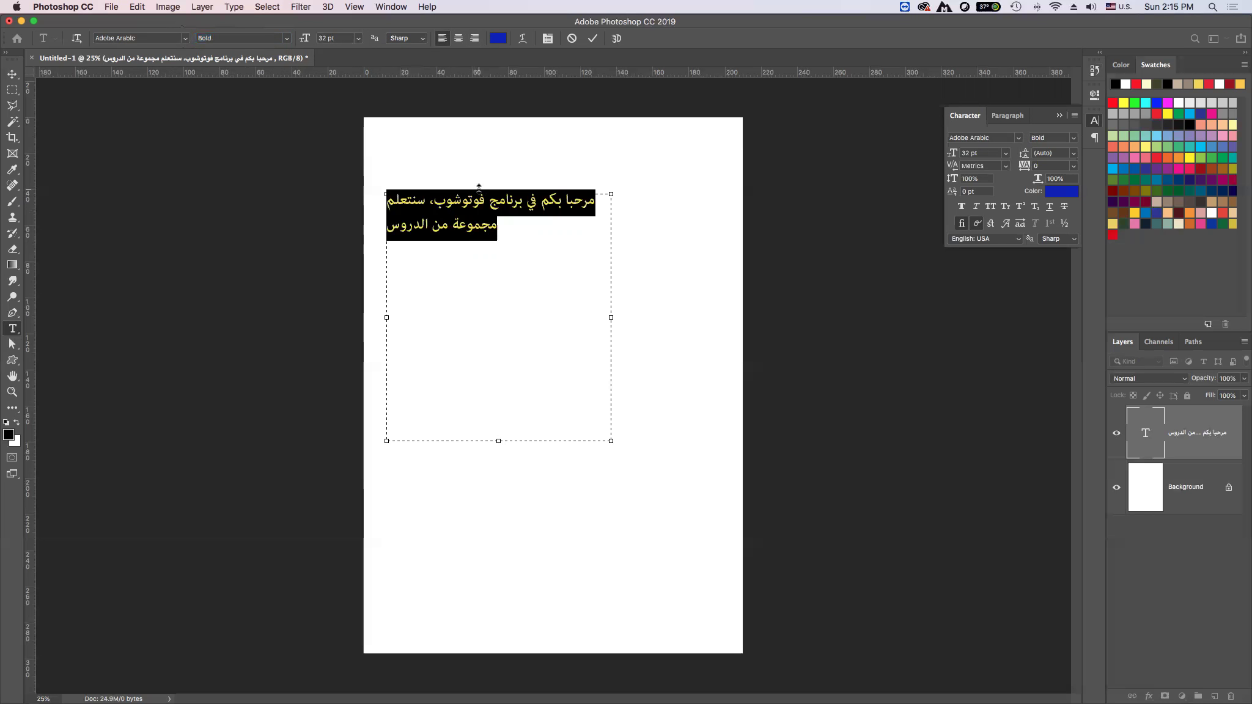
{"action": "left_click", "coordinate": [548, 39]}
{"action": "left_click", "coordinate": [548, 40]}
{"action": "left_click", "coordinate": [548, 39]}
{"action": "left_click", "coordinate": [1095, 122]}
{"action": "left_click", "coordinate": [1095, 122]}
{"action": "left_click", "coordinate": [1093, 138]}
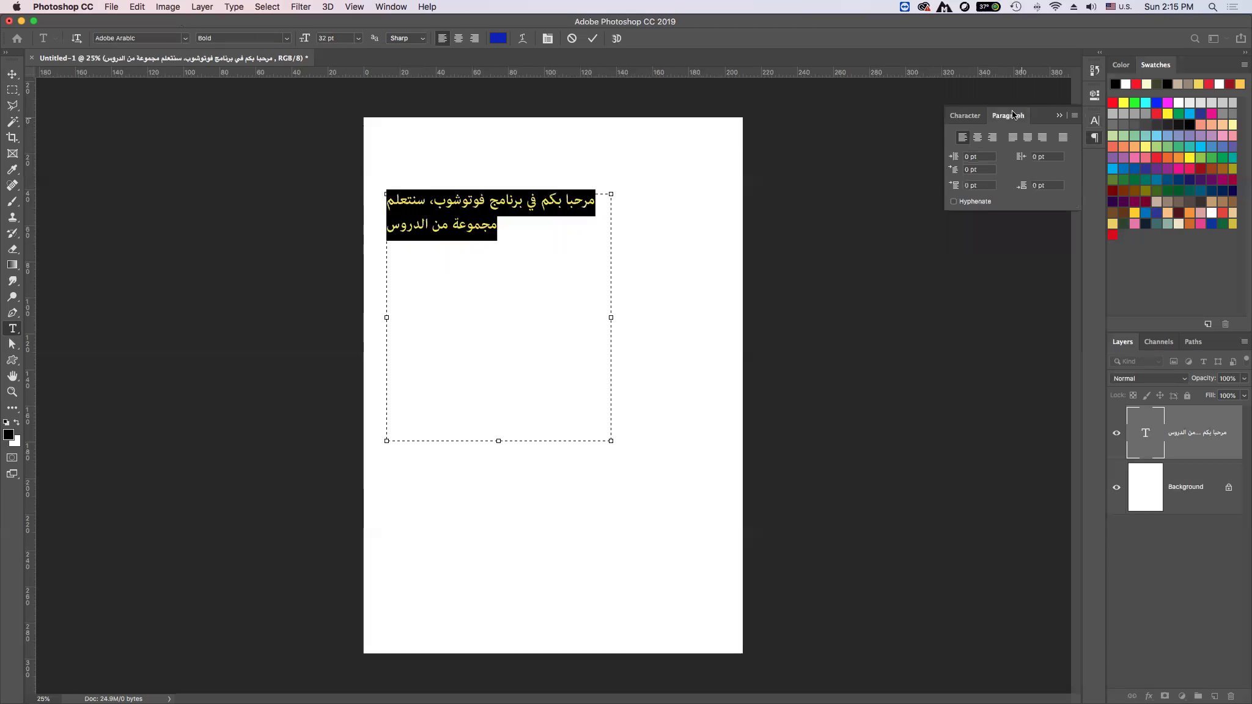
{"action": "left_click", "coordinate": [1093, 121]}
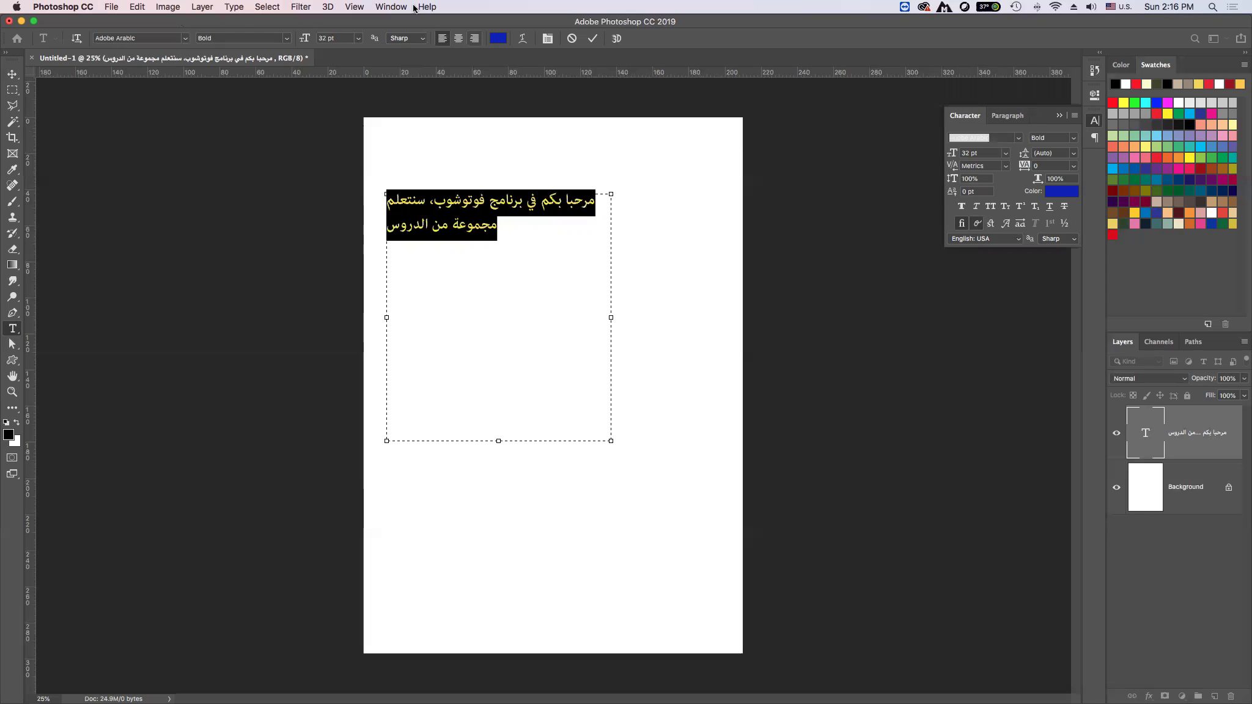
- Show the Paragraph panel via Window and dock it beneath the separated Character panel
{"action": "left_click", "coordinate": [392, 7]}
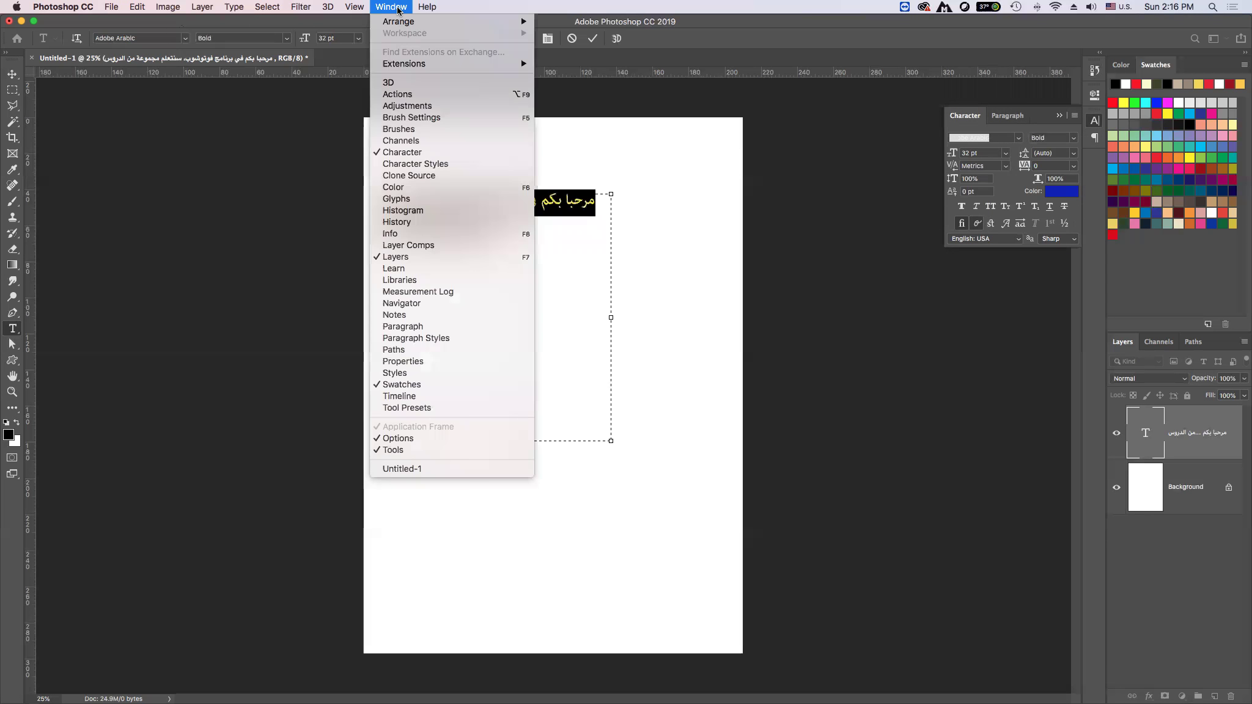
{"action": "left_click", "coordinate": [411, 329]}
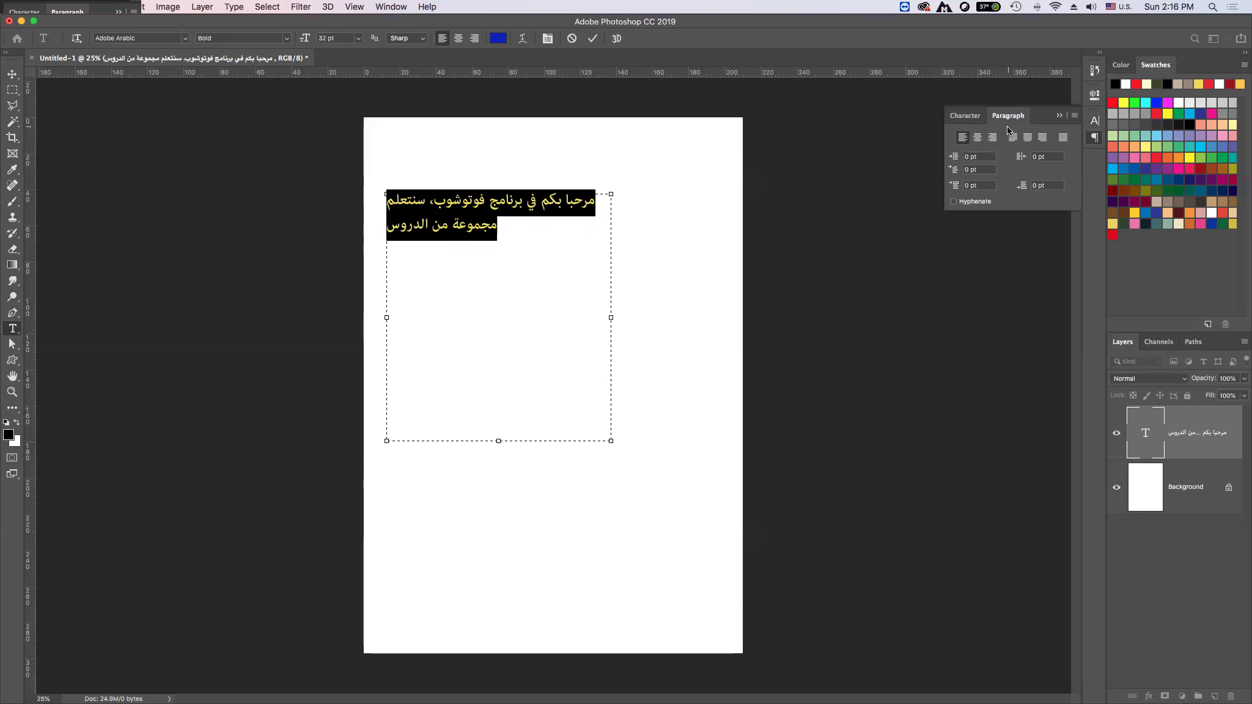
{"action": "left_click", "coordinate": [963, 117]}
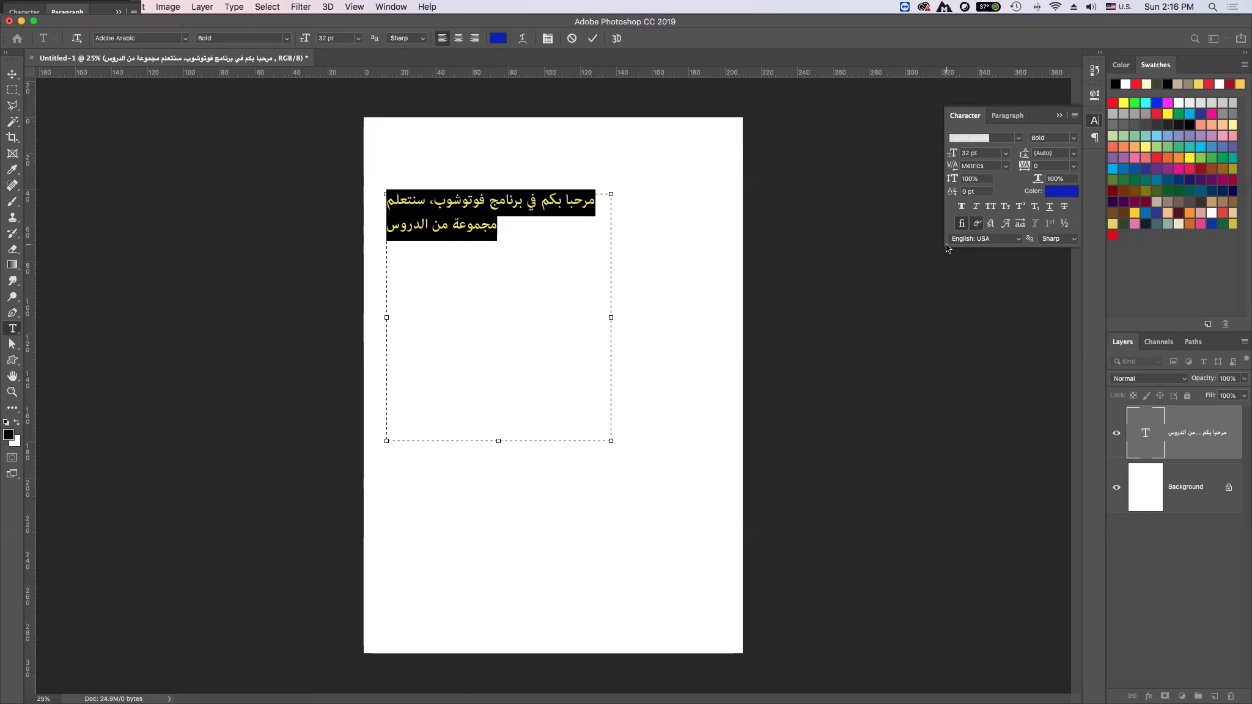
{"action": "left_click_drag", "start_coordinate": [962, 118], "coordinate": [801, 114]}
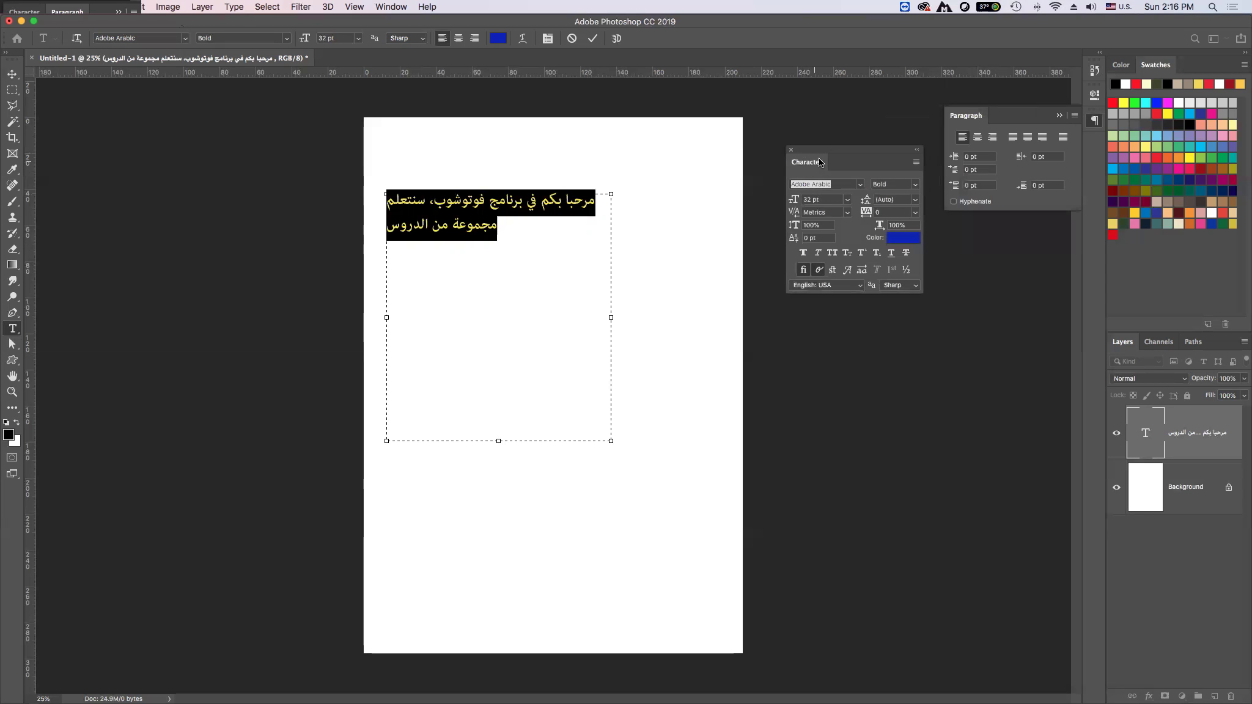
{"action": "left_click_drag", "start_coordinate": [964, 117], "coordinate": [789, 267]}
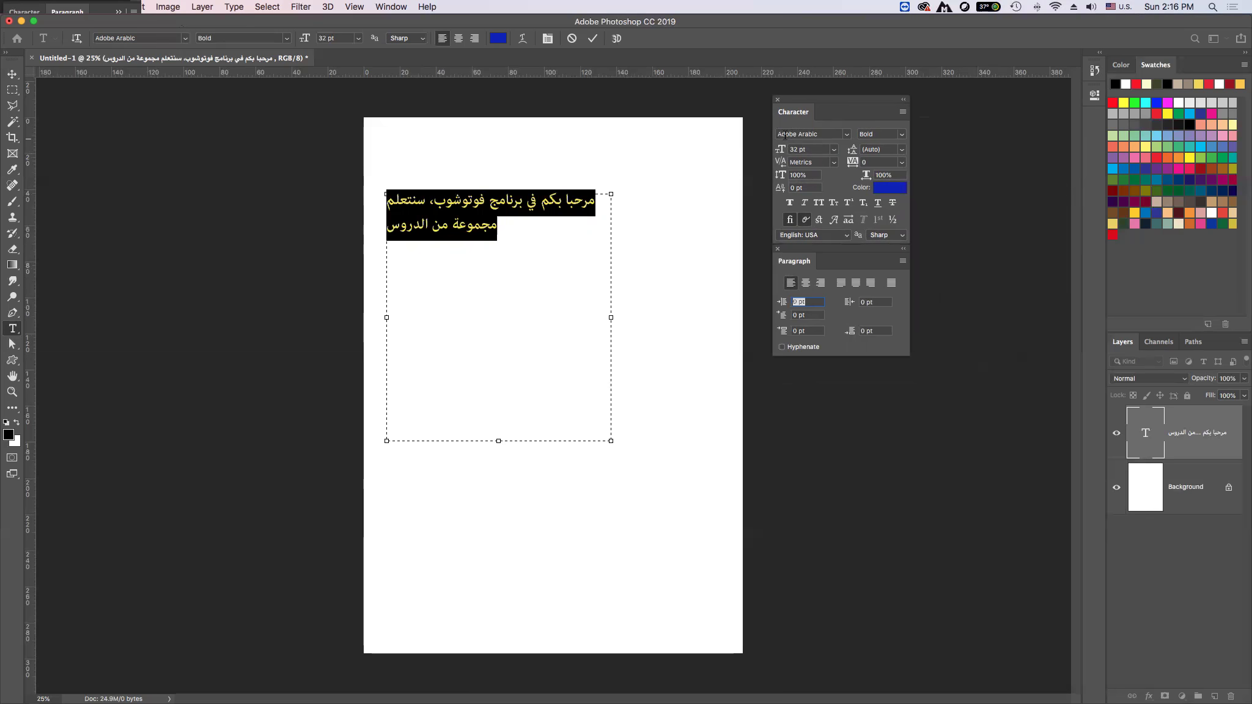
- Set the Arabic paragraph to Arbaeen Regular in the Character panel
{"action": "left_click", "coordinate": [848, 135]}
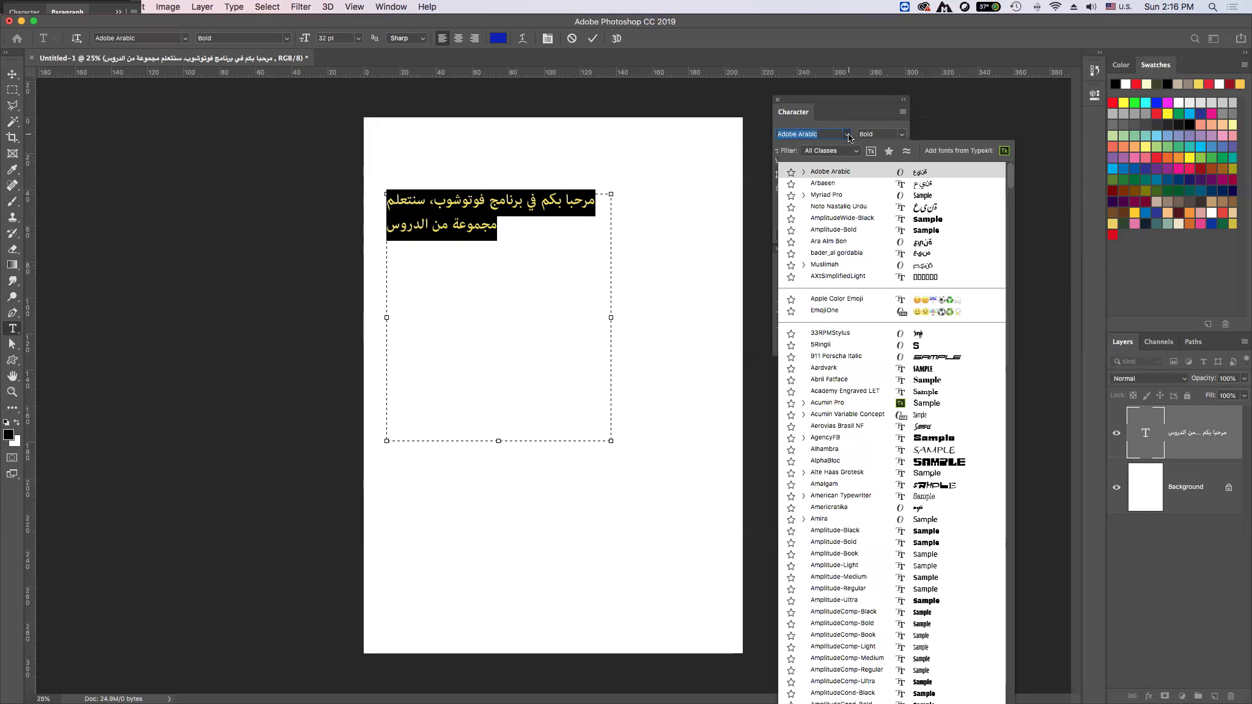
{"action": "left_click", "coordinate": [871, 185]}
{"action": "left_click", "coordinate": [900, 136]}
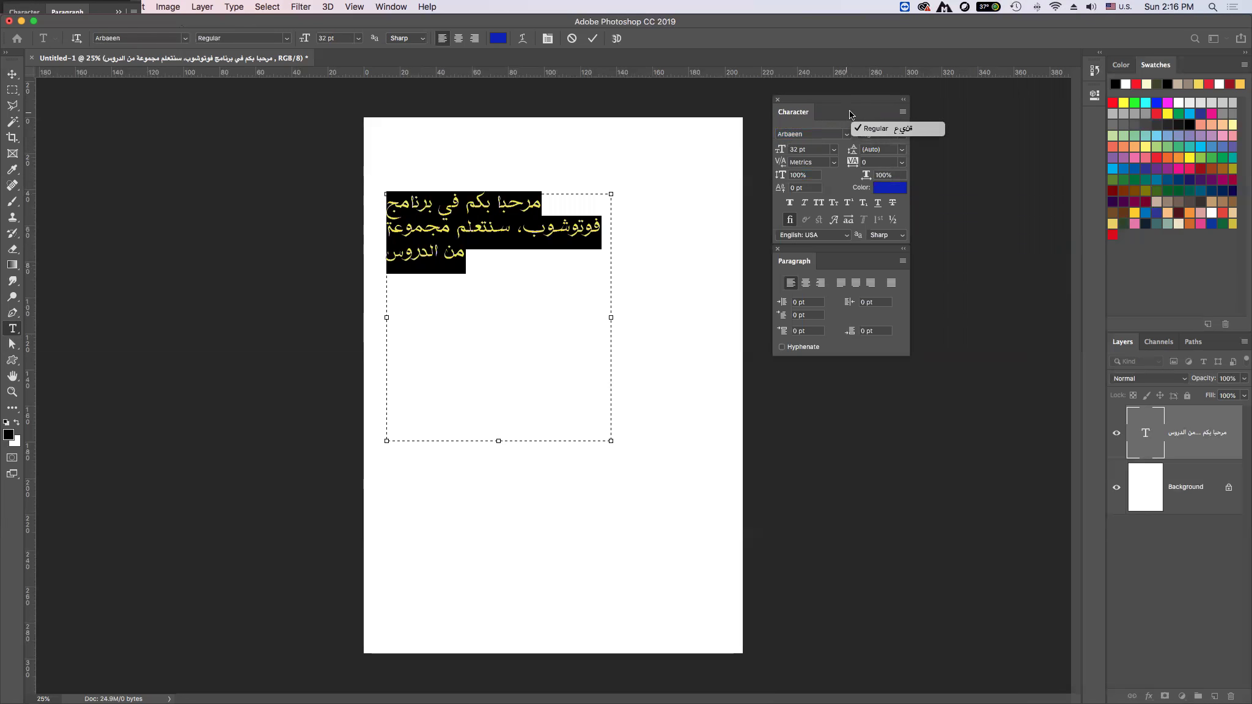
{"action": "left_click", "coordinate": [866, 126]}
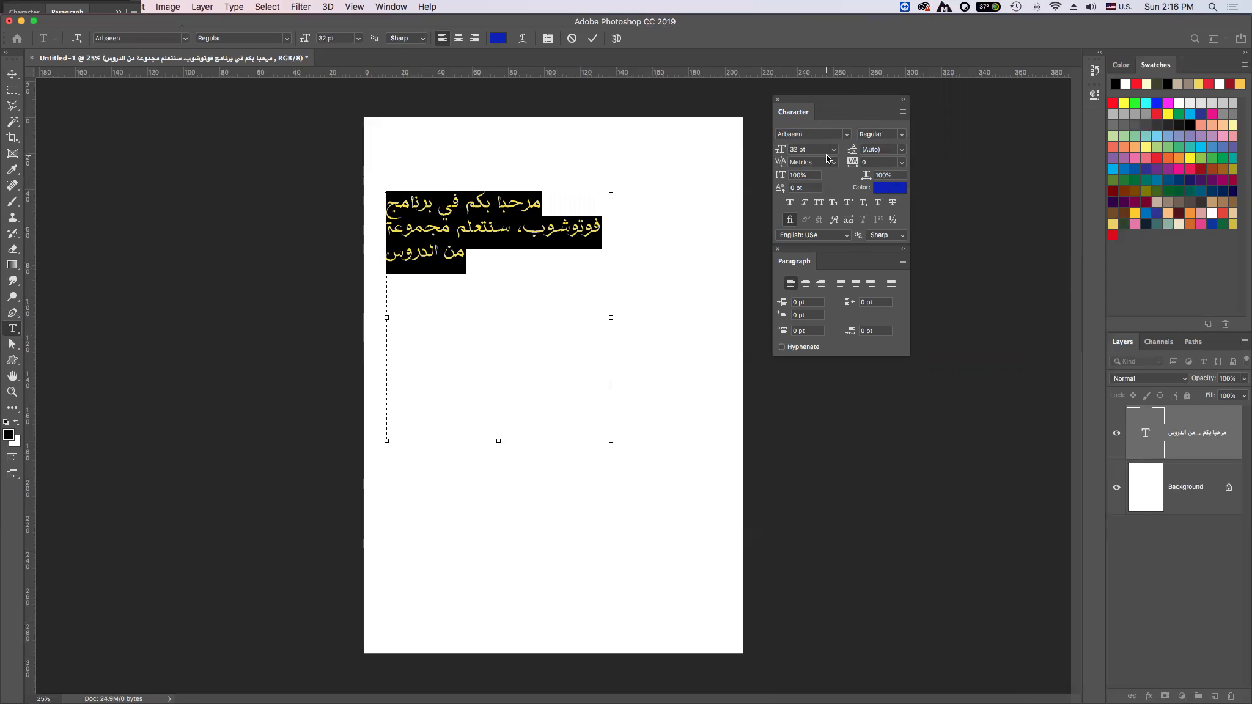
- Set the Arabic text size to 36 pt after trying 48 pt and 16 pt
{"action": "left_click", "coordinate": [791, 149]}
{"action": "left_click", "coordinate": [834, 150]}
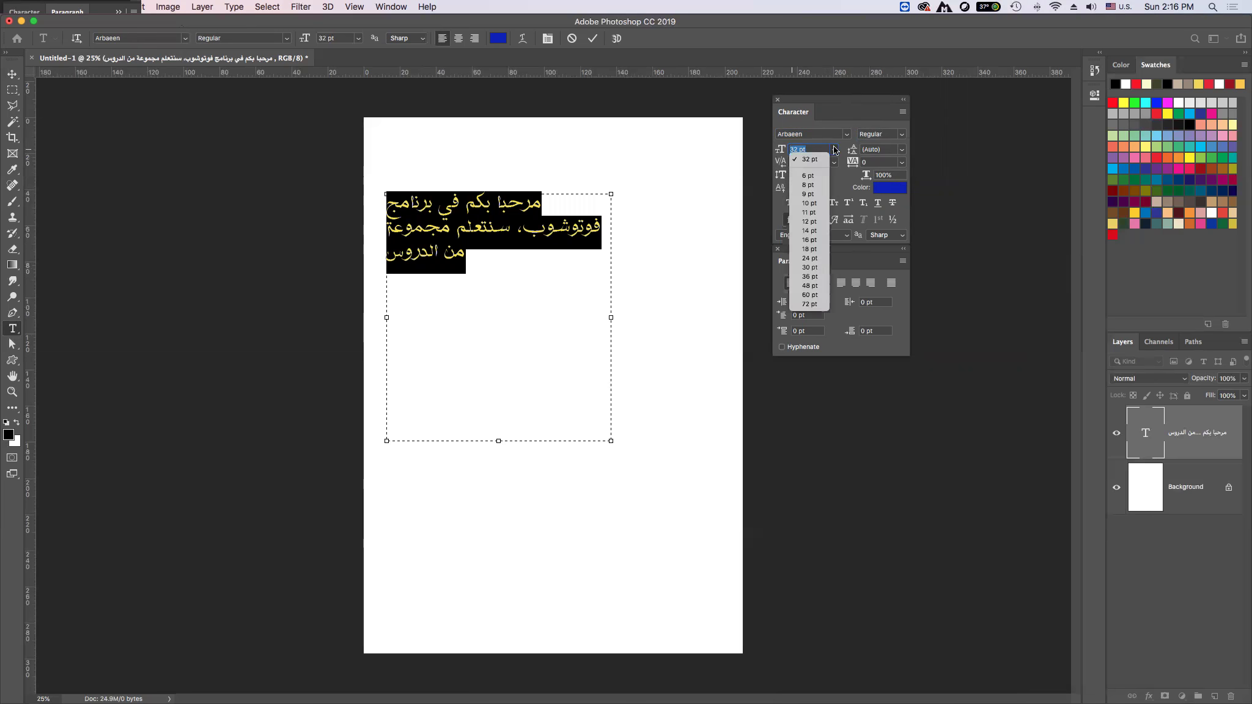
{"action": "left_click", "coordinate": [810, 286]}
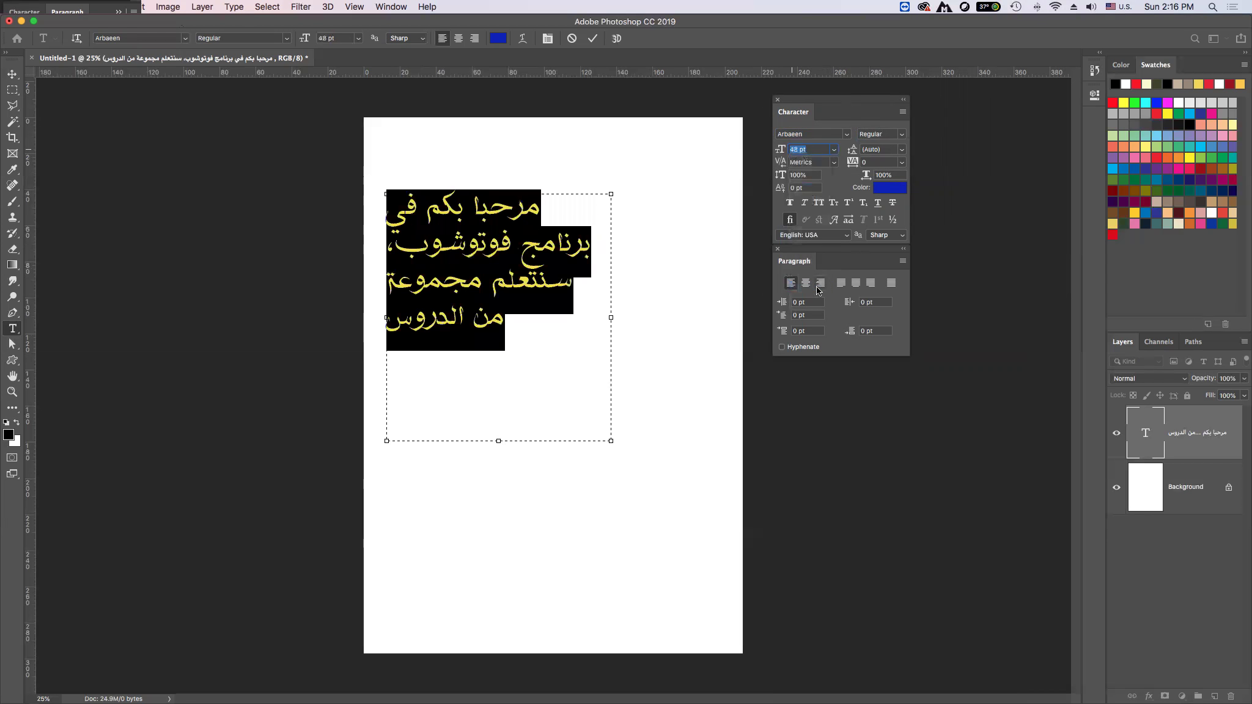
{"action": "left_click", "coordinate": [869, 149]}
{"action": "left_click", "coordinate": [901, 149]}
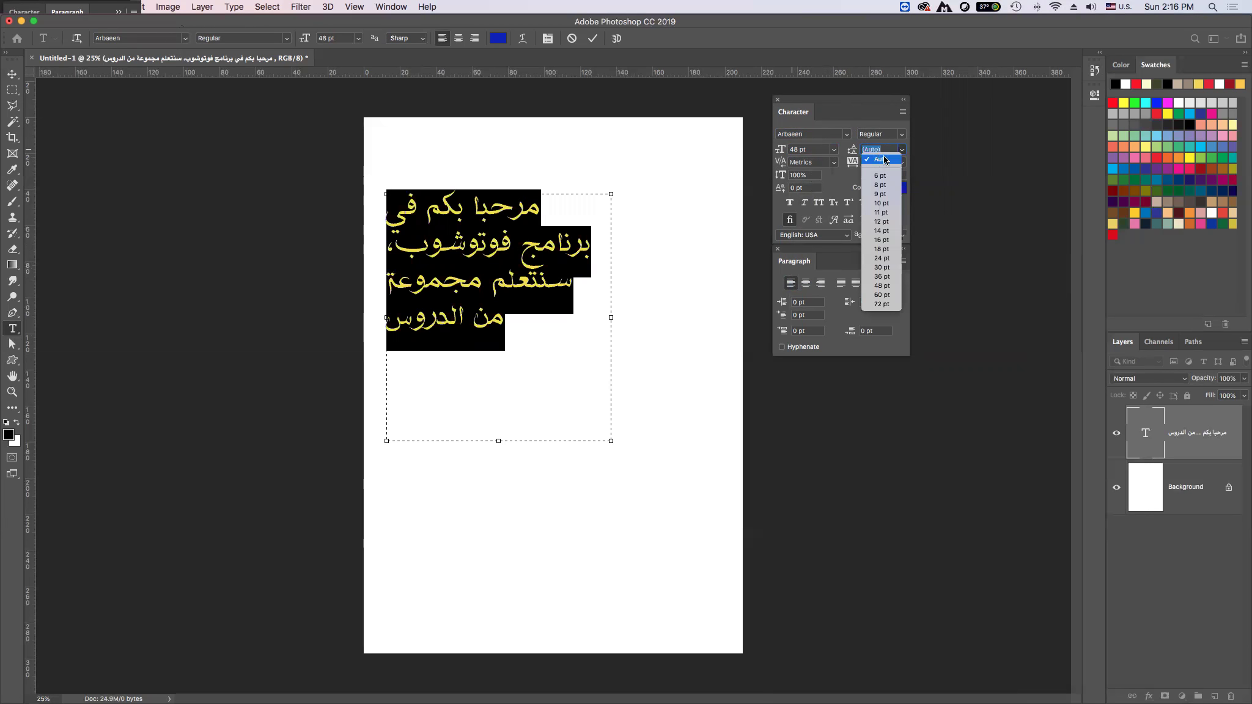
{"action": "left_click", "coordinate": [890, 160]}
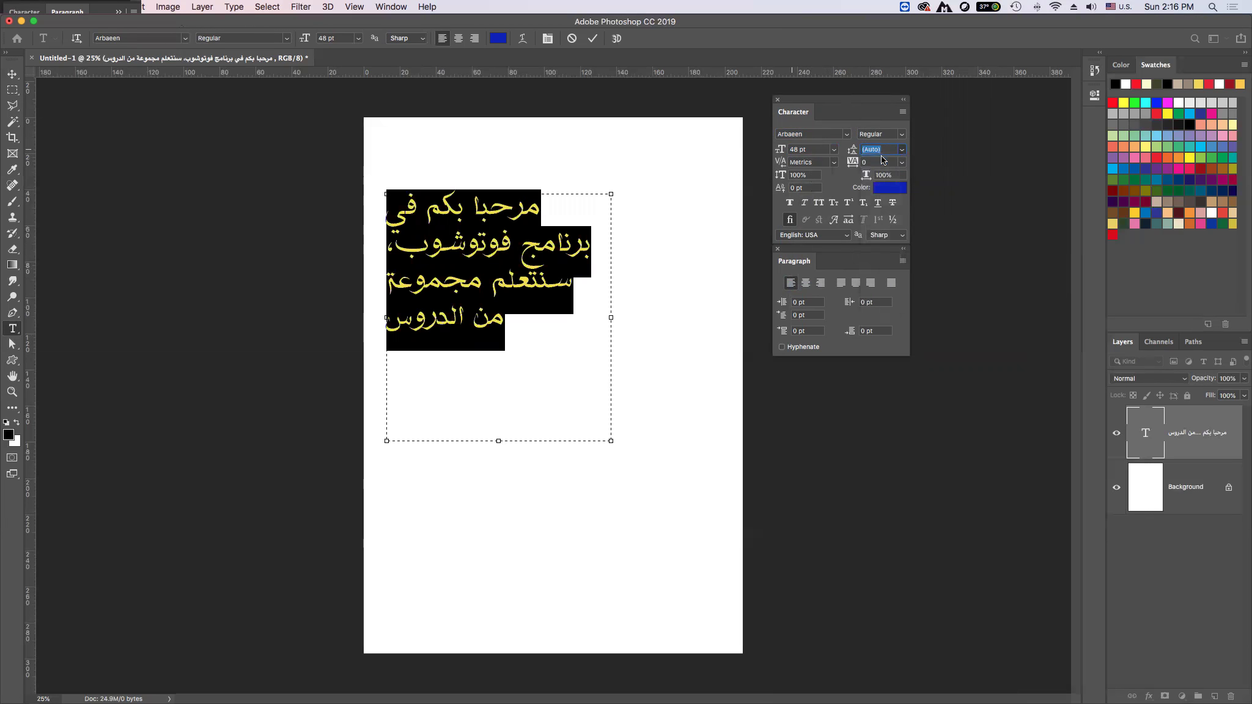
{"action": "left_click", "coordinate": [834, 149]}
{"action": "left_click", "coordinate": [817, 239]}
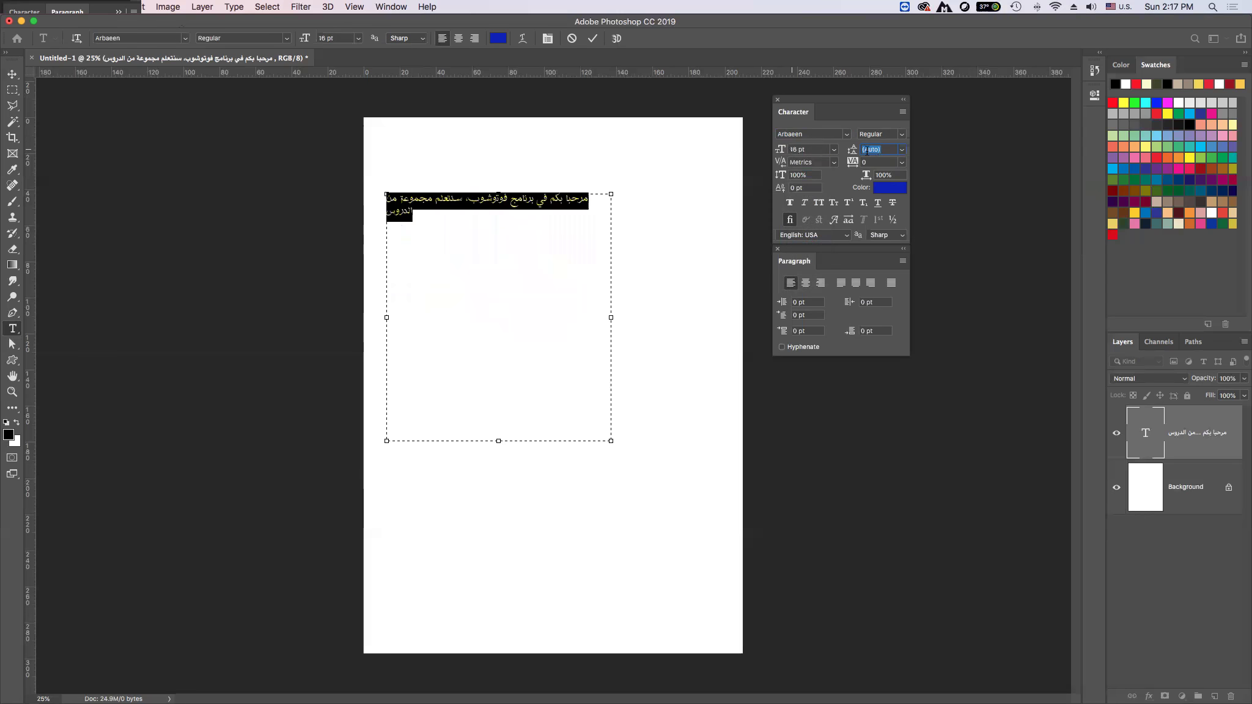
{"action": "left_click", "coordinate": [834, 149]}
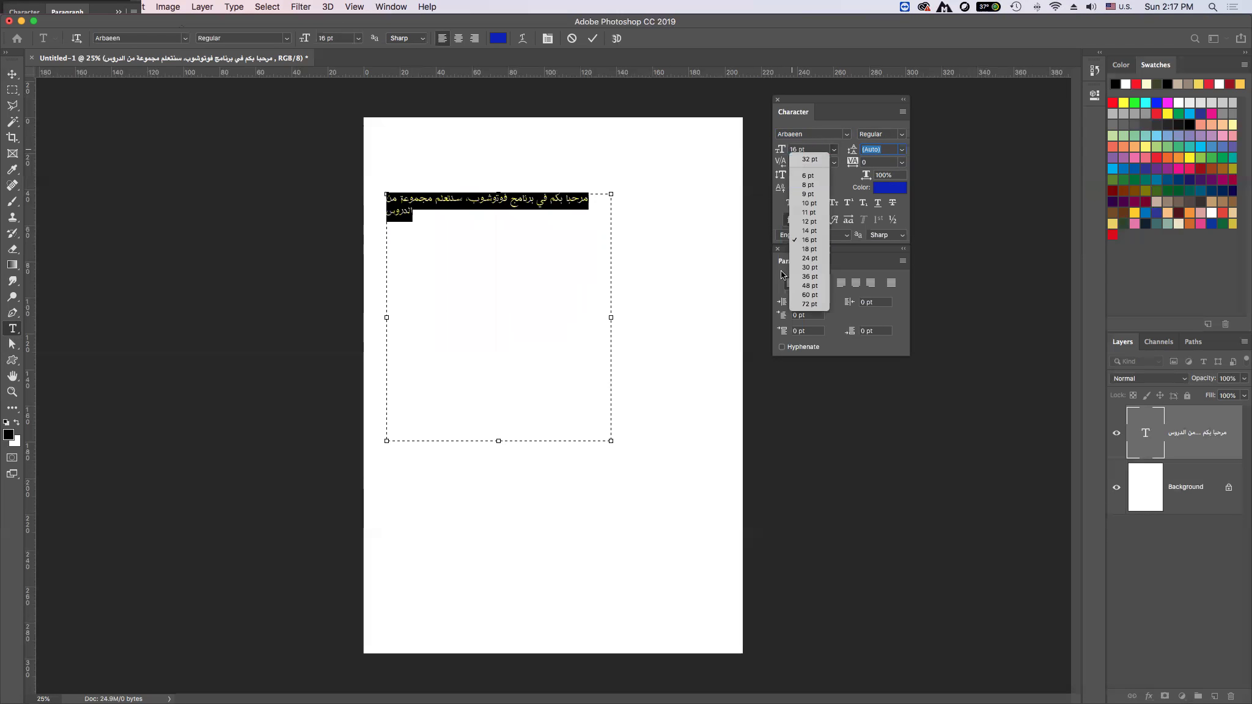
{"action": "left_click", "coordinate": [807, 278]}
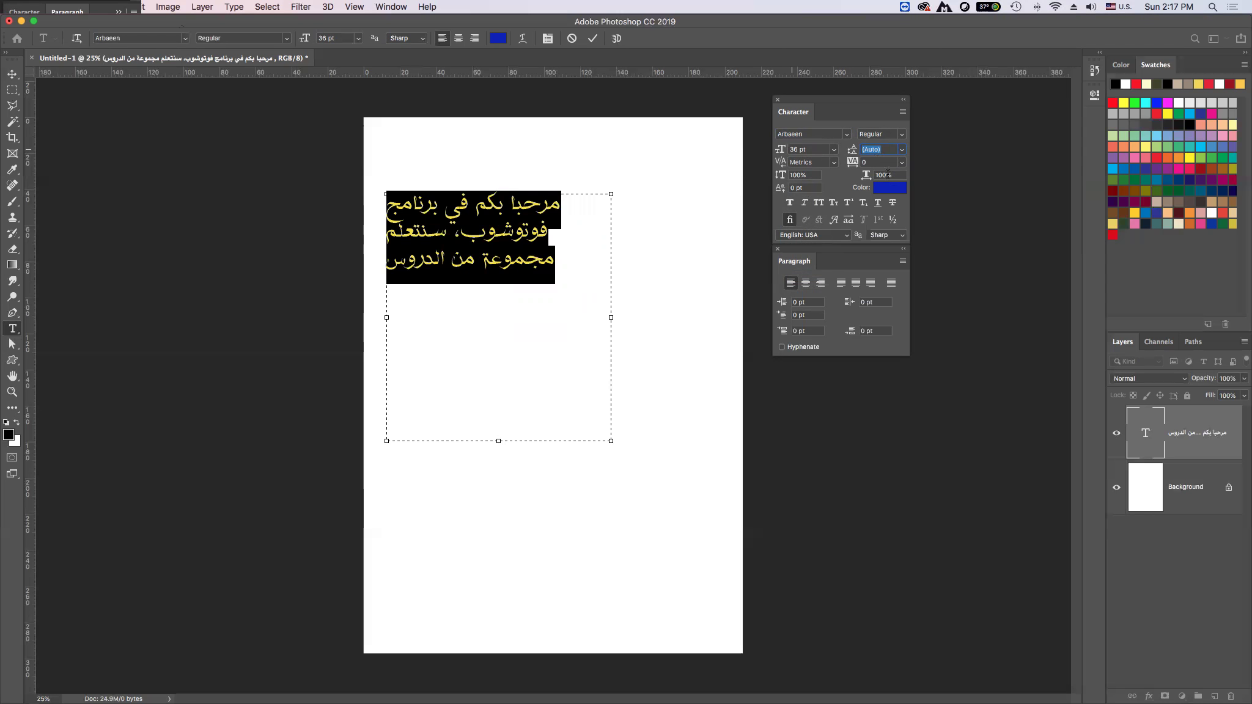
- Set the leading to 55 pt, after trying 38 pt and 45 pt
{"action": "type", "text": "38"}
{"action": "key", "text": "Return"}
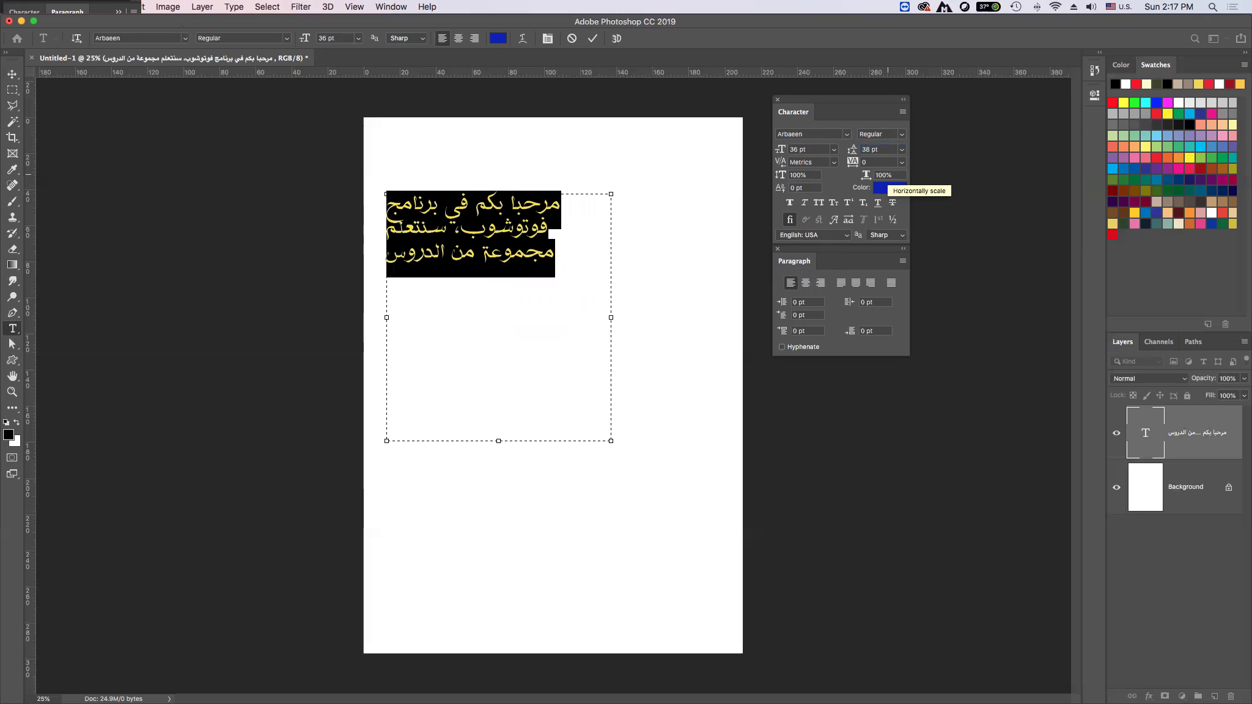
{"action": "left_click", "coordinate": [866, 150]}
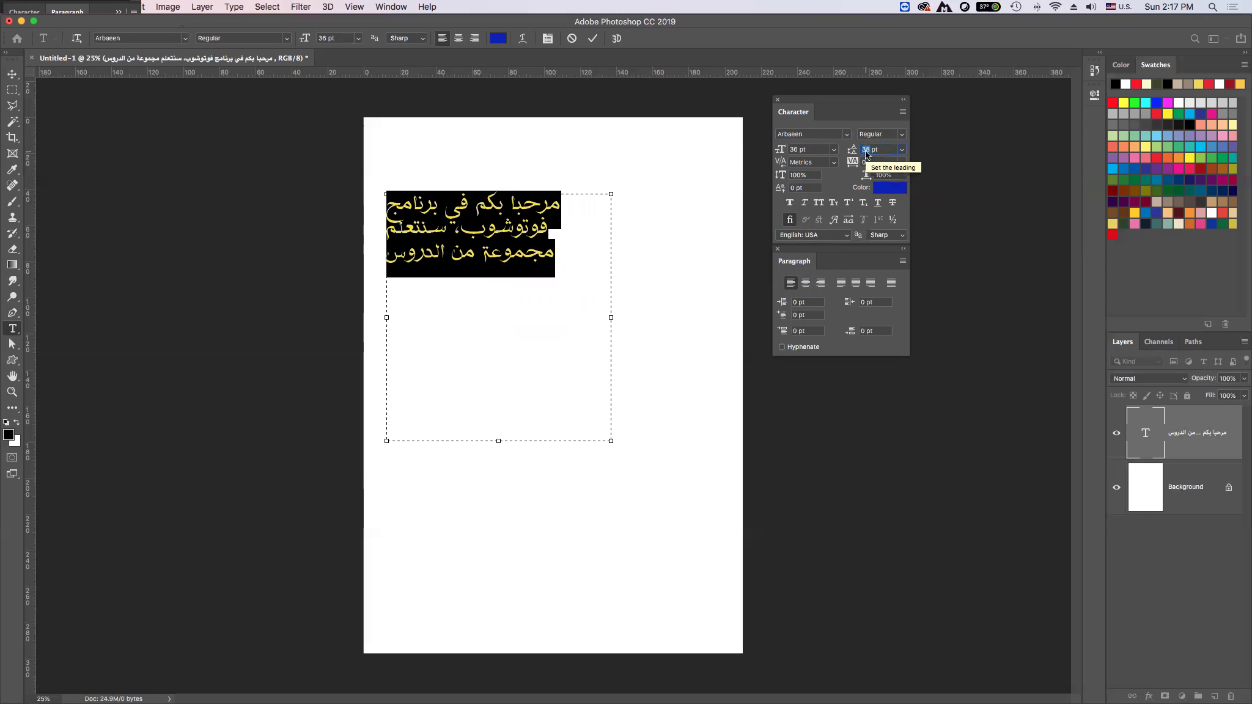
{"action": "type", "text": "45"}
{"action": "key", "text": "Return"}
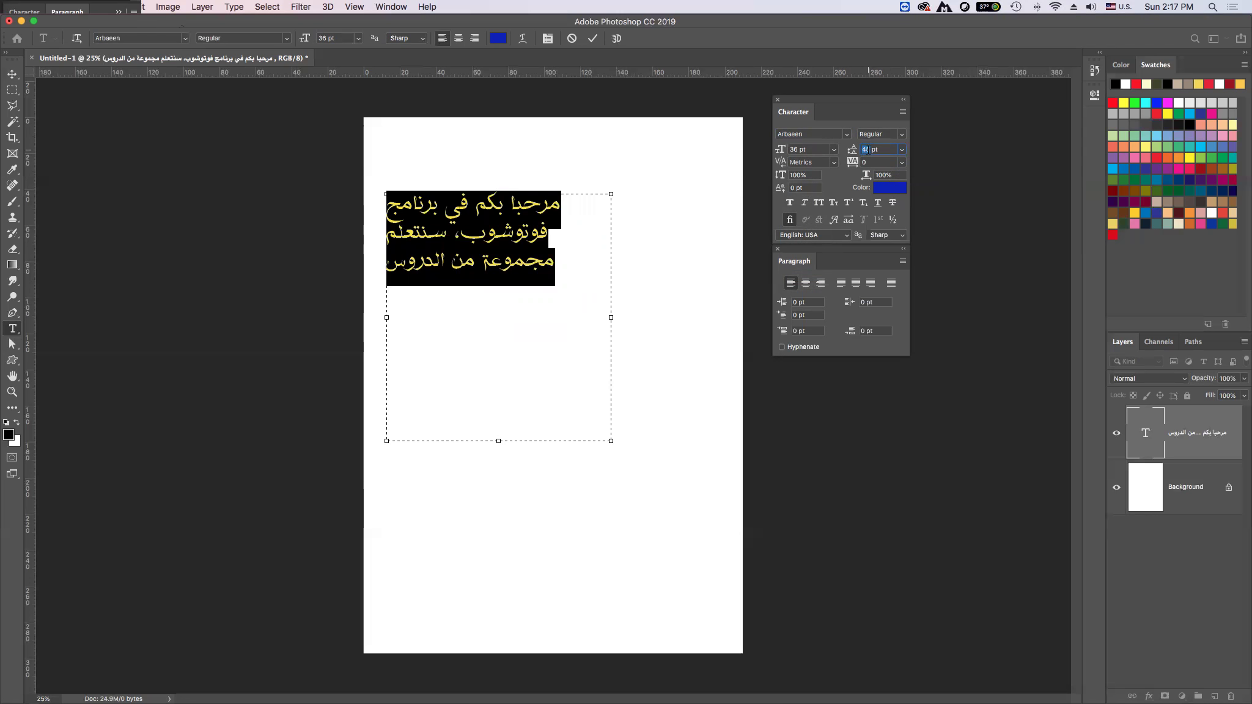
{"action": "type", "text": "55"}
{"action": "key", "text": "Return"}
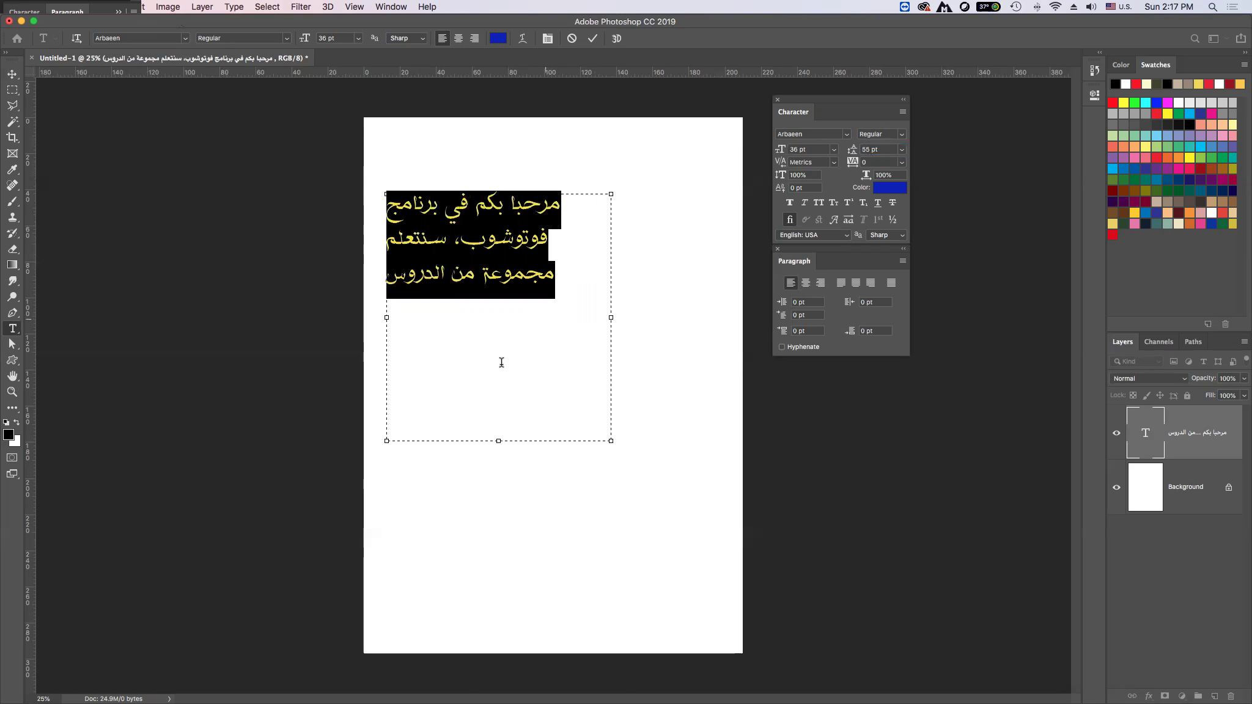
- Shorten the Arabic text box and raise its tracking from 25 to 75
{"action": "left_click_drag", "start_coordinate": [499, 440], "coordinate": [500, 340]}
{"action": "left_click", "coordinate": [863, 162]}
{"action": "left_click", "coordinate": [900, 162]}
{"action": "left_click", "coordinate": [902, 162]}
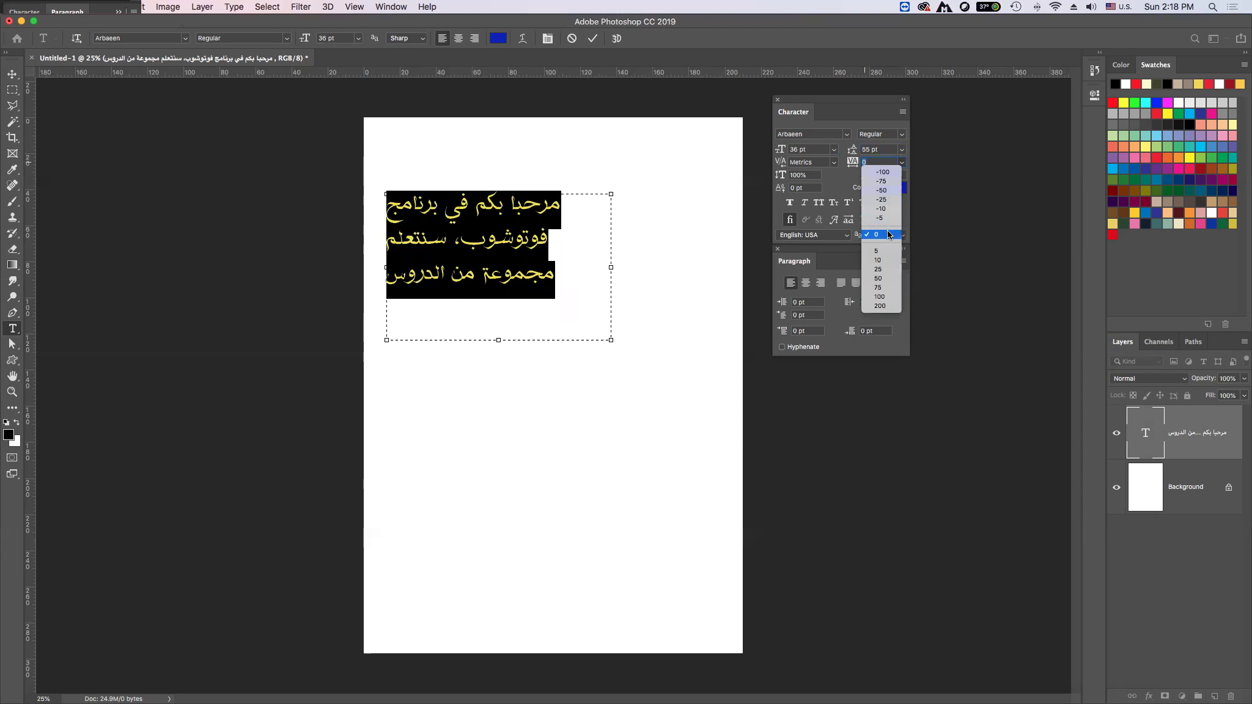
{"action": "left_click", "coordinate": [887, 269]}
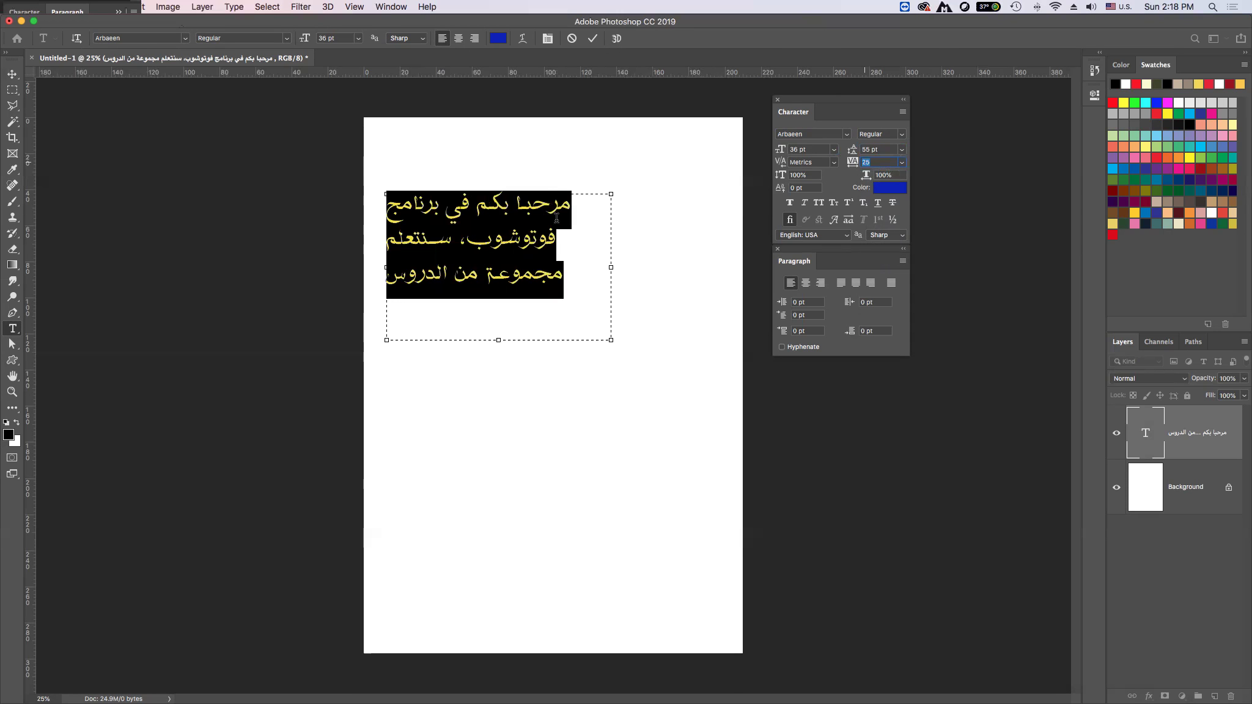
{"action": "left_click", "coordinate": [902, 162]}
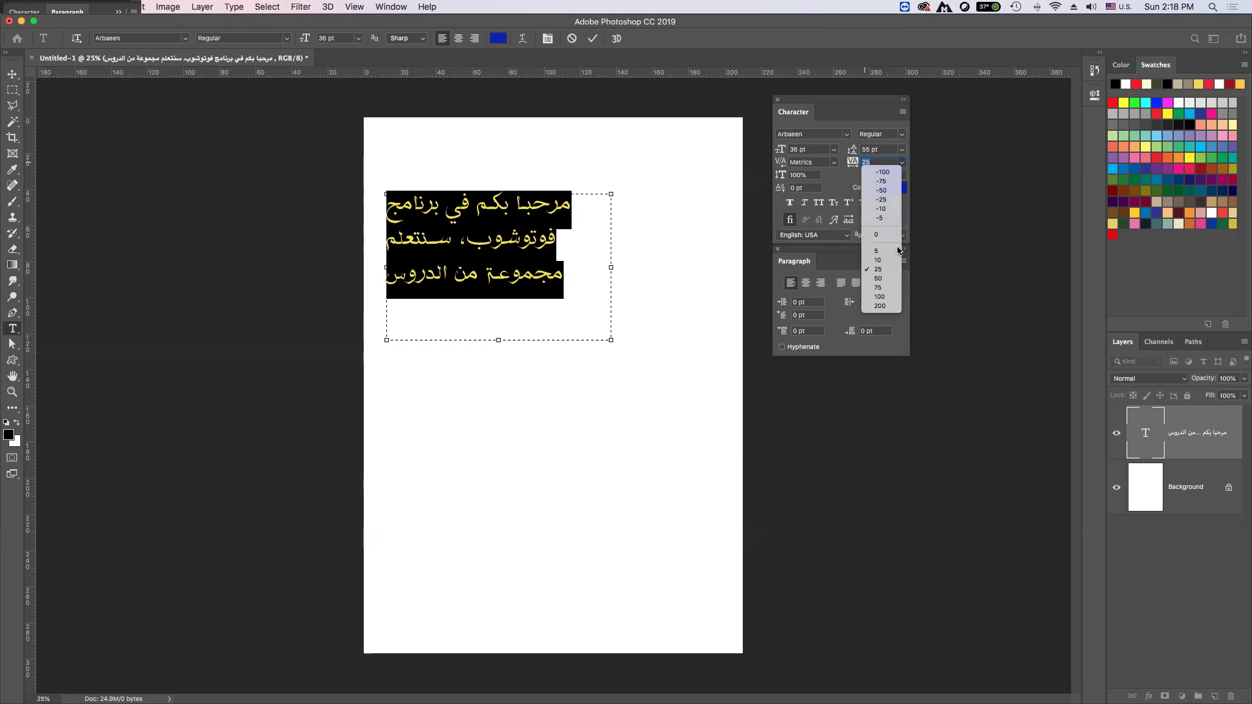
{"action": "left_click", "coordinate": [888, 288]}
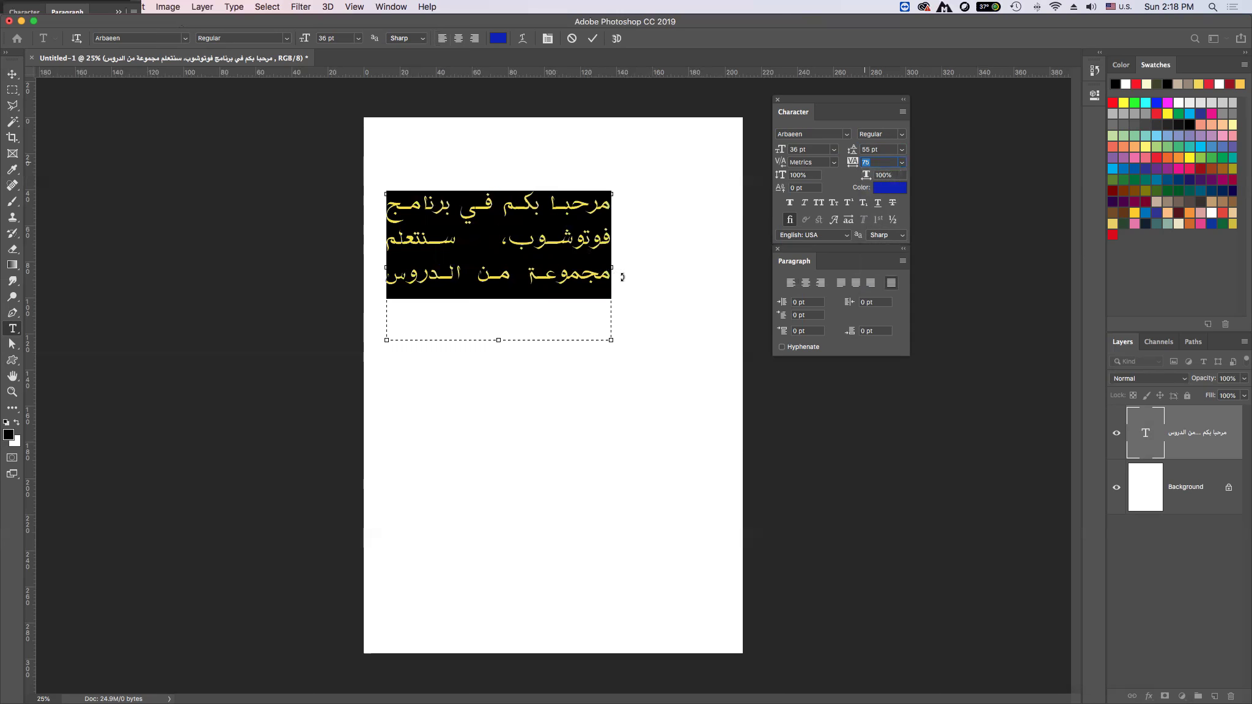
- Deselect and commit the Arabic paragraph to see it in blue
{"action": "left_click", "coordinate": [455, 236]}
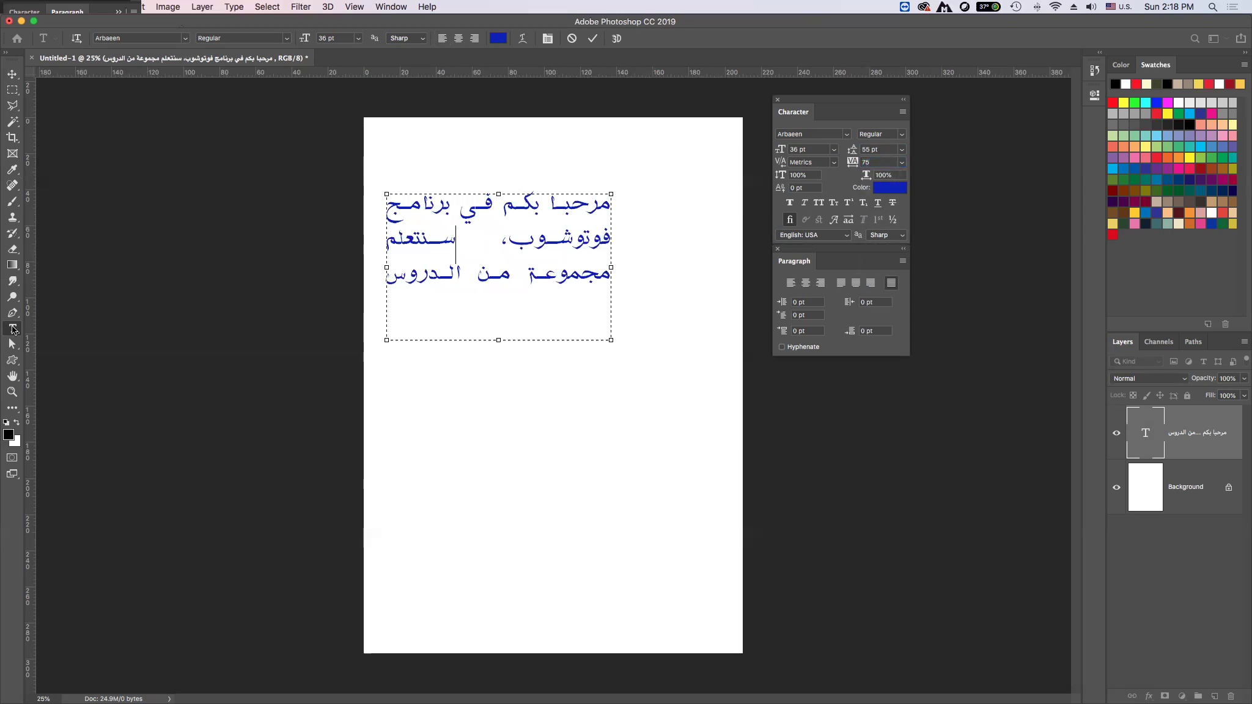
{"action": "left_click", "coordinate": [12, 74]}
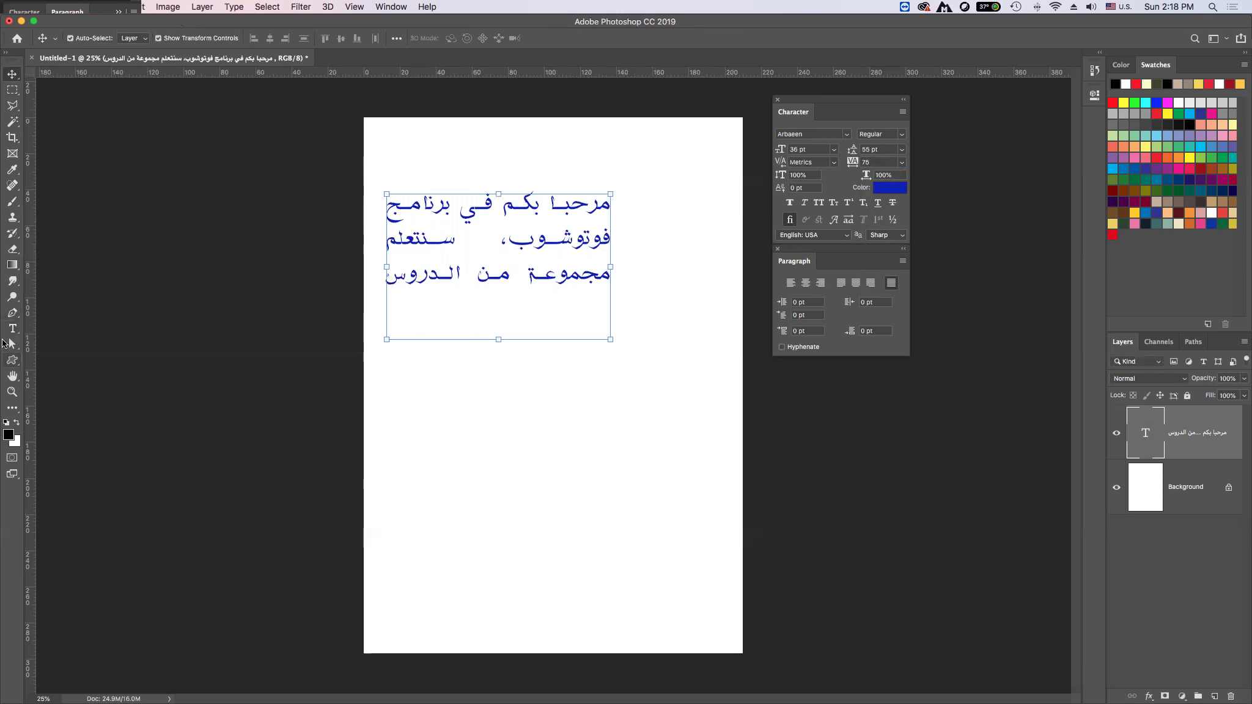
{"action": "left_click", "coordinate": [10, 331]}
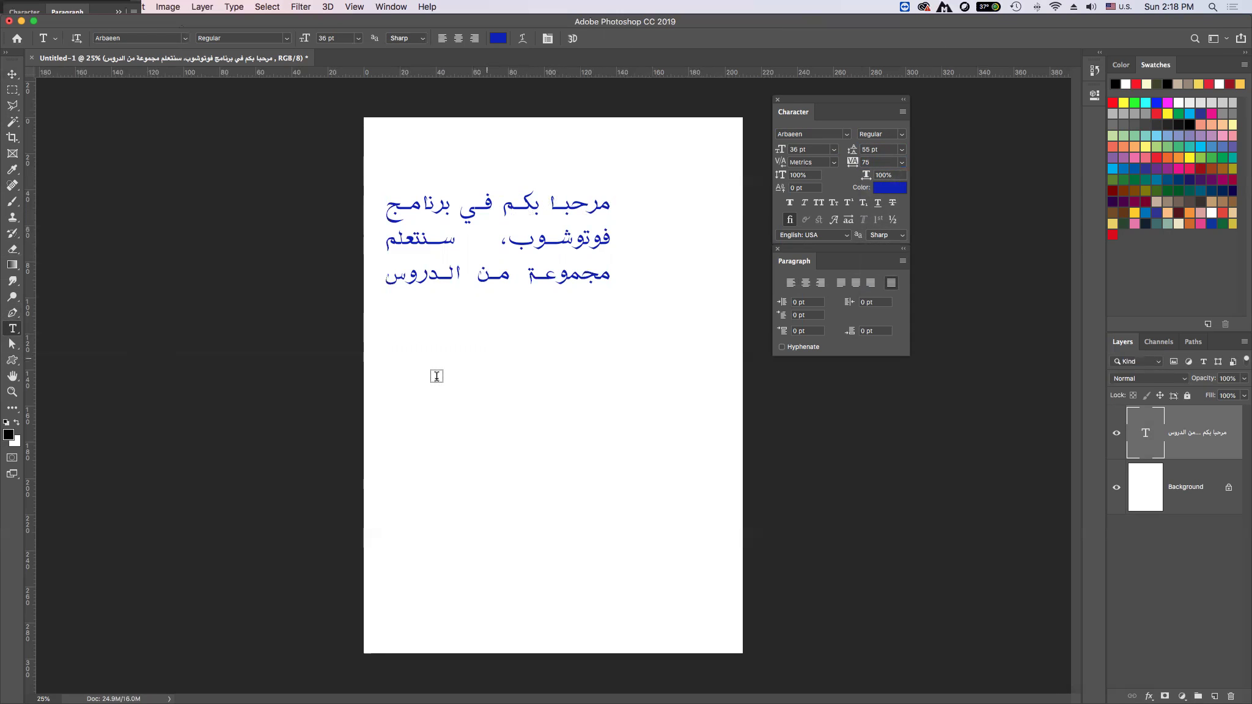
- Select the Lorem ipsum paragraph and set its leading to Auto, after trying 72 pt
{"action": "left_click_drag", "start_coordinate": [415, 335], "coordinate": [673, 487]}
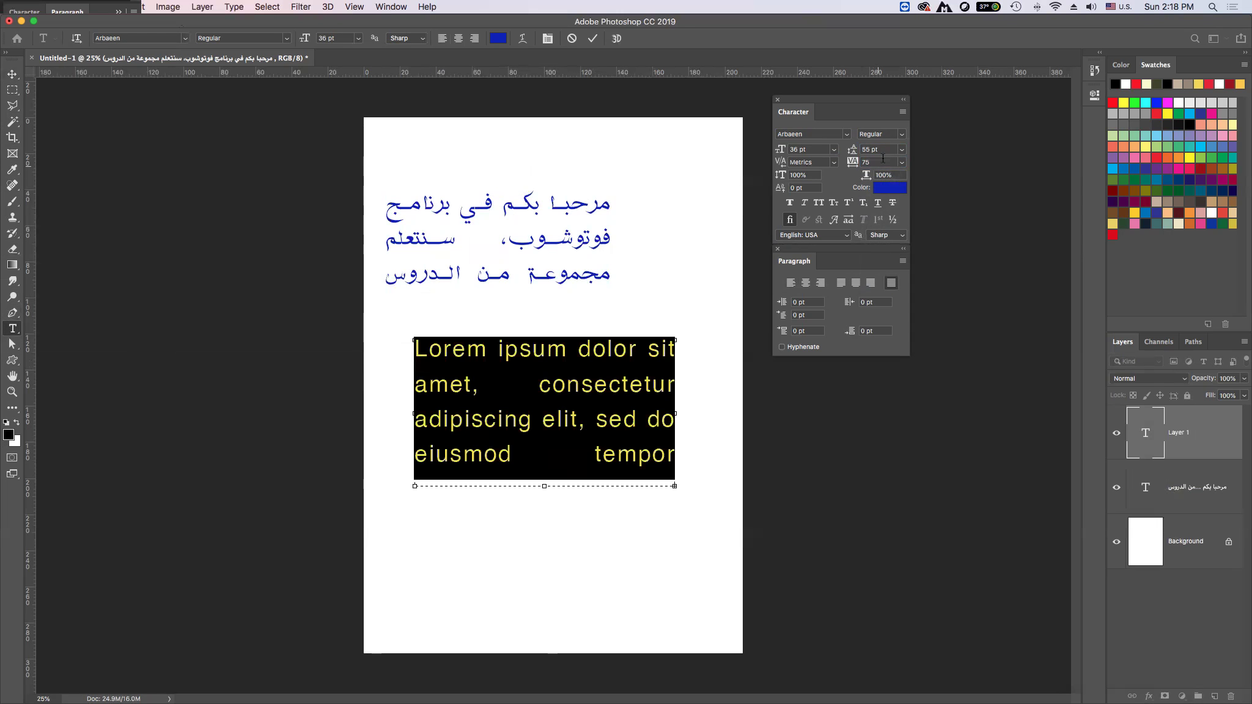
{"action": "left_click", "coordinate": [901, 150]}
{"action": "left_click", "coordinate": [900, 149]}
{"action": "left_click", "coordinate": [900, 149]}
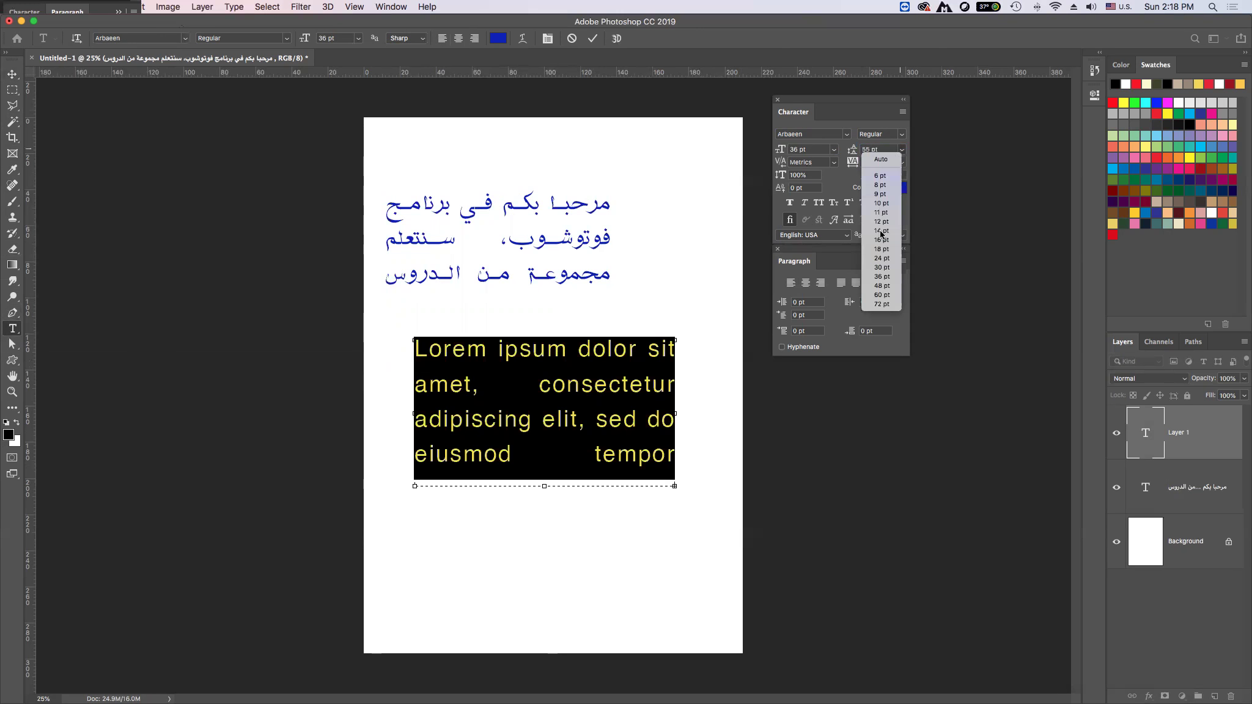
{"action": "left_click", "coordinate": [881, 304]}
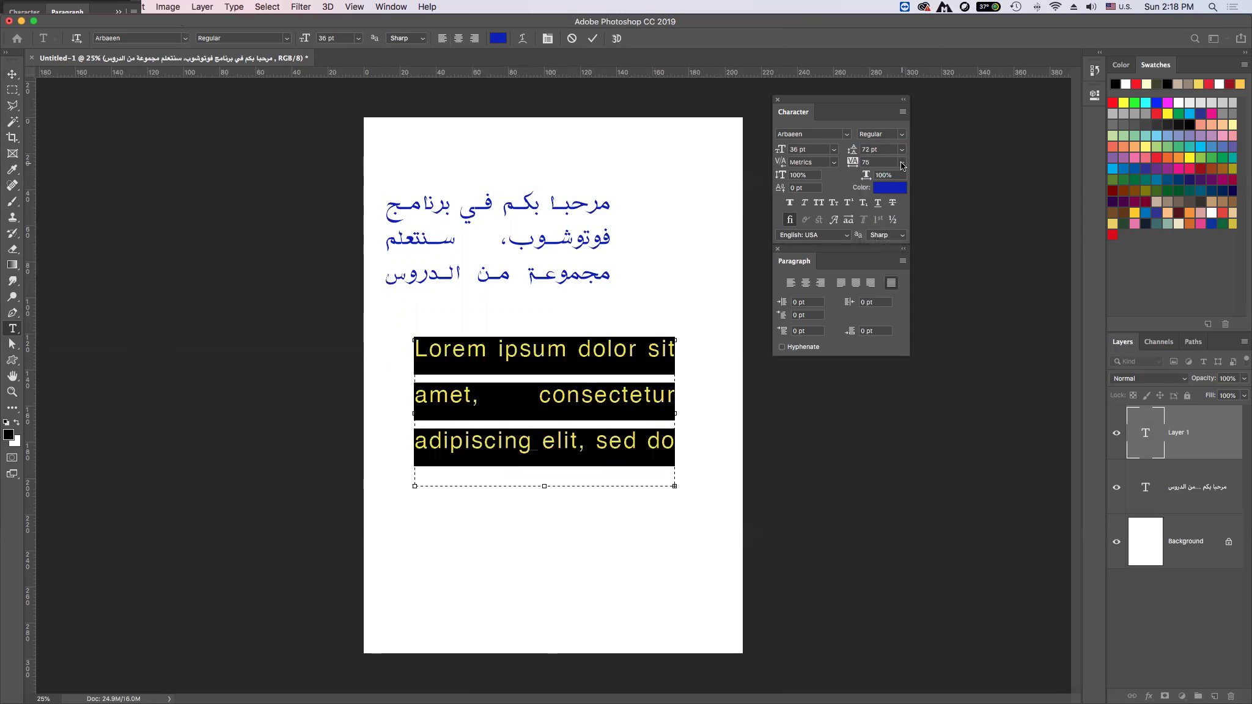
{"action": "left_click", "coordinate": [900, 150]}
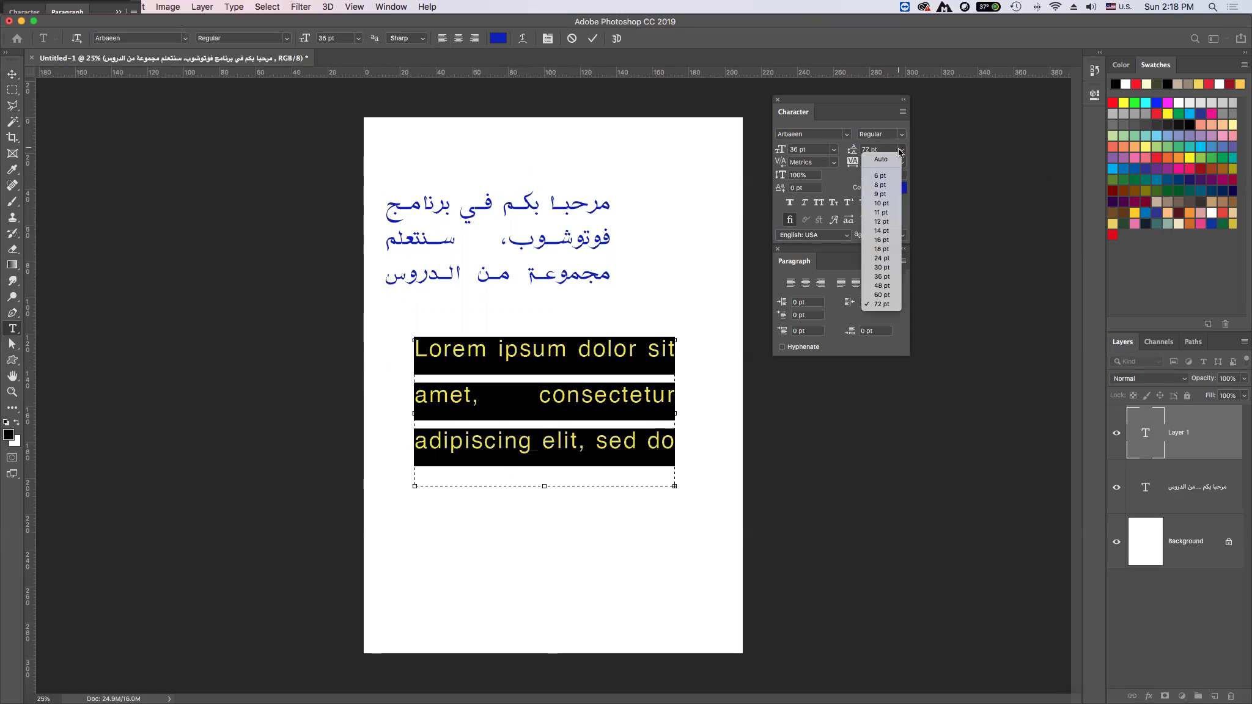
{"action": "left_click", "coordinate": [879, 159]}
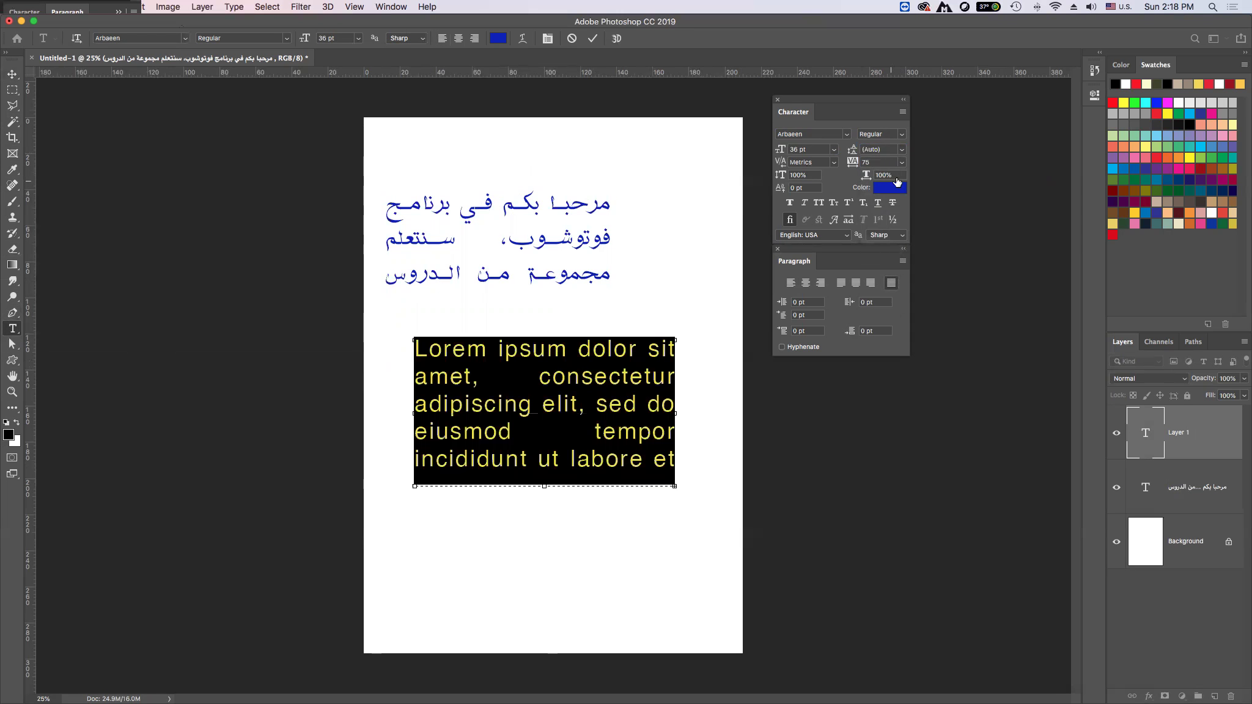
- Set the Lorem ipsum tracking to 200, commit, and reopen the paragraph for editing
{"action": "left_click", "coordinate": [901, 162]}
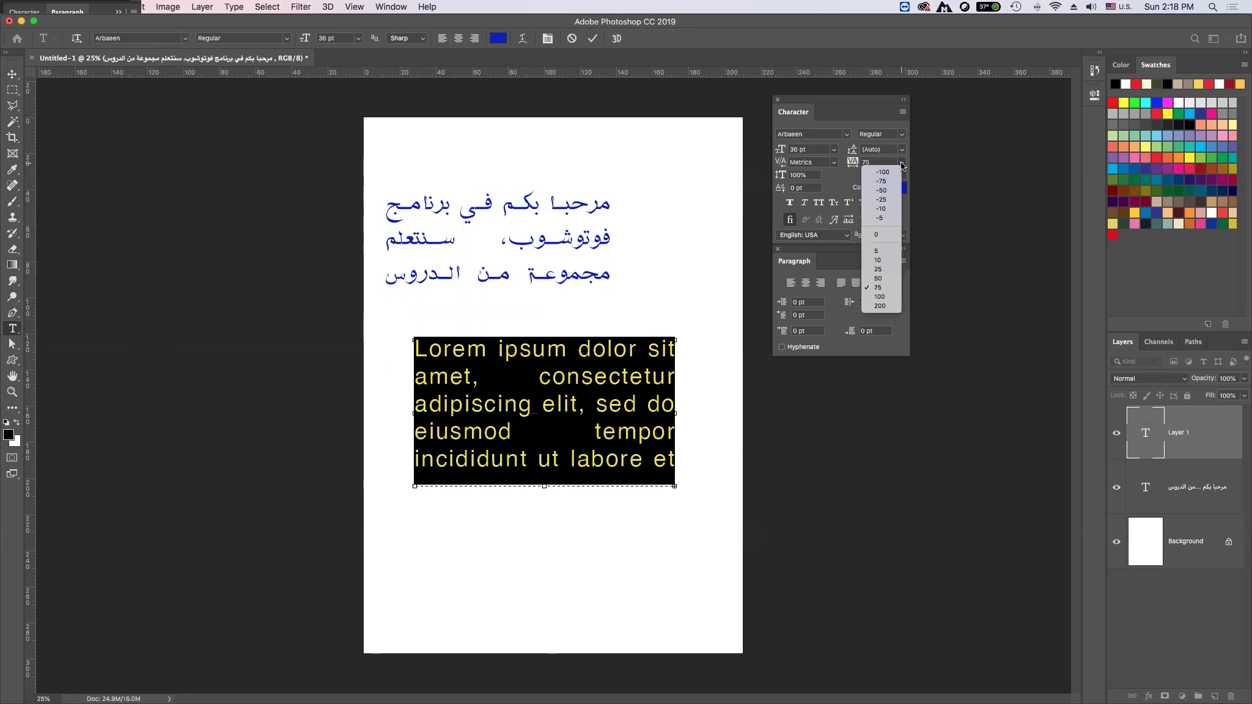
{"action": "left_click", "coordinate": [881, 306]}
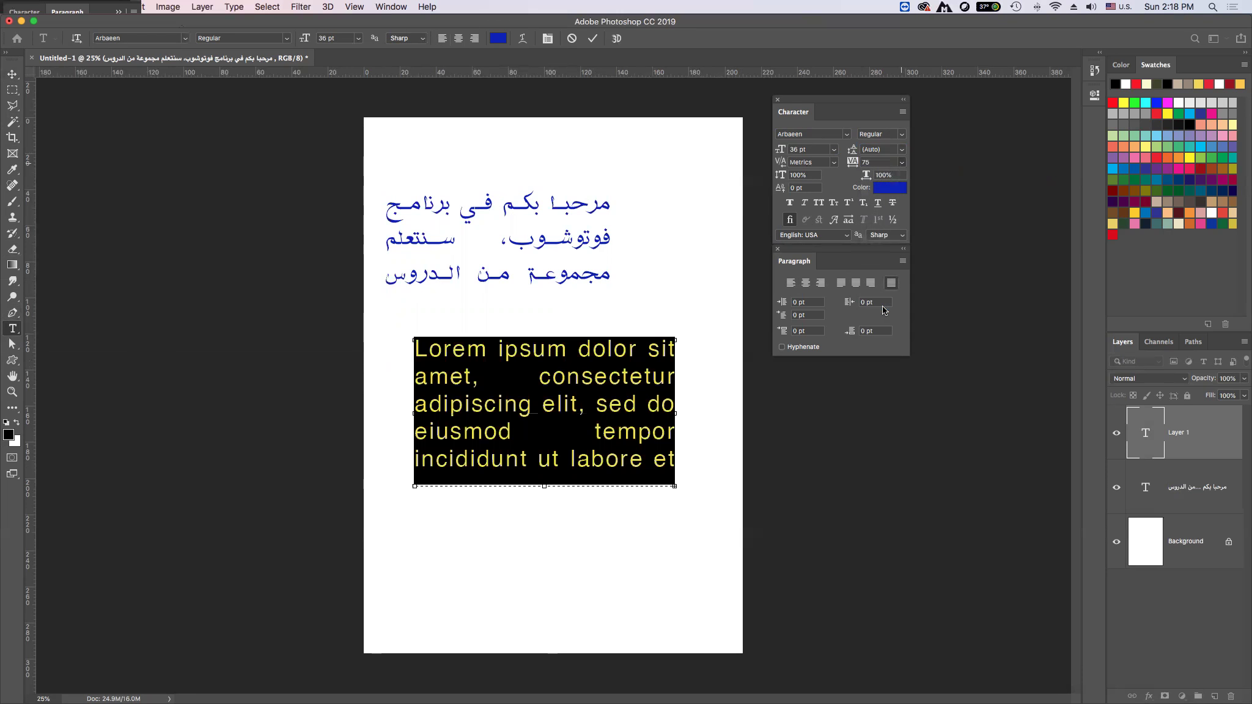
{"action": "left_click", "coordinate": [602, 358]}
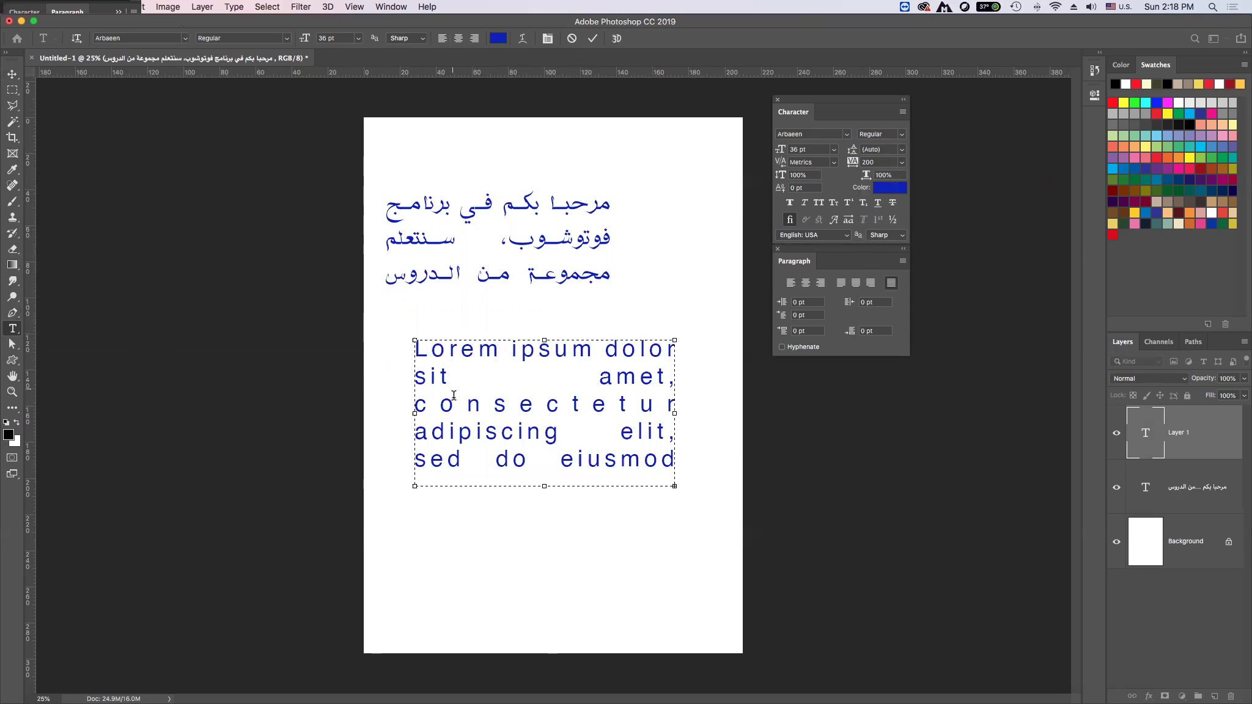
{"action": "key", "text": "Escape"}
{"action": "left_click", "coordinate": [543, 375]}
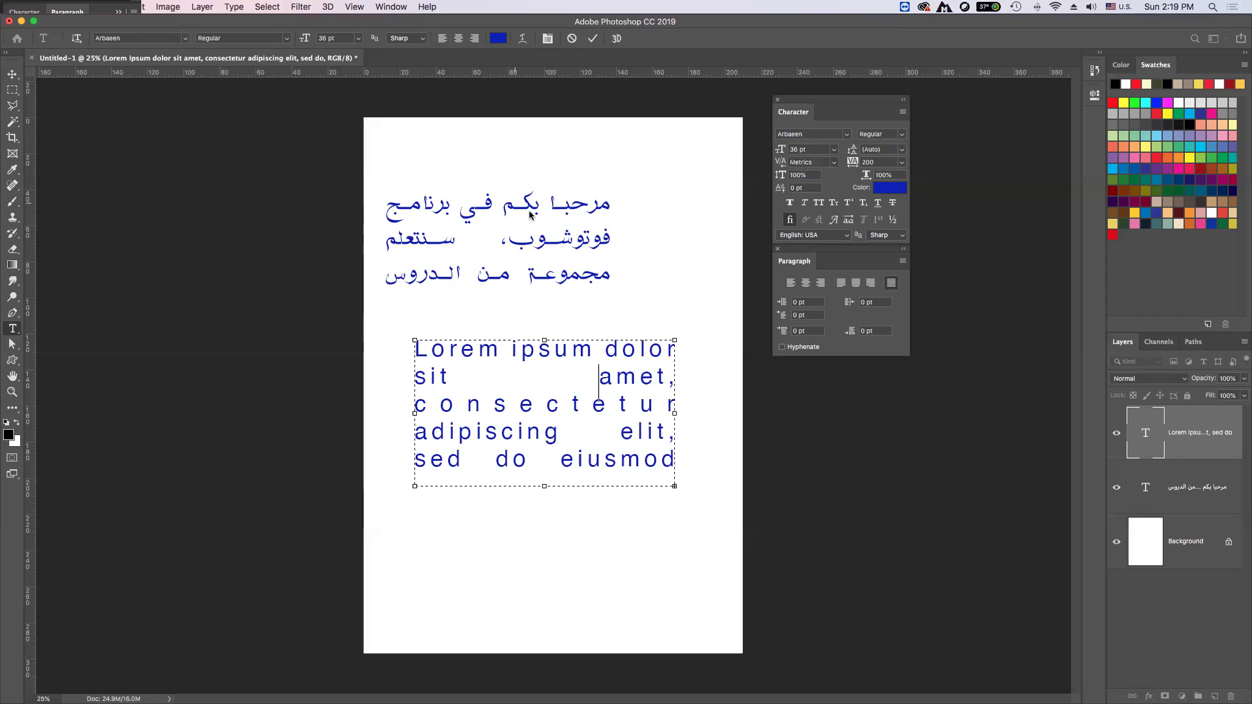
- Reopen the Arabic paragraph, select its text, and exit editing
{"action": "left_click", "coordinate": [535, 244]}
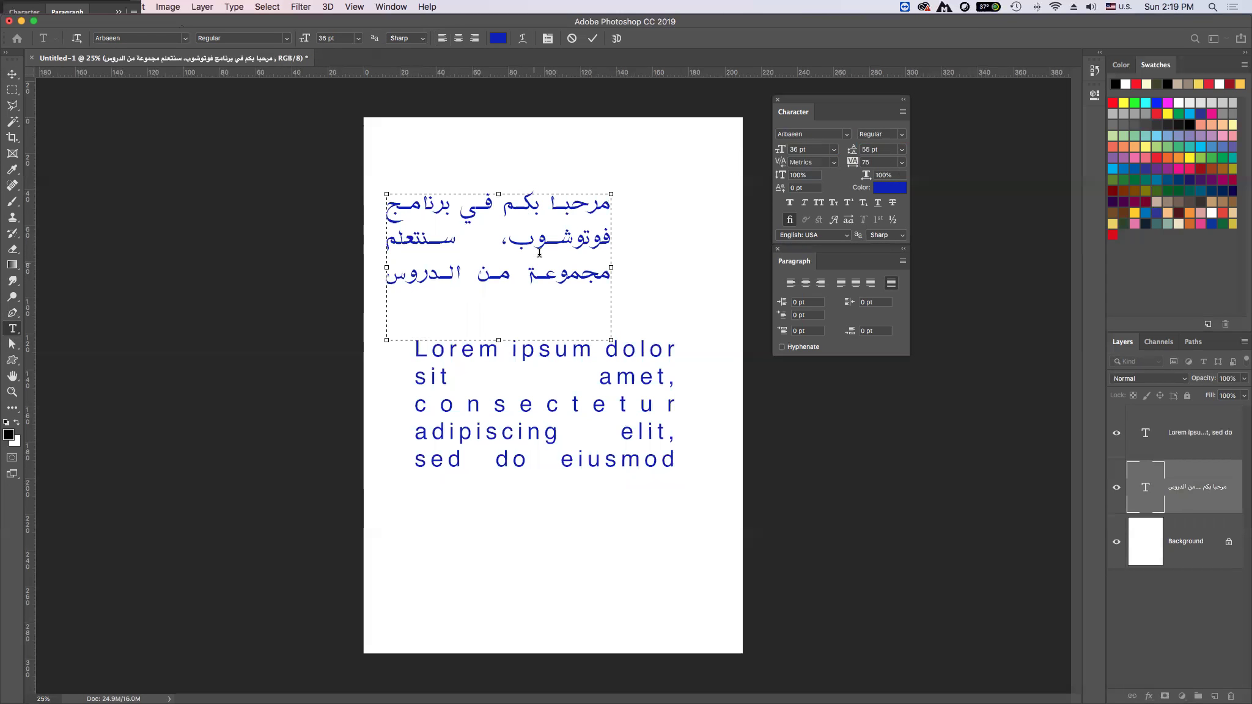
{"action": "left_click_drag", "start_coordinate": [553, 203], "coordinate": [540, 280]}
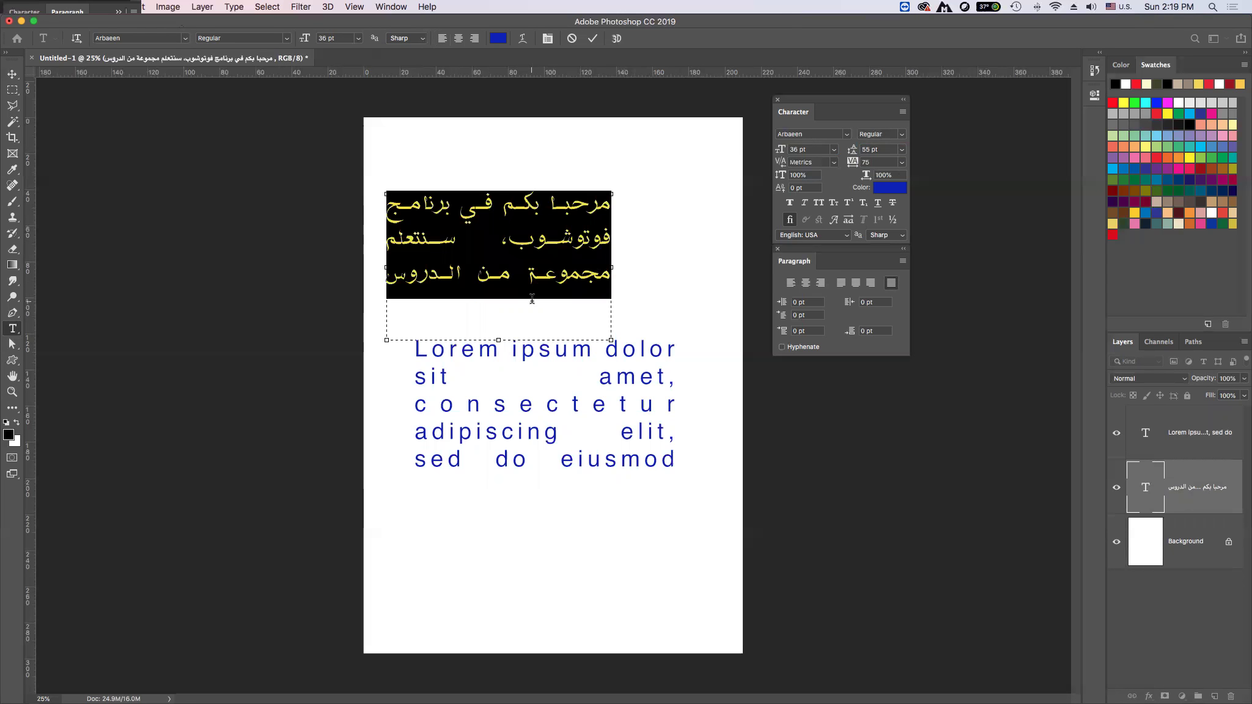
{"action": "key", "text": "Return"}
- Select the Lorem ipsum text, set tracking to -25, and left-align it
{"action": "left_click_drag", "start_coordinate": [447, 352], "coordinate": [626, 487]}
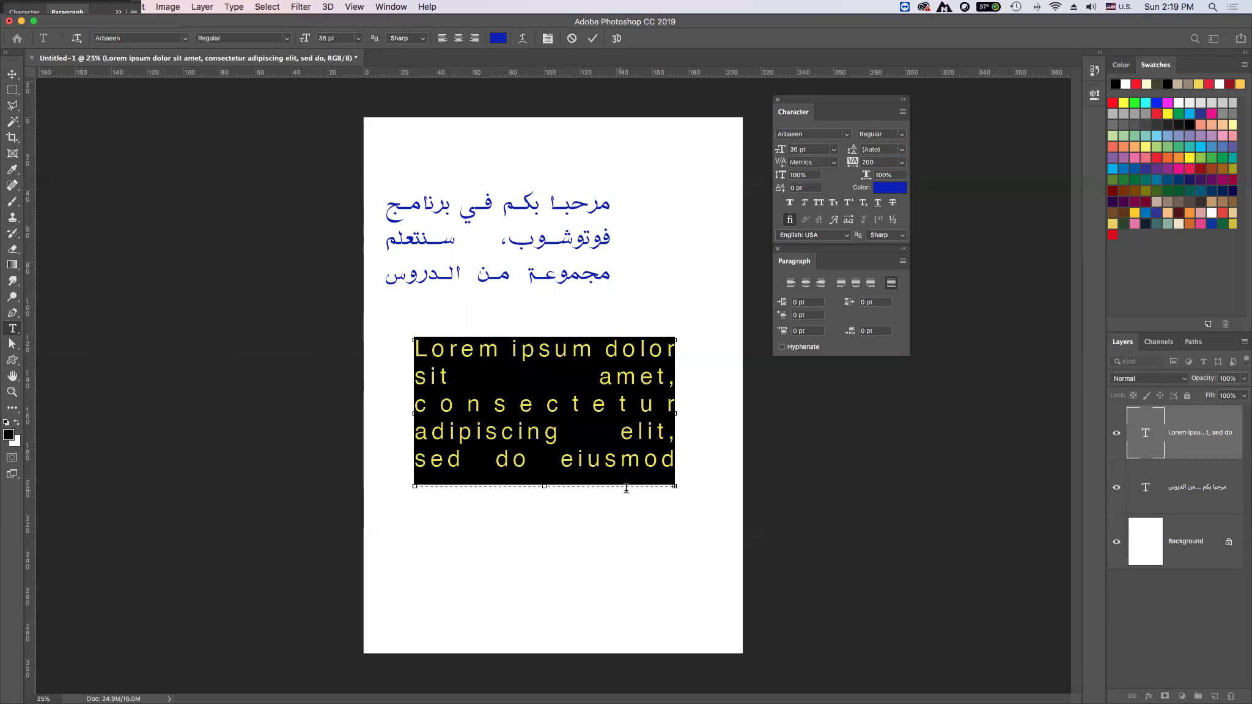
{"action": "left_click", "coordinate": [901, 162]}
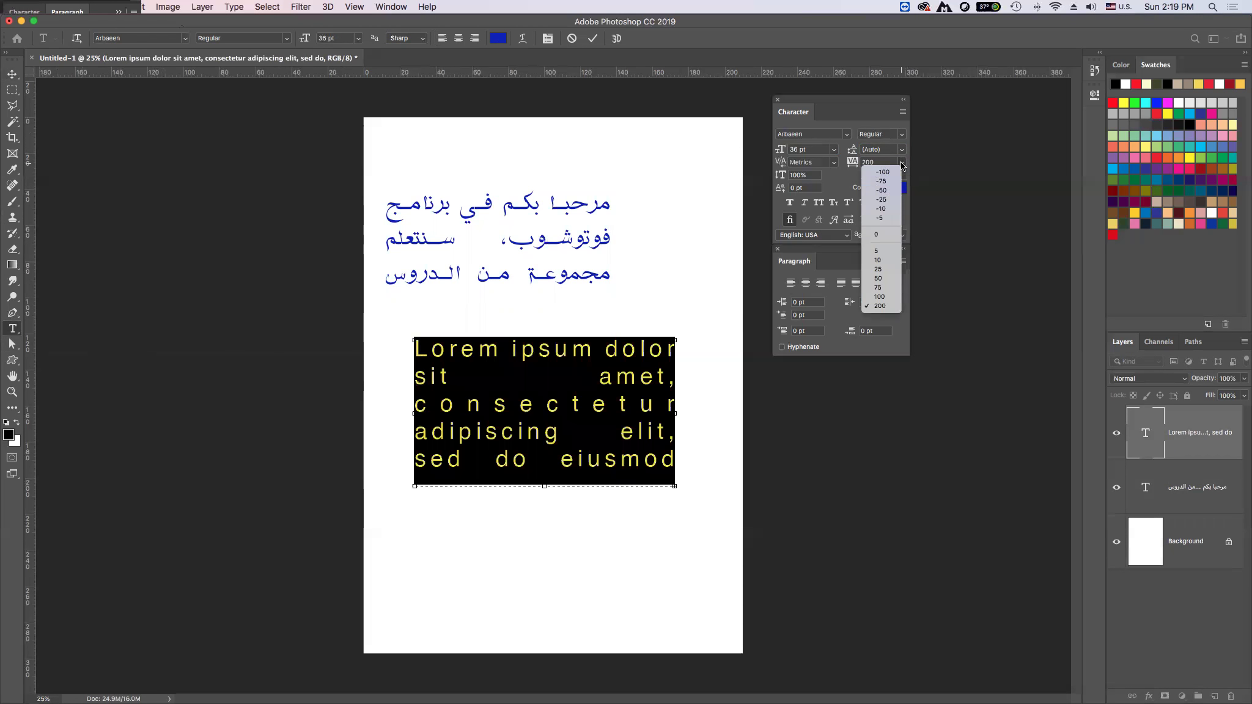
{"action": "left_click", "coordinate": [886, 234]}
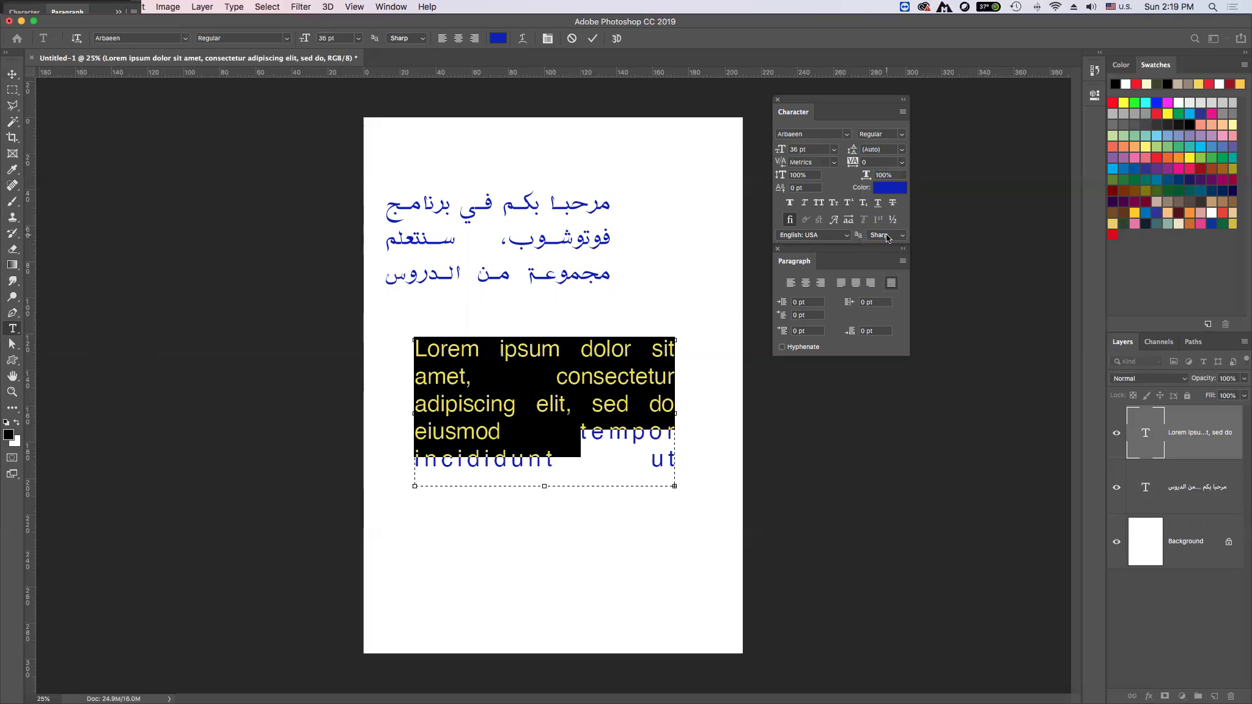
{"action": "left_click", "coordinate": [902, 162]}
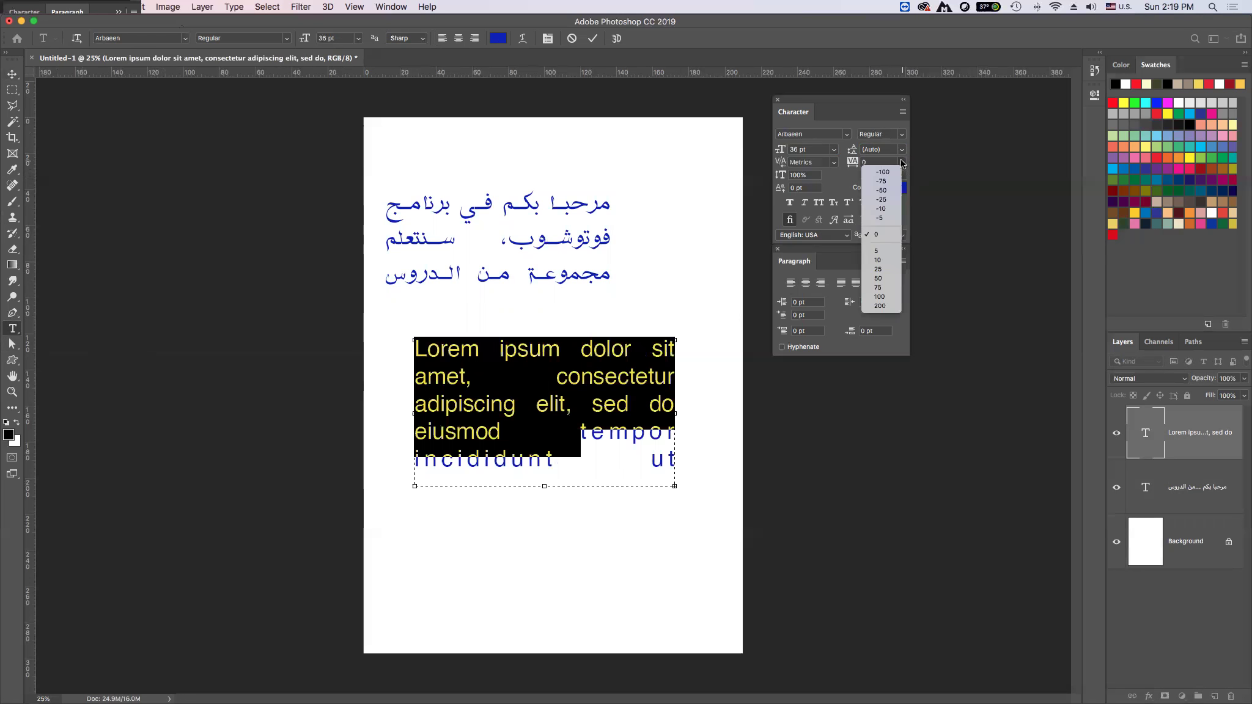
{"action": "left_click", "coordinate": [887, 200]}
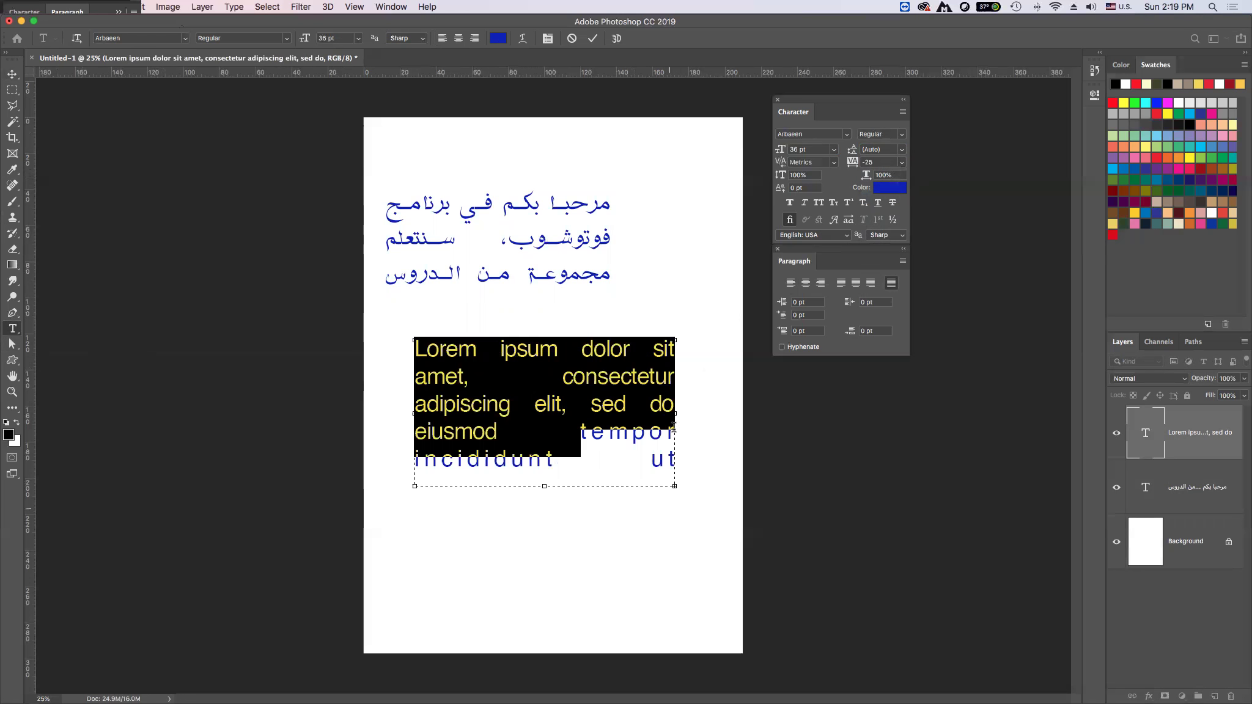
{"action": "left_click", "coordinate": [791, 283]}
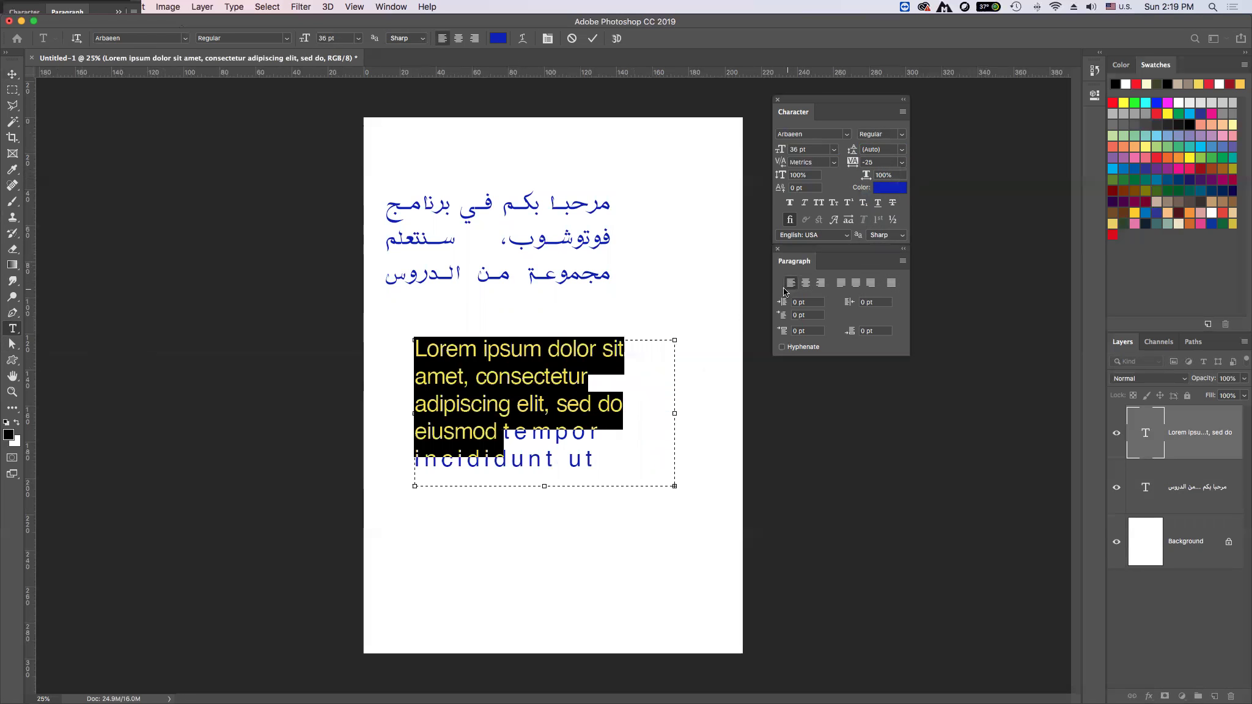
{"action": "left_click", "coordinate": [539, 434]}
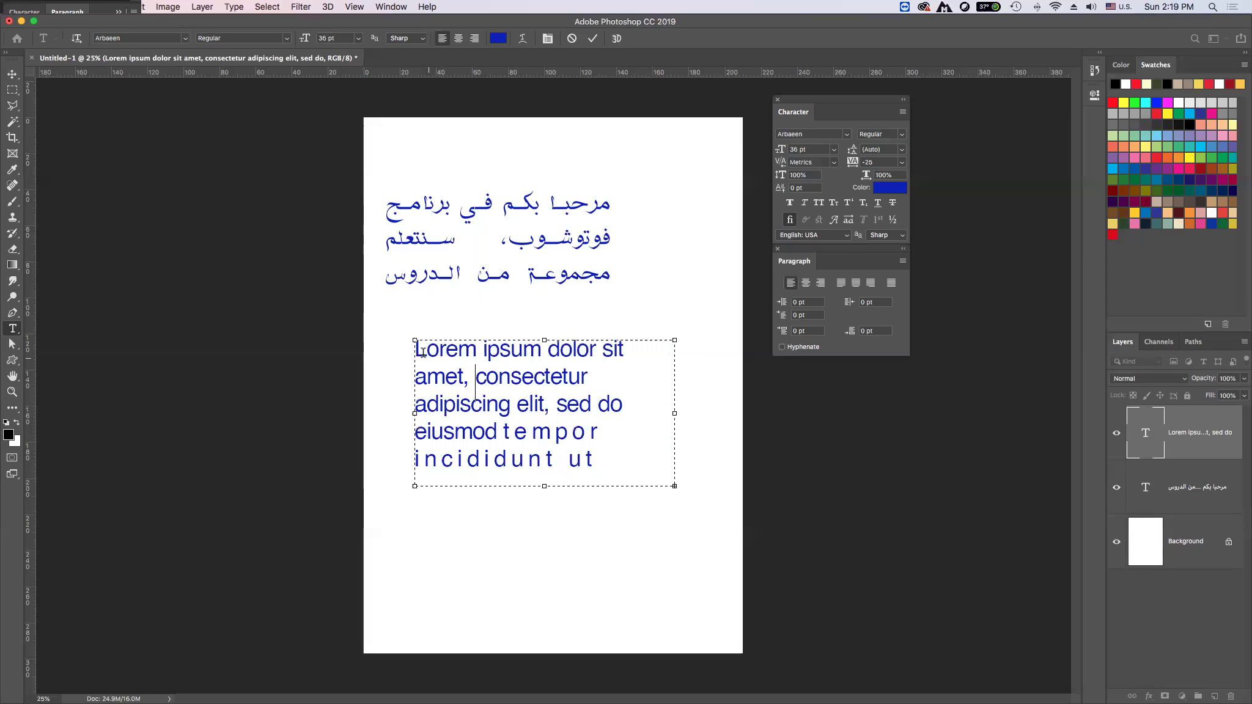
- Reselect all Lorem ipsum text, apply -50 tracking, and commit the edit
{"action": "left_click_drag", "start_coordinate": [415, 346], "coordinate": [629, 456]}
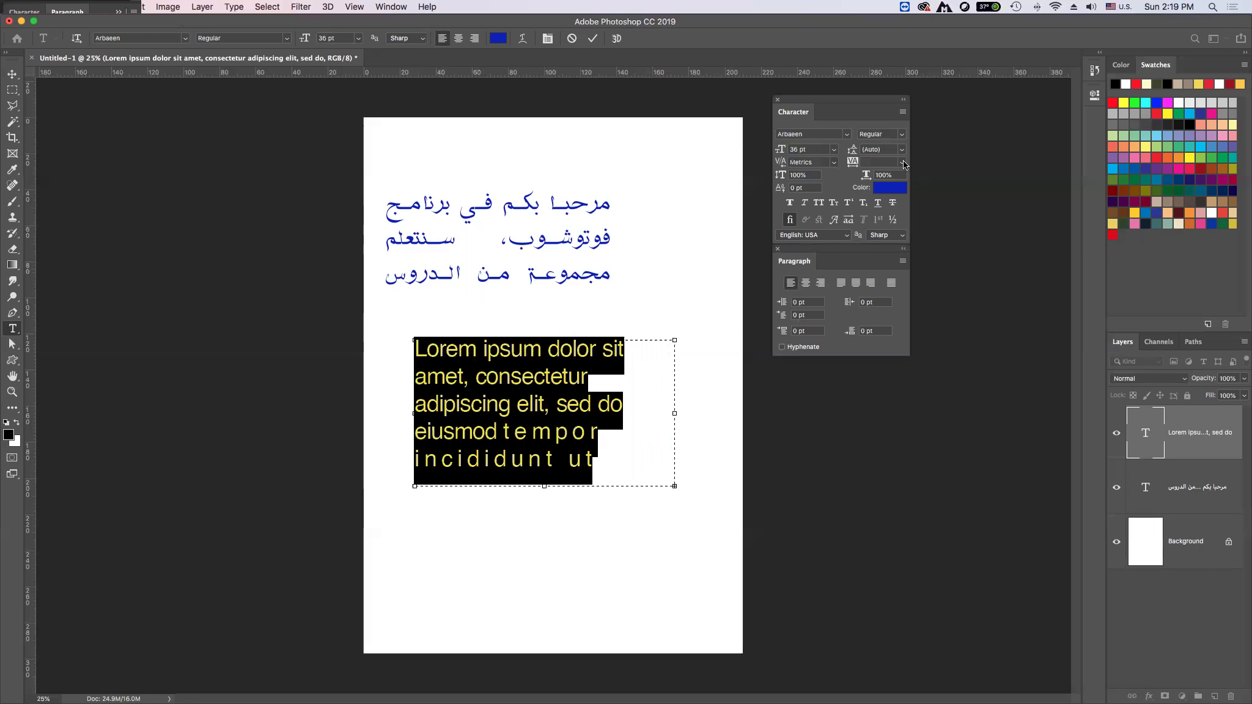
{"action": "left_click", "coordinate": [902, 162]}
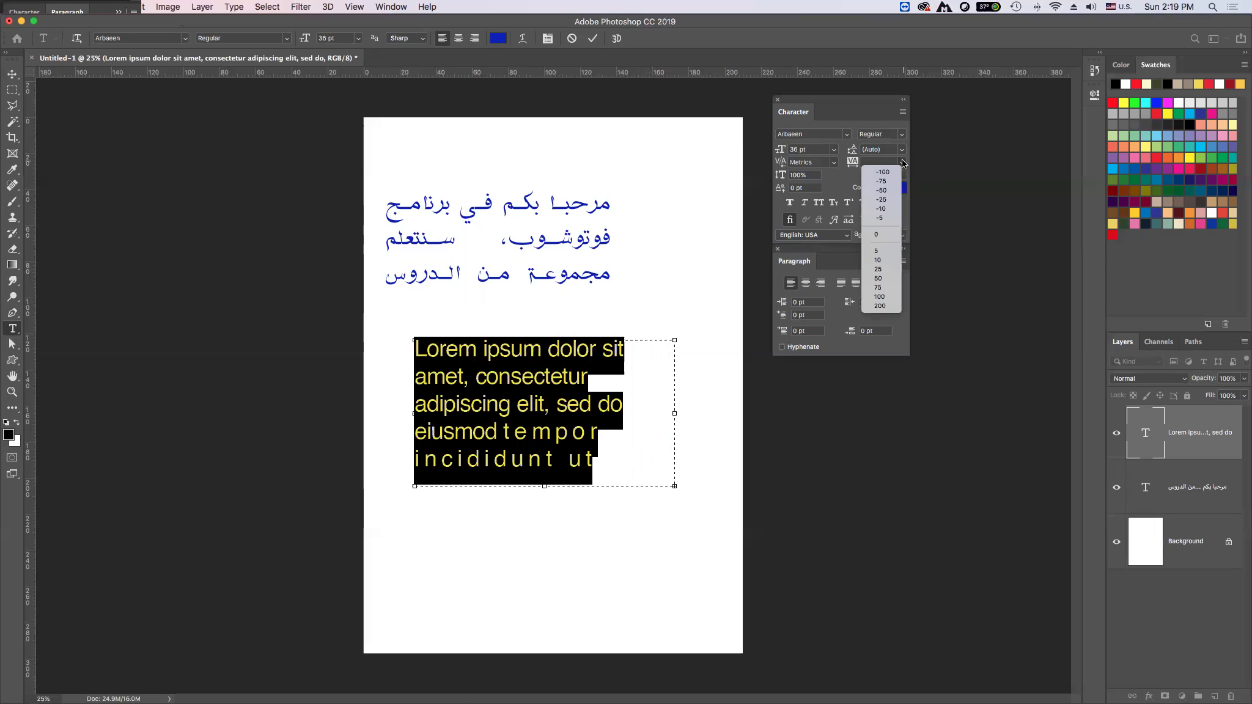
{"action": "left_click", "coordinate": [882, 190]}
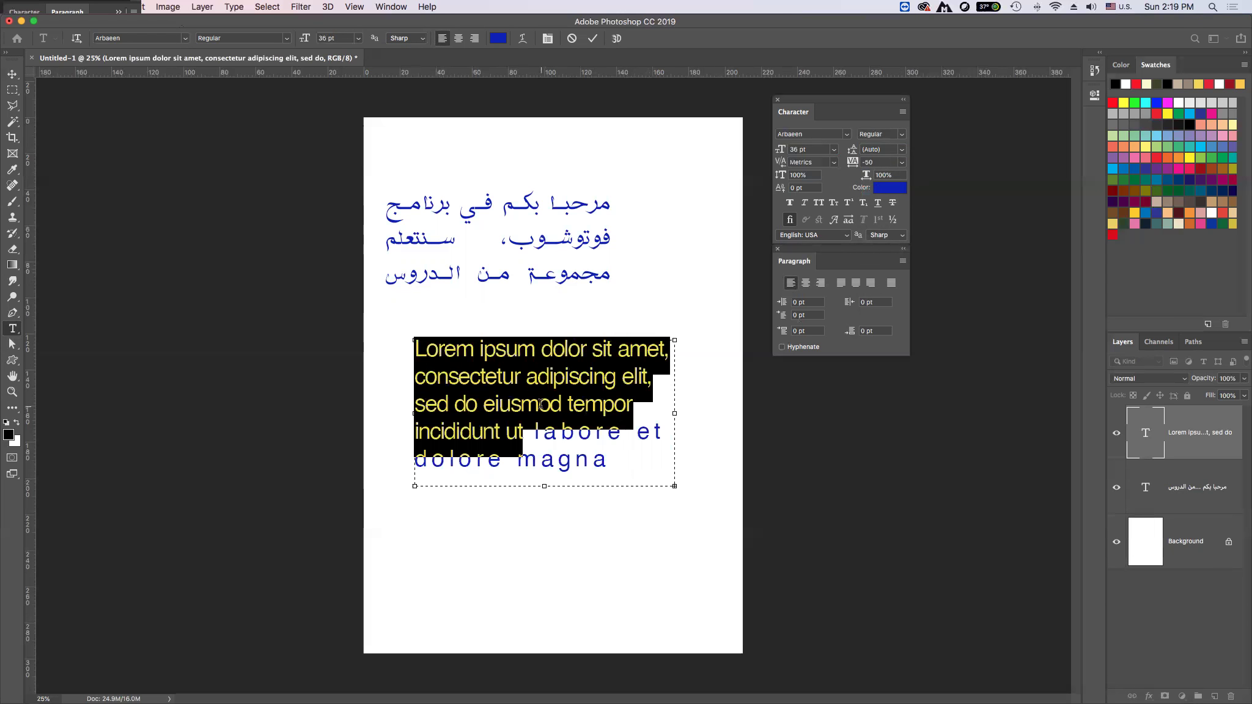
{"action": "left_click", "coordinate": [902, 162]}
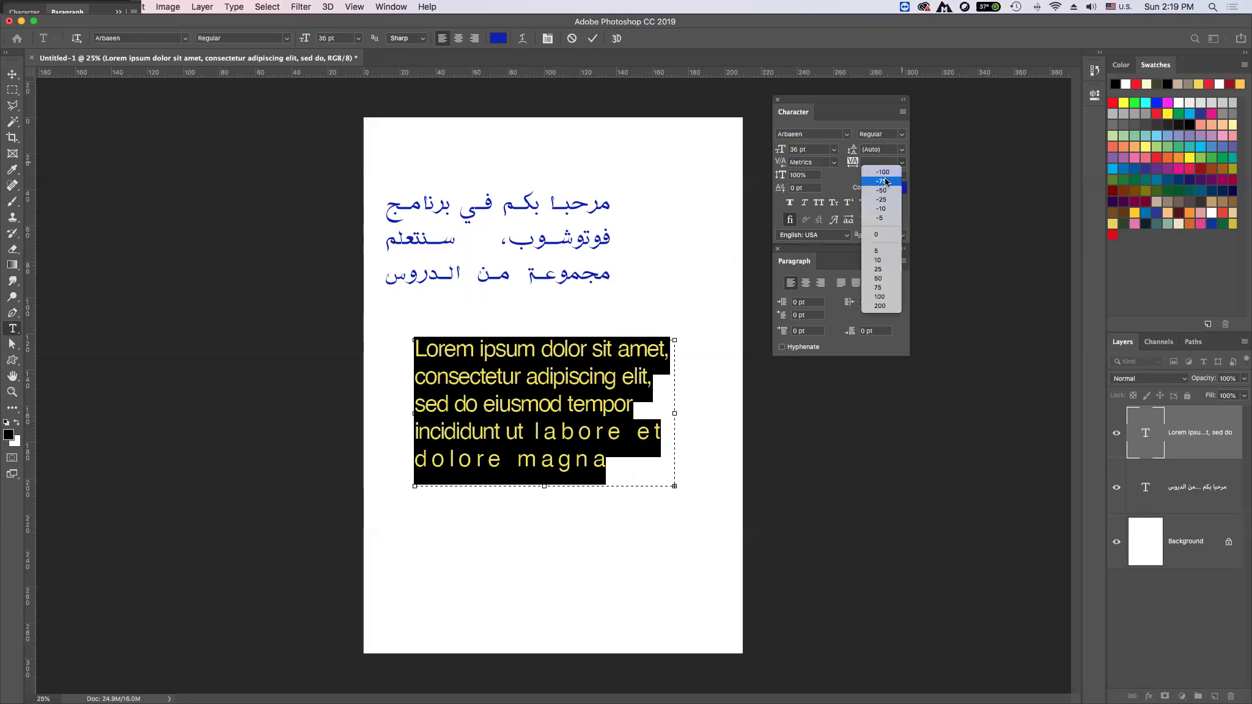
{"action": "left_click", "coordinate": [883, 190]}
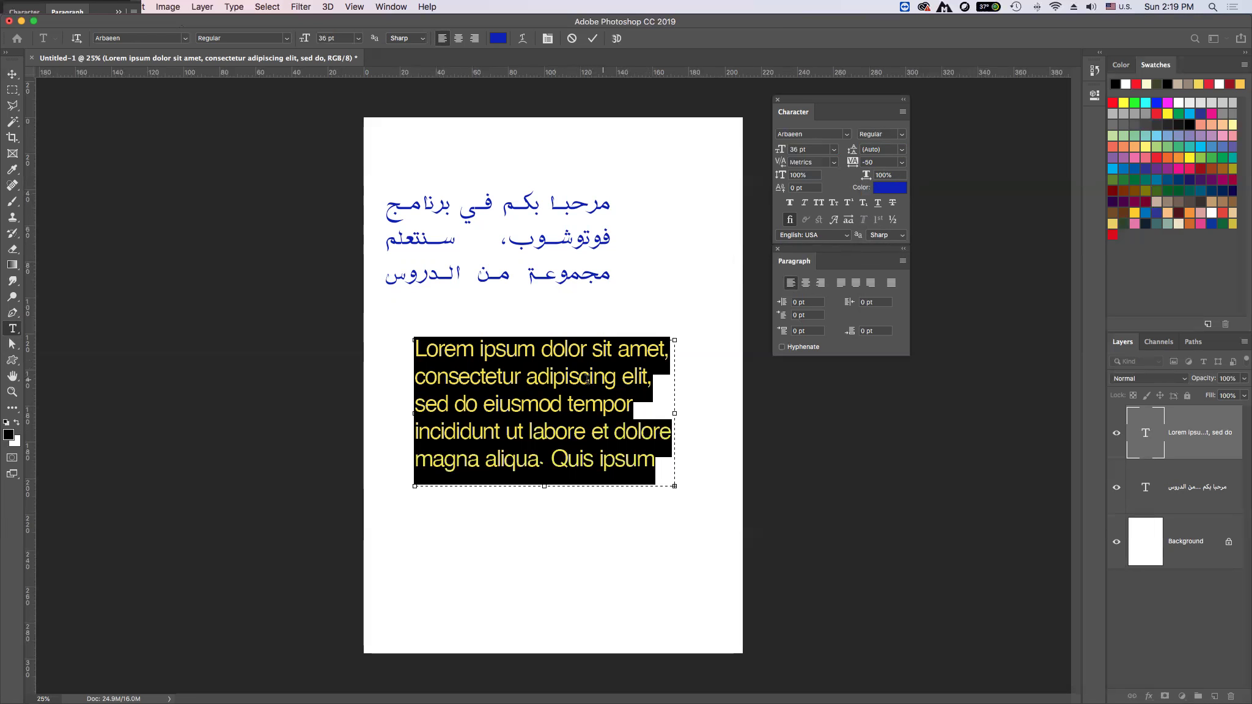
{"action": "key", "text": "Escape"}
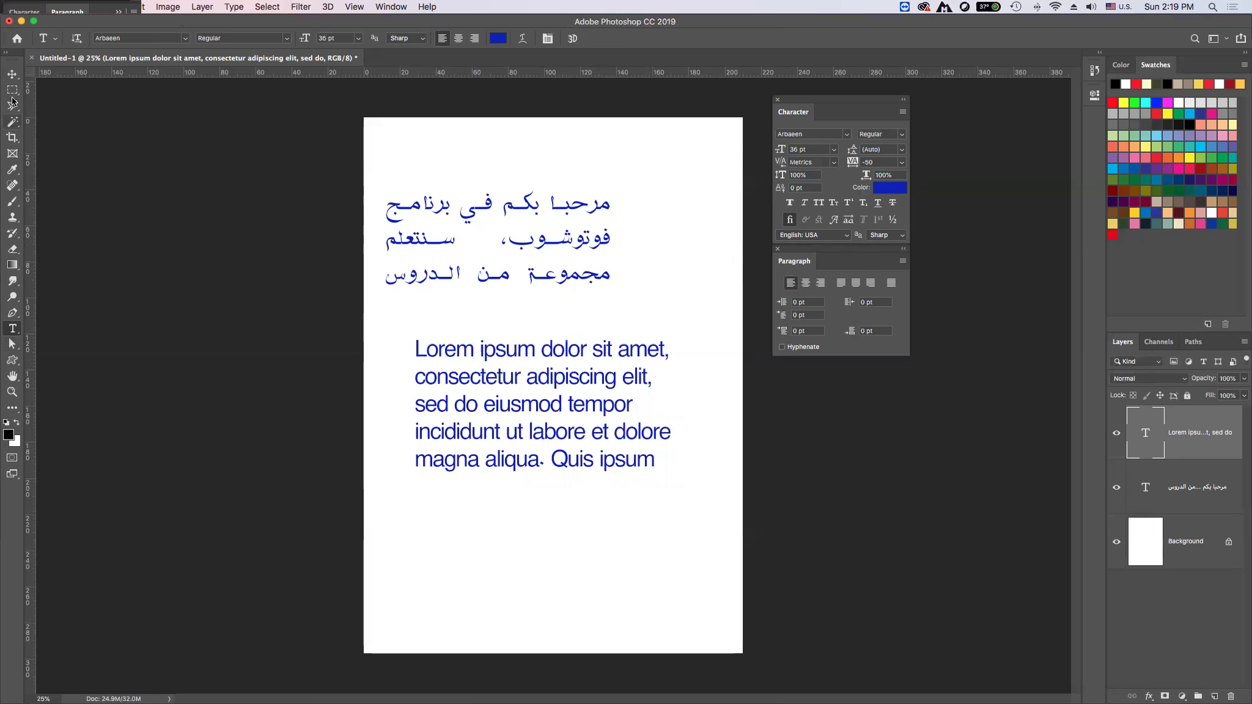
{"action": "key", "text": "Return"}
{"action": "key", "text": "Escape"}
- Select all Arabic text and set its tracking to 50, after trying -75 and 75
{"action": "left_click", "coordinate": [561, 208]}
{"action": "key", "text": "ctrl+a"}
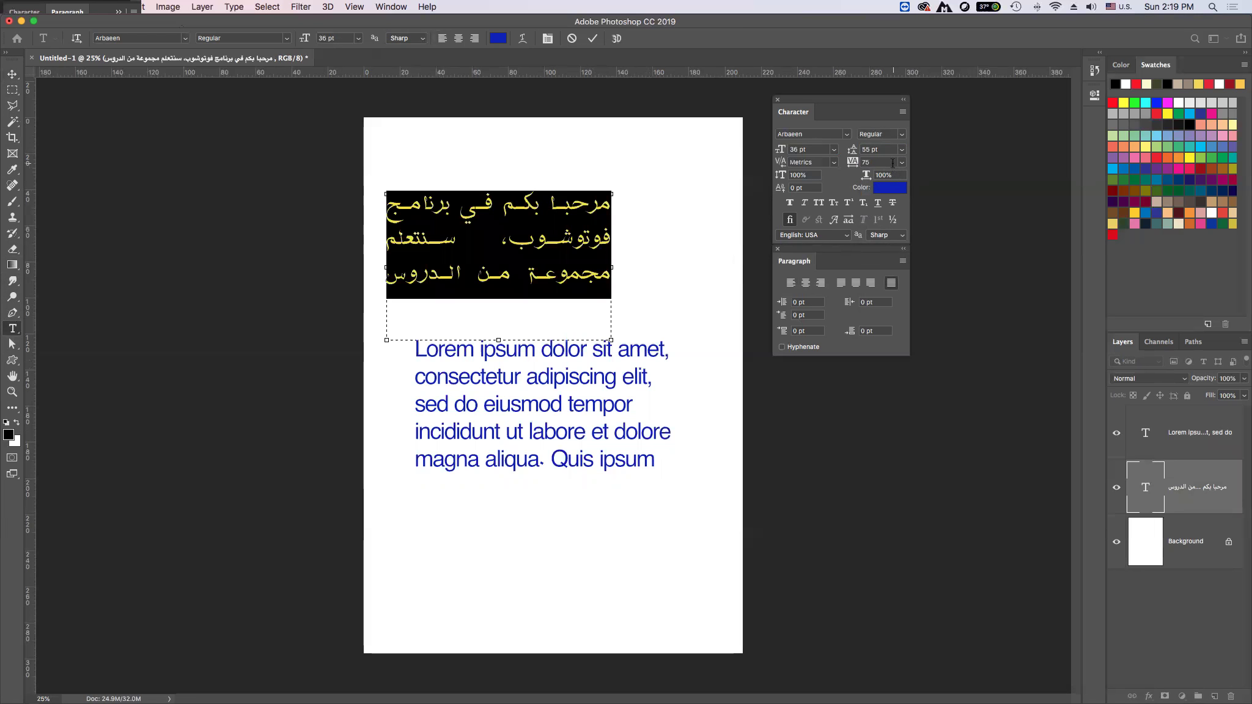
{"action": "left_click", "coordinate": [902, 162]}
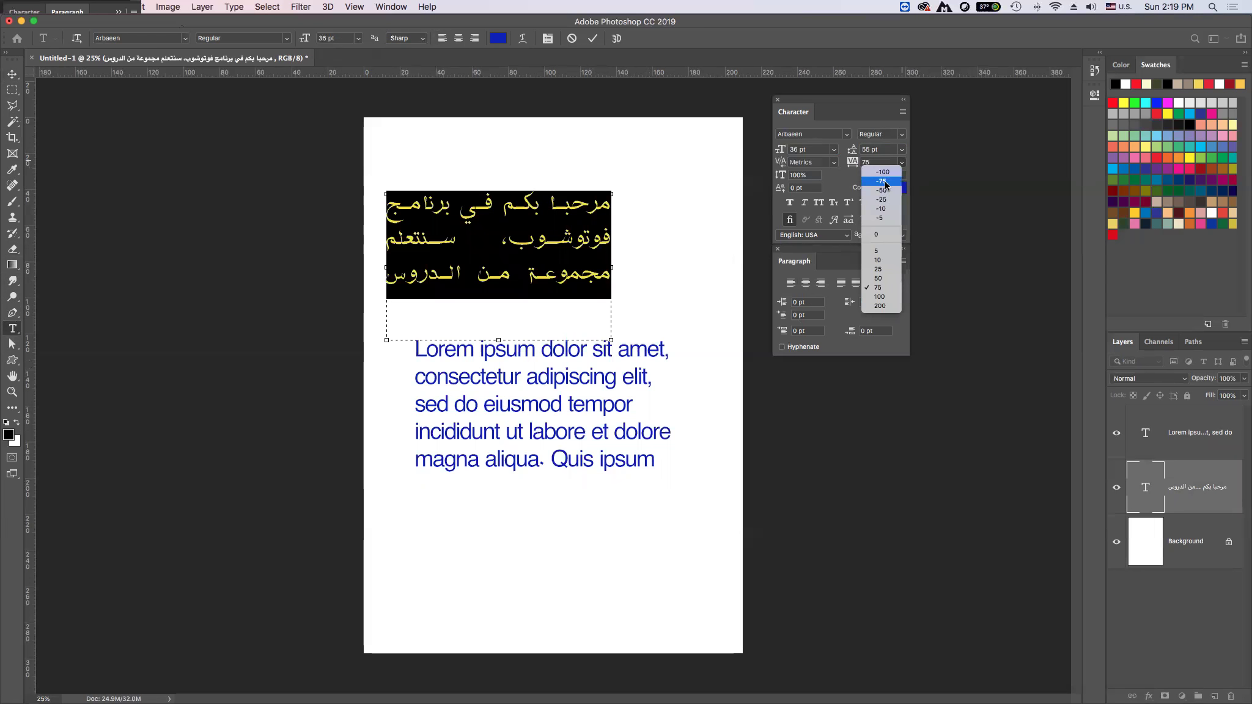
{"action": "left_click", "coordinate": [883, 181]}
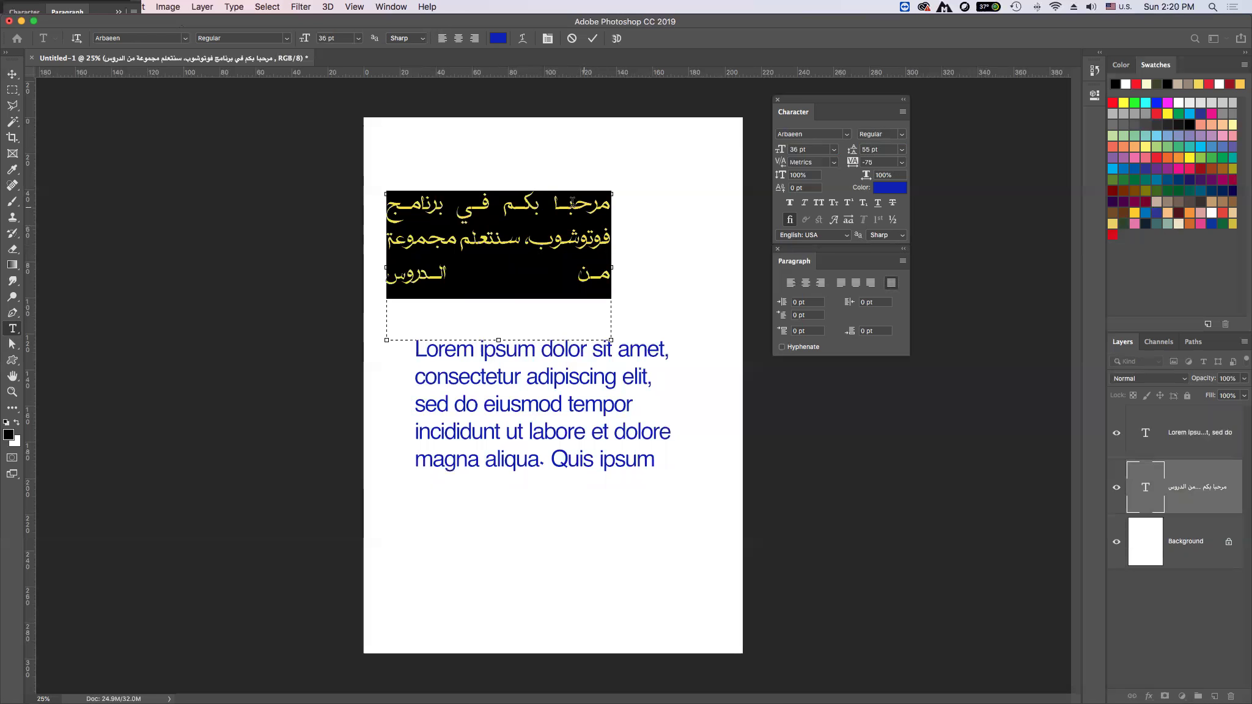
{"action": "left_click", "coordinate": [537, 215]}
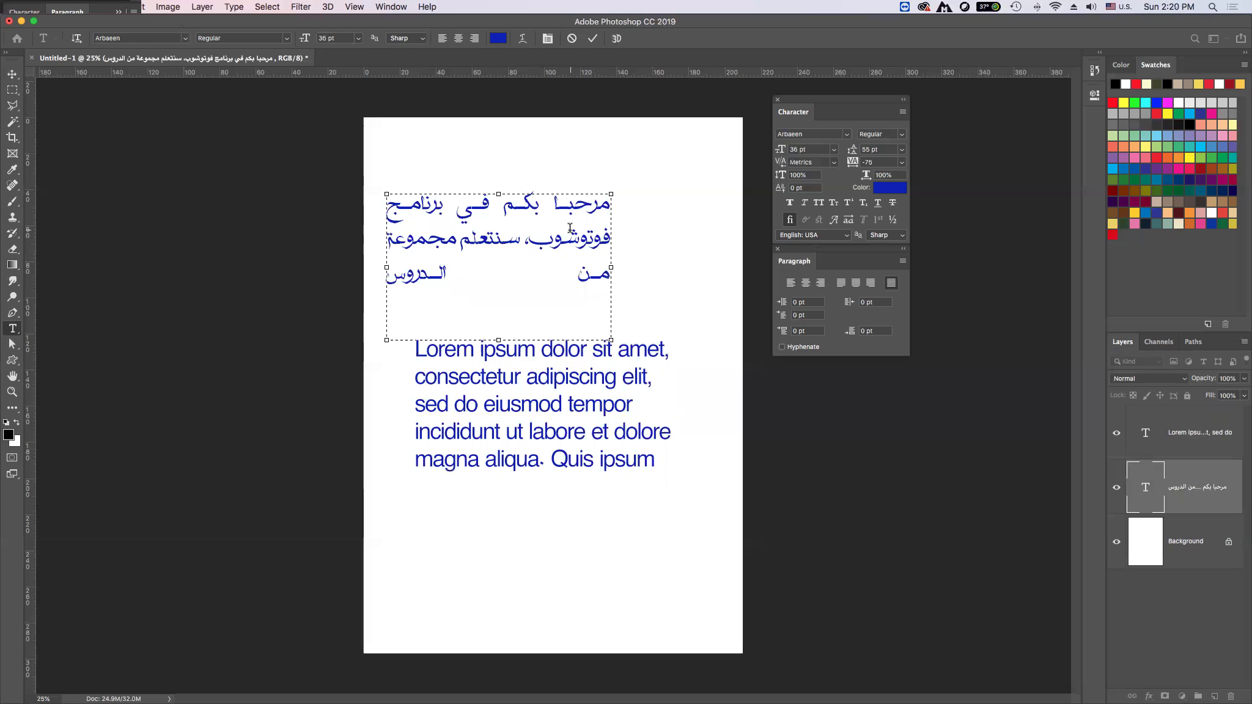
{"action": "key", "text": "ctrl+a"}
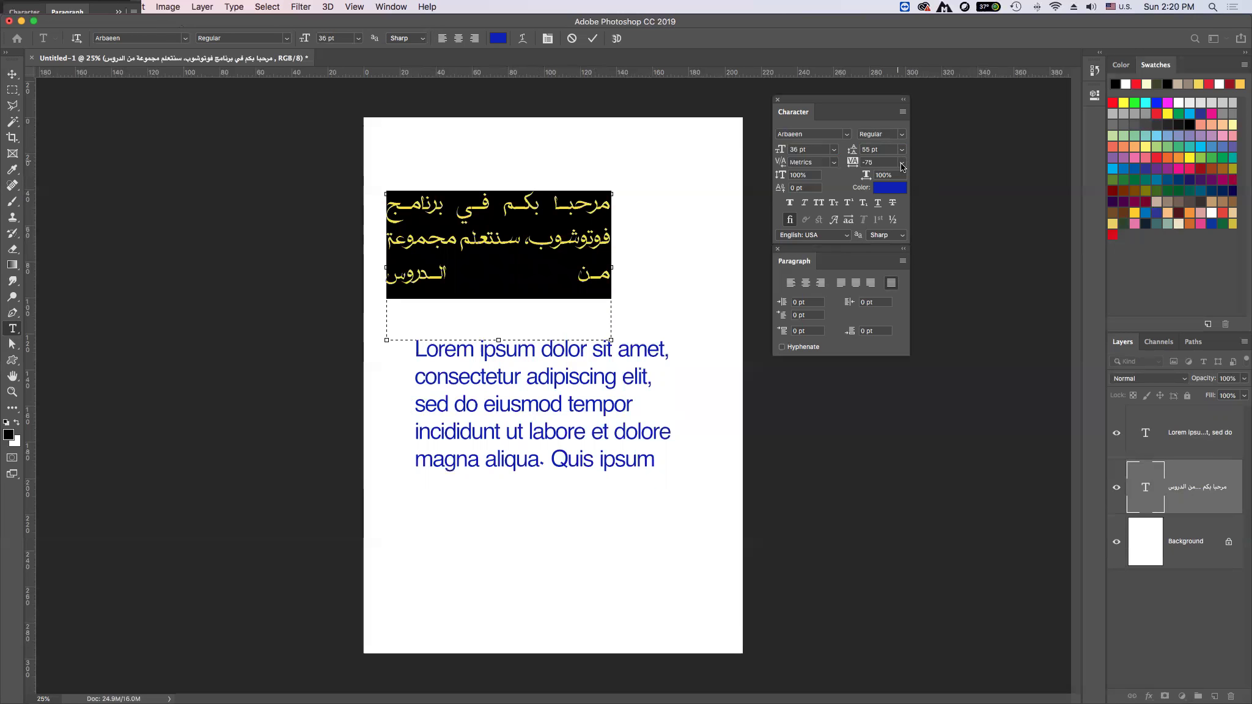
{"action": "left_click", "coordinate": [902, 162]}
{"action": "left_click", "coordinate": [884, 285]}
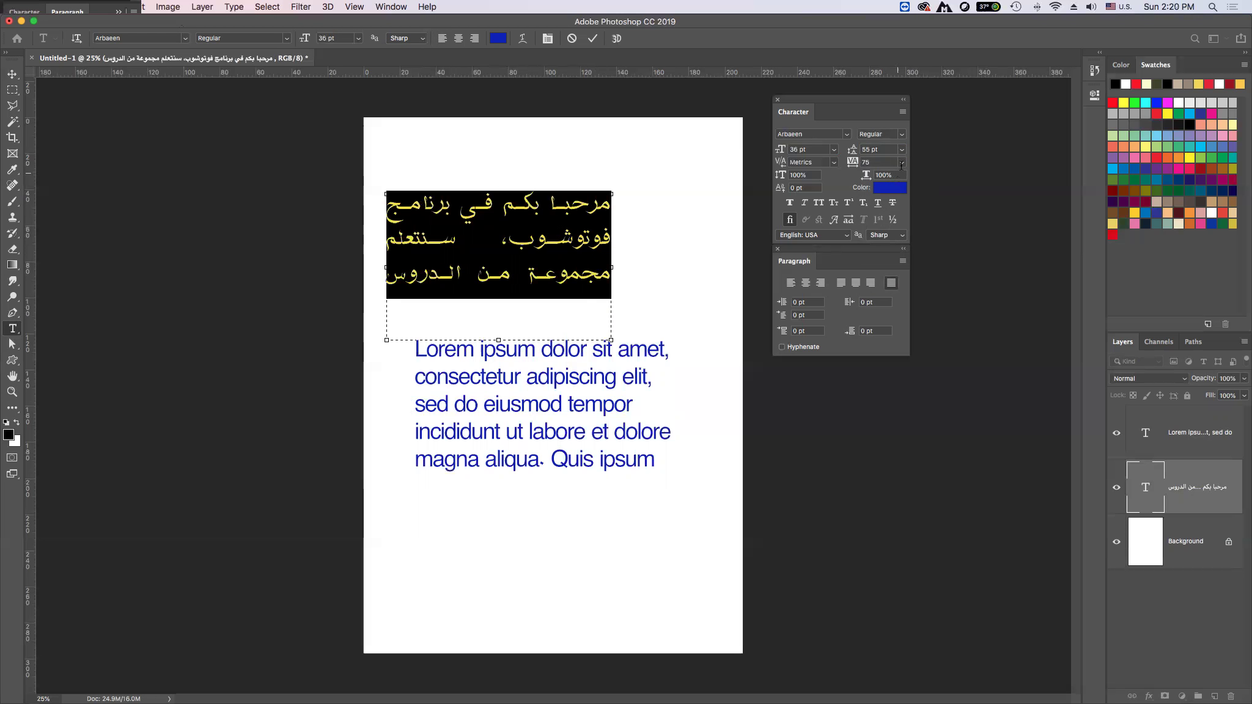
{"action": "left_click", "coordinate": [901, 162]}
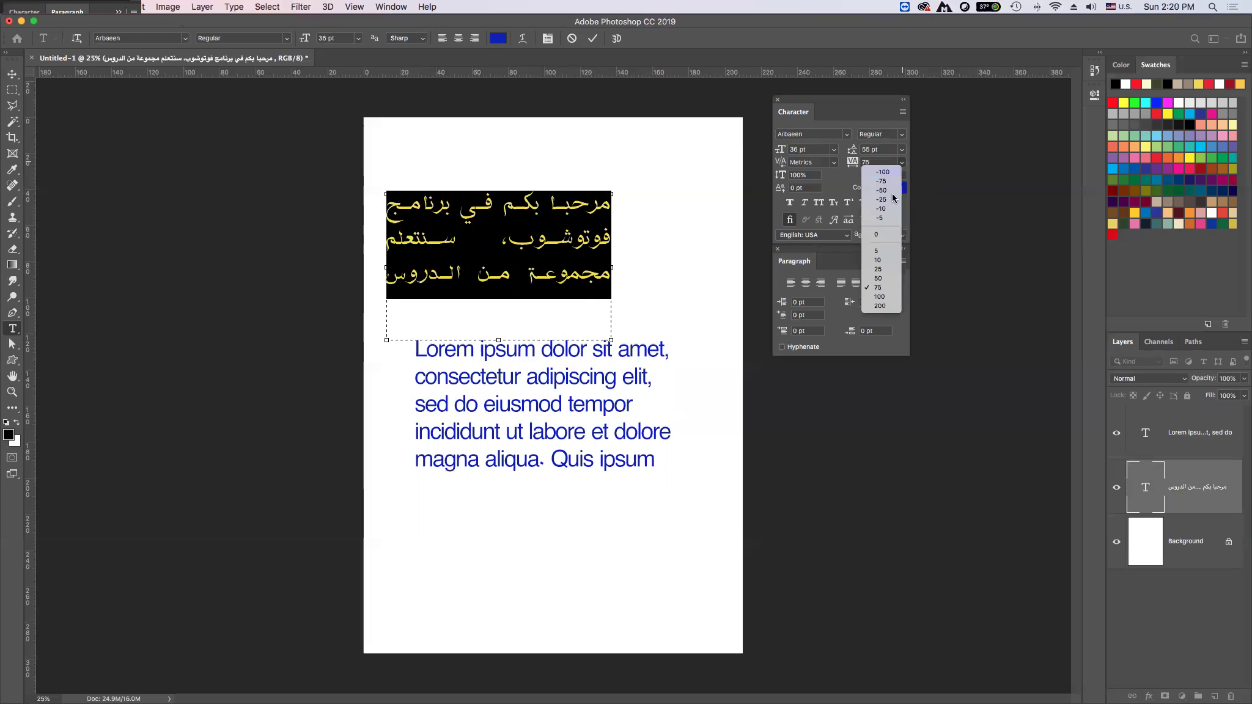
{"action": "left_click", "coordinate": [890, 281]}
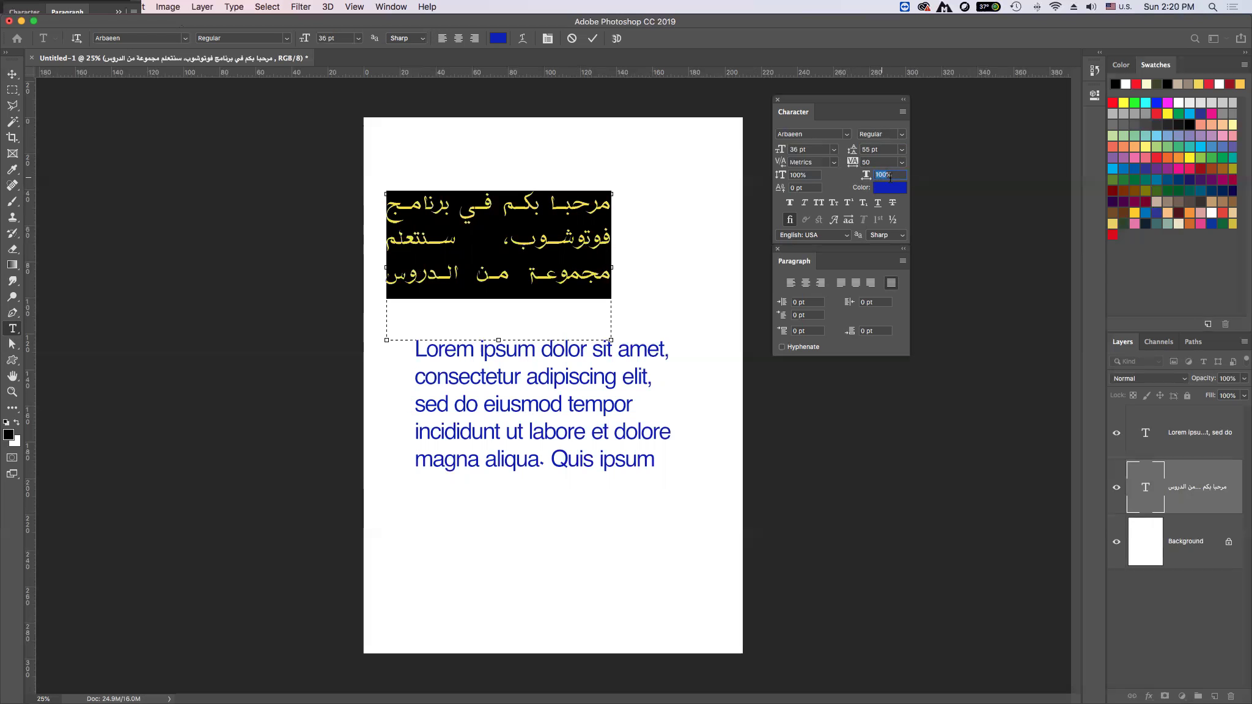
- Try wider and narrower horizontal scales on the Arabic text, then restore its normal width
{"action": "type", "text": "12"}
{"action": "left_click", "coordinate": [864, 162]}
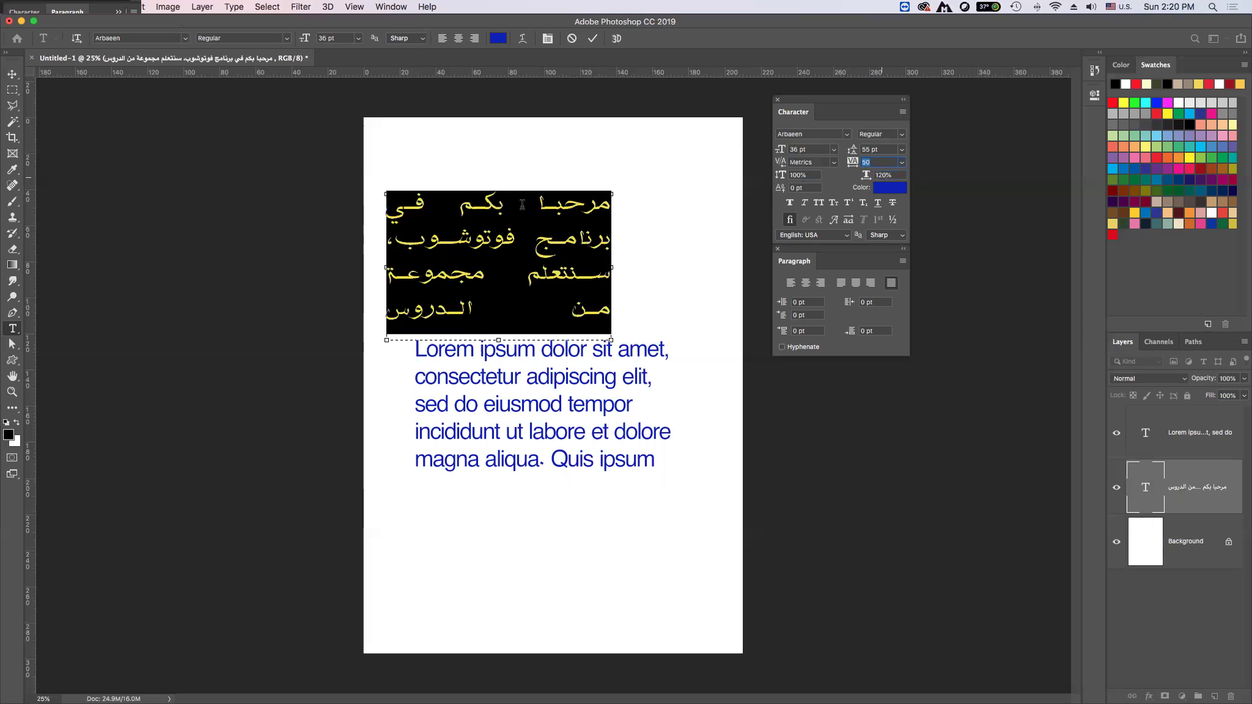
{"action": "left_click", "coordinate": [878, 175]}
{"action": "type", "text": "90"}
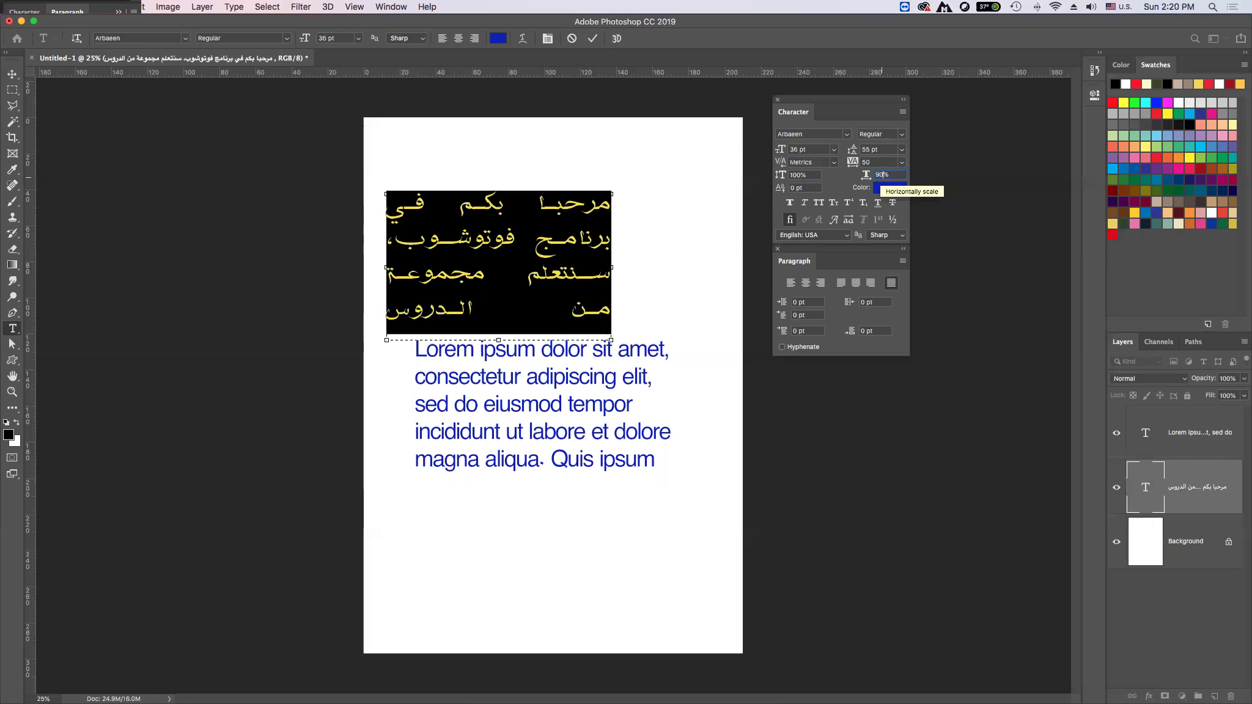
{"action": "left_click", "coordinate": [880, 162]}
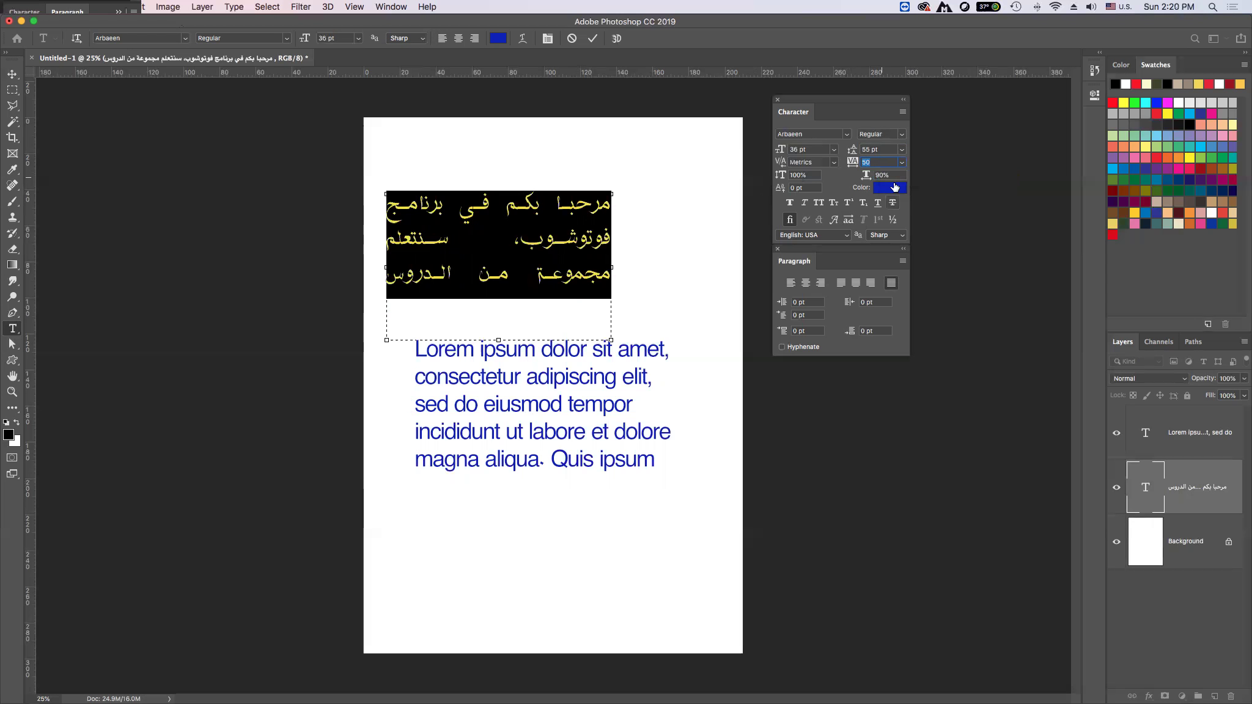
{"action": "left_click", "coordinate": [878, 173]}
{"action": "type", "text": "10"}
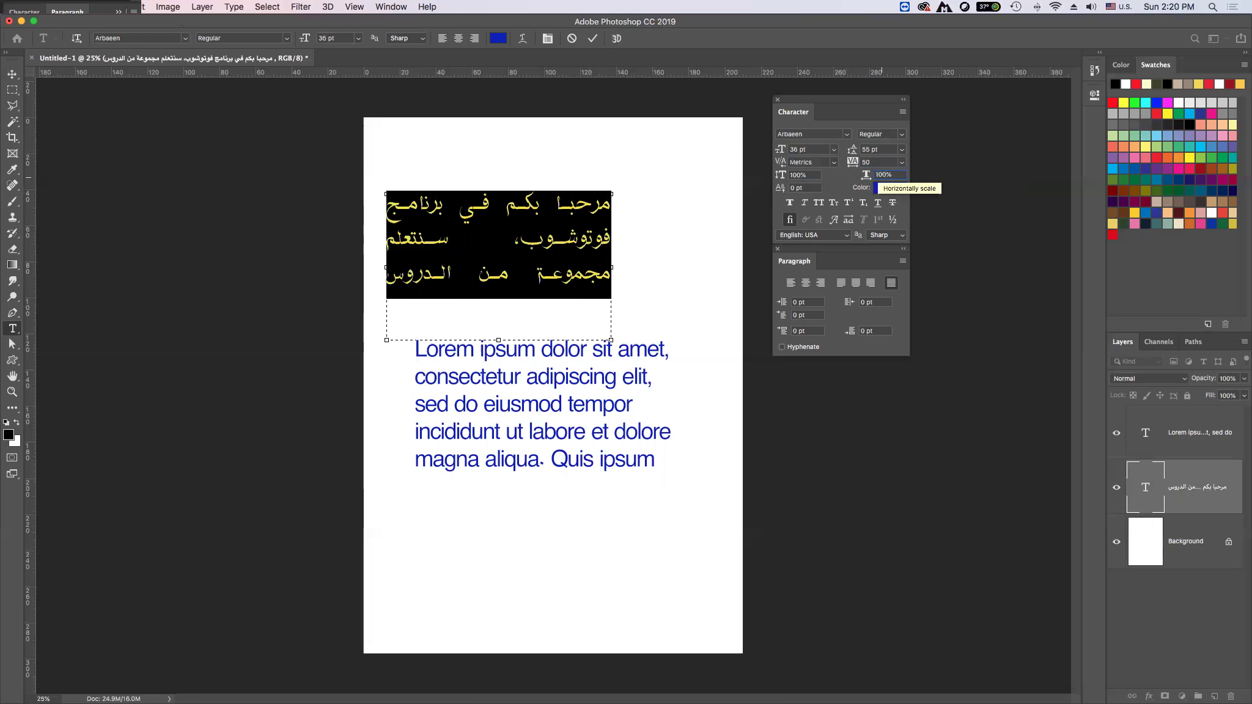
{"action": "left_click", "coordinate": [800, 175]}
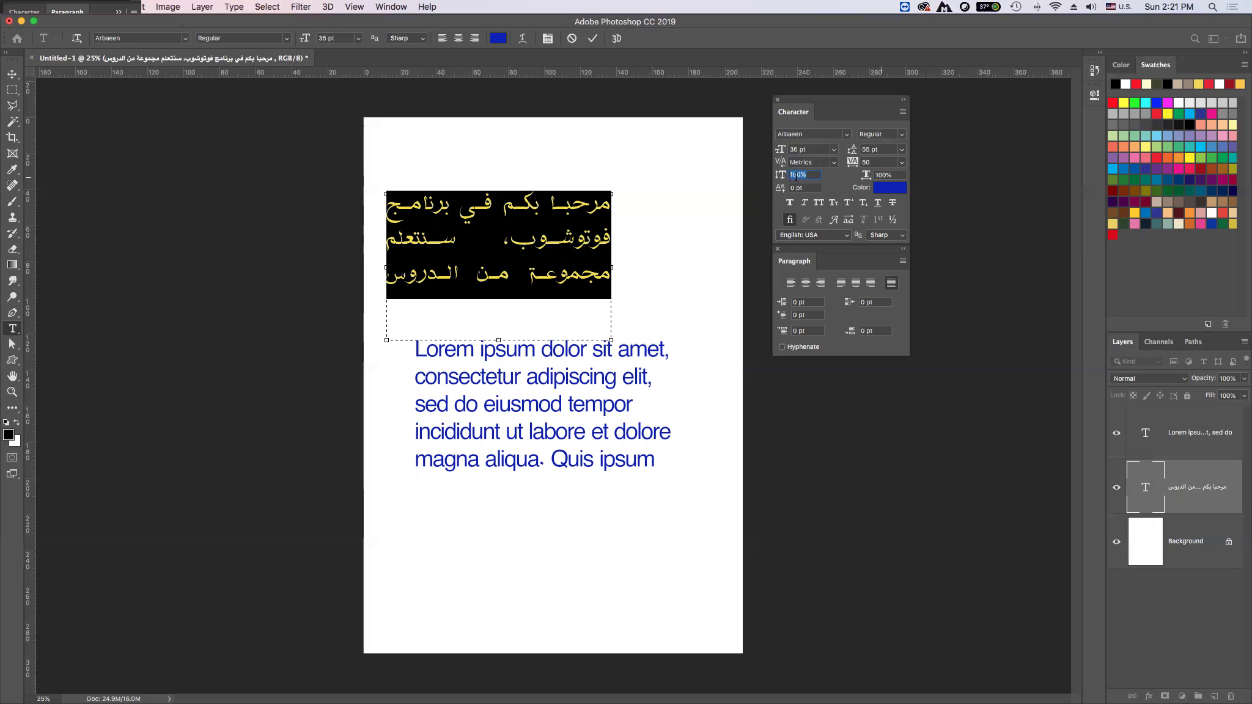
- Scale the Arabic text vertically to 120%, return it to 100%, and commit the edit
{"action": "type", "text": "12"}
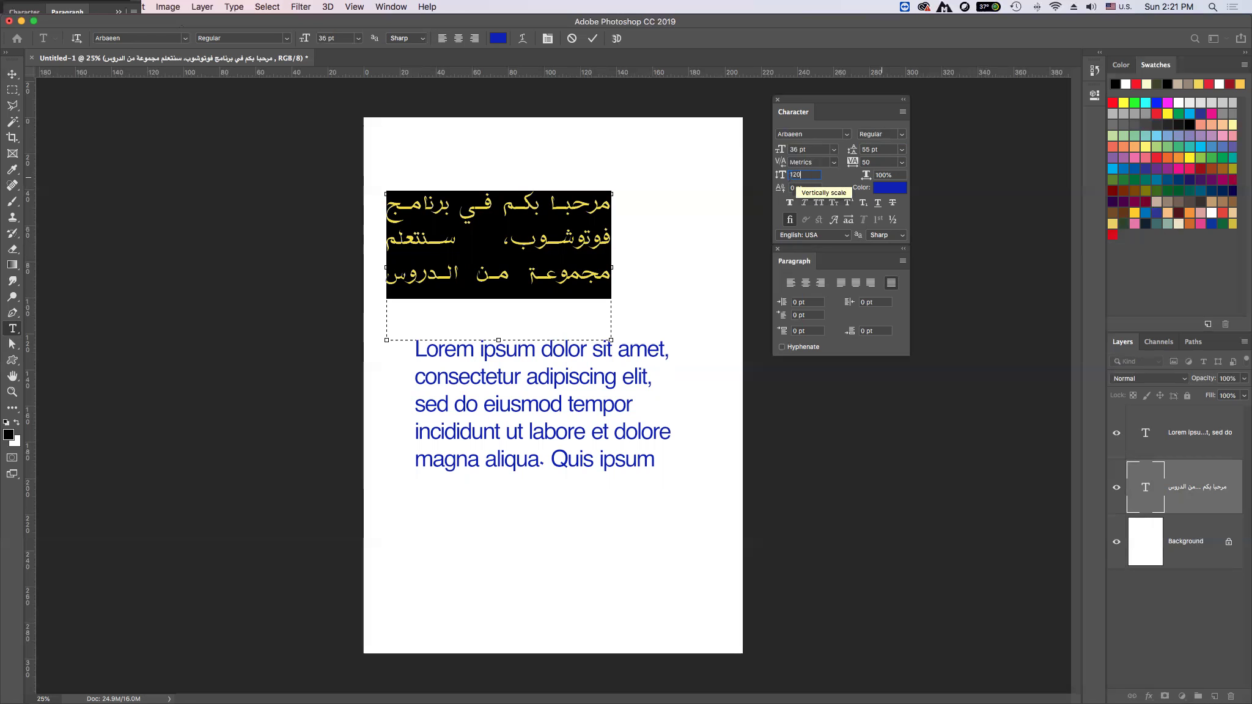
{"action": "key", "text": "Tab"}
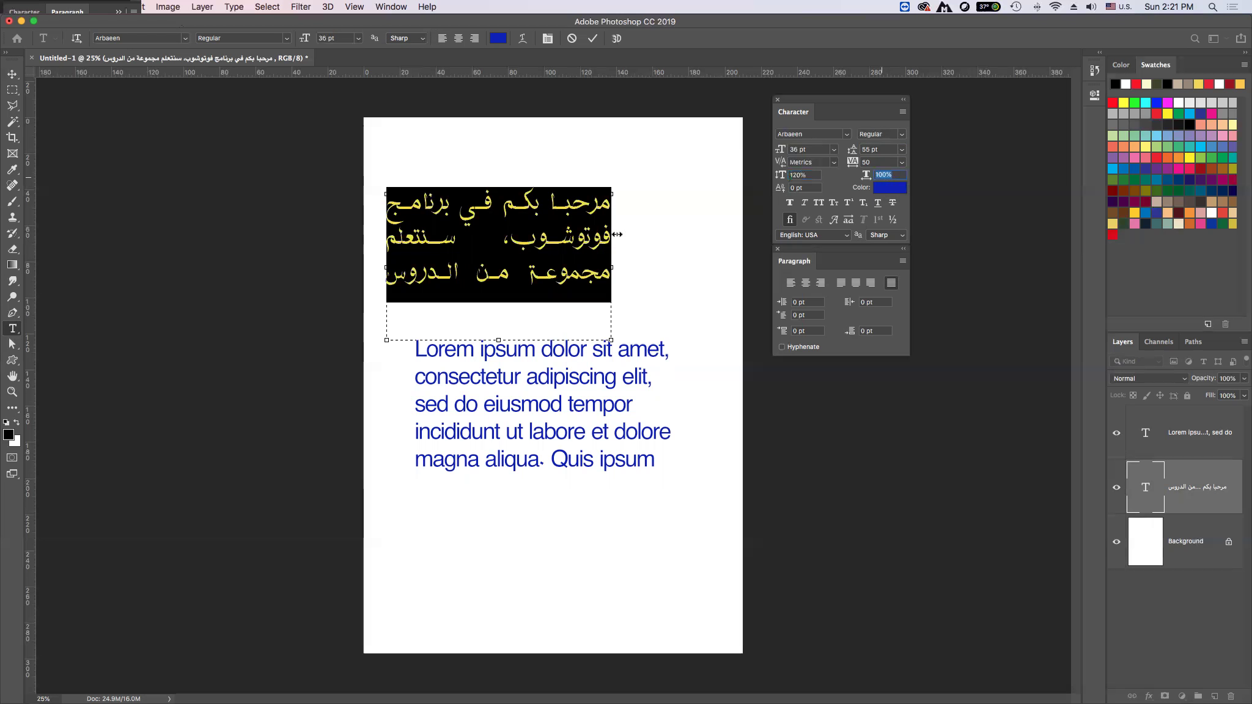
{"action": "left_click", "coordinate": [793, 176]}
{"action": "type", "text": "1"}
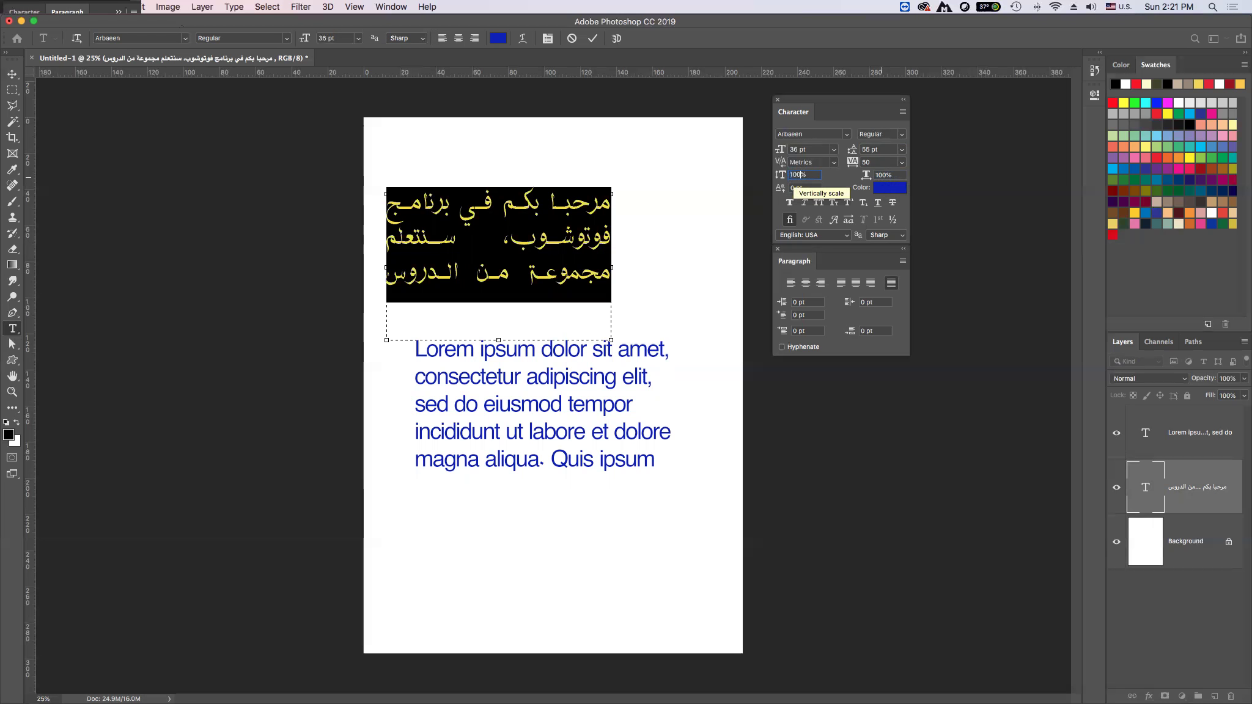
{"action": "key", "text": "Tab"}
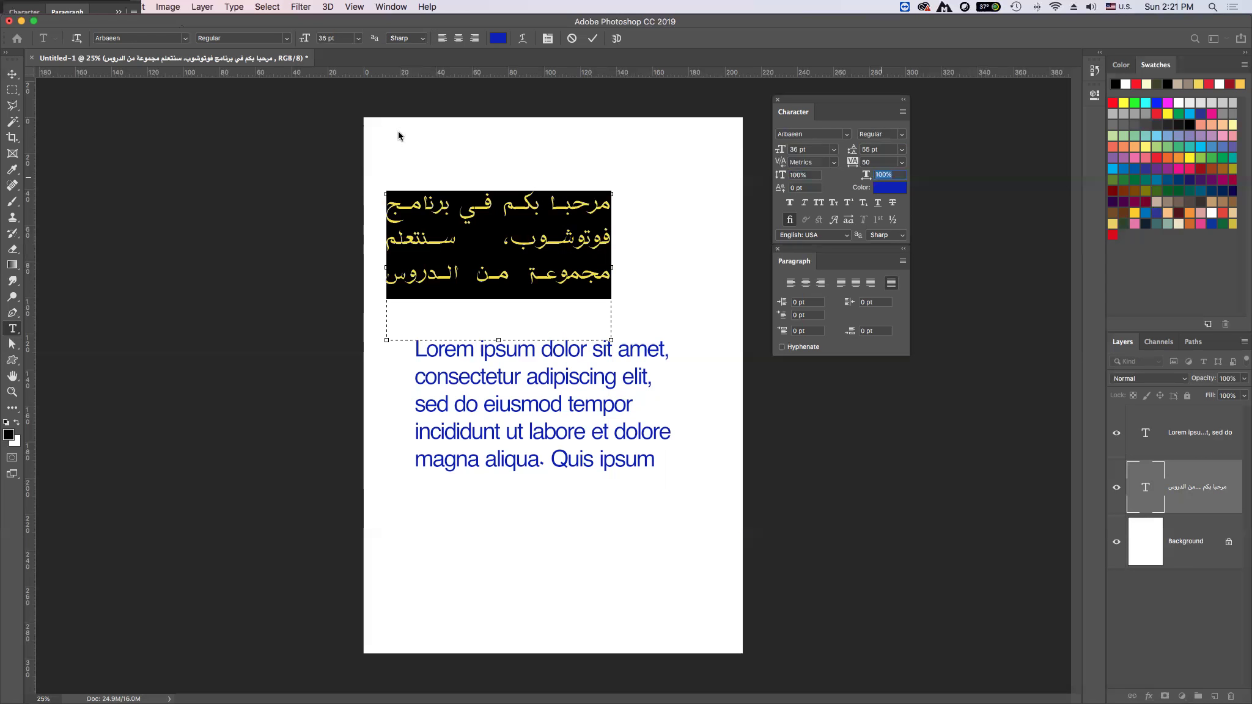
{"action": "left_click", "coordinate": [540, 147]}
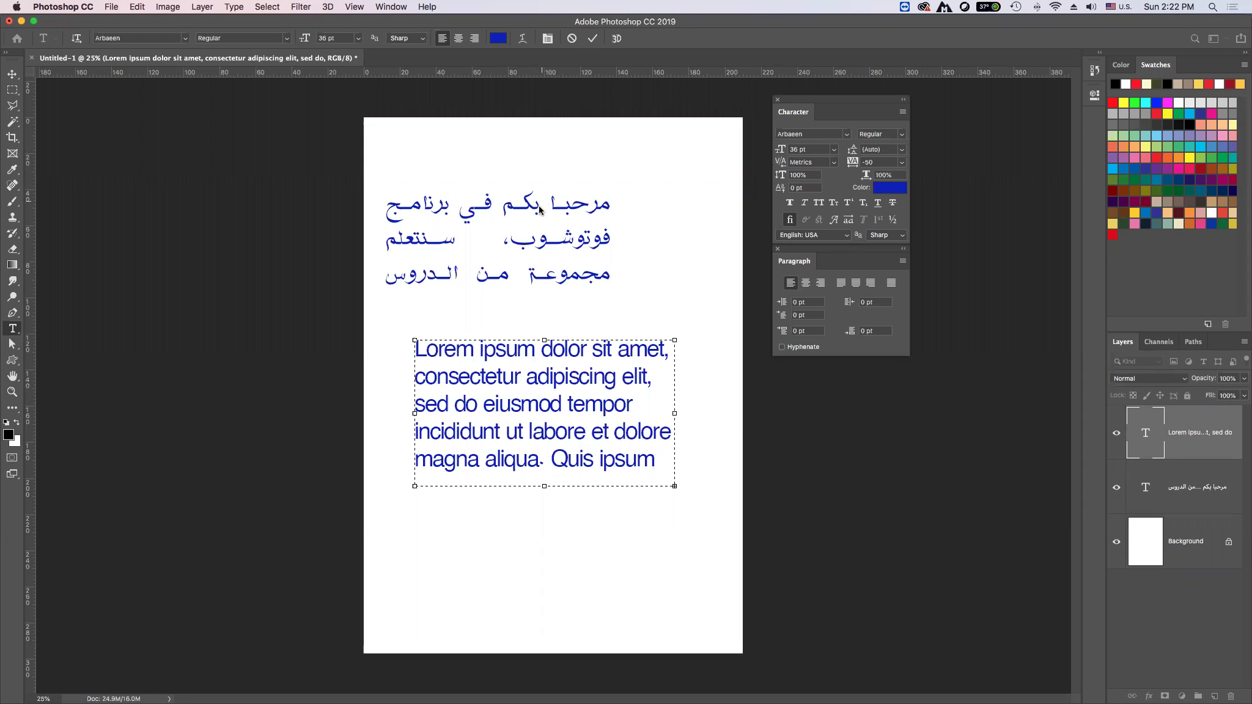
{"action": "left_click", "coordinate": [12, 75]}
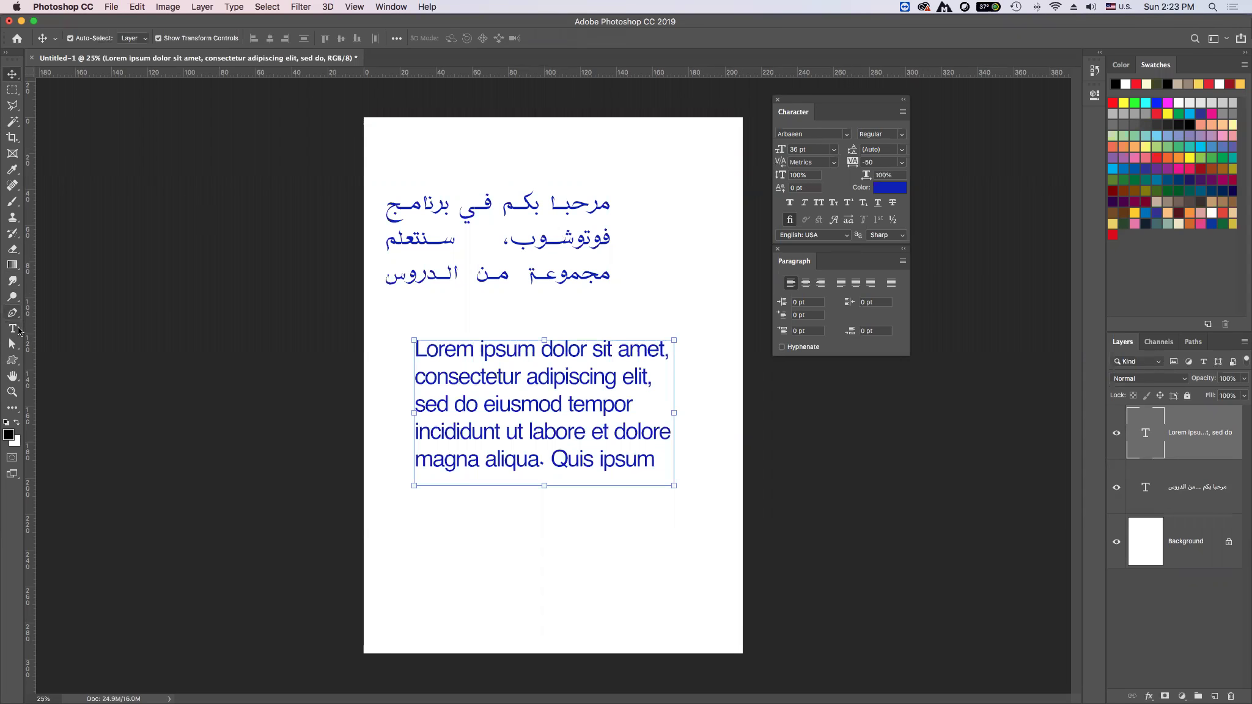
{"action": "left_click", "coordinate": [18, 330]}
{"action": "left_click_drag", "start_coordinate": [535, 205], "coordinate": [466, 268]}
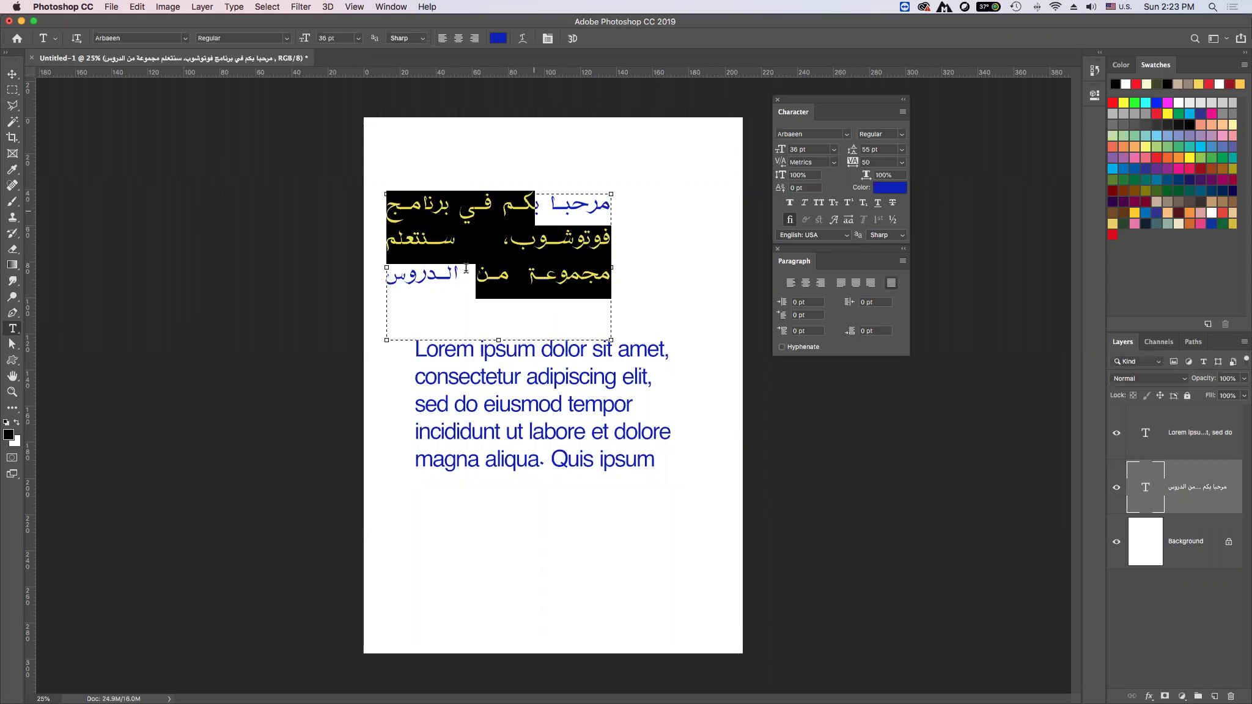
{"action": "double_click", "coordinate": [597, 203]}
{"action": "triple_click", "coordinate": [597, 203]}
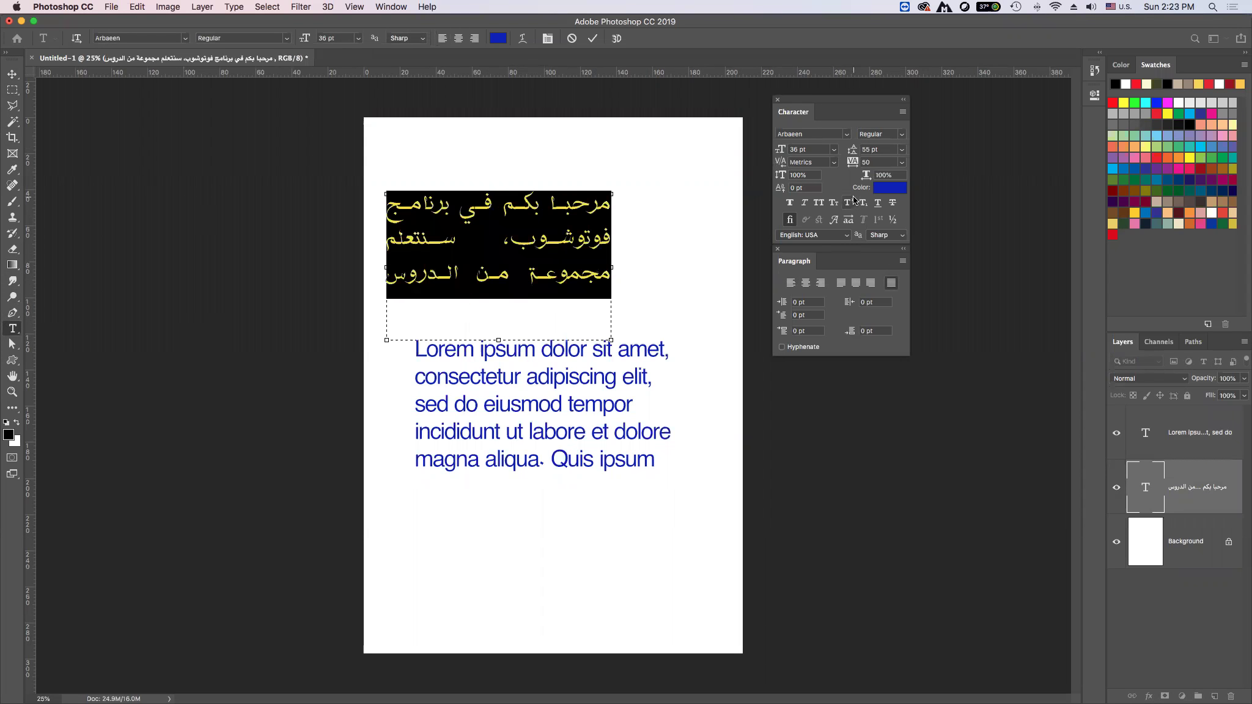
{"action": "left_click", "coordinate": [834, 162]}
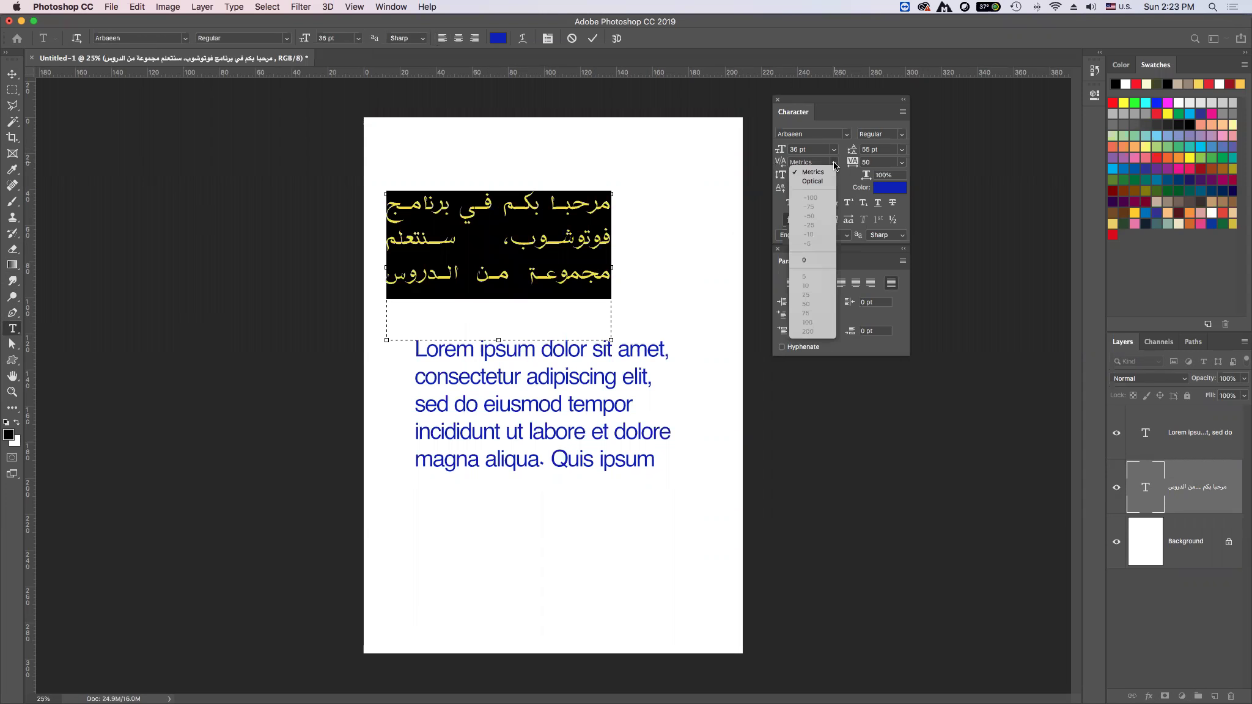
{"action": "left_click", "coordinate": [804, 182]}
{"action": "left_click", "coordinate": [560, 211]}
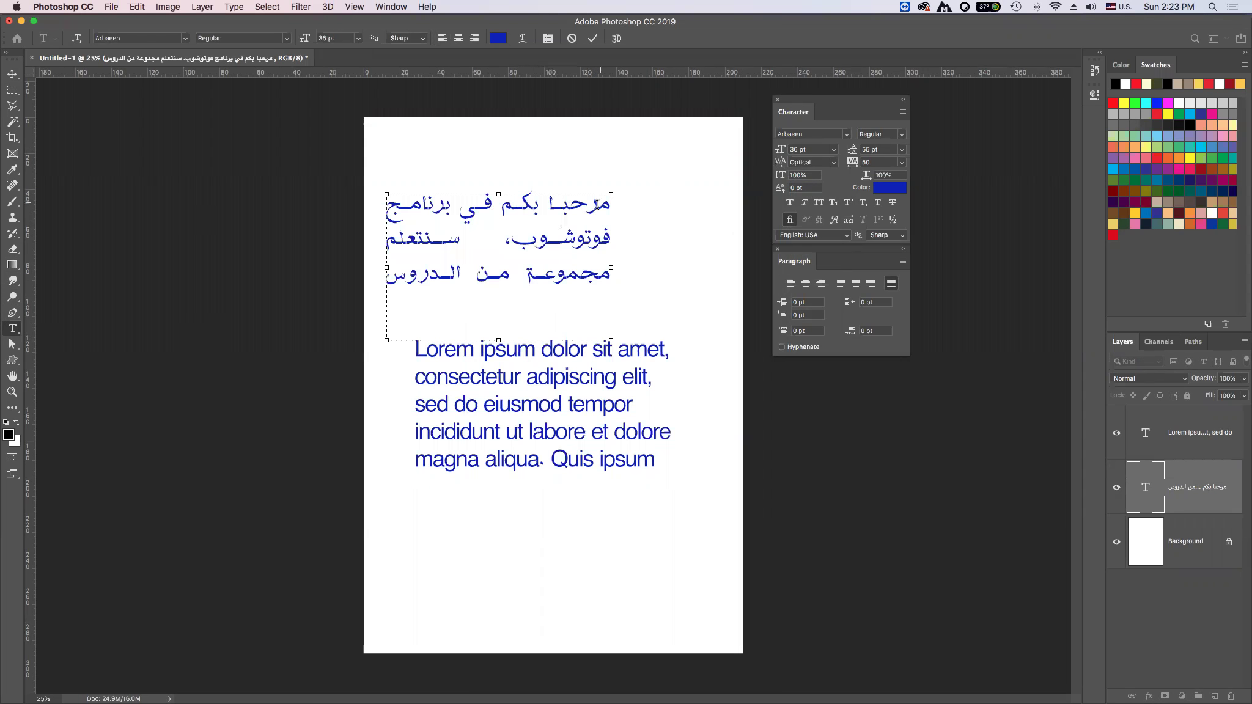
{"action": "left_click_drag", "start_coordinate": [600, 202], "coordinate": [590, 275]}
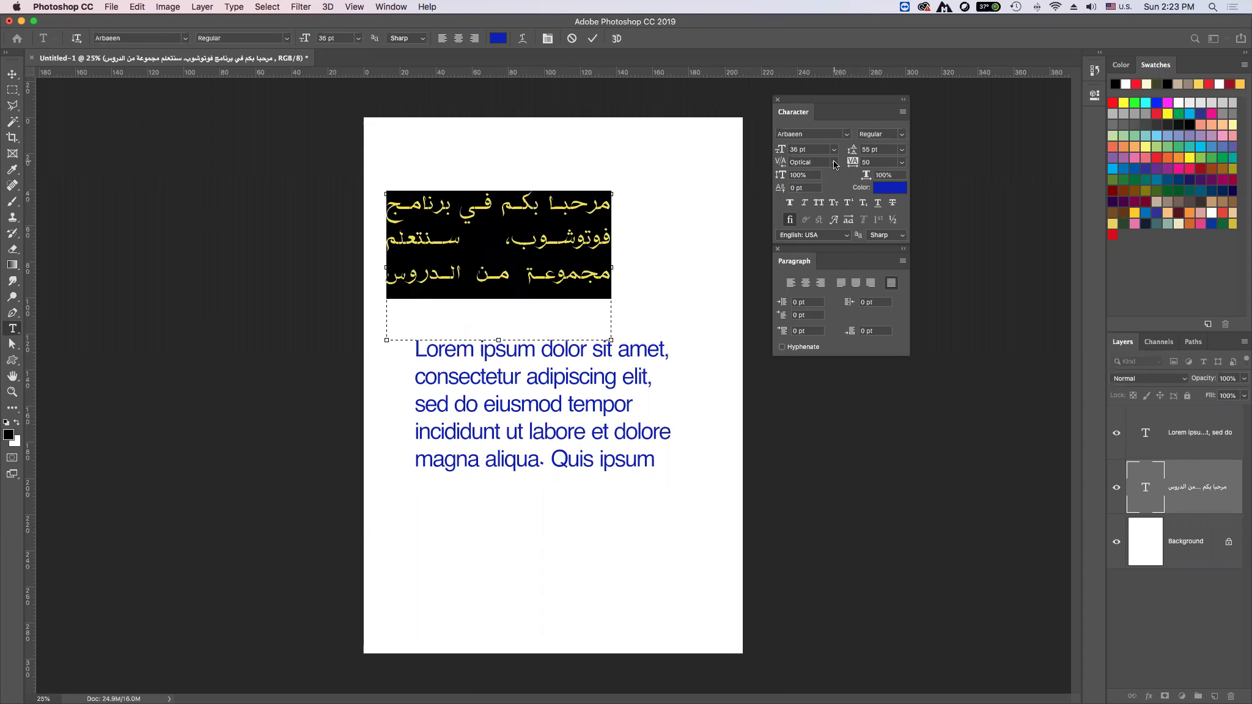
{"action": "left_click", "coordinate": [834, 162]}
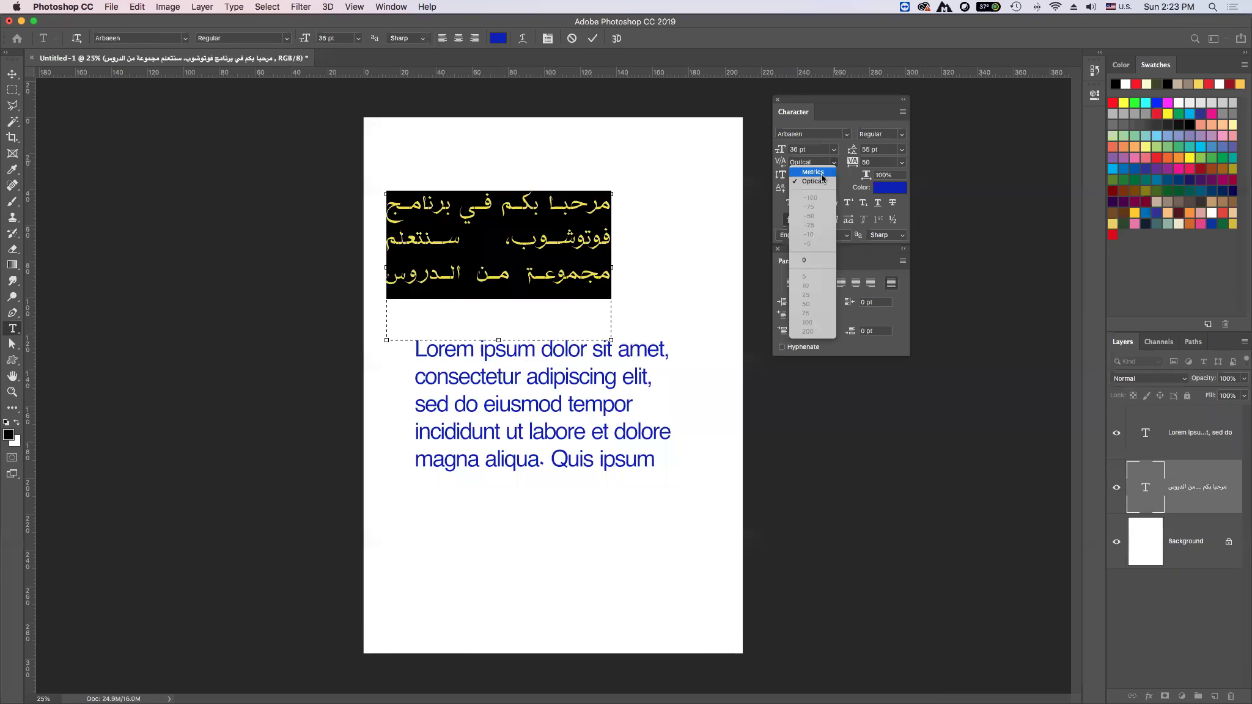
{"action": "left_click", "coordinate": [813, 172]}
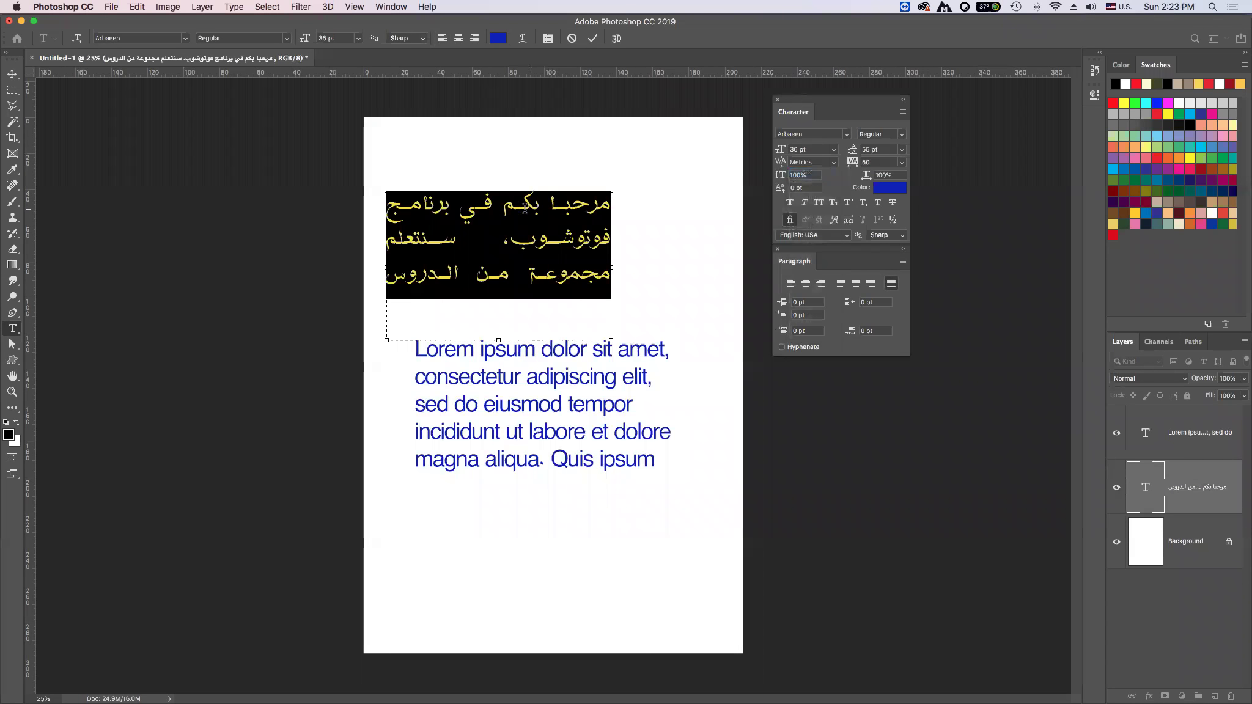
{"action": "left_click", "coordinate": [834, 162]}
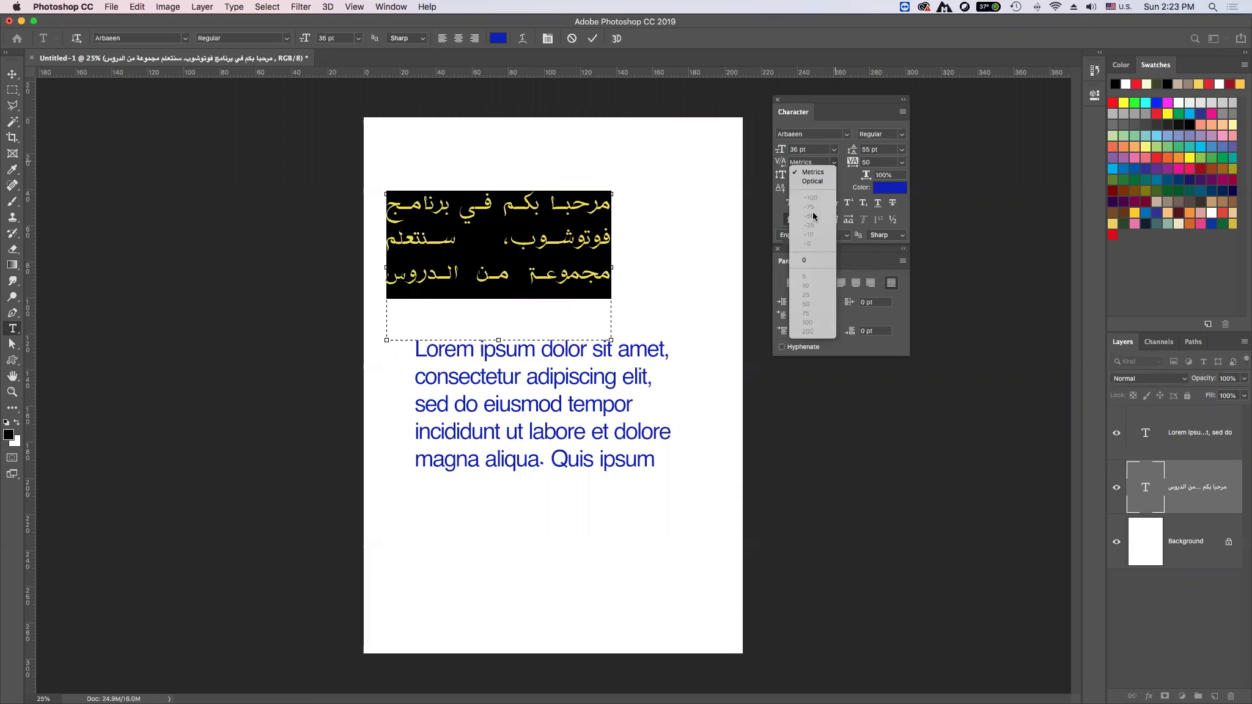
{"action": "left_click", "coordinate": [565, 209]}
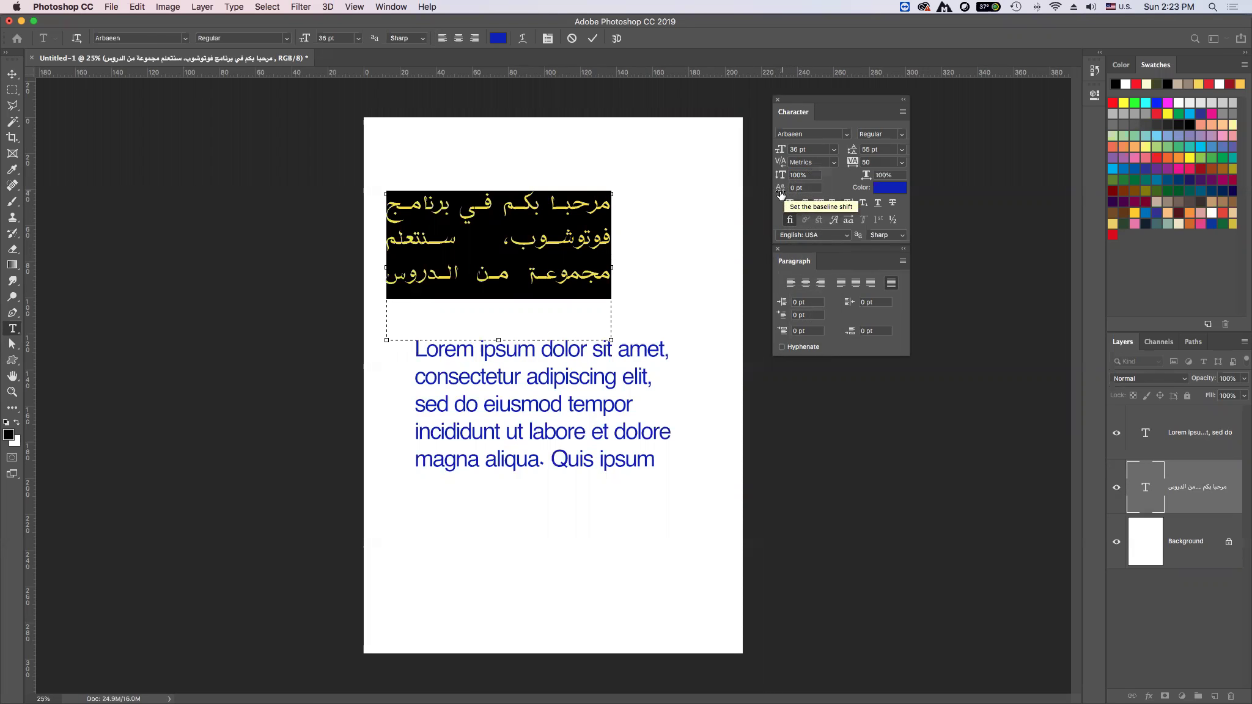
{"action": "left_click", "coordinate": [495, 288]}
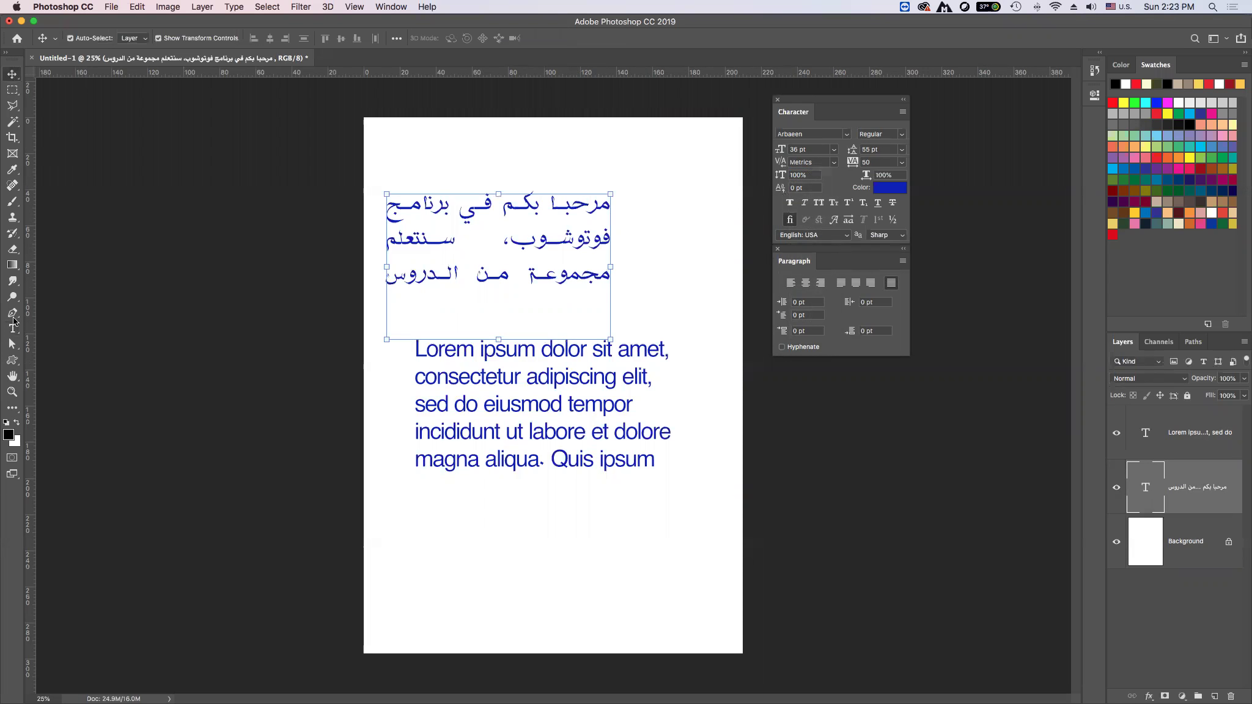
- Raise the letters 'em' in Lorem with a baseline shift of 15
{"action": "key", "text": "Escape"}
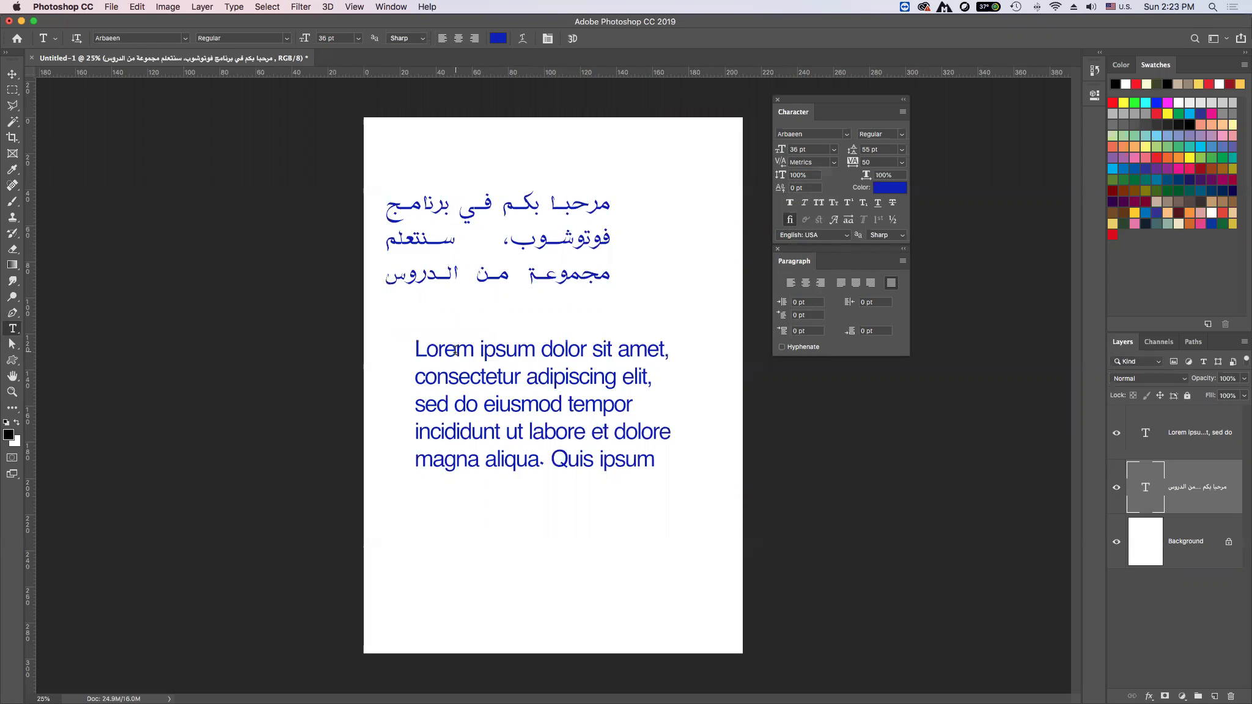
{"action": "left_click_drag", "start_coordinate": [445, 346], "coordinate": [474, 349]}
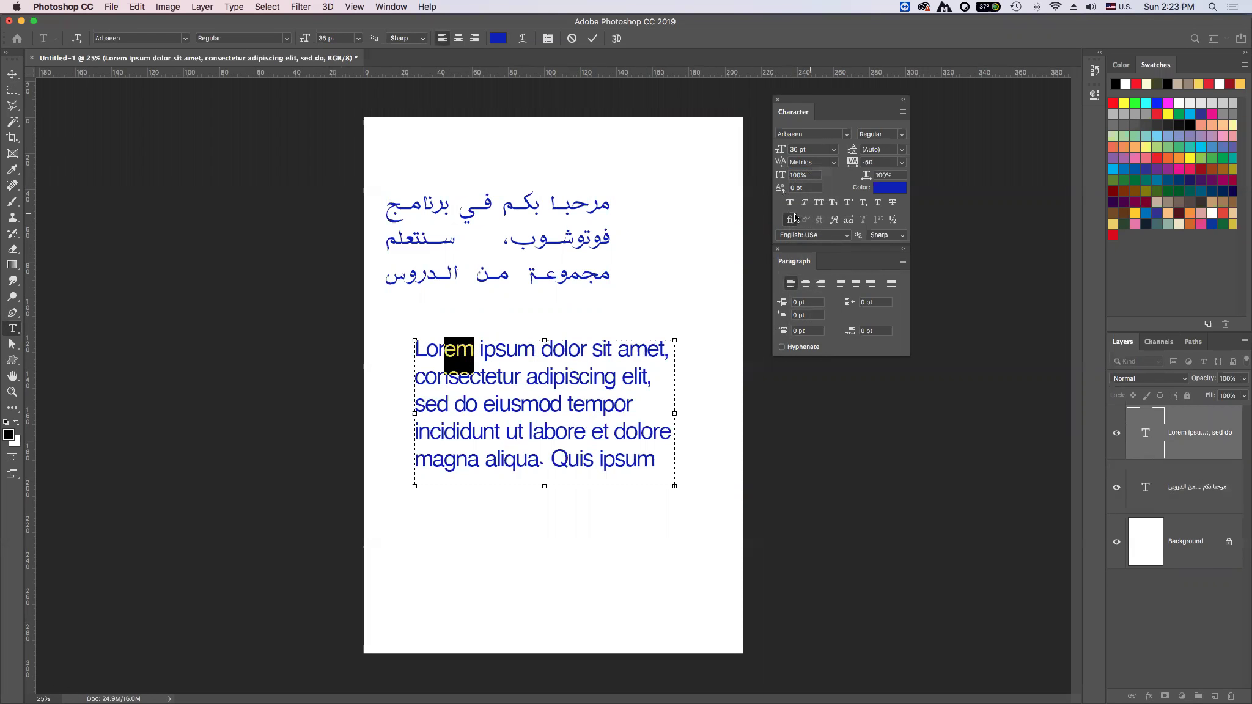
{"action": "left_click", "coordinate": [792, 188]}
{"action": "type", "text": "15"}
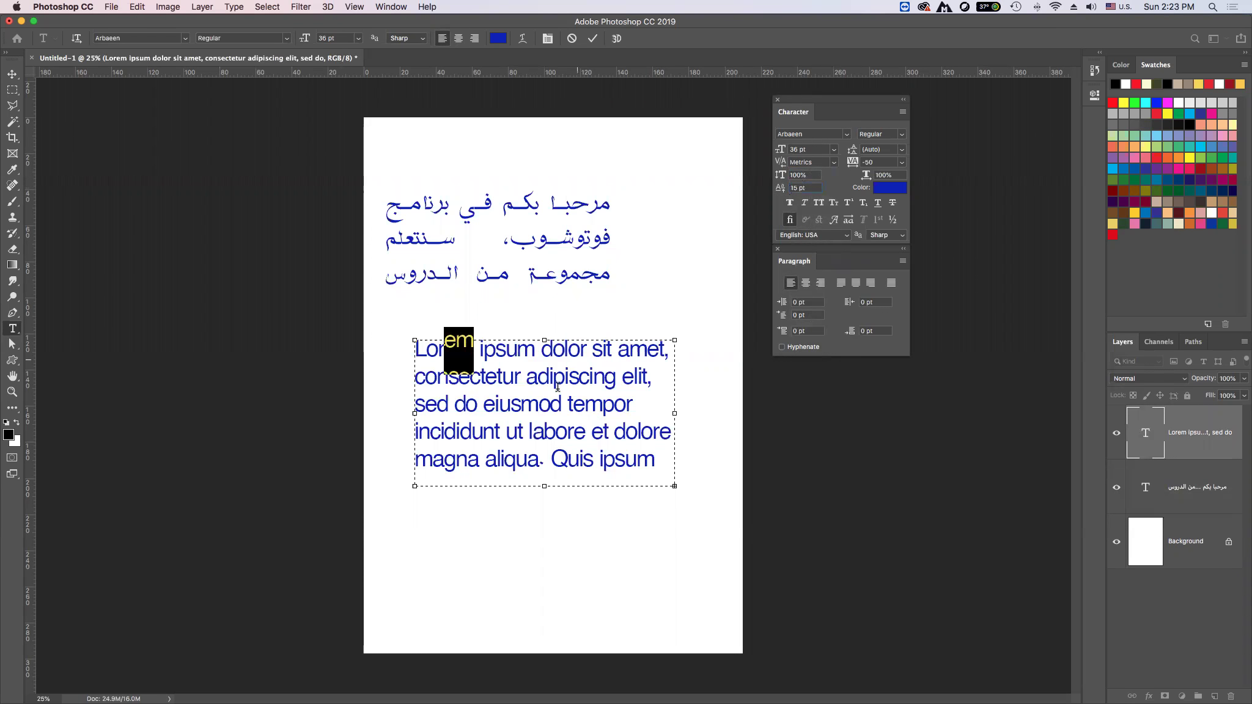
{"action": "left_click", "coordinate": [444, 343]}
- Drop 'em' back onto the baseline and select the paragraph's last line
{"action": "left_click_drag", "start_coordinate": [447, 343], "coordinate": [470, 346]}
{"action": "left_click", "coordinate": [795, 188]}
{"action": "type", "text": "0"}
{"action": "key", "text": "Return"}
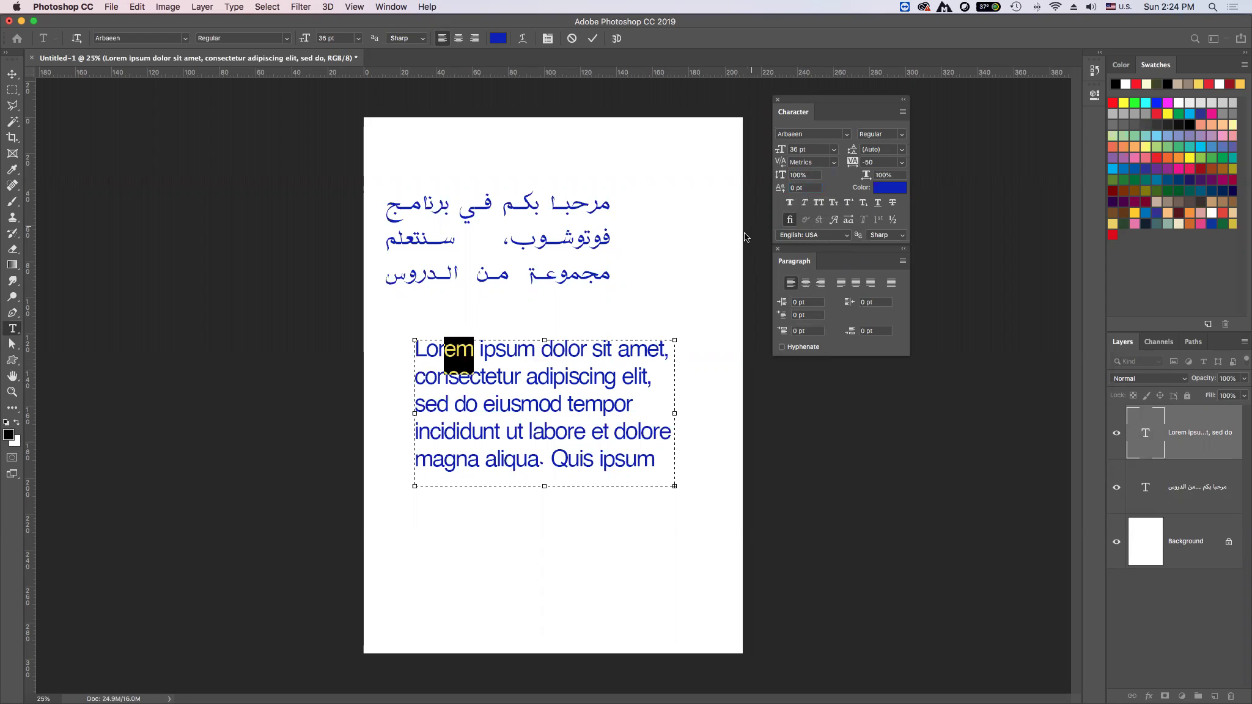
{"action": "left_click", "coordinate": [576, 372]}
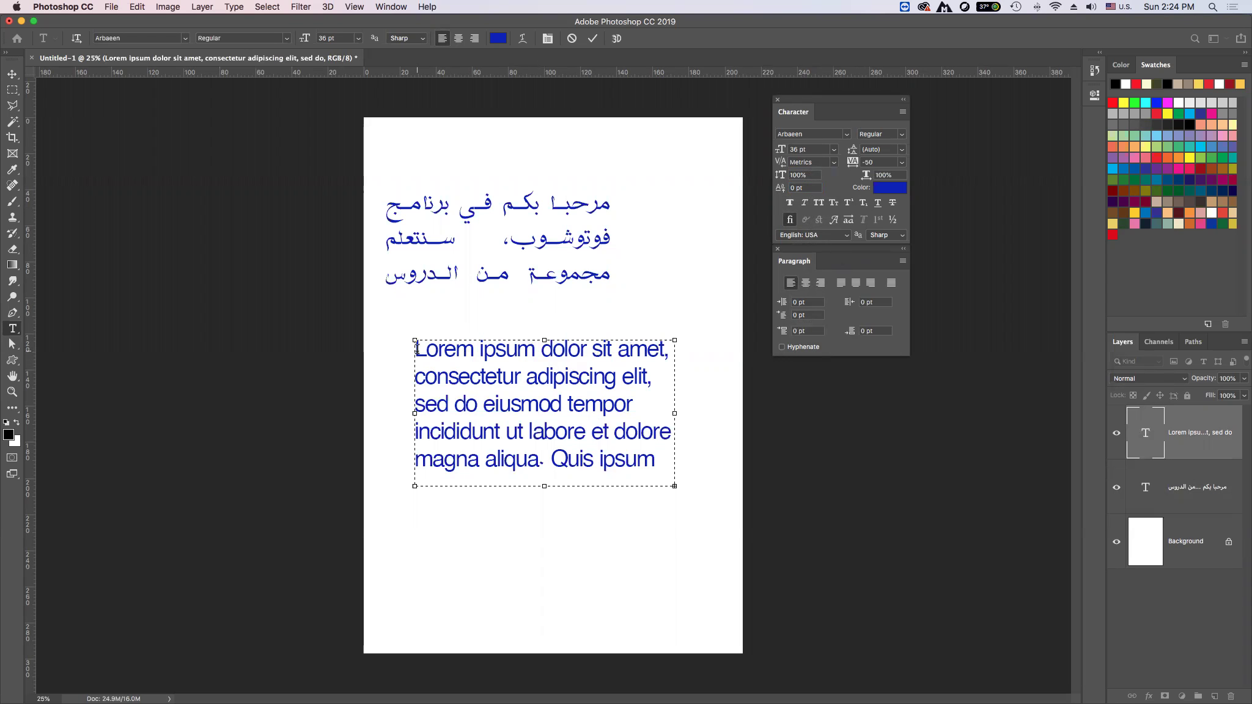
{"action": "left_click_drag", "start_coordinate": [653, 462], "coordinate": [539, 461]}
- Retype the paragraph's last line as 'X2+y2+x3 suspendisse', fixing the stray 3
{"action": "left_click", "coordinate": [414, 465]}
{"action": "triple_click", "coordinate": [425, 462]}
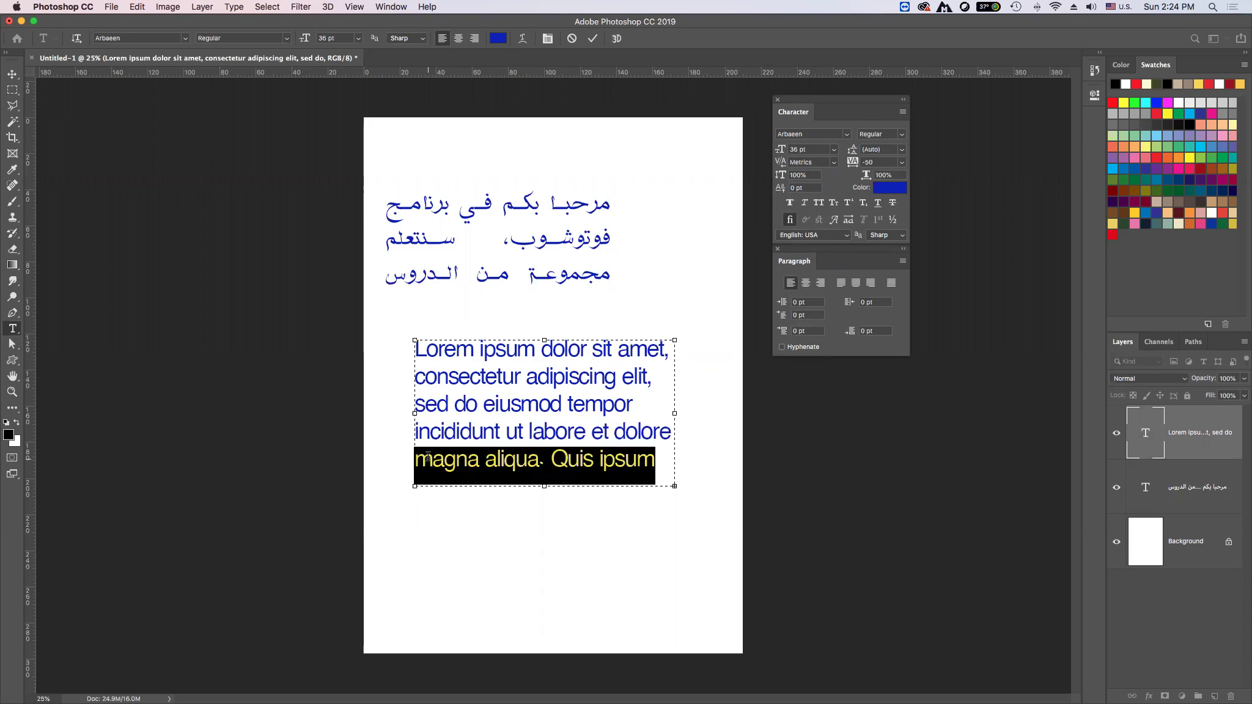
{"action": "type", "text": "X suspendisse ultrices2"}
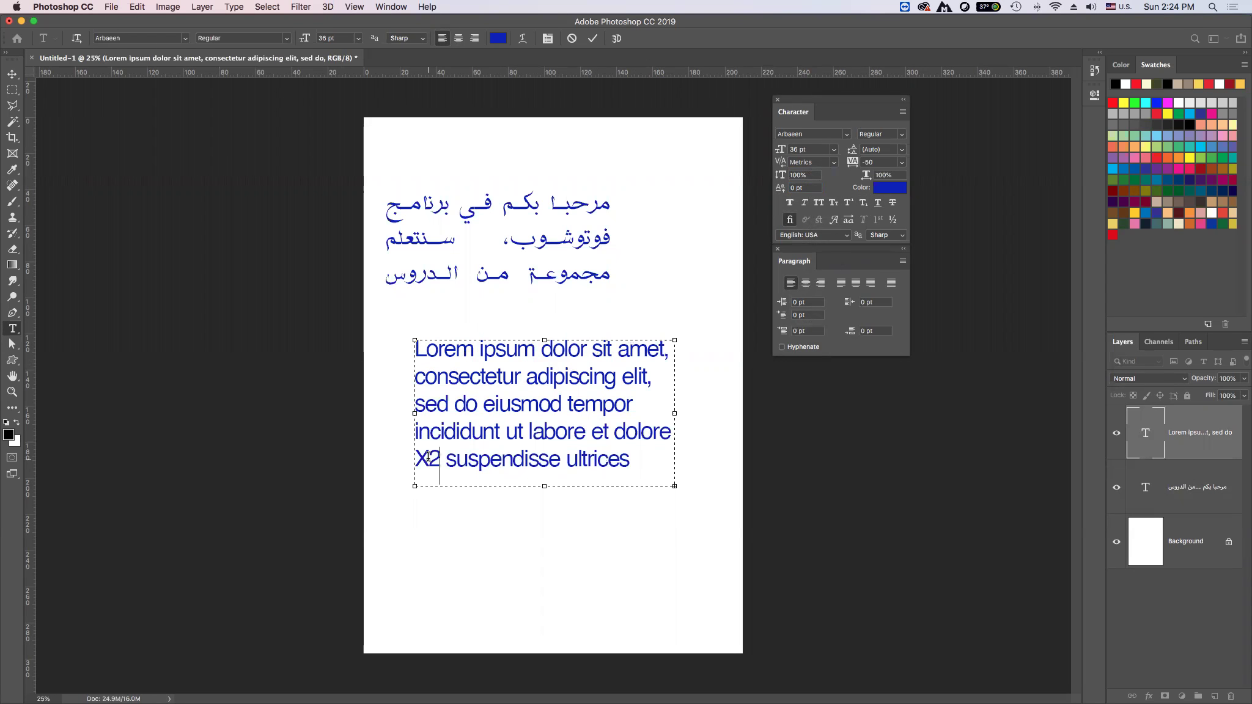
{"action": "type", "text": "+"}
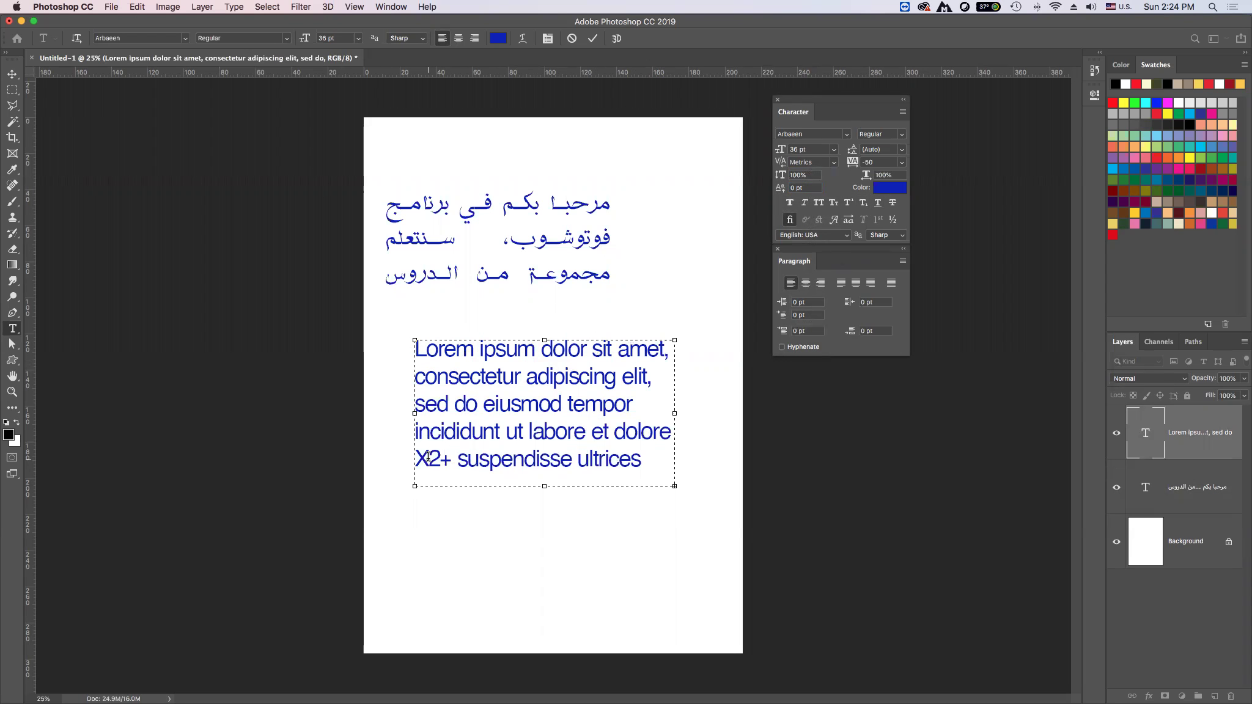
{"action": "type", "text": "y"}
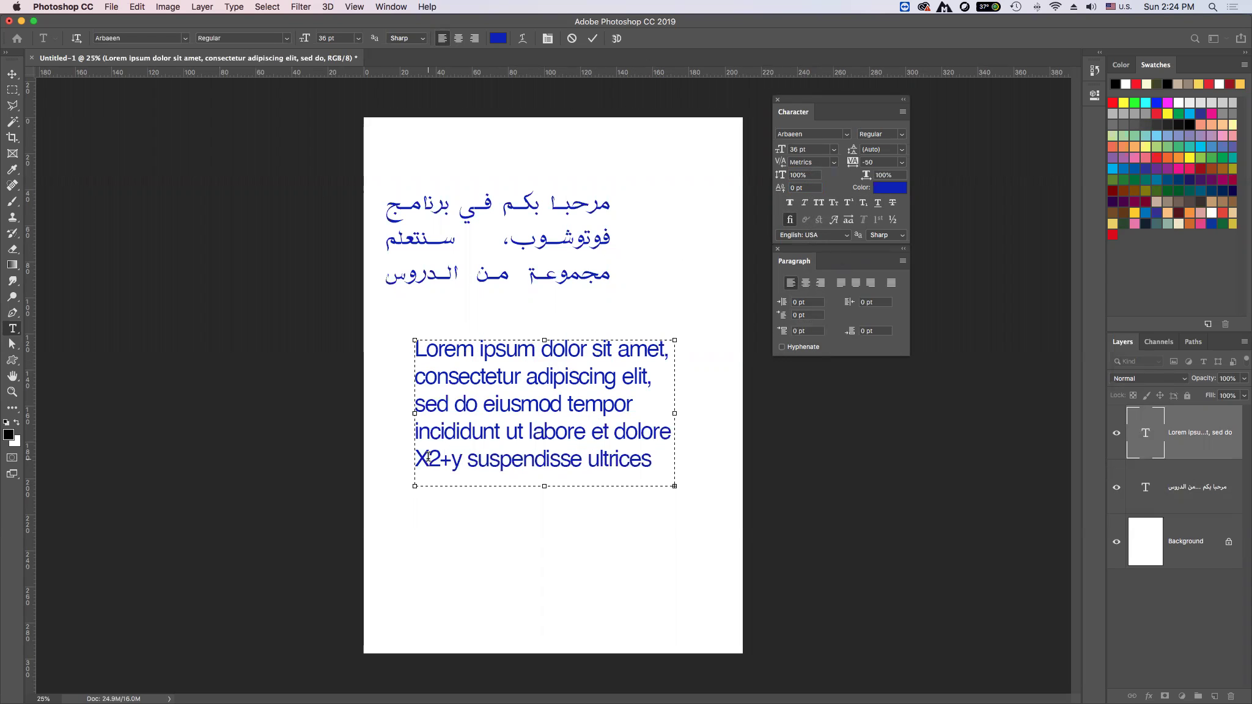
{"action": "type", "text": "3"}
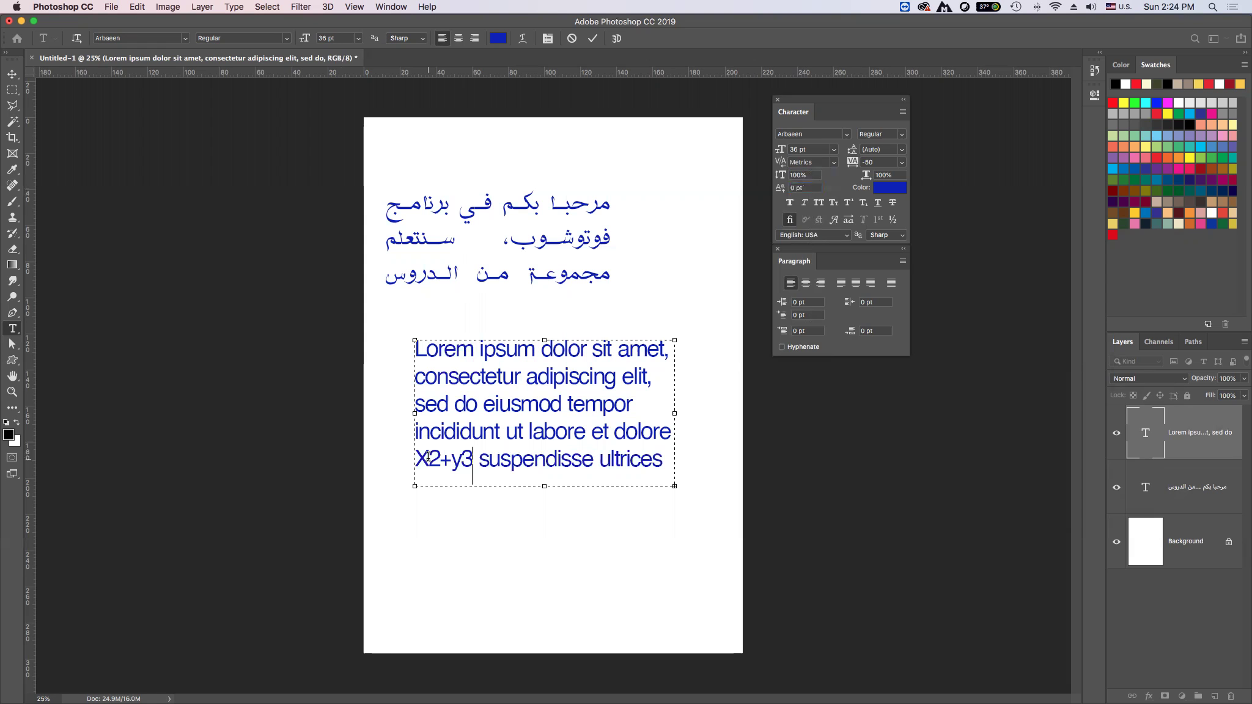
{"action": "key", "text": "BackSpace"}
{"action": "type", "text": "2"}
{"action": "type", "text": "+x"}
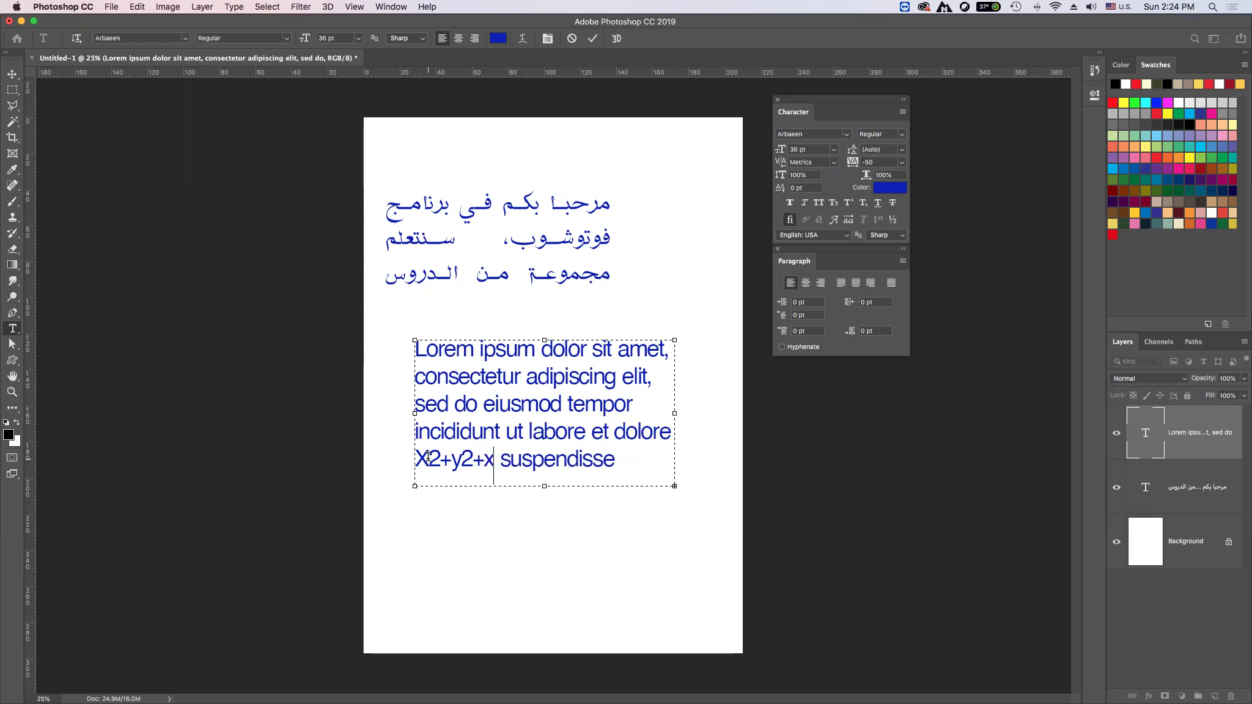
{"action": "type", "text": "3"}
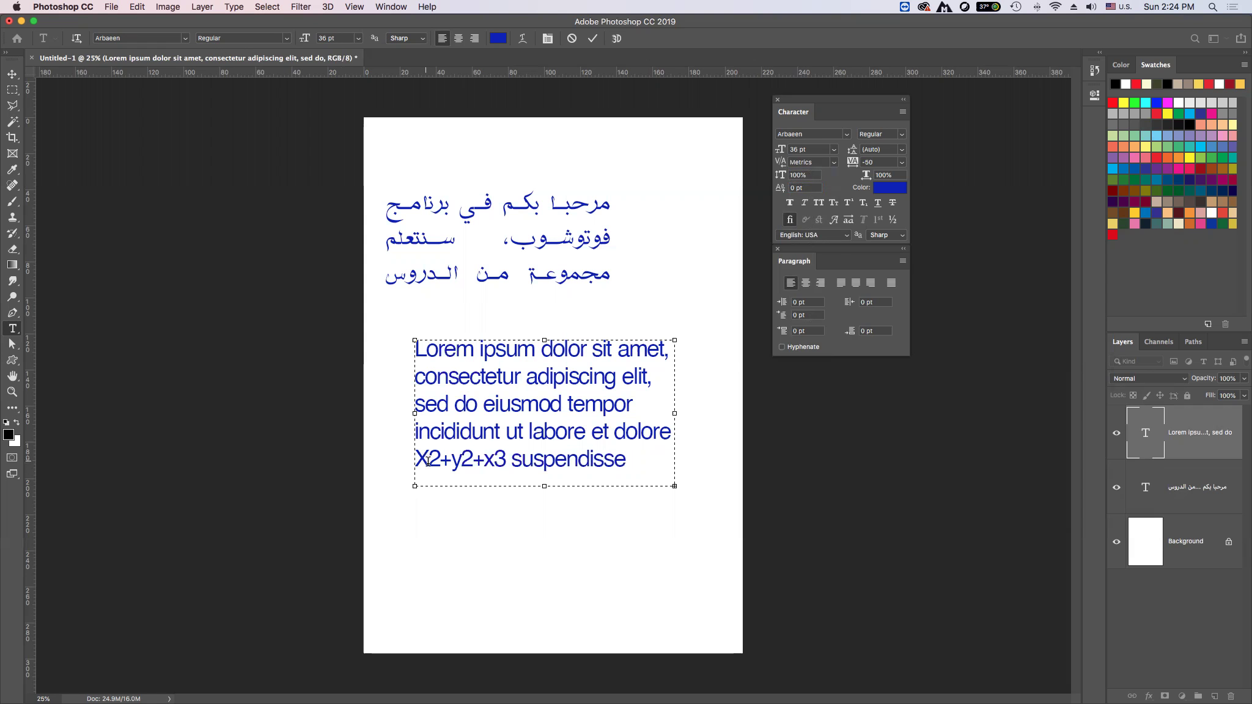
{"action": "left_click_drag", "start_coordinate": [429, 457], "coordinate": [440, 480]}
- Superscript X's 2 and x's 3, subscript y's 2, then select 'consectetur adipiscing elit' for recolouring
{"action": "left_click", "coordinate": [848, 204]}
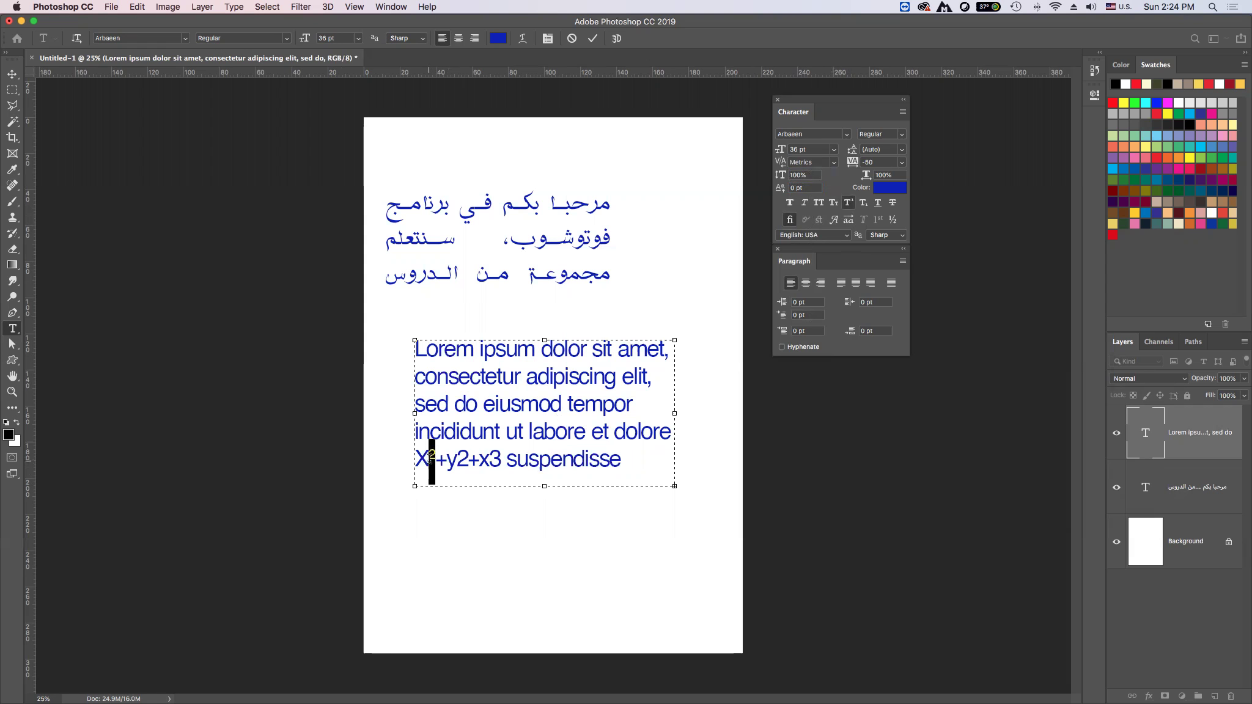
{"action": "left_click_drag", "start_coordinate": [469, 459], "coordinate": [458, 459]}
{"action": "left_click", "coordinate": [862, 203]}
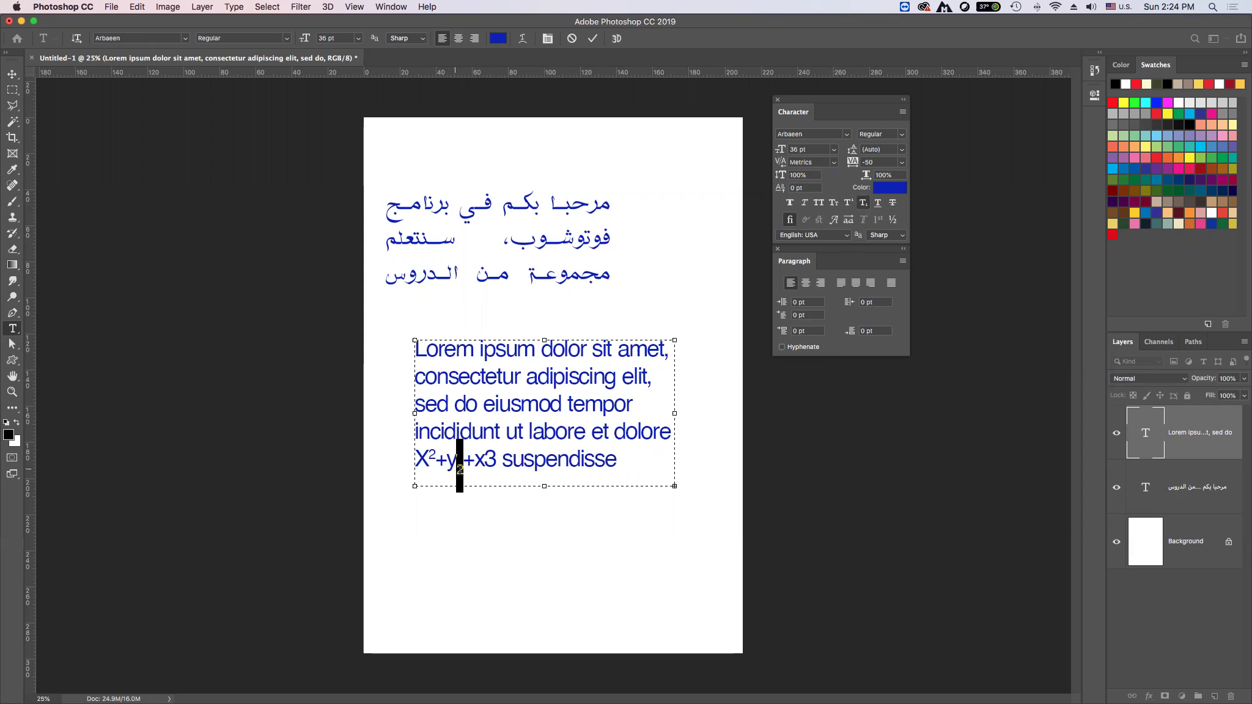
{"action": "left_click_drag", "start_coordinate": [483, 463], "coordinate": [497, 463]}
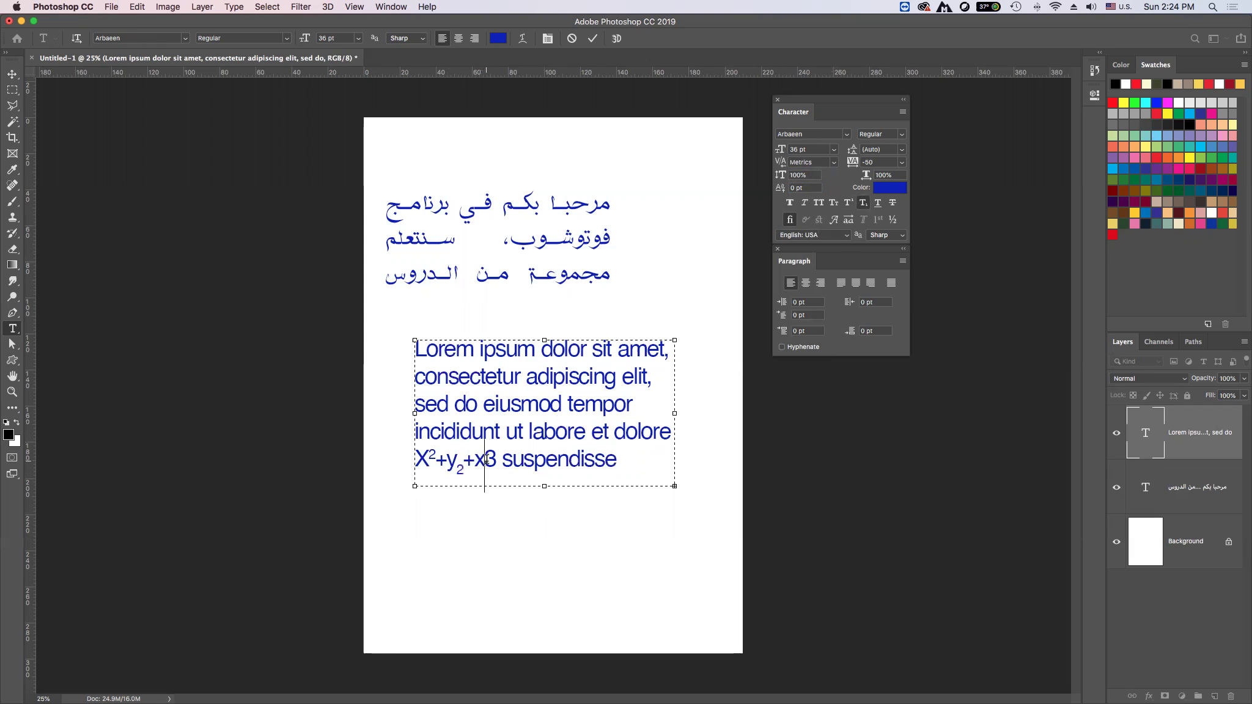
{"action": "left_click", "coordinate": [848, 203]}
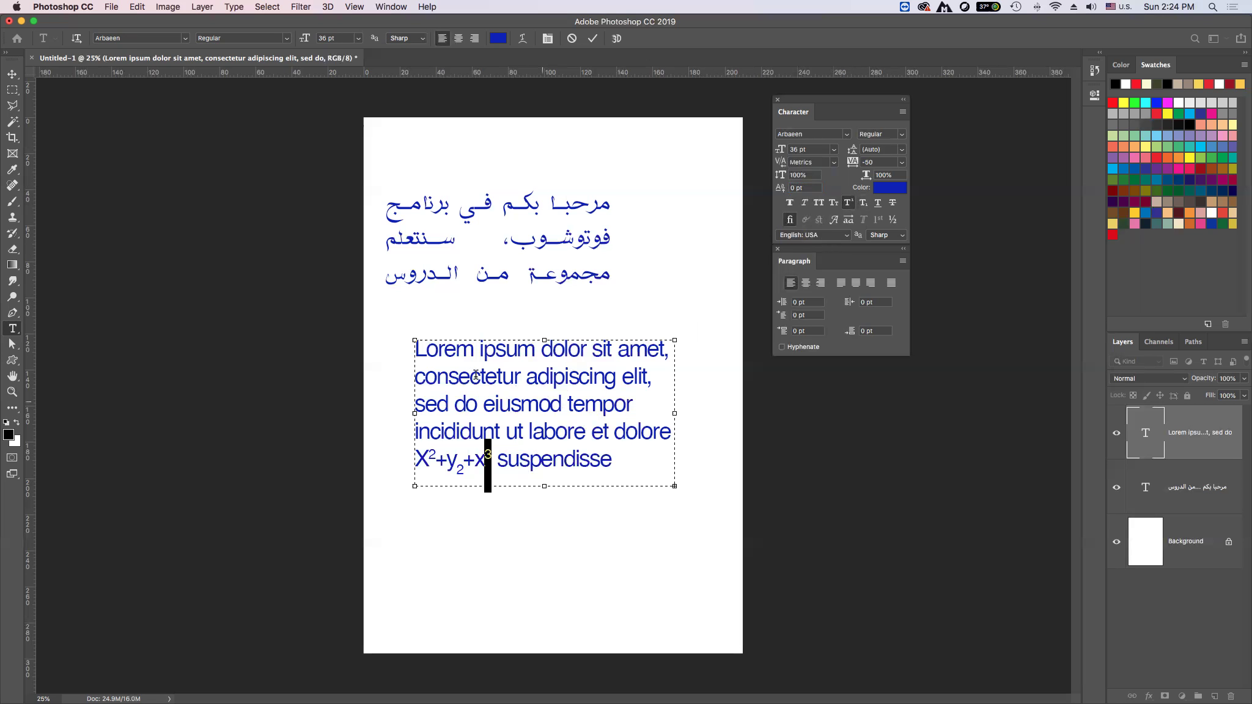
{"action": "left_click_drag", "start_coordinate": [417, 374], "coordinate": [682, 372]}
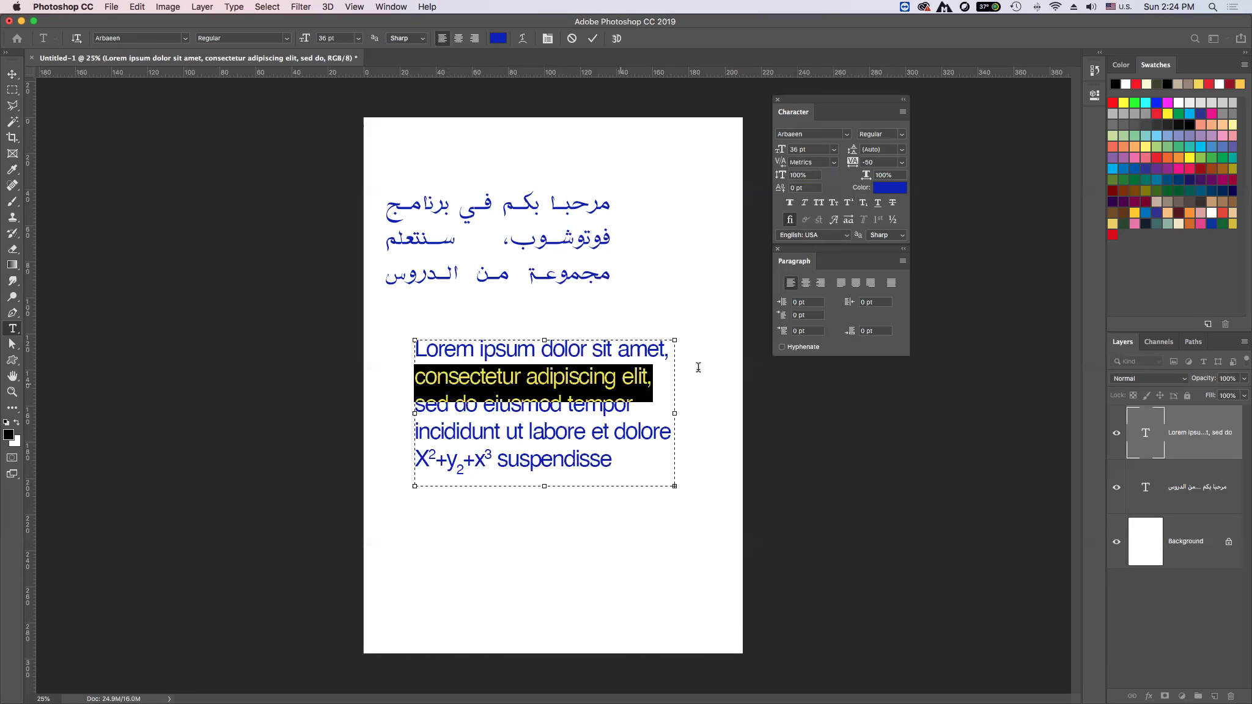
{"action": "left_click", "coordinate": [885, 187]}
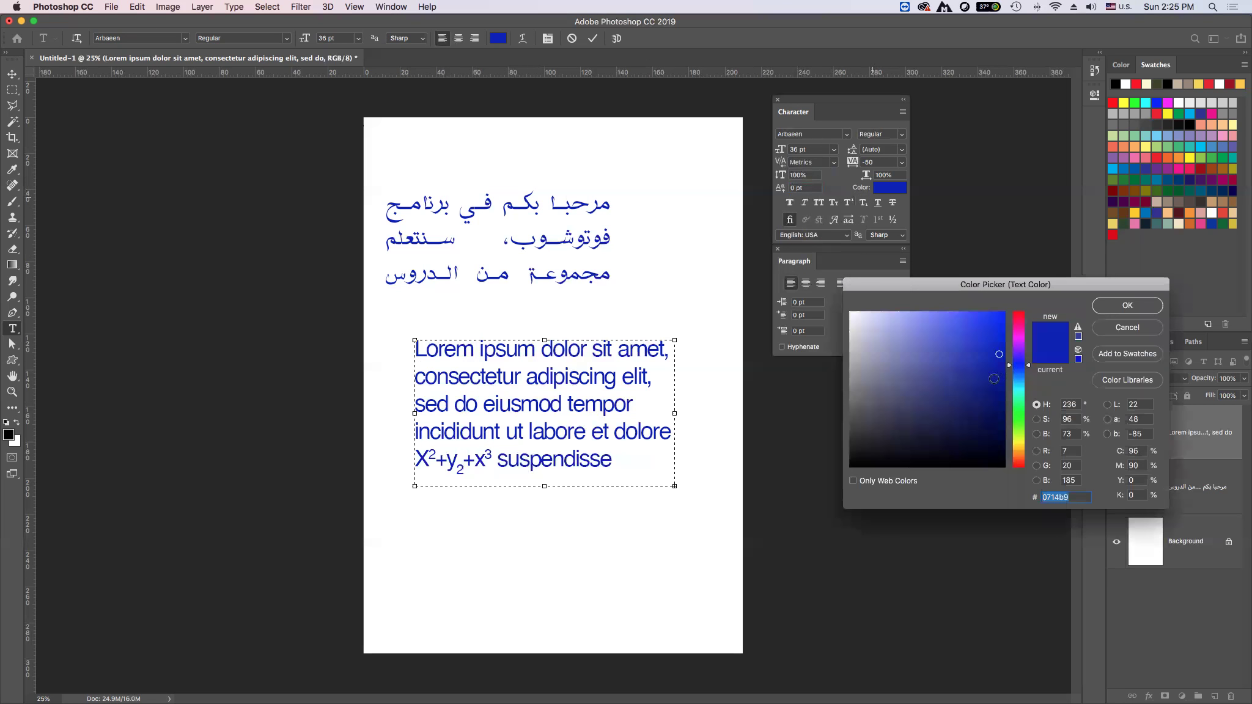
- Colour the line 'consectetur adipiscing elit' red
{"action": "left_click", "coordinate": [1018, 312]}
{"action": "key", "text": "Return"}
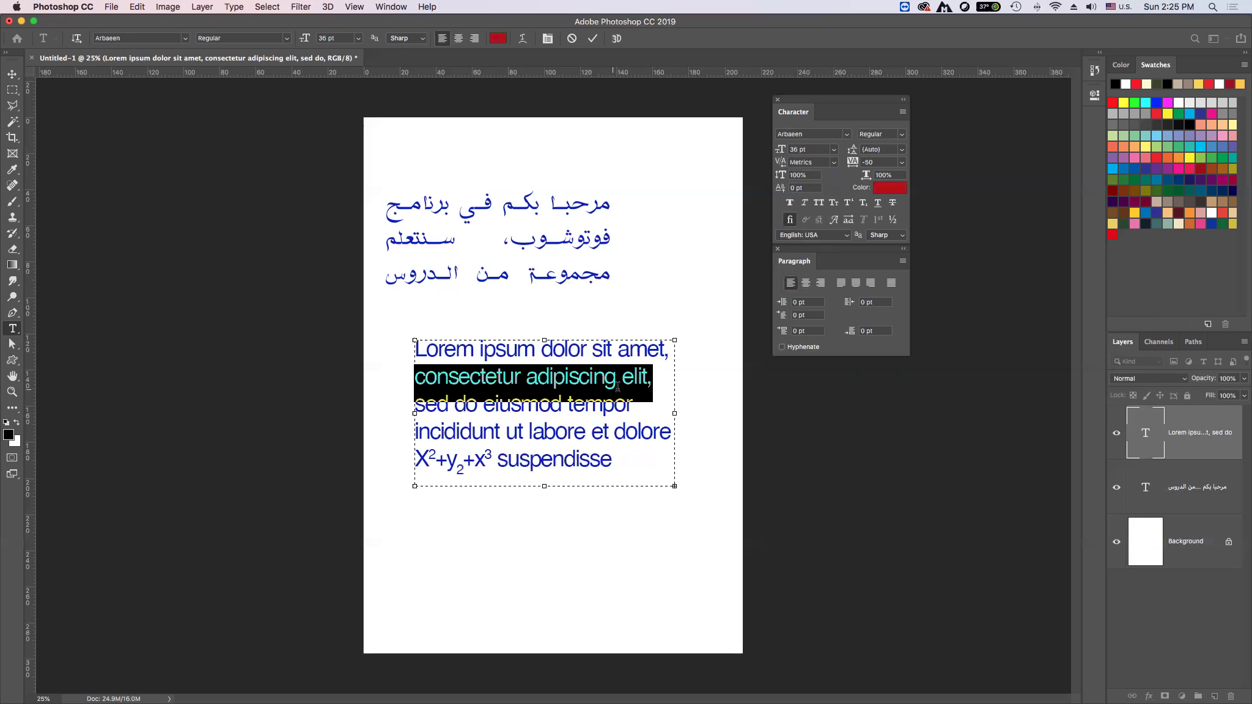
{"action": "left_click", "coordinate": [616, 386]}
{"action": "triple_click", "coordinate": [653, 376]}
- Try underline, strikethrough and all caps on the phrase, then set it in small caps
{"action": "left_click", "coordinate": [878, 205]}
{"action": "left_click", "coordinate": [893, 203]}
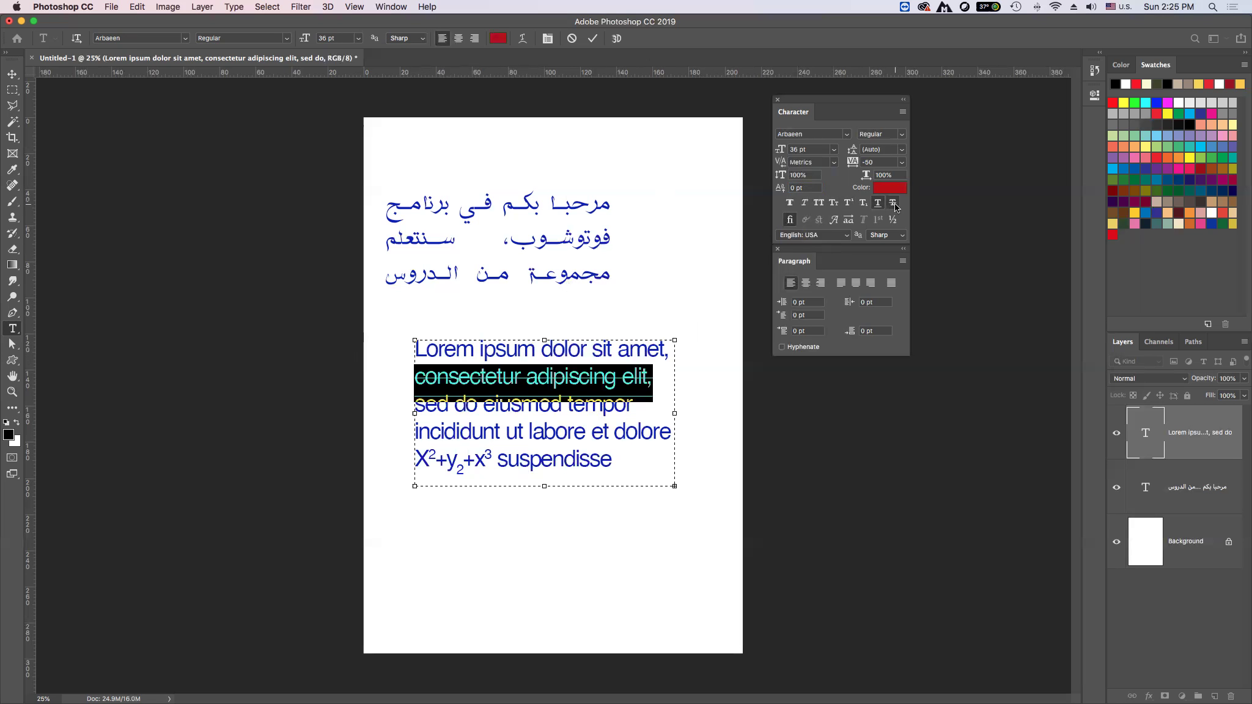
{"action": "left_click", "coordinate": [894, 204]}
{"action": "left_click", "coordinate": [818, 204]}
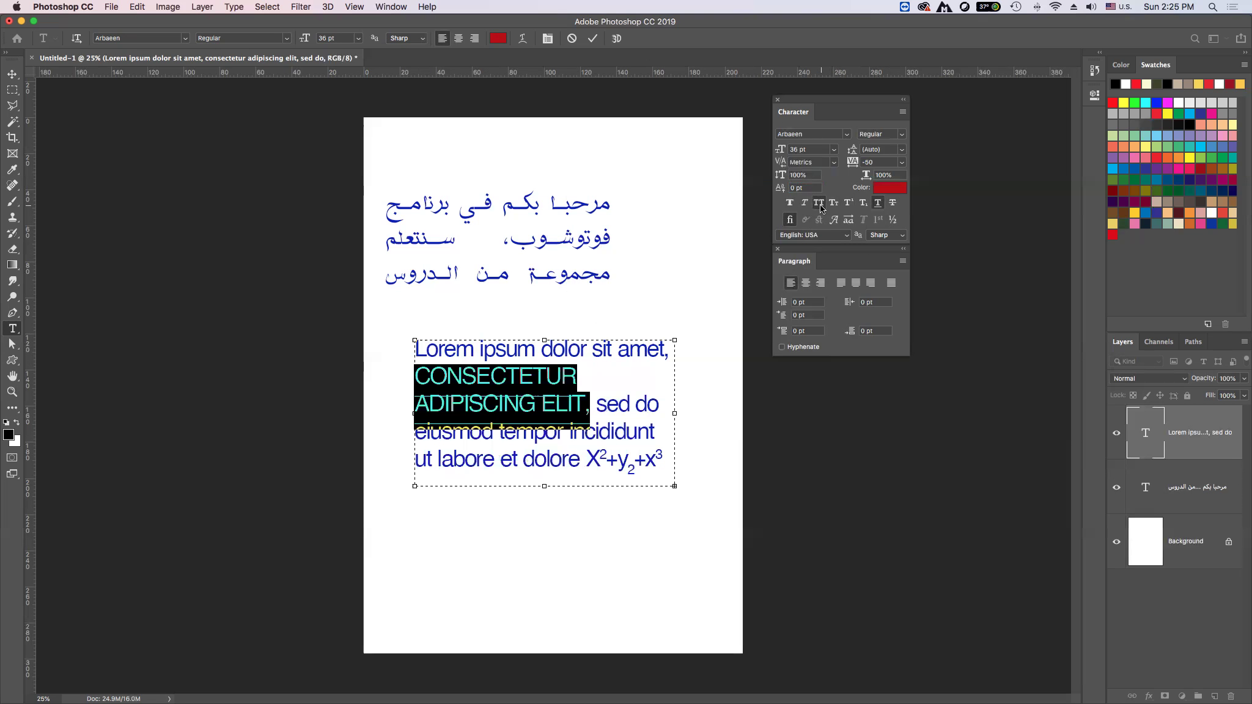
{"action": "left_click", "coordinate": [821, 207]}
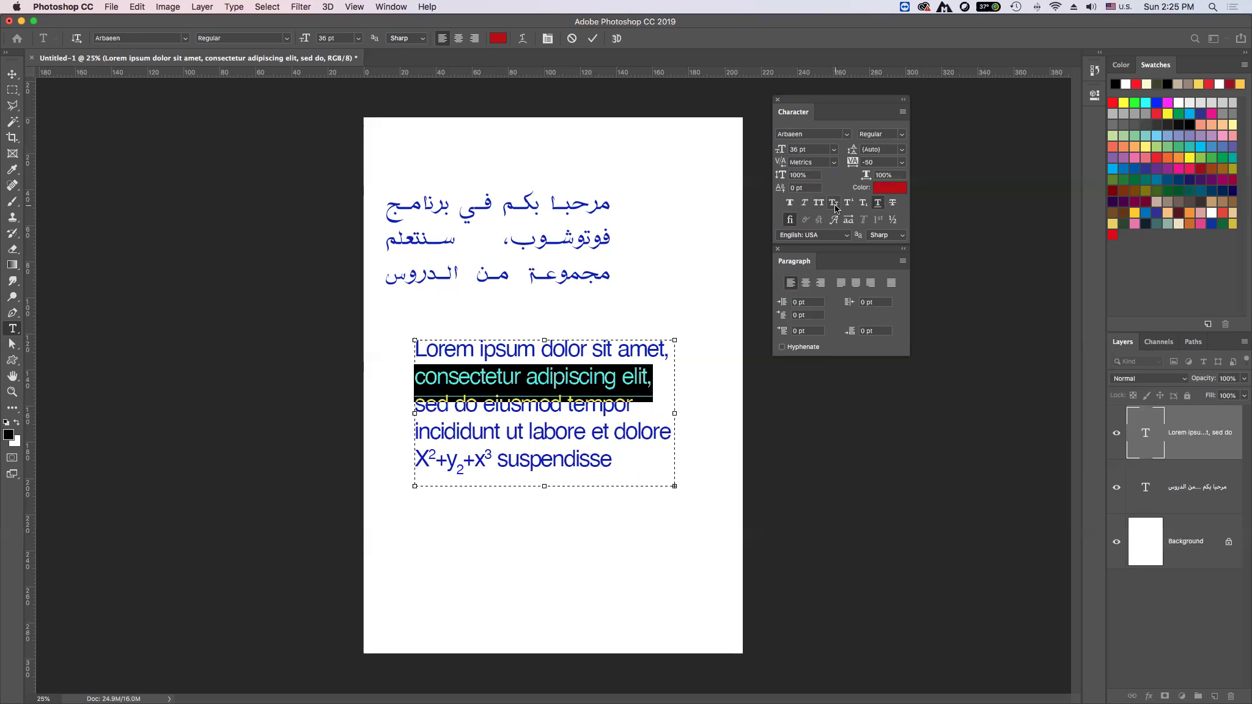
{"action": "left_click", "coordinate": [835, 208]}
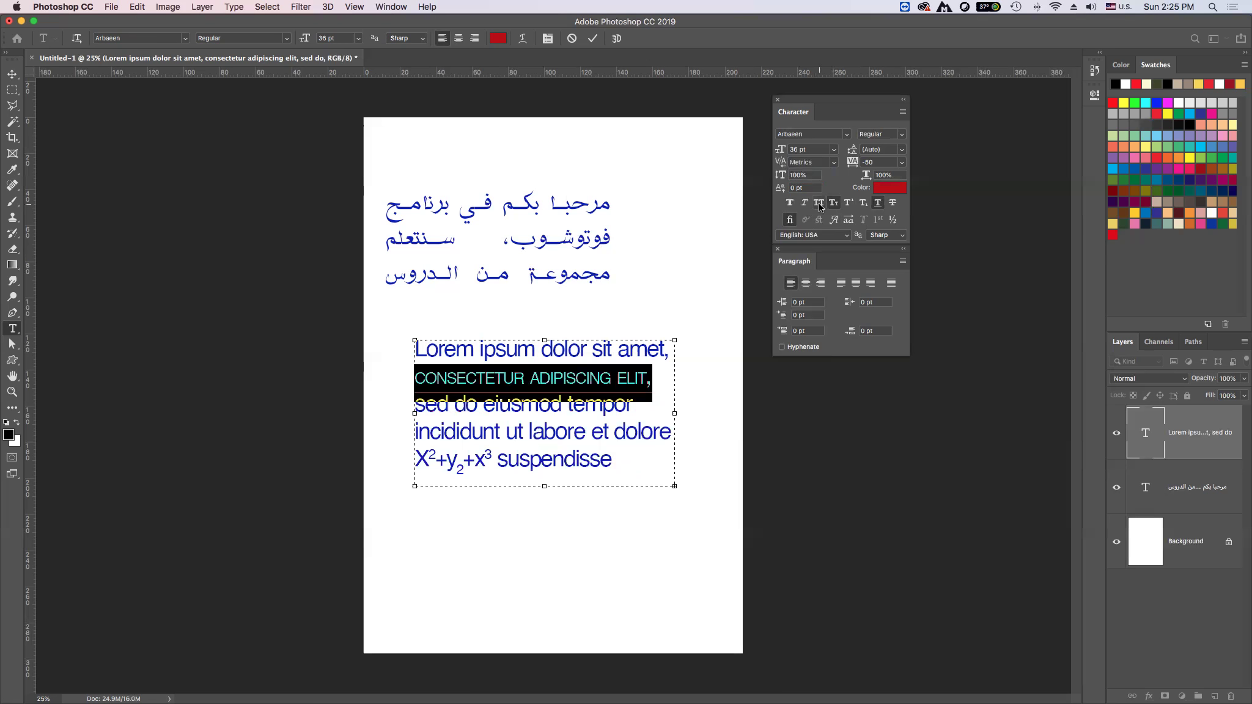
- Toggle all caps and bold back off, leaving the phrase in plain small caps
{"action": "left_click", "coordinate": [820, 204]}
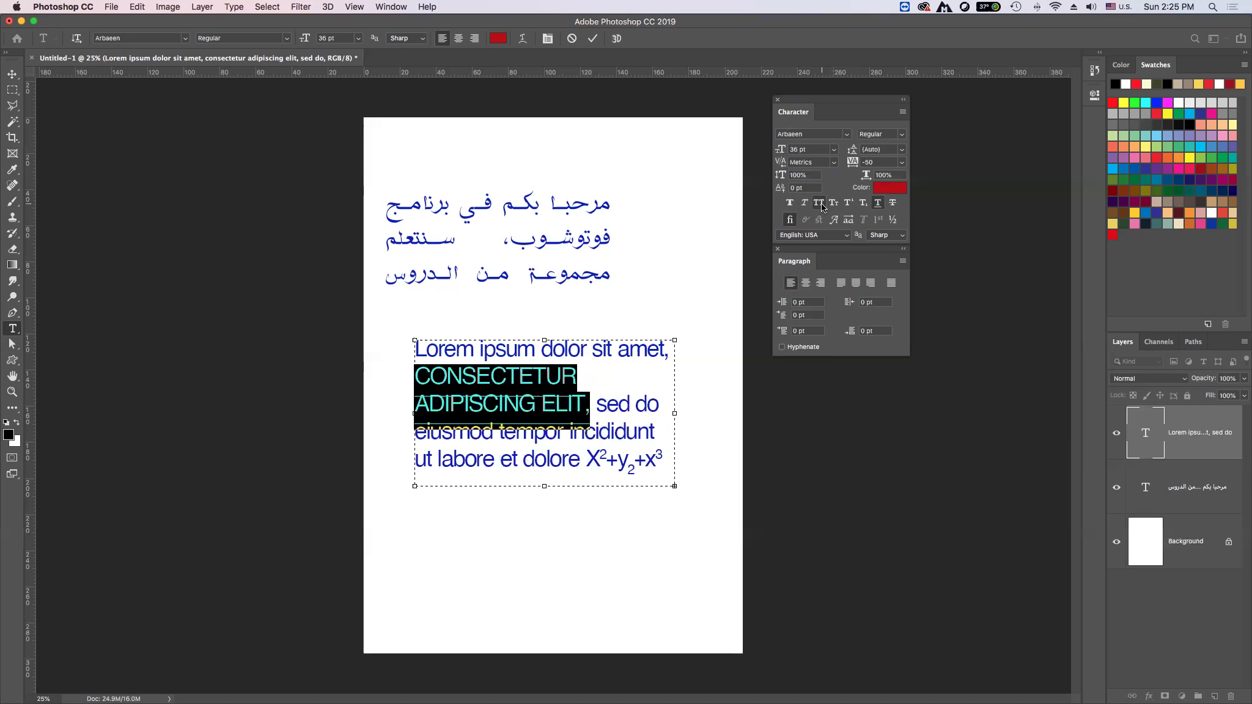
{"action": "left_click", "coordinate": [820, 204]}
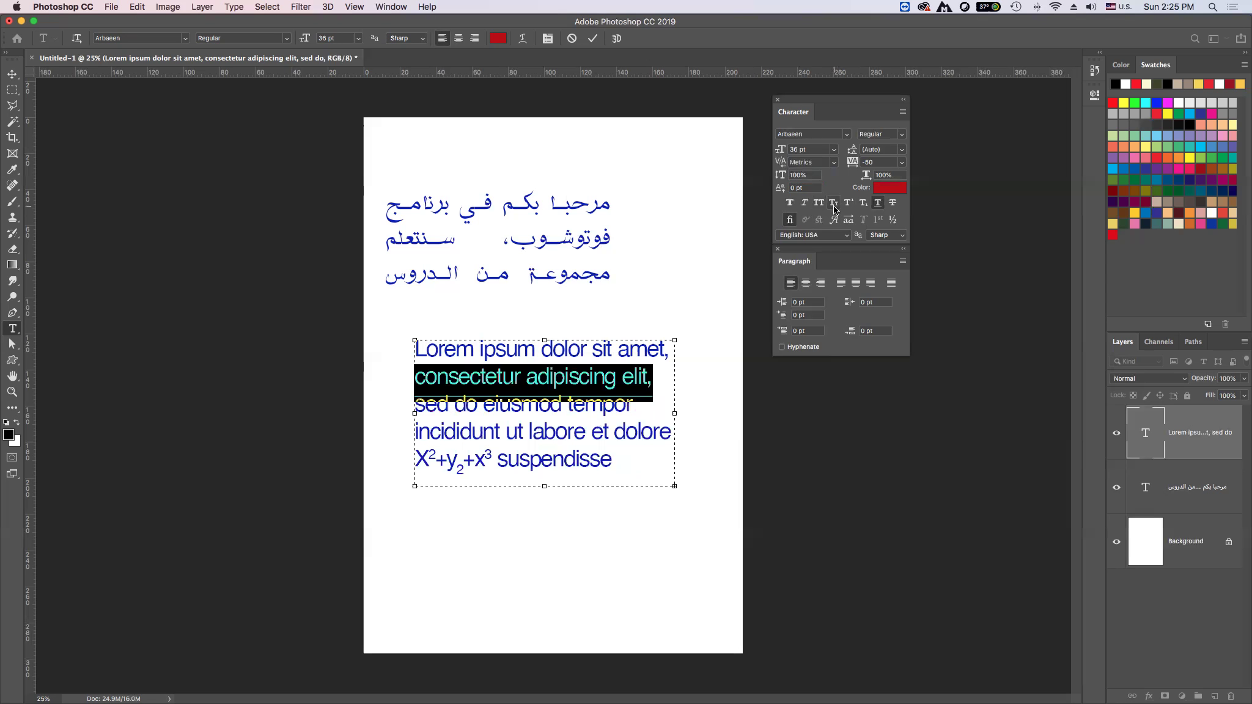
{"action": "left_click", "coordinate": [834, 206]}
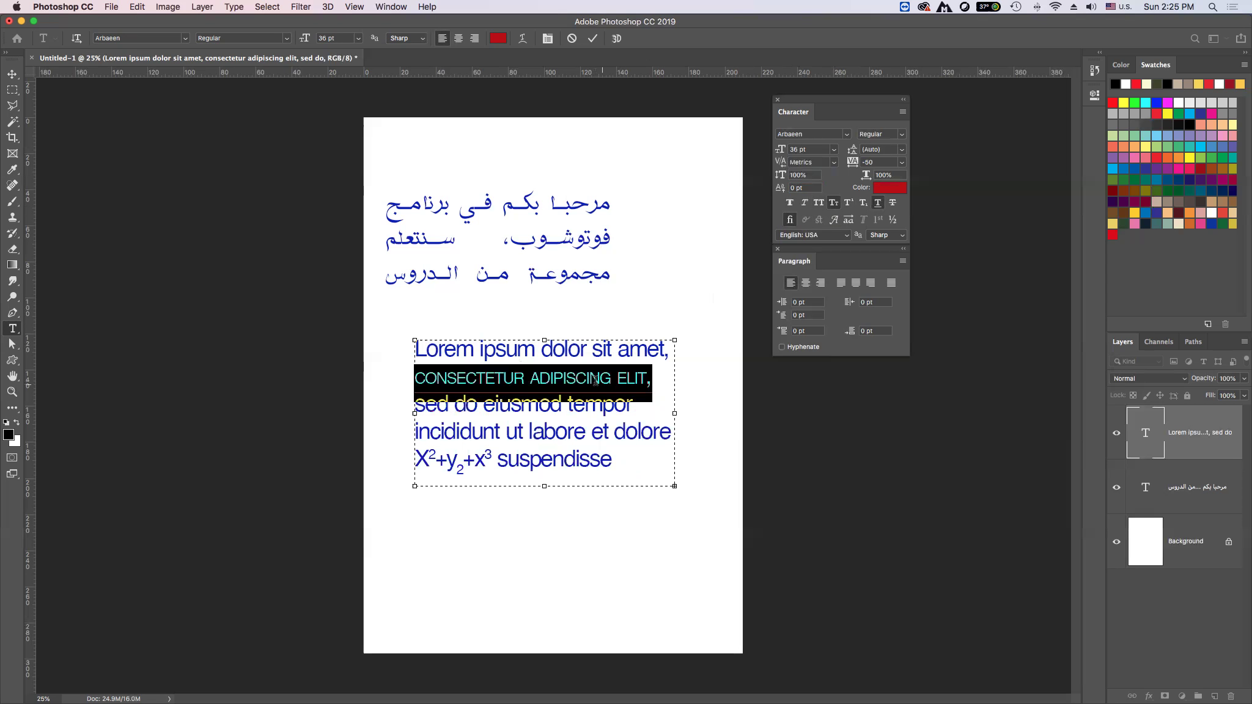
{"action": "left_click", "coordinate": [790, 203]}
{"action": "left_click", "coordinate": [790, 203]}
{"action": "left_click", "coordinate": [790, 204]}
{"action": "left_click", "coordinate": [574, 385]}
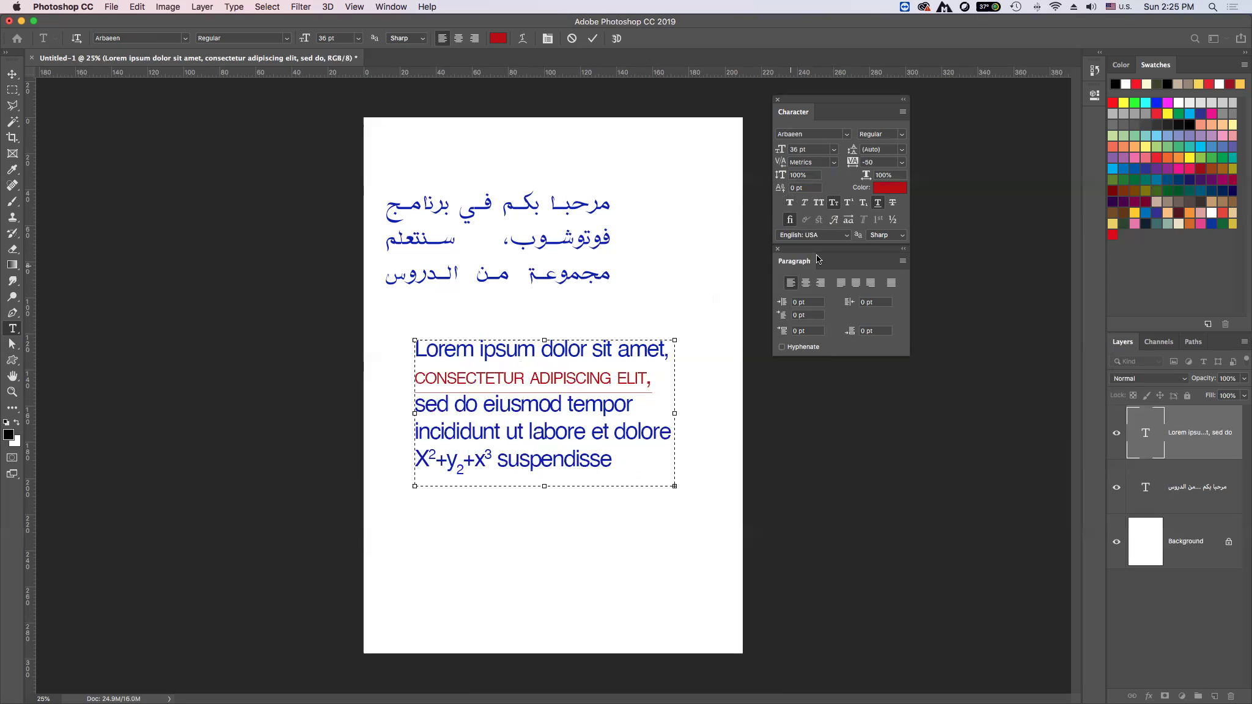
- Left-align all the Lorem ipsum text after trying centre and right alignment
{"action": "left_click", "coordinate": [565, 380]}
{"action": "left_click_drag", "start_coordinate": [416, 349], "coordinate": [653, 471]}
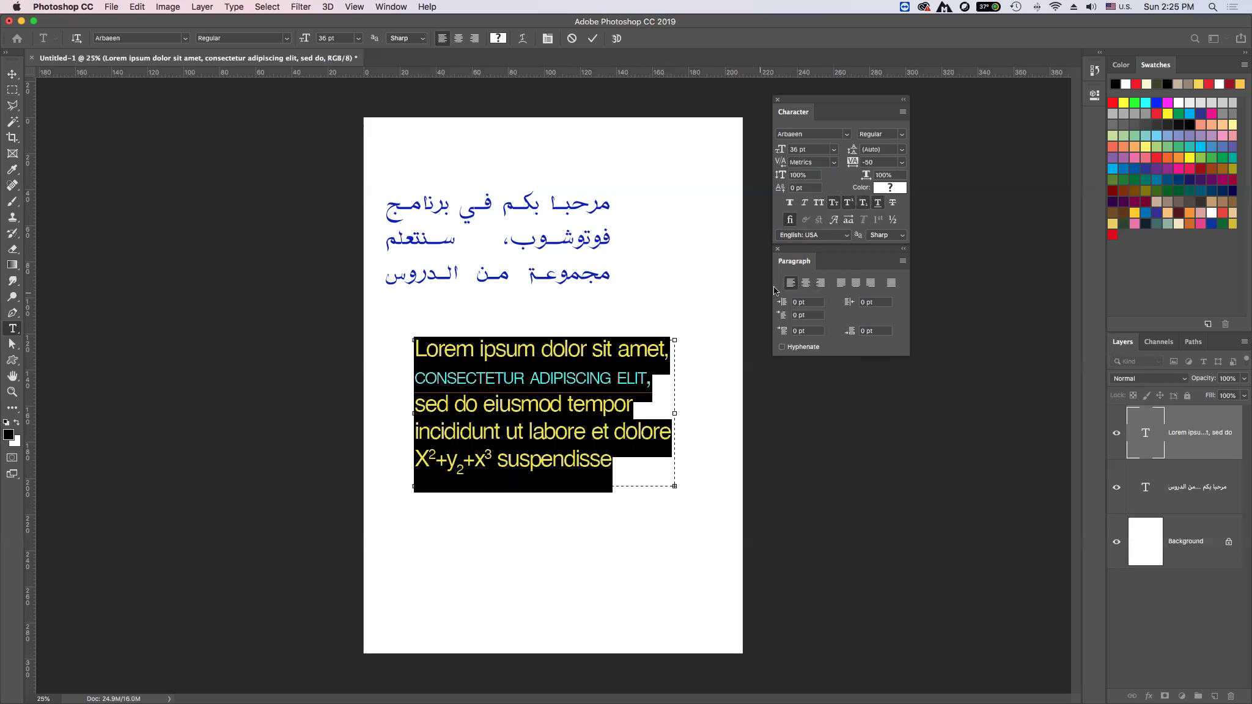
{"action": "left_click", "coordinate": [806, 283]}
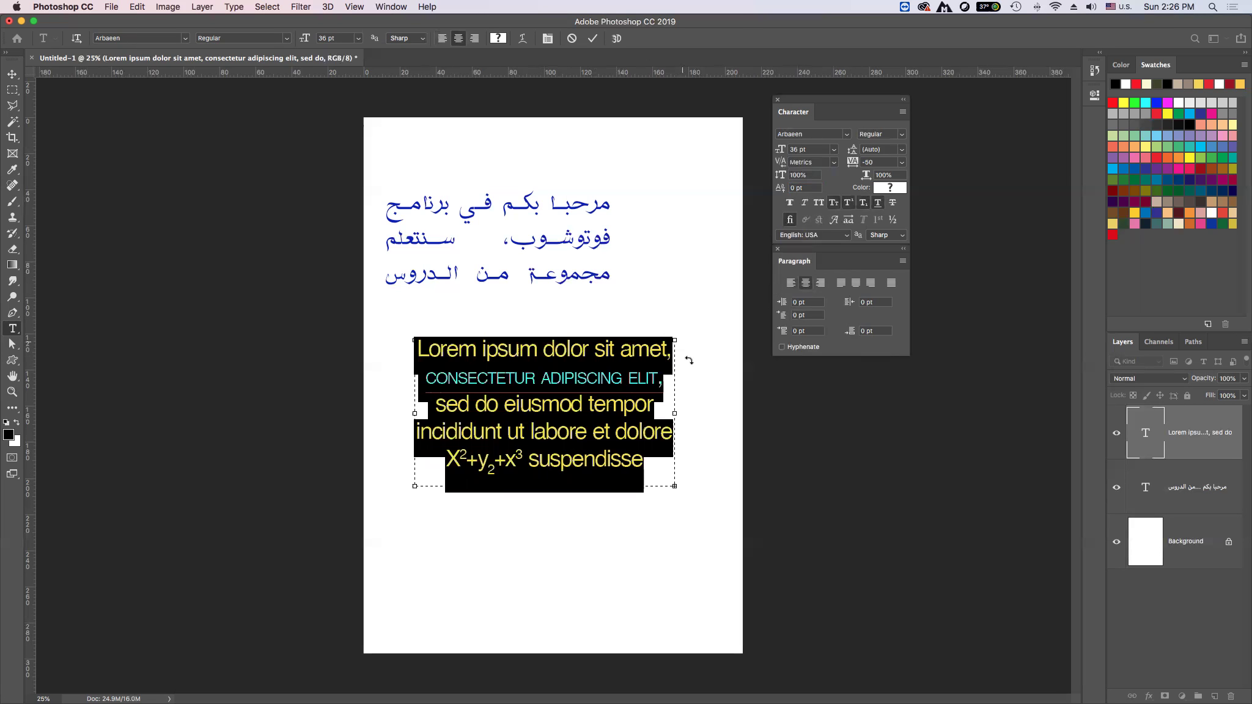
{"action": "left_click", "coordinate": [821, 283]}
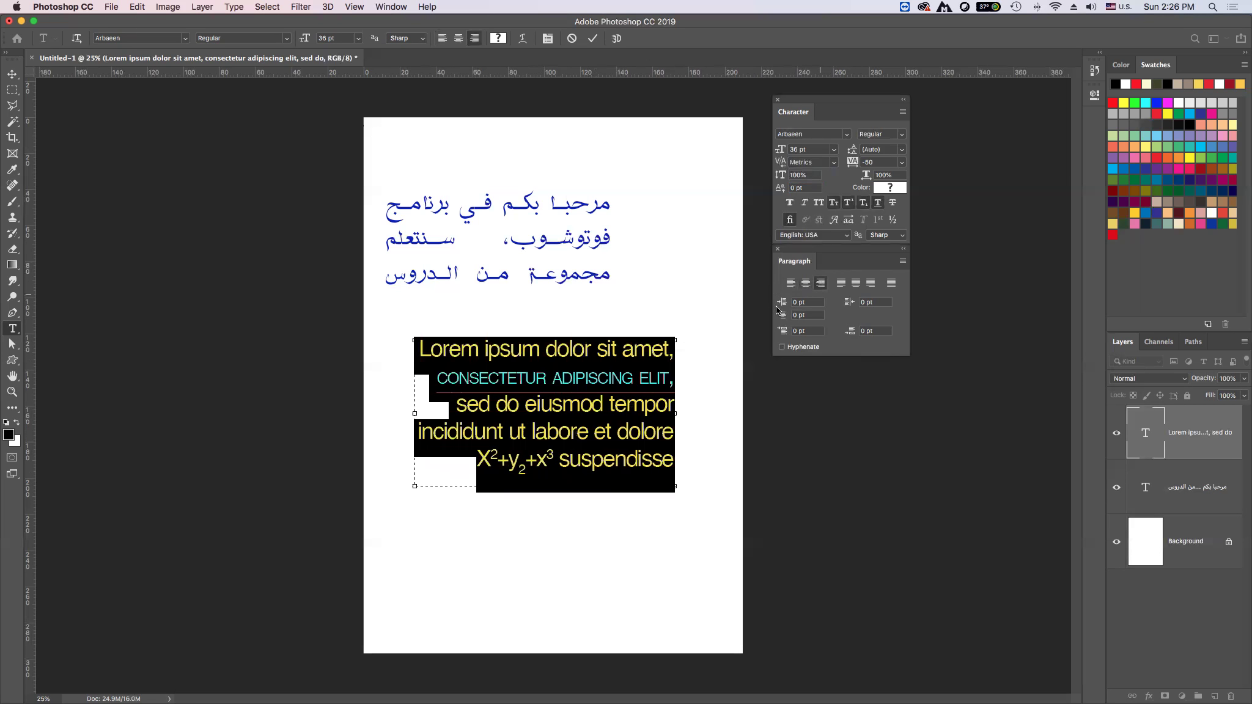
{"action": "left_click", "coordinate": [791, 283]}
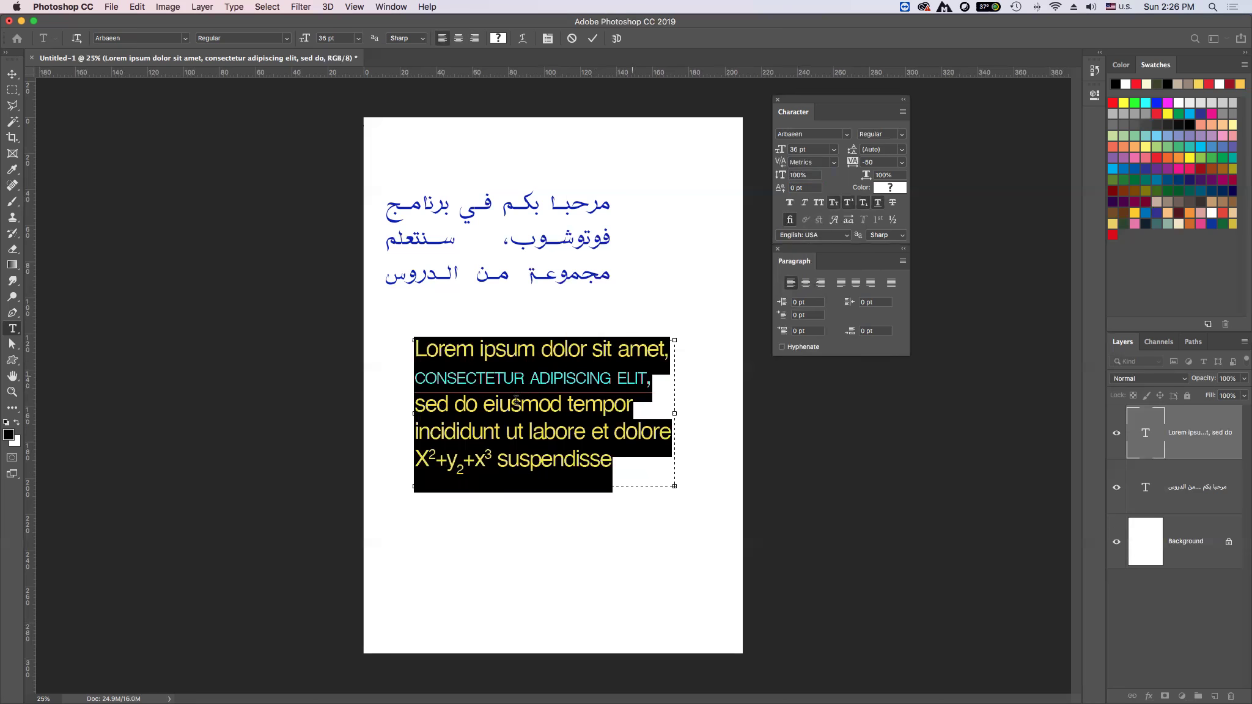
- Break the line before 'dolor' so 'Lorem ipsum' stands alone
{"action": "left_click", "coordinate": [499, 411]}
{"action": "left_click", "coordinate": [542, 355]}
{"action": "key", "text": "Return"}
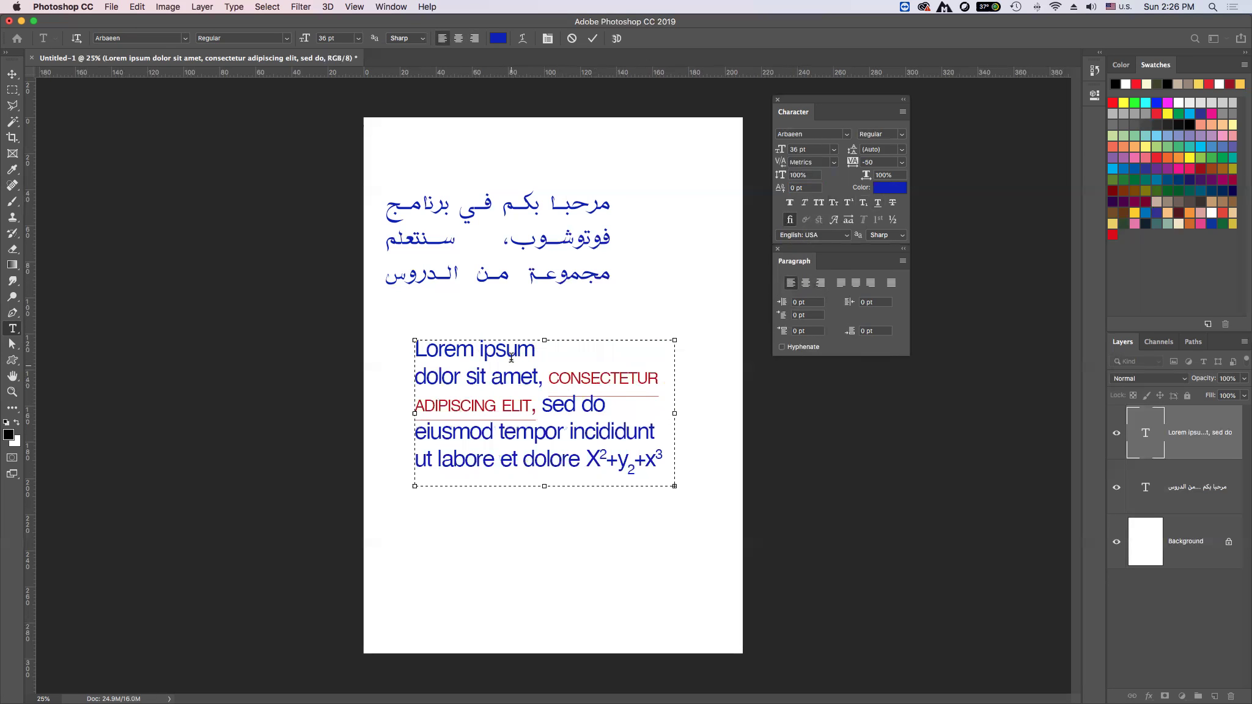
- Centre the 'Lorem ipsum' heading line
{"action": "triple_click", "coordinate": [511, 354]}
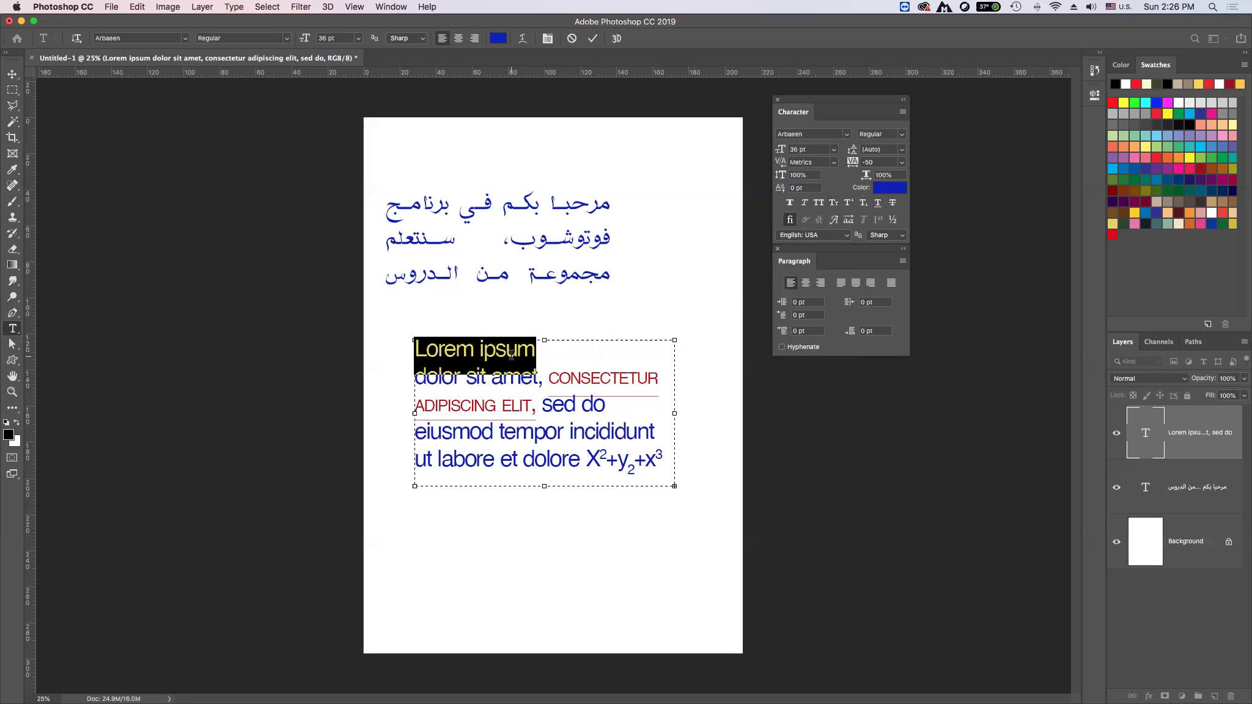
{"action": "left_click", "coordinate": [806, 283]}
{"action": "left_click", "coordinate": [568, 431]}
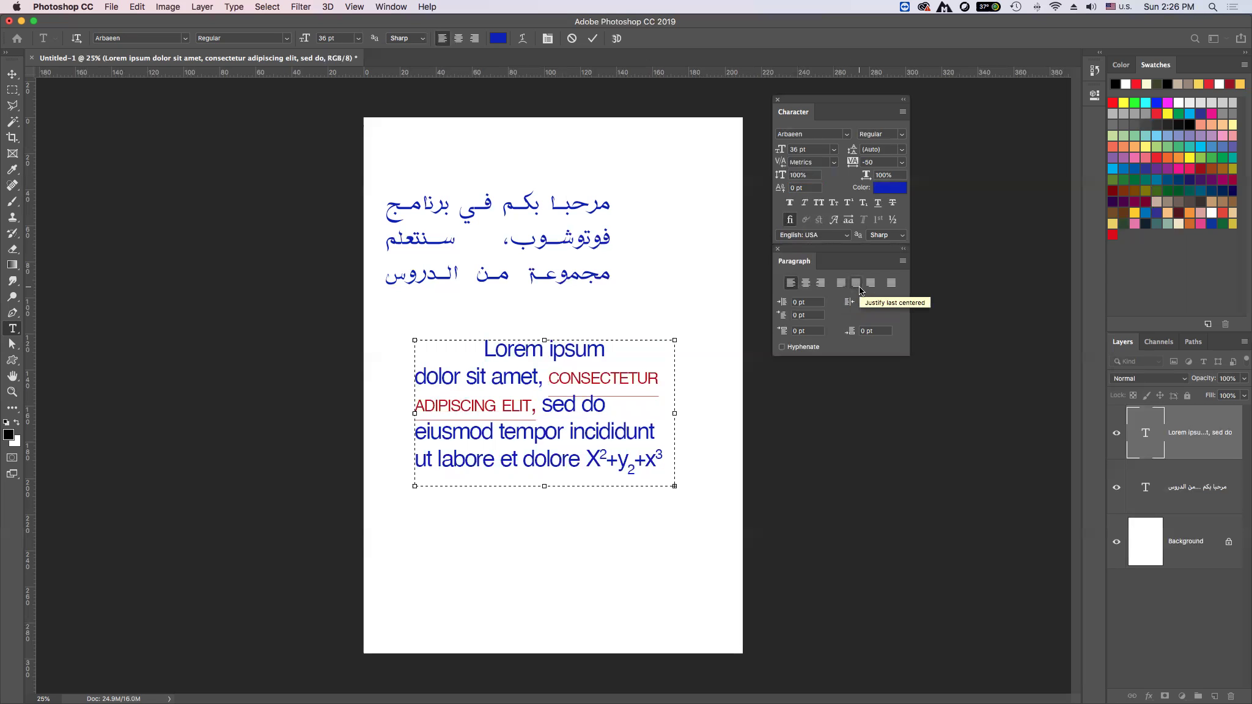
- Justify the body text from 'dolor' to the end with Justify Last Left
{"action": "left_click", "coordinate": [423, 378]}
{"action": "left_click_drag", "start_coordinate": [416, 377], "coordinate": [678, 492]}
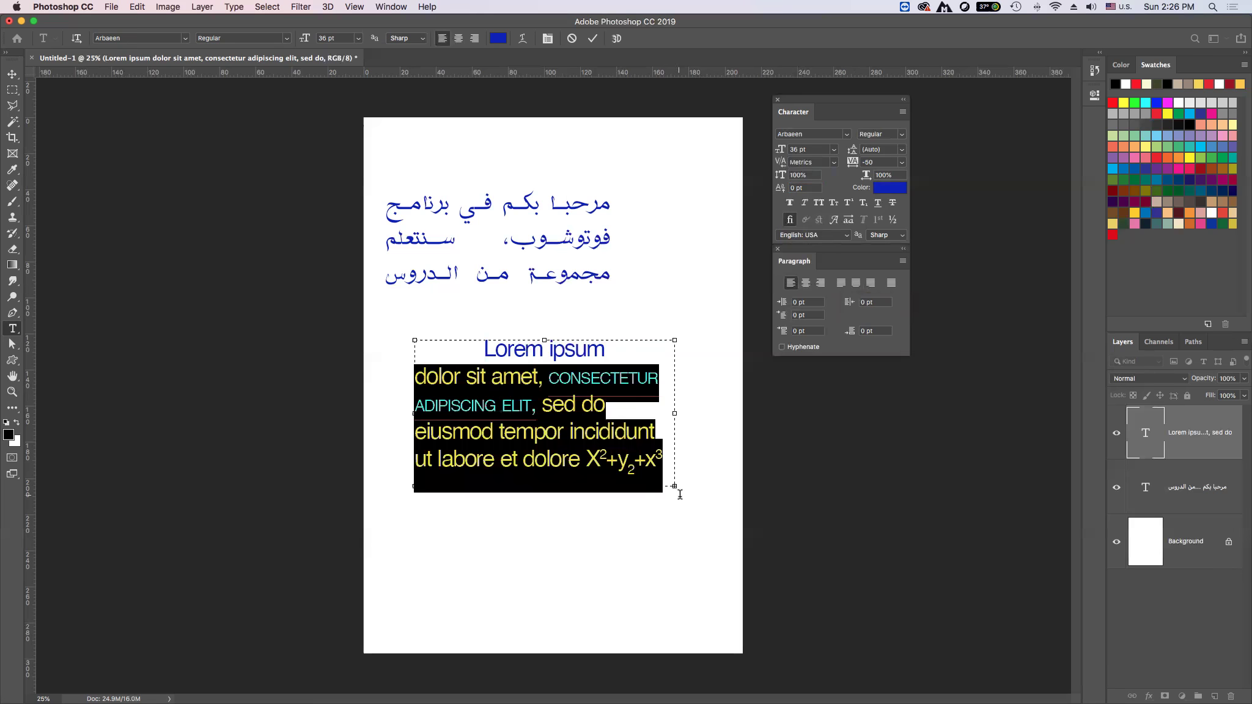
{"action": "left_click", "coordinate": [840, 283]}
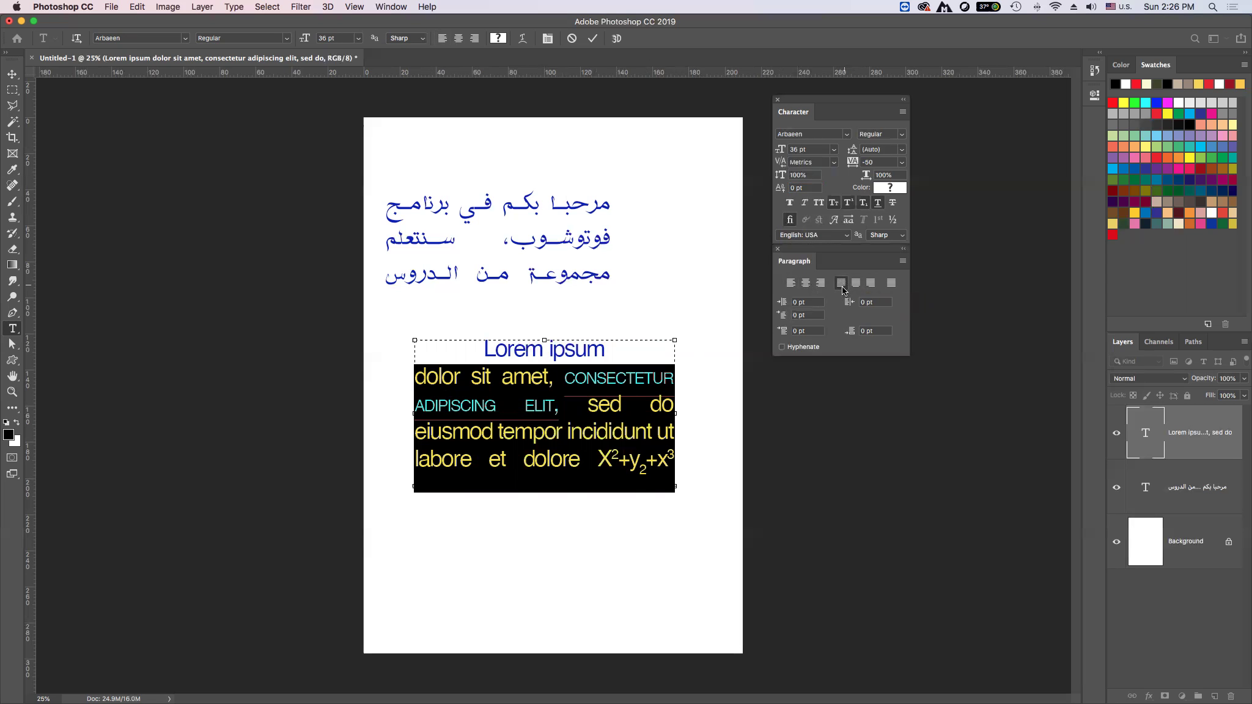
- Set body tracking to 0, reapply justification, and enlarge the text box bottom-right
{"action": "left_click", "coordinate": [902, 170]}
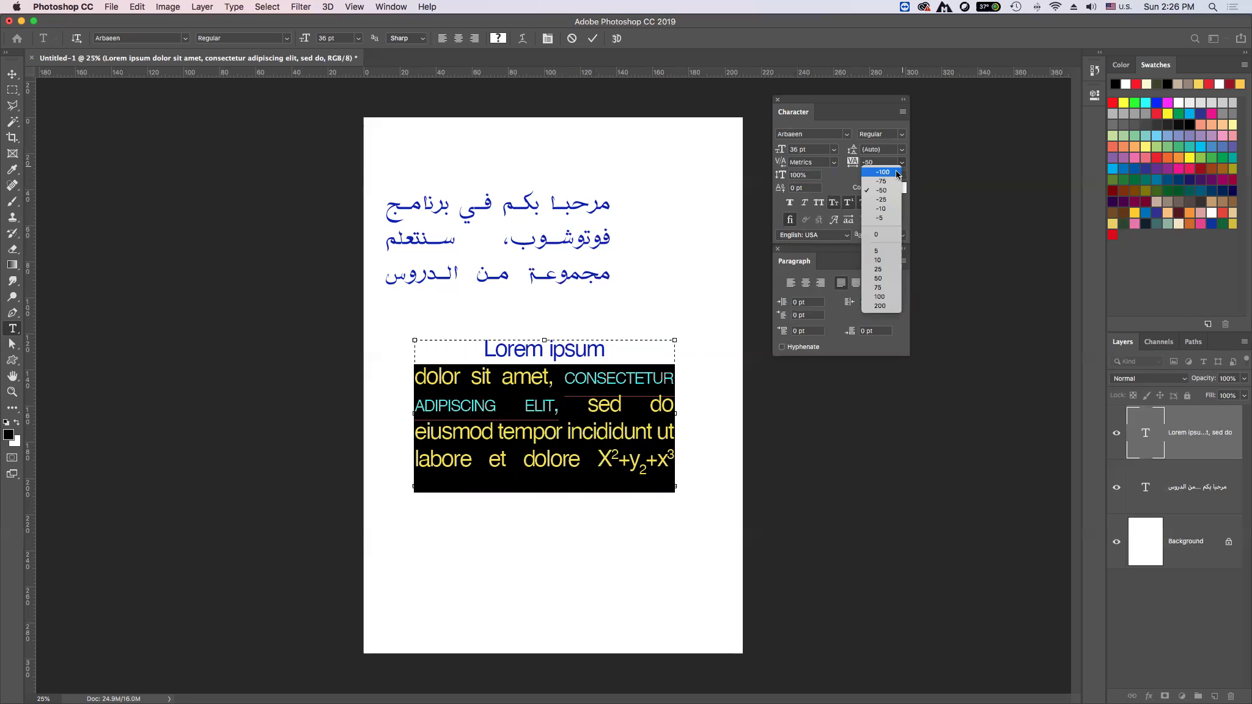
{"action": "left_click", "coordinate": [883, 237]}
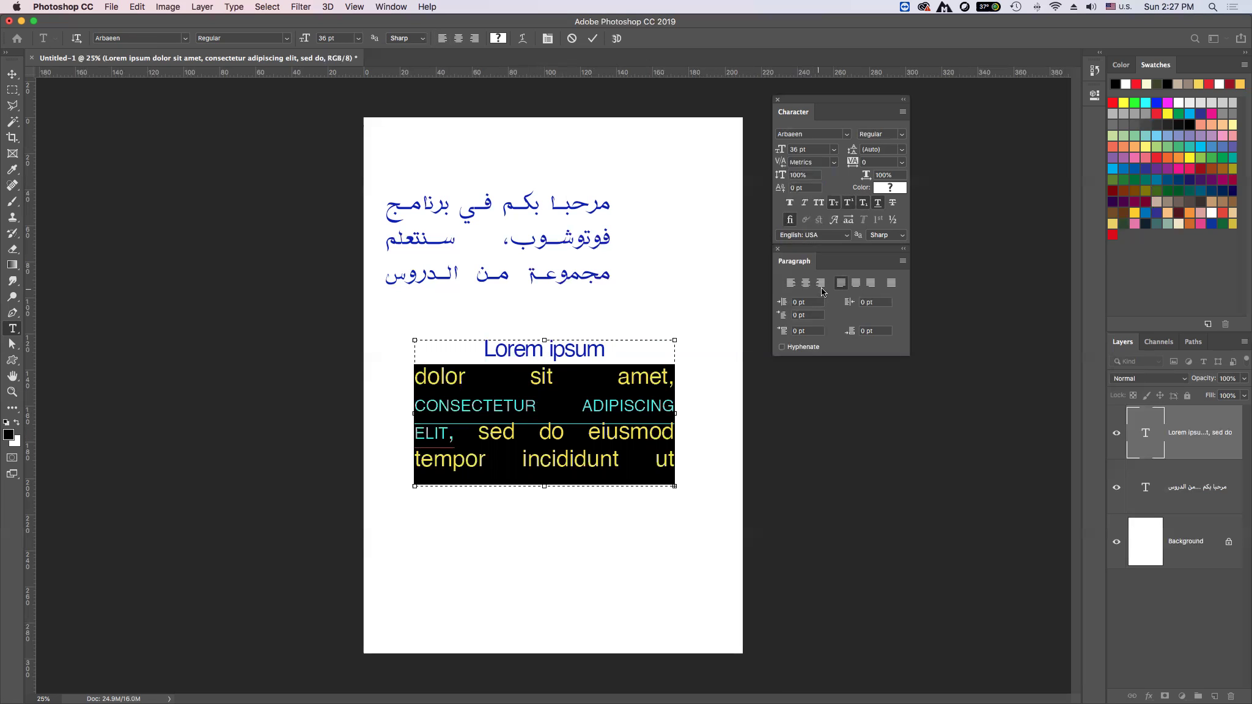
{"action": "left_click", "coordinate": [790, 282]}
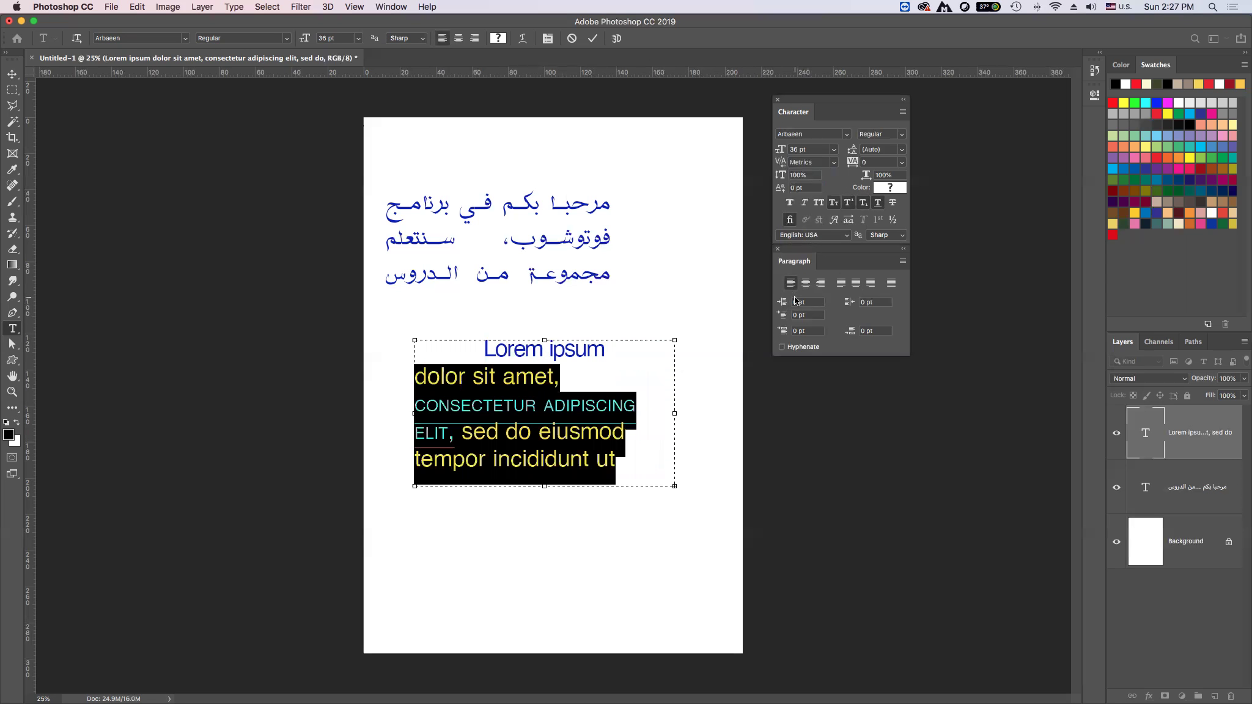
{"action": "left_click", "coordinate": [841, 283]}
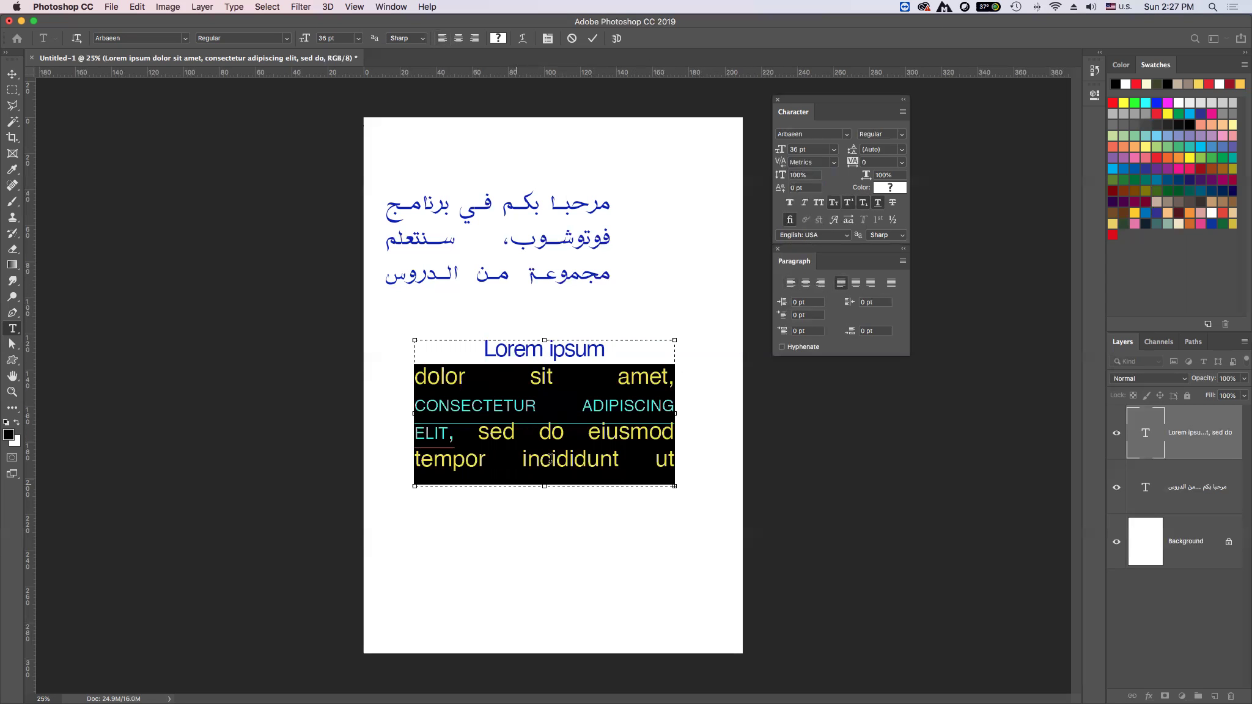
{"action": "left_click_drag", "start_coordinate": [675, 487], "coordinate": [734, 564]}
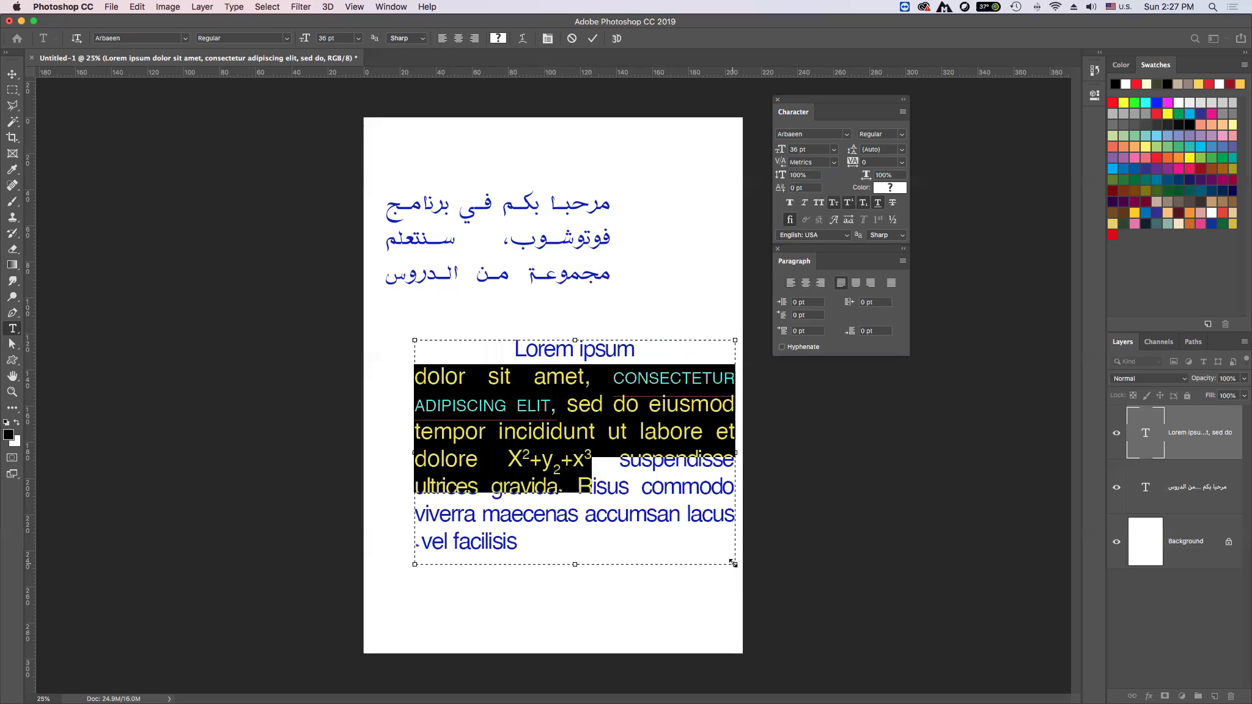
- Set the body paragraph to 16 pt and pull the box's right edge inward
{"action": "left_click", "coordinate": [652, 434]}
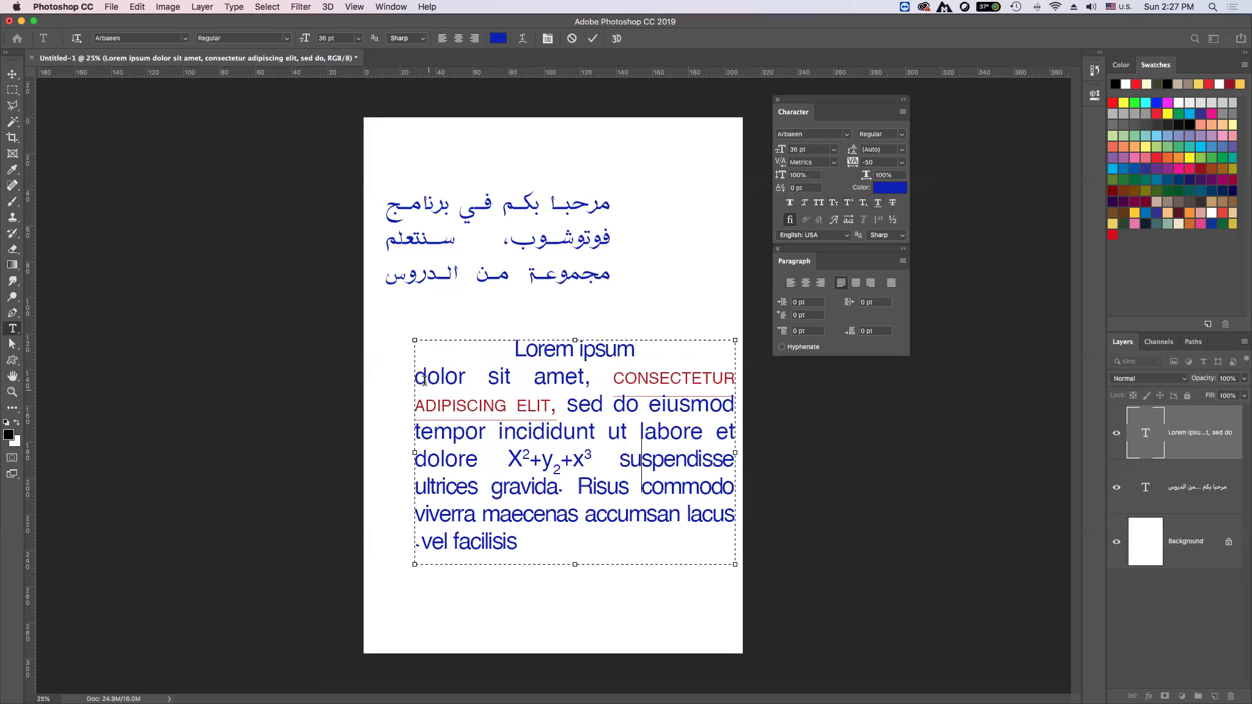
{"action": "triple_click", "coordinate": [485, 433]}
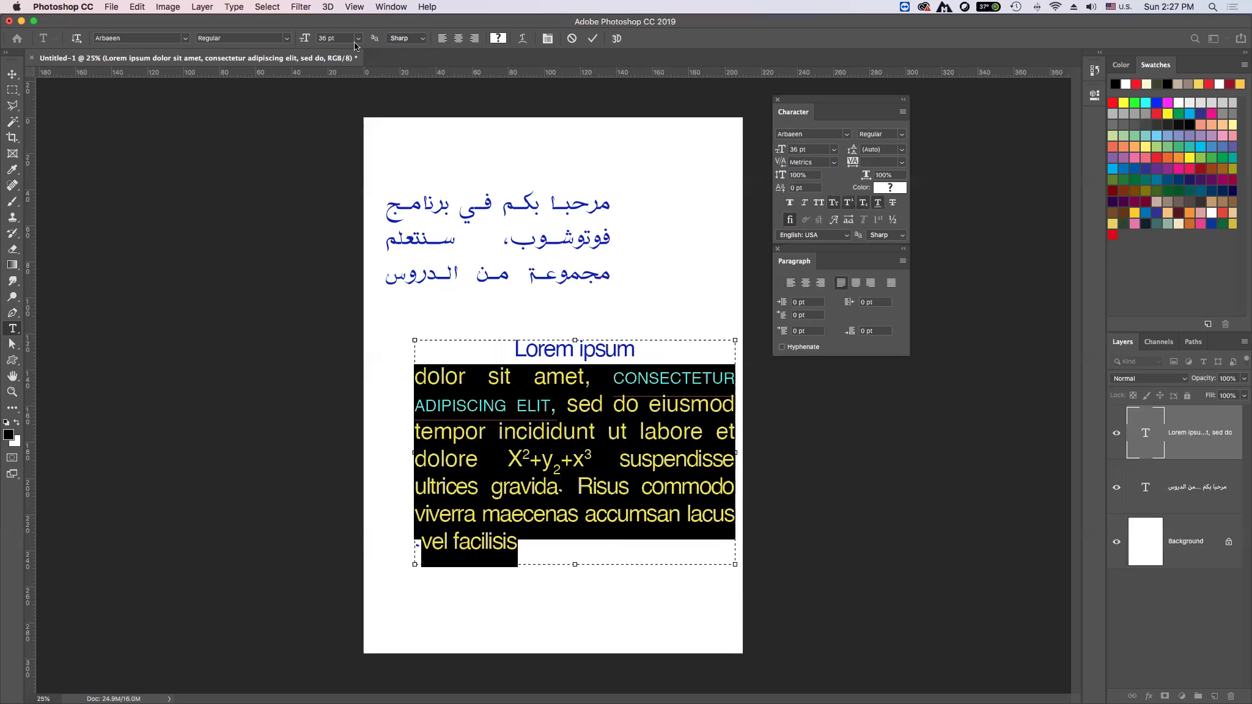
{"action": "left_click", "coordinate": [357, 38]}
{"action": "left_click", "coordinate": [338, 129]}
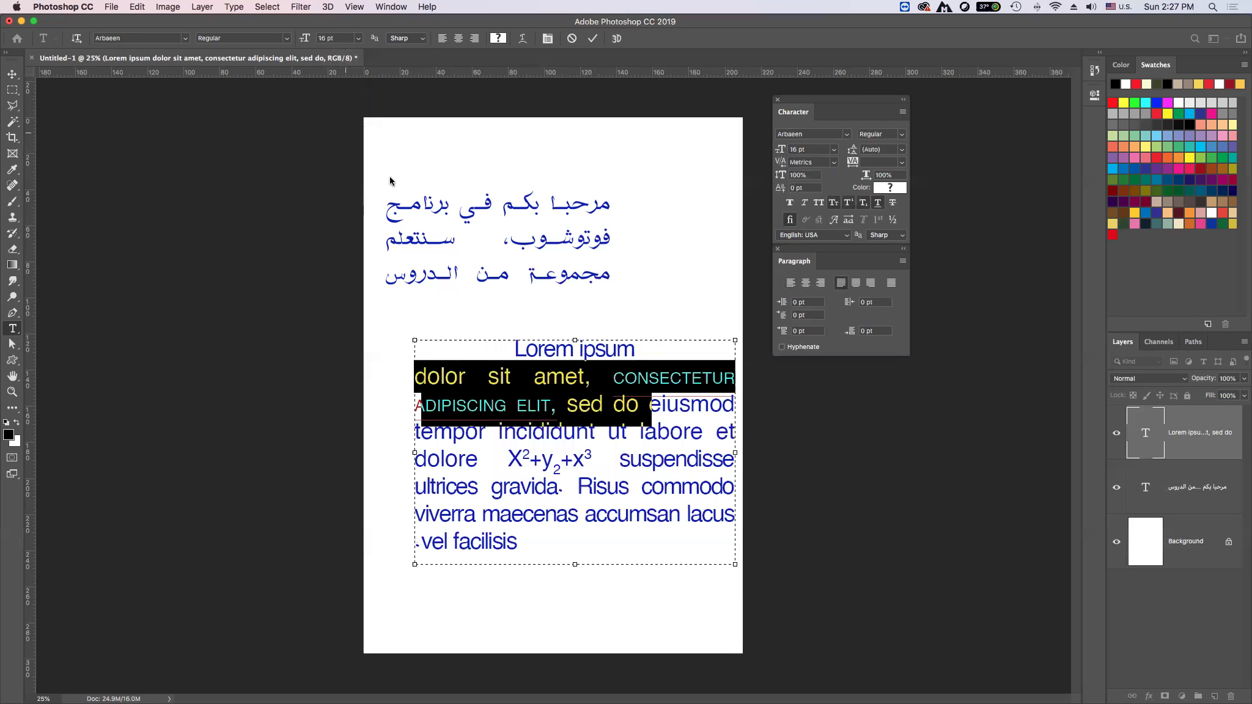
{"action": "left_click", "coordinate": [645, 374]}
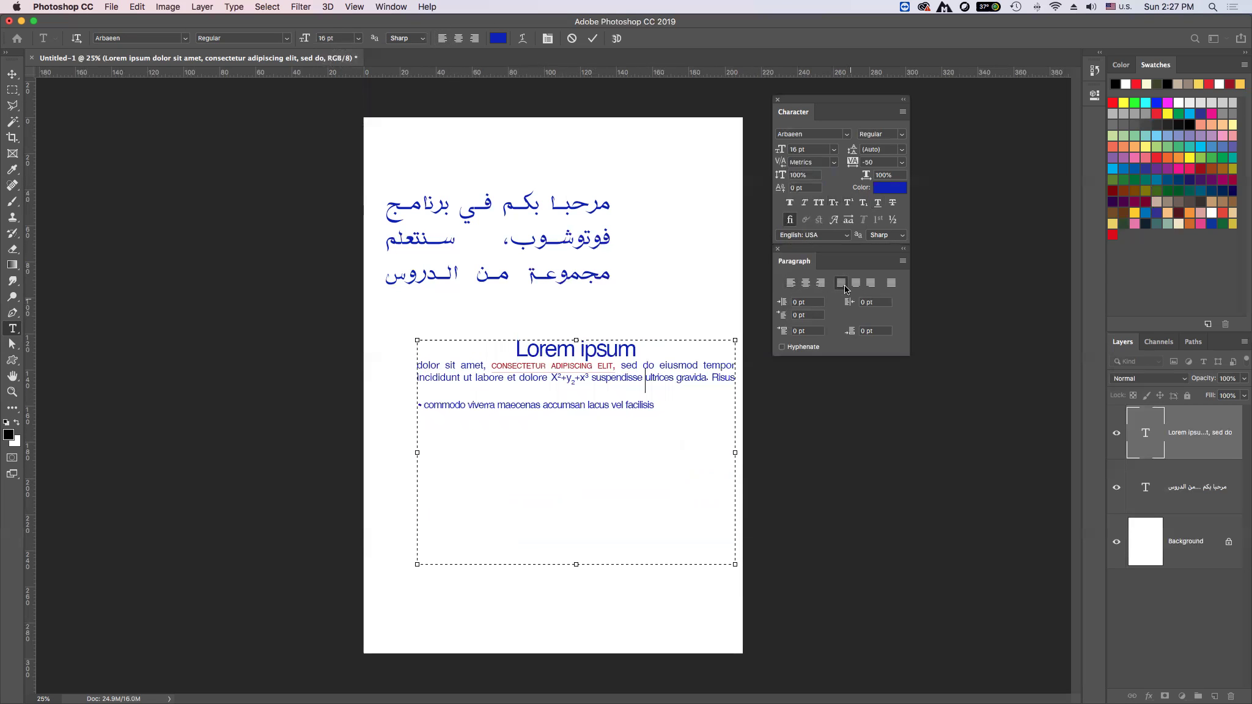
{"action": "mouse_move", "coordinate": [735, 450]}
{"action": "left_mouse_down"}
{"action": "mouse_move", "coordinate": [607, 449]}
{"action": "mouse_move", "coordinate": [618, 452]}
{"action": "left_mouse_up"}
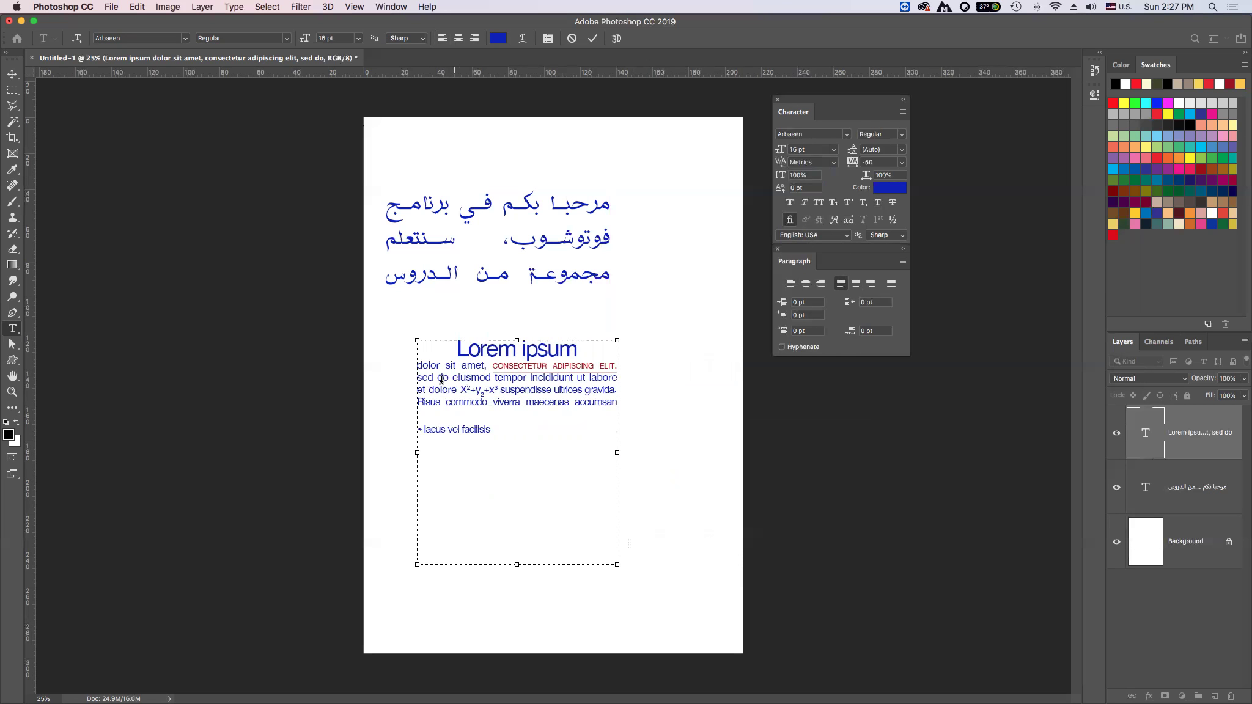
- Left-align the body paragraph text
{"action": "left_click_drag", "start_coordinate": [418, 365], "coordinate": [427, 401]}
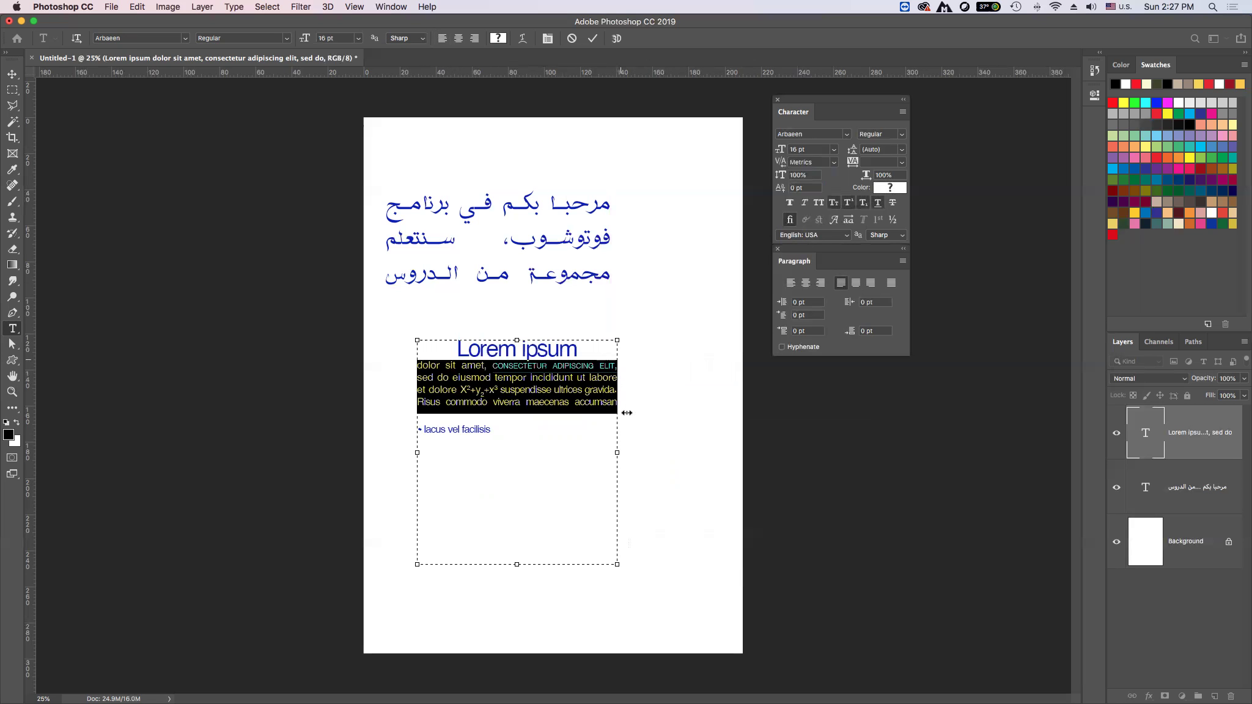
{"action": "left_click", "coordinate": [793, 284]}
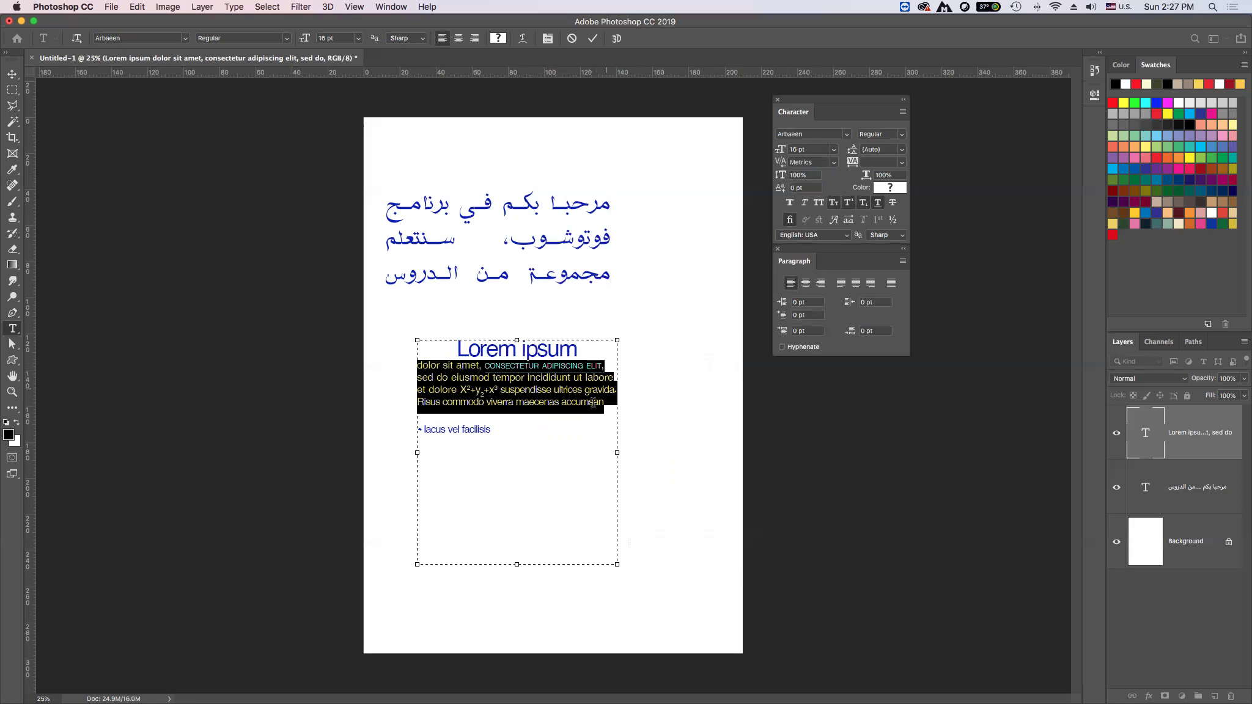
{"action": "left_click", "coordinate": [541, 384]}
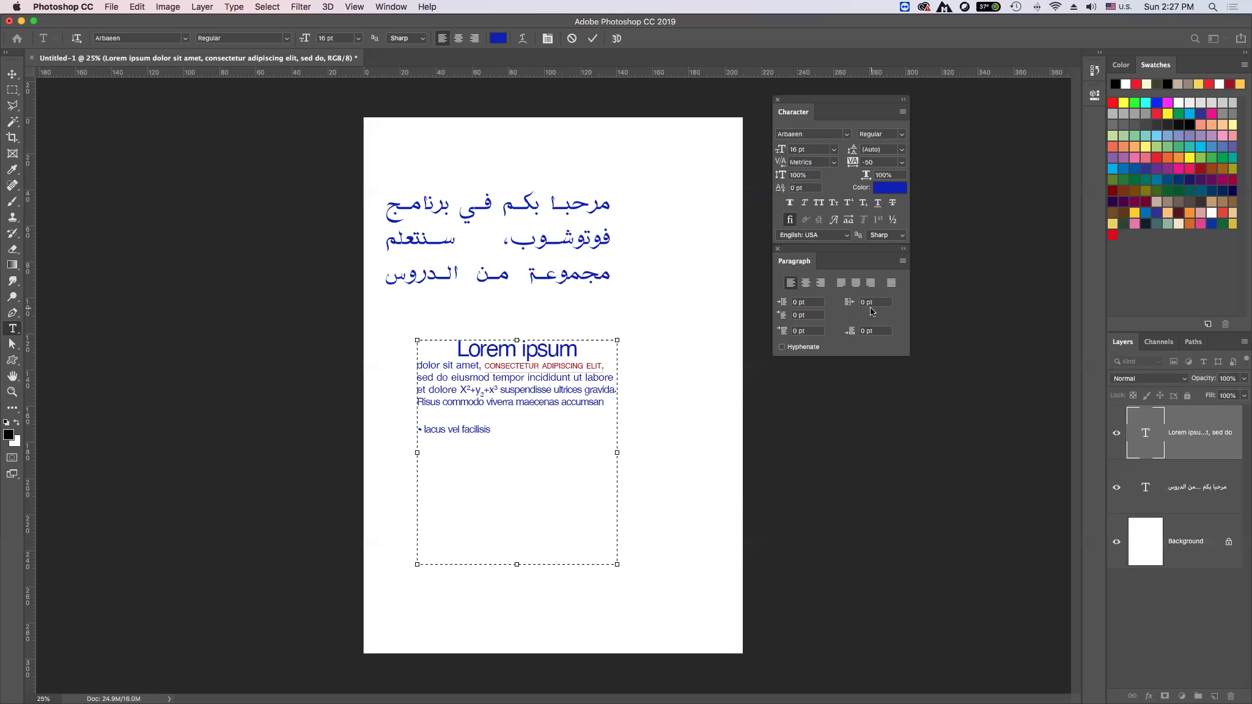
- Copy the body text from 'dolor' to 'accumsan' and paste it after 'accumsan'
{"action": "left_click_drag", "start_coordinate": [417, 365], "coordinate": [614, 402]}
{"action": "key", "text": "super+h"}
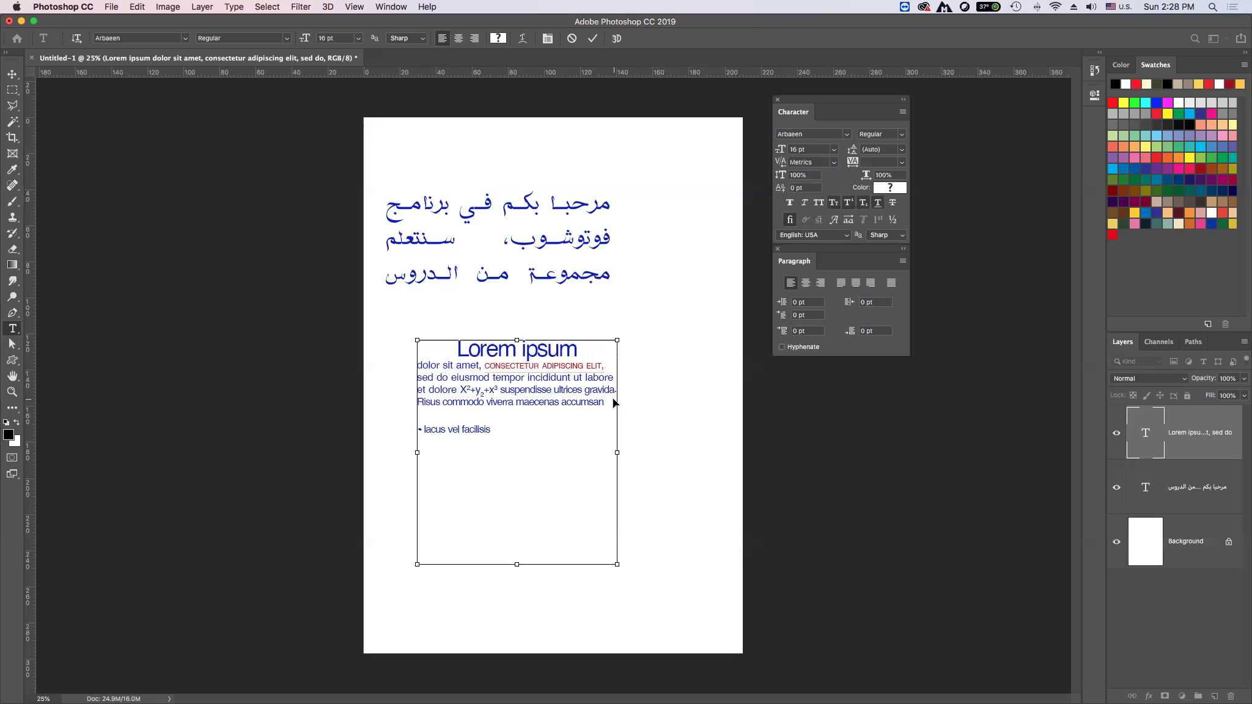
{"action": "left_click", "coordinate": [614, 402]}
{"action": "type", "text": "dolor sit amet, CONSECTETUR ADIPISCING ELIT, sed do eiusmod tempor incididunt ut labore et dolore X²+y₂+x³ suspendisse ultrices gravida. Risus commodo viverra maecenas accumsan"}
{"action": "key", "text": "super+v"}
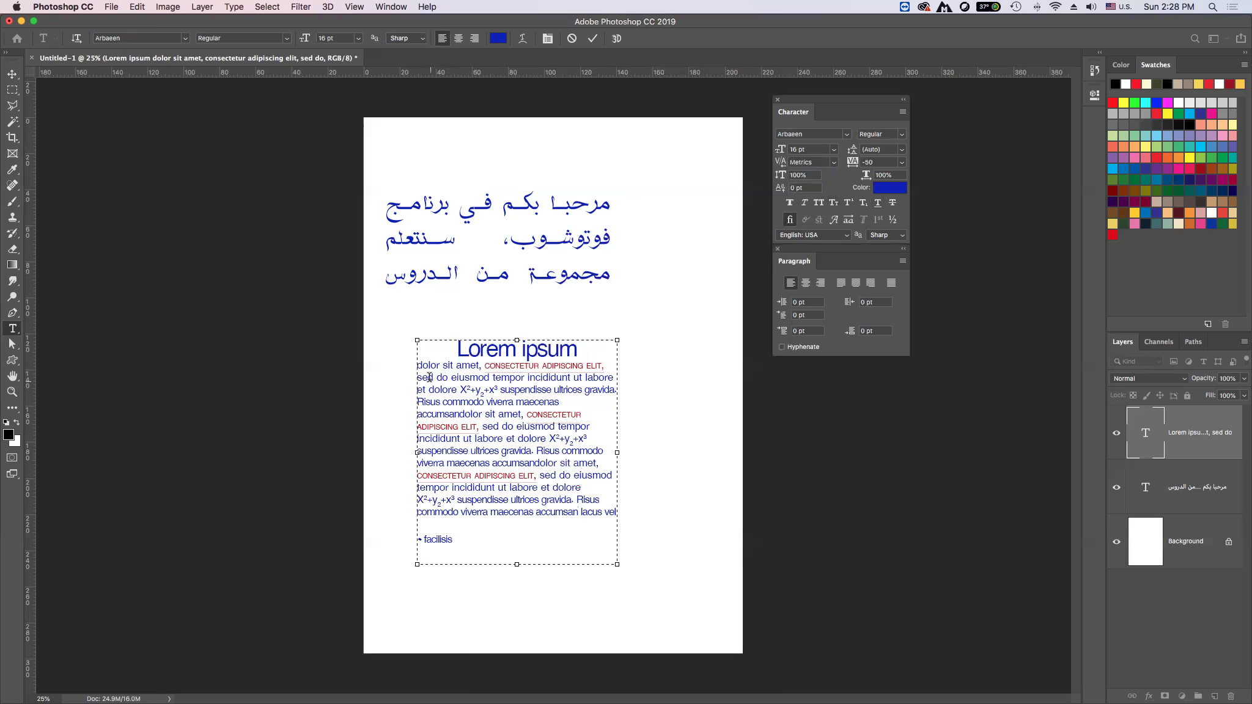
- Justify the Lorem ipsum body text with the last line left and widen its box slightly
{"action": "left_click_drag", "start_coordinate": [421, 366], "coordinate": [618, 515]}
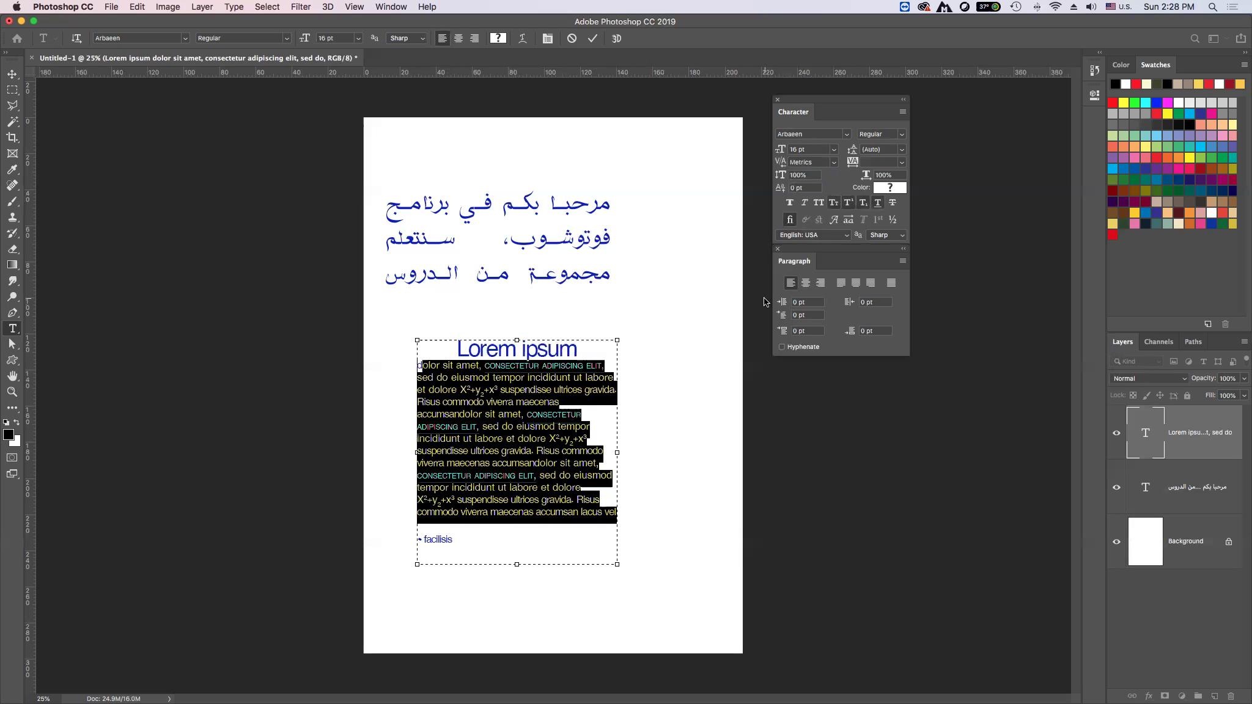
{"action": "left_click", "coordinate": [842, 283]}
{"action": "left_click", "coordinate": [612, 453]}
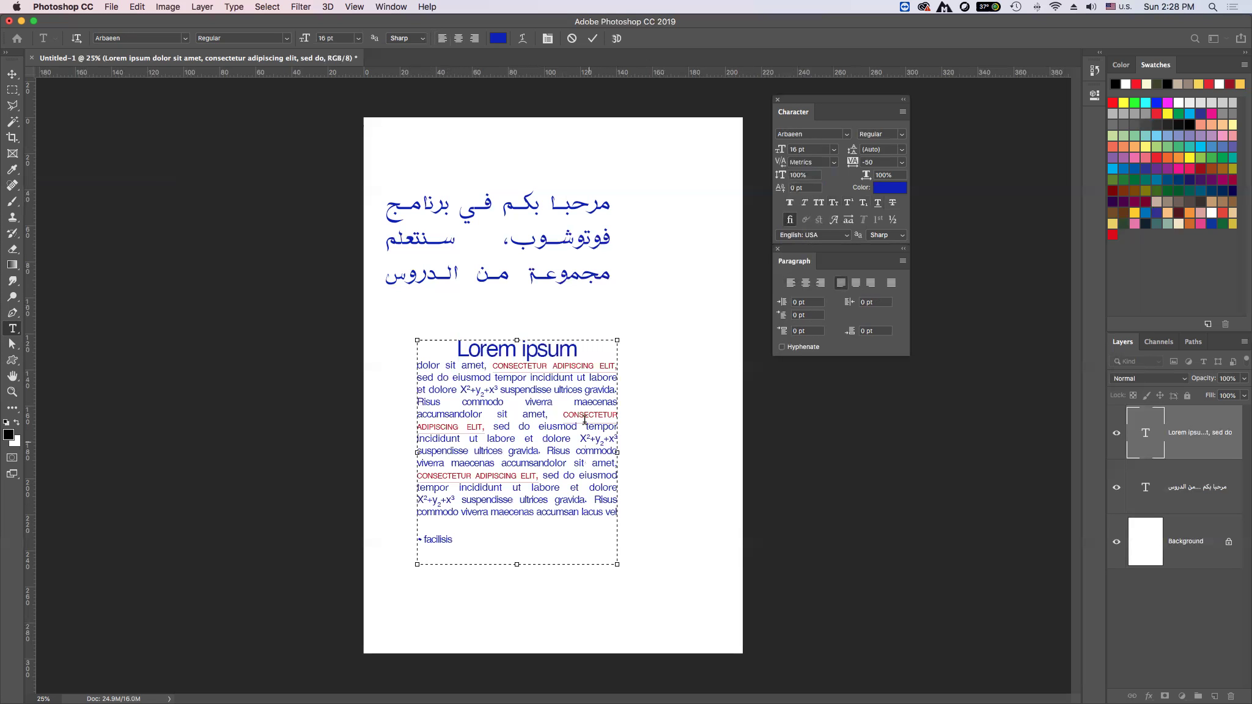
{"action": "left_click_drag", "start_coordinate": [617, 452], "coordinate": [625, 452]}
- Give the selected middle body lines a 15 pt left indent
{"action": "left_click", "coordinate": [409, 420]}
{"action": "left_click_drag", "start_coordinate": [419, 401], "coordinate": [630, 432]}
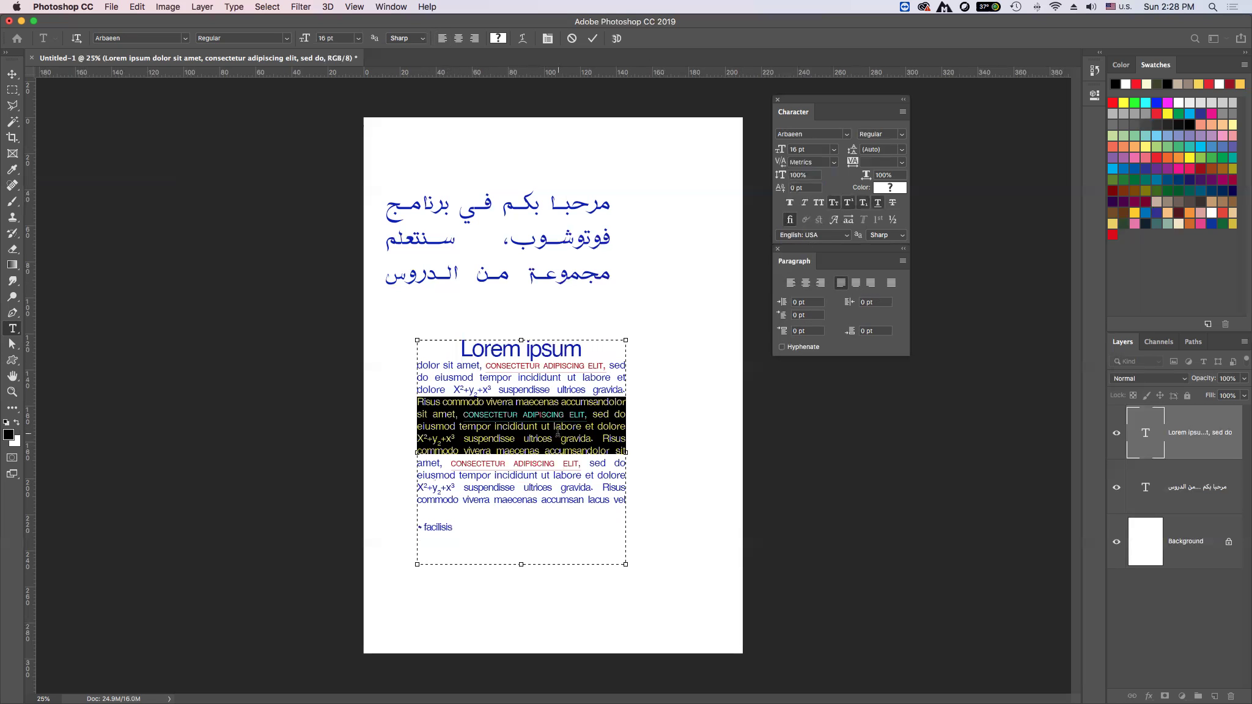
{"action": "left_click", "coordinate": [795, 302]}
{"action": "type", "text": "15"}
{"action": "key", "text": "Tab"}
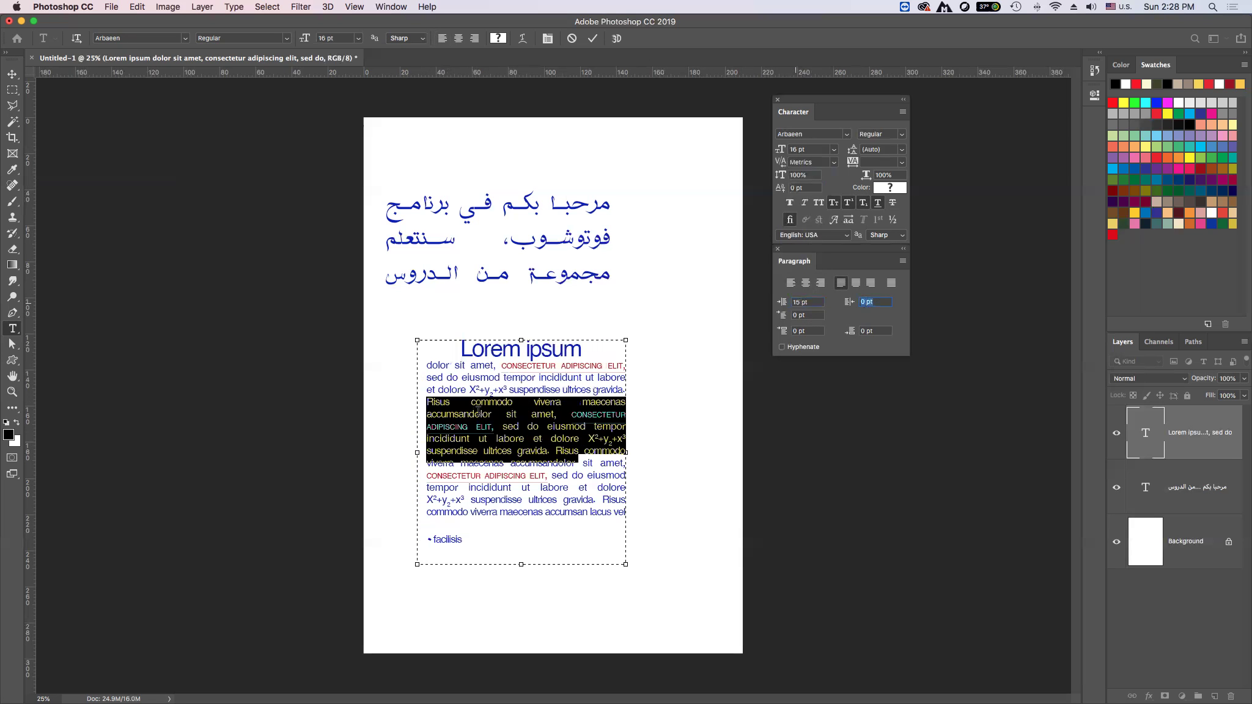